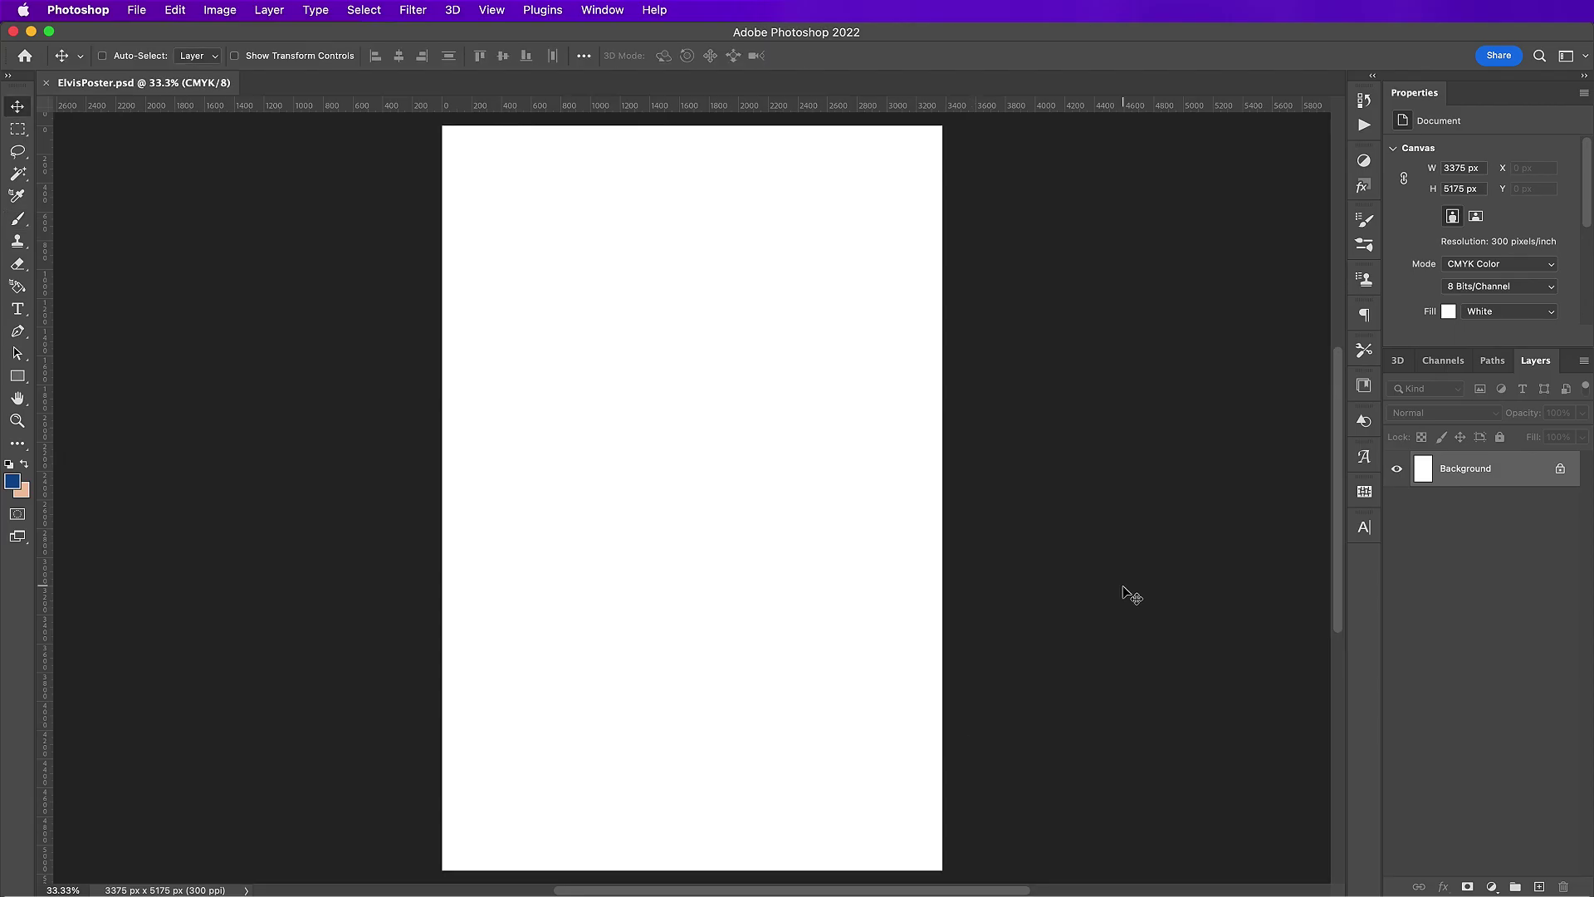
# - Open black-leather.jpg from the TutorialAssets folder
pyautogui.press('super+o')
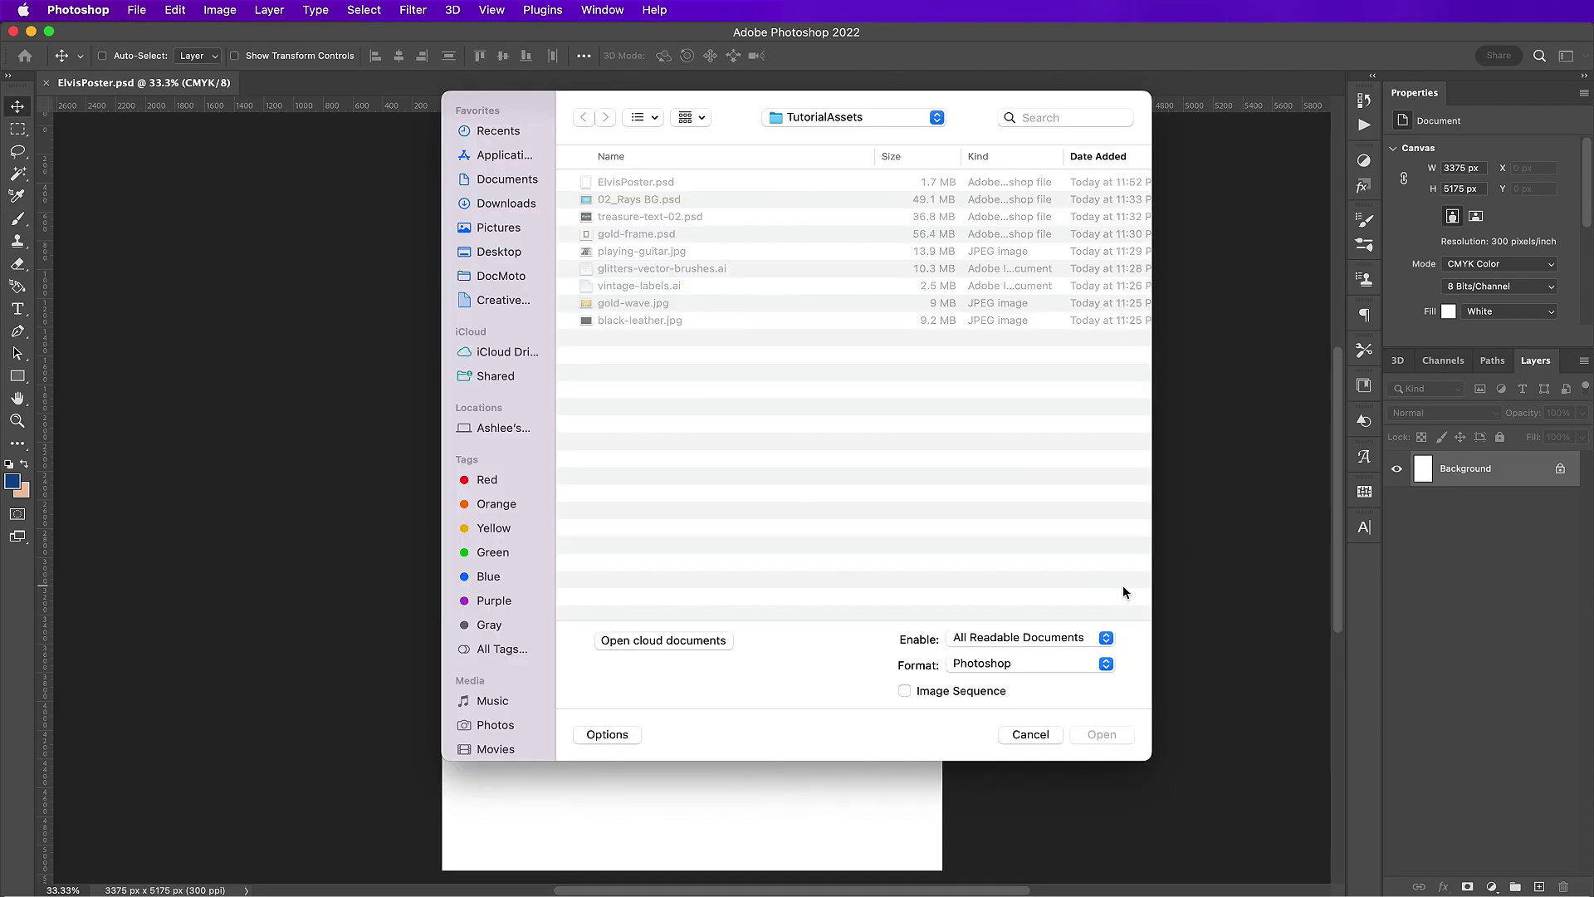
pyautogui.doubleClick(674, 320)
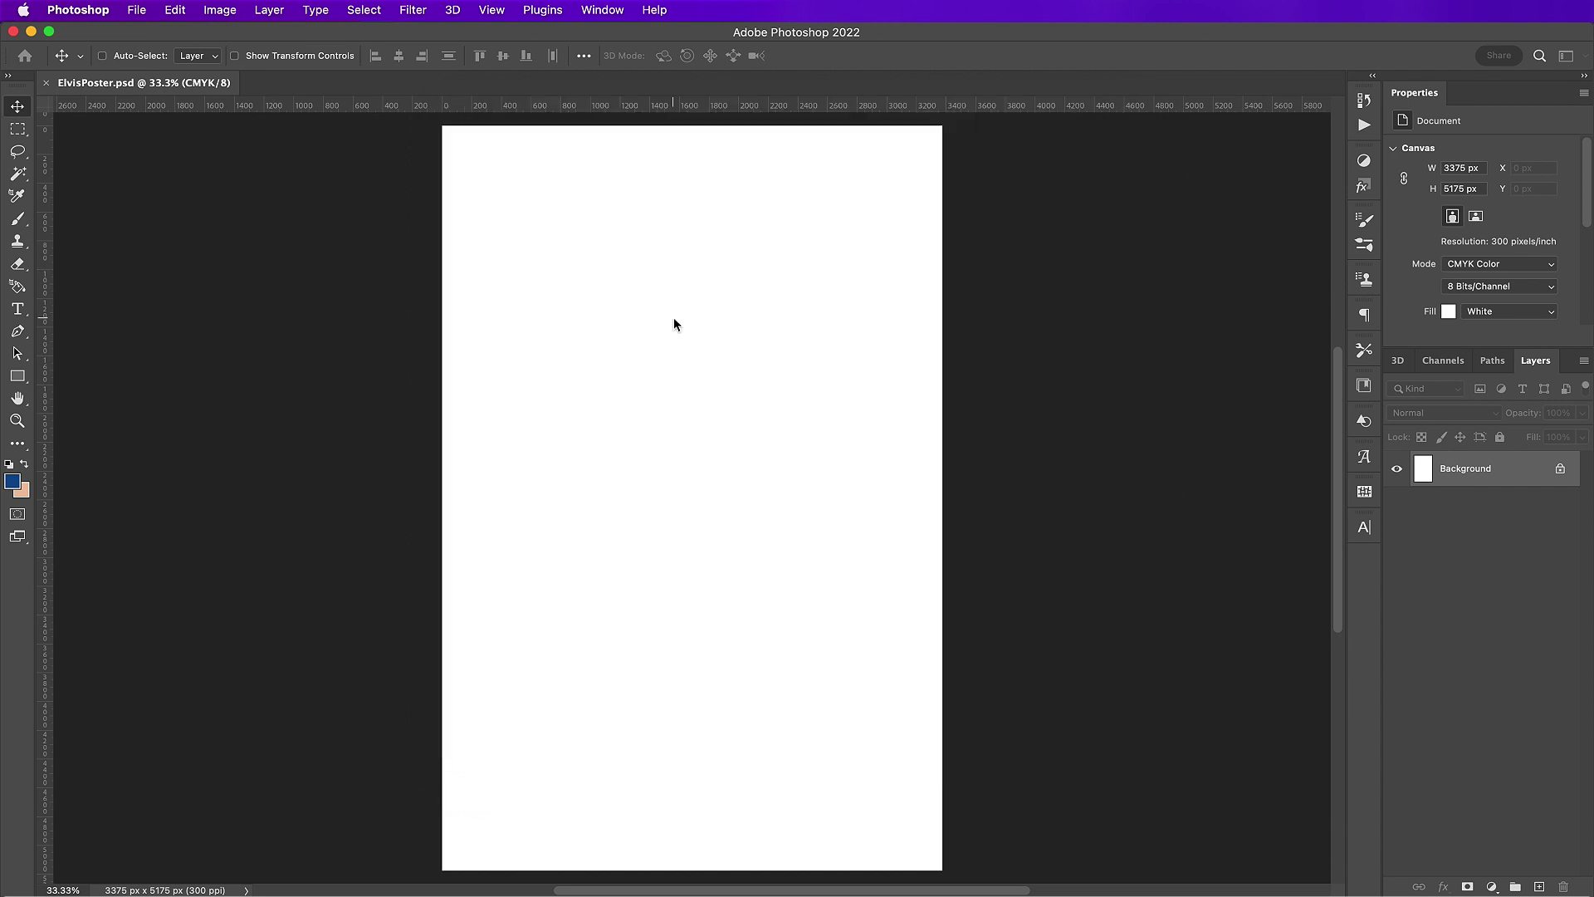
pyautogui.click(815, 379)
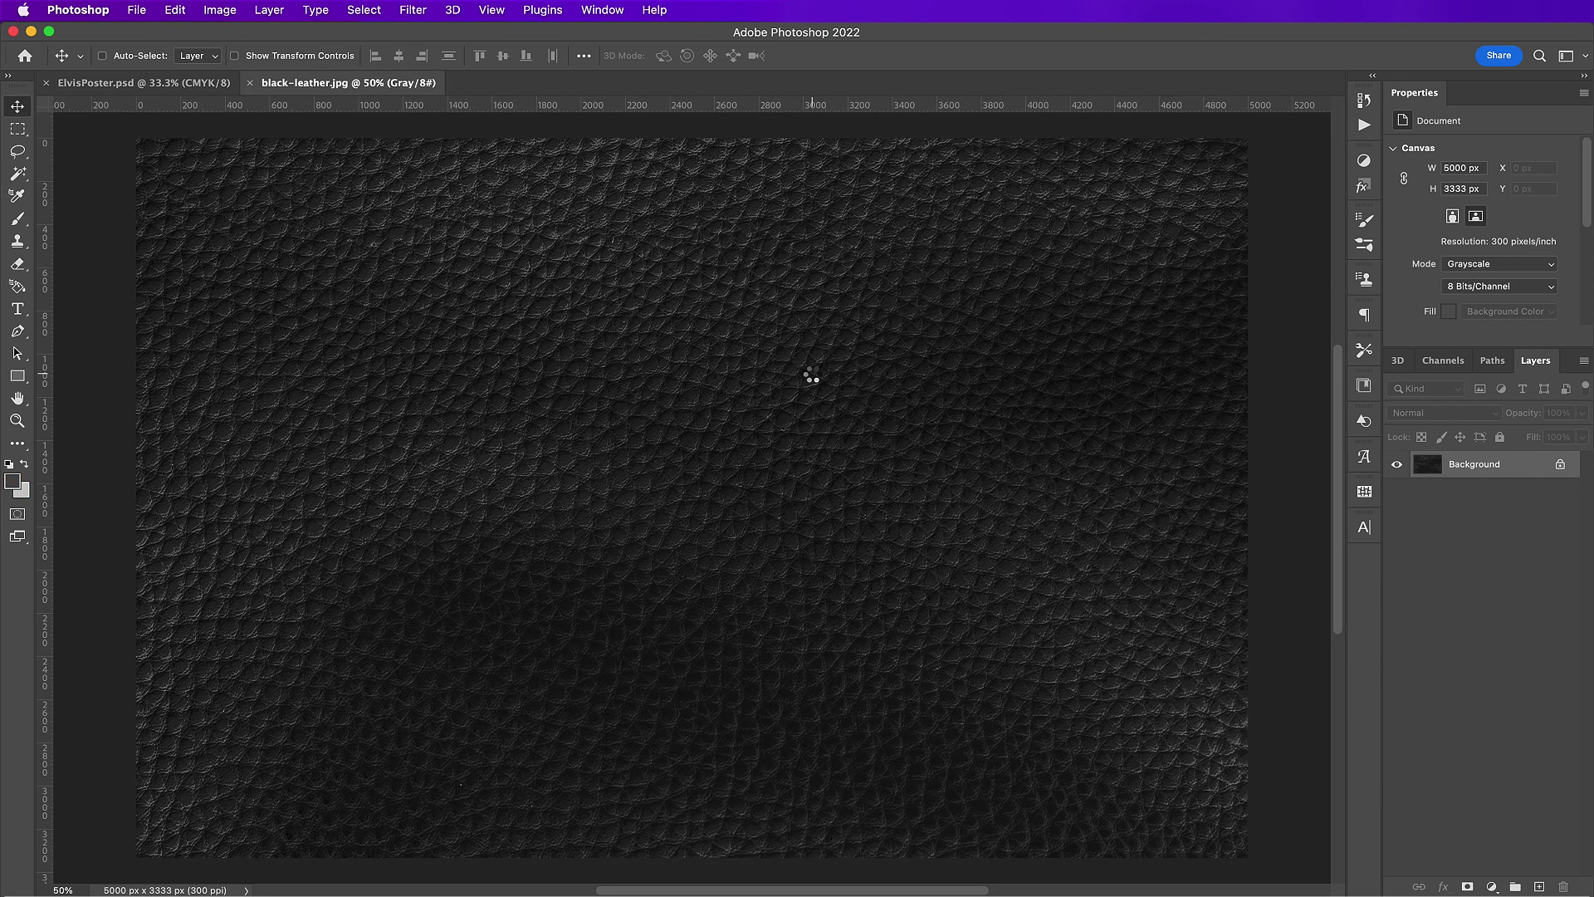
# - Turn the background into a layer named Black Leather and copy it into ElvisPoster.psd
pyautogui.doubleClick(1472, 466)
pyautogui.write('Black Leather')
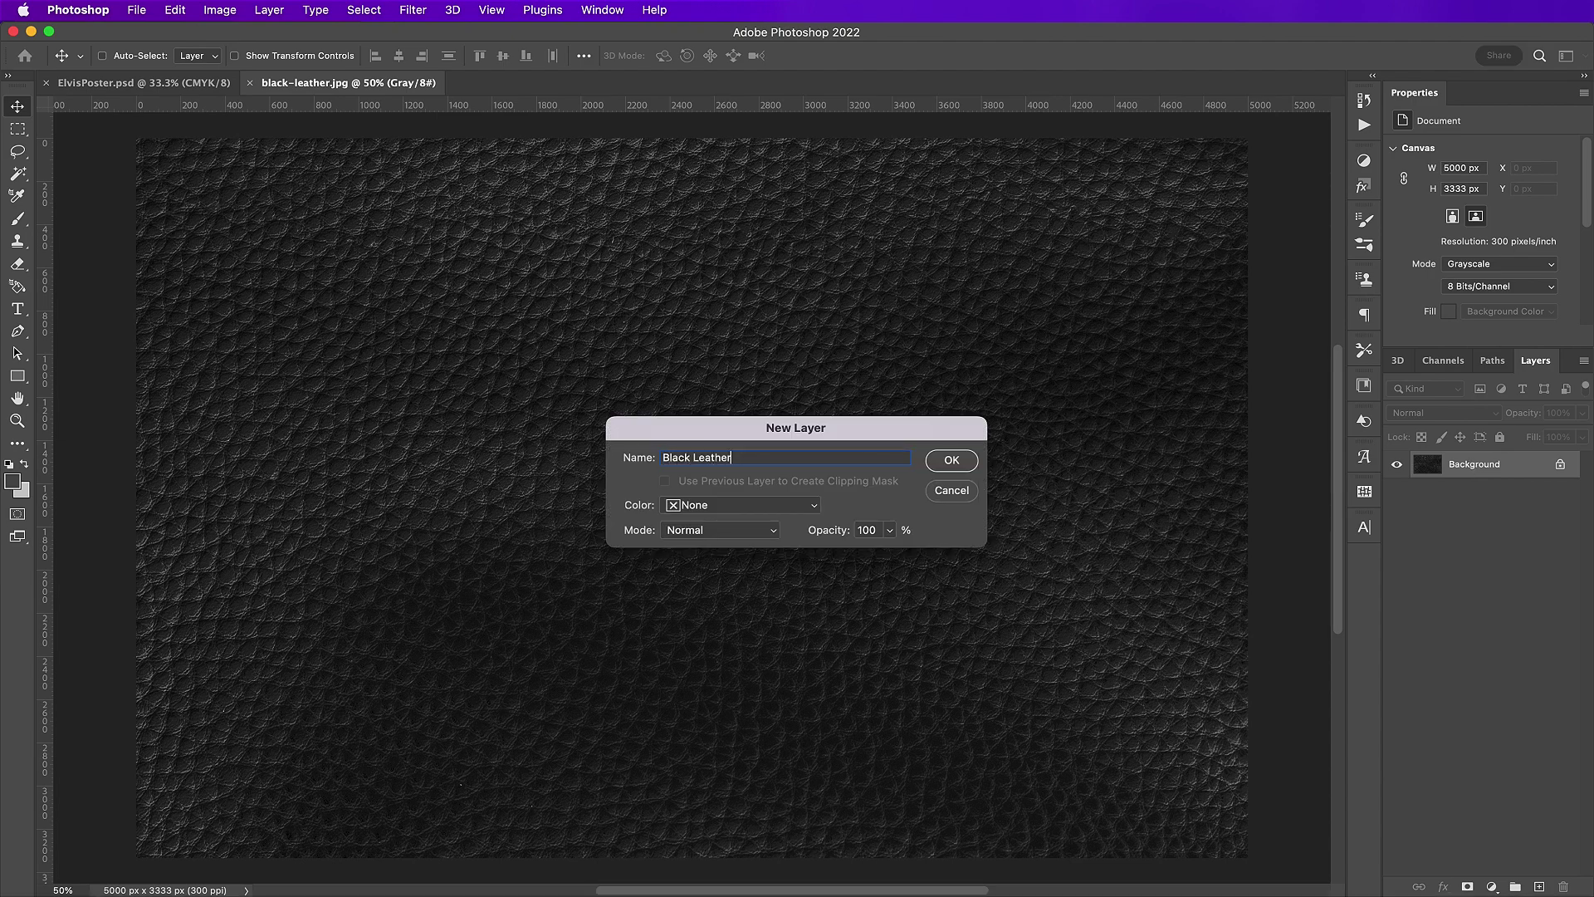
pyautogui.press('Return')
pyautogui.moveTo(541, 284); pyautogui.dragTo(606, 371)
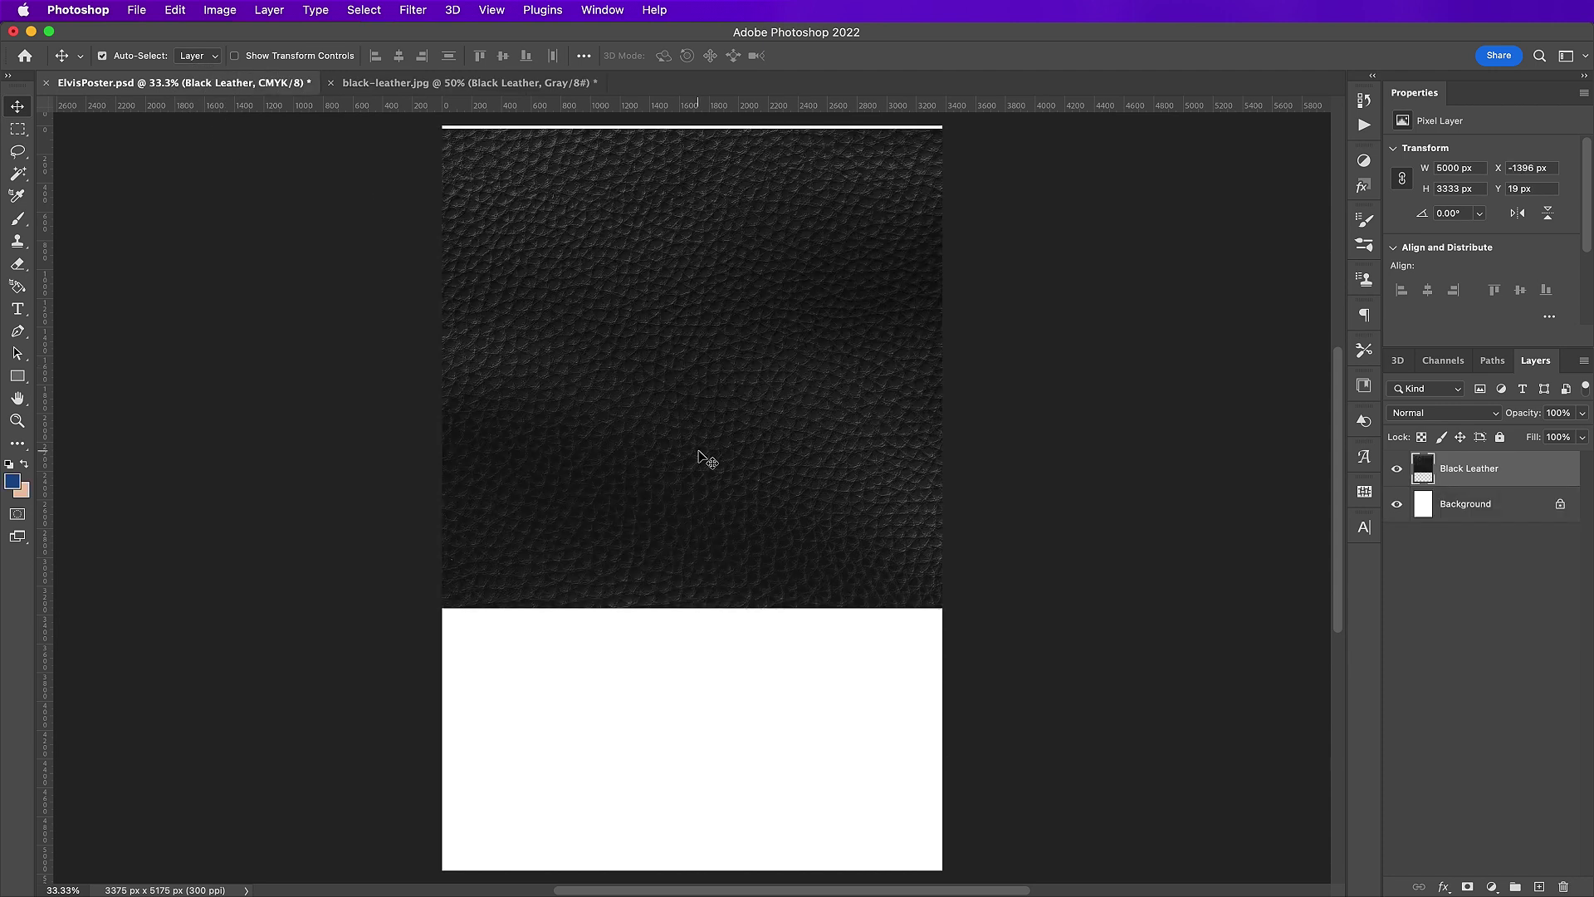
# - Scale the Black Leather layer proportionally to 54%
pyautogui.press('super+t')
pyautogui.moveTo(431, 56); pyautogui.dragTo(375, 42)
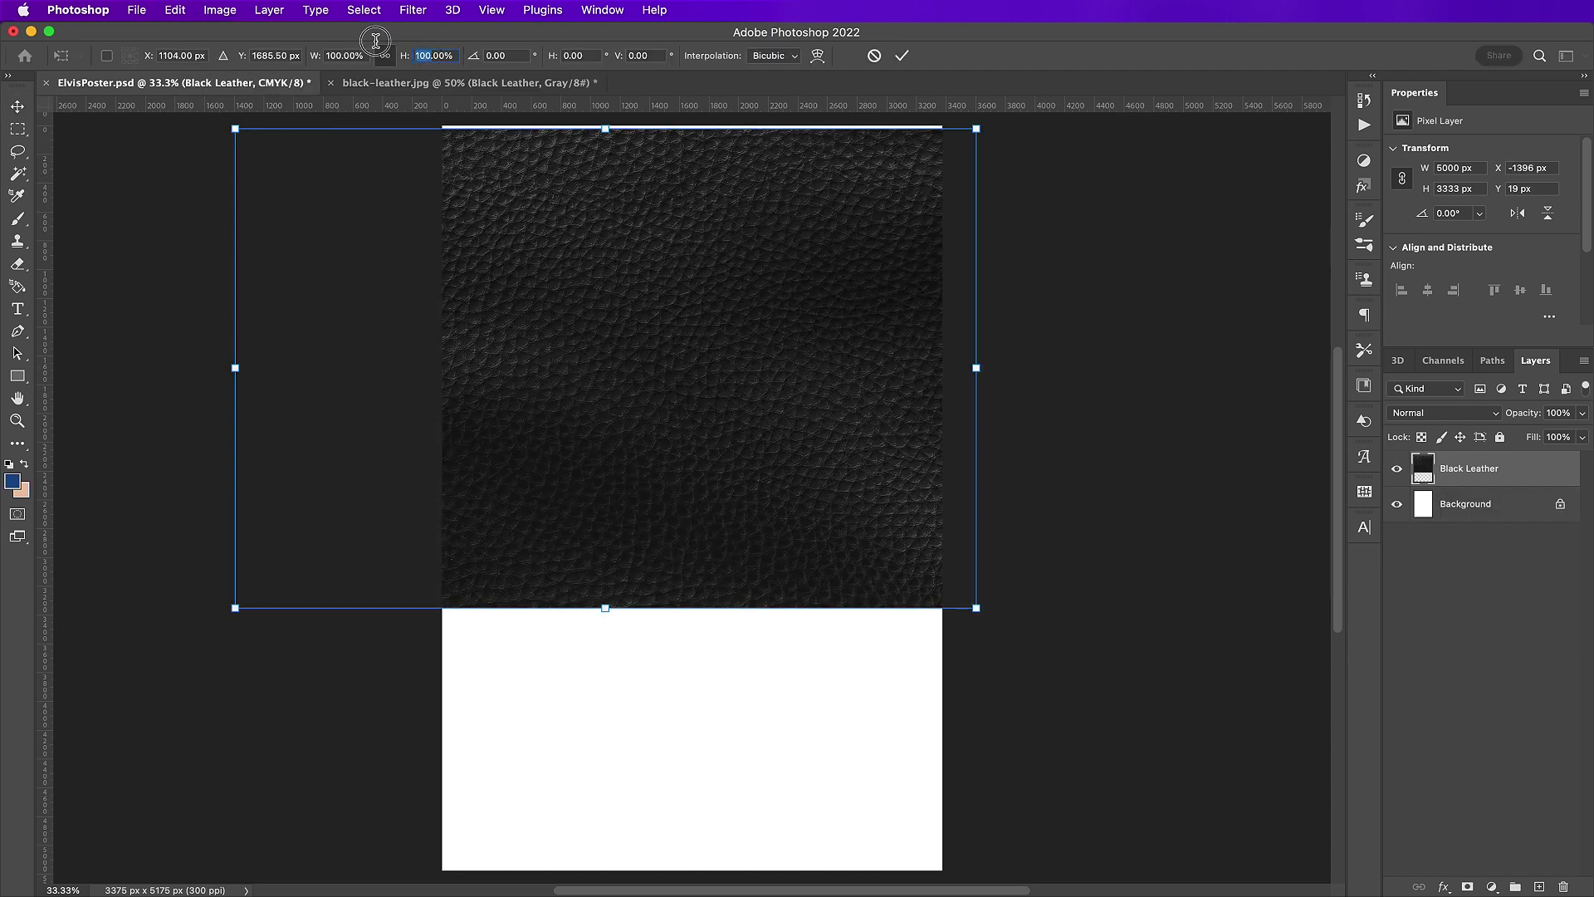
pyautogui.write('54')
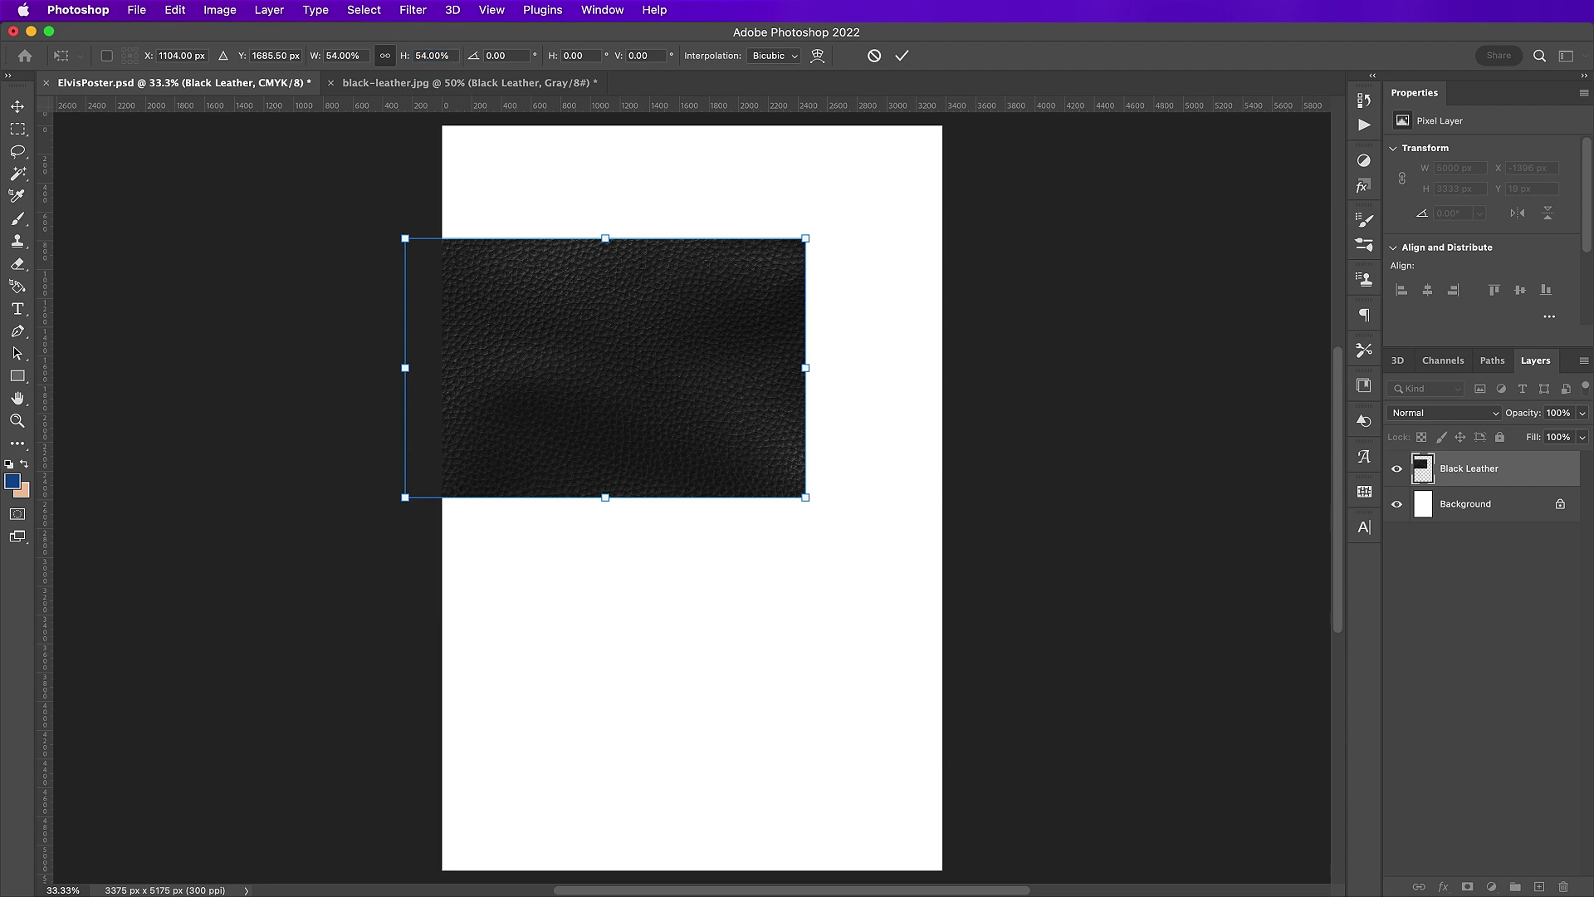
pyautogui.press('Return')
# - Rotate the Black Leather layer 90° clockwise and align it with the poster's upper-left corner
pyautogui.press('super+t')
pyautogui.moveTo(804, 313); pyautogui.dragTo(647, 561)
pyautogui.moveTo(644, 484); pyautogui.dragTo(613, 446)
pyautogui.press('Return')
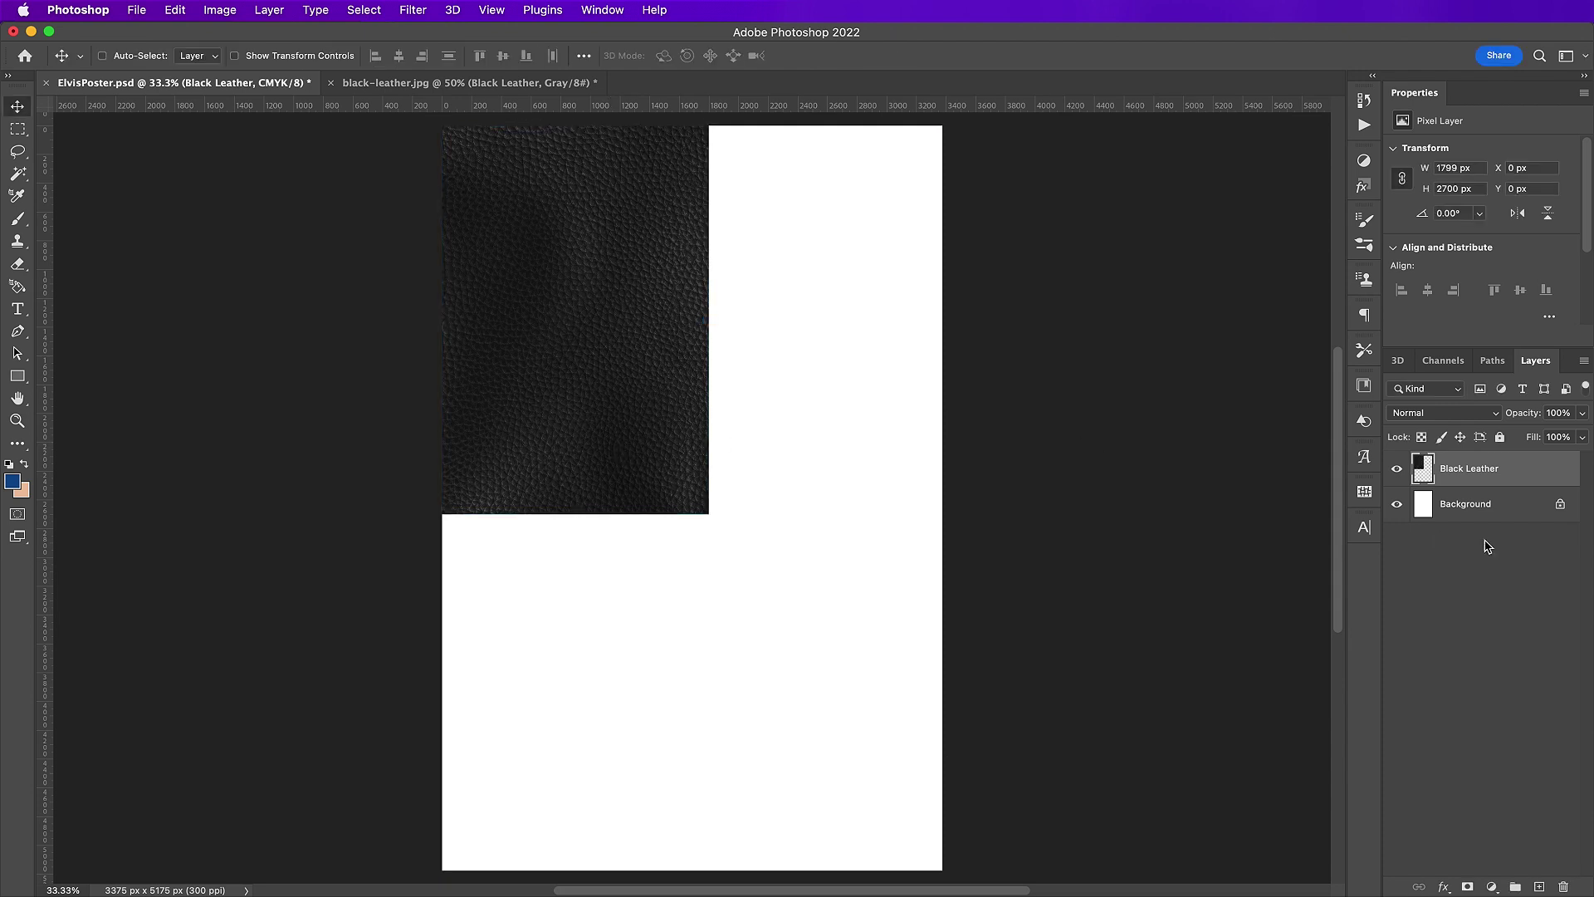
# - Duplicate the Black Leather layer and place the horizontally flipped copy beside the original at X 1688 px, Y 0 px
pyautogui.moveTo(1515, 474); pyautogui.dragTo(1539, 885)
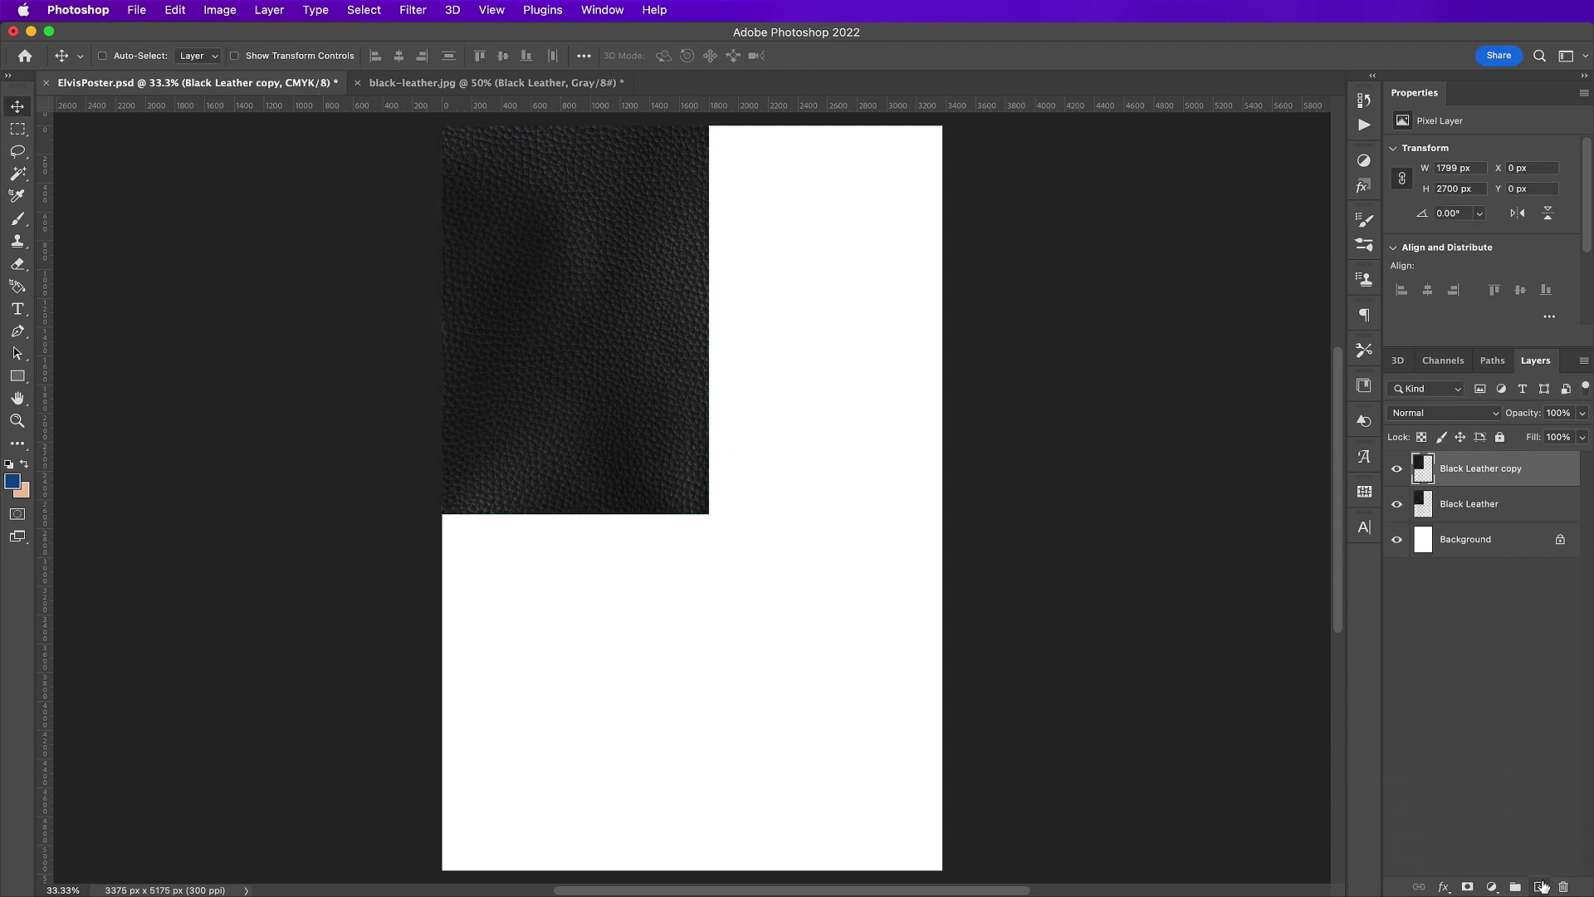
pyautogui.click(177, 9)
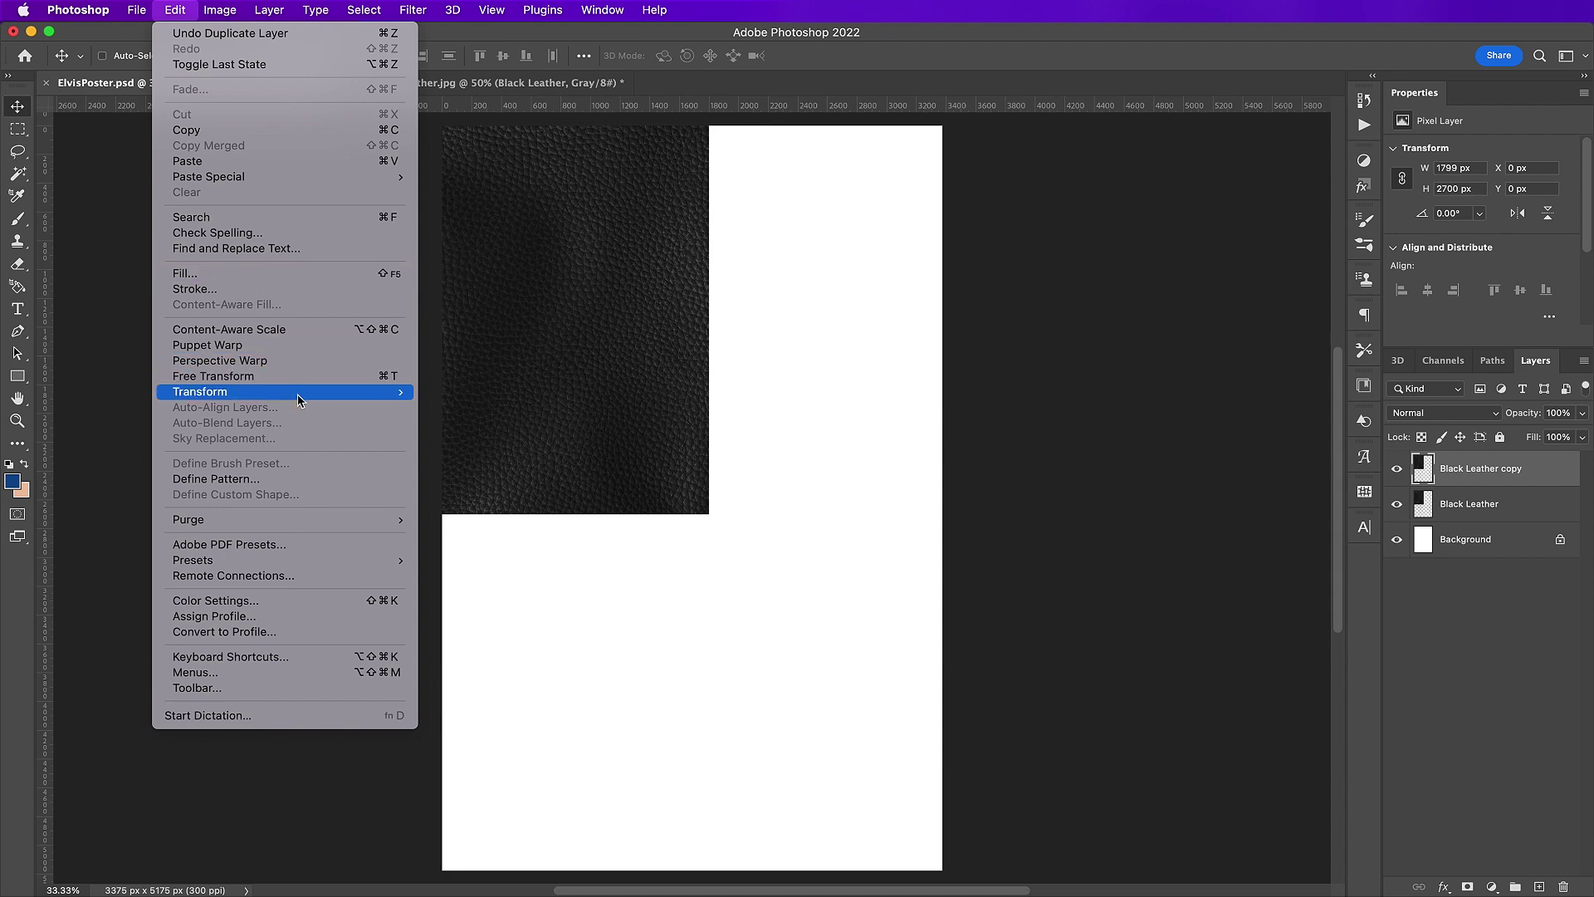
pyautogui.moveTo(299, 394)
pyautogui.click(562, 697)
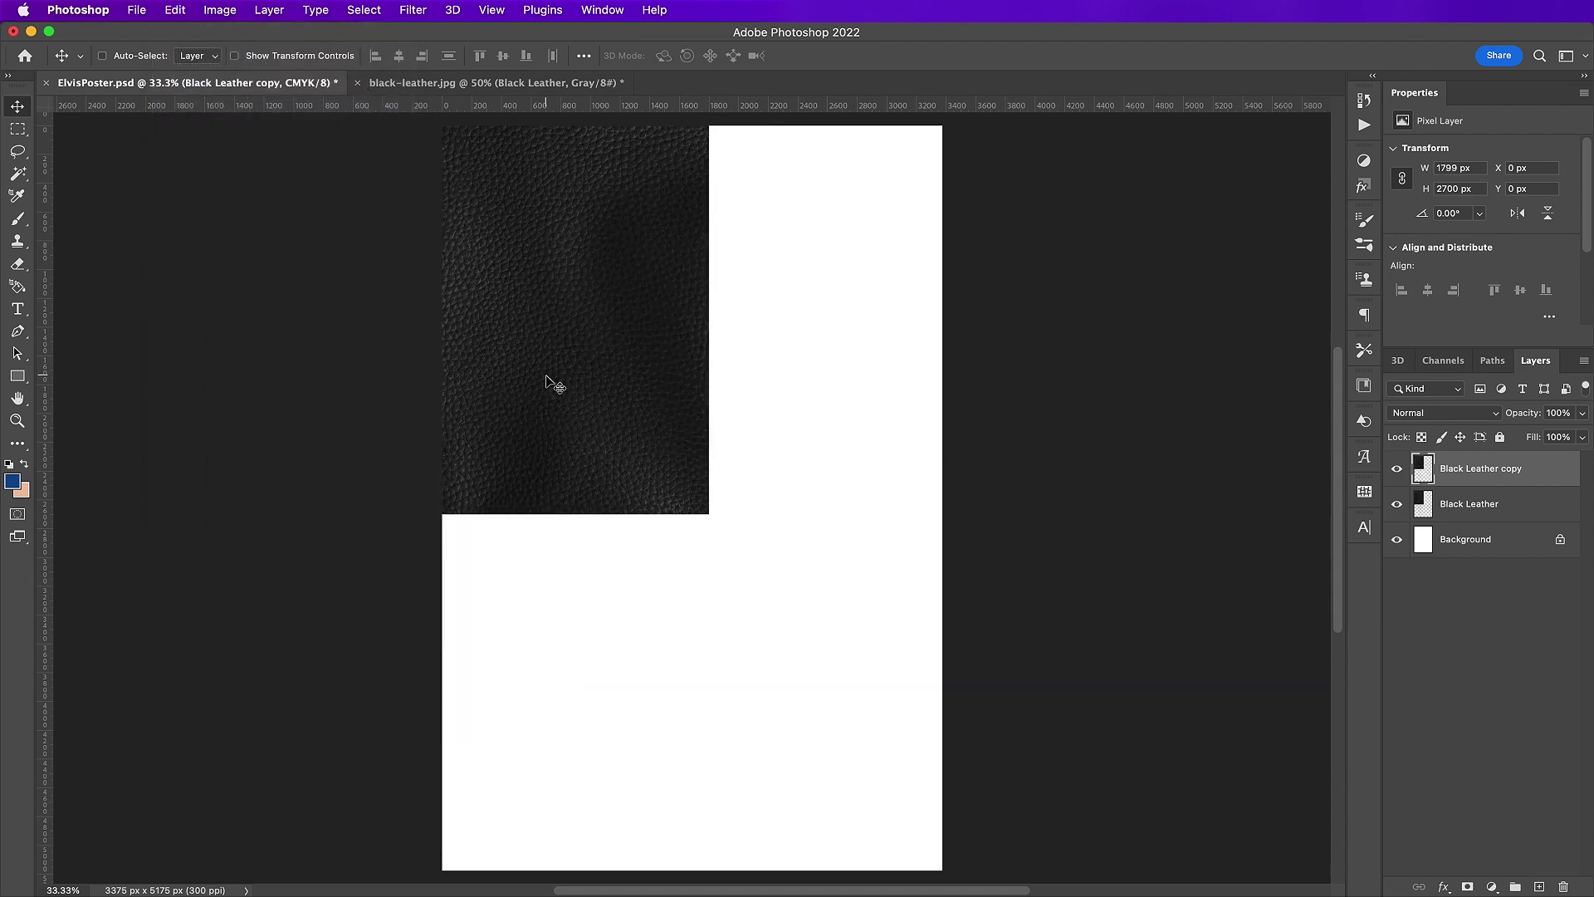
pyautogui.moveTo(542, 381); pyautogui.dragTo(785, 421)
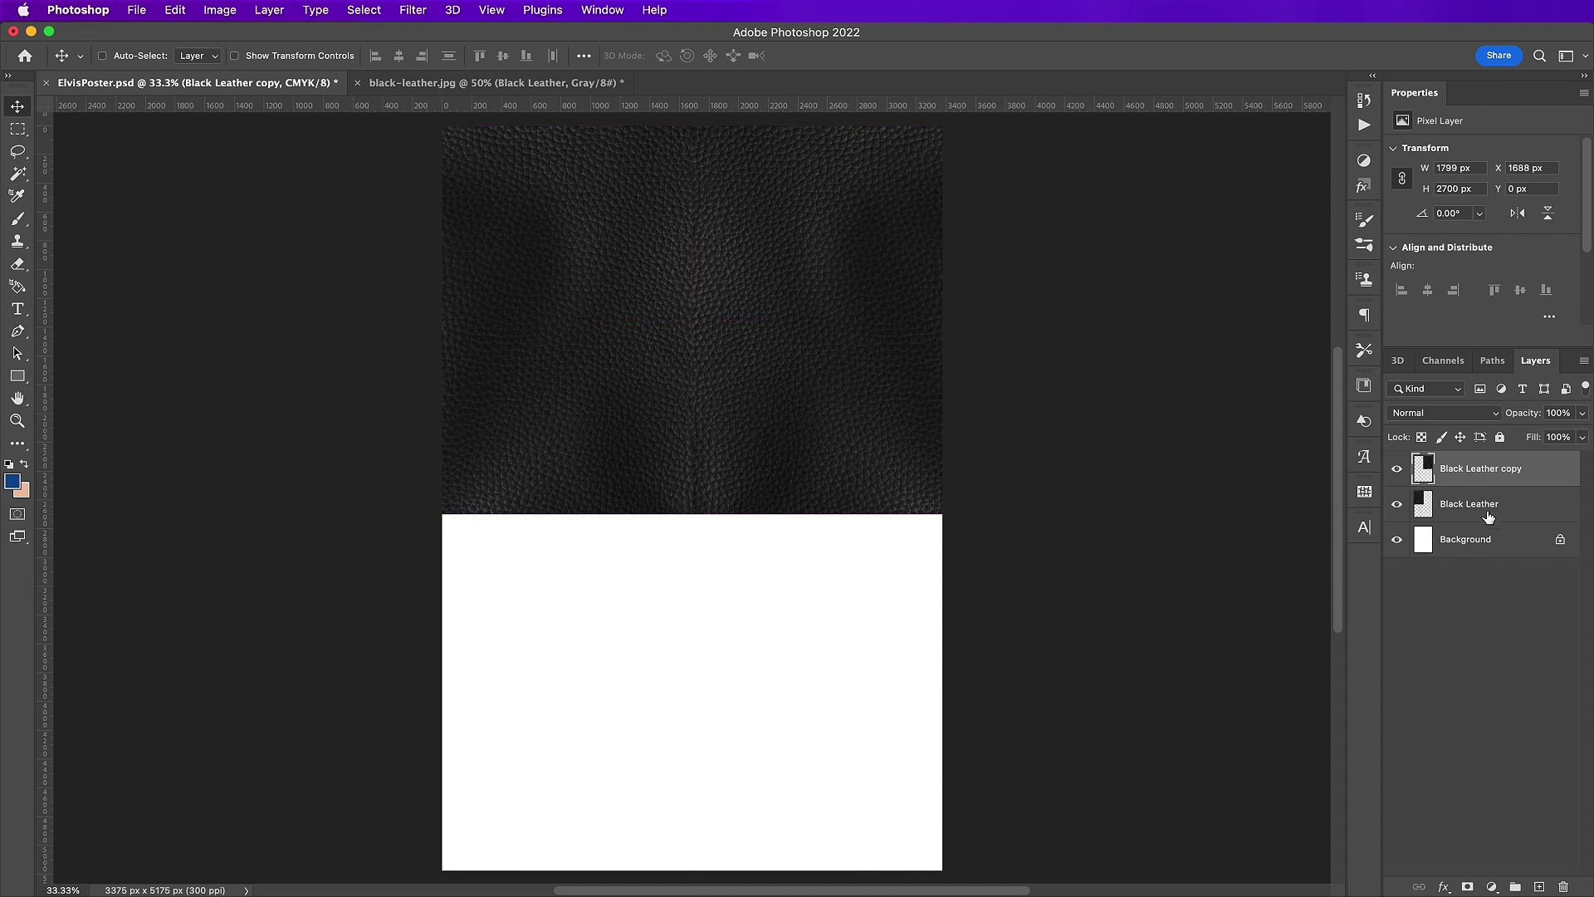
# - Group the two leather layers and duplicate both of them inside the group
pyautogui.keyDown('shift'); pyautogui.click(1522, 521); pyautogui.keyUp('shift')
pyautogui.click(1515, 886)
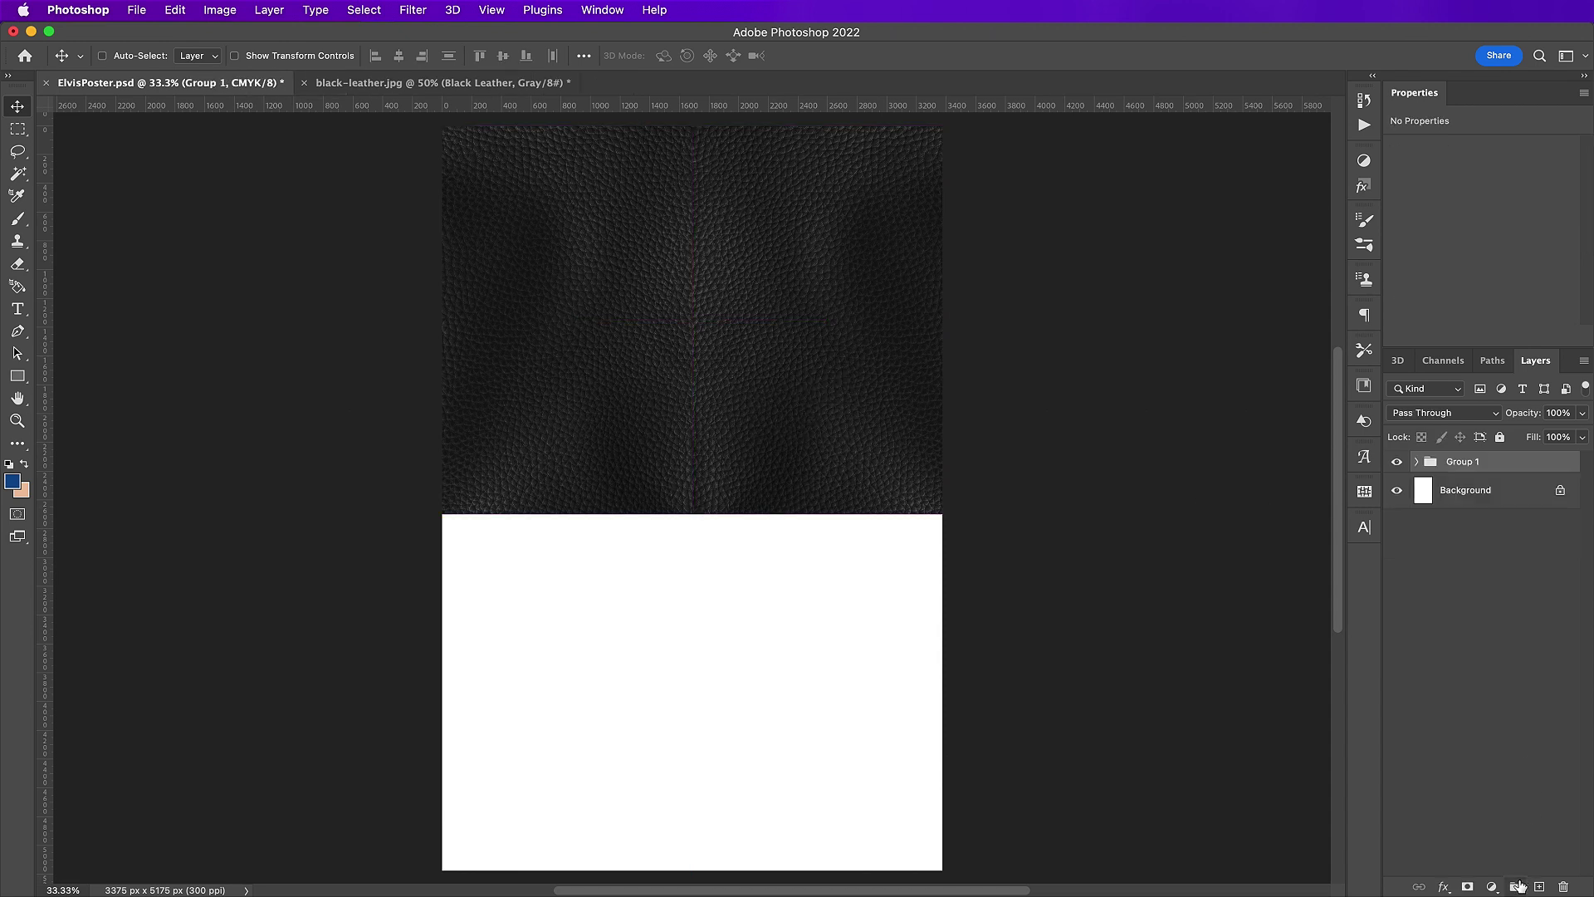
pyautogui.click(1416, 462)
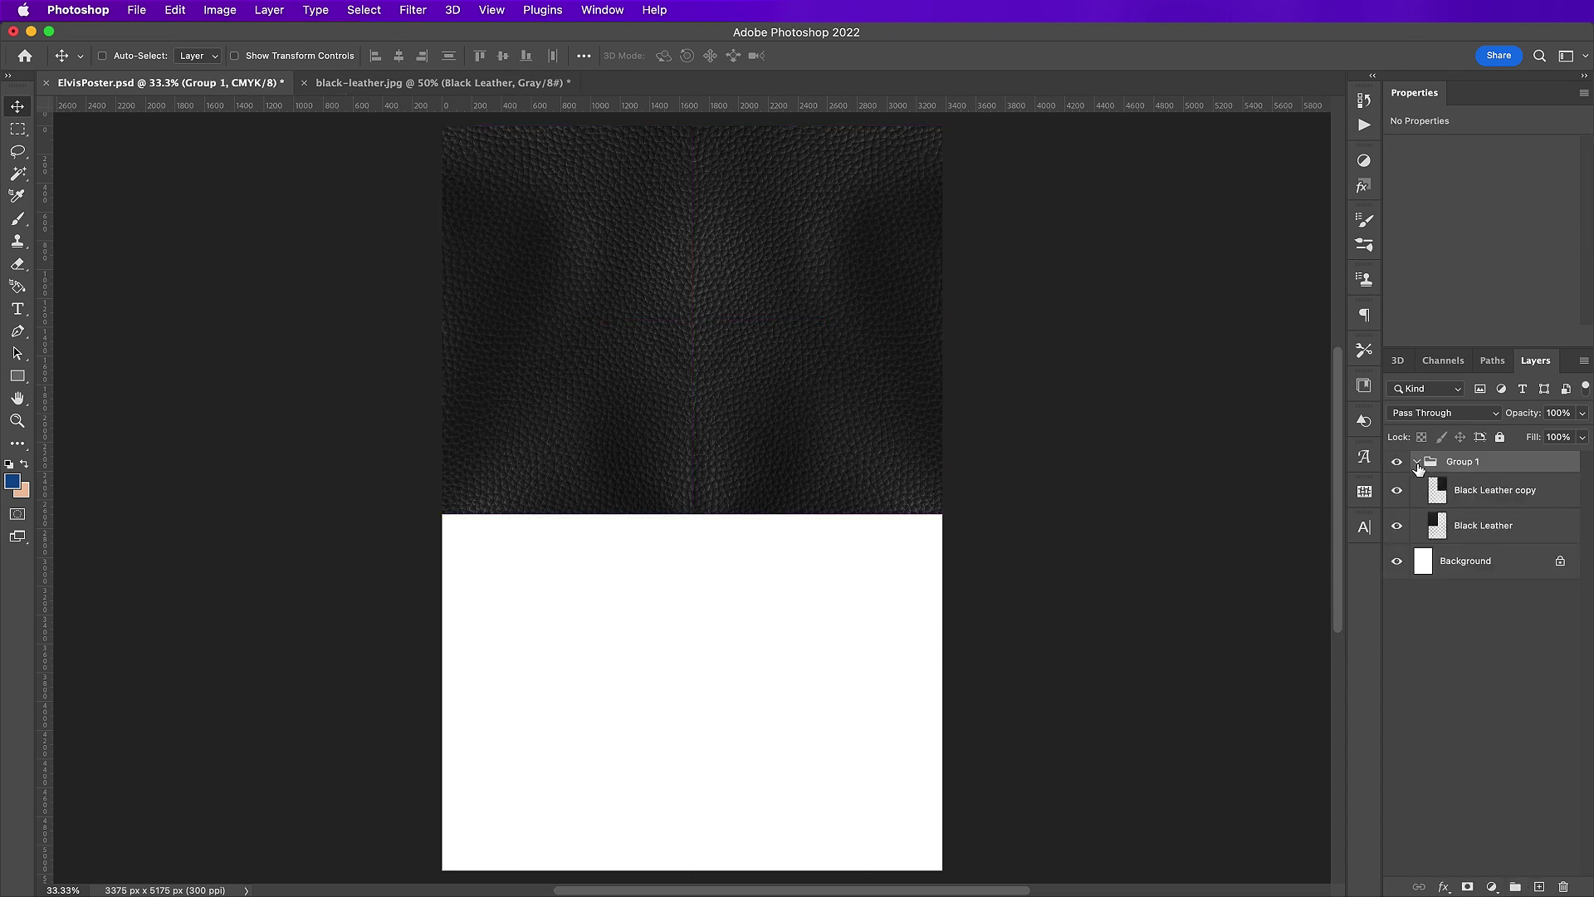
pyautogui.click(1483, 498)
pyautogui.keyDown('shift'); pyautogui.click(1495, 528); pyautogui.keyUp('shift')
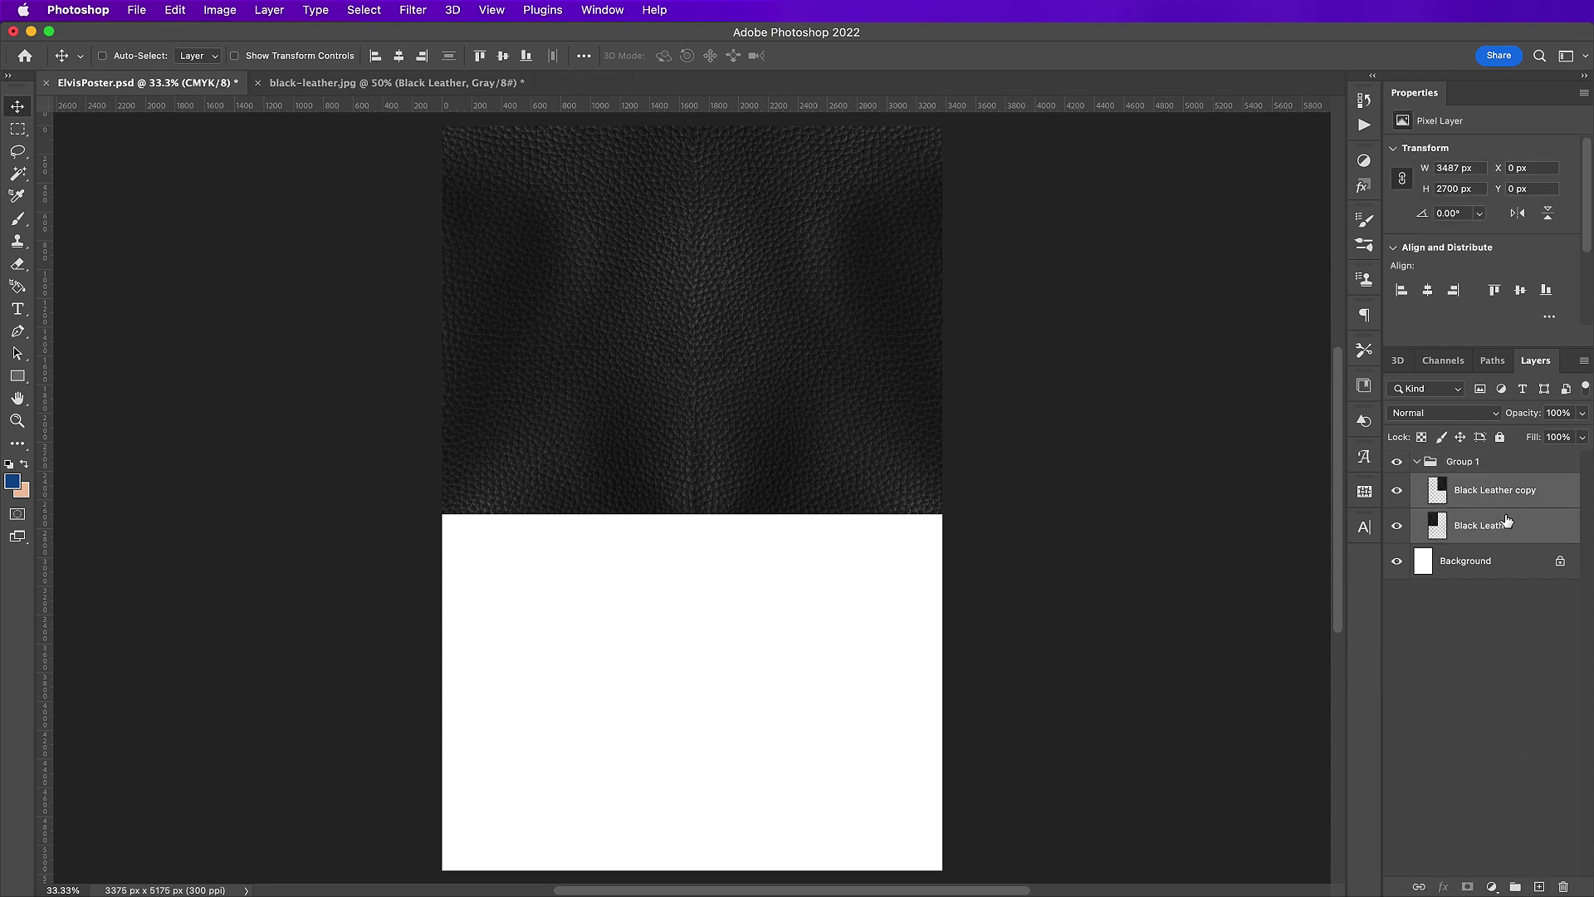
pyautogui.moveTo(1506, 520); pyautogui.dragTo(1539, 886)
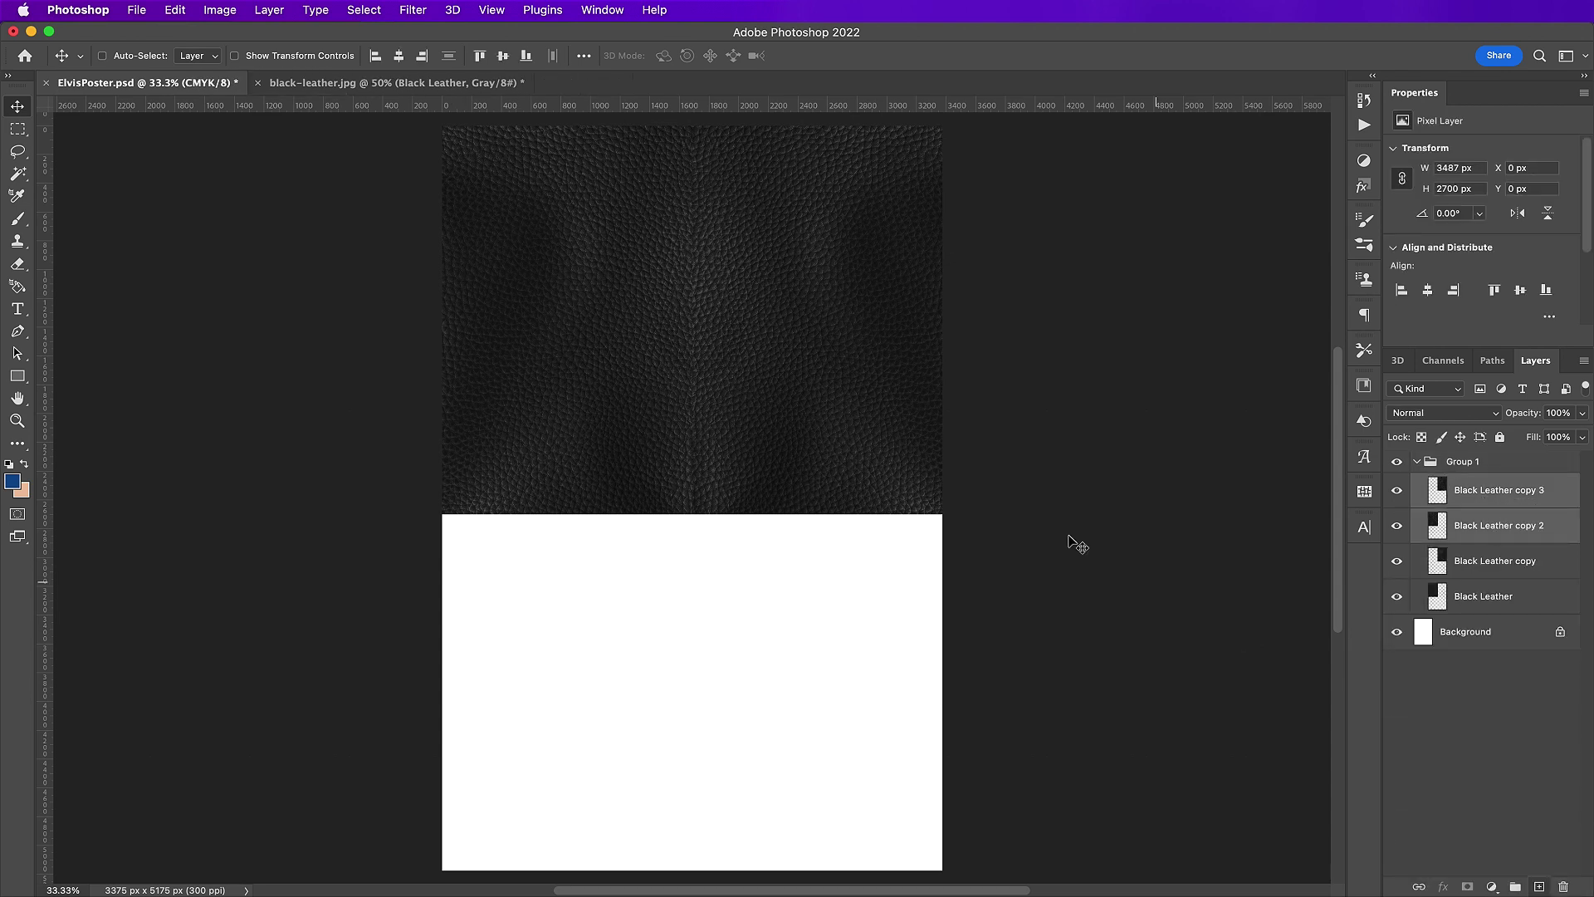
# - Flip the two duplicated leather layers vertically and move them down to Y 2700 px to fill the lower half of the poster
pyautogui.click(175, 9)
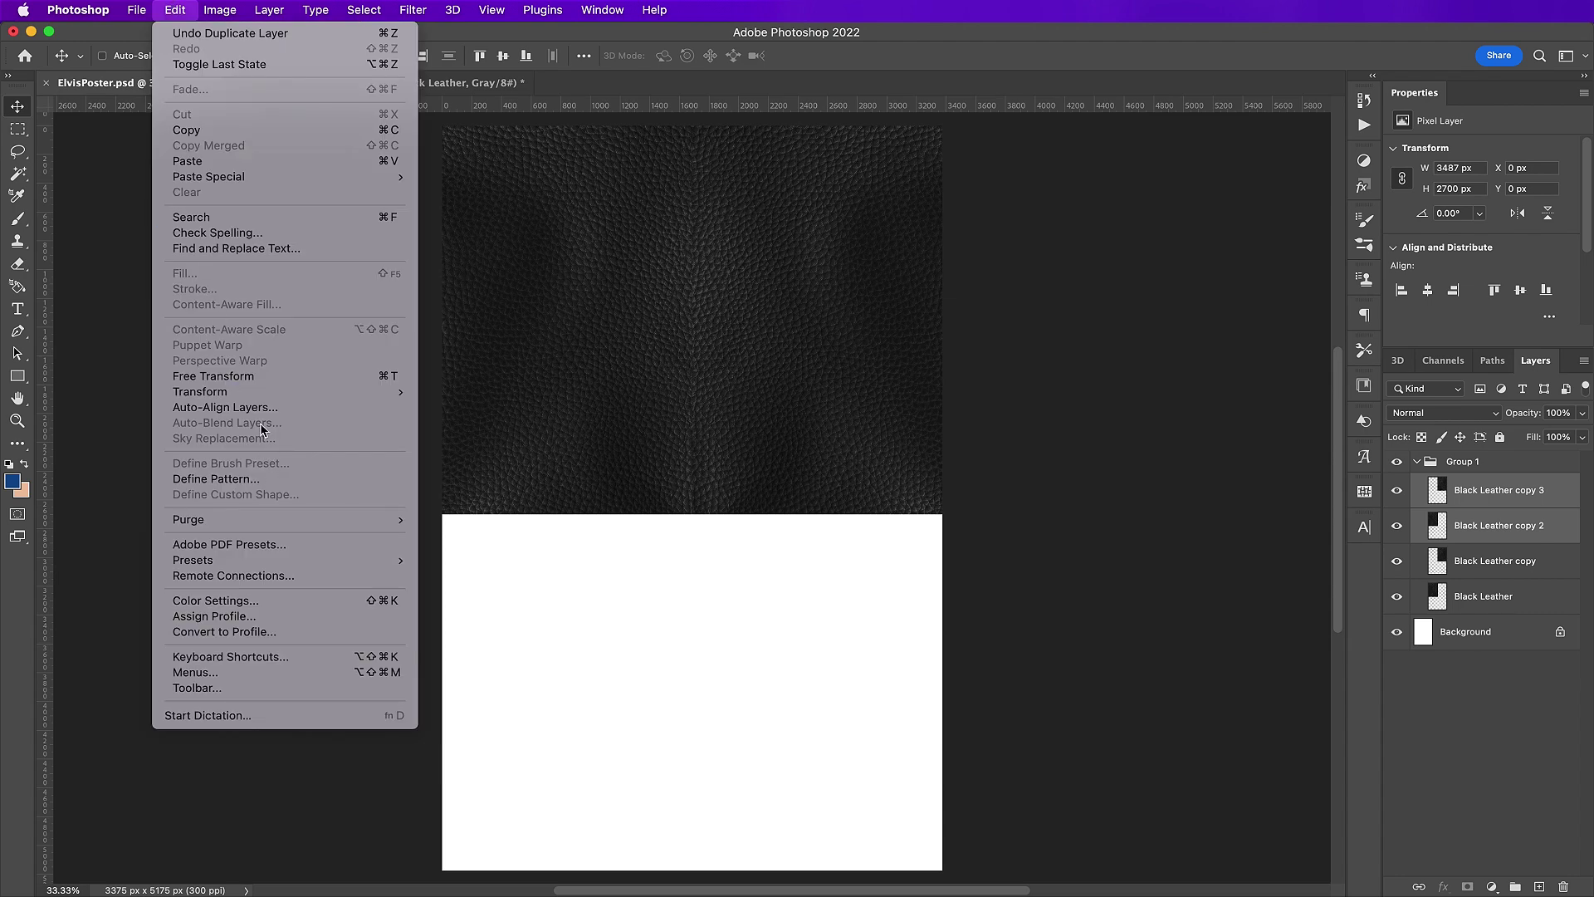
pyautogui.moveTo(249, 392)
pyautogui.click(535, 717)
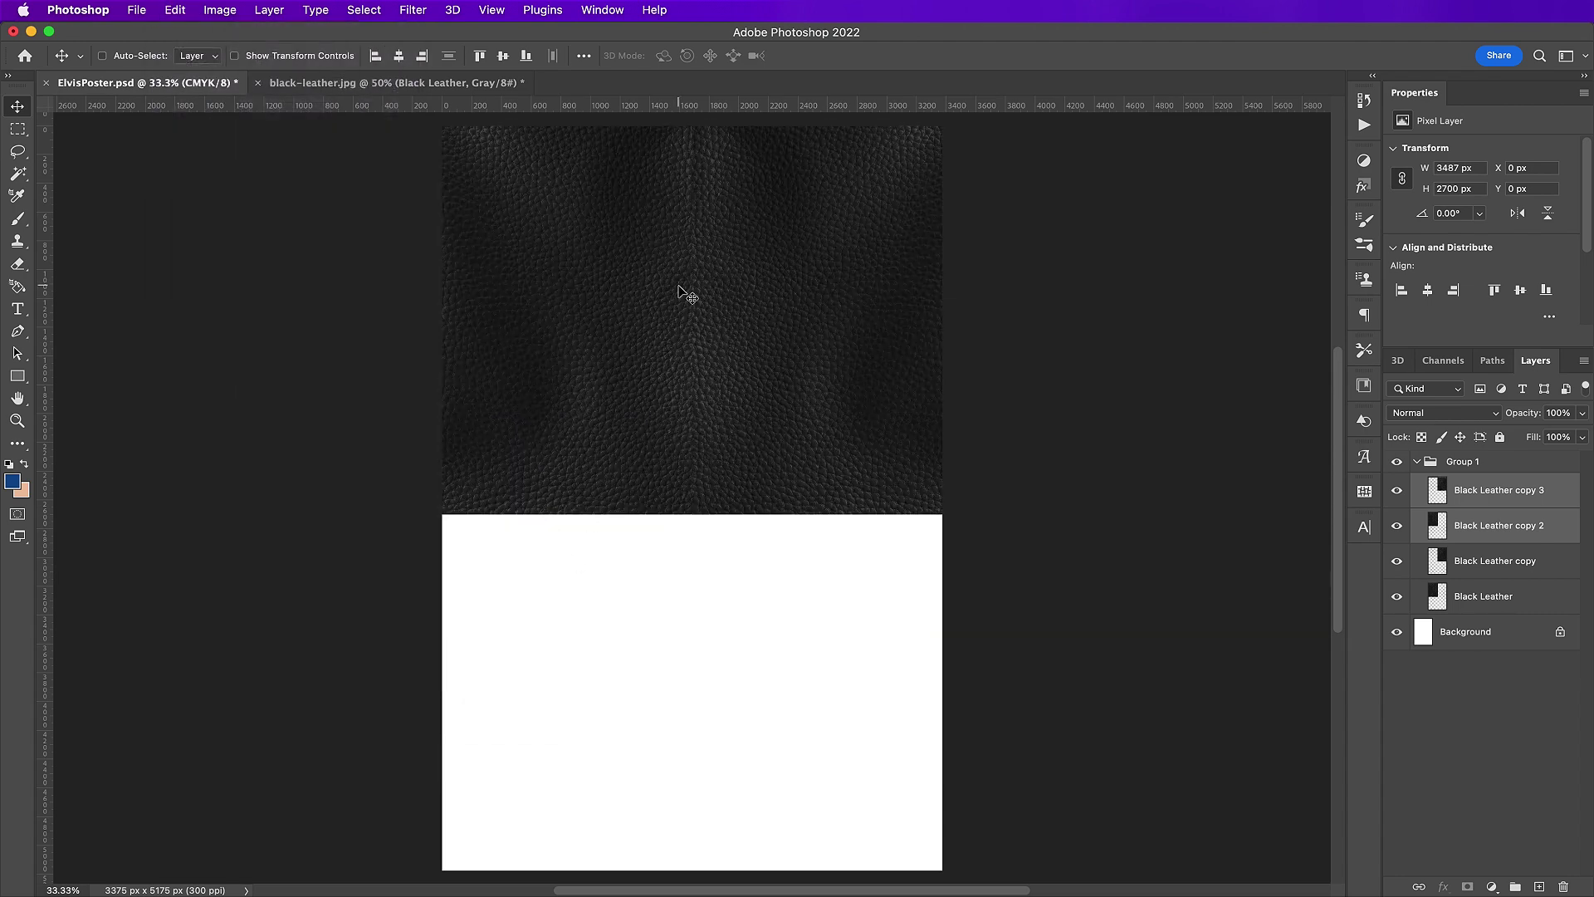
pyautogui.moveTo(697, 186); pyautogui.dragTo(705, 570)
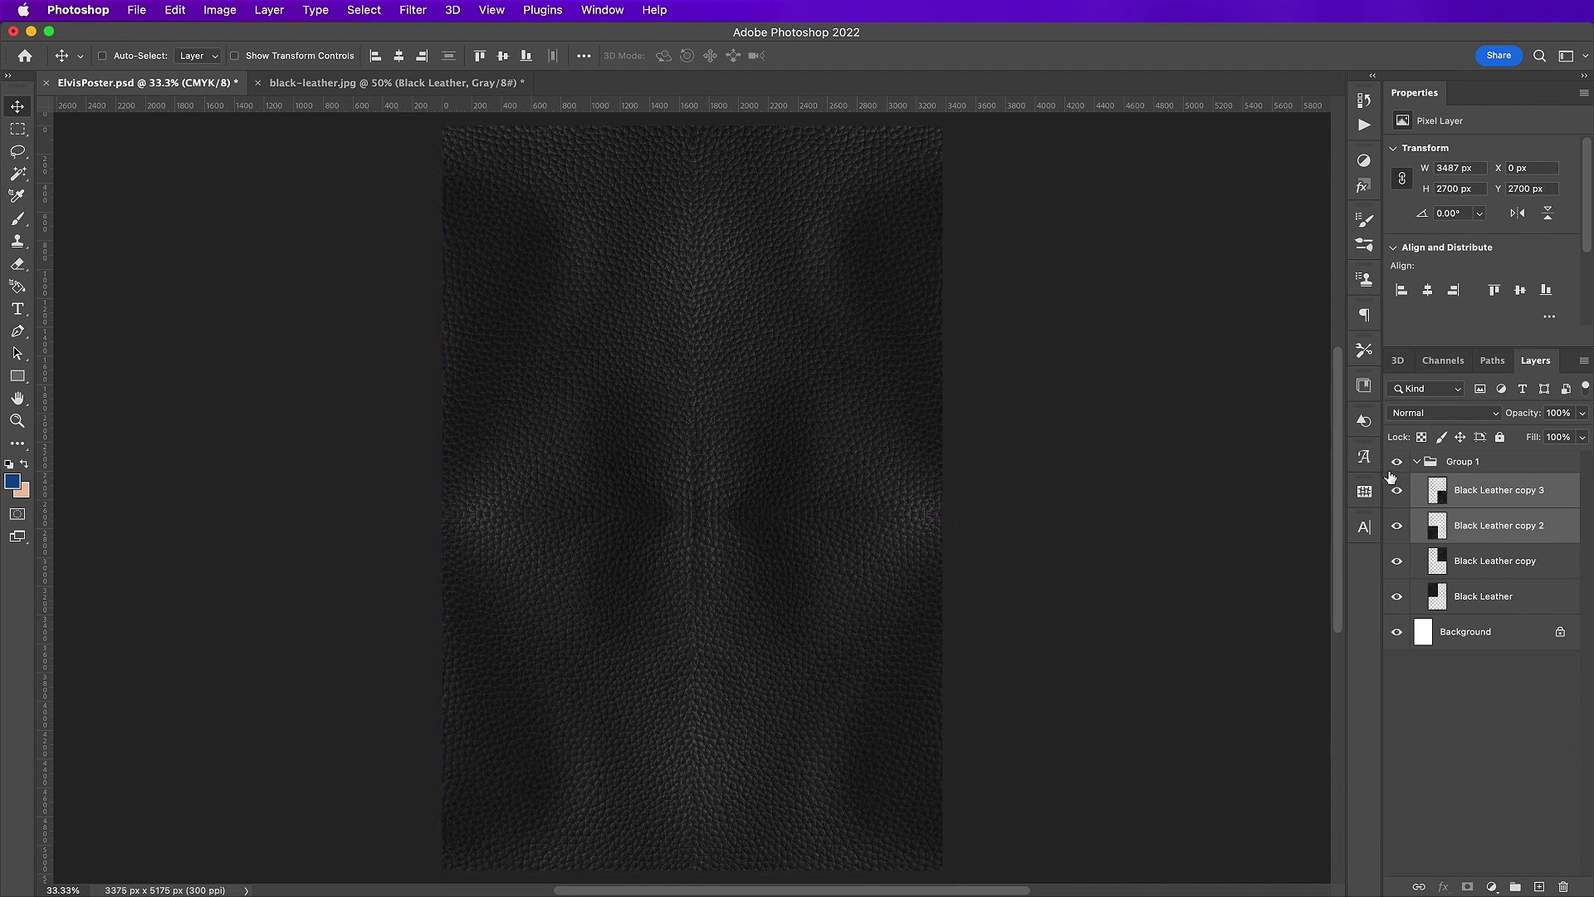
# - Rename the layer group as Leather and collapse it
pyautogui.doubleClick(1462, 462)
pyautogui.write('Leathe')
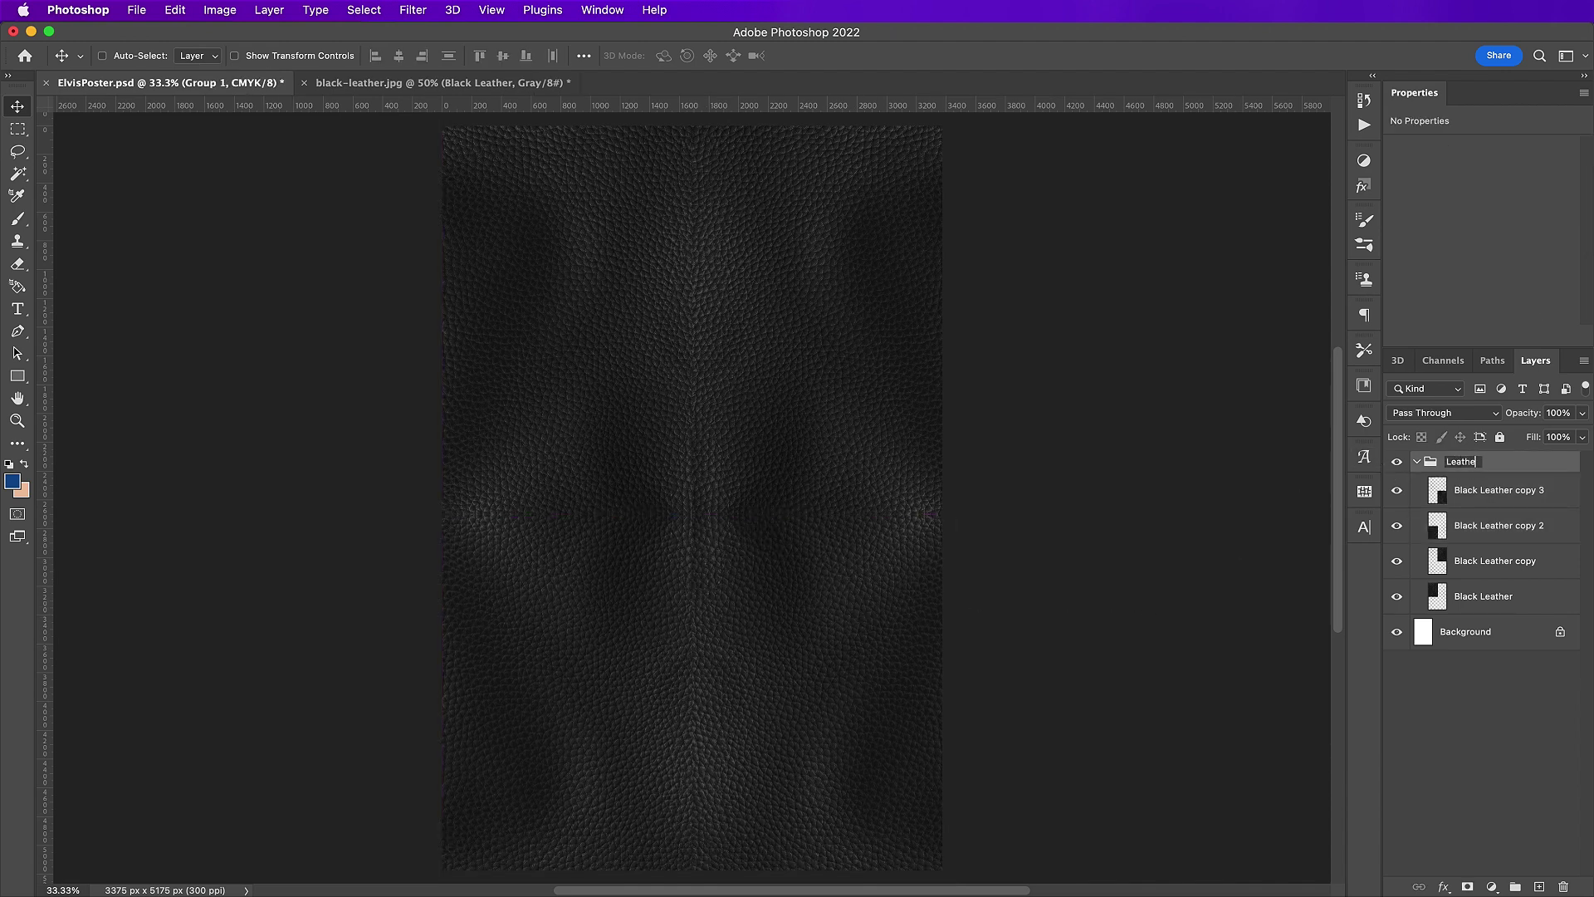
pyautogui.write('r')
pyautogui.press('Return')
pyautogui.click(1417, 463)
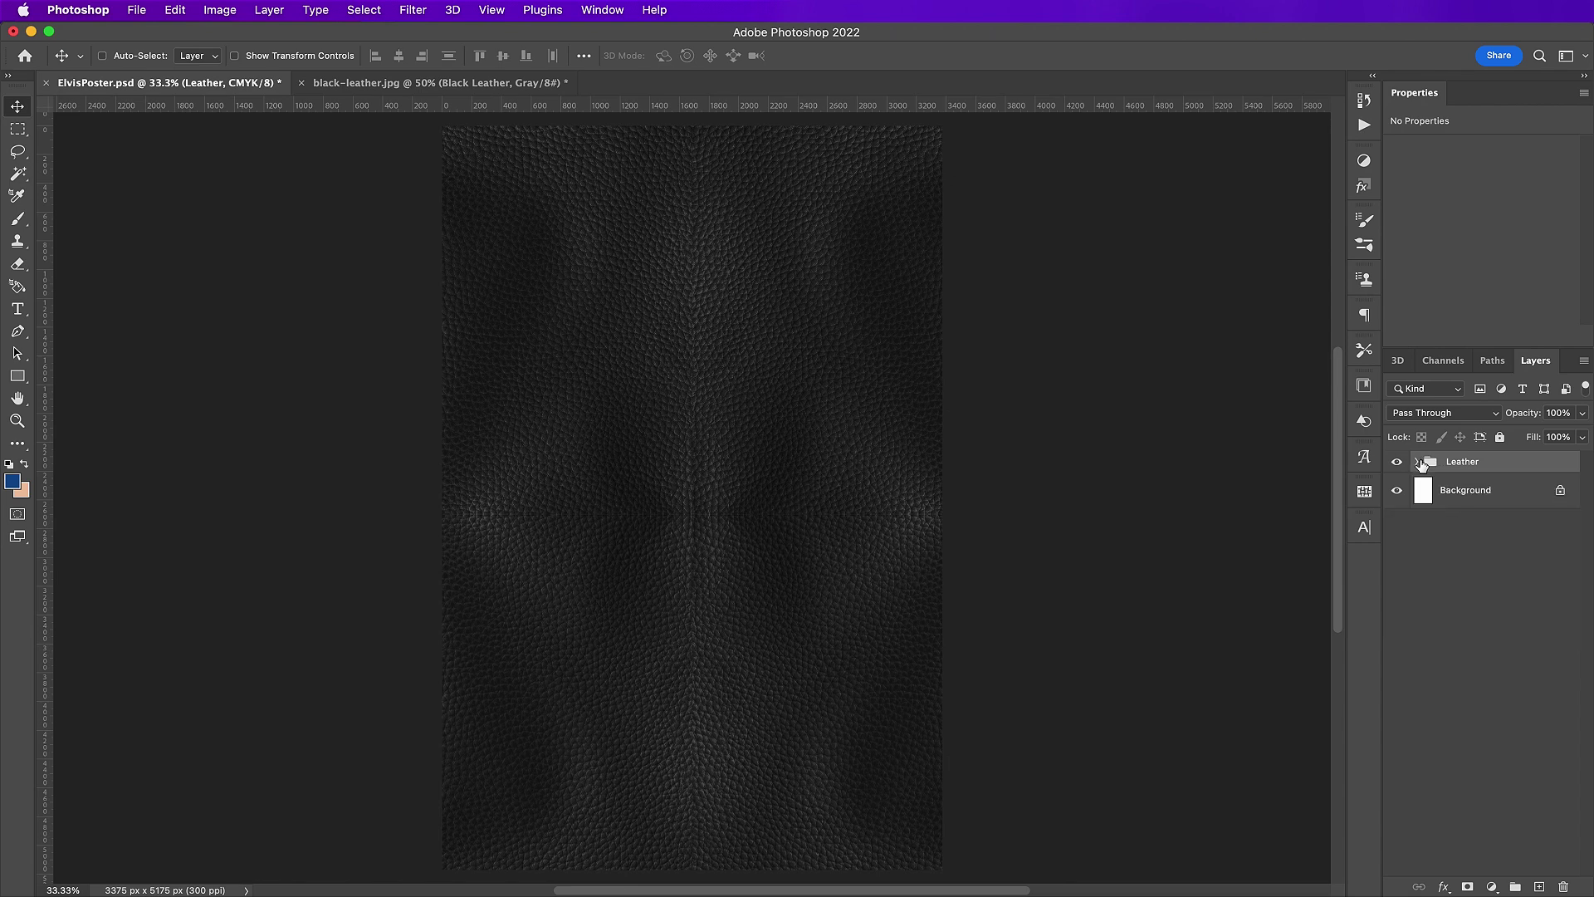
# - Add a Brightness/Contrast adjustment layer above the Leather group with brightness -35 and contrast 24
pyautogui.click(1492, 886)
pyautogui.click(1499, 592)
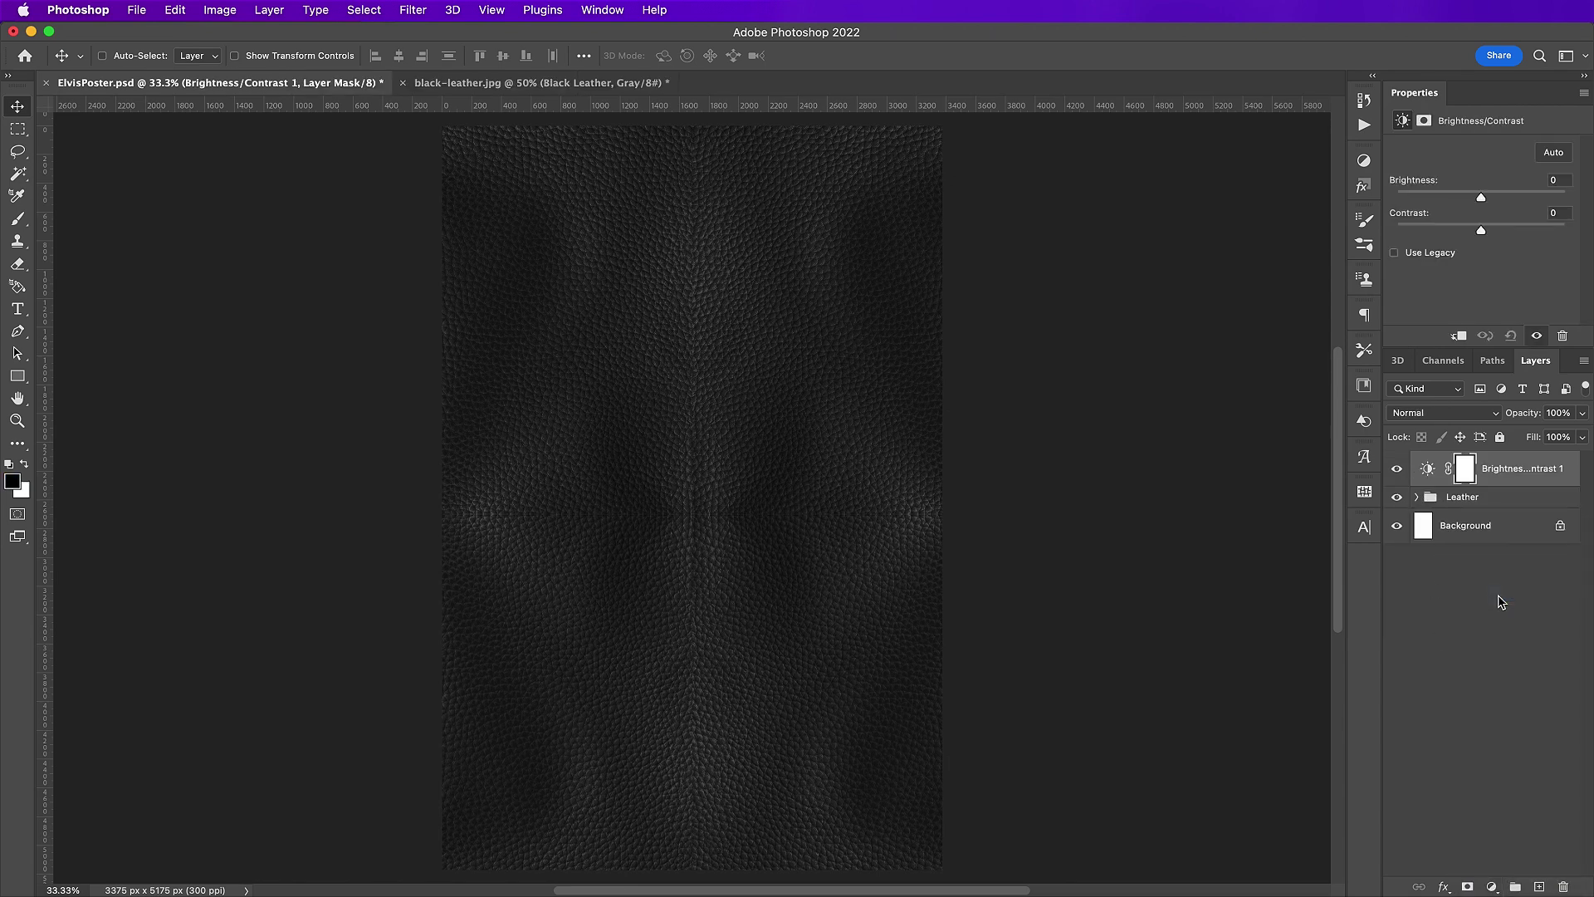
pyautogui.click(1557, 180)
pyautogui.write('-35')
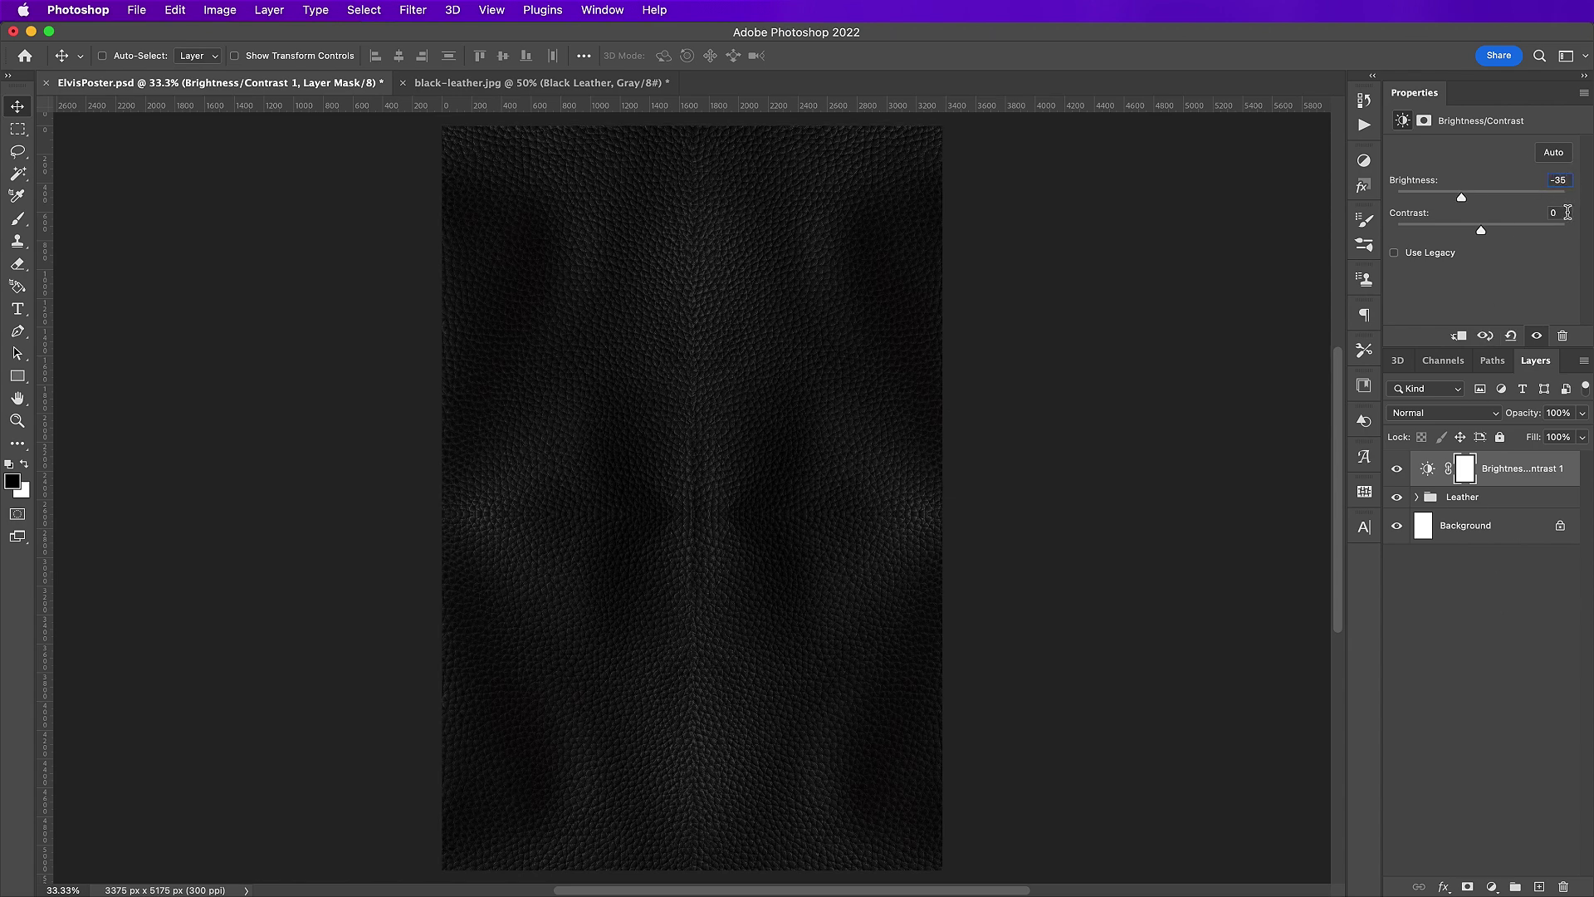
pyautogui.write('24')
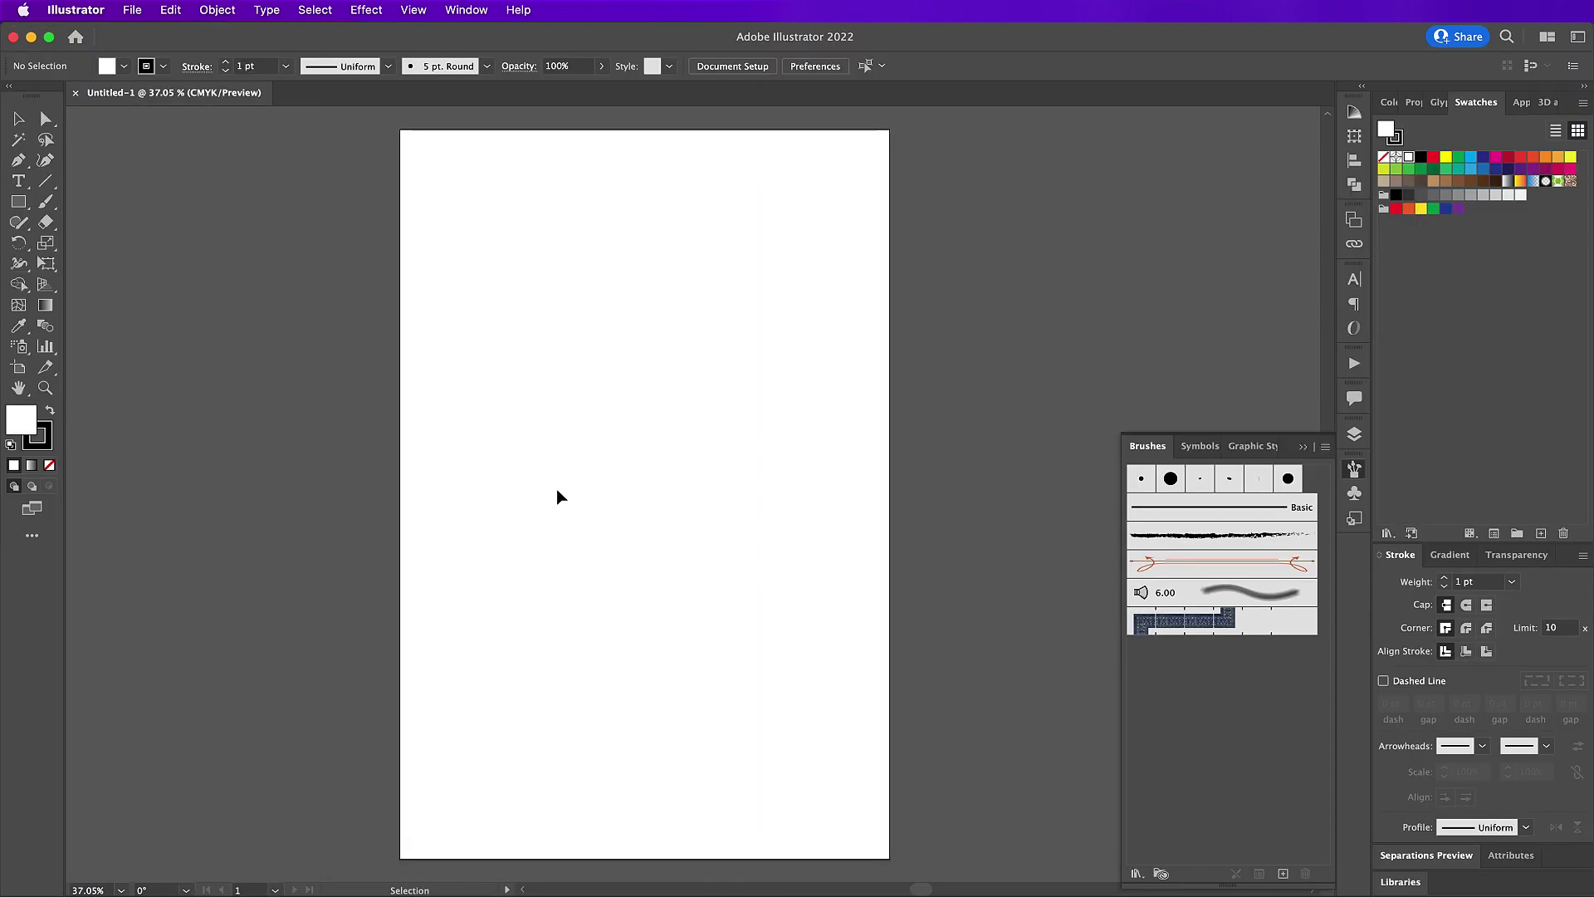
# - Switch to Illustrator and open vintage-labels.ai without replacing its missing font
pyautogui.click(131, 9)
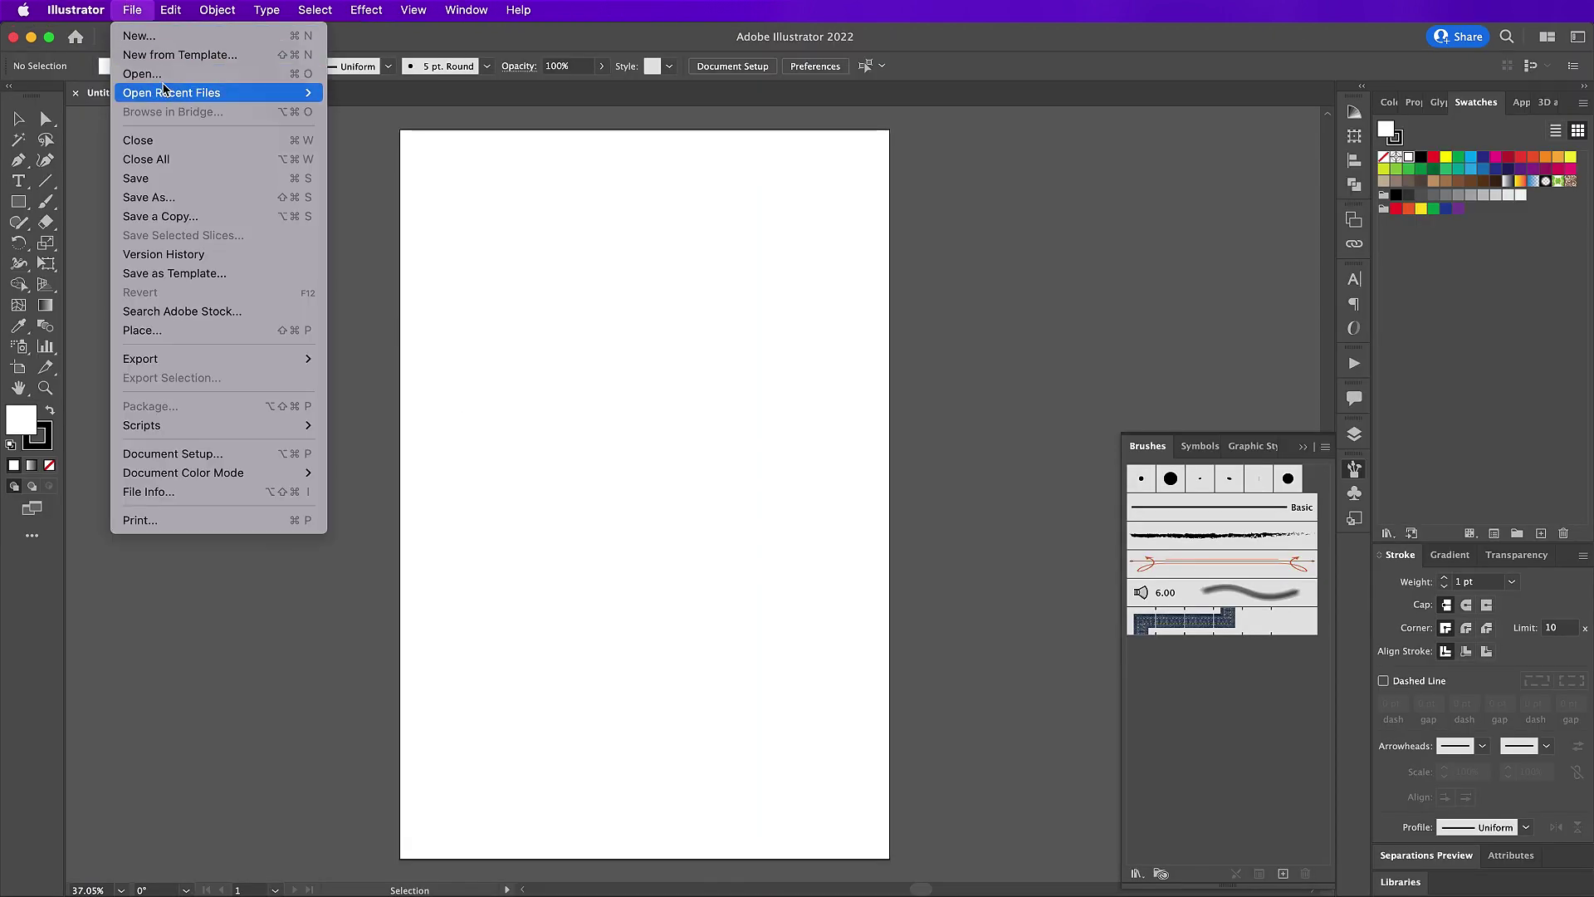
pyautogui.click(157, 67)
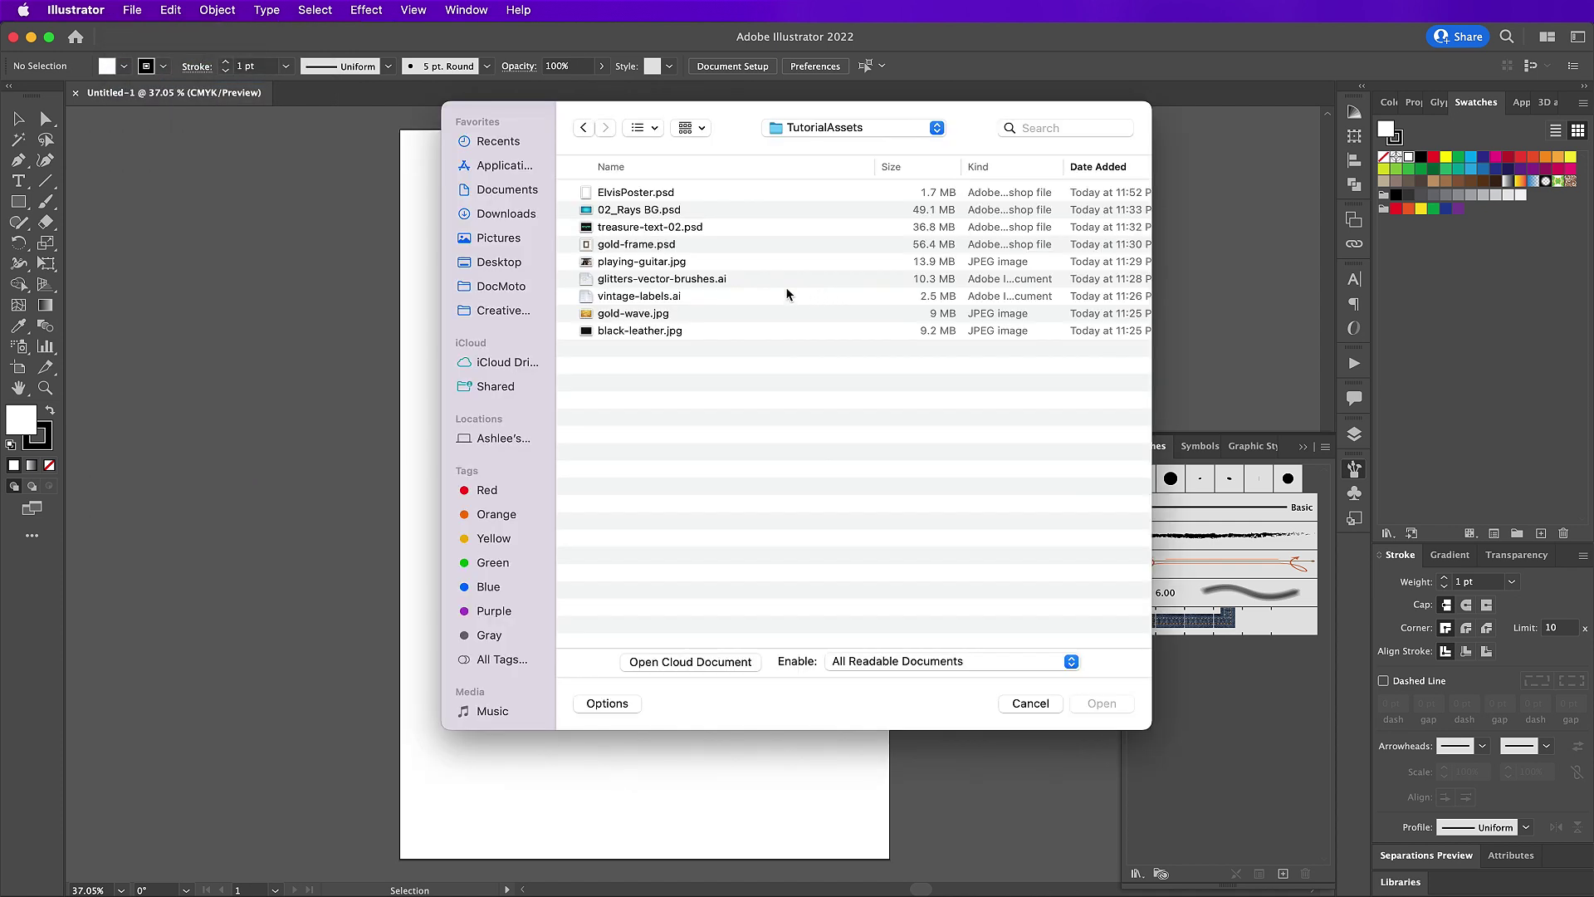
pyautogui.doubleClick(658, 297)
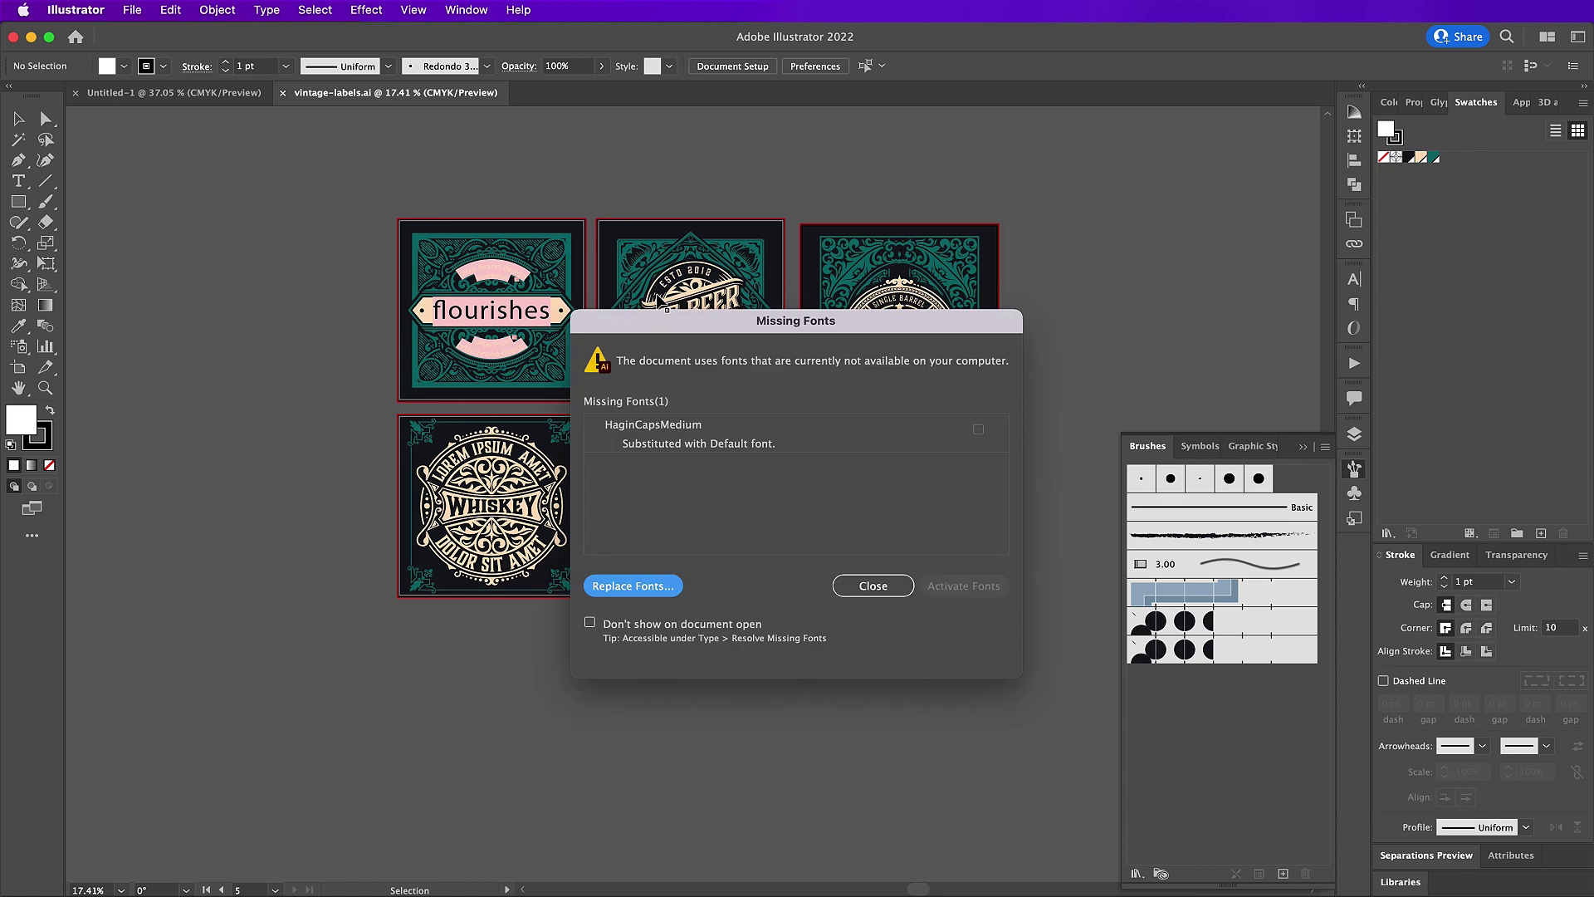
pyautogui.click(867, 584)
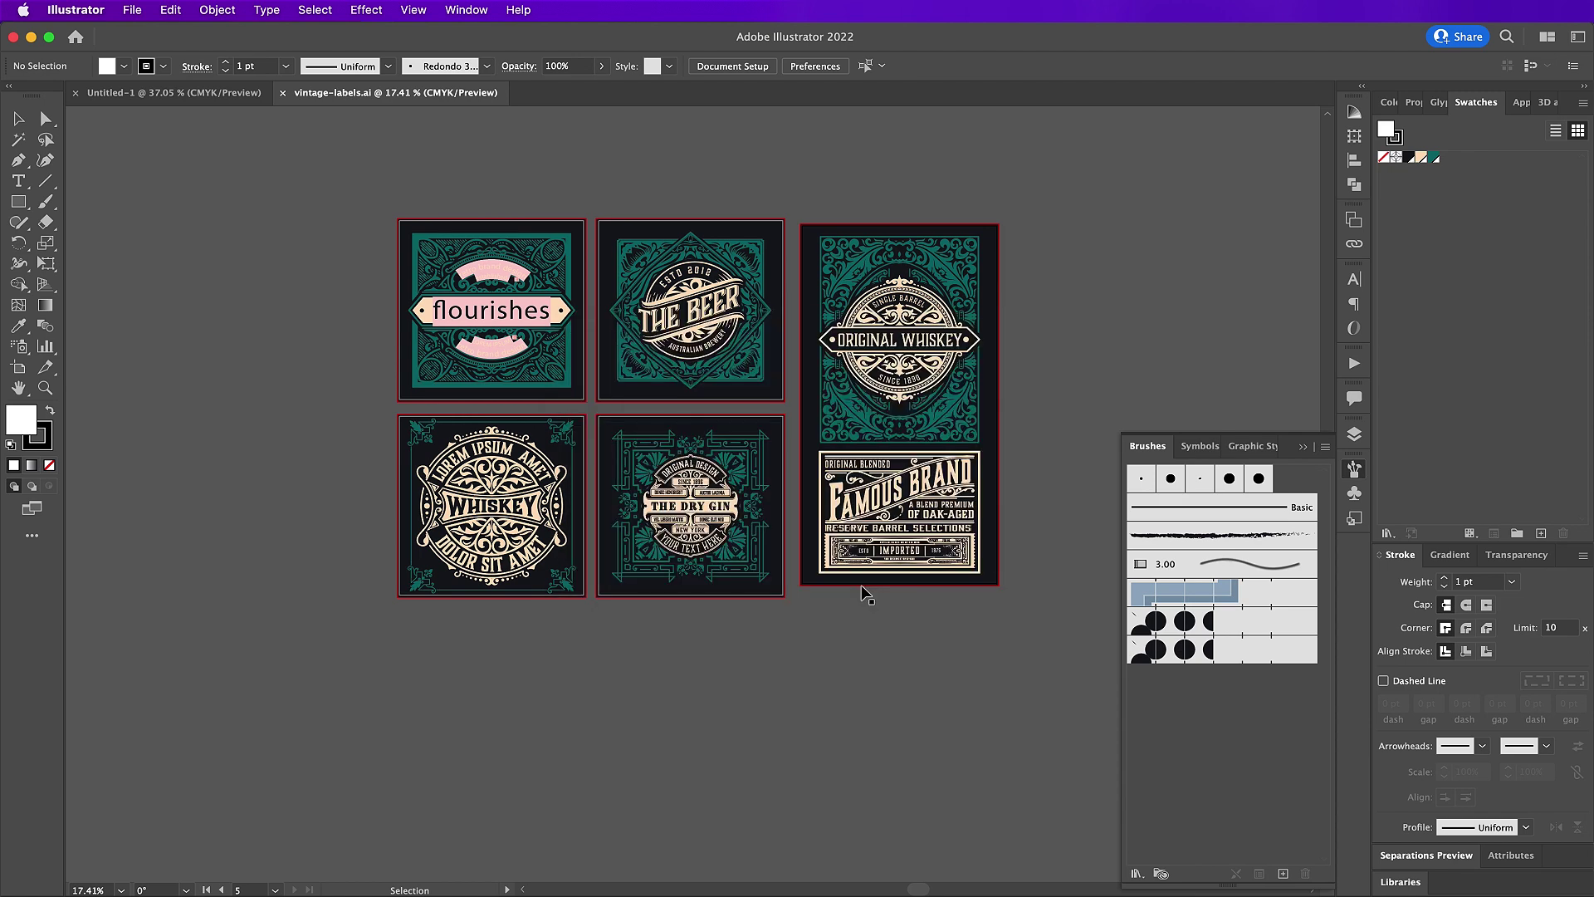
# - Isolate the nested badge group of The Dry Gin label and delete badge artwork from it
pyautogui.click(647, 459)
pyautogui.press('super+equal')
pyautogui.press('super+equal')
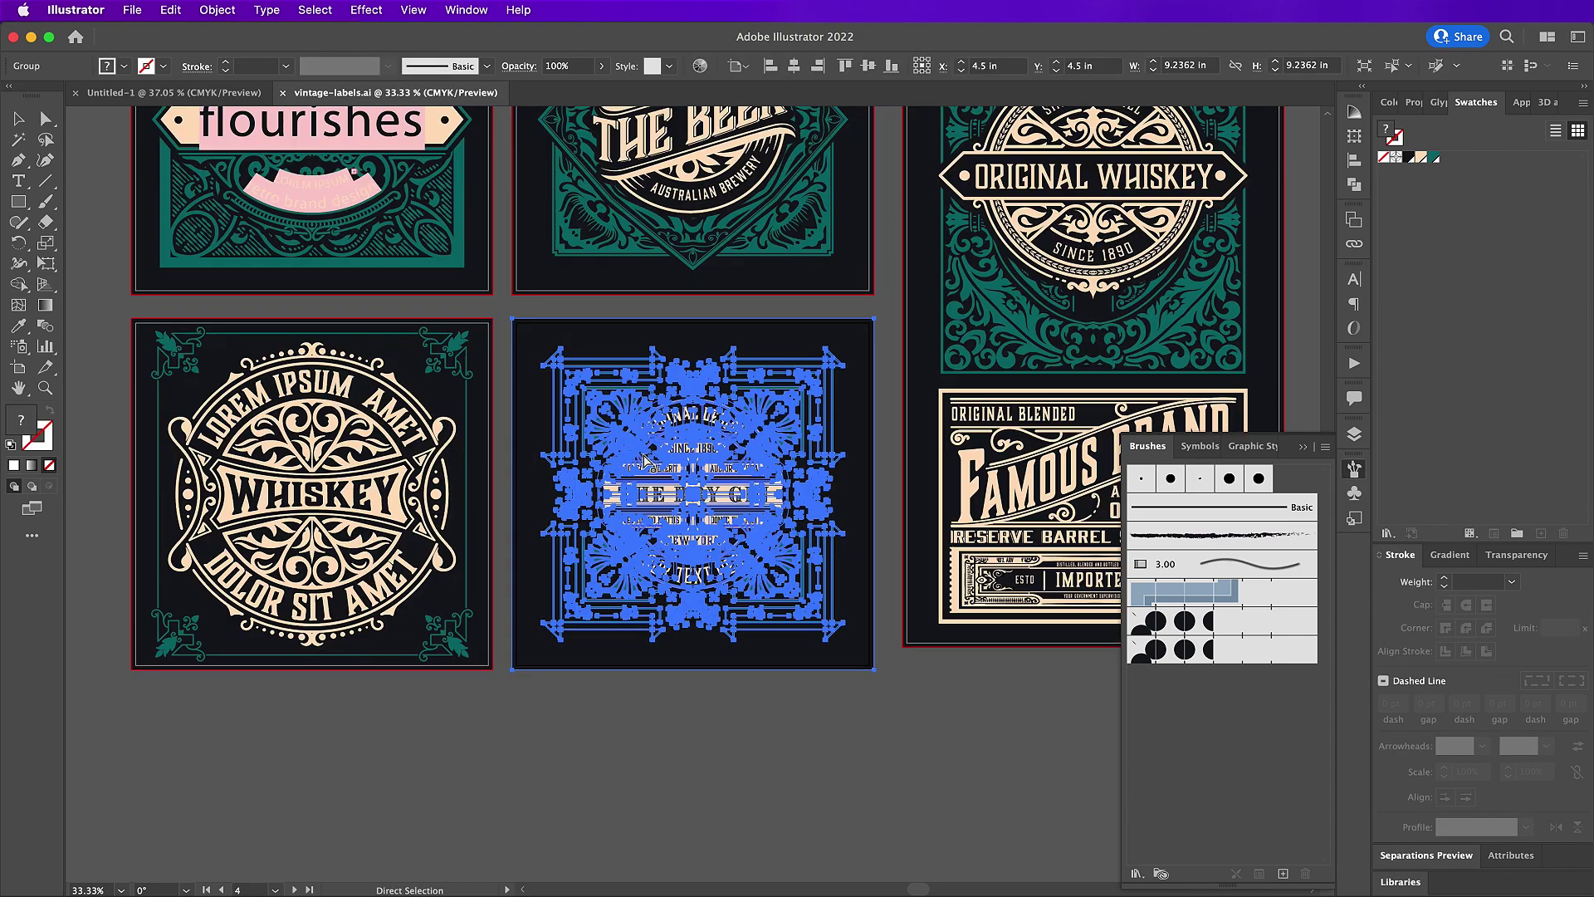
pyautogui.press('super+equal')
pyautogui.press('super+equal')
pyautogui.press('super+equal')
pyautogui.press('super+equal')
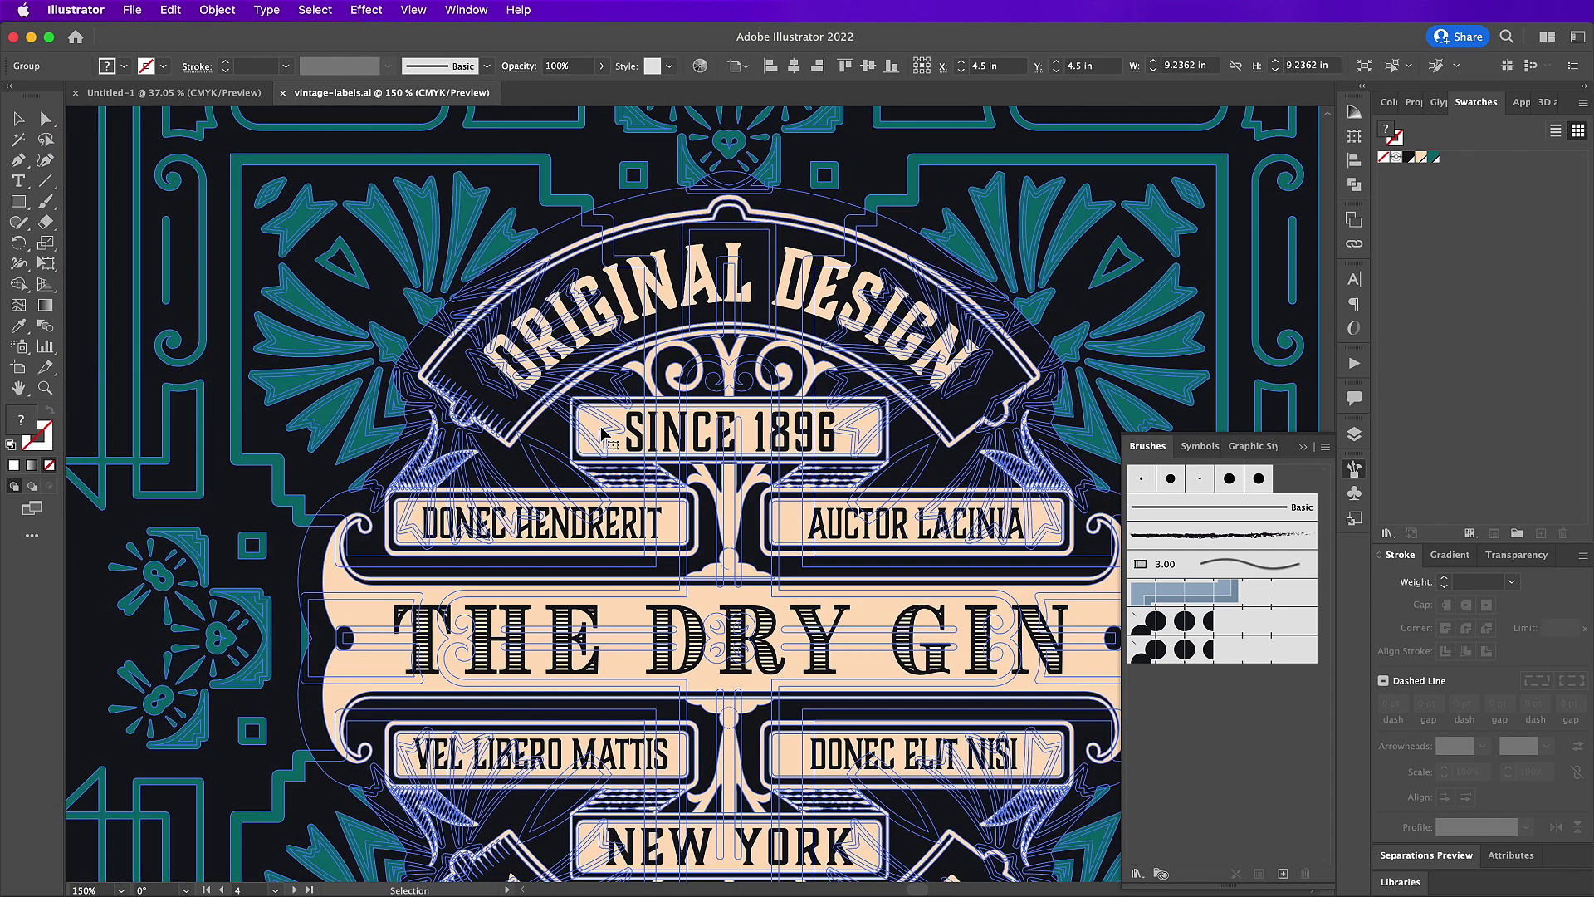
pyautogui.doubleClick(604, 432)
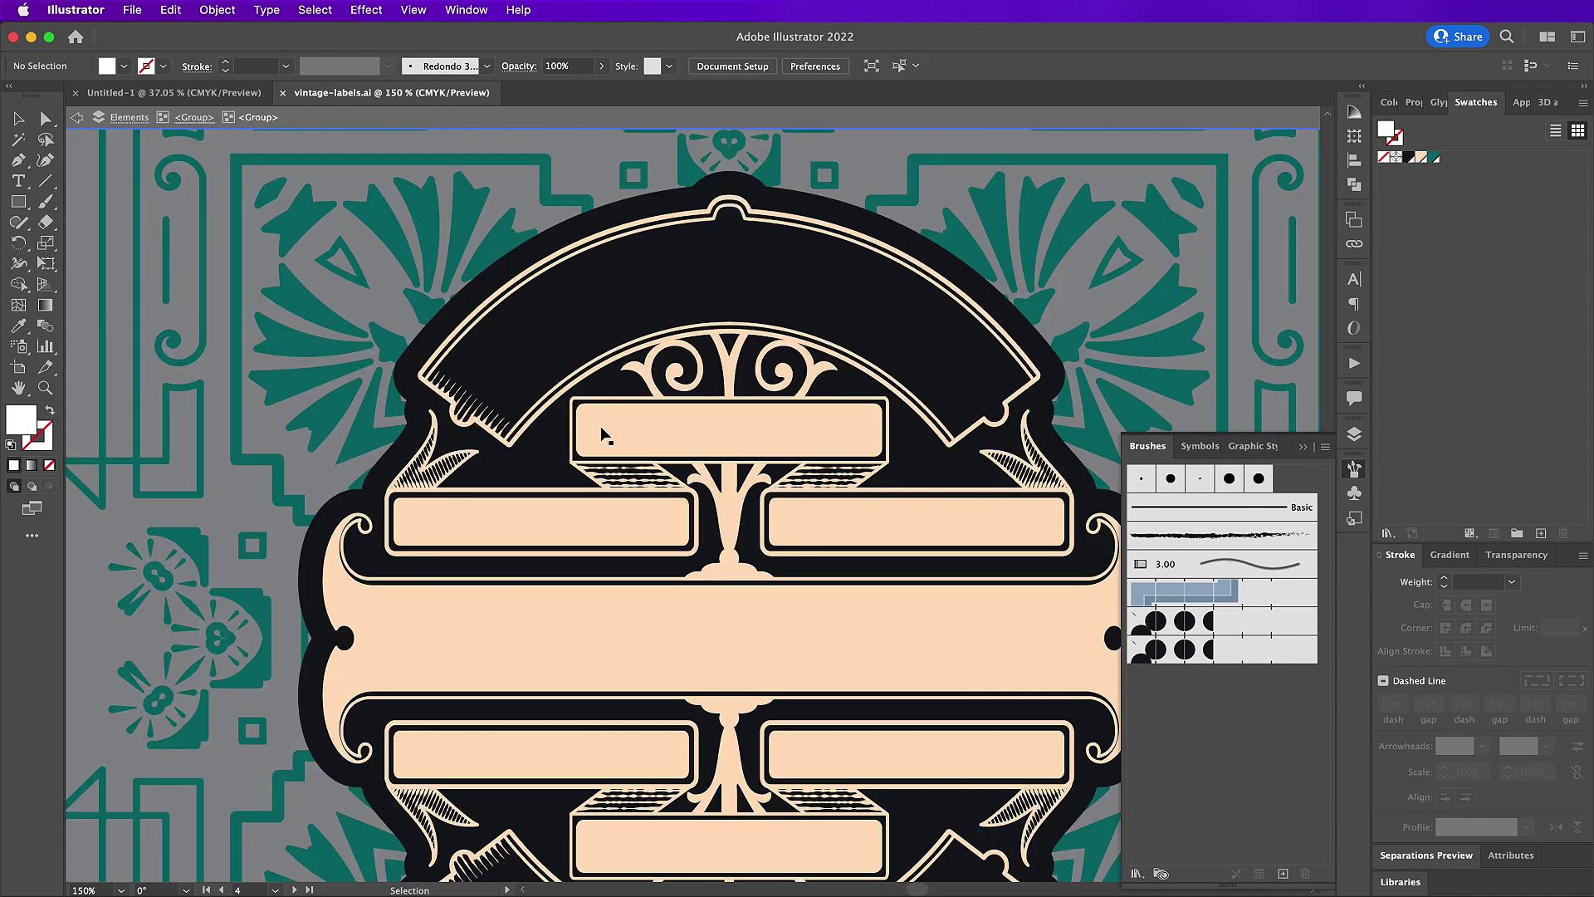
pyautogui.click(602, 432)
pyautogui.press('Delete')
pyautogui.click(601, 349)
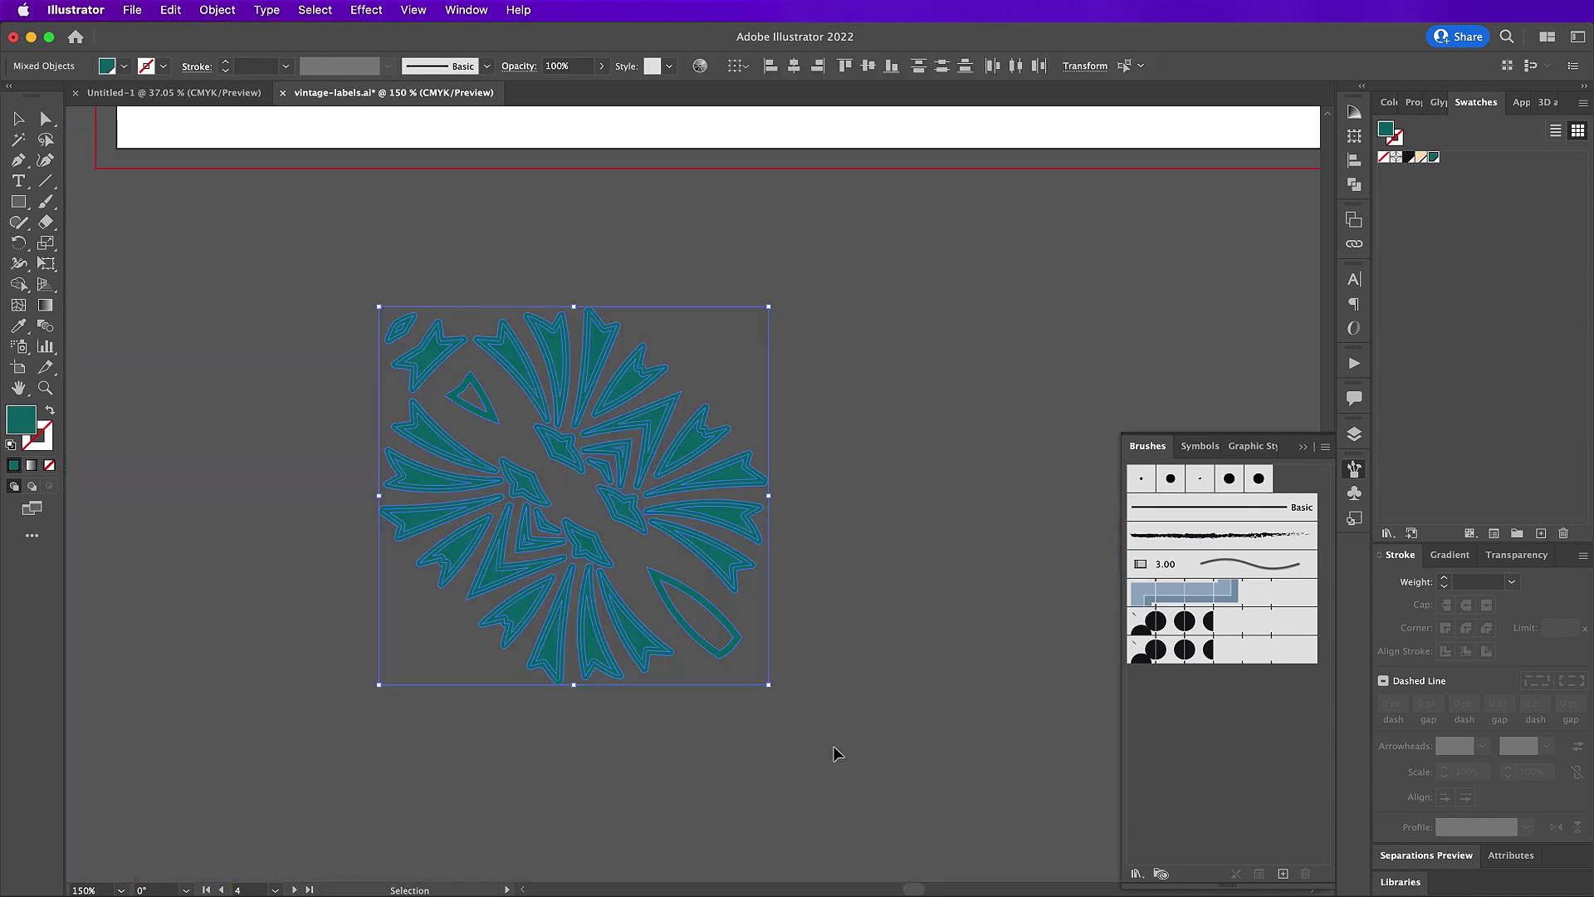
# - Select the teal fan ornament without its small corner leaves and switch back to ElvisPoster.psd in Photoshop
pyautogui.click(835, 751)
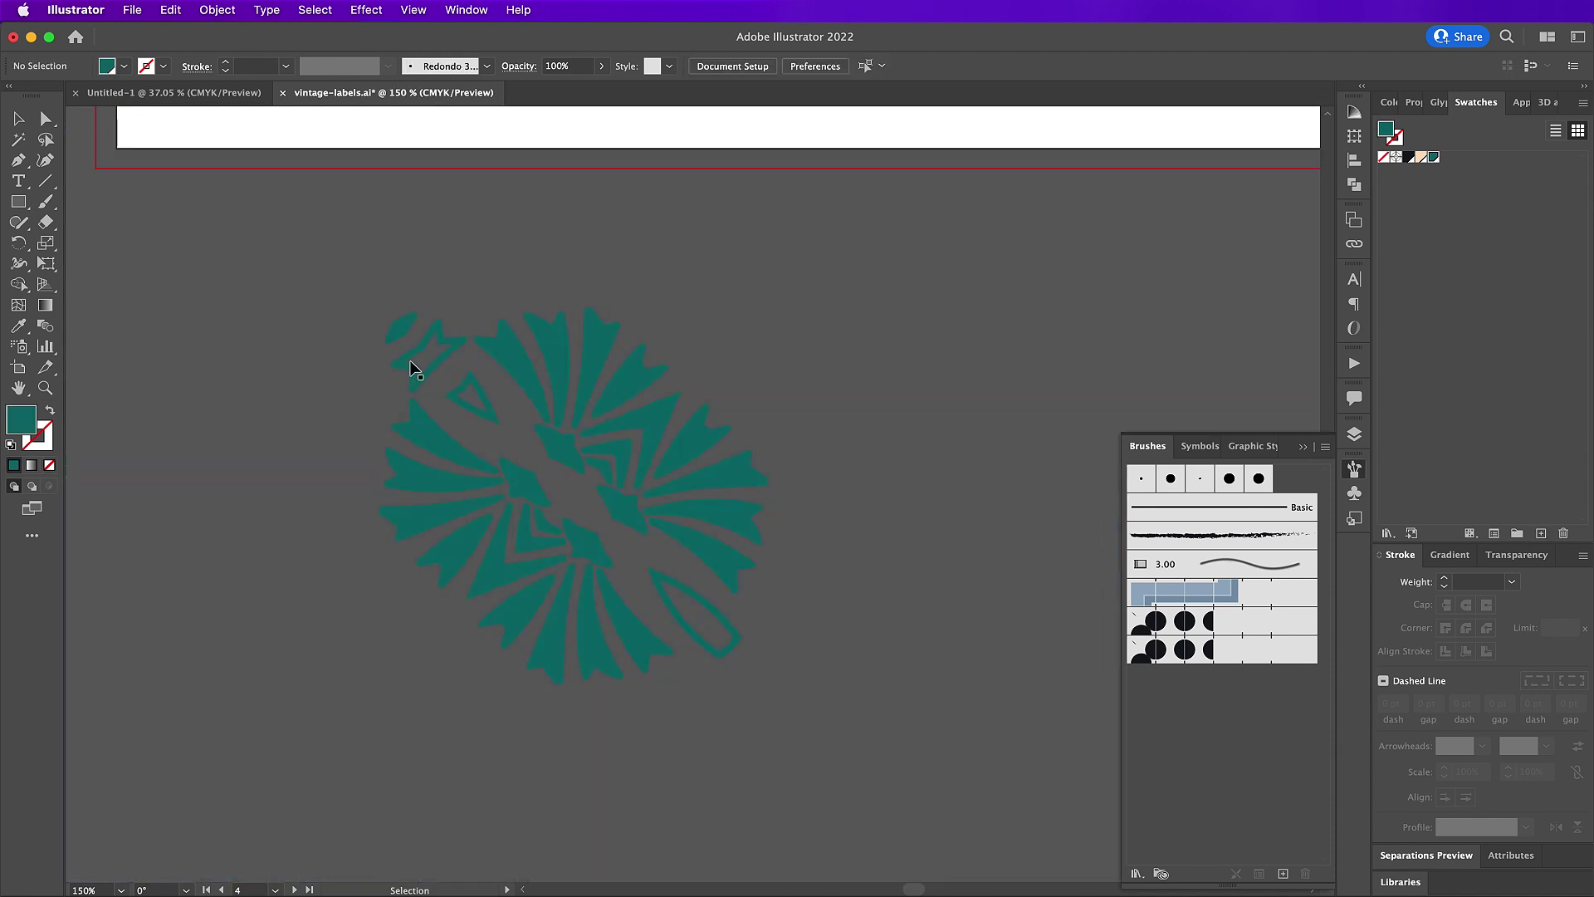
pyautogui.moveTo(316, 278); pyautogui.dragTo(811, 733)
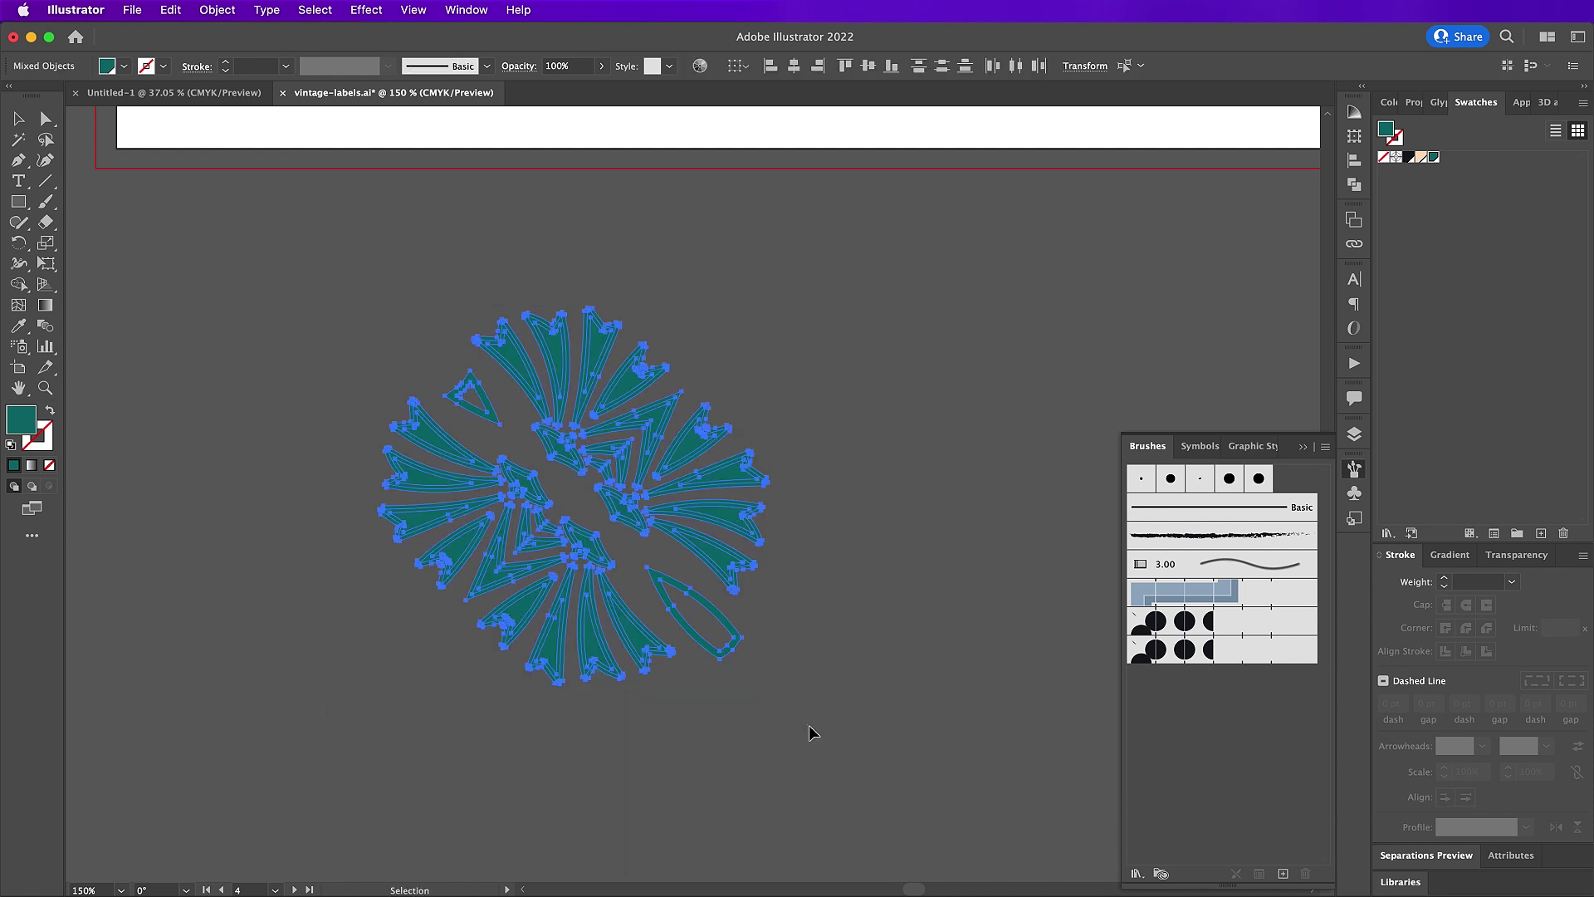
pyautogui.click(866, 893)
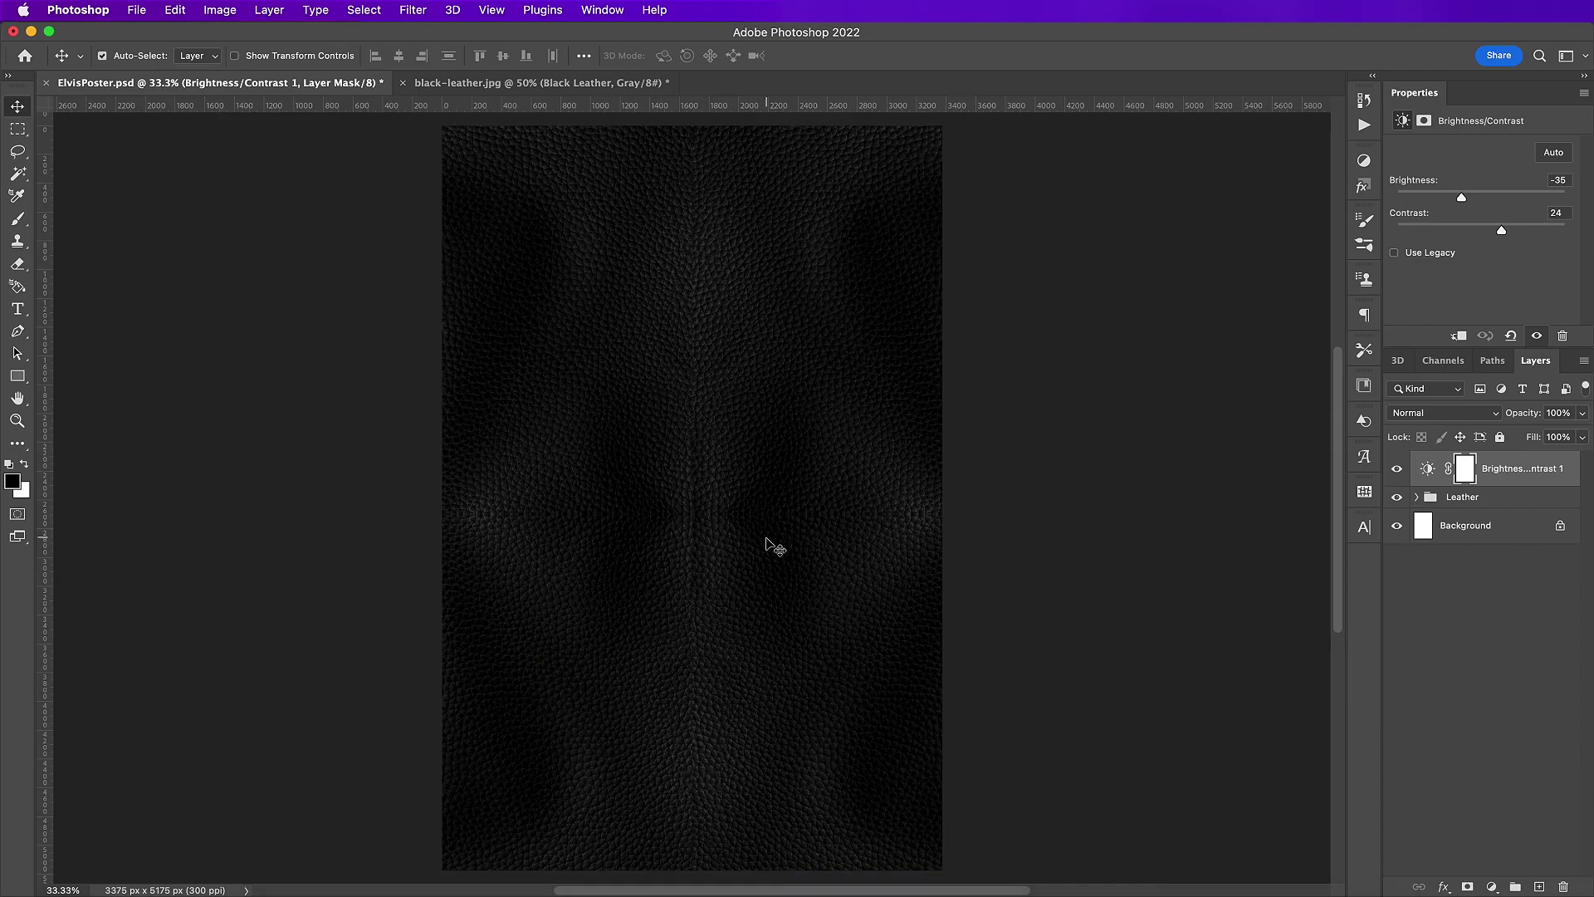
# - Paste the fan ornament as a smart object, rotate it 135°, scale it to about 257% and centre it near the poster's upper edge
pyautogui.press('super+v')
pyautogui.press('Return')
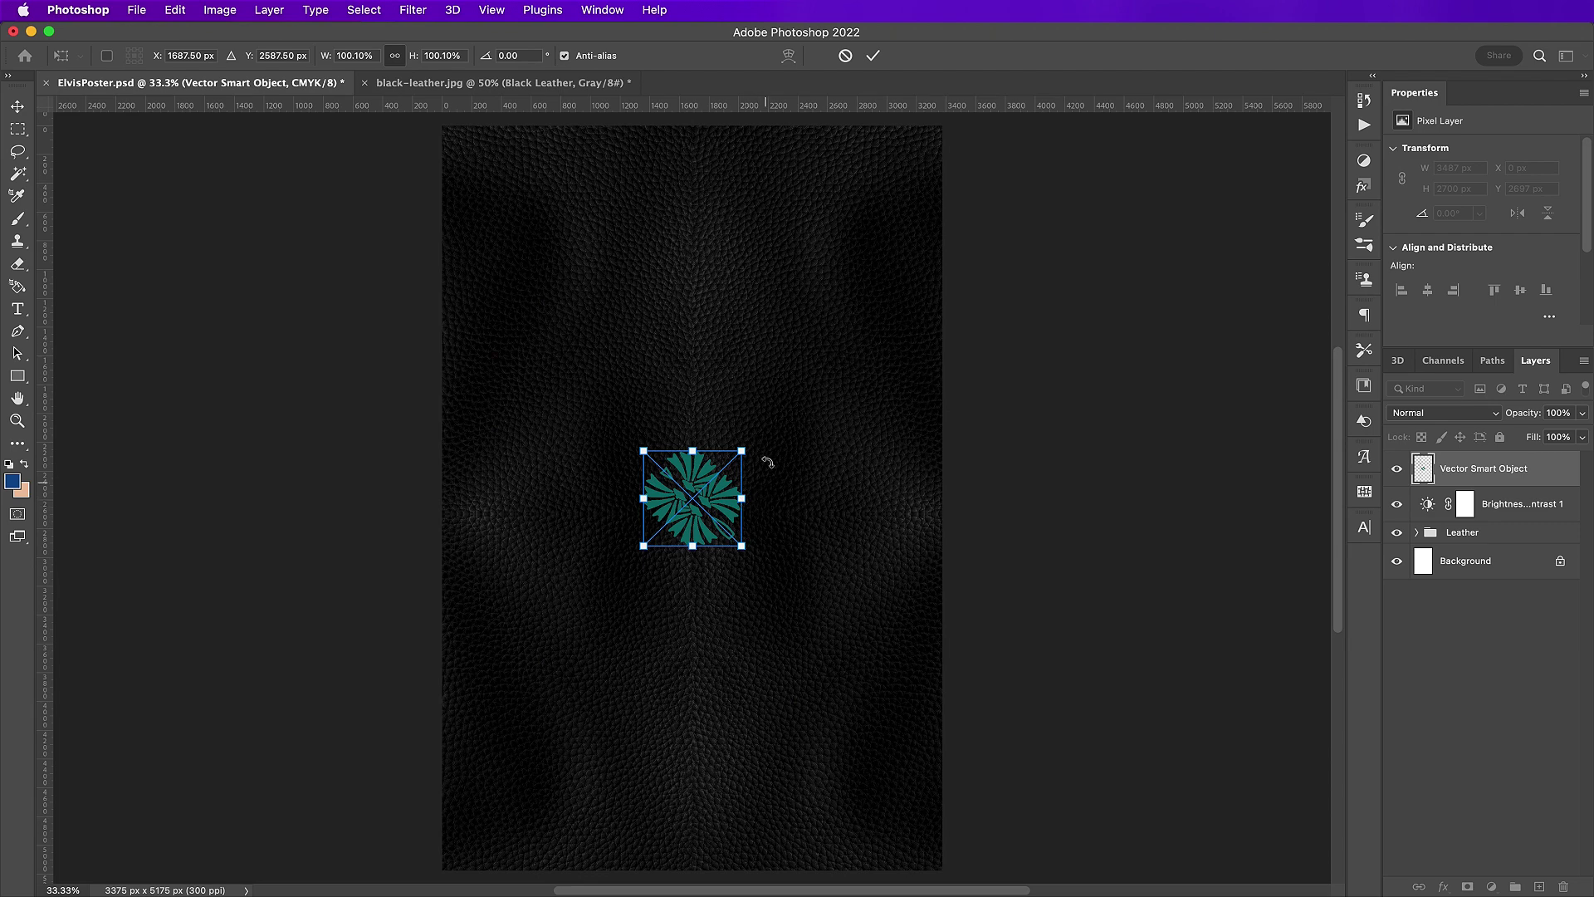
pyautogui.click(522, 55)
pyautogui.write('45')
pyautogui.moveTo(694, 420); pyautogui.dragTo(748, 499)
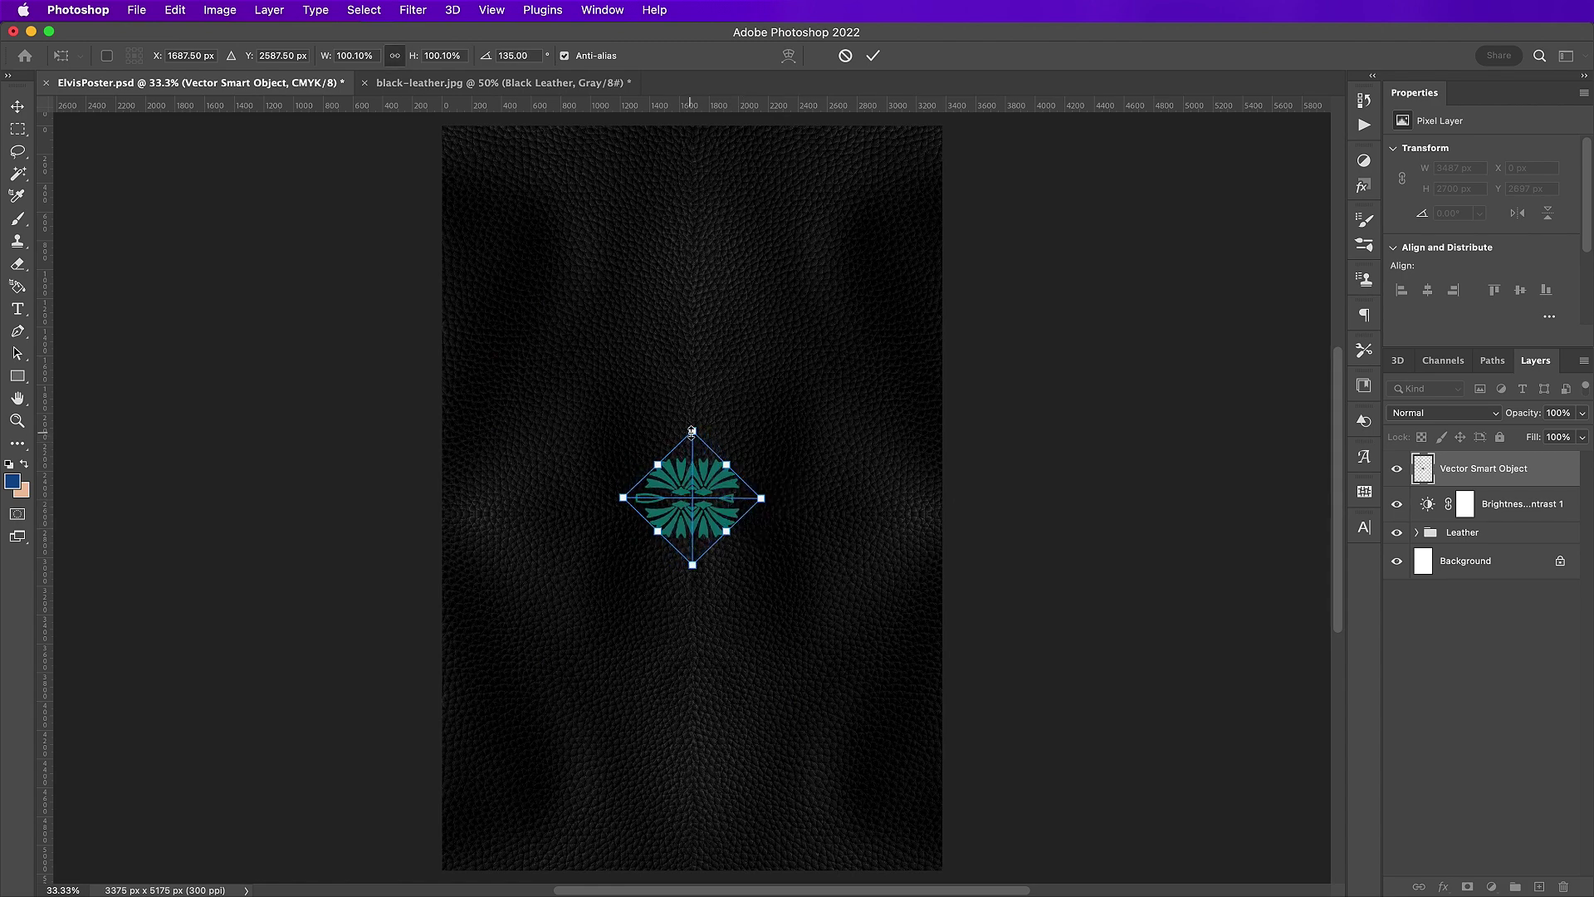
pyautogui.moveTo(691, 431); pyautogui.dragTo(689, 220)
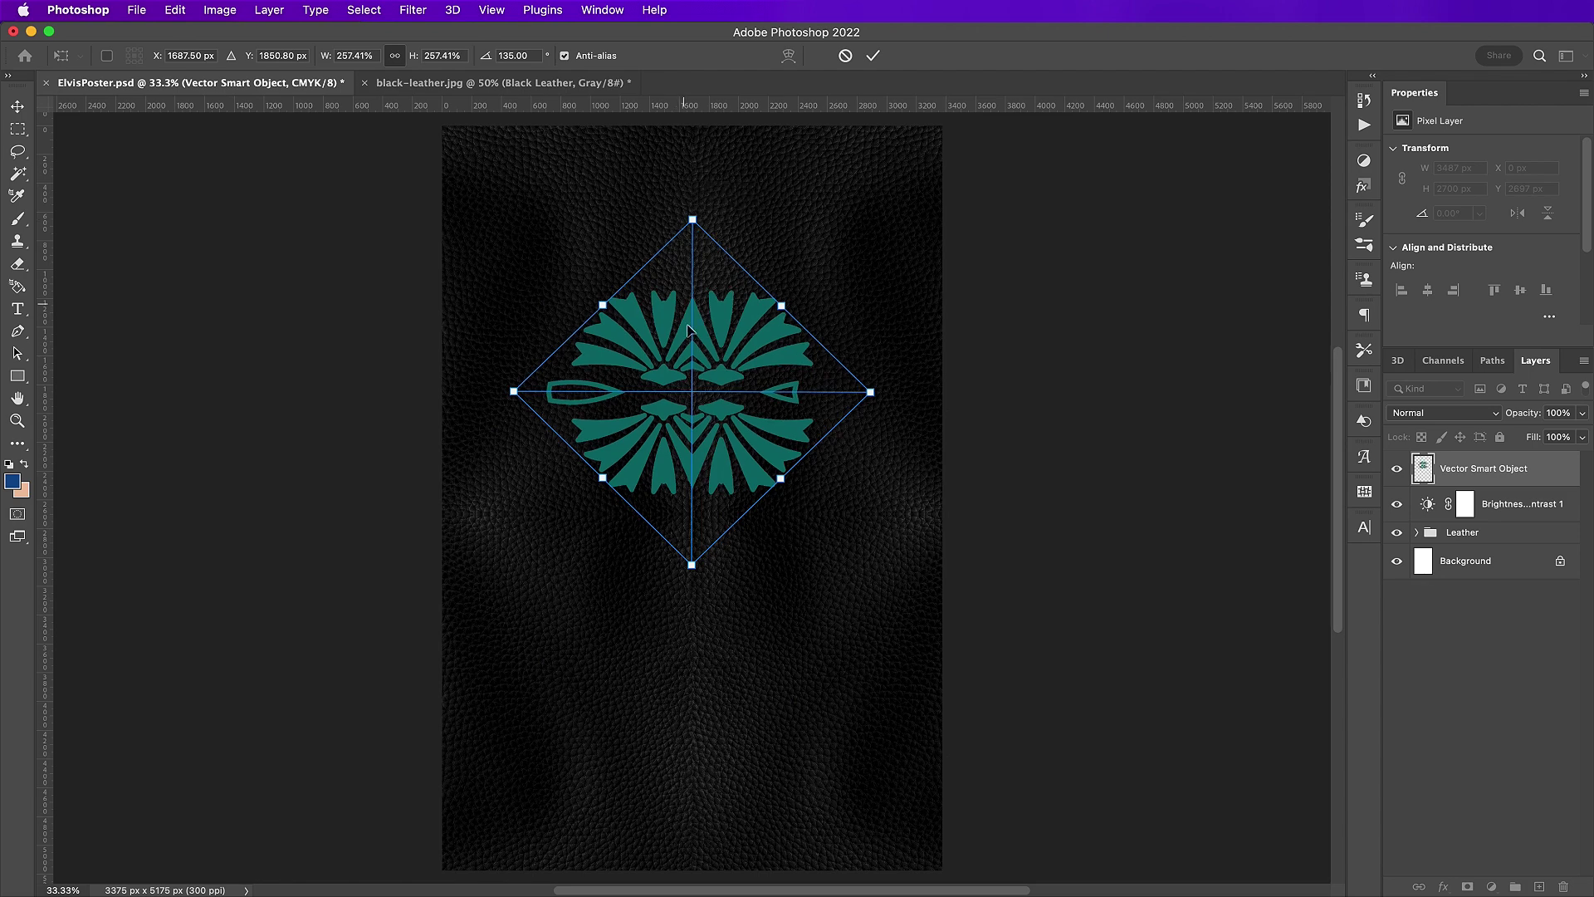
pyautogui.moveTo(717, 447); pyautogui.dragTo(722, 304)
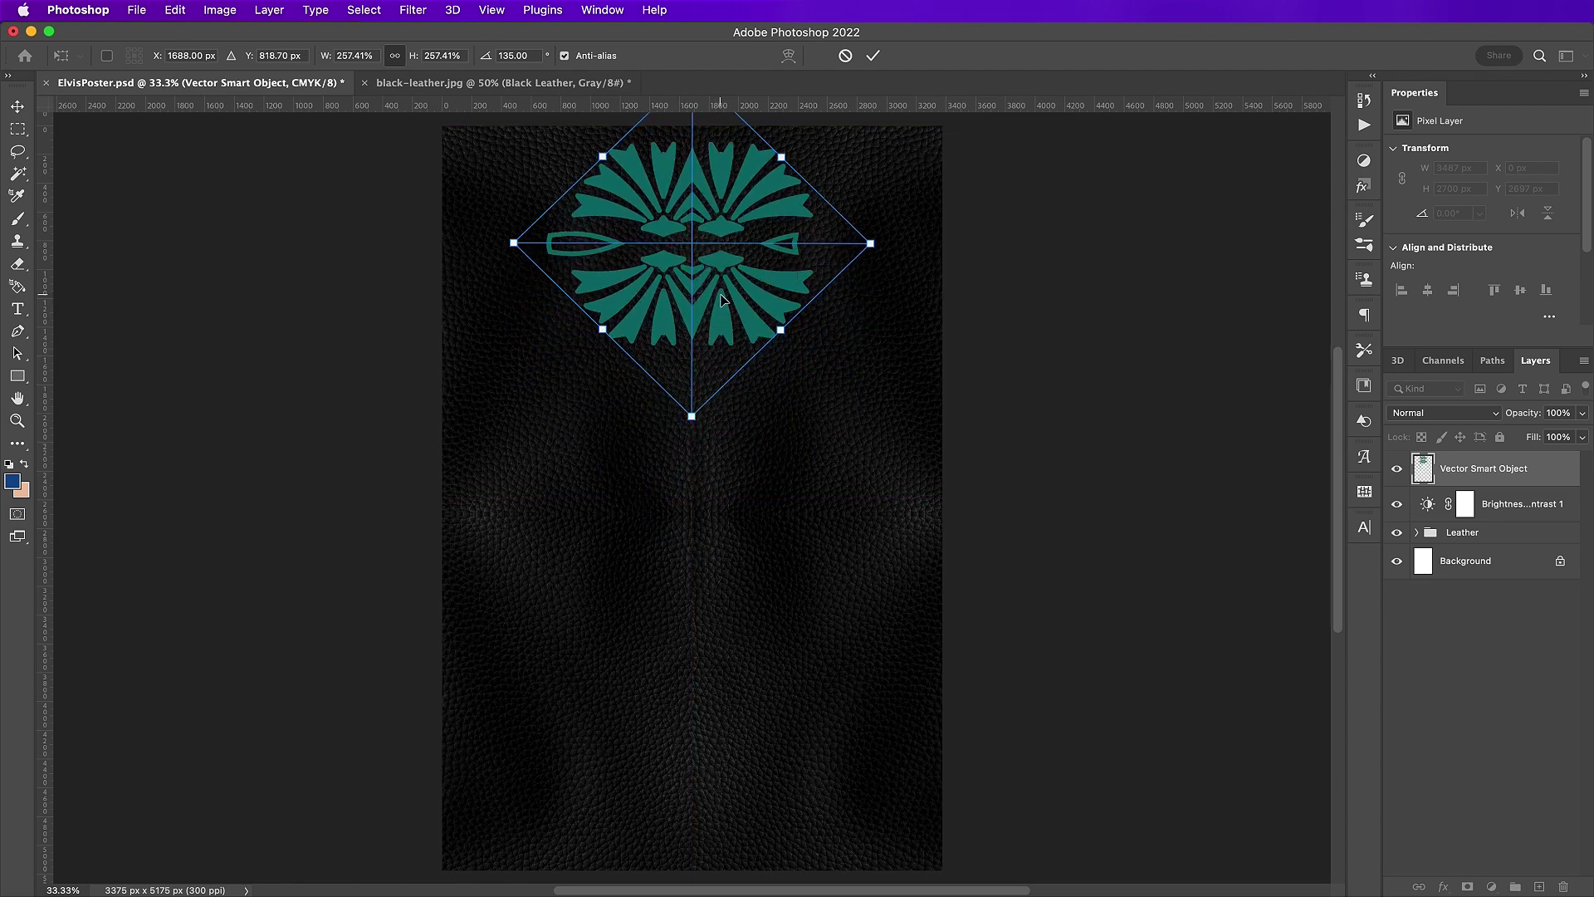
pyautogui.press('Return')
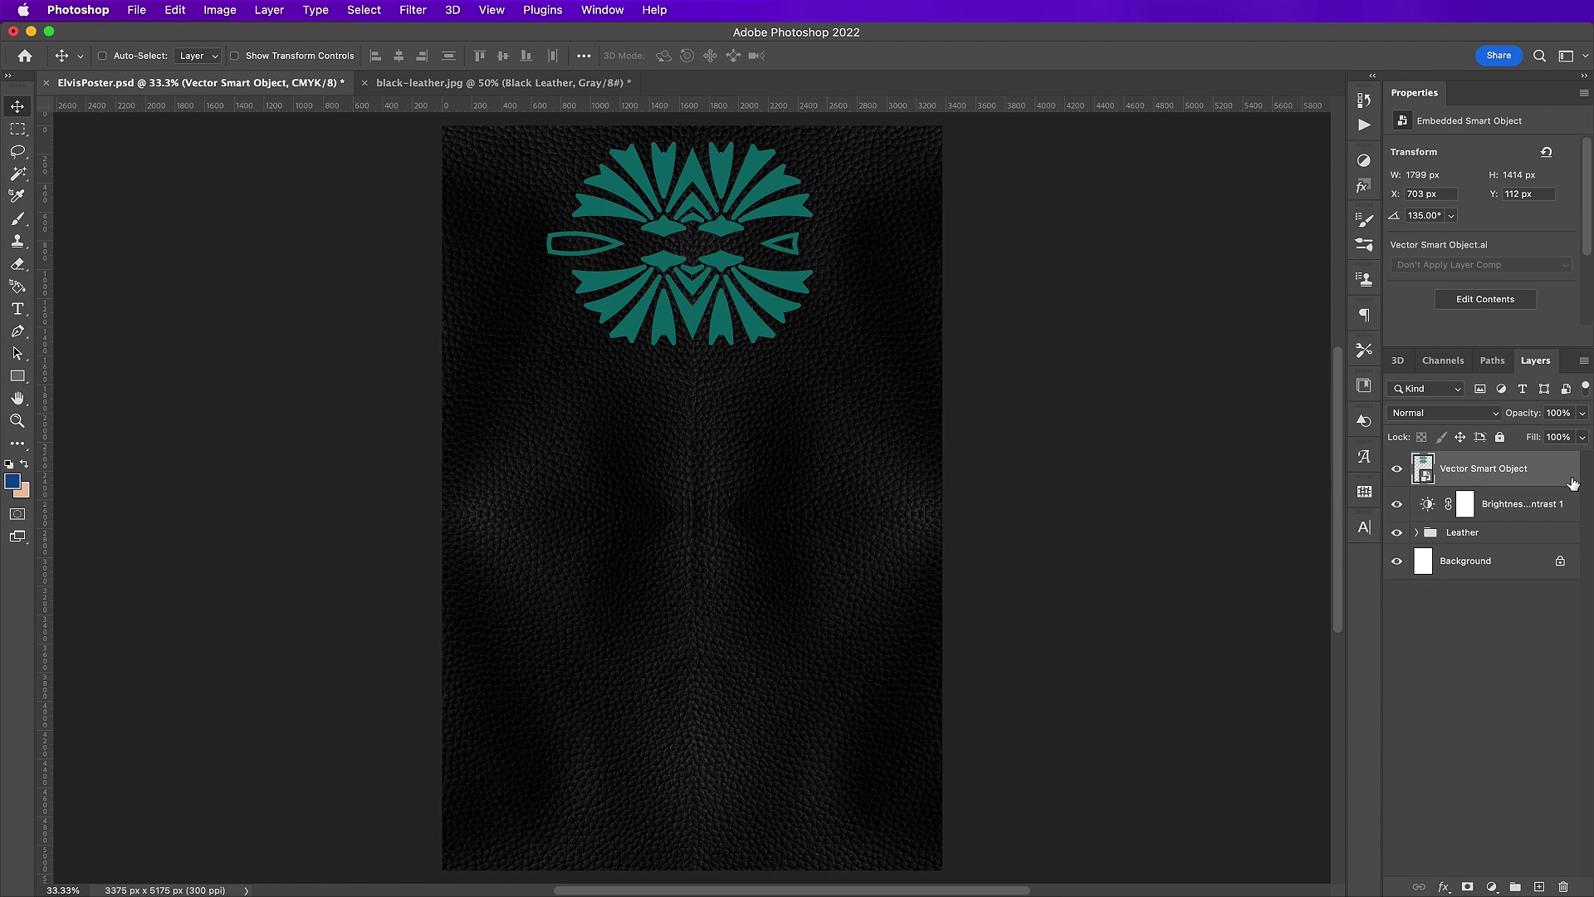
# - Rename the pasted smart object layer as Flower
pyautogui.doubleClick(1516, 469)
pyautogui.write('Flower')
pyautogui.press('Return')
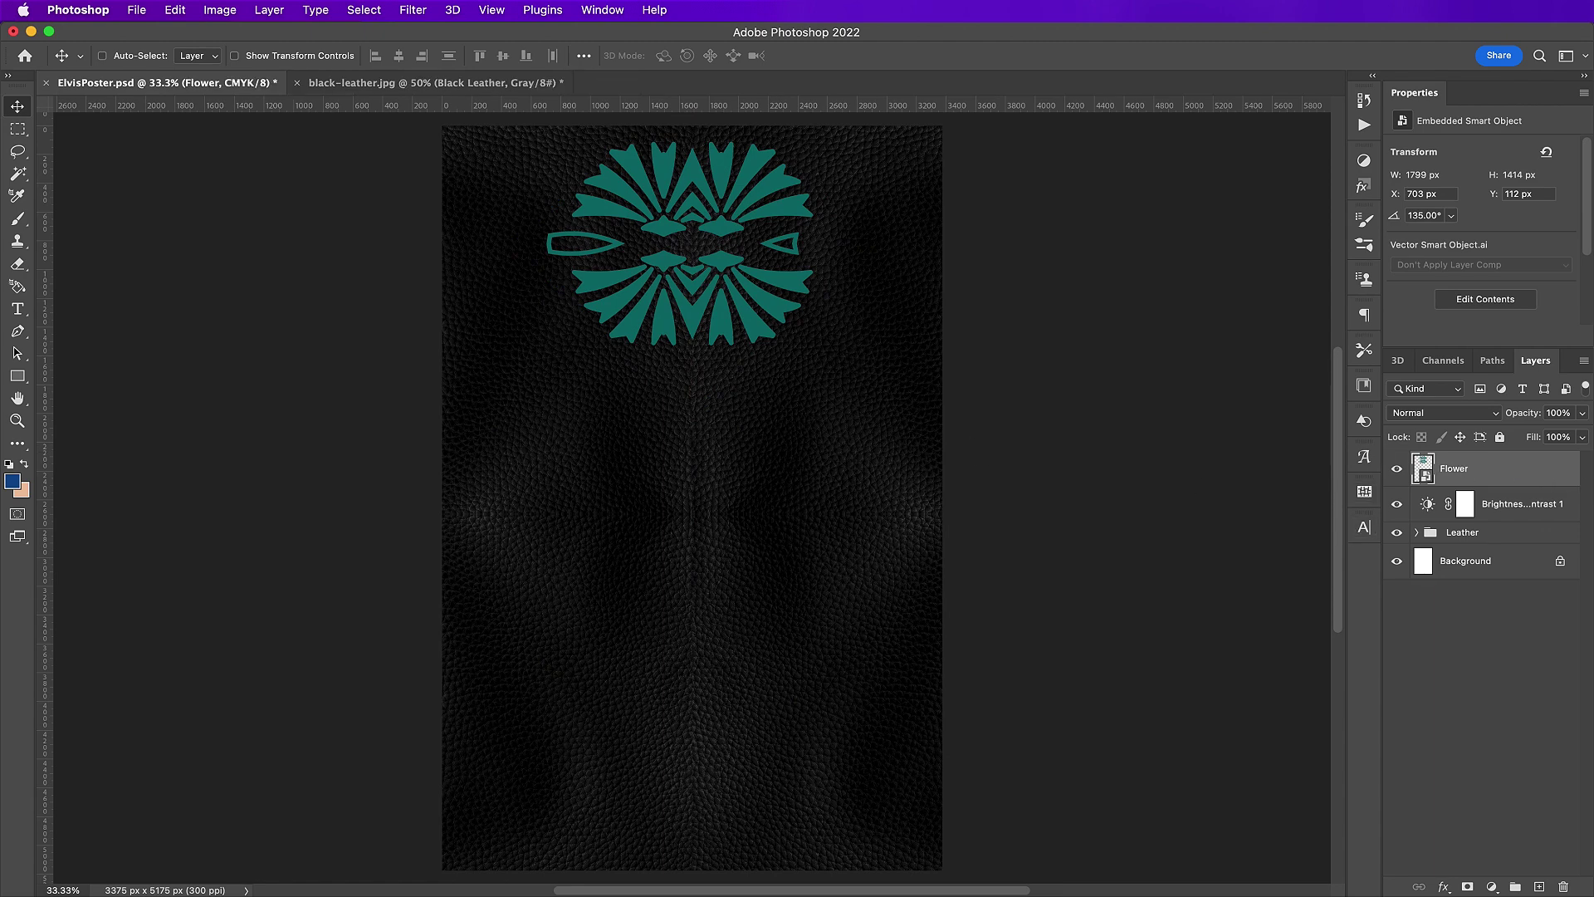
# - Duplicate the Flower layer, rotate the copy to about 90°, scale it to about 177% and place it in the poster's upper-left corner
pyautogui.press('super+j')
pyautogui.press('super+t')
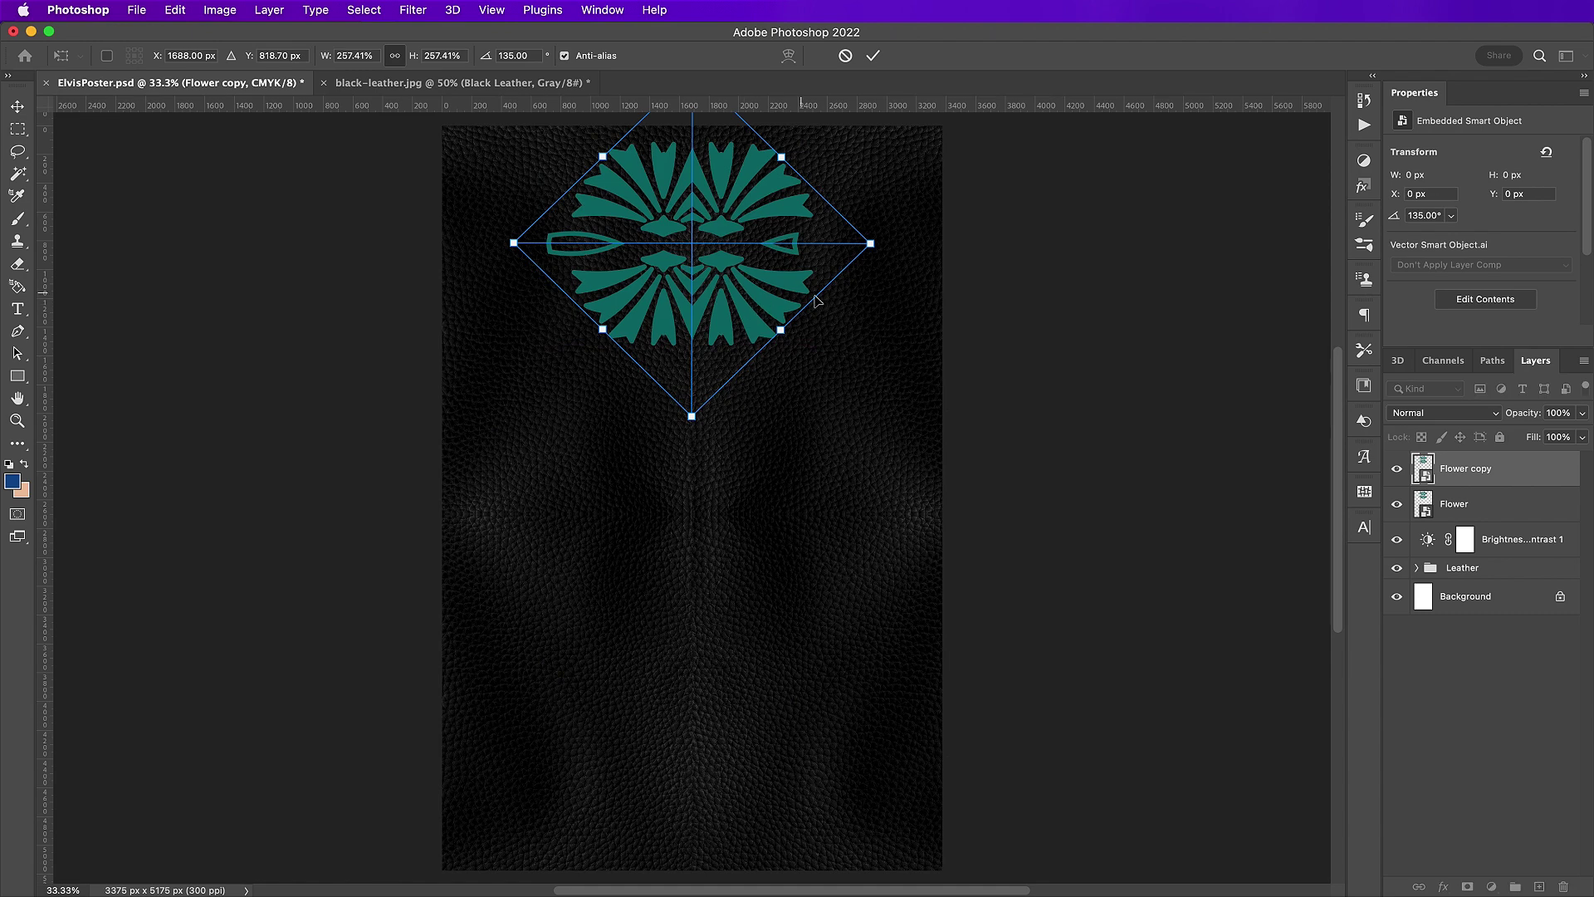
pyautogui.moveTo(816, 367); pyautogui.dragTo(495, 155)
pyautogui.moveTo(323, 263); pyautogui.dragTo(377, 241)
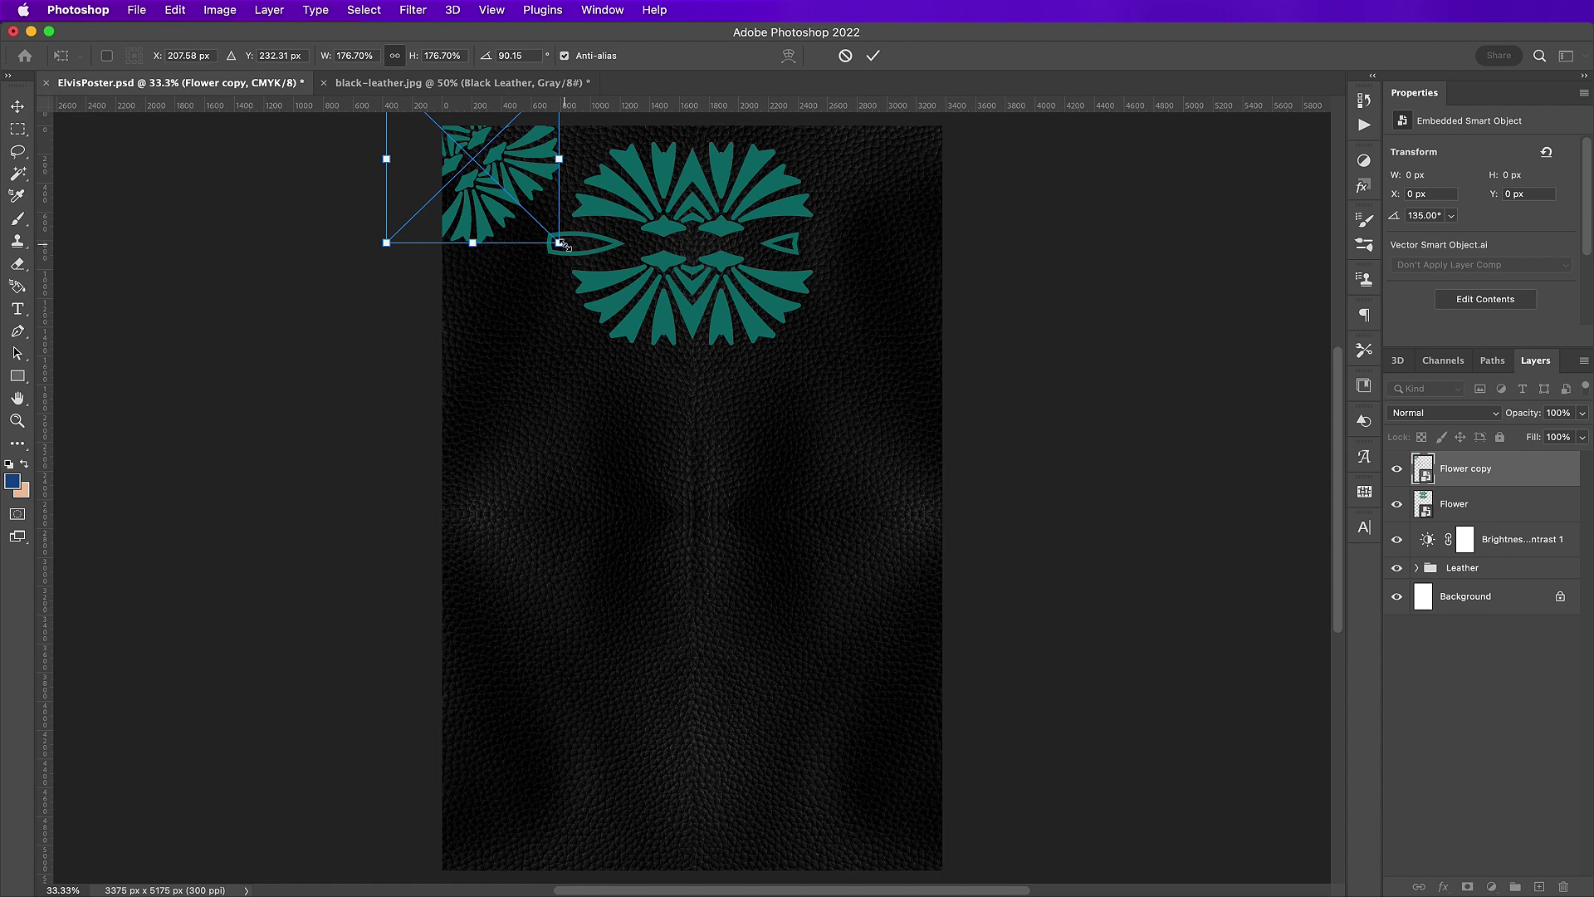
pyautogui.moveTo(541, 198); pyautogui.dragTo(918, 213)
pyautogui.press('Return')
# - Duplicate the corner flower and flip the copy horizontally for the poster's upper-right corner
pyautogui.press('super+j')
pyautogui.click(175, 10)
pyautogui.moveTo(199, 391)
pyautogui.click(546, 713)
# - Duplicate both upper corner flowers together and move the copies down into the poster's two lower corners
pyautogui.keyDown('shift'); pyautogui.click(1465, 504); pyautogui.keyUp('shift')
pyautogui.moveTo(1465, 503); pyautogui.dragTo(1495, 855)
pyautogui.moveTo(1494, 855); pyautogui.dragTo(1539, 886)
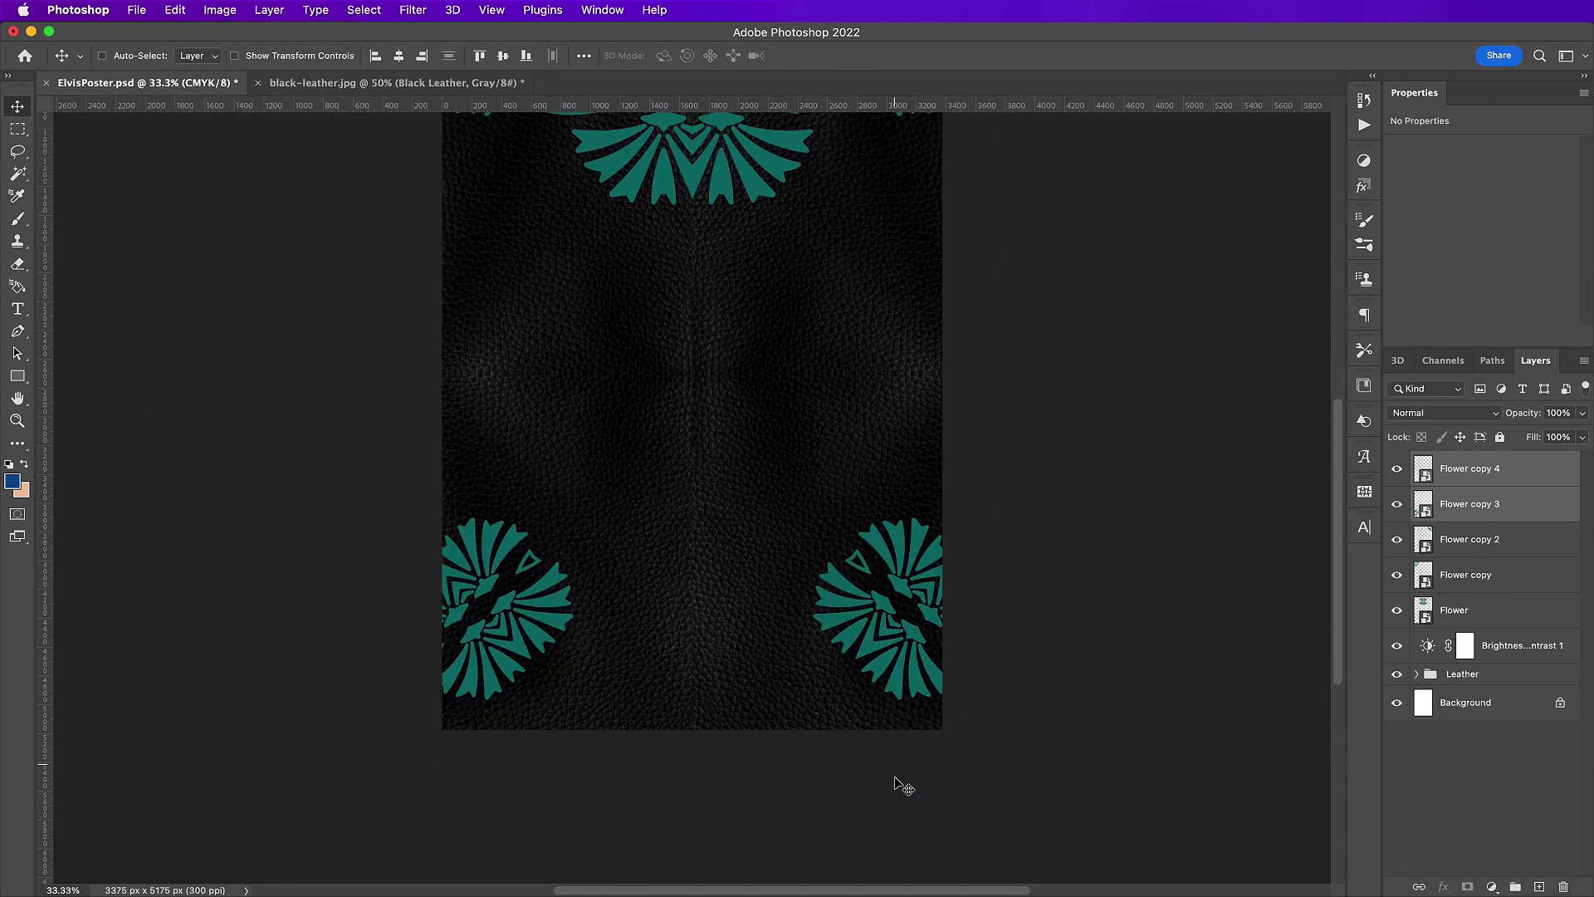
pyautogui.scroll(-2, 894, 777)
pyautogui.moveTo(875, 508); pyautogui.dragTo(872, 603)
pyautogui.scroll(5, 872, 602)
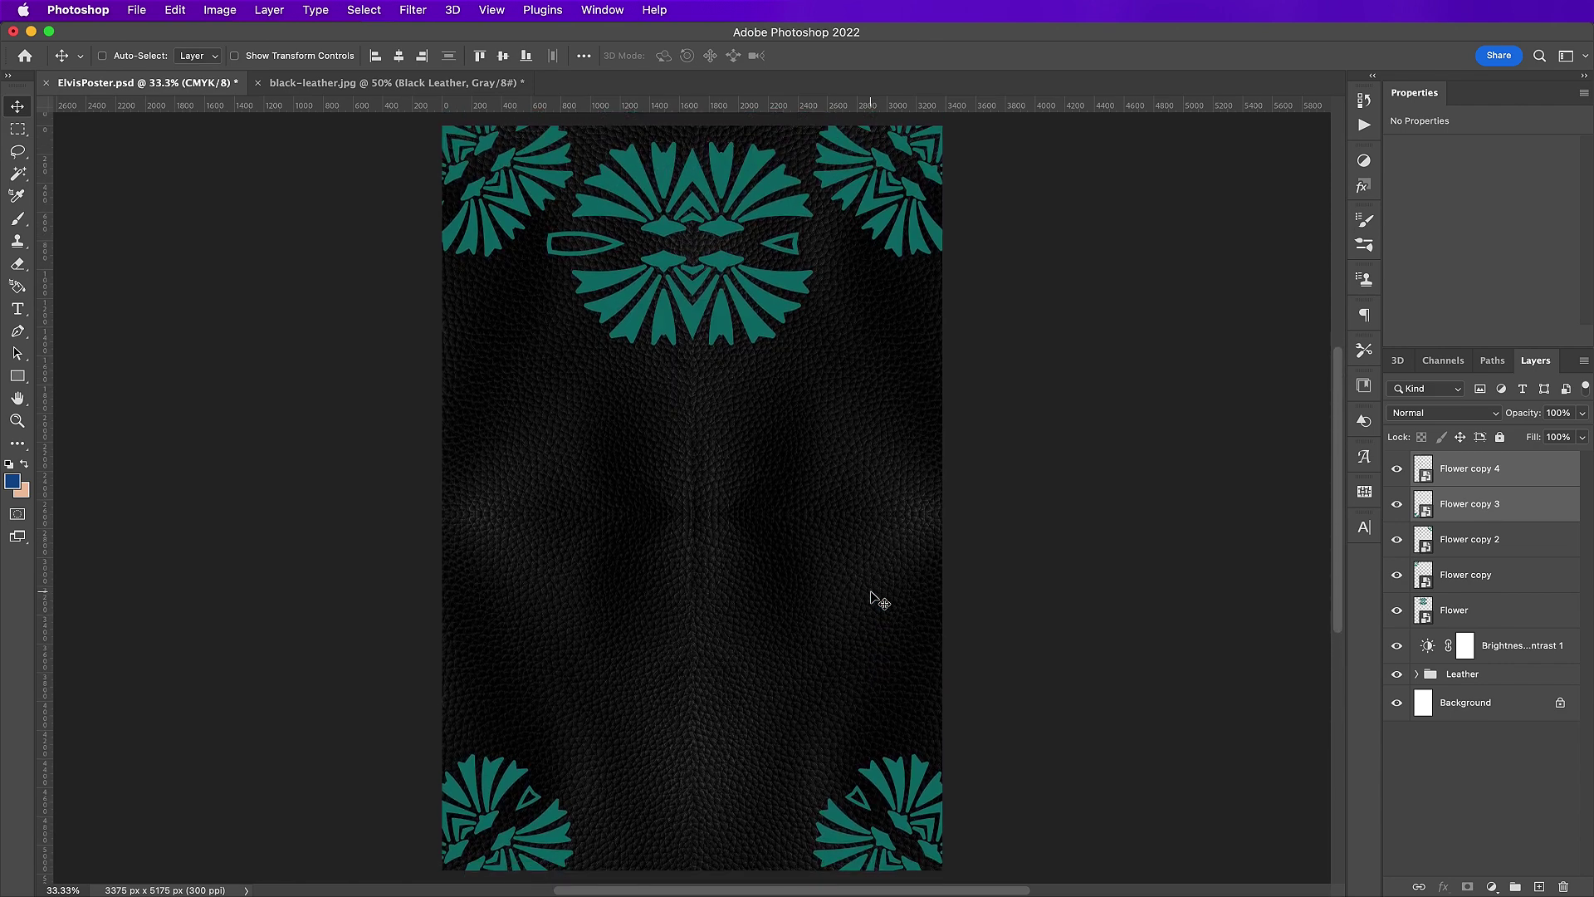
# - Group all five flower layers and name the group Flowers
pyautogui.click(1488, 613)
pyautogui.keyDown('shift'); pyautogui.click(1519, 485); pyautogui.keyUp('shift')
pyautogui.click(1515, 886)
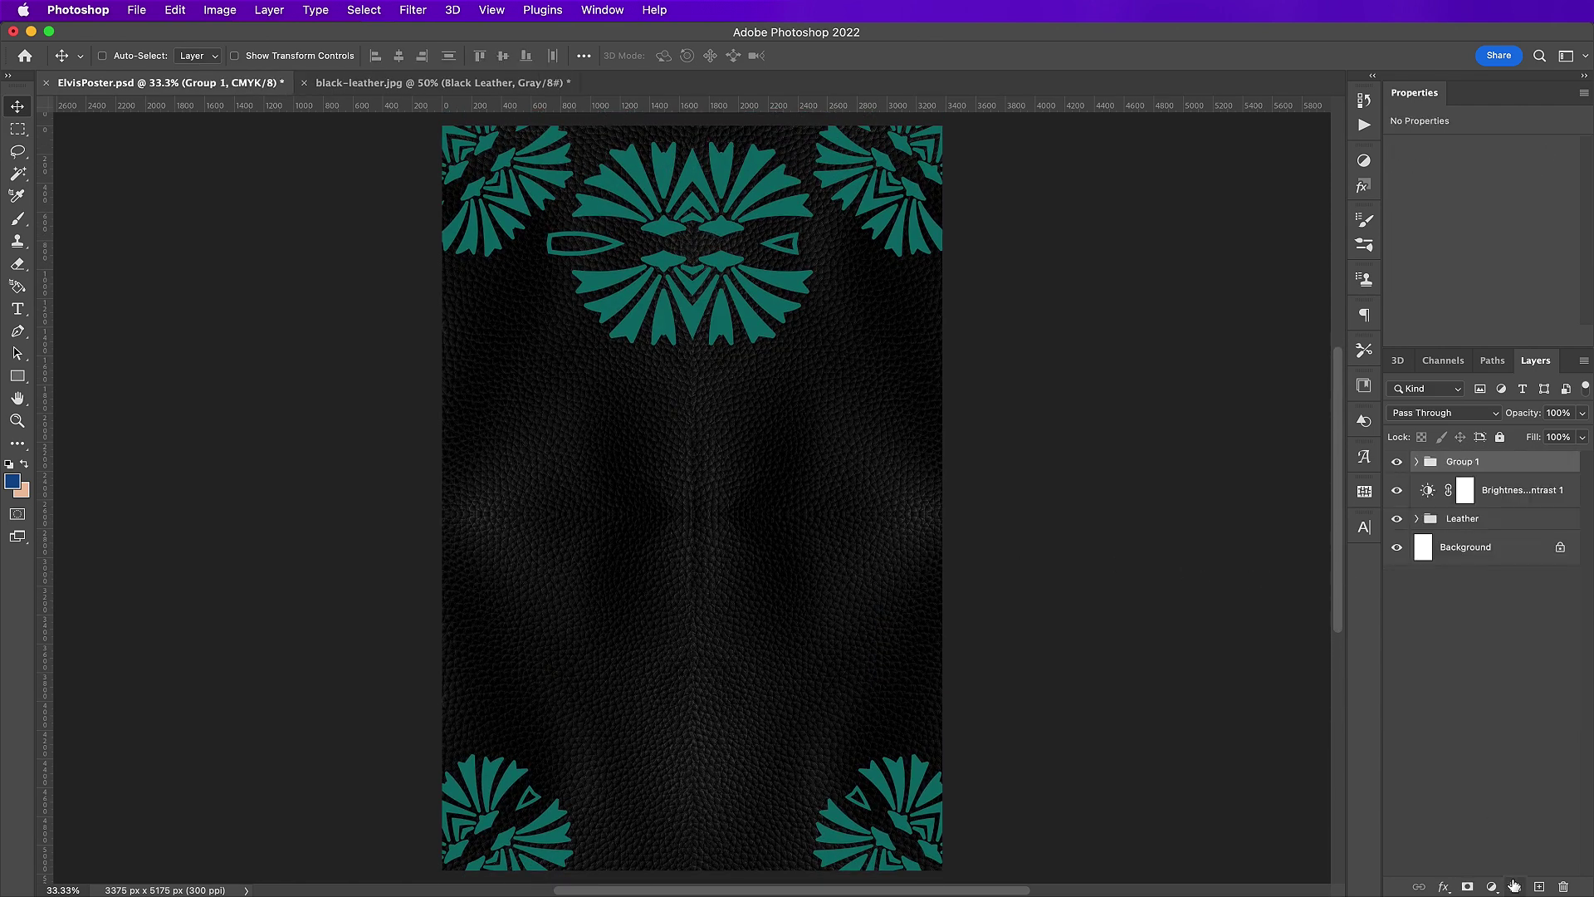
pyautogui.doubleClick(1463, 463)
pyautogui.write('Flowers')
pyautogui.press('Return')
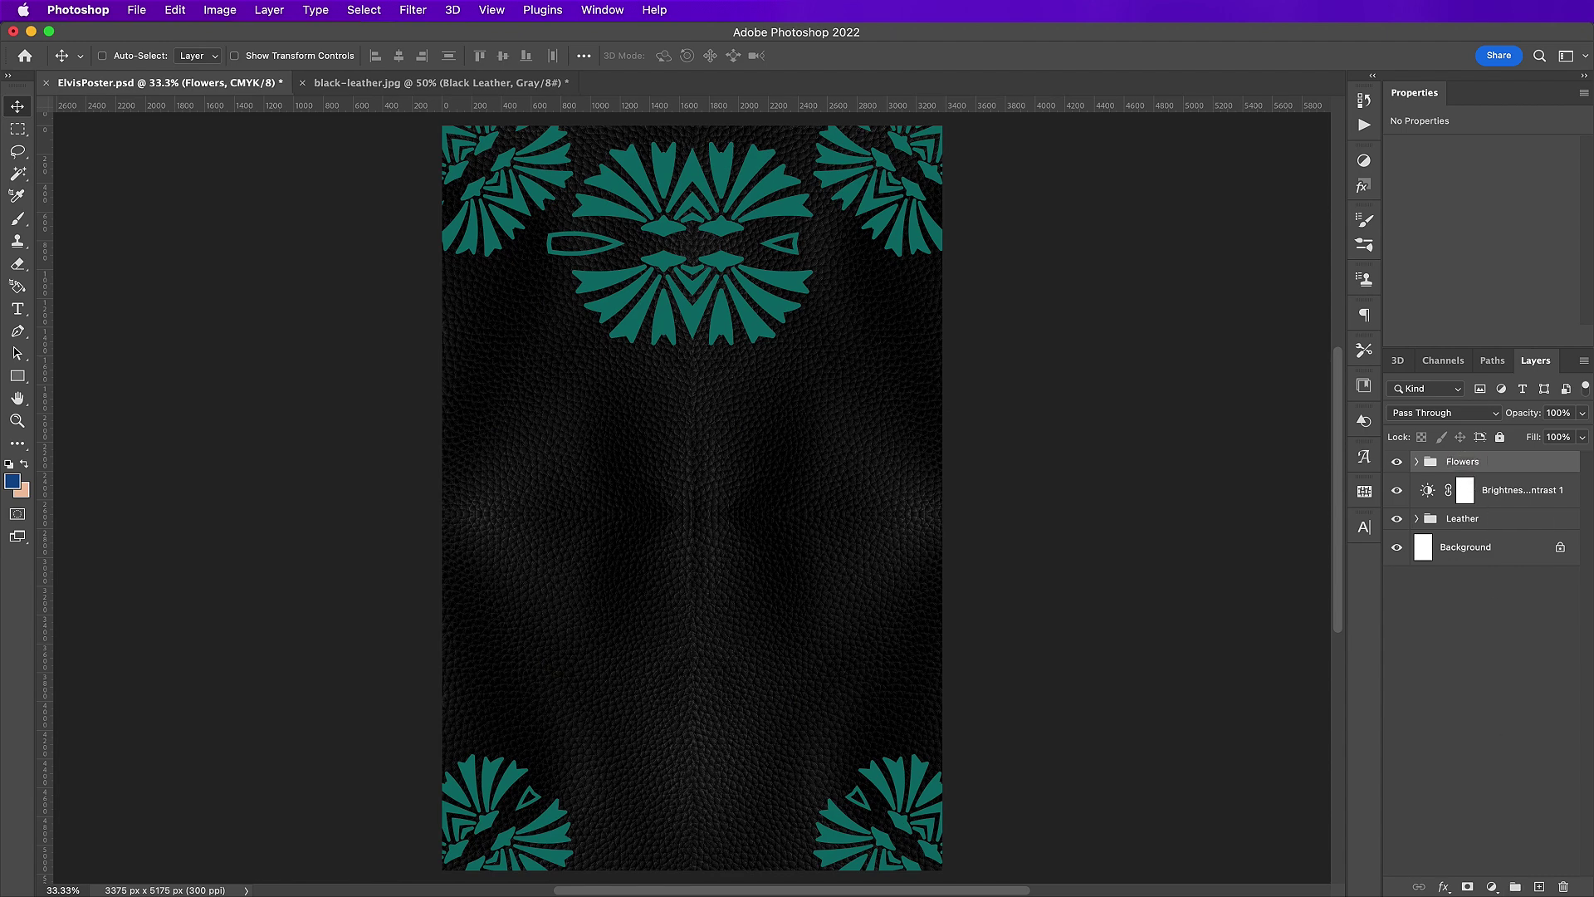
# - Set the Flowers group's blend mode to Dissolve and its opacity to 70%
pyautogui.click(1451, 415)
pyautogui.click(1453, 457)
pyautogui.click(1559, 412)
pyautogui.write('70')
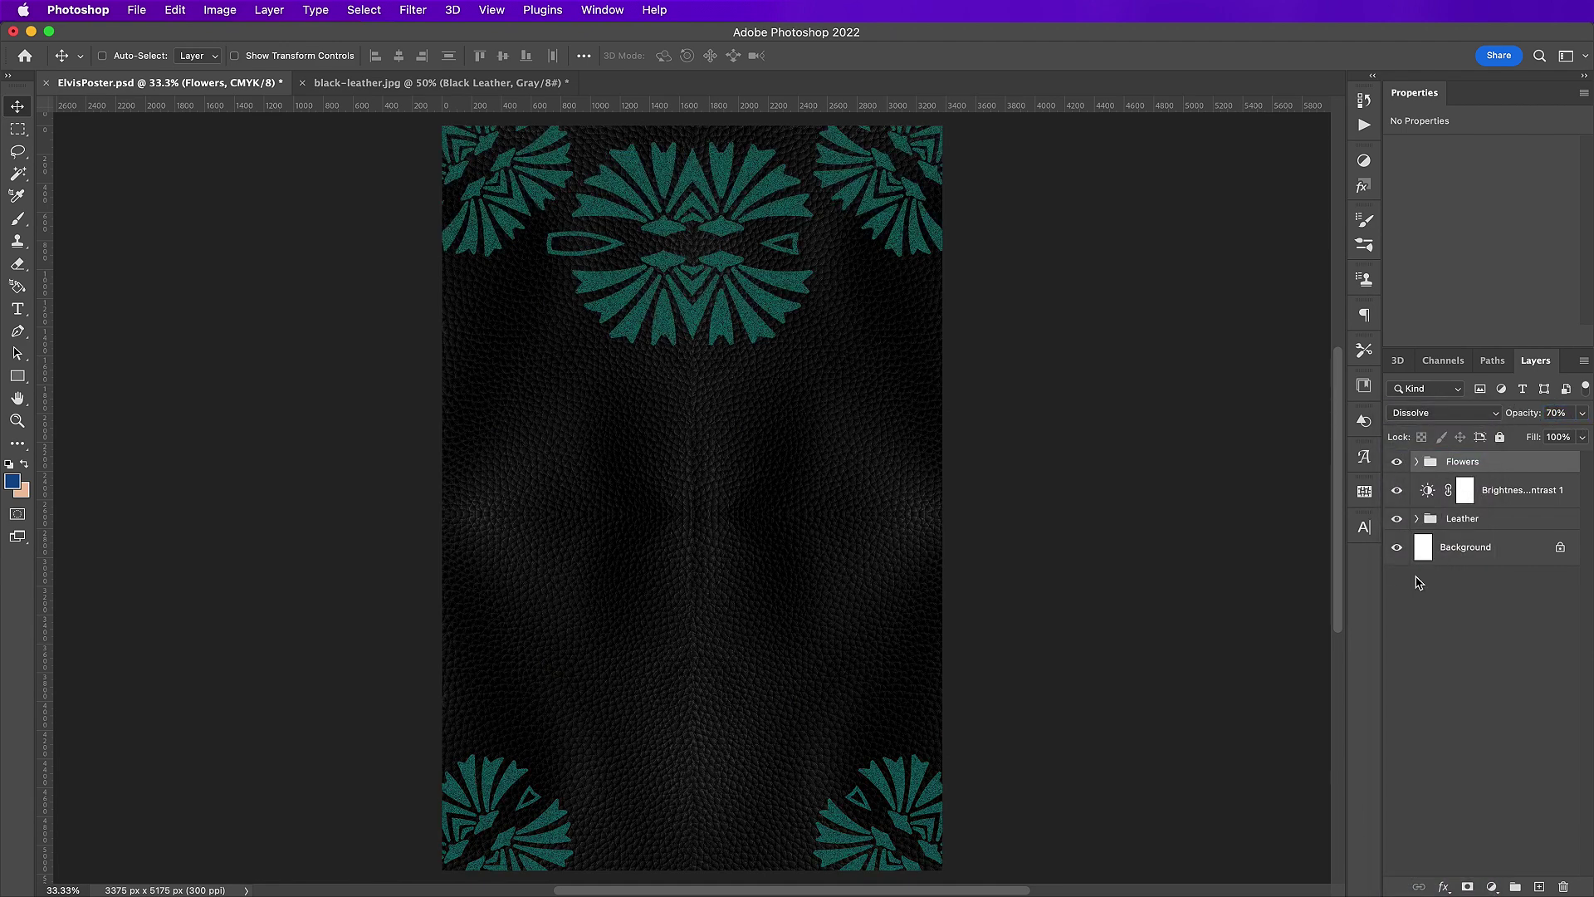
# - Add a 5 px Stroke effect to the original Flower layer, positioned Outside with a Gradient fill type
pyautogui.click(1416, 461)
pyautogui.click(1511, 636)
pyautogui.doubleClick(1511, 636)
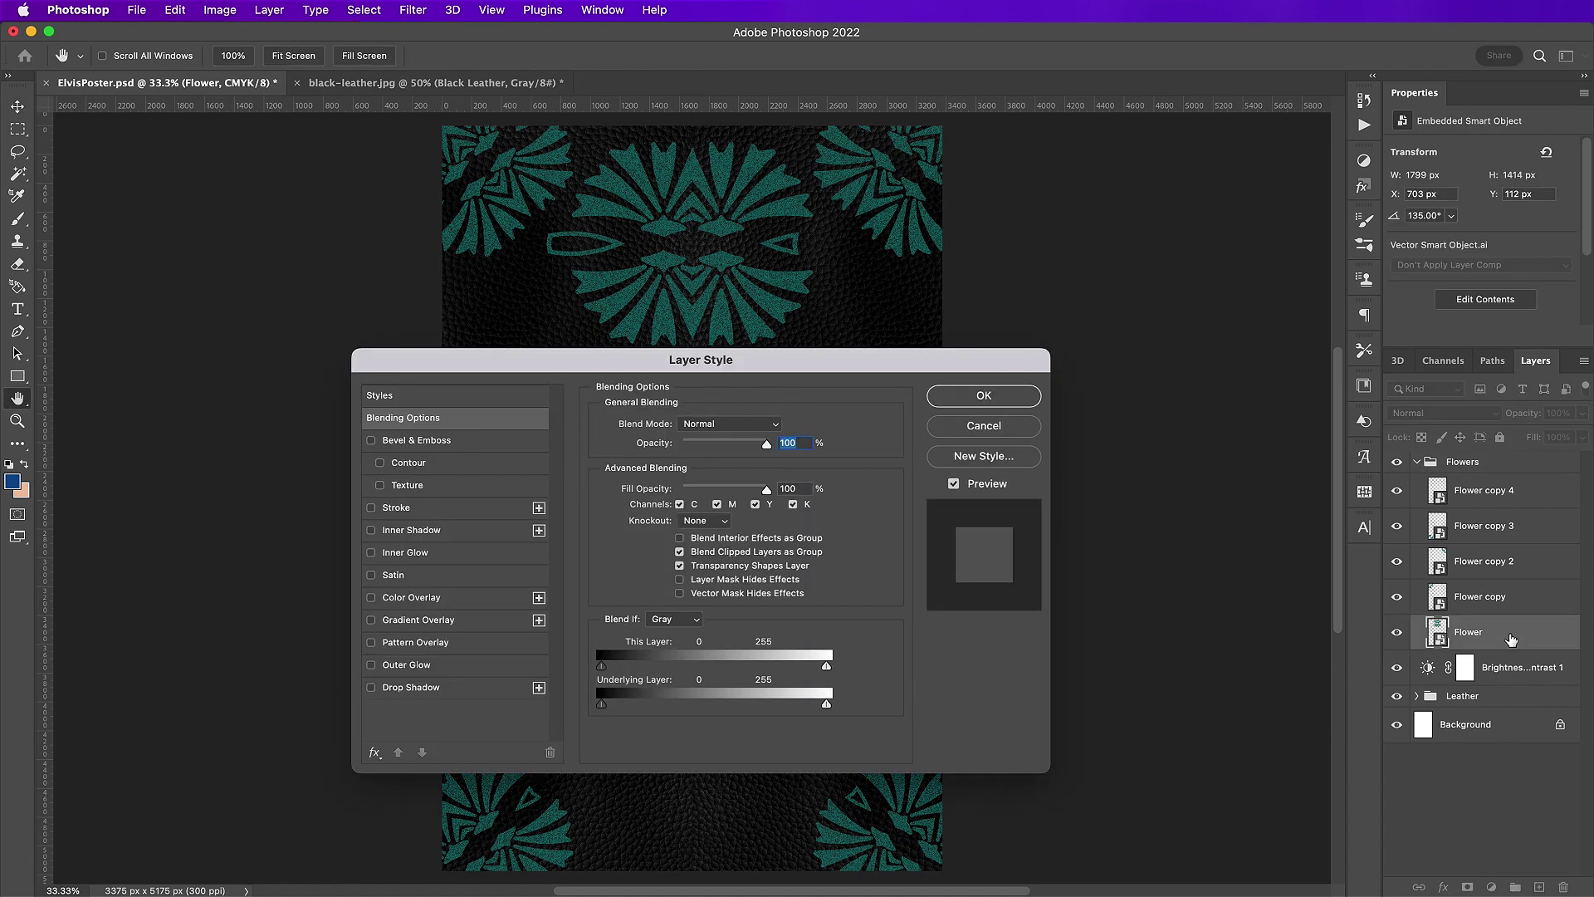
pyautogui.click(486, 508)
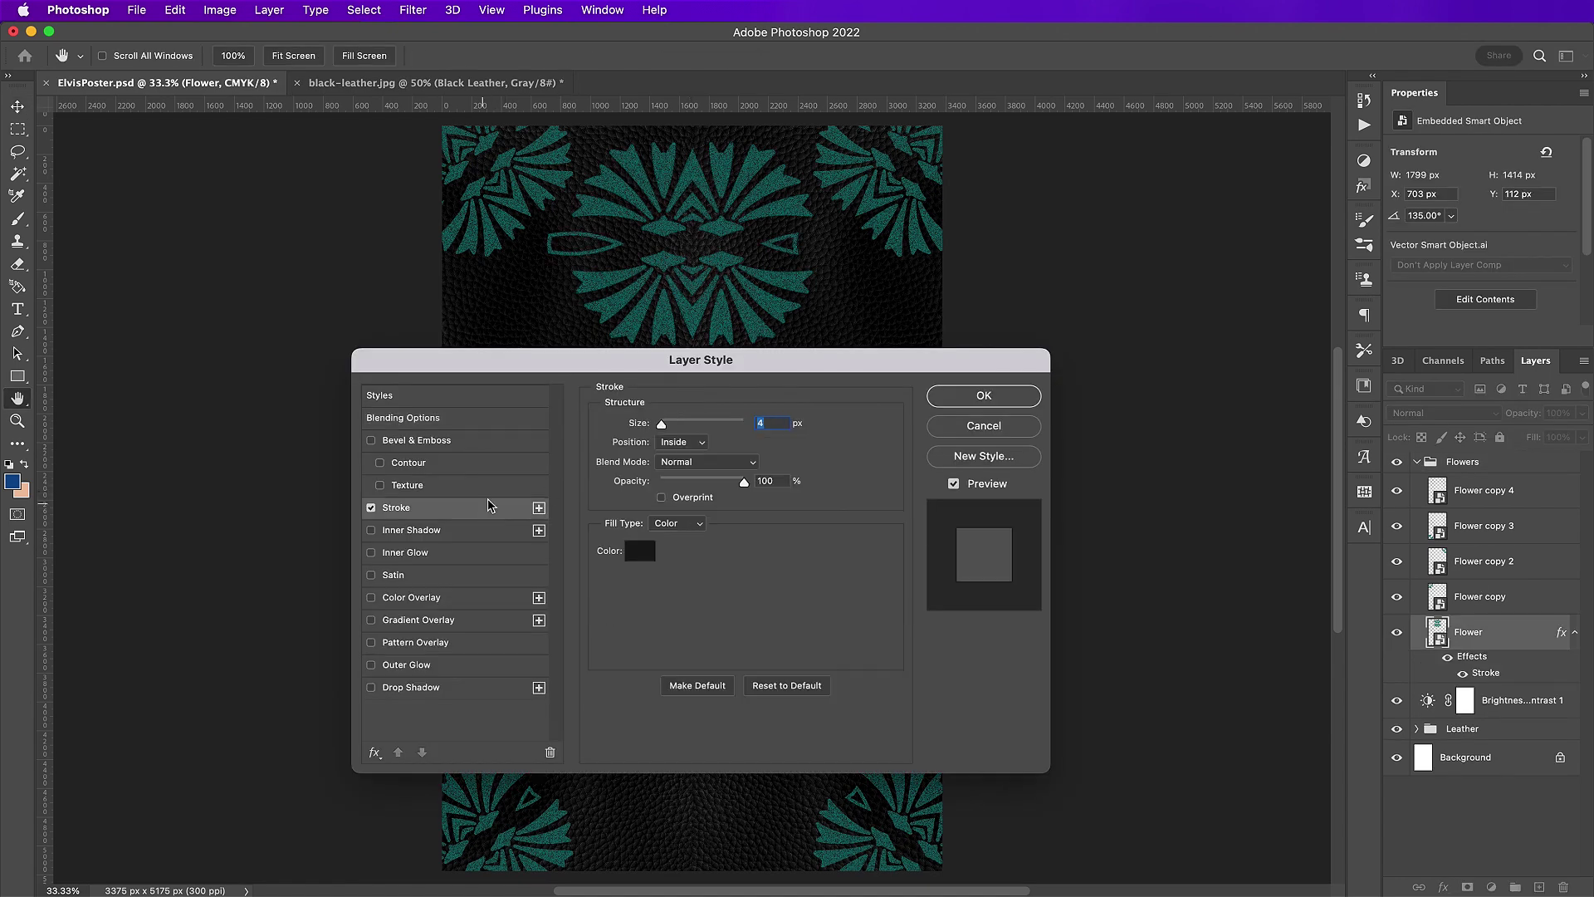
pyautogui.write('5')
pyautogui.click(694, 445)
pyautogui.click(688, 427)
pyautogui.click(678, 524)
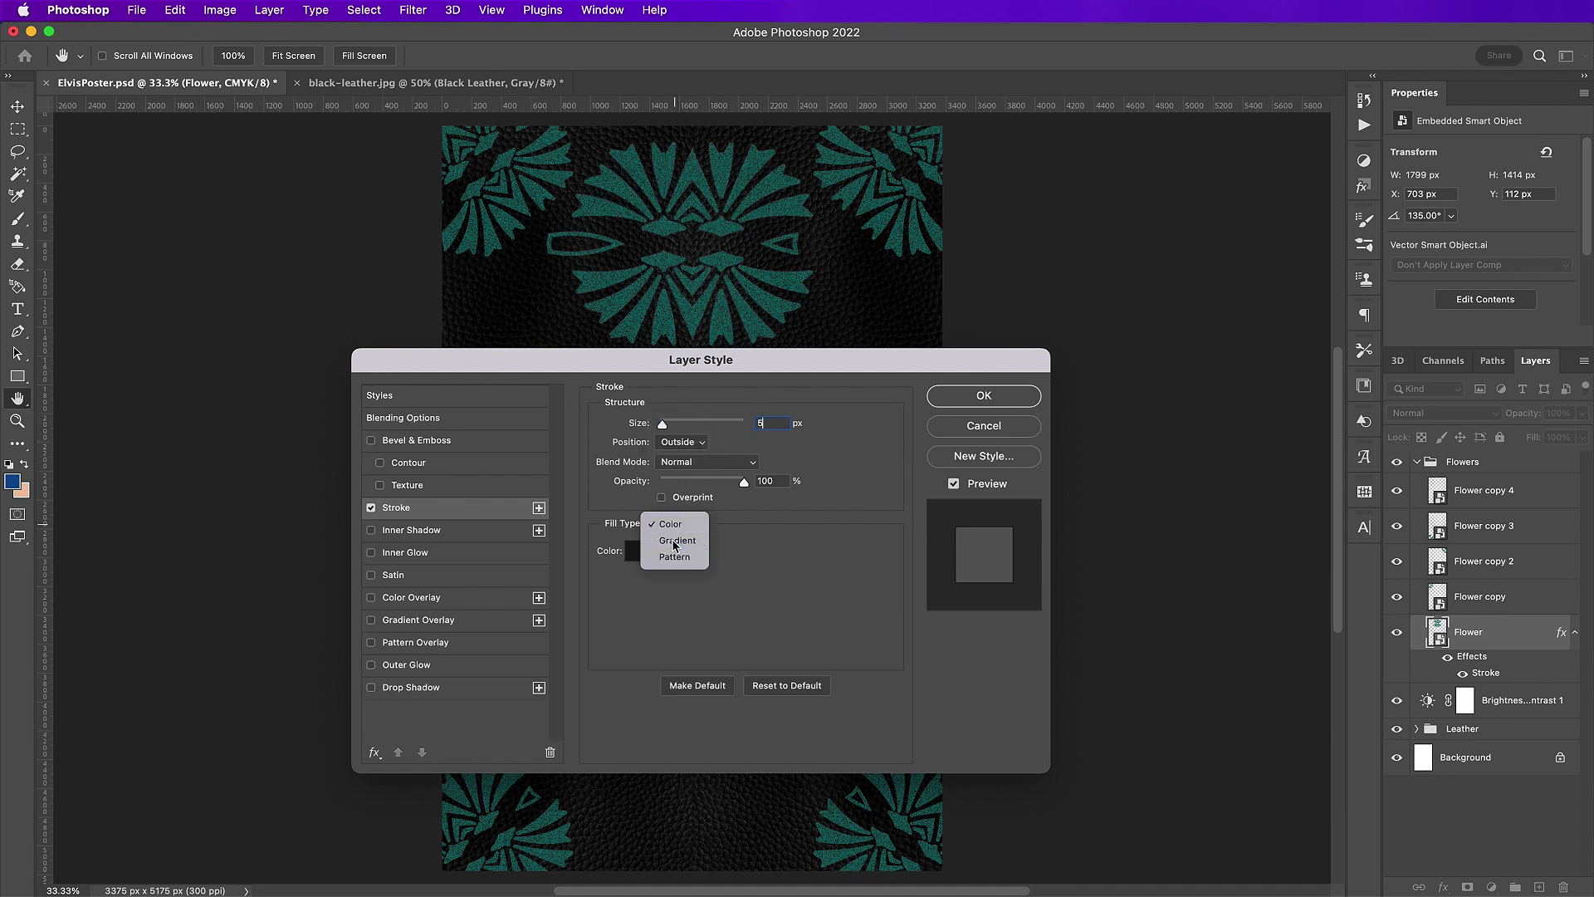
pyautogui.click(673, 544)
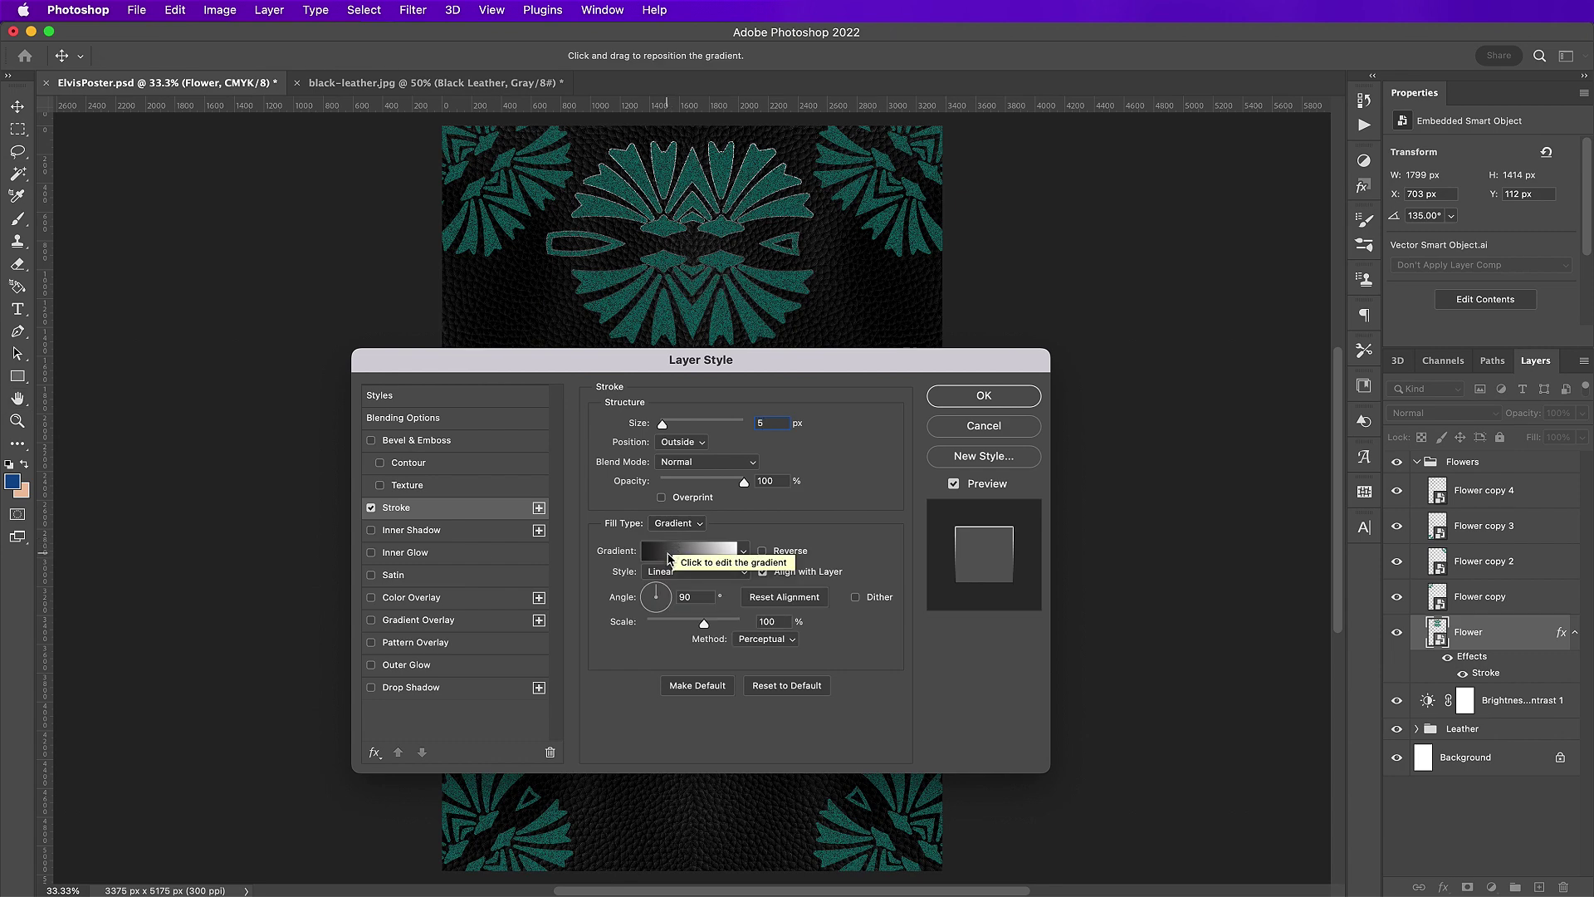
# - Edit the stroke gradient and set its first colour stop to aa812d
pyautogui.click(669, 555)
pyautogui.click(766, 683)
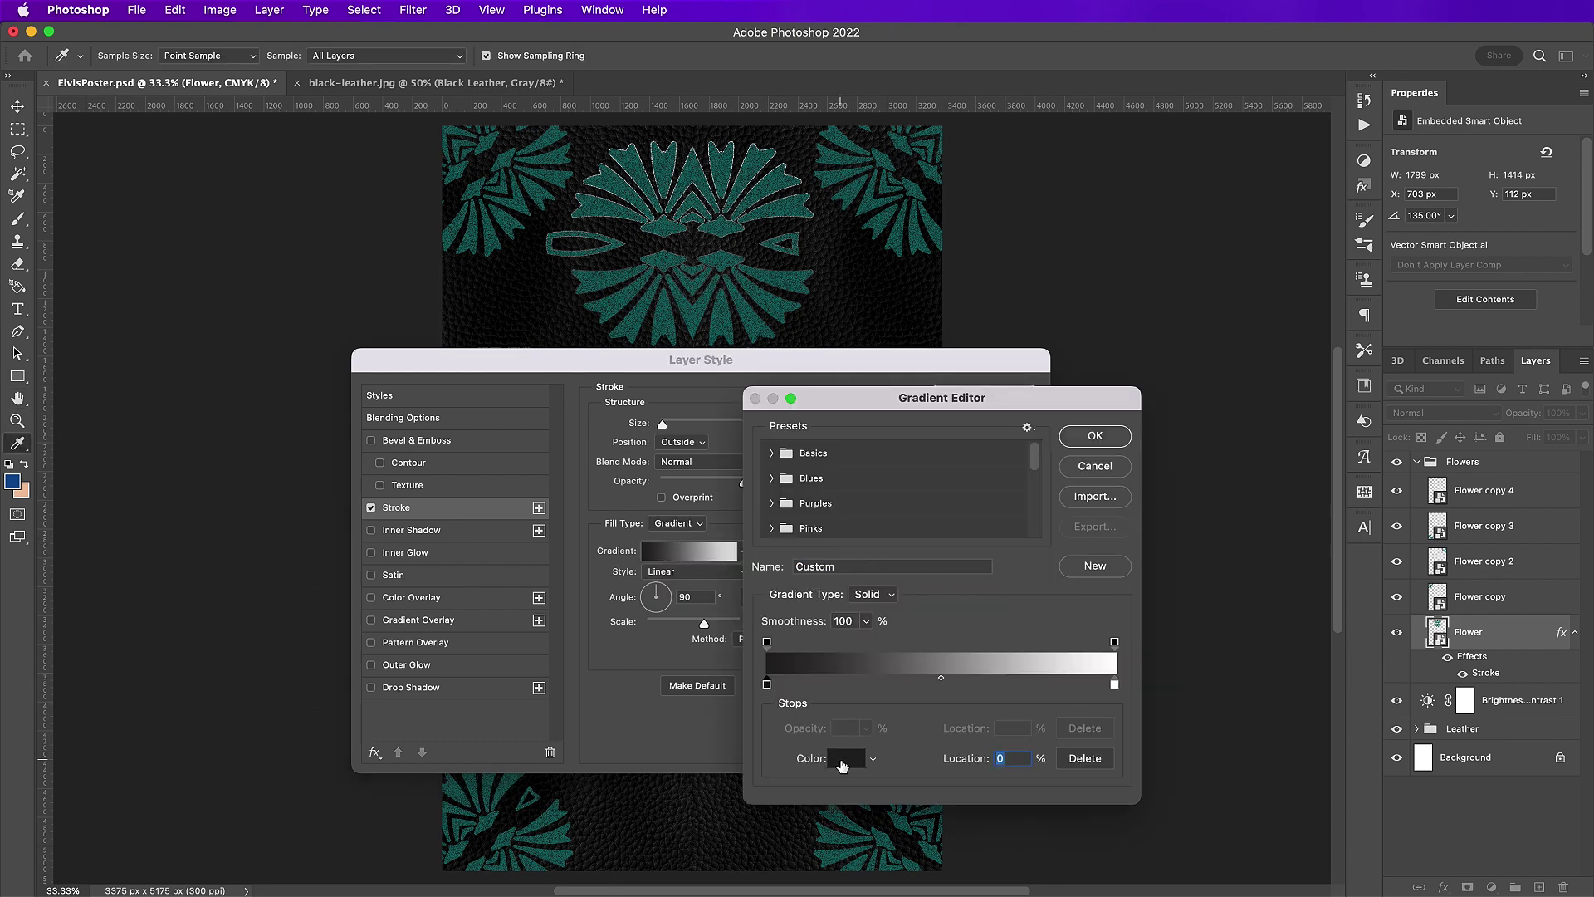
pyautogui.click(846, 758)
pyautogui.doubleClick(1198, 667)
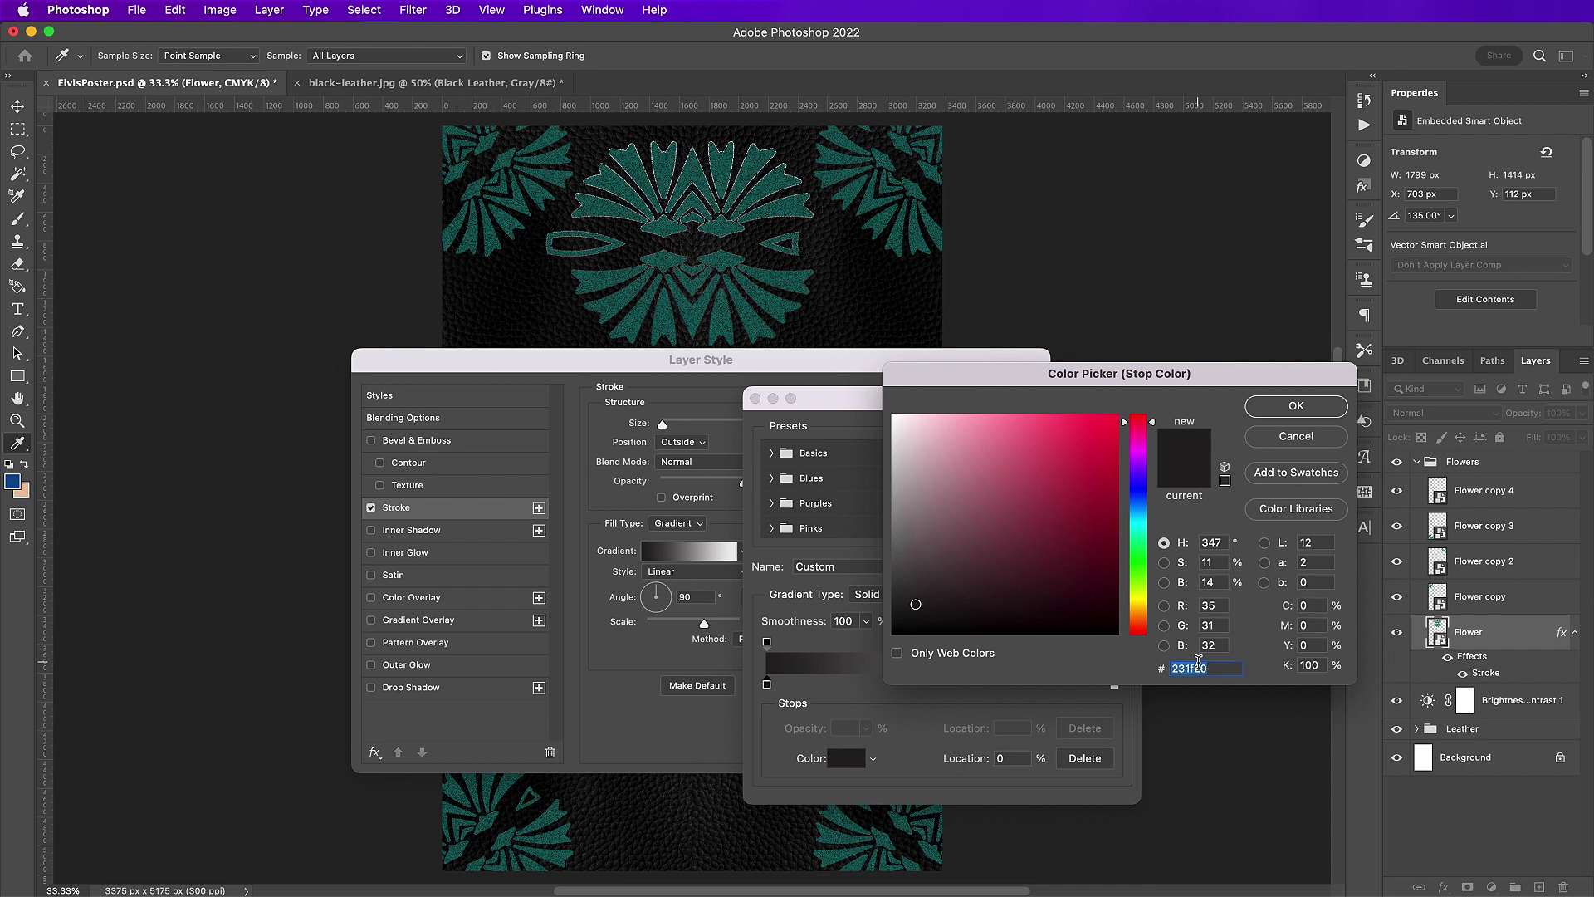
pyautogui.write('aa')
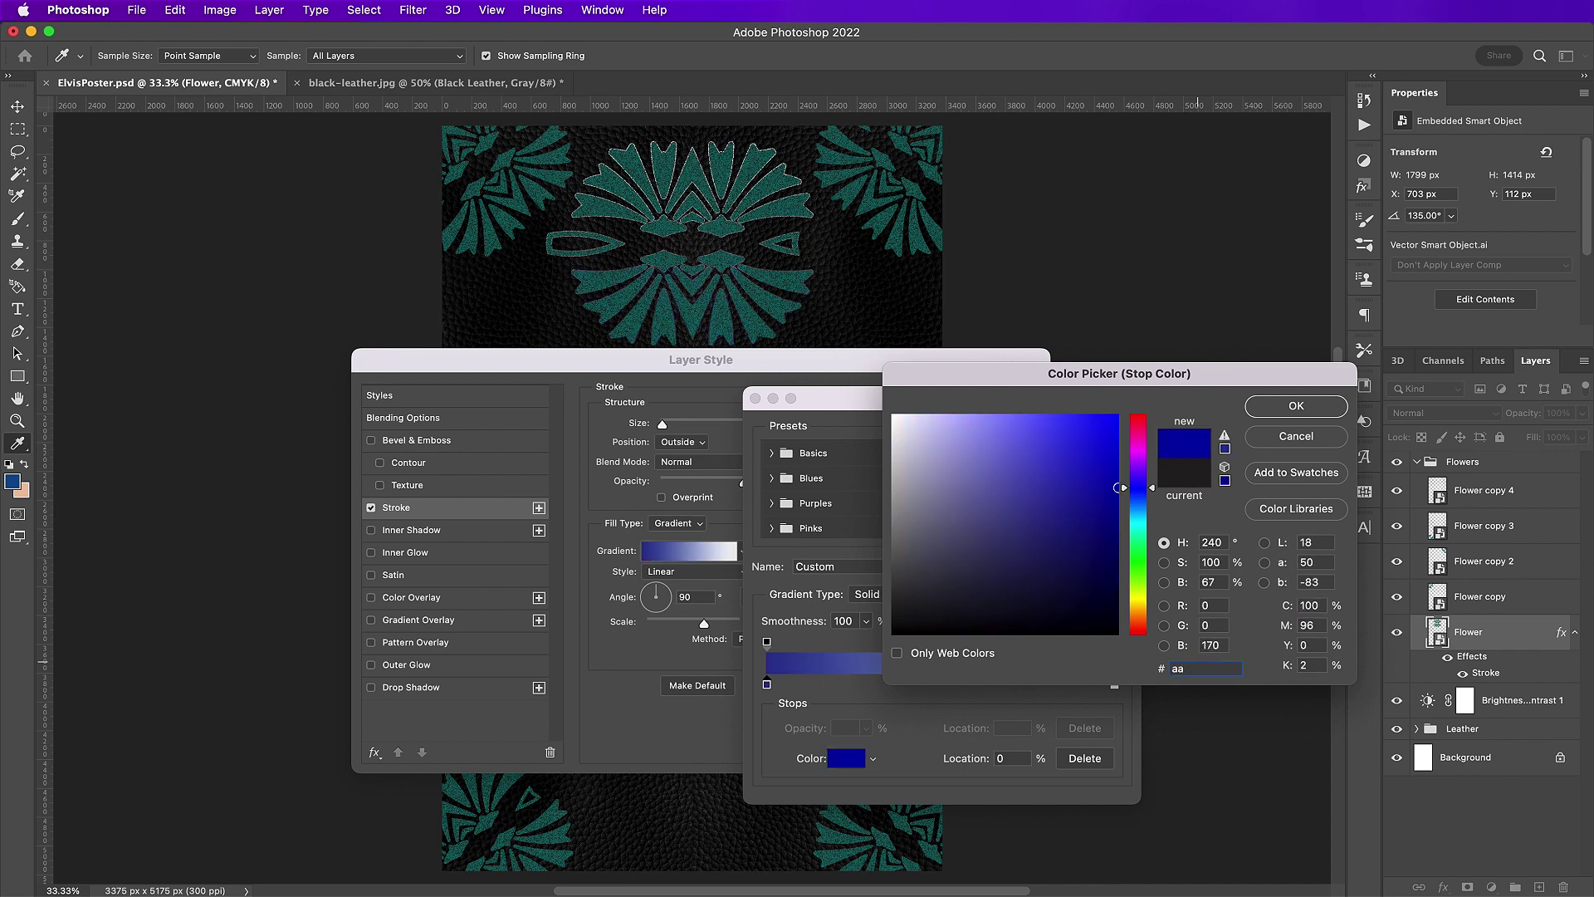
pyautogui.write('812')
pyautogui.write('2')
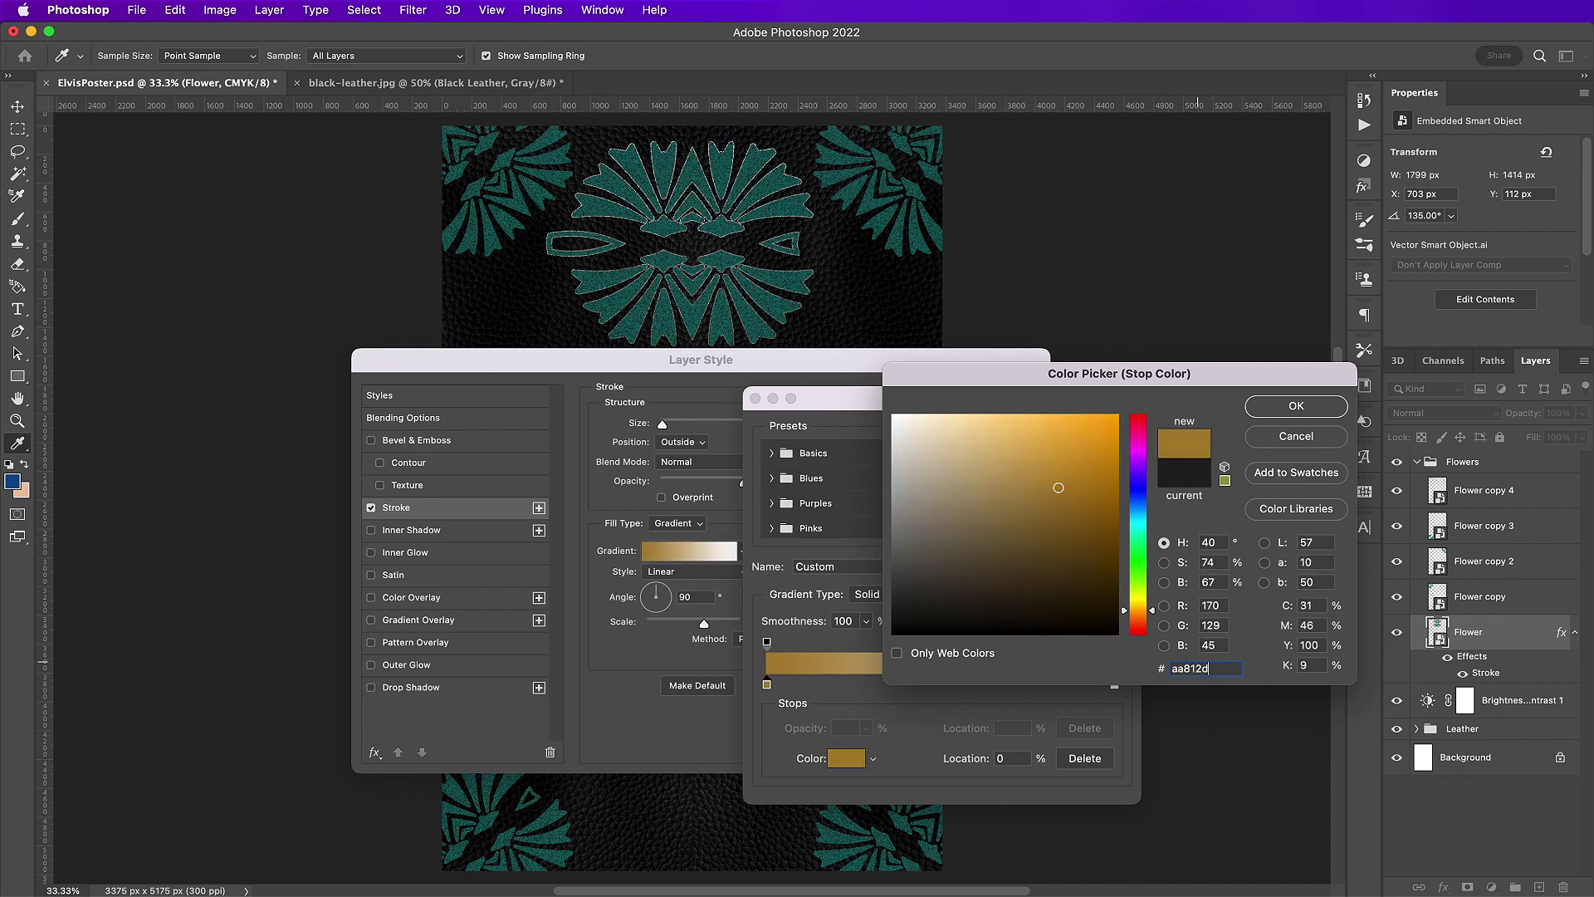
pyautogui.press('Return')
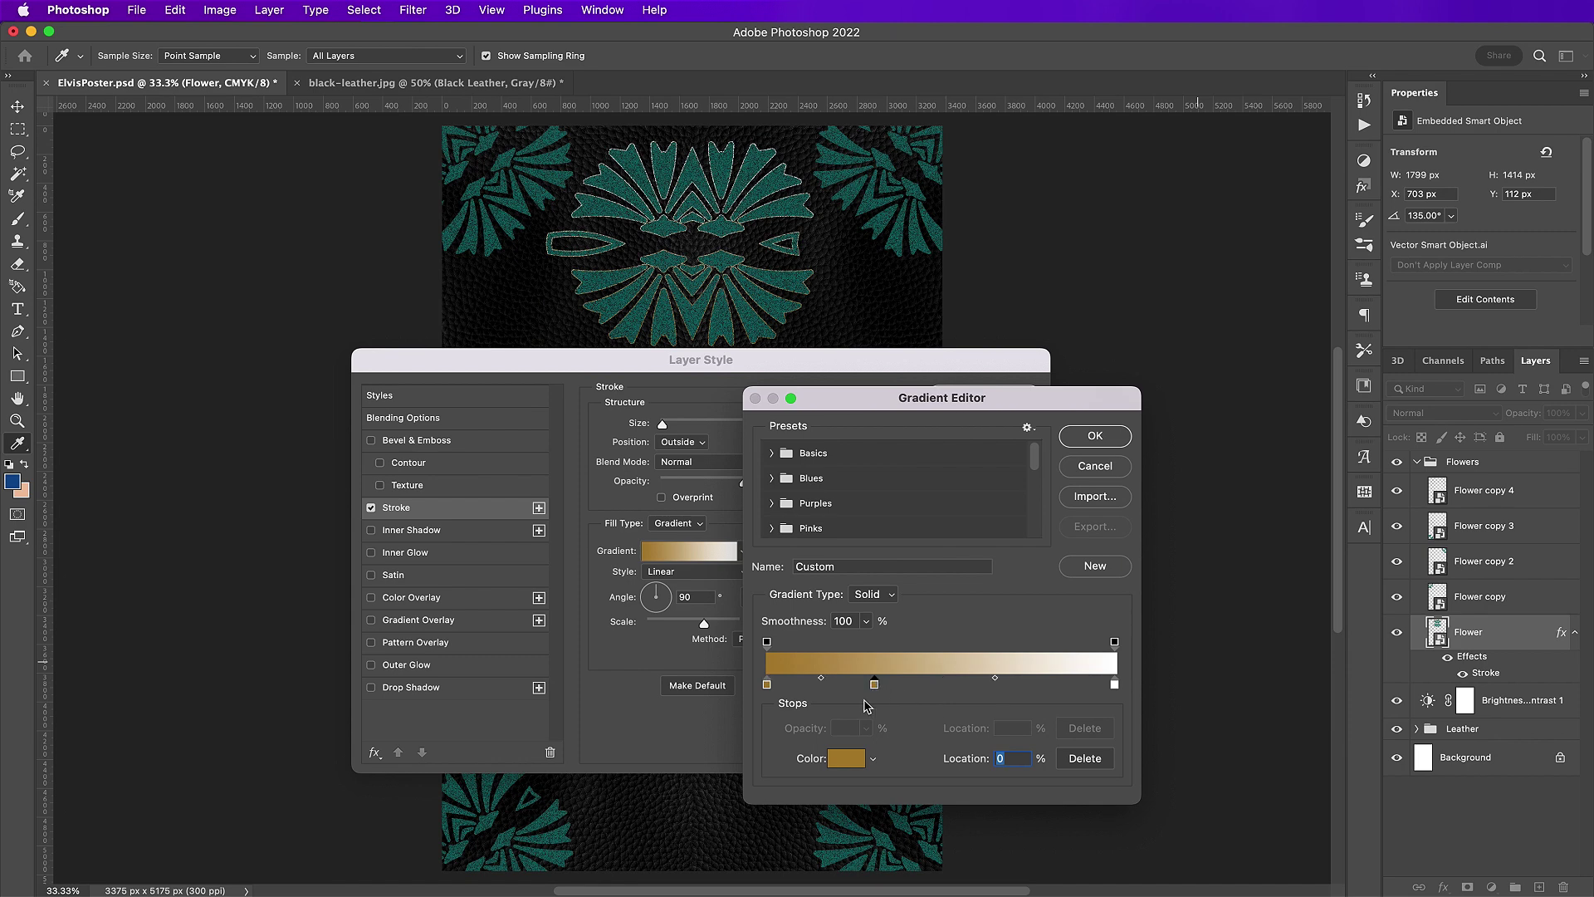
# - Add a second colour stop about a third of the way along the stroke gradient and colour it fcbb14
pyautogui.click(846, 758)
pyautogui.doubleClick(1227, 667)
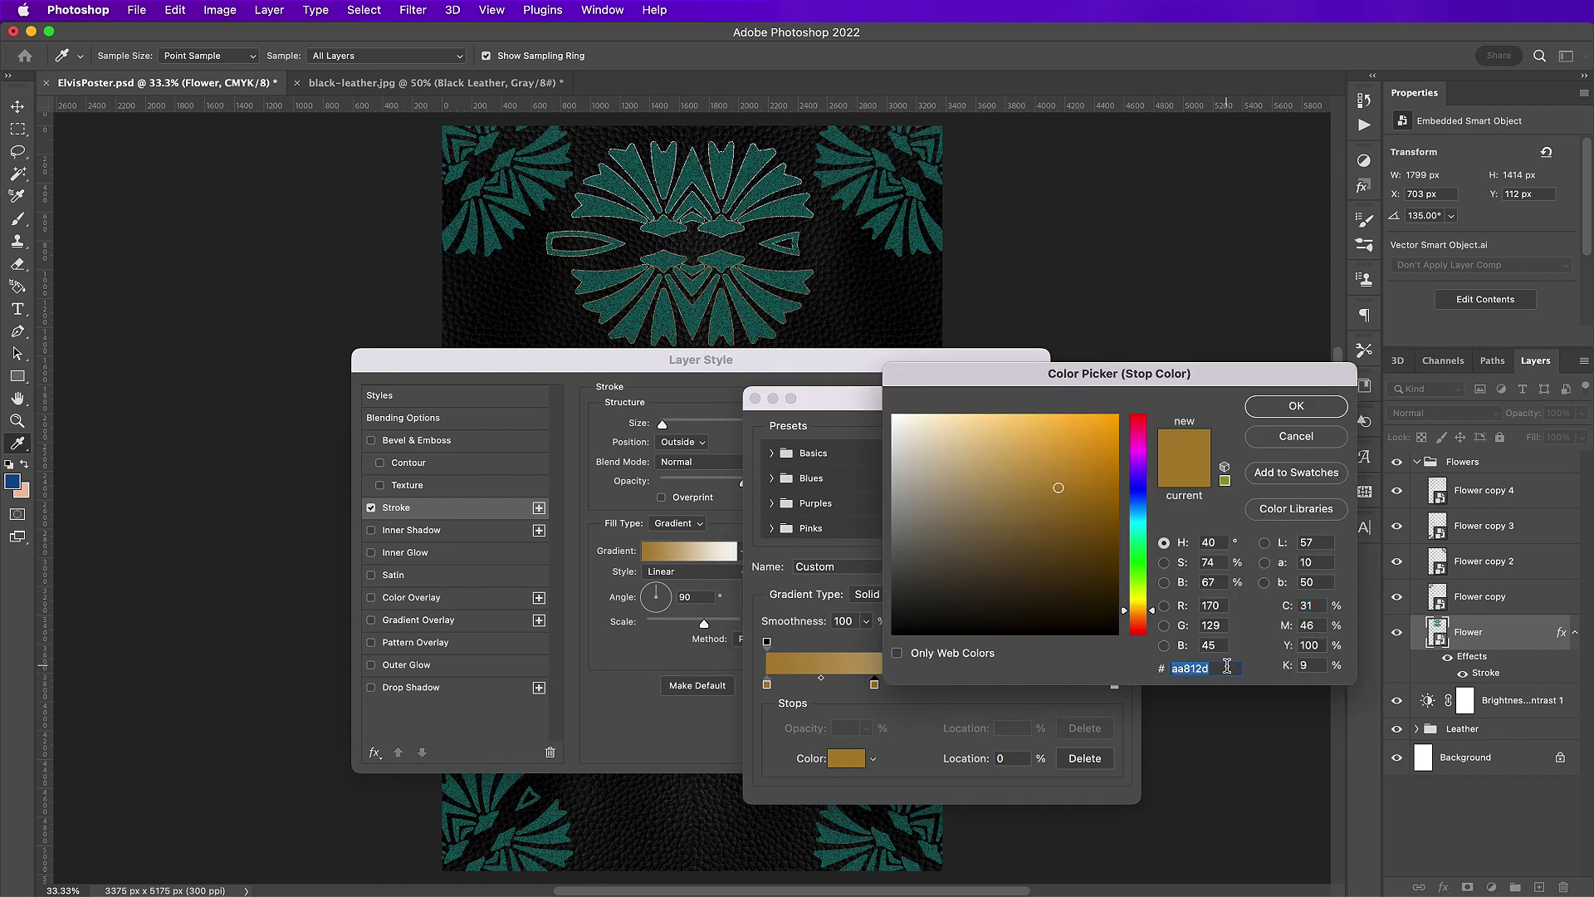
pyautogui.write('fc')
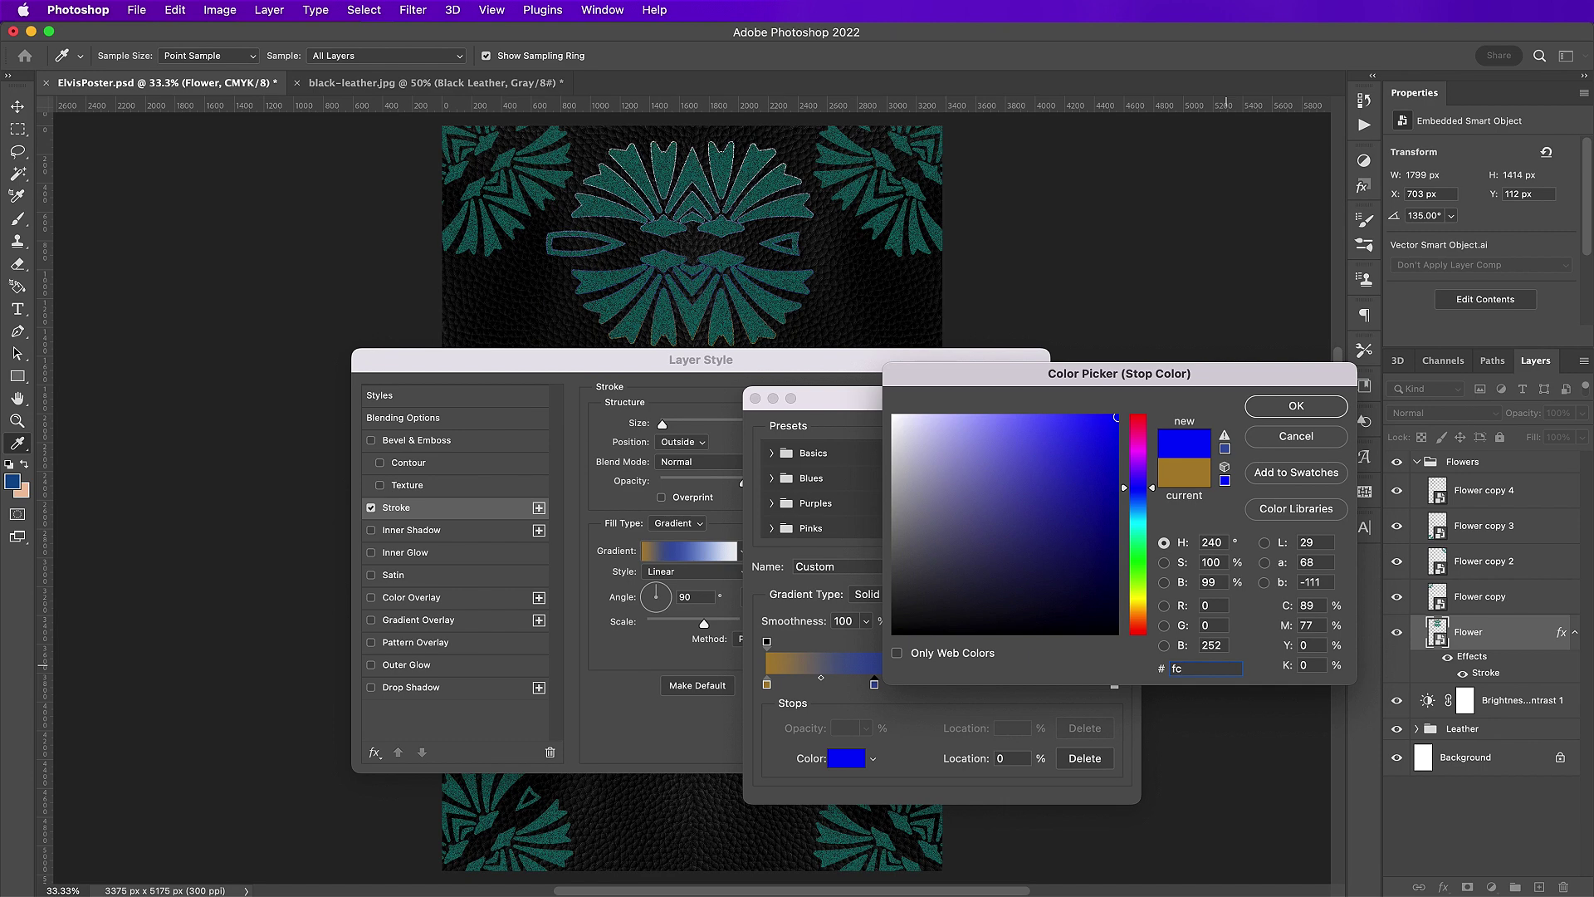
pyautogui.write('b325')
pyautogui.press('Return')
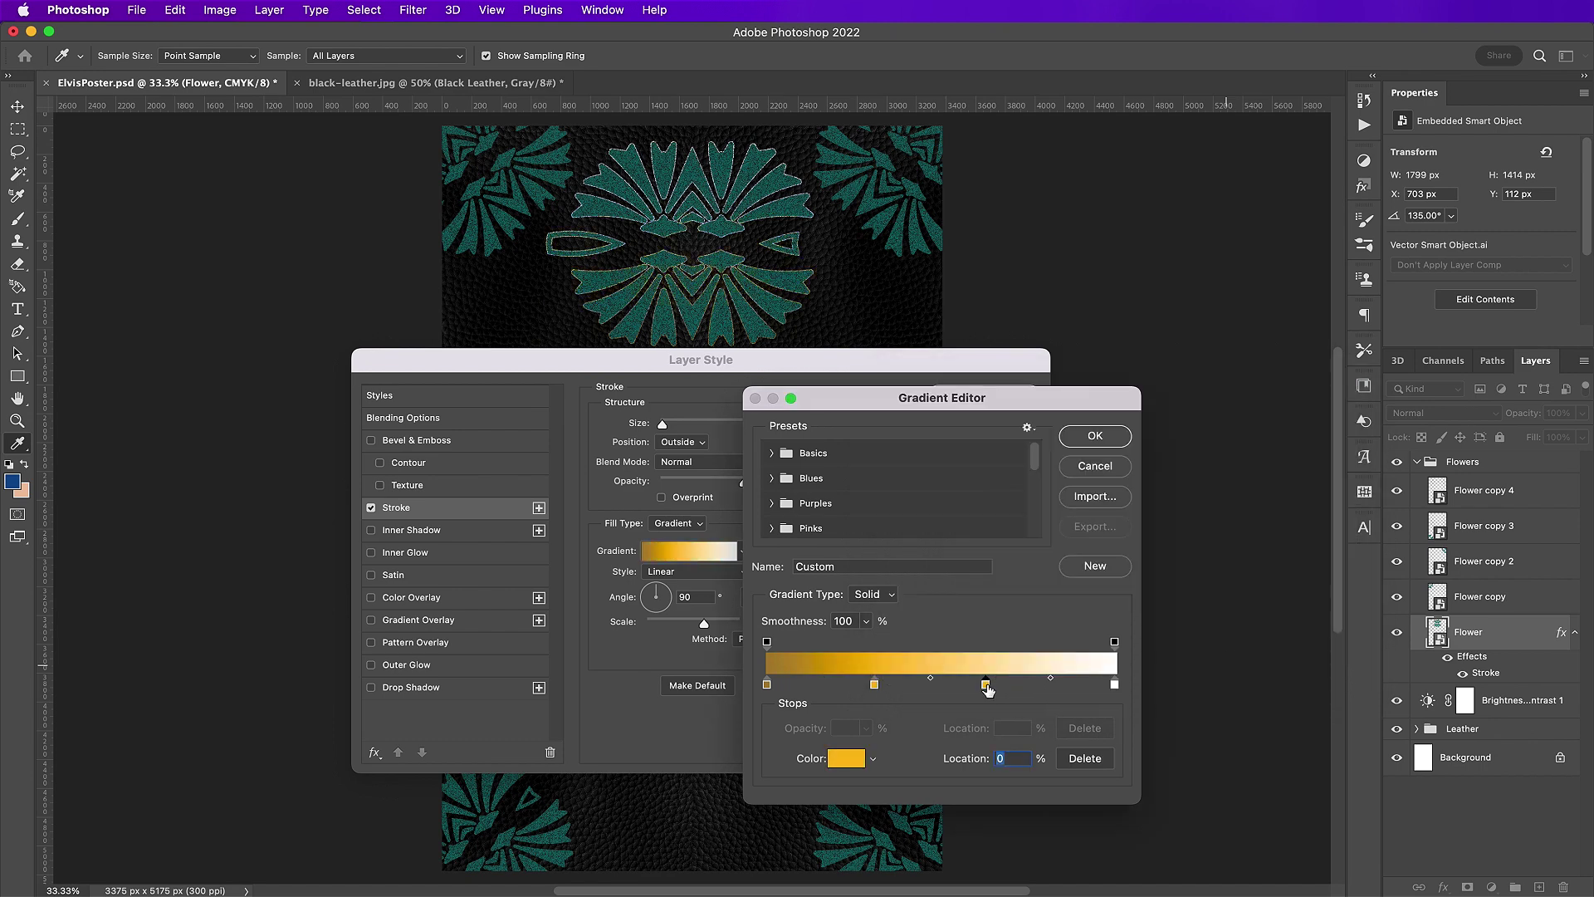
# - Add a third colour stop about two thirds of the way along the stroke gradient and colour it aa812d
pyautogui.click(846, 758)
pyautogui.doubleClick(1208, 669)
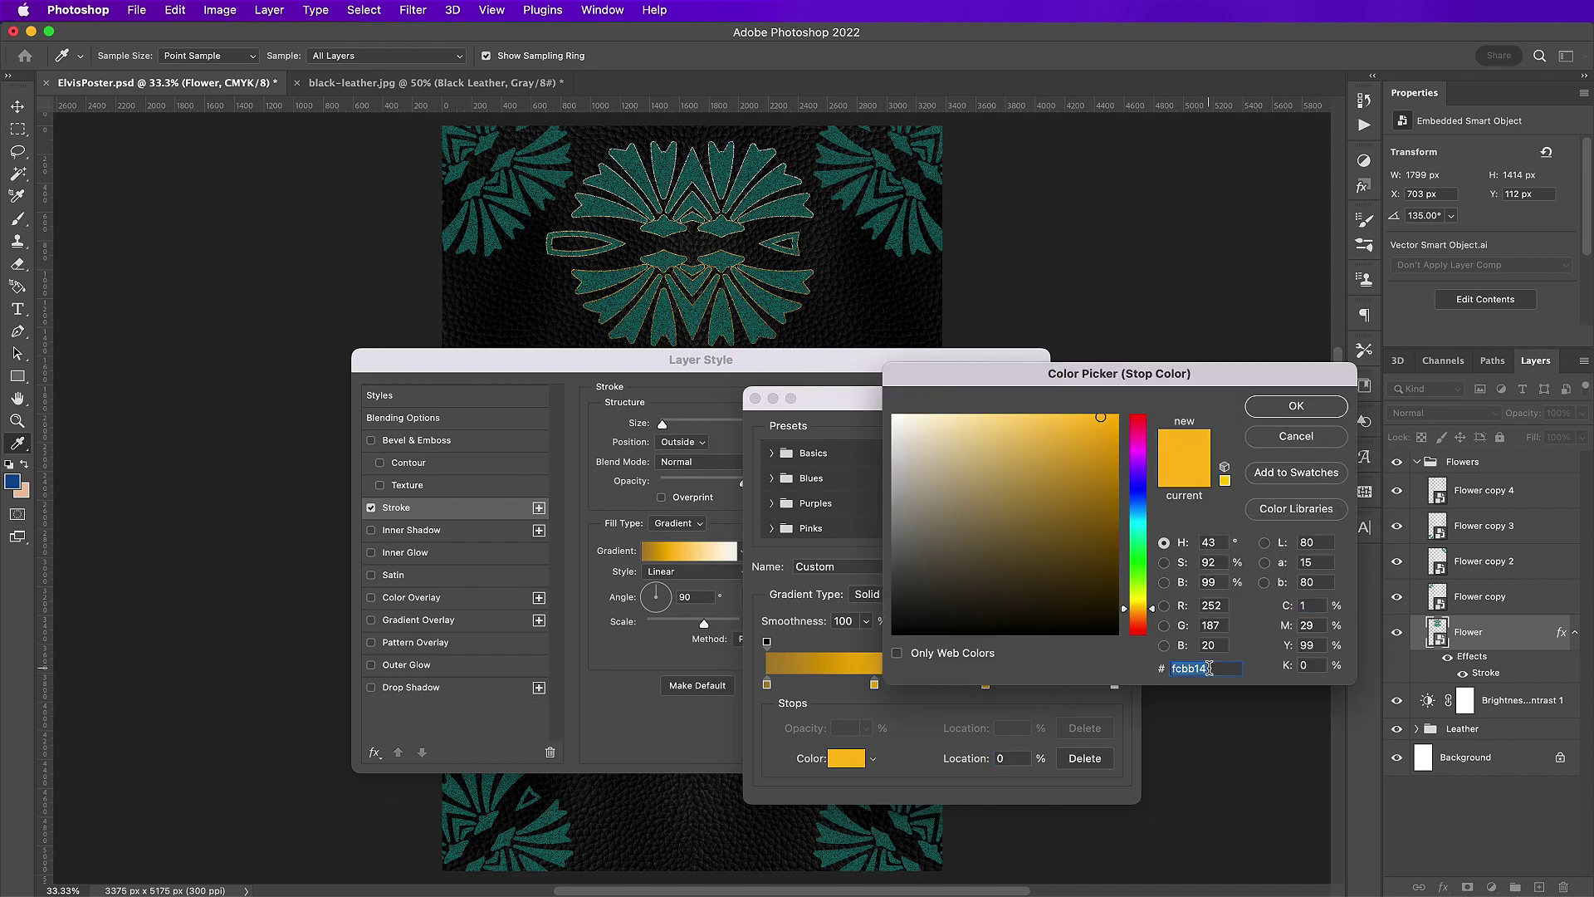
pyautogui.write('aa')
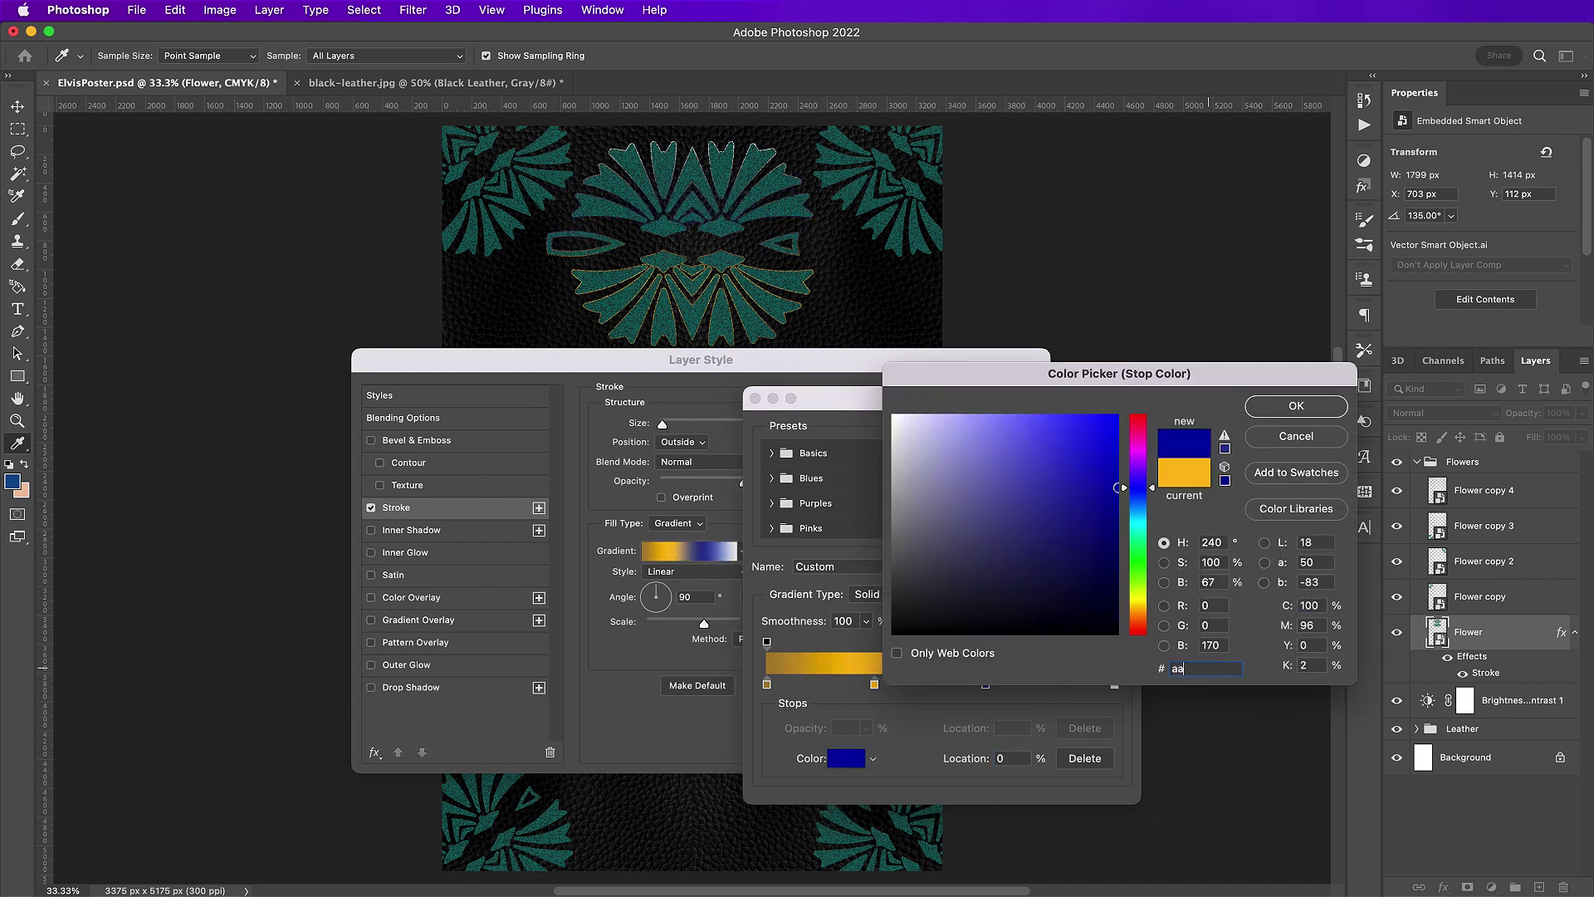
pyautogui.write('771c')
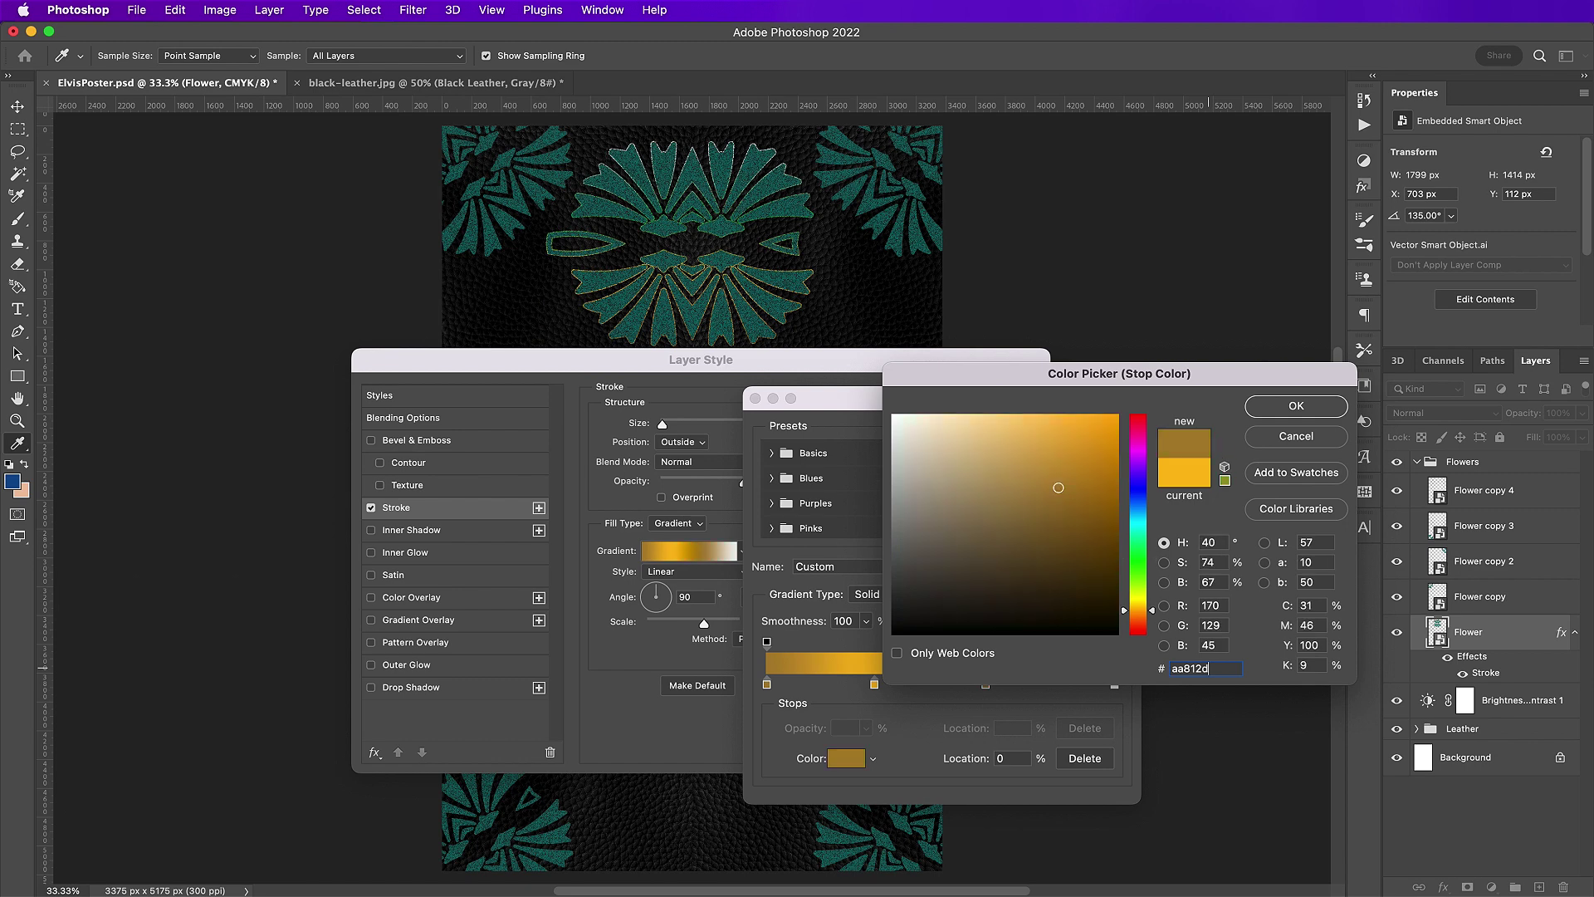
pyautogui.press('Return')
# - Set the stroke gradient's end stop to the gold fcbb14 and apply the edited gradient
pyautogui.click(1114, 683)
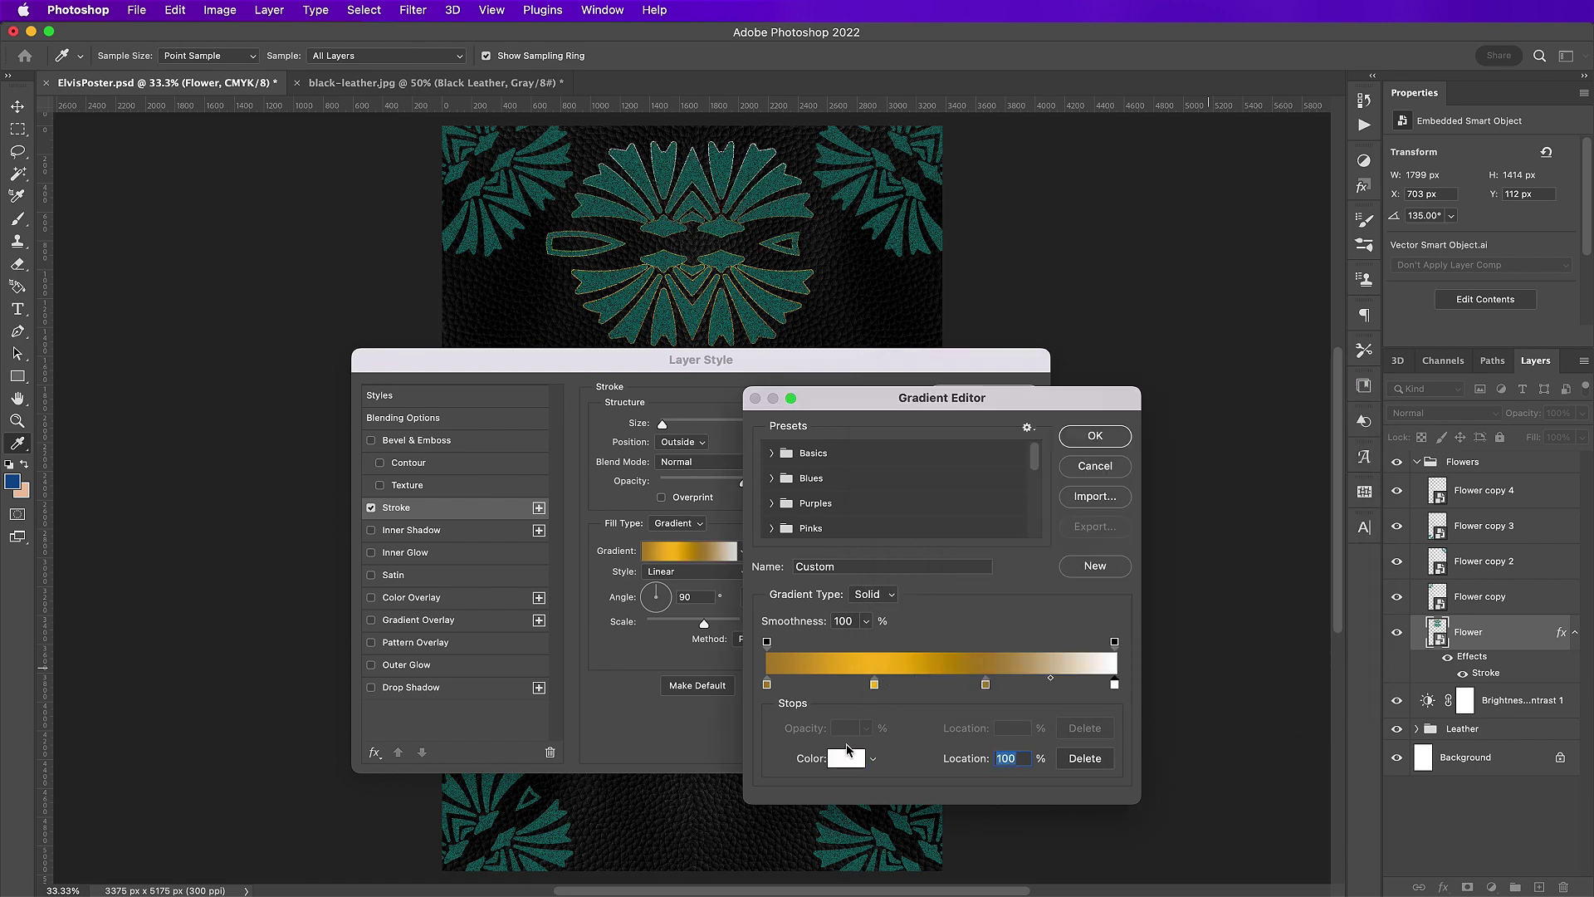
pyautogui.click(844, 759)
pyautogui.click(1216, 666)
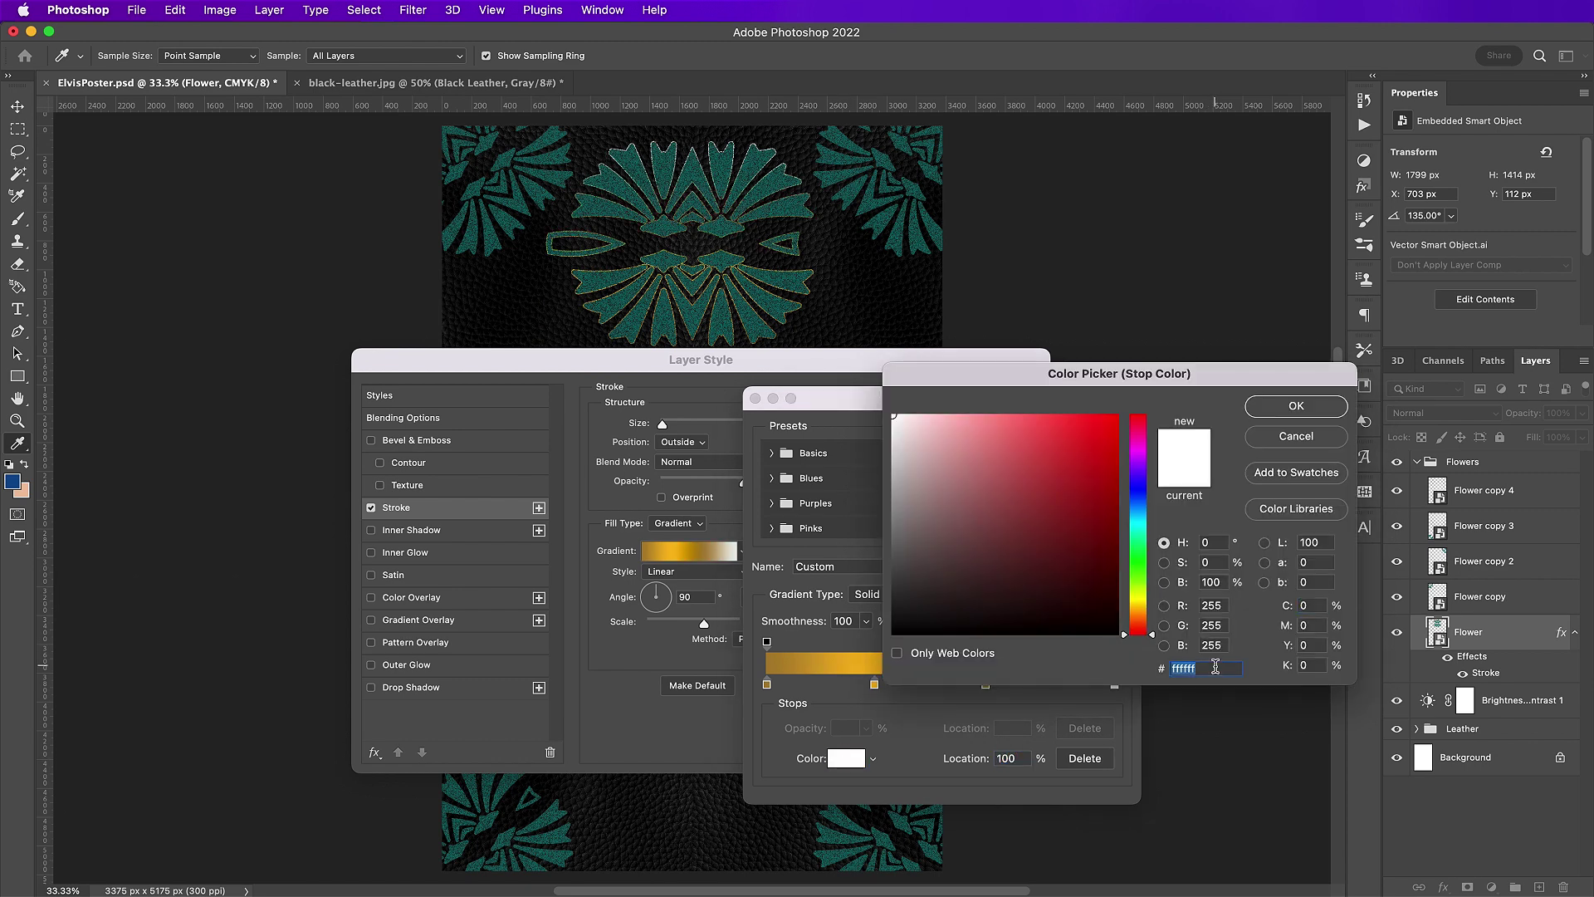
pyautogui.write('0fcbb1')
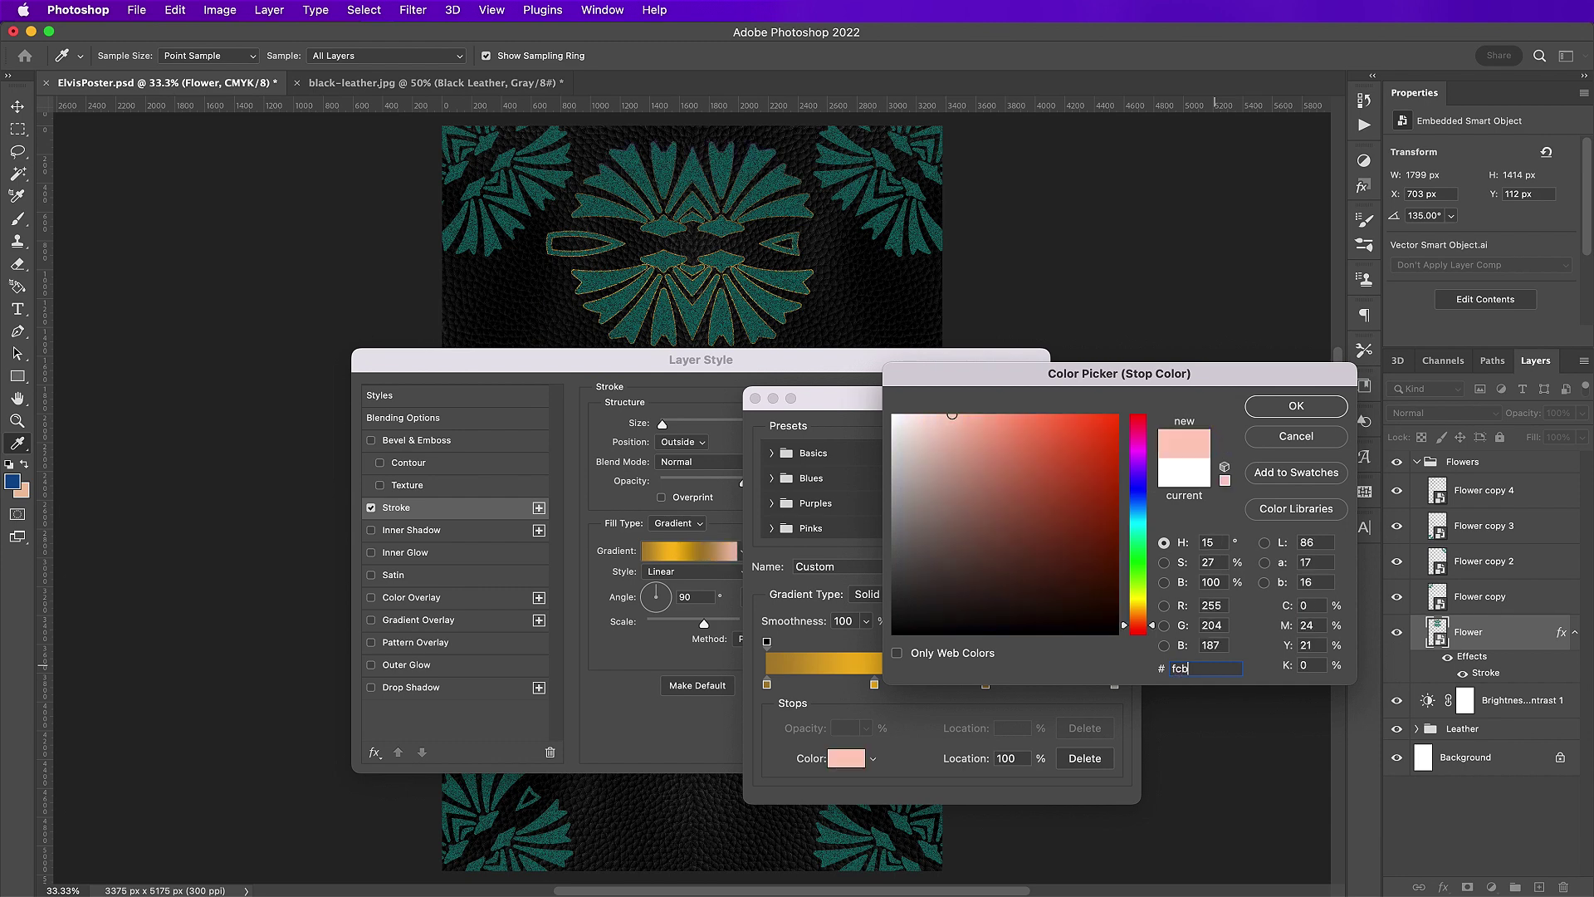
pyautogui.write('c')
pyautogui.press('Return')
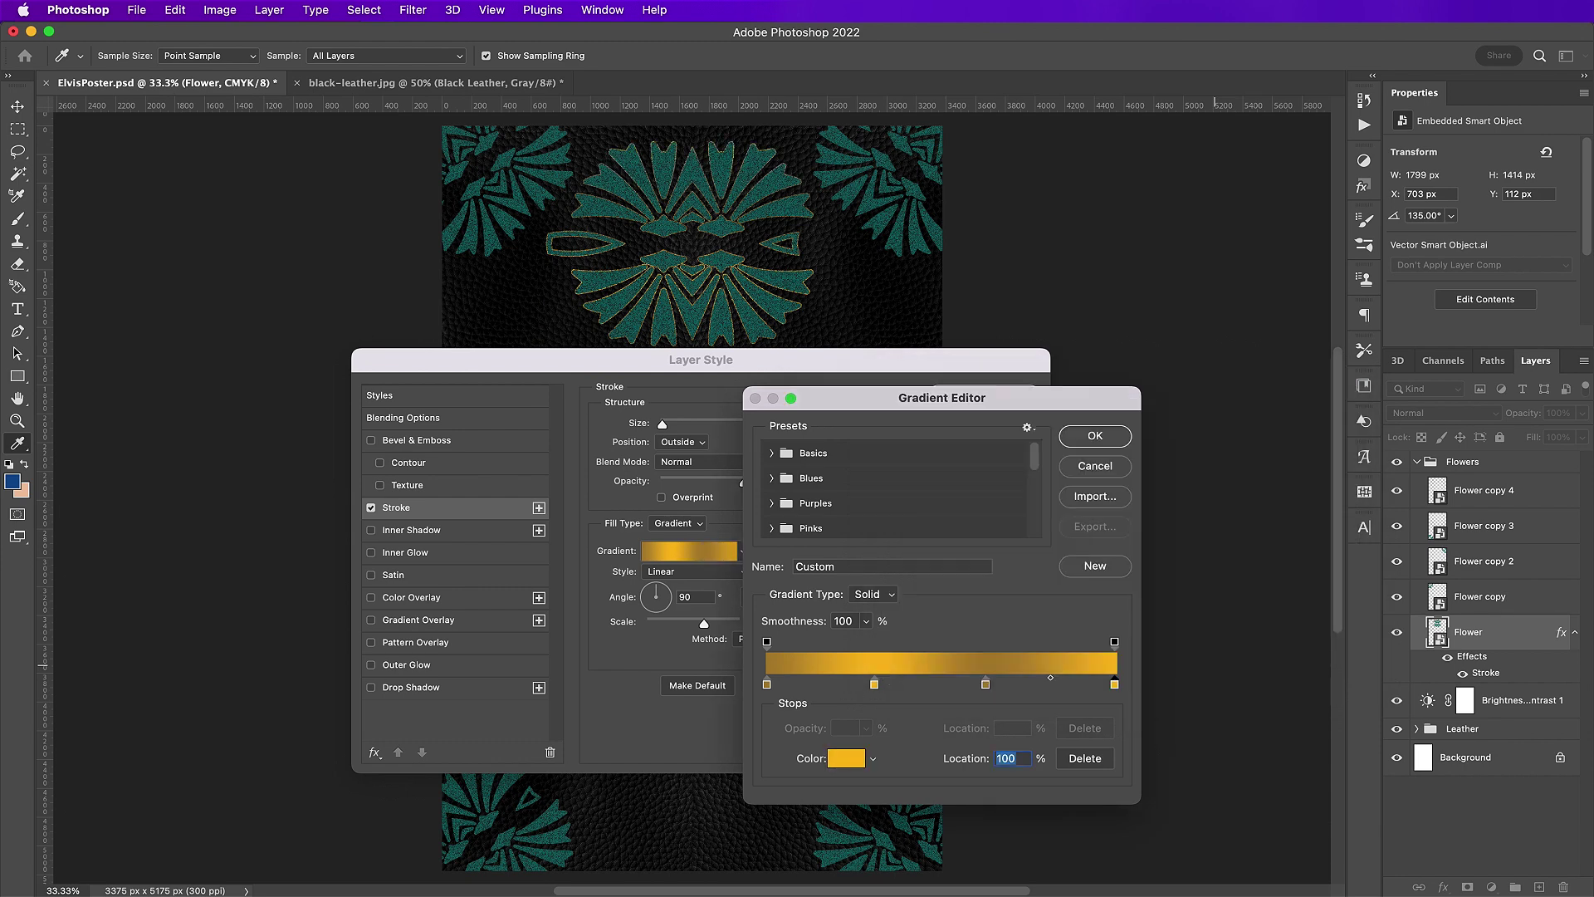
pyautogui.press('Return')
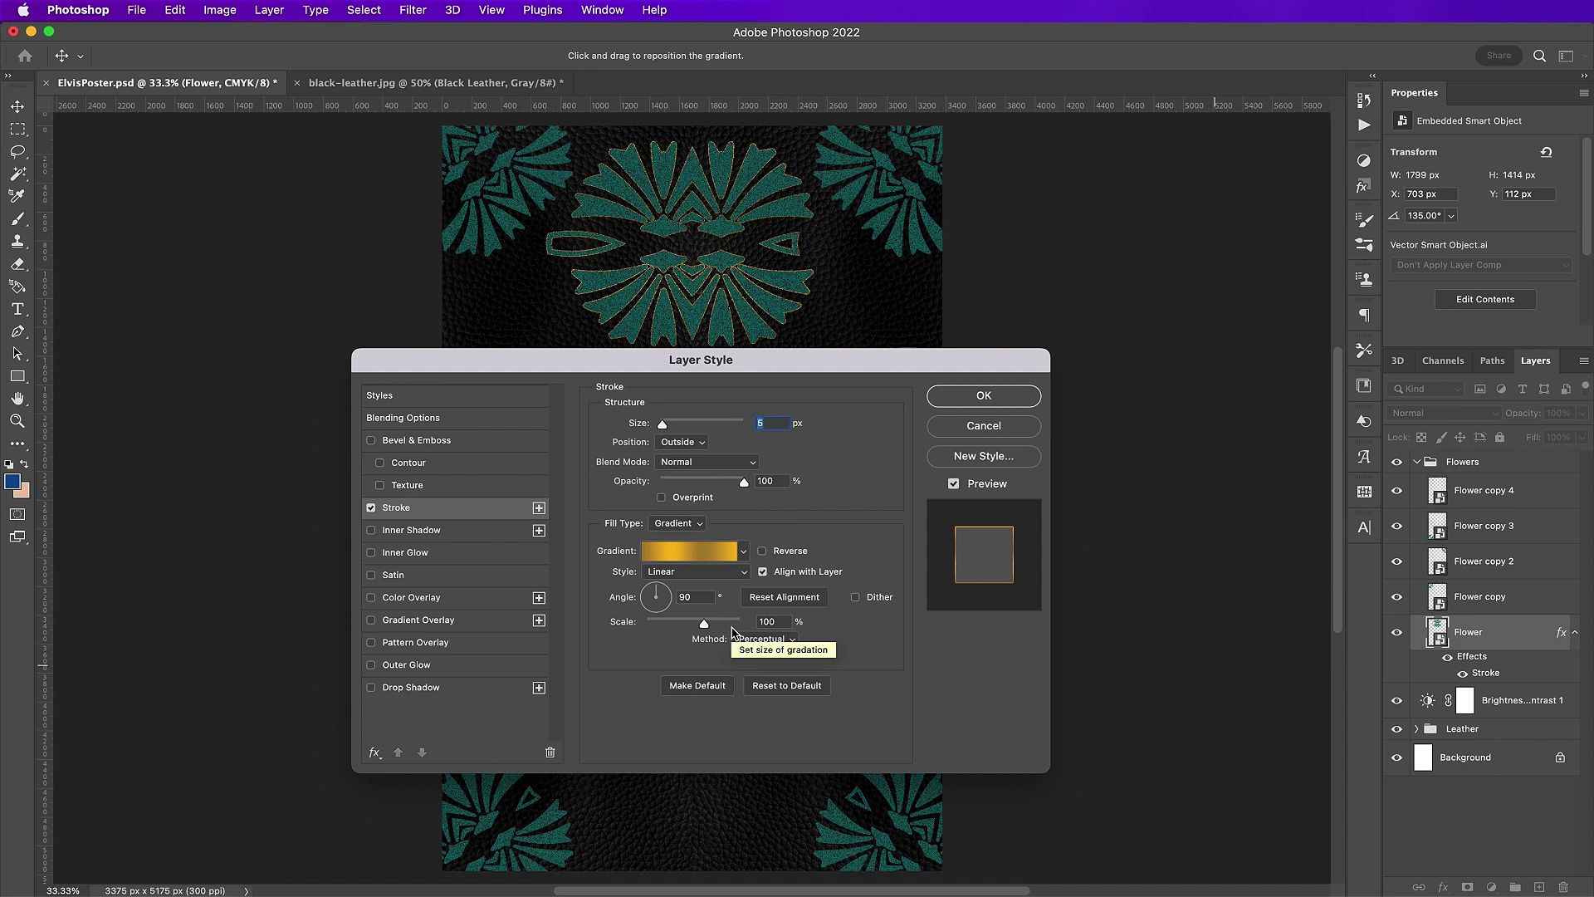
# - Add a Gradient Overlay to the Flower layer and set the gradient's first colour stop to 6f0f11
pyautogui.click(426, 621)
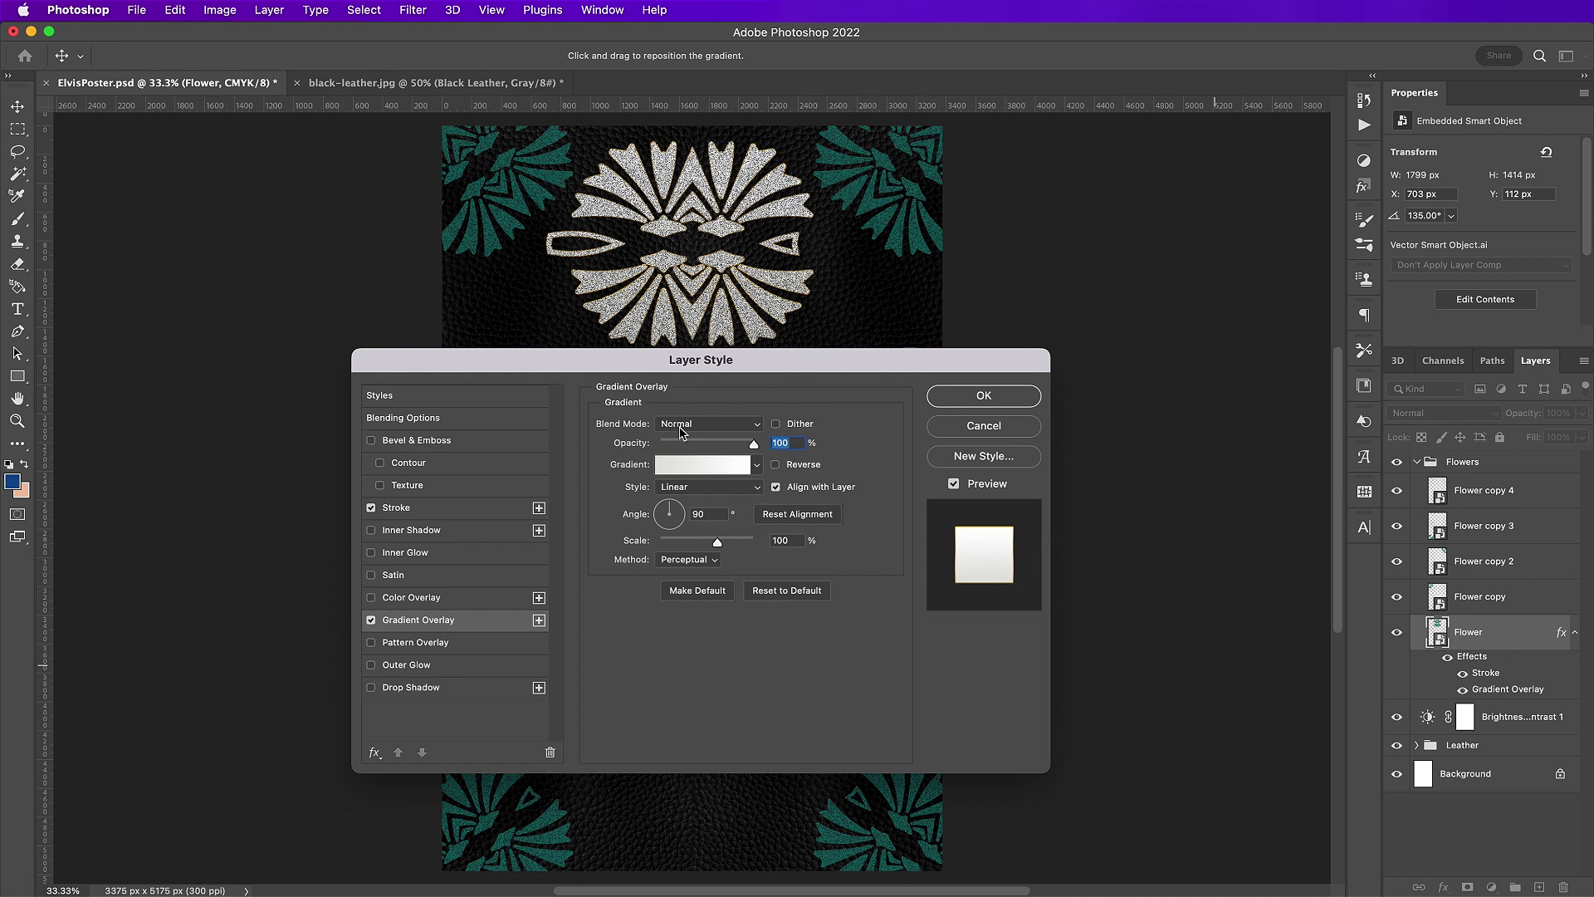
pyautogui.click(695, 469)
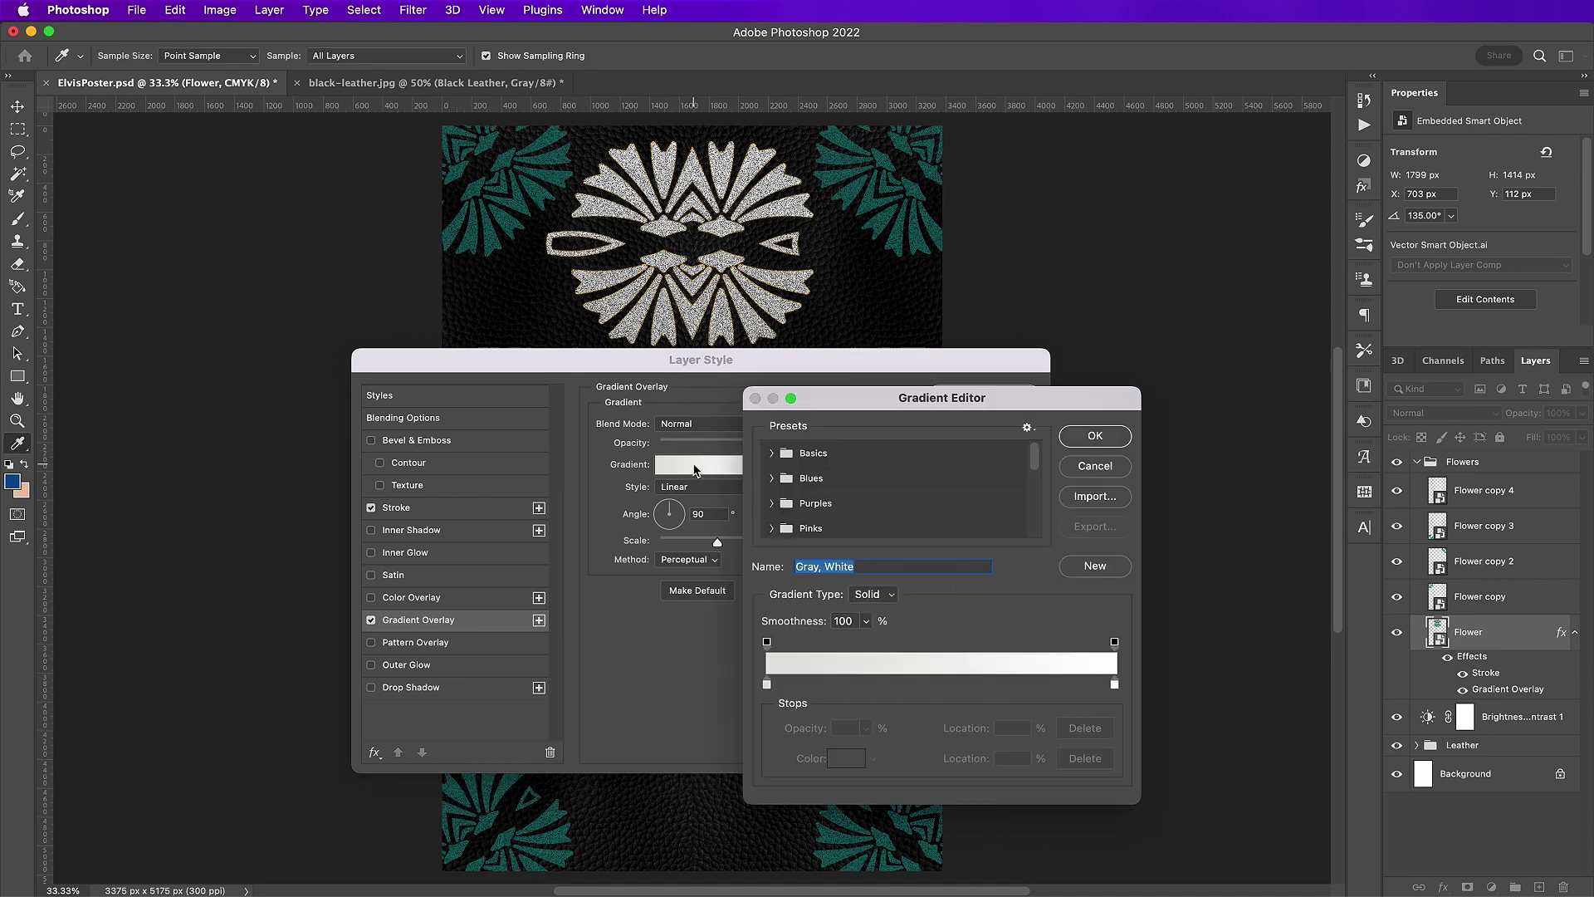
pyautogui.click(767, 685)
pyautogui.click(836, 760)
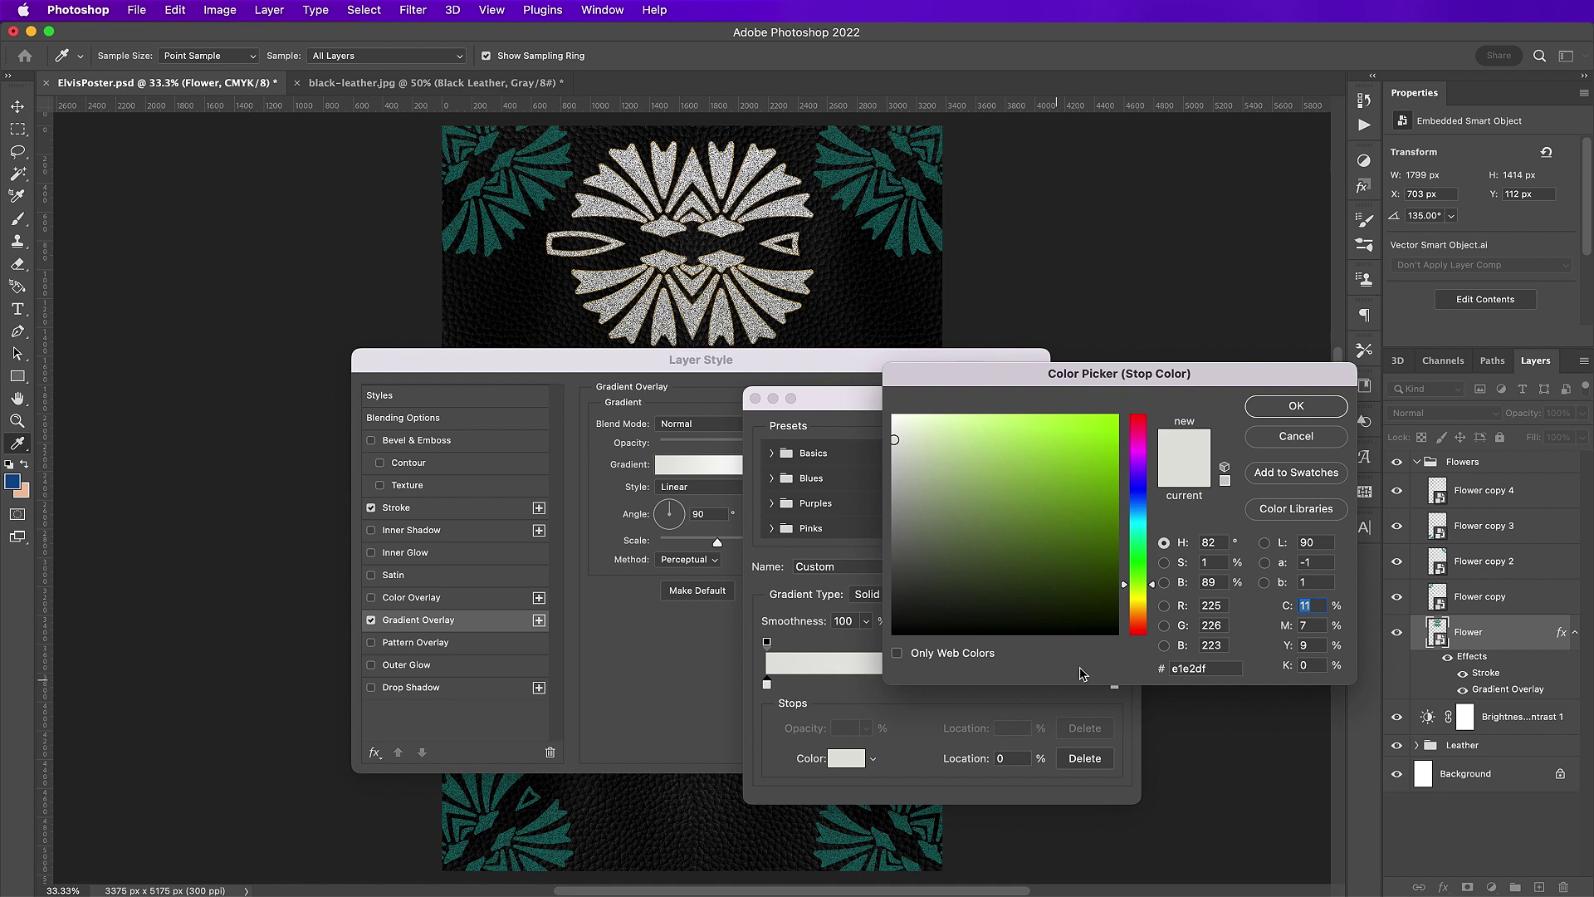
pyautogui.click(1207, 668)
pyautogui.write('6f')
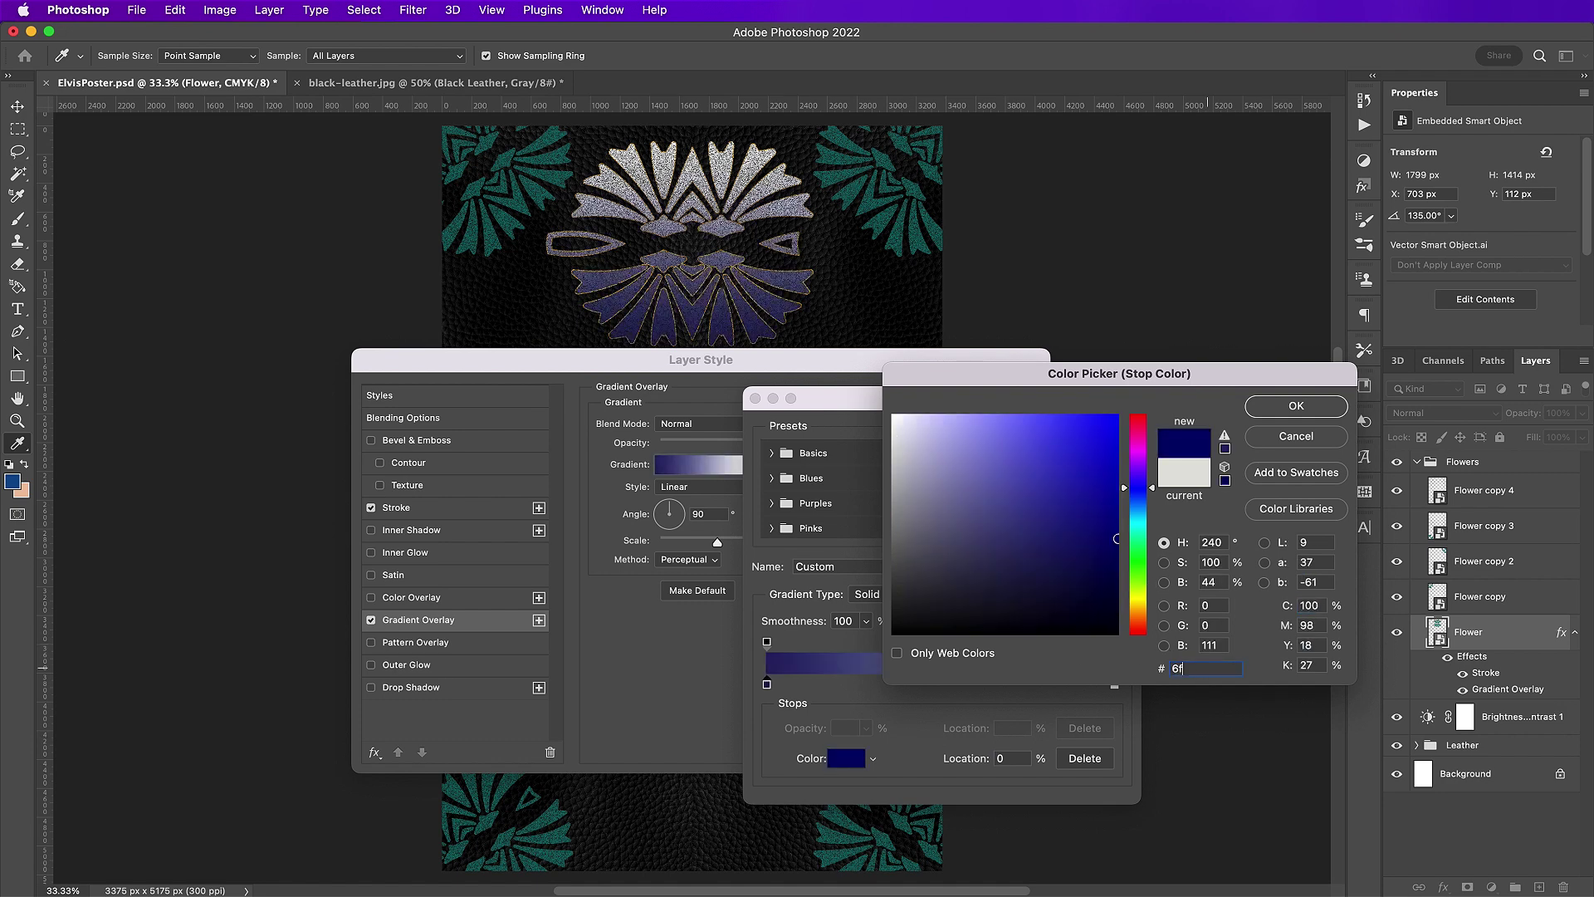
pyautogui.write('0f11')
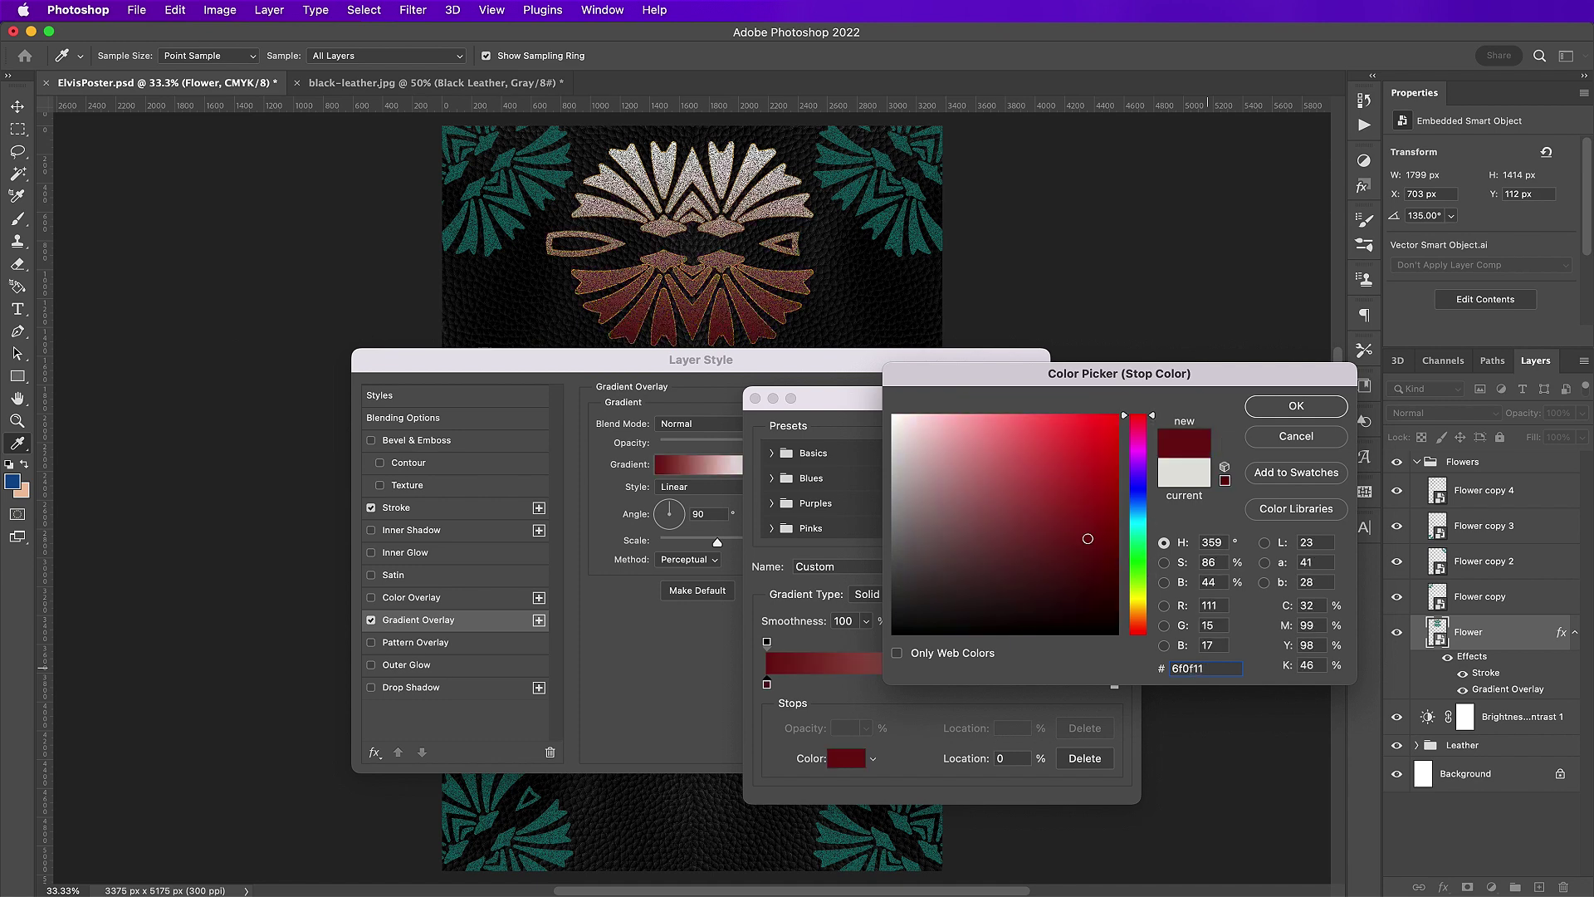
pyautogui.press('Return')
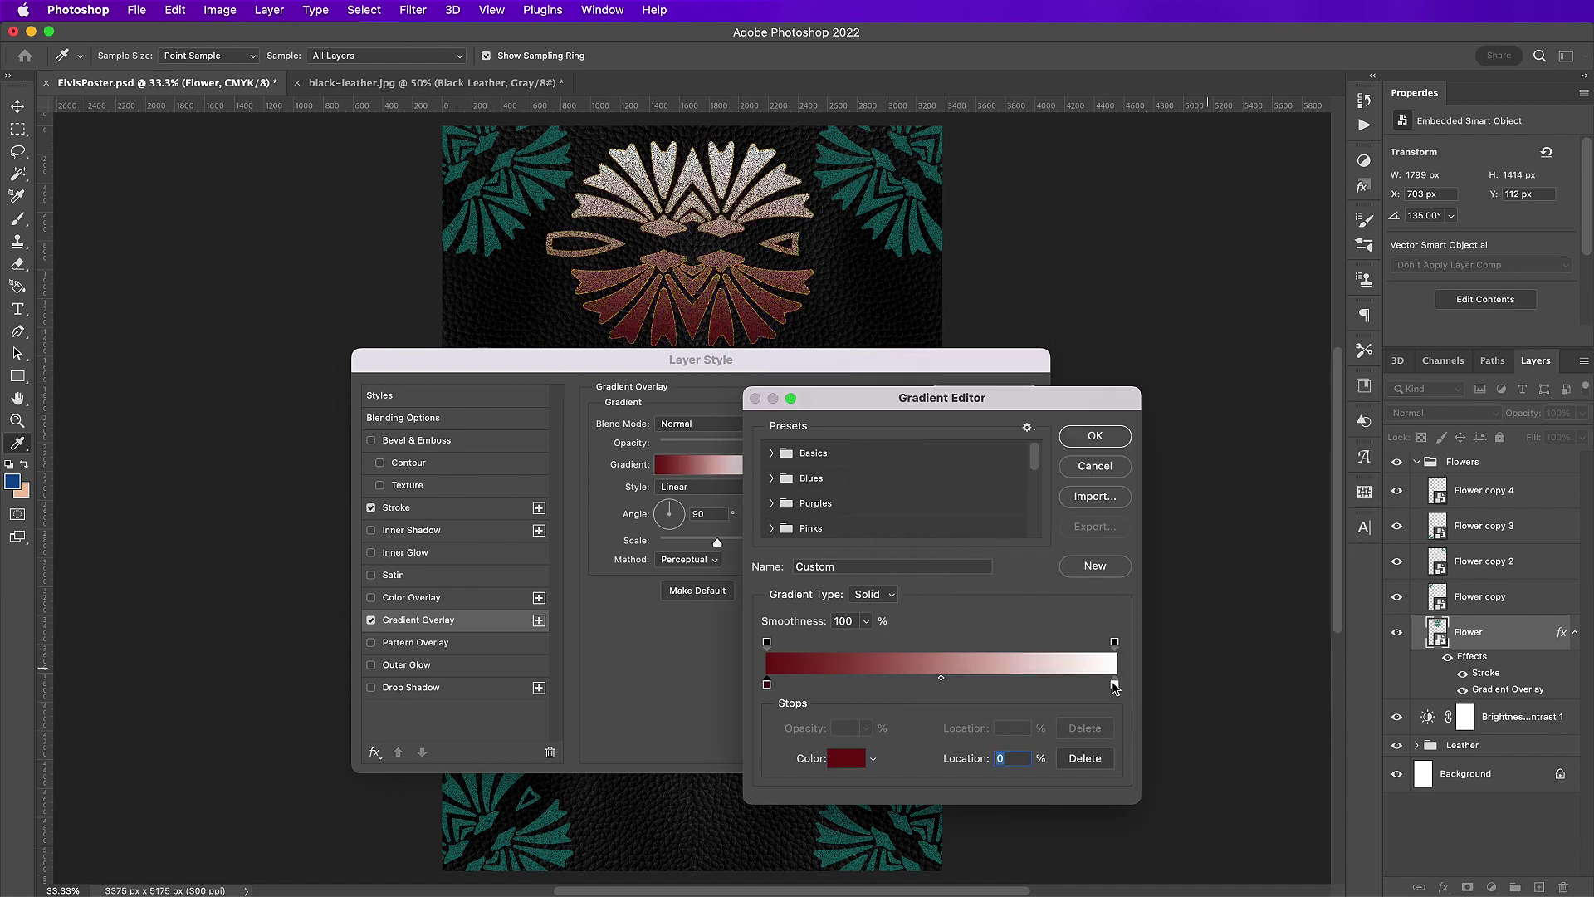
# - Set the overlay gradient's end stop to ed1c24 and apply the layer style to the Flower layer
pyautogui.click(1114, 685)
pyautogui.click(846, 758)
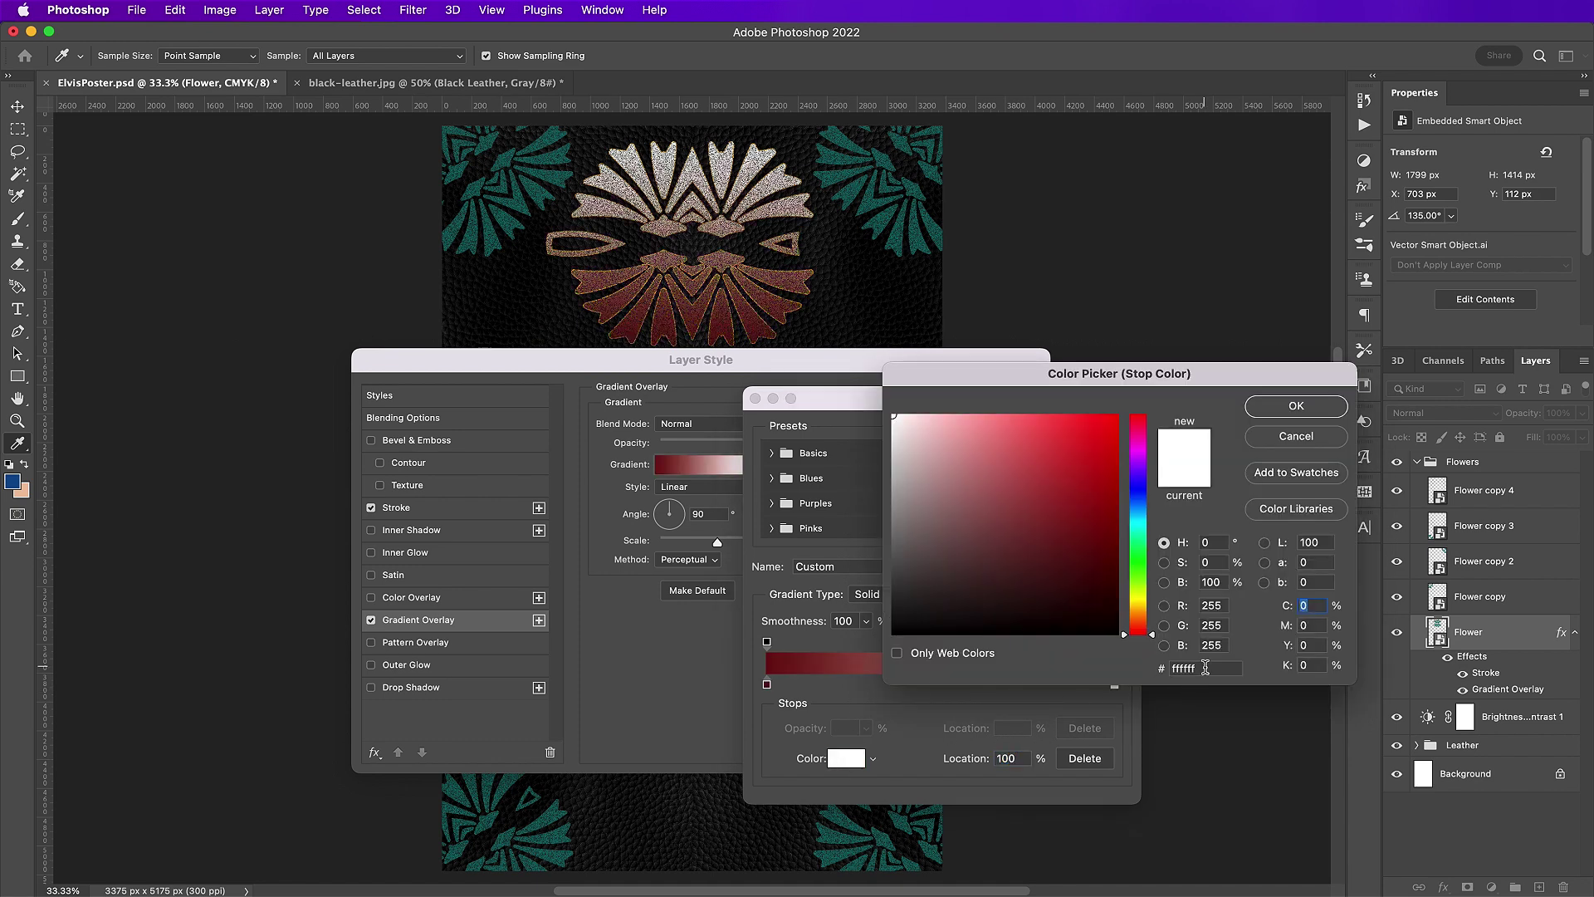
pyautogui.click(1206, 668)
pyautogui.write('ed')
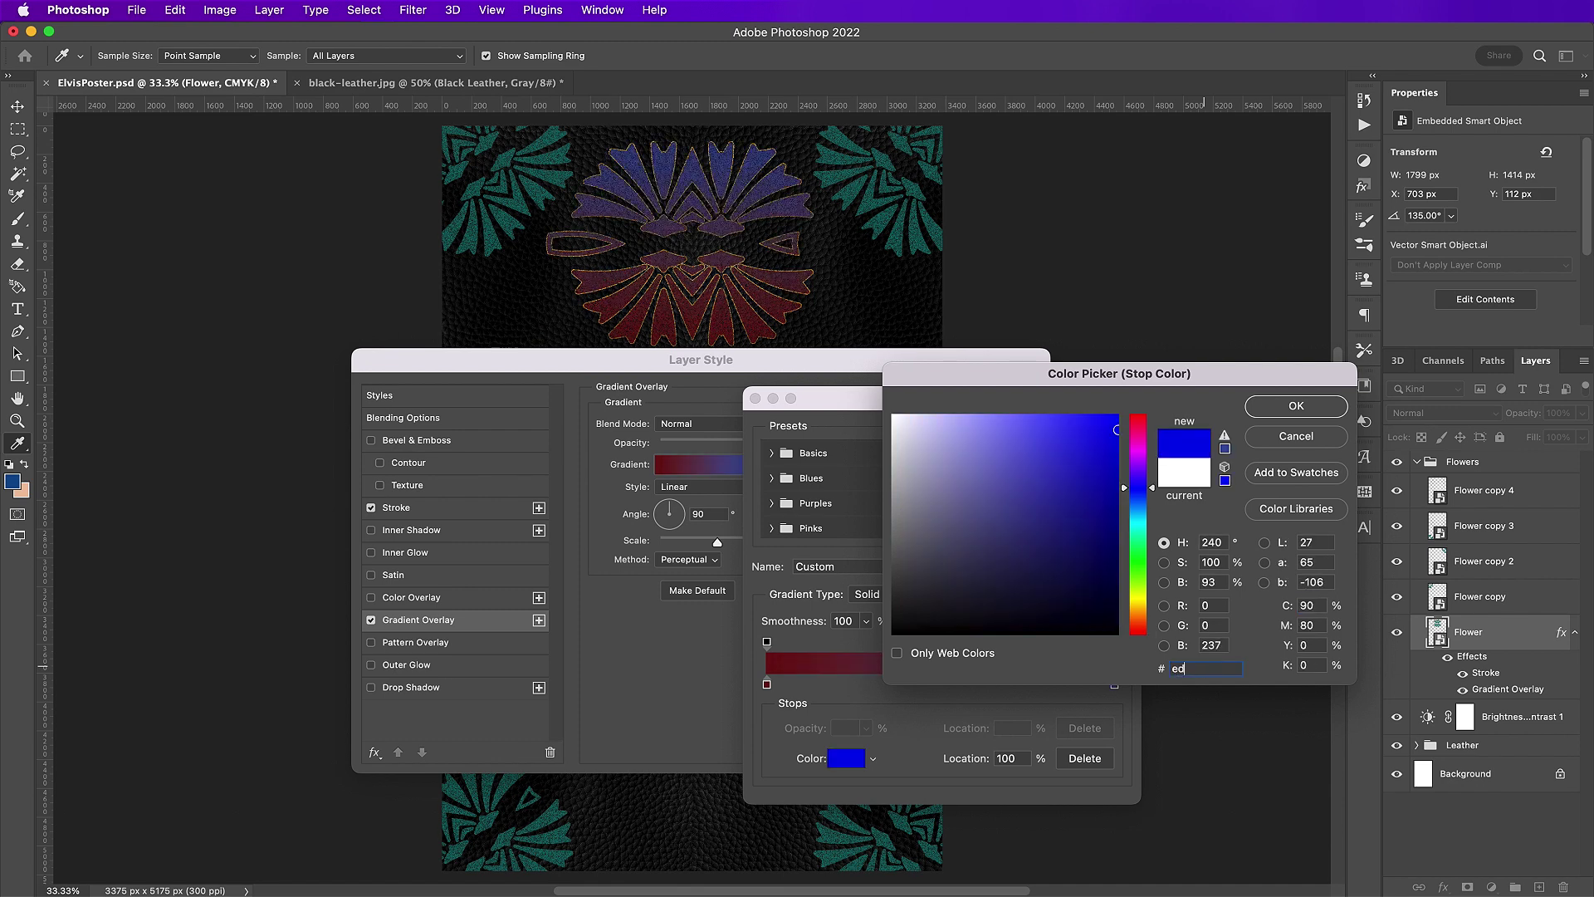
pyautogui.write('1c24')
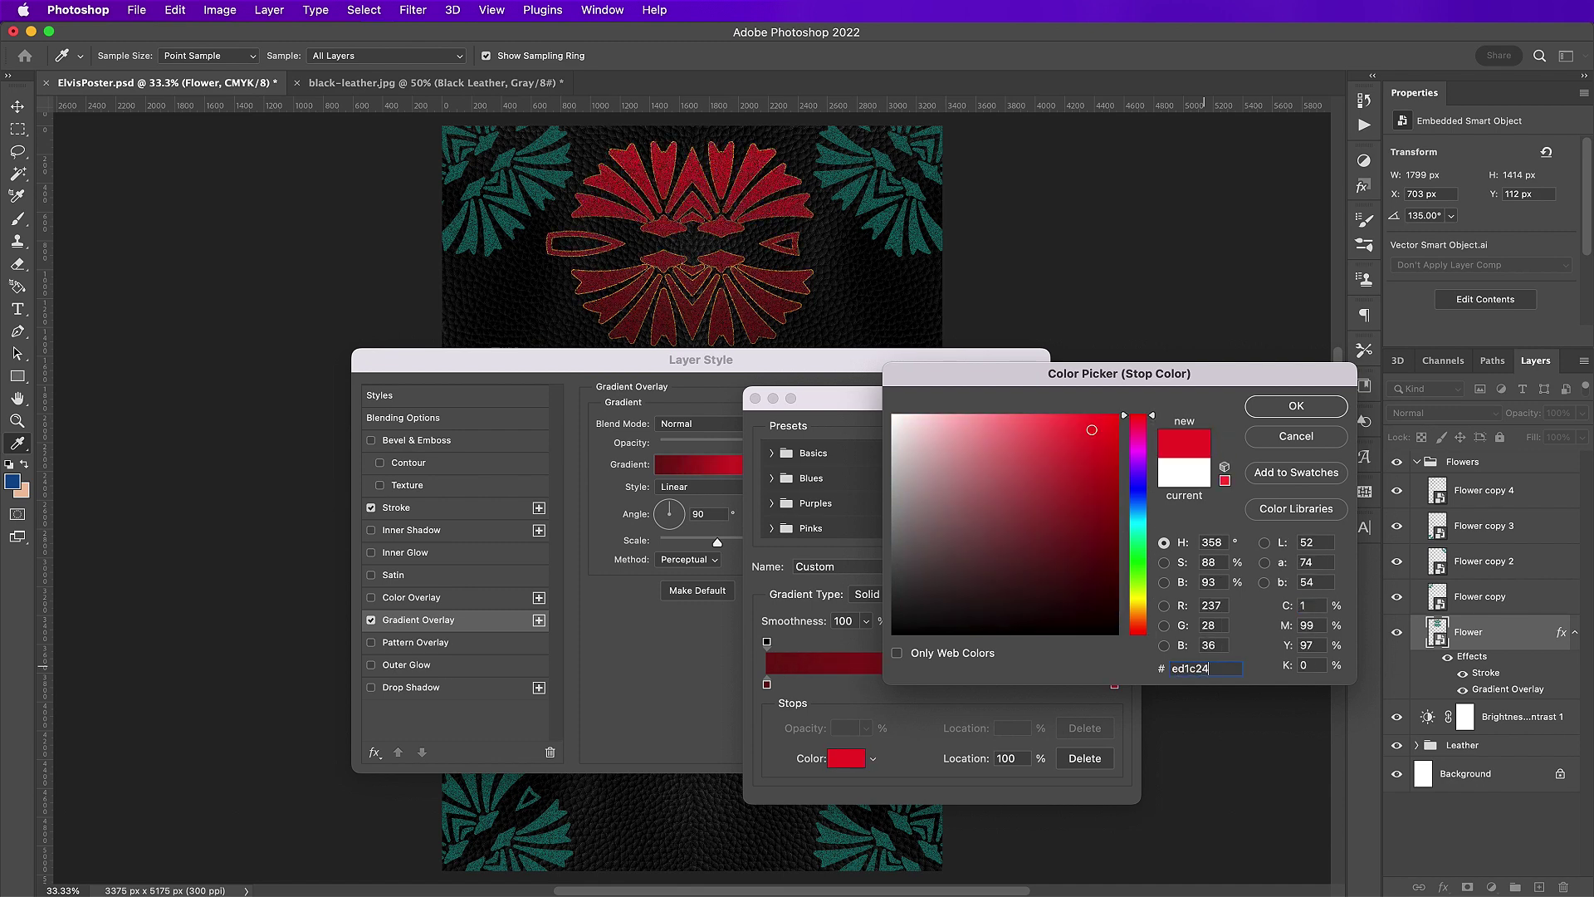
pyautogui.press('Return')
pyautogui.press('Return')
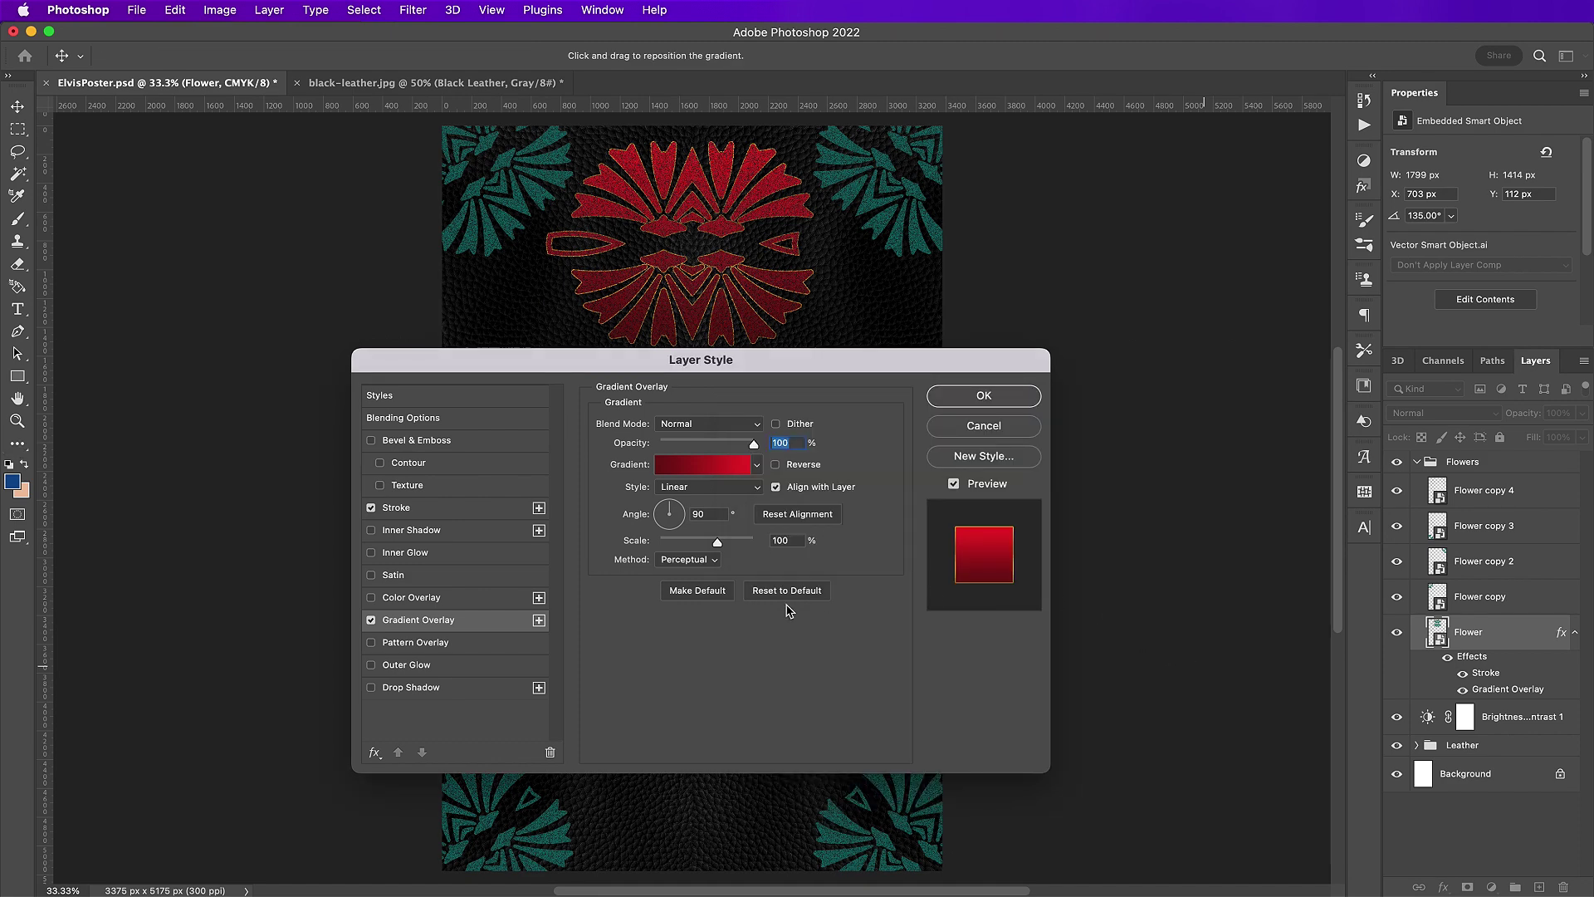
pyautogui.click(950, 399)
# - Copy the Flower layer's style onto Flower copy through Flower copy 4 and collapse the Flowers group
pyautogui.rightClick(1507, 635)
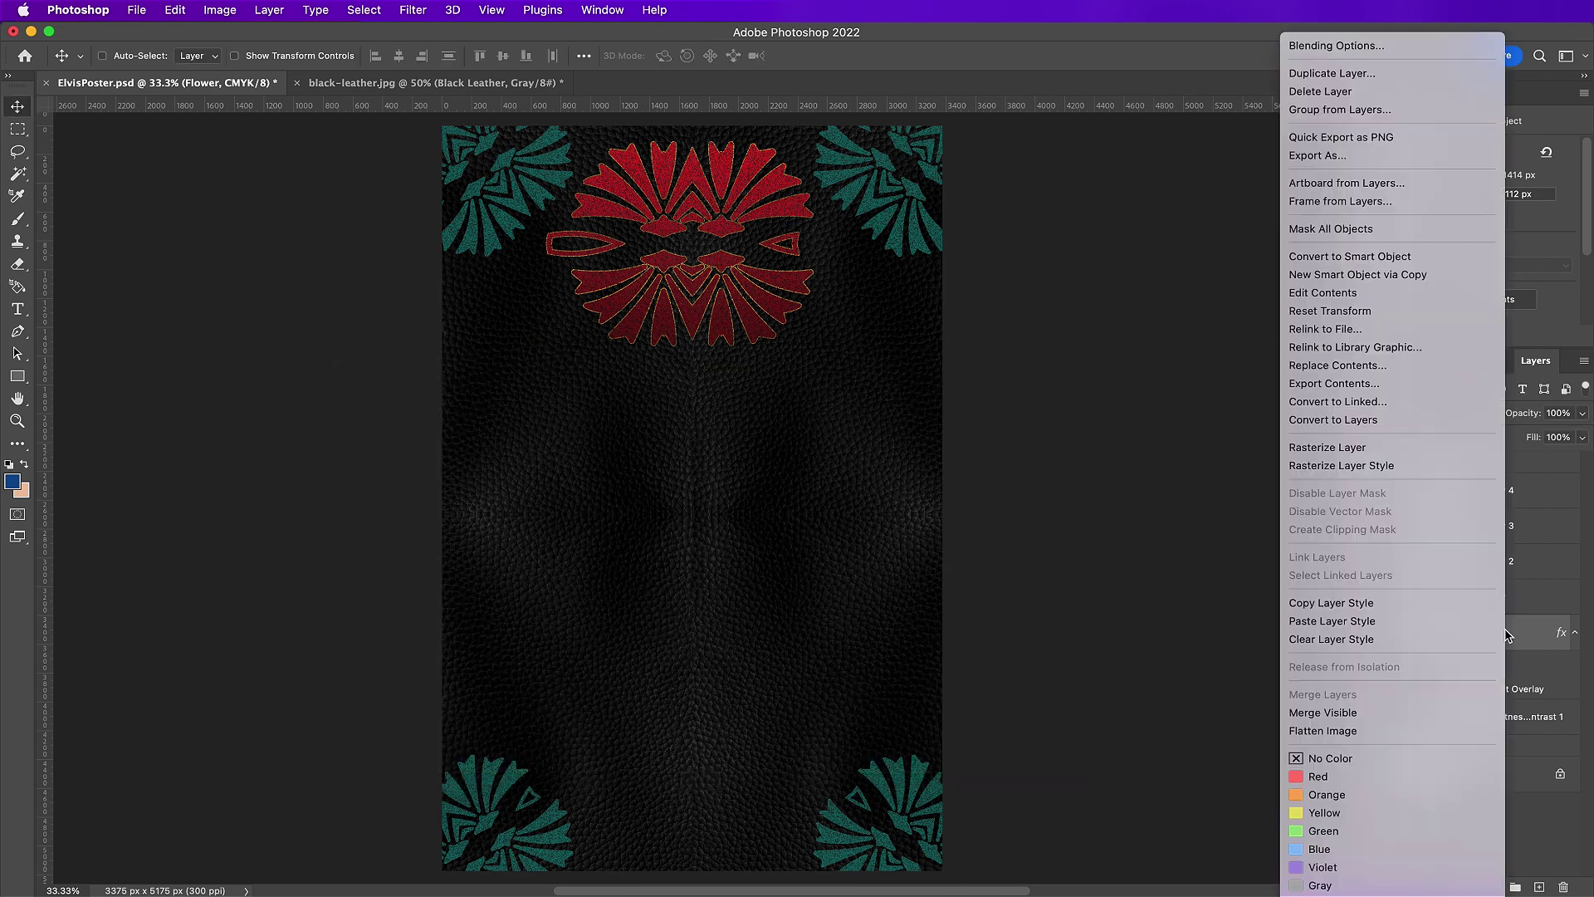
pyautogui.click(1449, 608)
pyautogui.click(1527, 612)
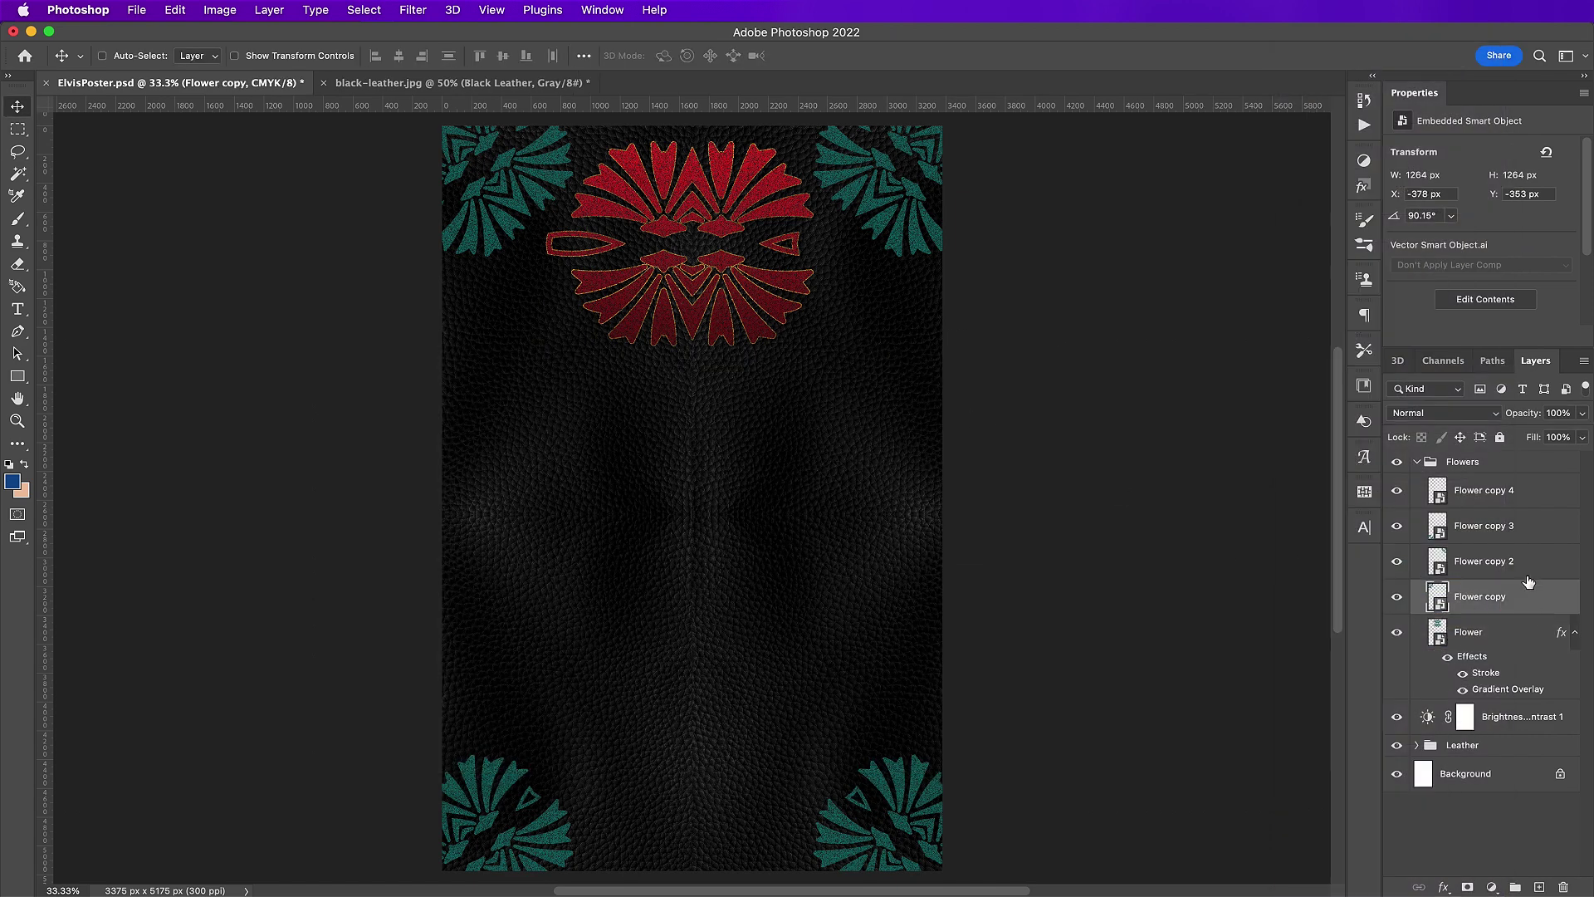
pyautogui.keyDown('shift'); pyautogui.click(1531, 504); pyautogui.keyUp('shift')
pyautogui.rightClick(1532, 502)
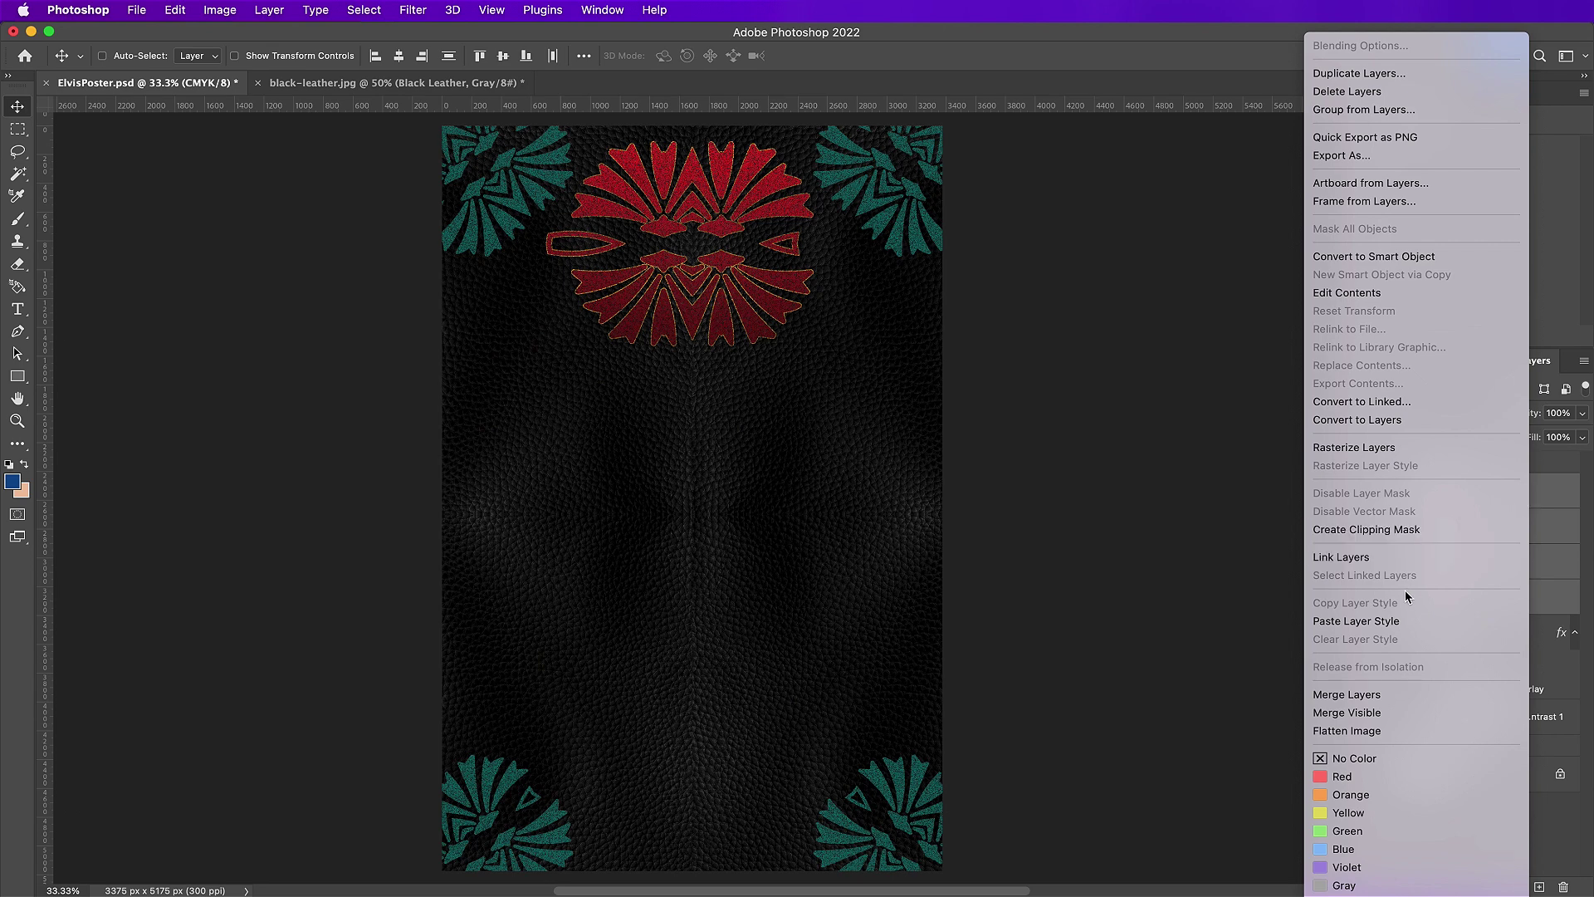
pyautogui.click(1378, 621)
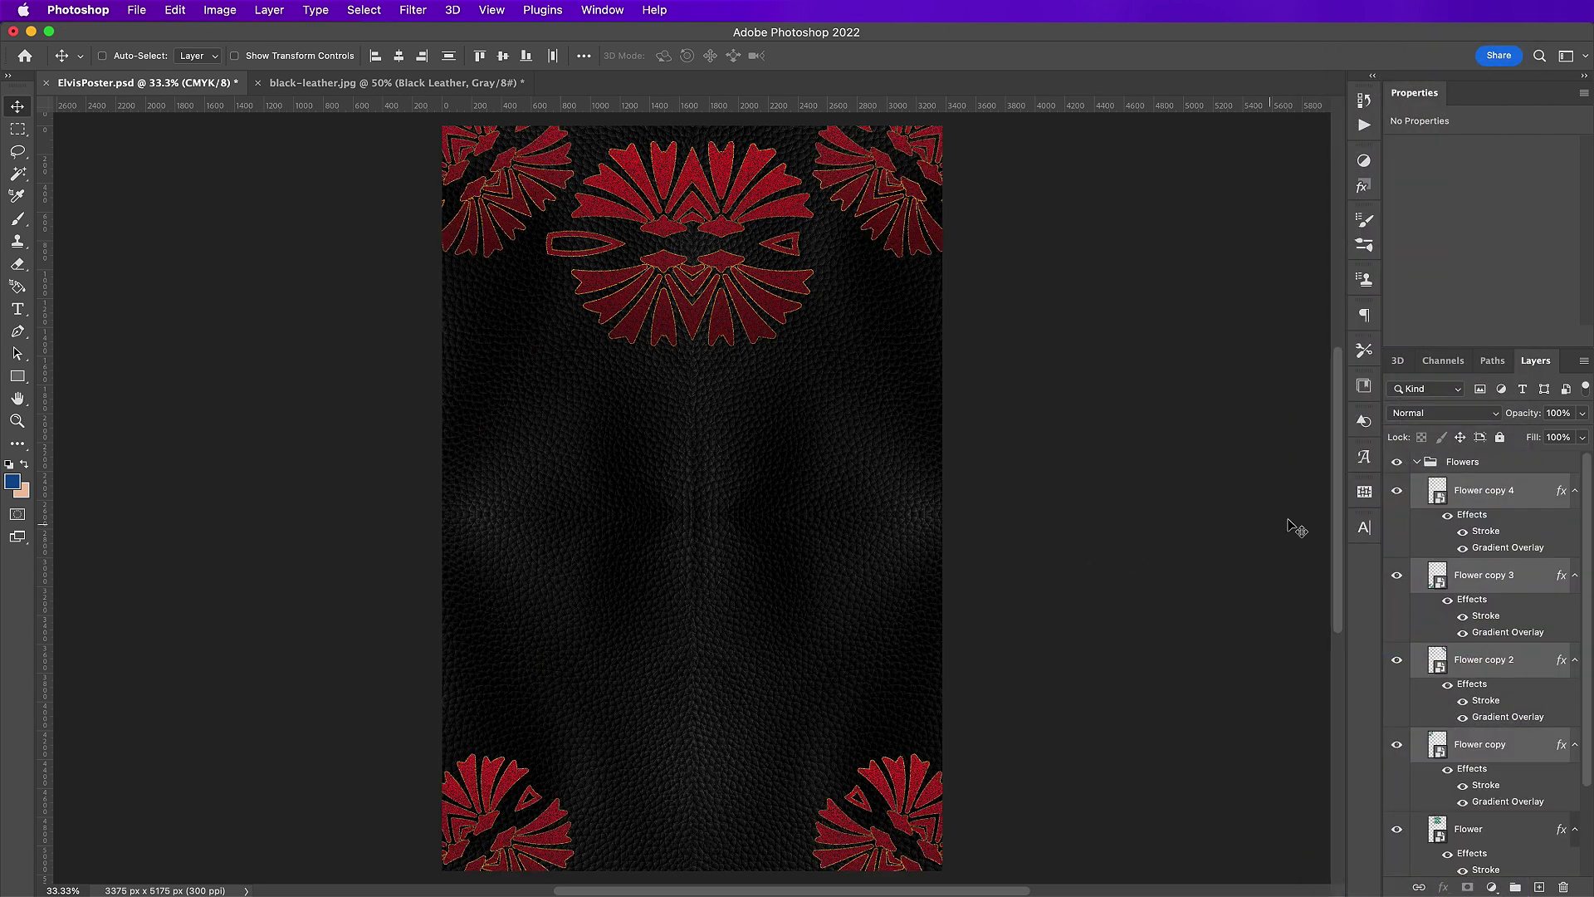
pyautogui.click(1417, 463)
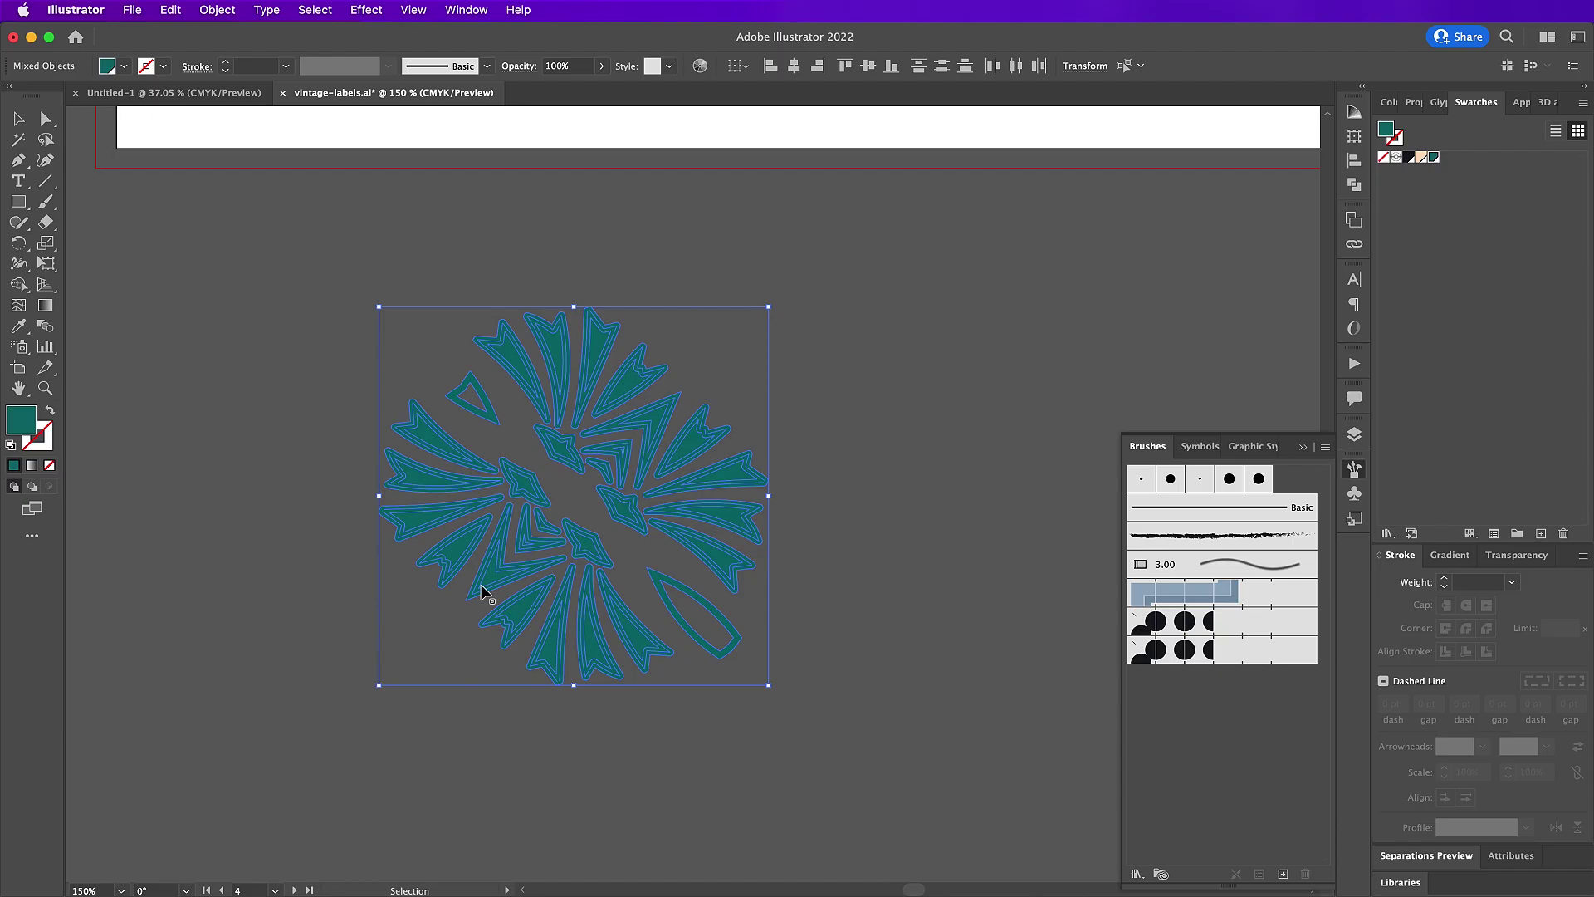
# - Switch to the blank Untitled-1 document in Illustrator and check its artboard dimensions
pyautogui.click(159, 98)
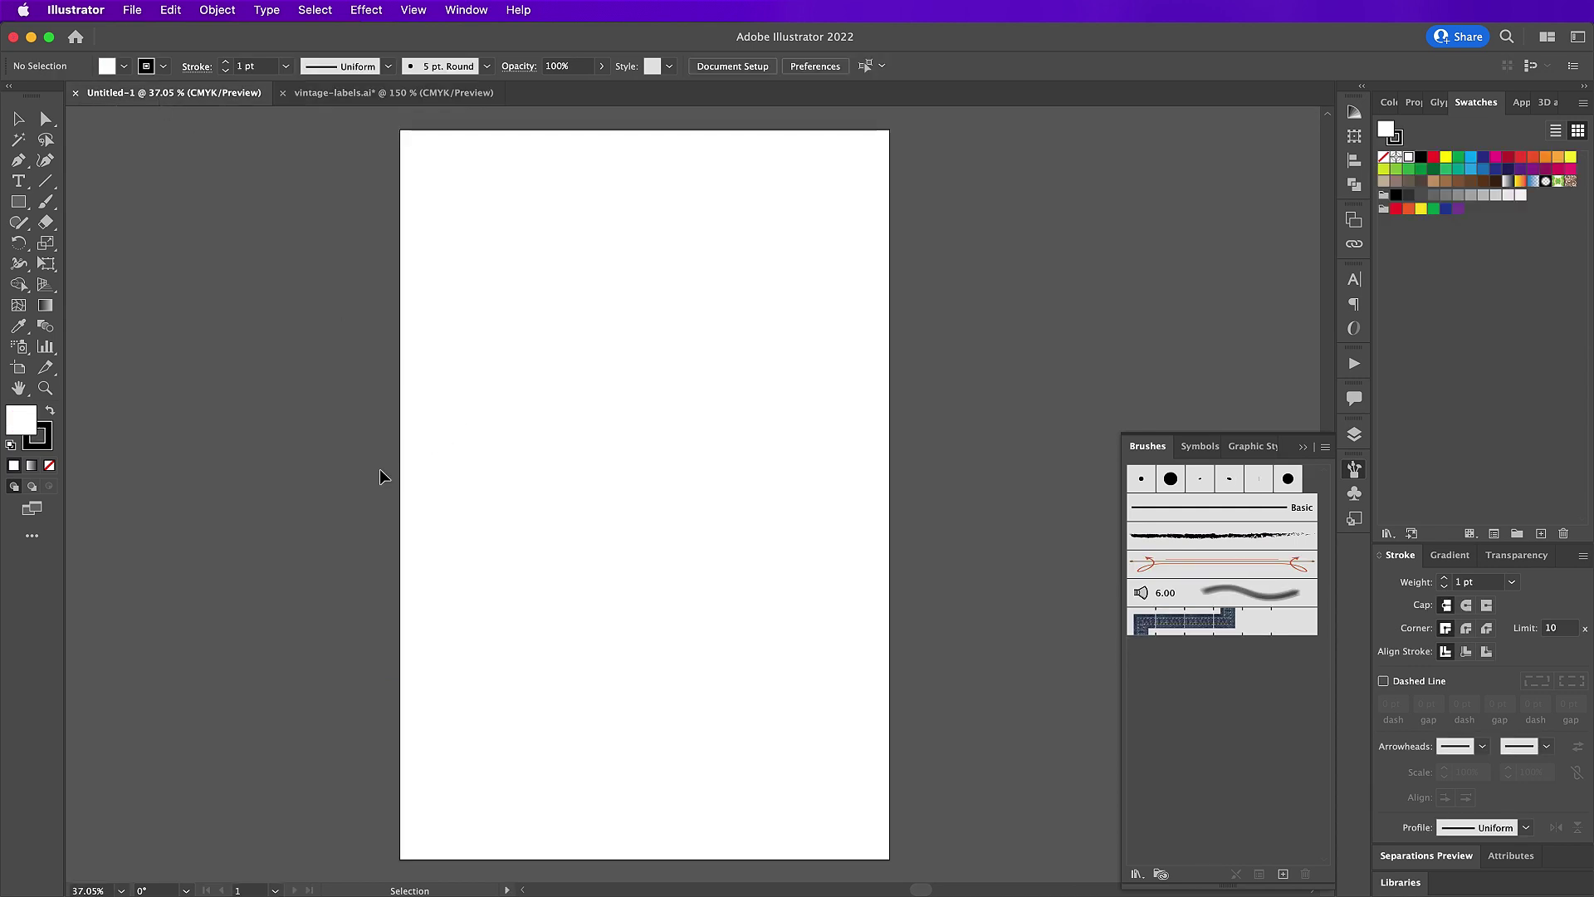
pyautogui.click(24, 371)
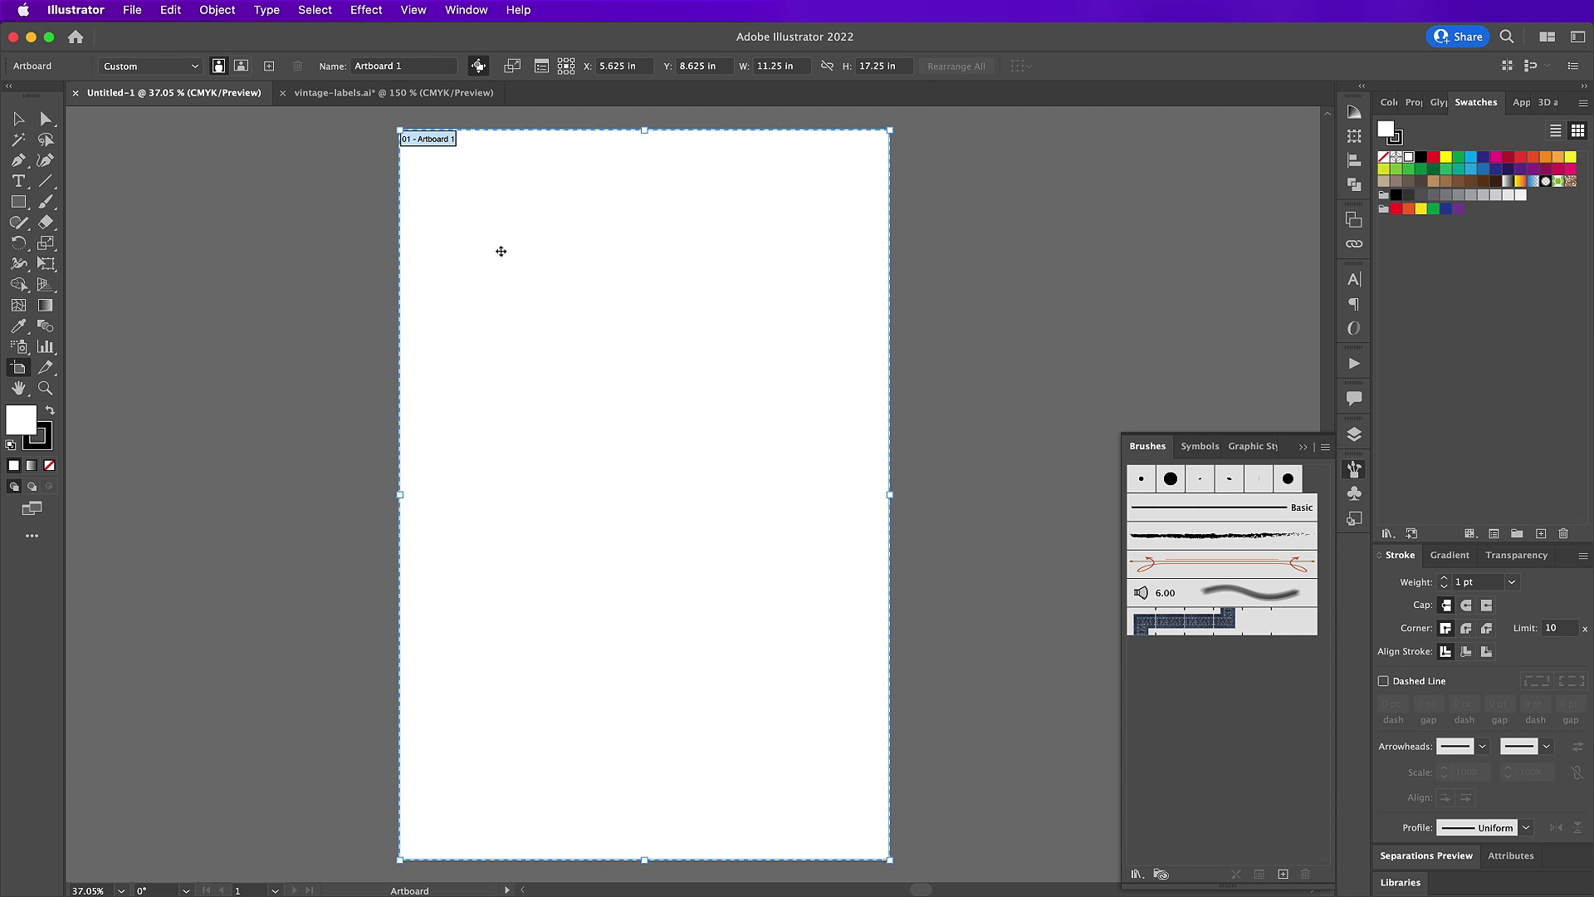
pyautogui.click(20, 120)
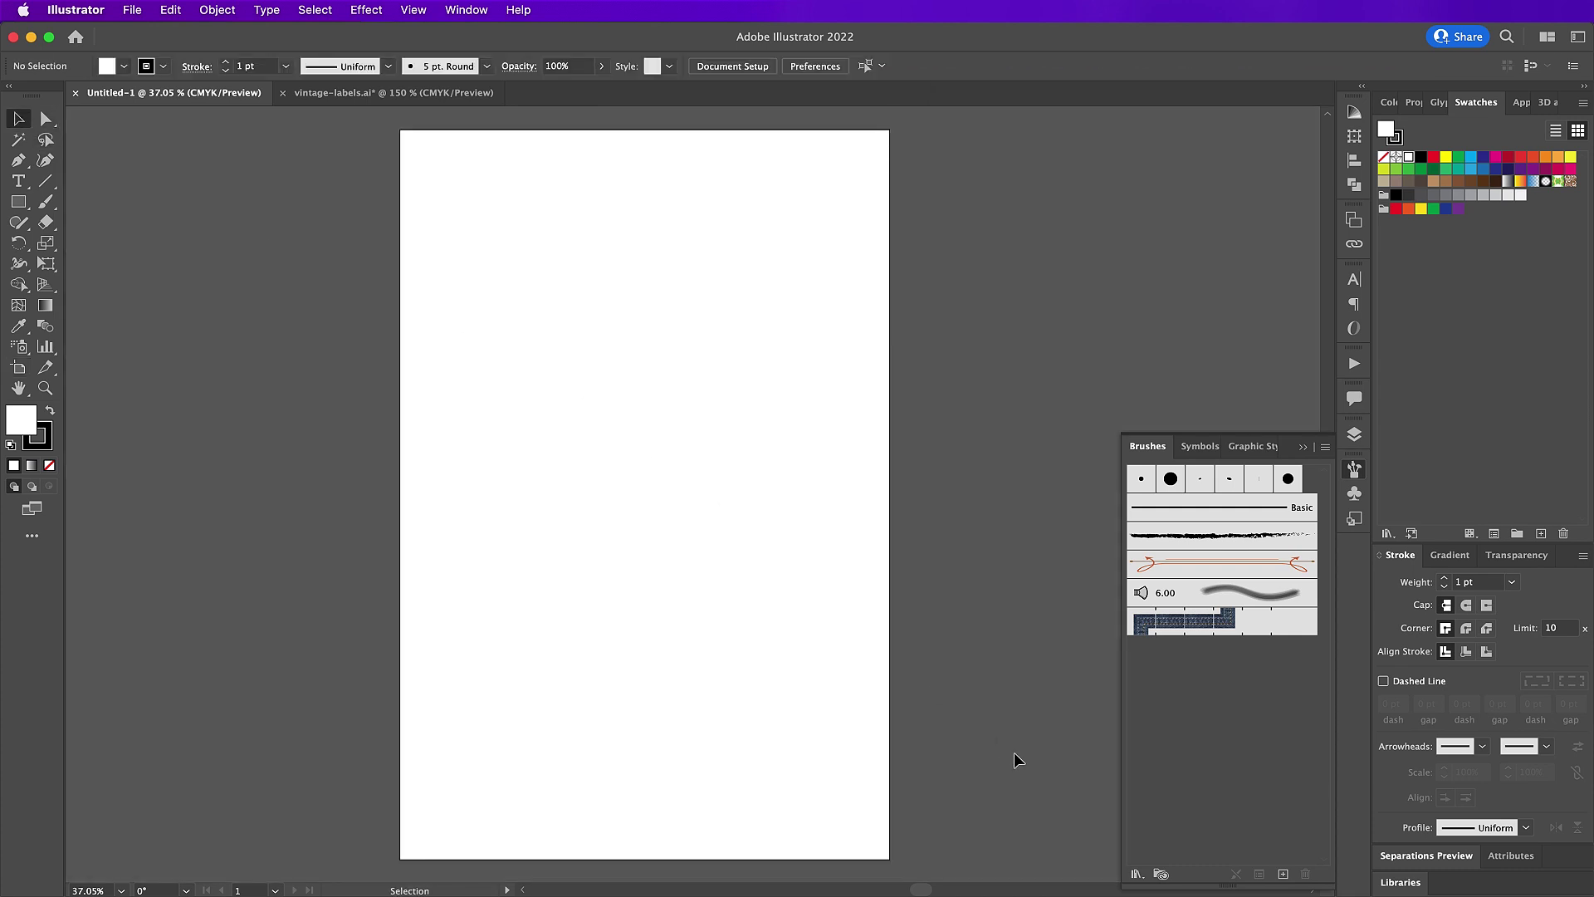
# - Float the Brushes collection beside the artboard and shorten it to fit its brushes
pyautogui.moveTo(1354, 469); pyautogui.dragTo(1128, 249)
pyautogui.click(1129, 249)
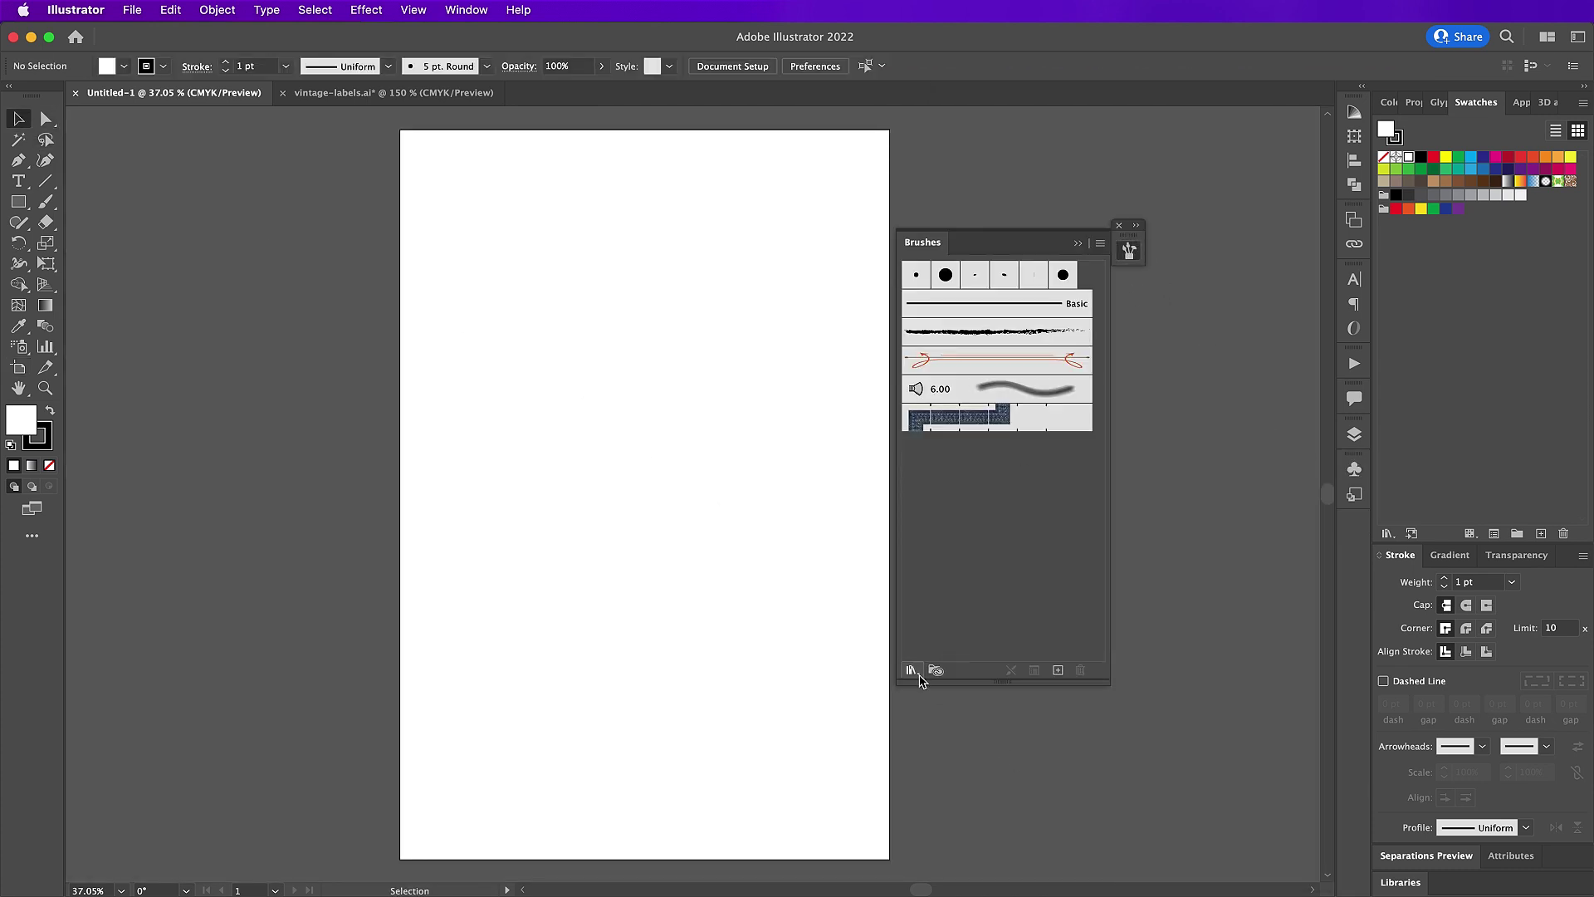
pyautogui.moveTo(1003, 681)
pyautogui.mouseDown()
pyautogui.moveTo(1030, 488)
pyautogui.moveTo(1005, 477)
pyautogui.mouseUp()
# - Load the glitters-vector-brushes.ai brush library and group it together with the floating Brushes collection
pyautogui.click(911, 464)
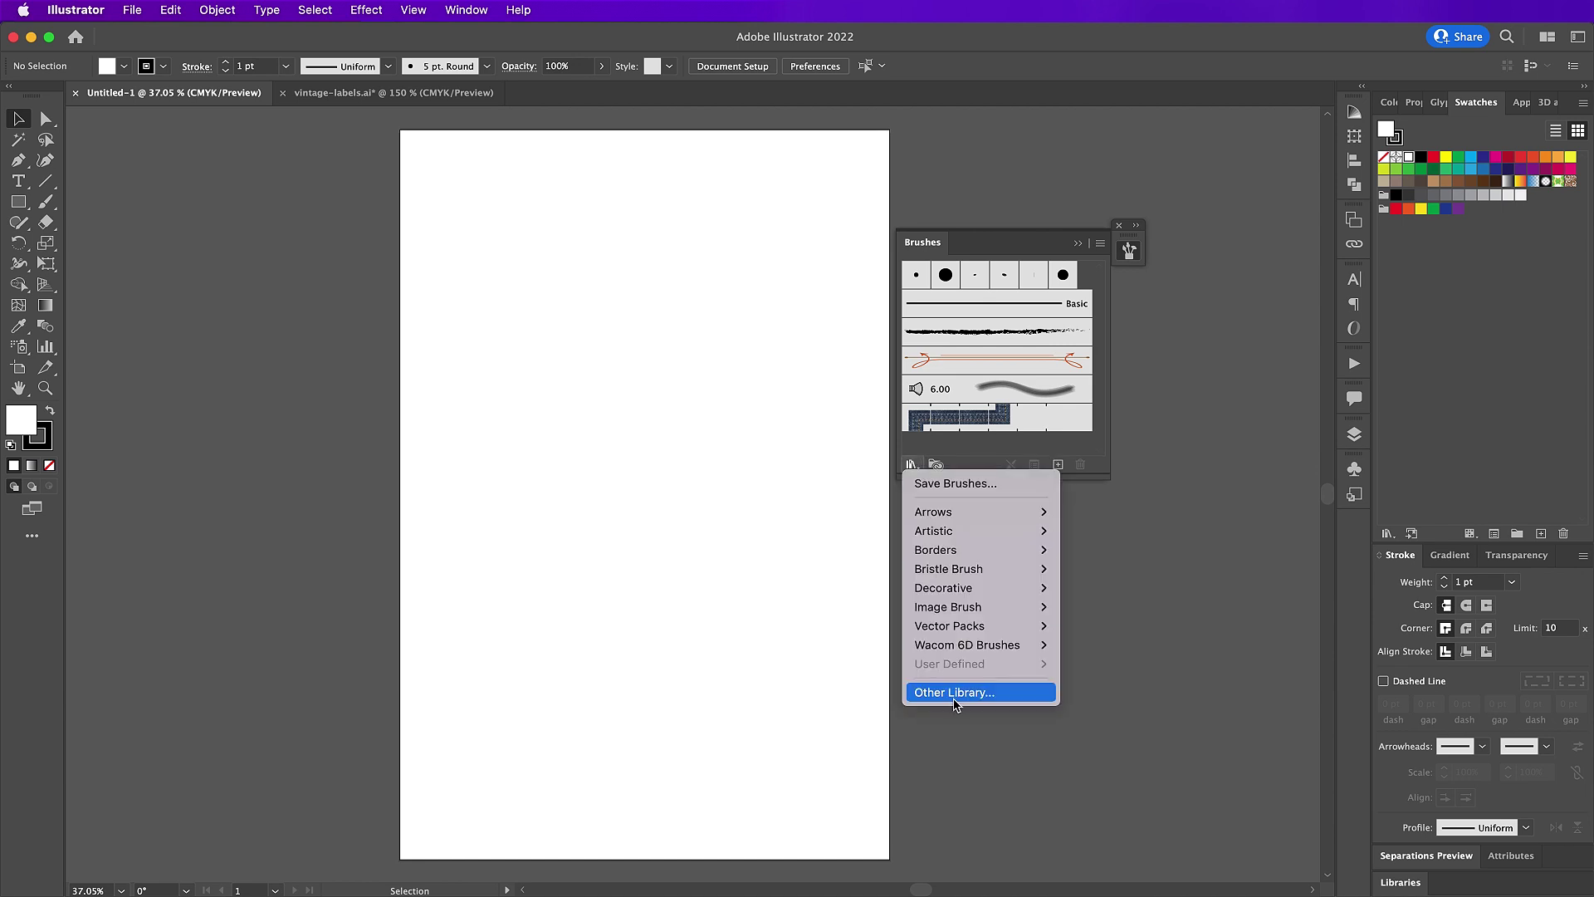
pyautogui.click(954, 694)
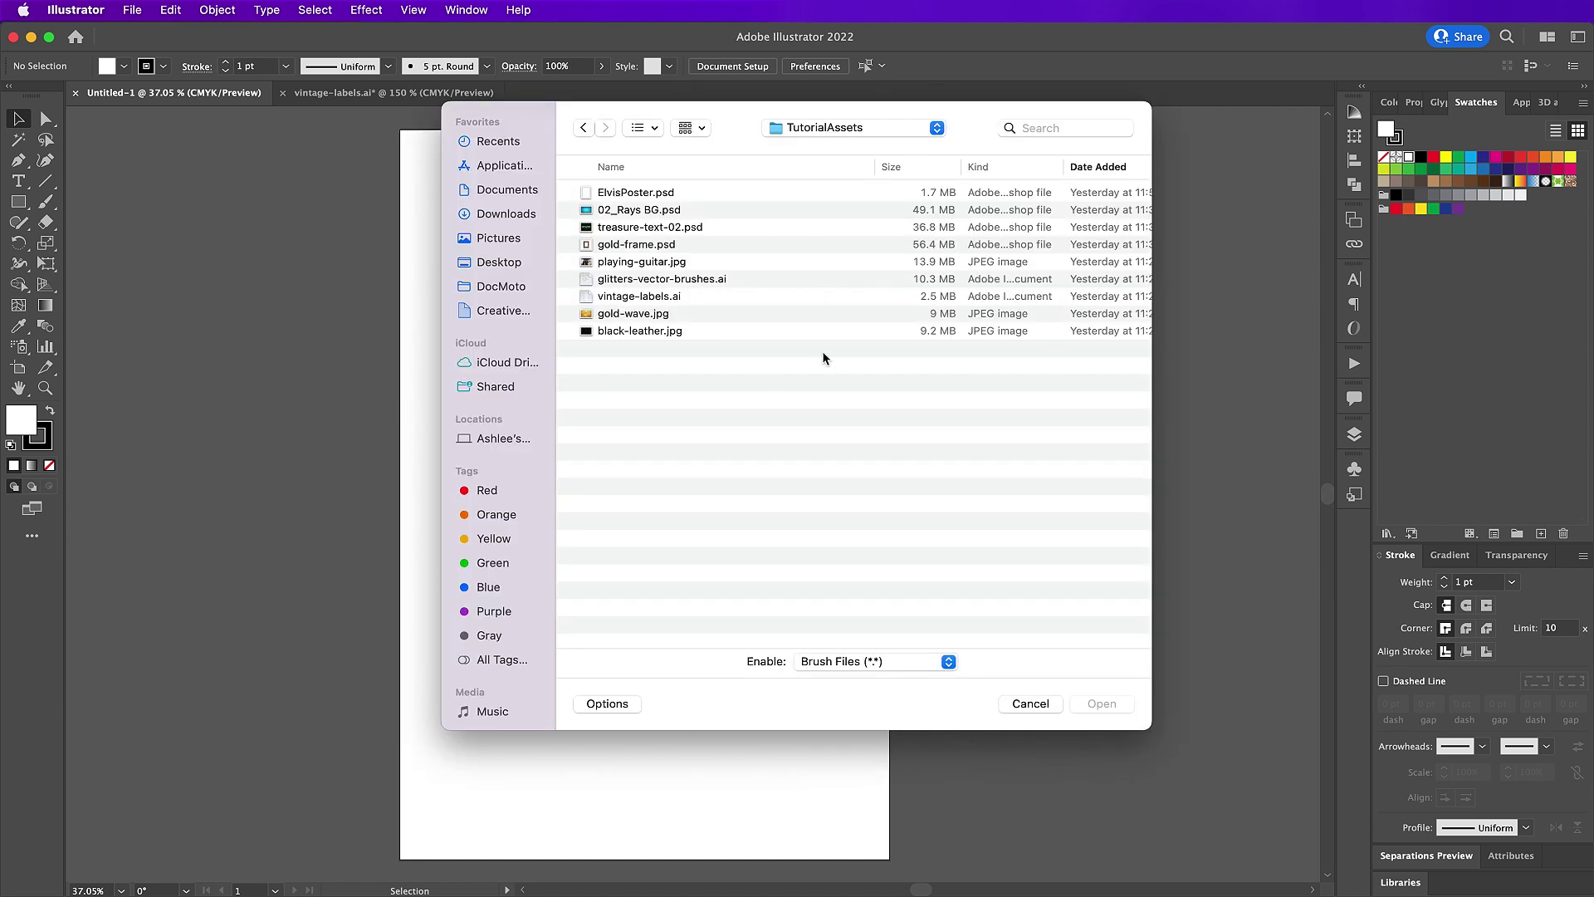
pyautogui.click(690, 281)
pyautogui.click(1102, 704)
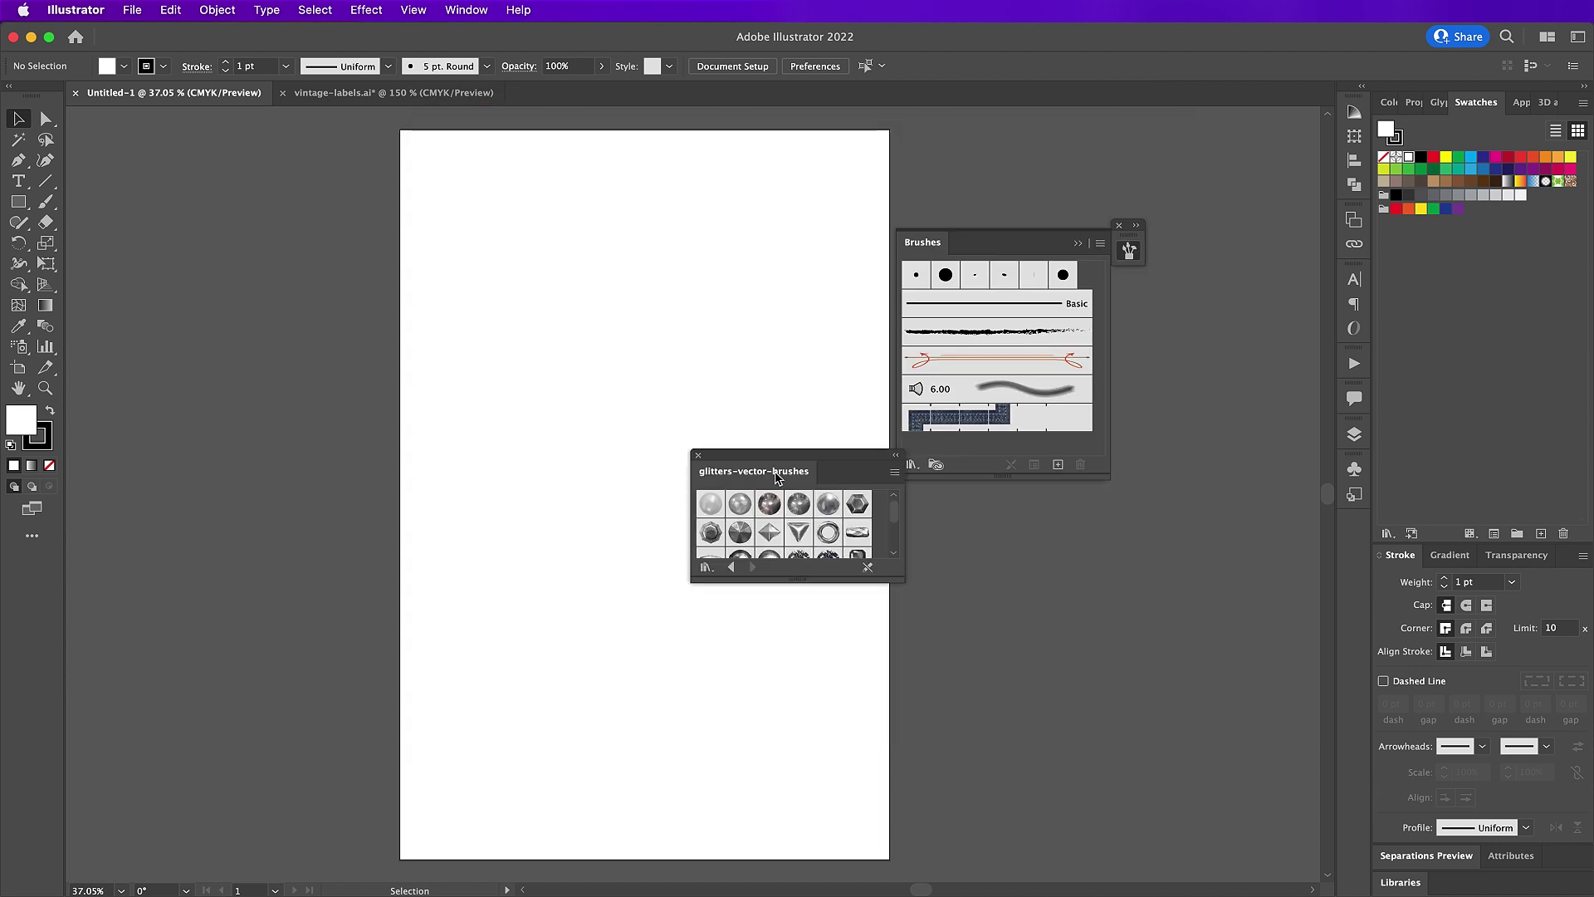
pyautogui.moveTo(777, 477)
pyautogui.mouseDown()
pyautogui.moveTo(1036, 207)
pyautogui.moveTo(992, 242)
pyautogui.mouseUp()
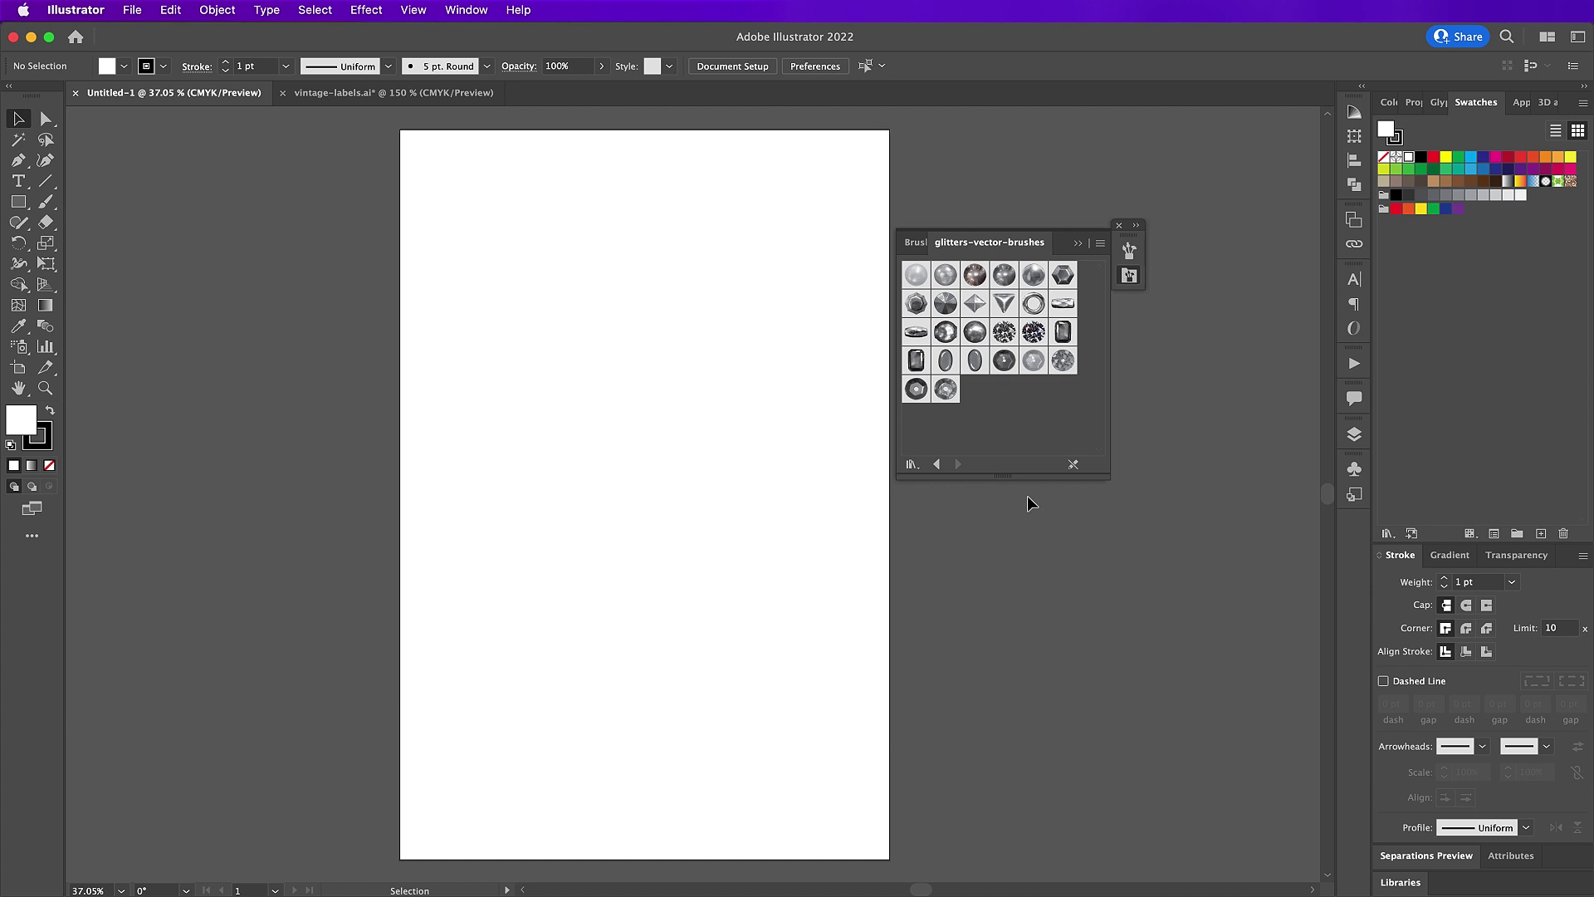
# - Draw a slightly slanted straight path about 6.4 in long across the artboard with the Pen tool
pyautogui.click(13, 165)
pyautogui.click(761, 550)
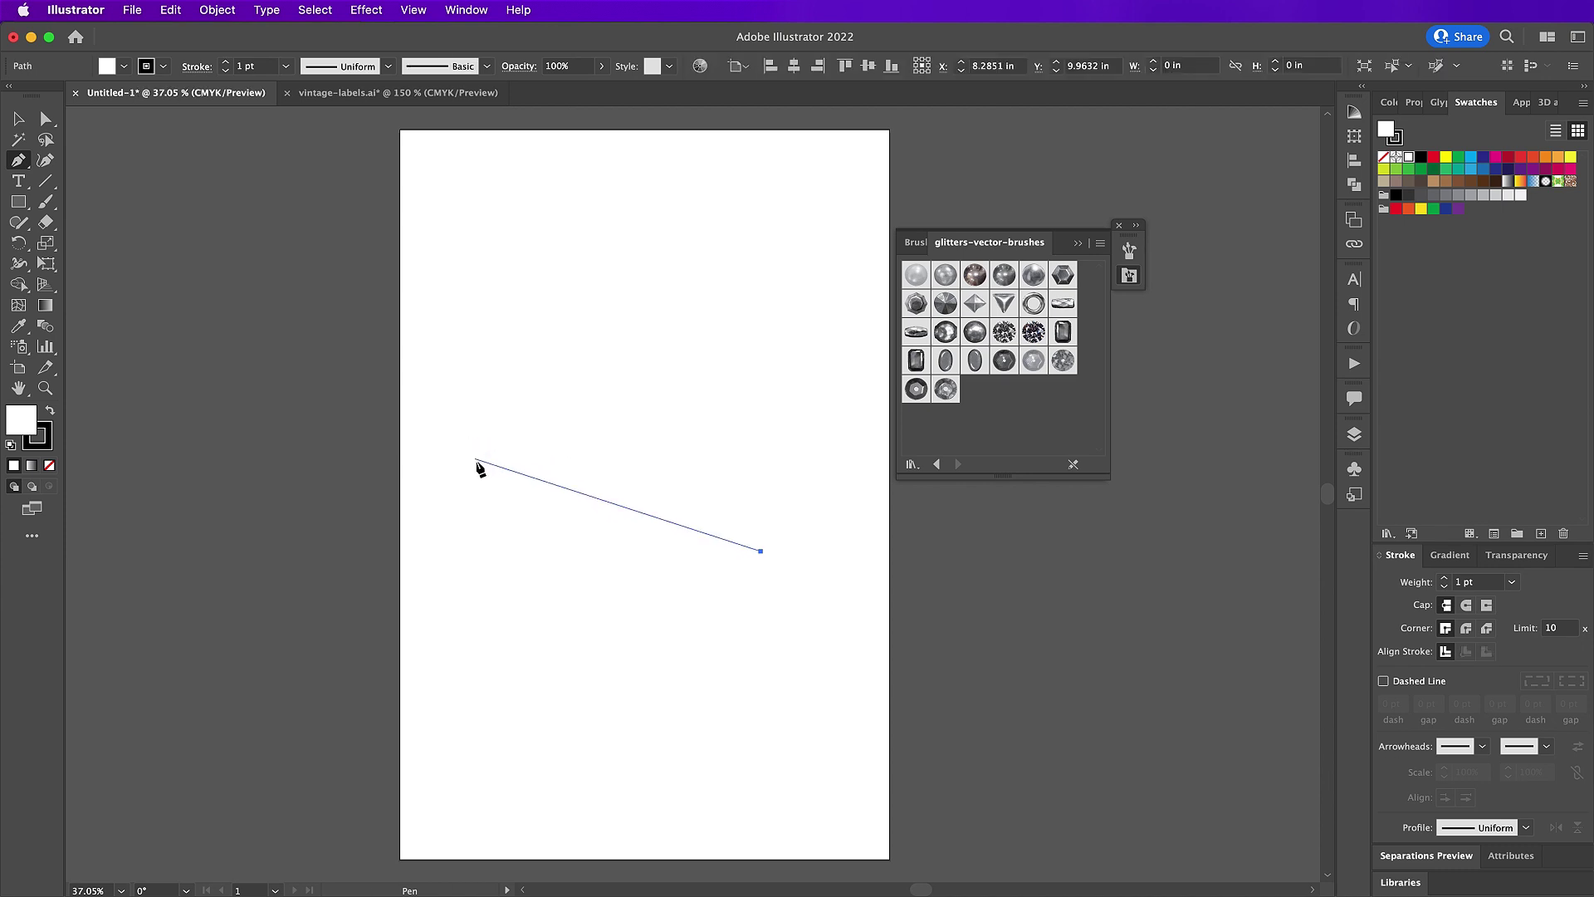
pyautogui.click(485, 506)
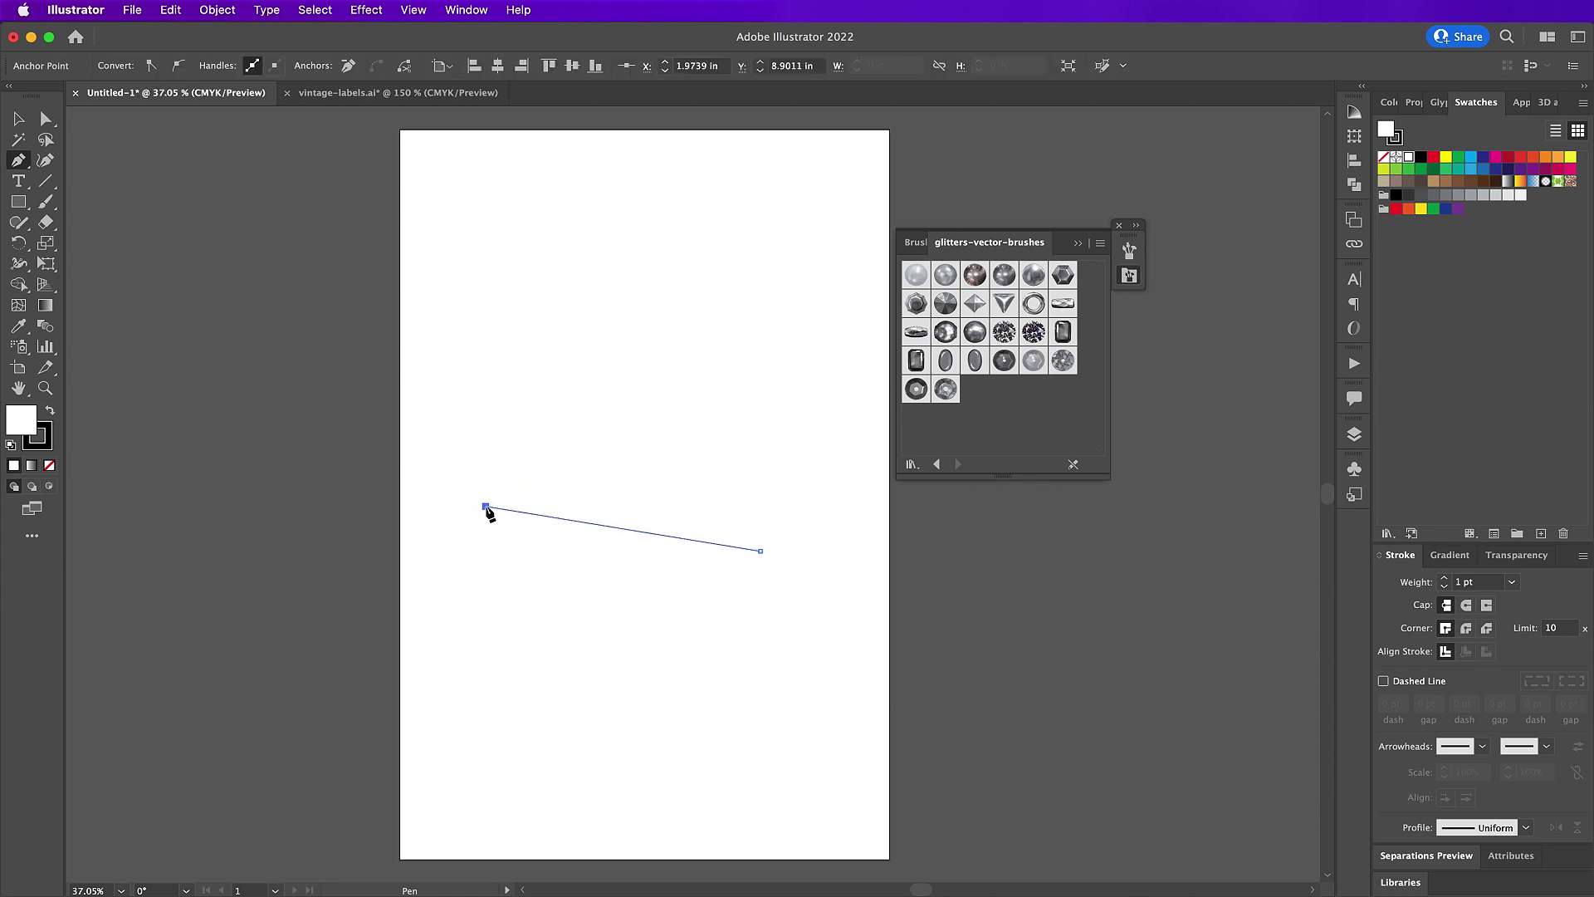
# - Remove the path's fill and set its stroke colour to b28536
pyautogui.click(49, 465)
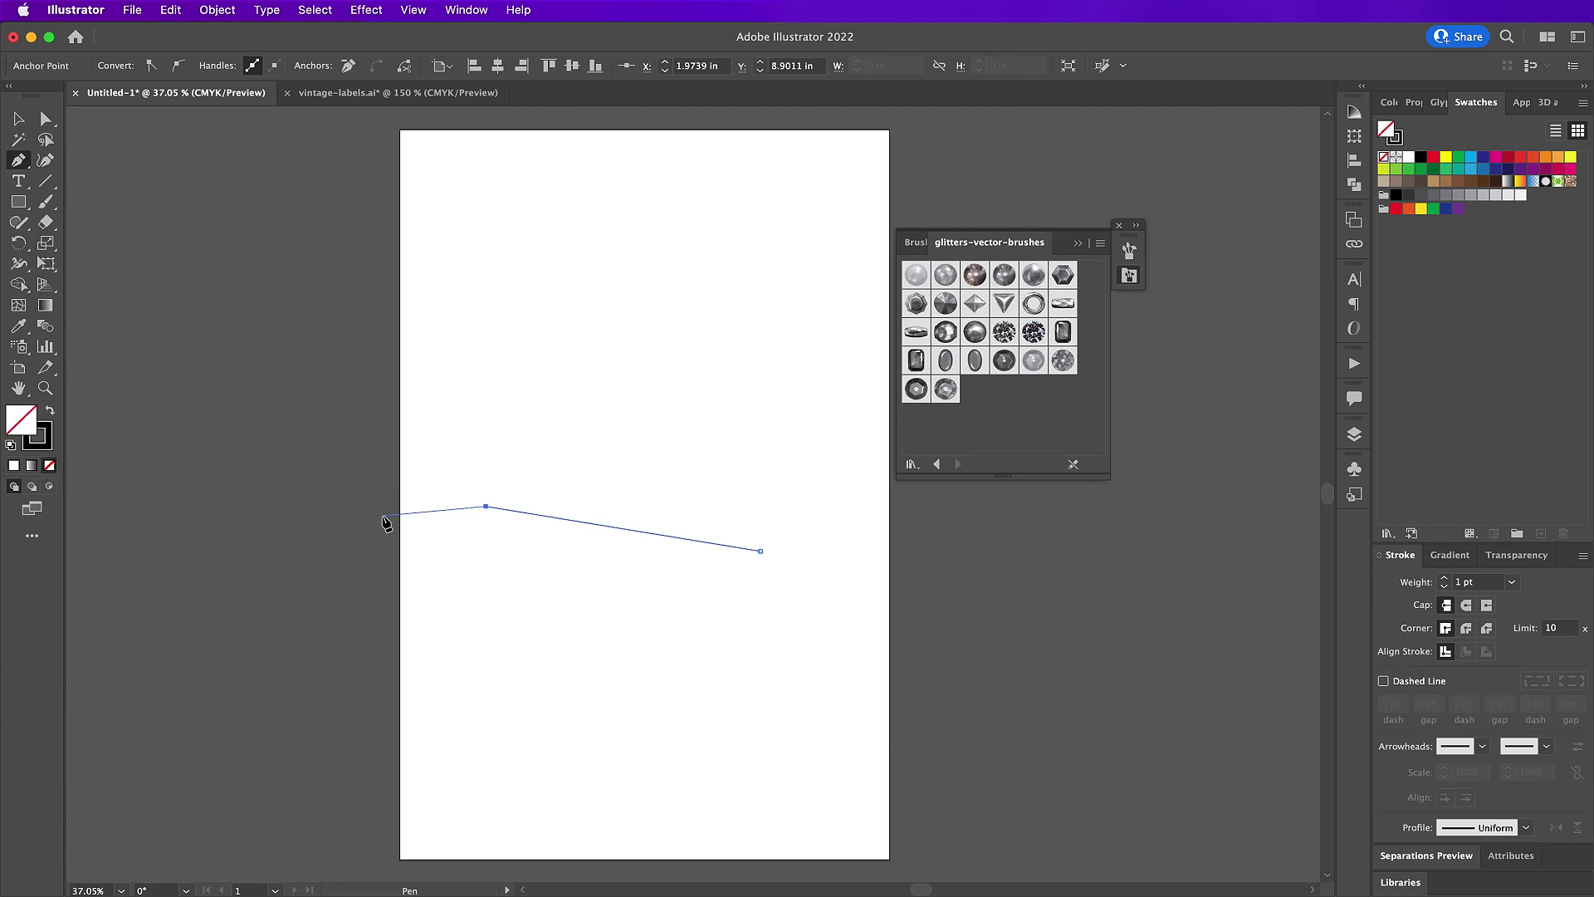
pyautogui.doubleClick(37, 435)
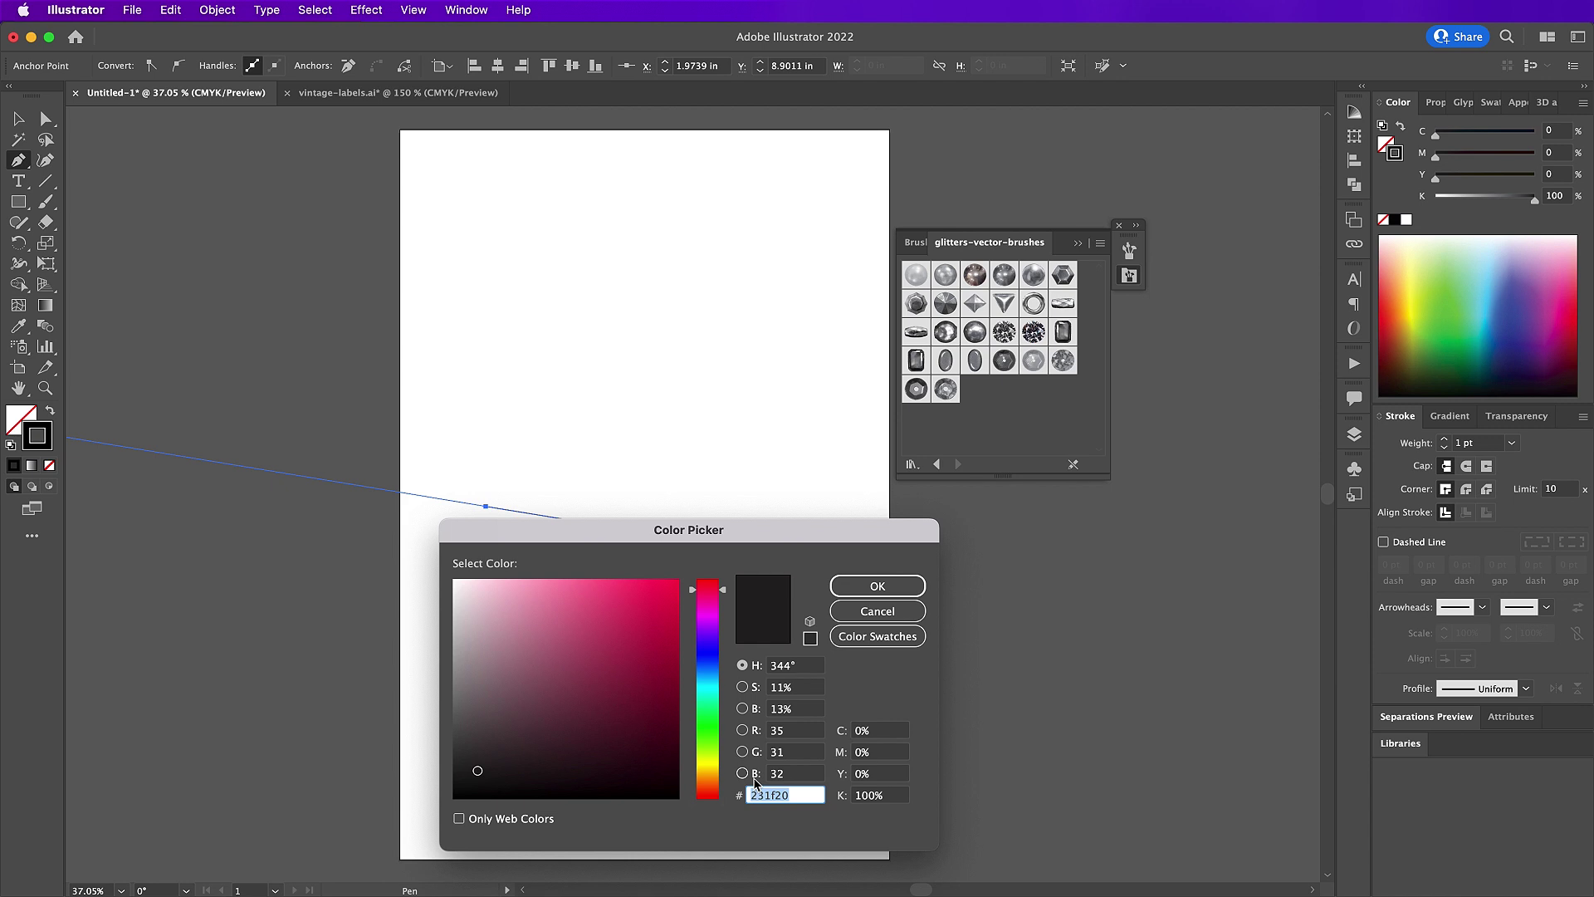
pyautogui.write('b28536')
pyautogui.press('Return')
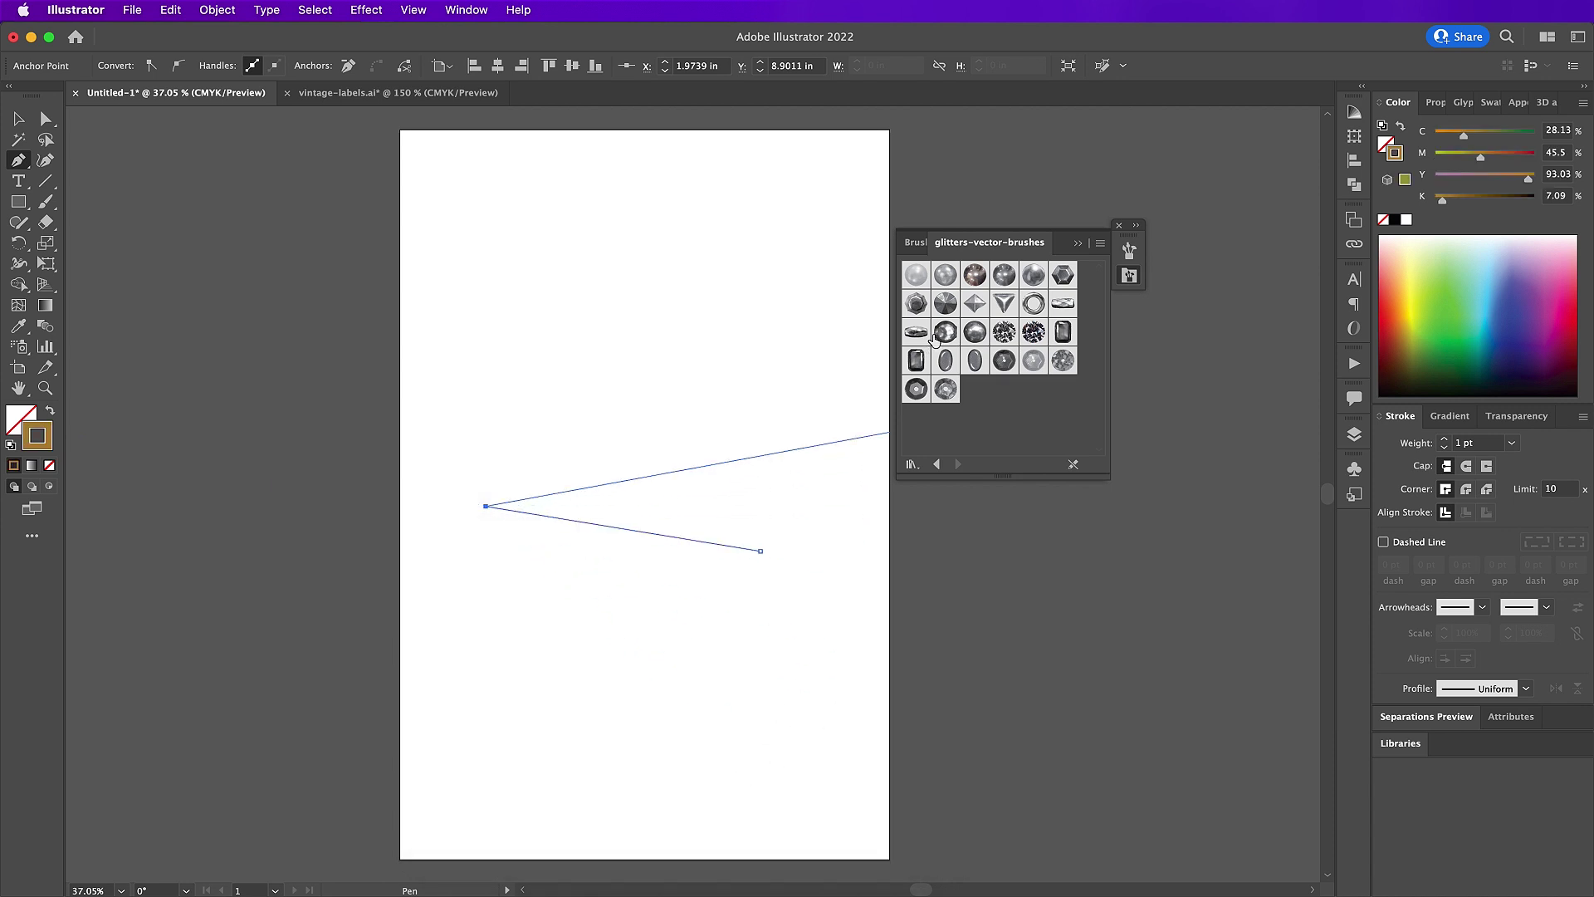
# - Apply the diamond-shaped glitter brush to the path and set its stroke weight to 0.5 pt
pyautogui.click(975, 304)
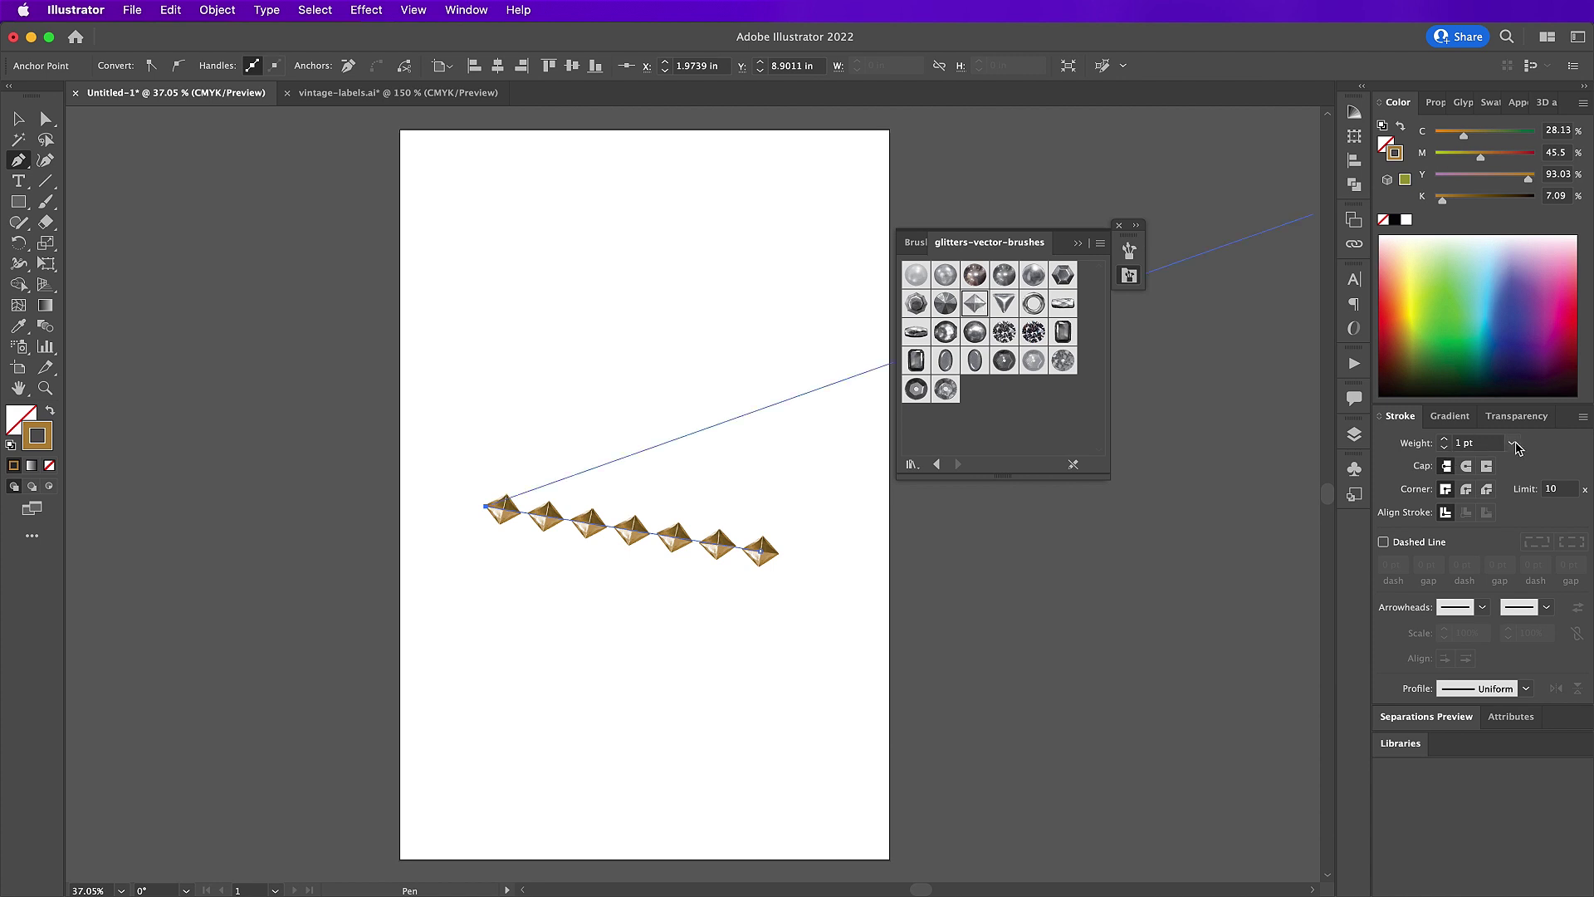
pyautogui.click(1511, 442)
pyautogui.click(1535, 489)
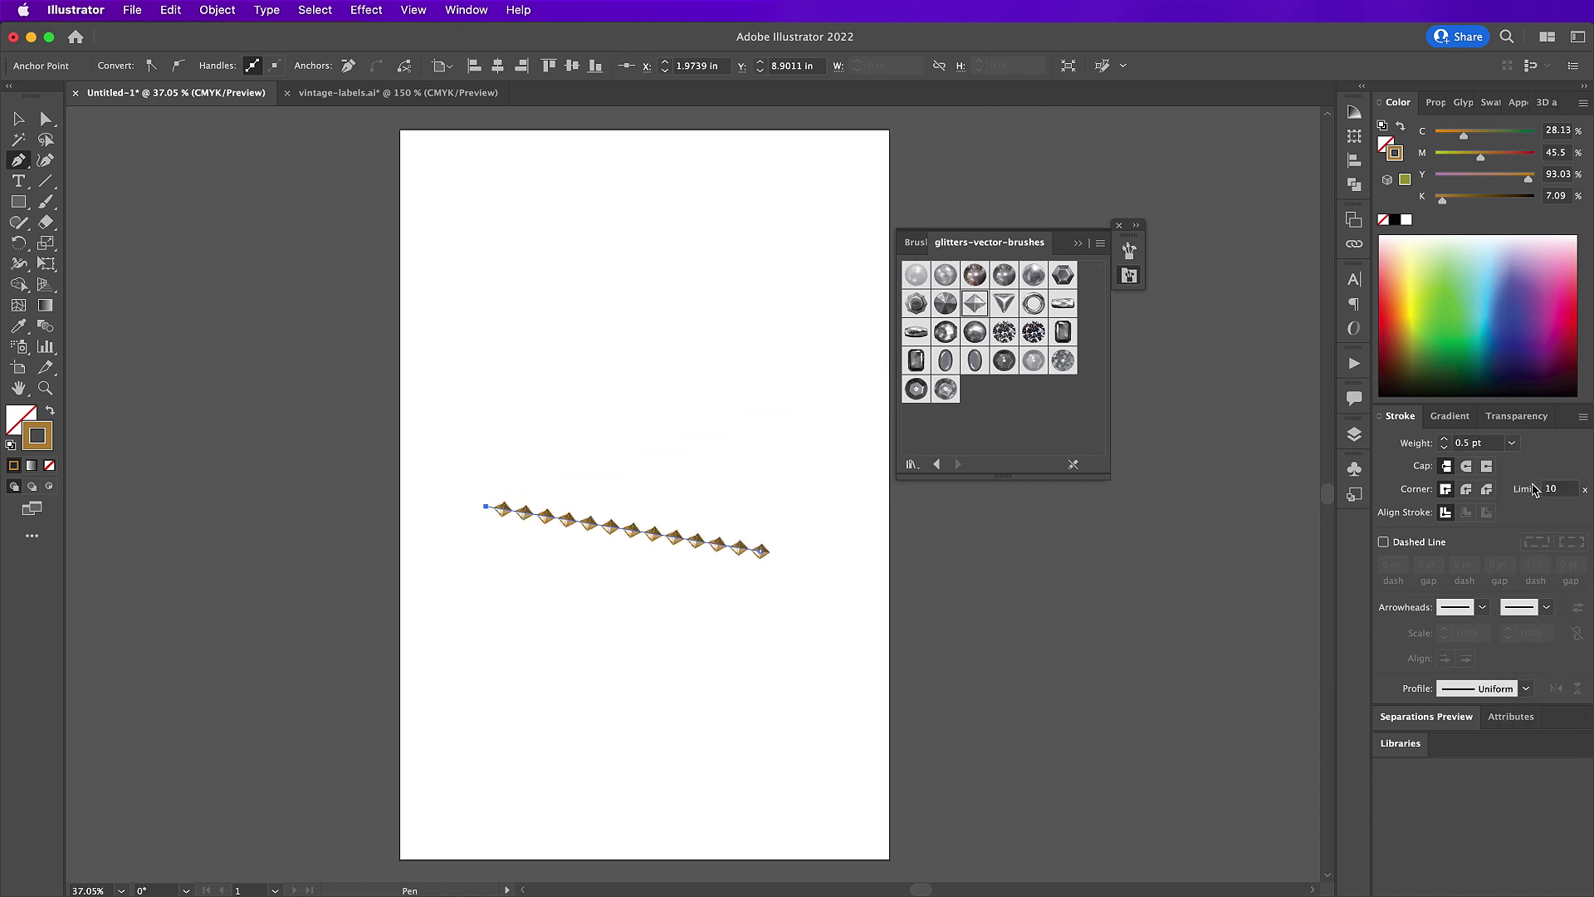
pyautogui.click(1511, 443)
pyautogui.click(1532, 465)
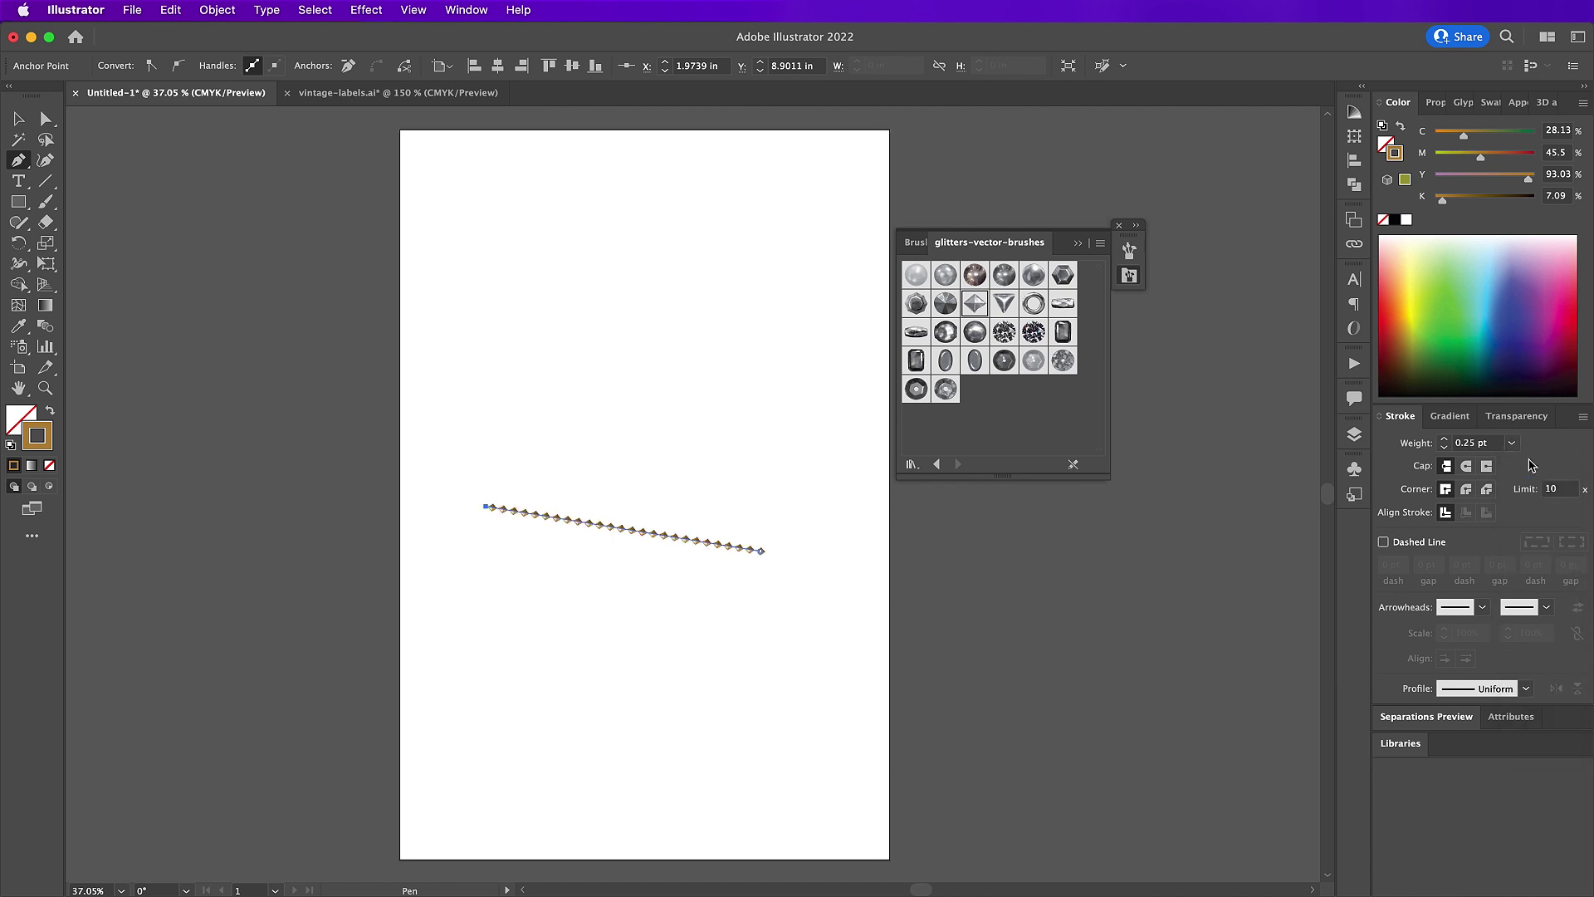
pyautogui.click(1511, 442)
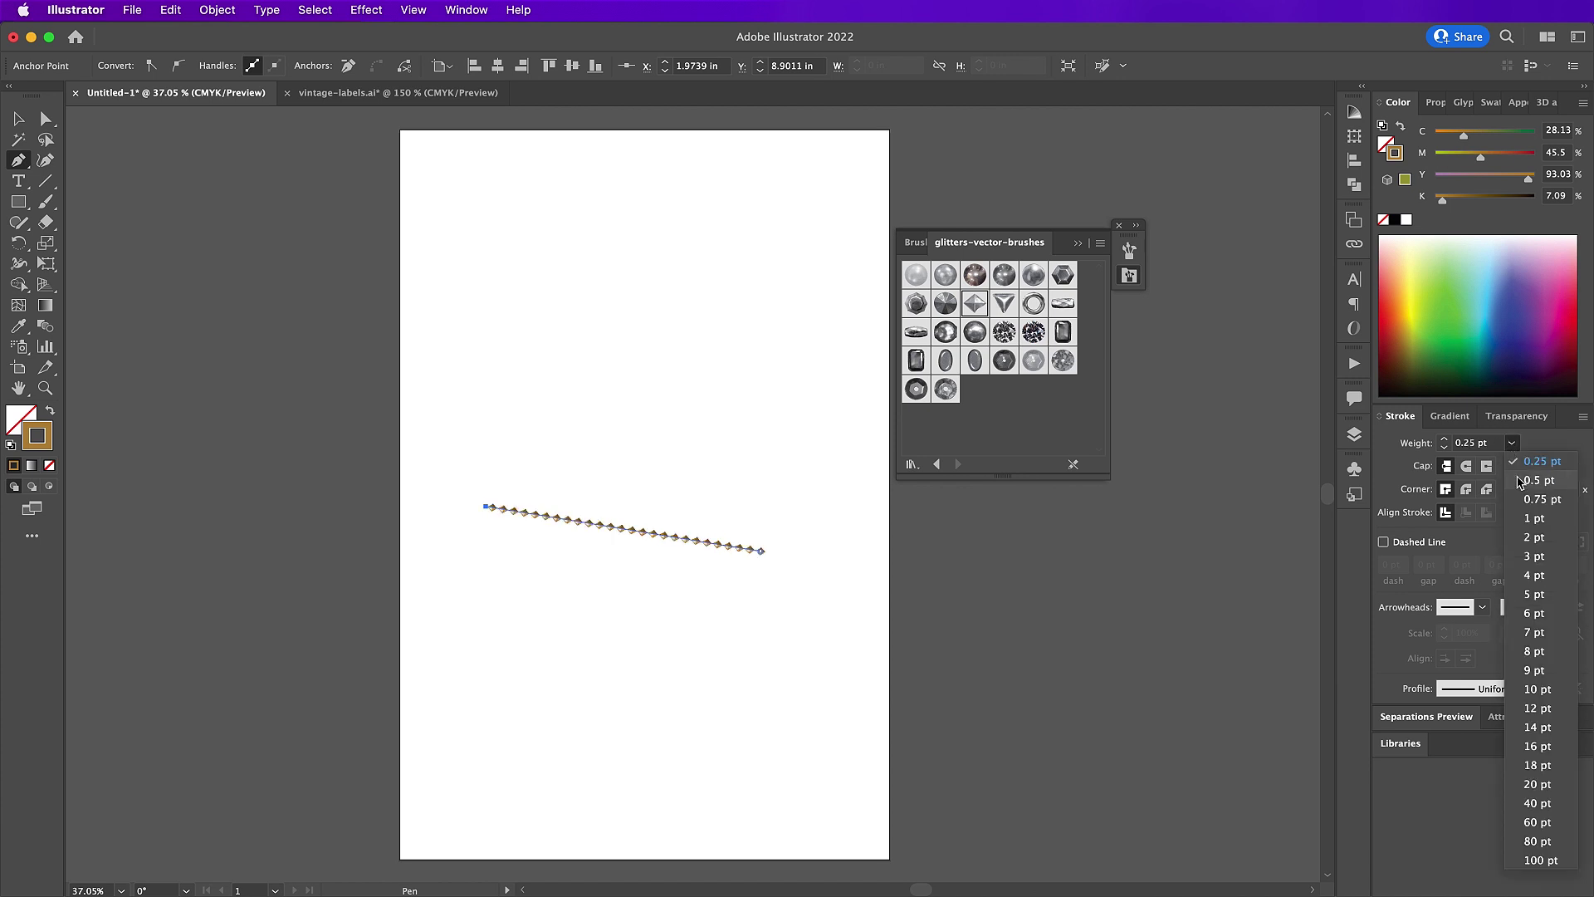
pyautogui.click(1519, 483)
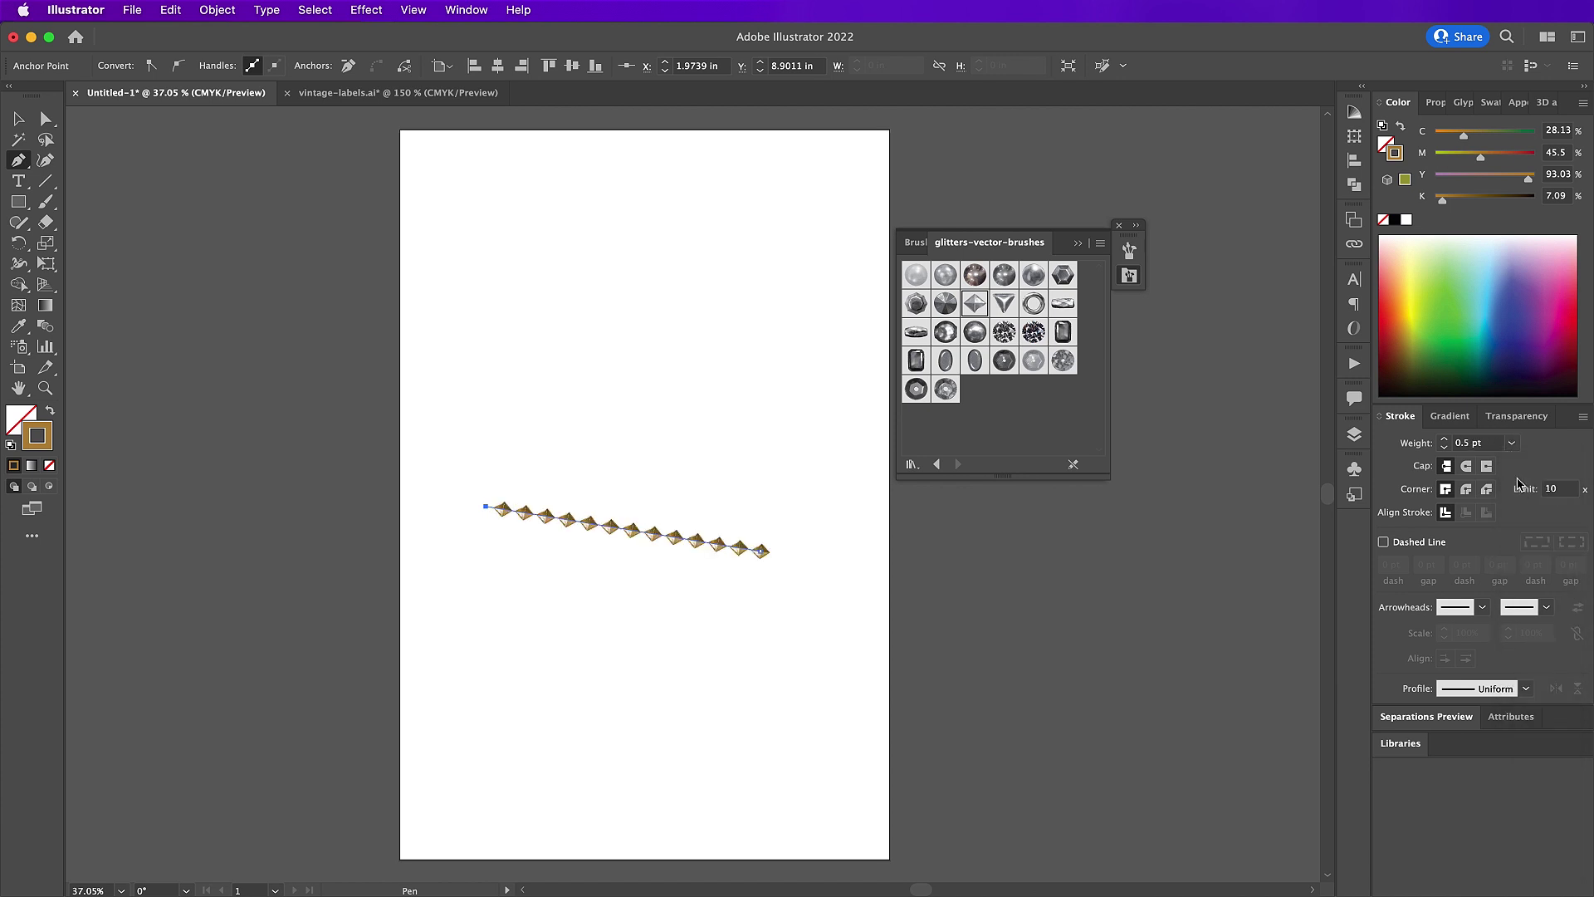
pyautogui.press('v')
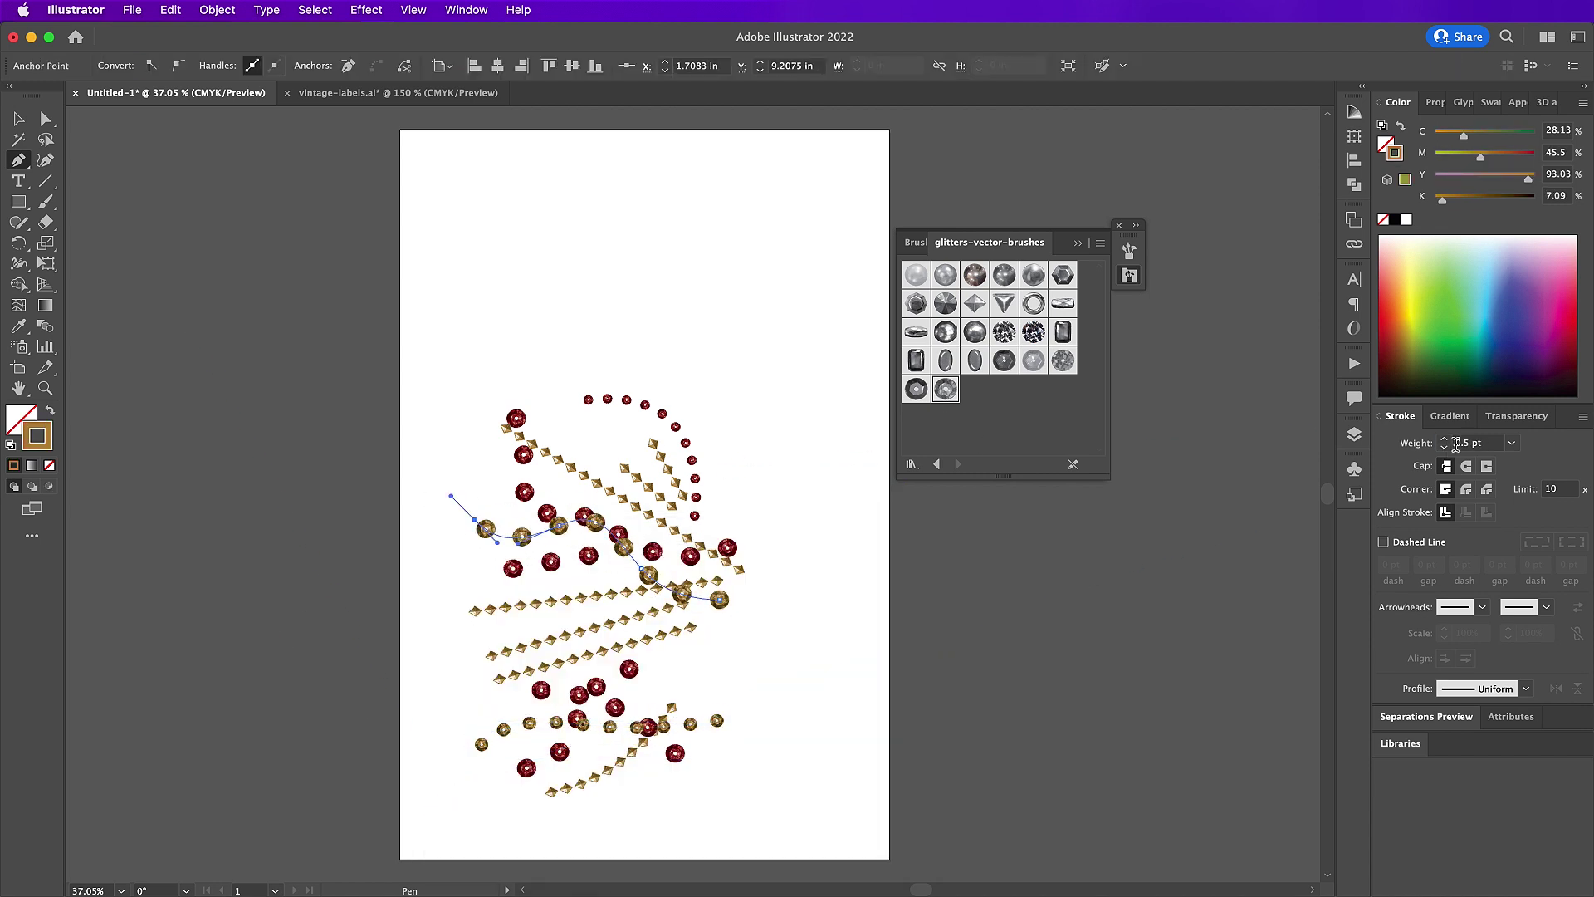
# - Copy all the bead strokes, switch to Photoshop and paste them into ElvisPoster.psd as a Smart Object
pyautogui.press('v')
pyautogui.moveTo(775, 801); pyautogui.dragTo(445, 354)
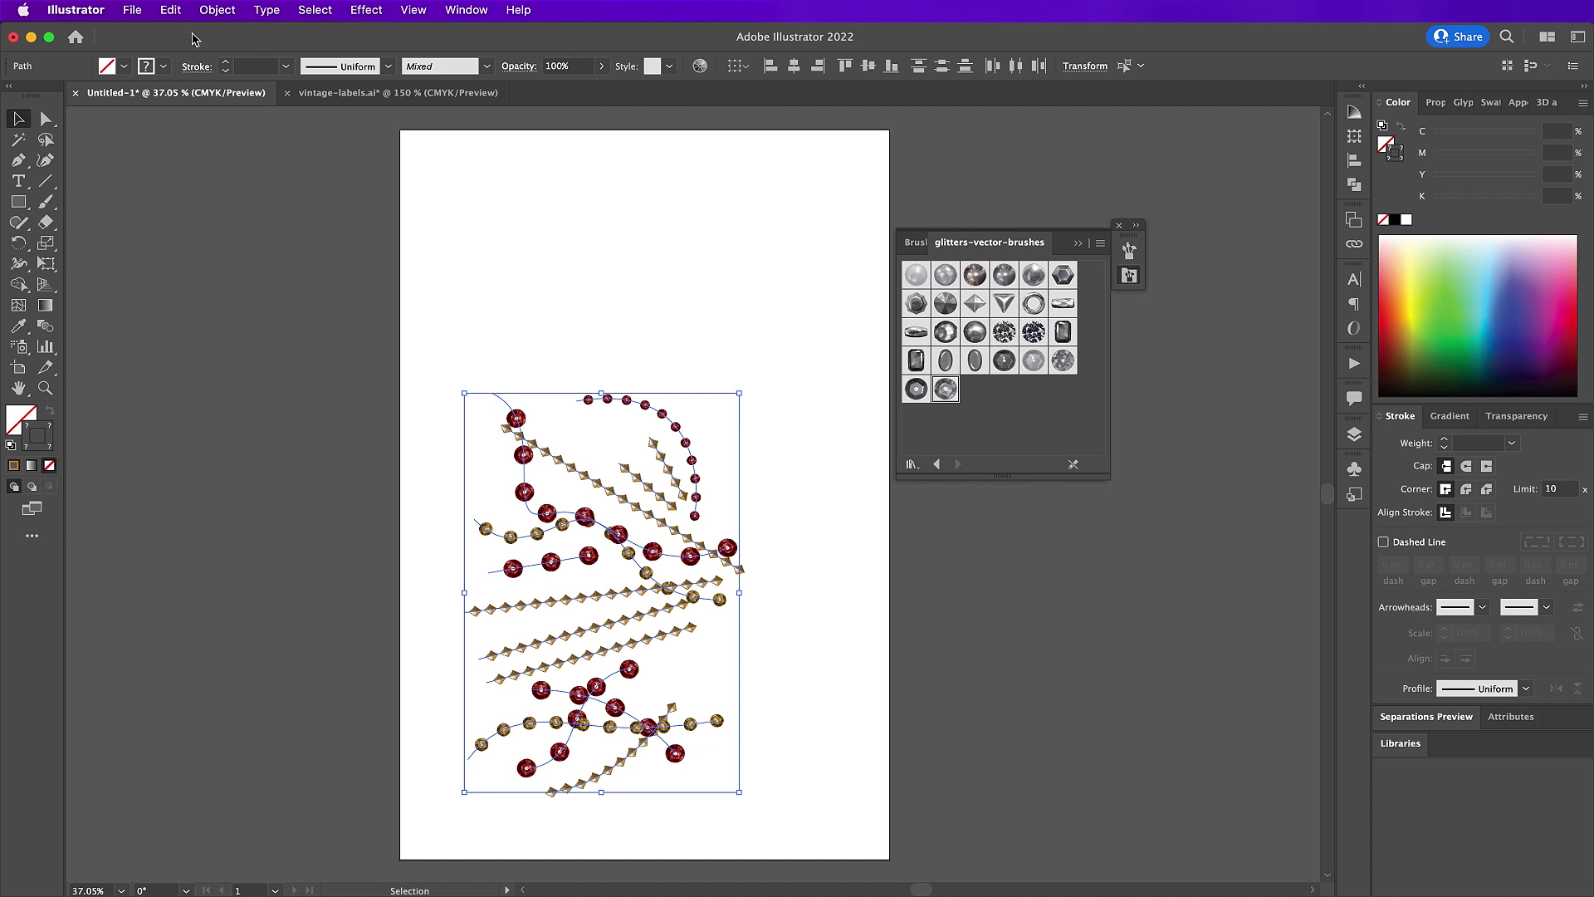
pyautogui.click(171, 10)
pyautogui.click(196, 100)
pyautogui.click(844, 894)
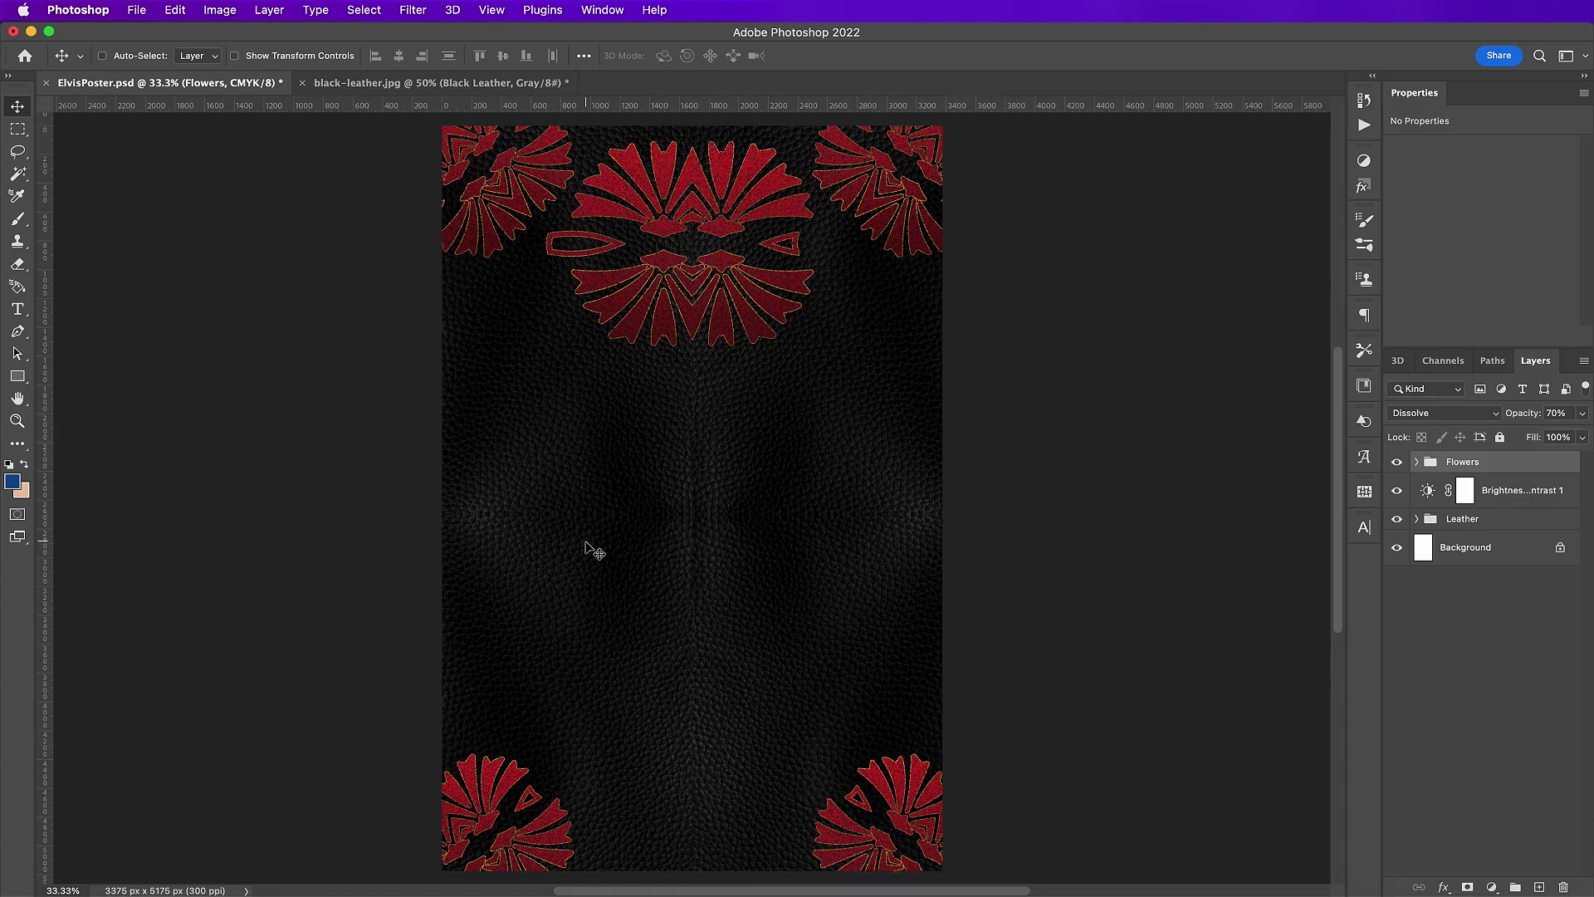
pyautogui.press('super+v')
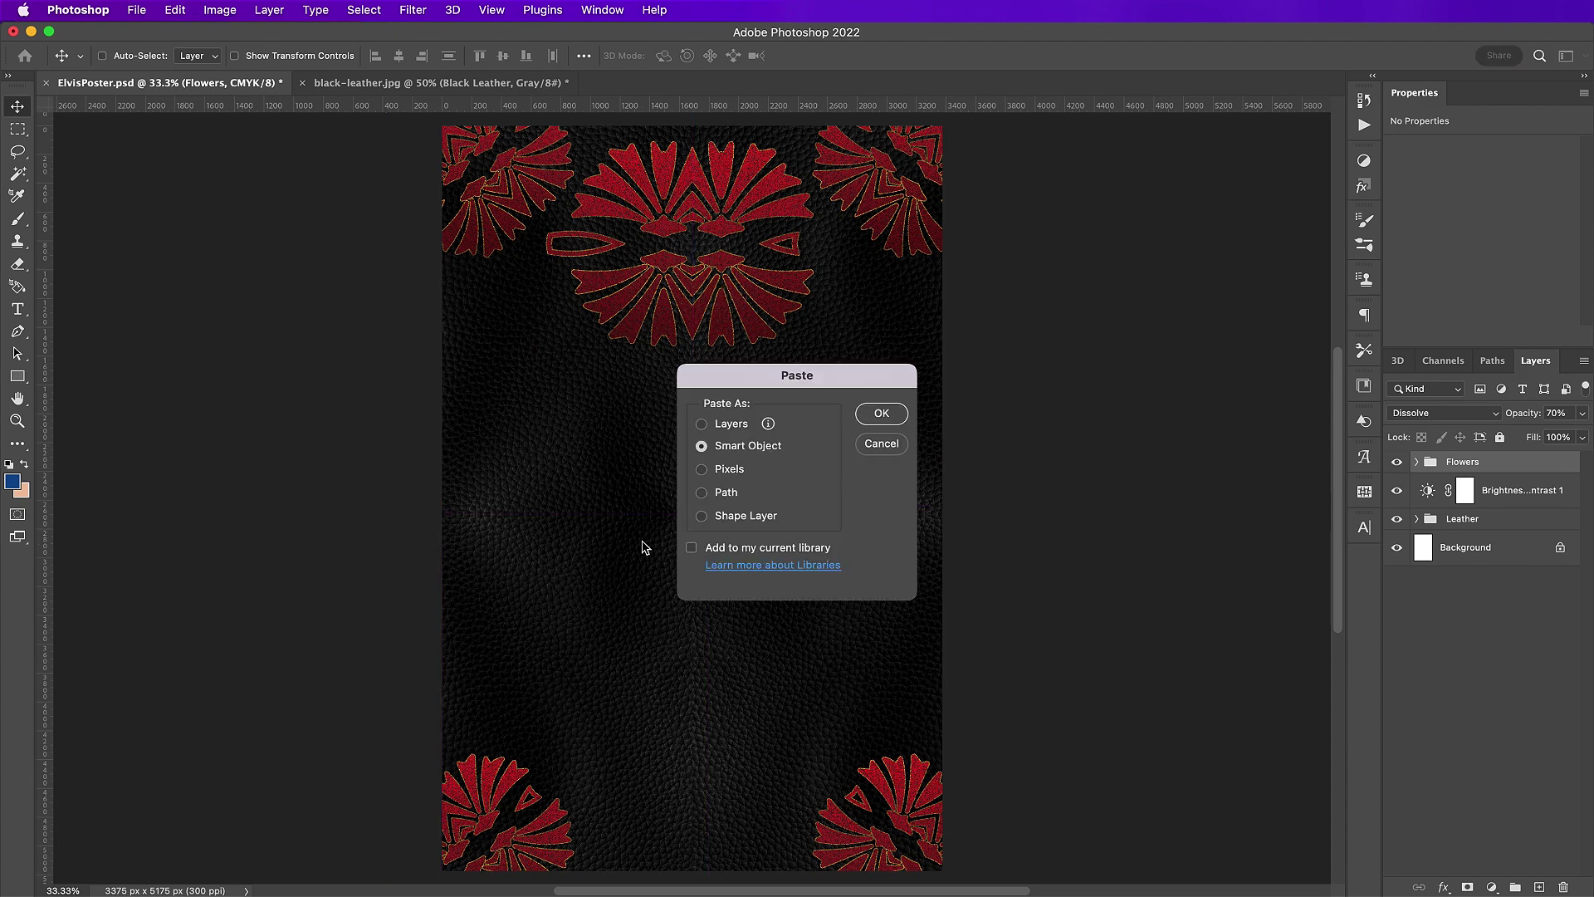
pyautogui.click(881, 413)
# - Scale the pasted beads to about 1771 by 2666 px and place them on the poster's left half, below the centre flower
pyautogui.moveTo(780, 547); pyautogui.dragTo(604, 636)
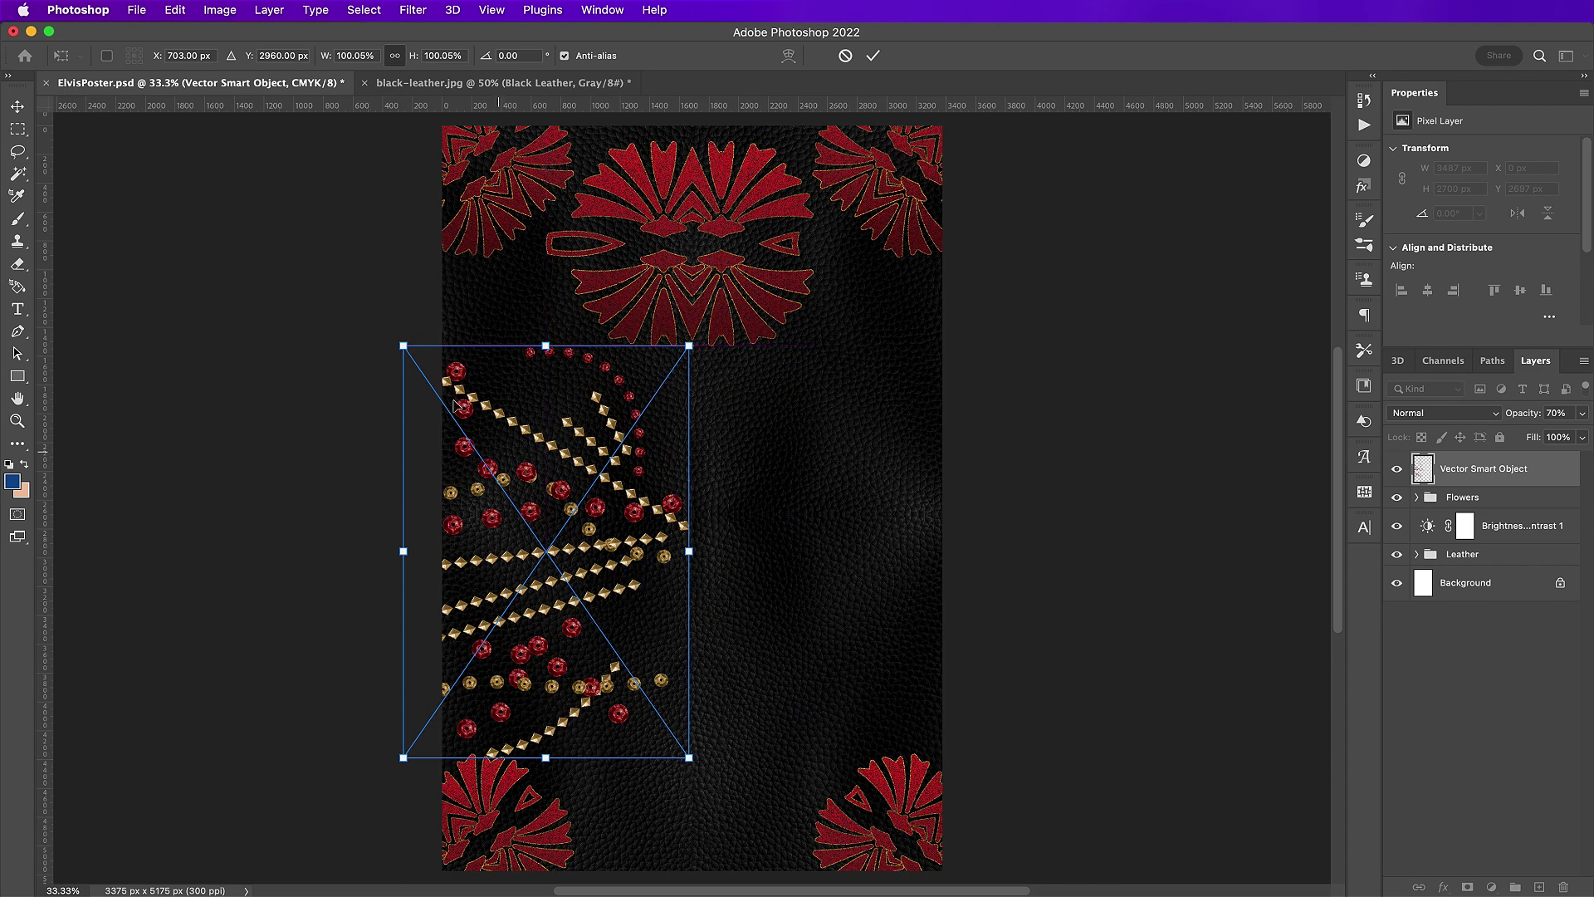
pyautogui.moveTo(400, 344); pyautogui.dragTo(458, 390)
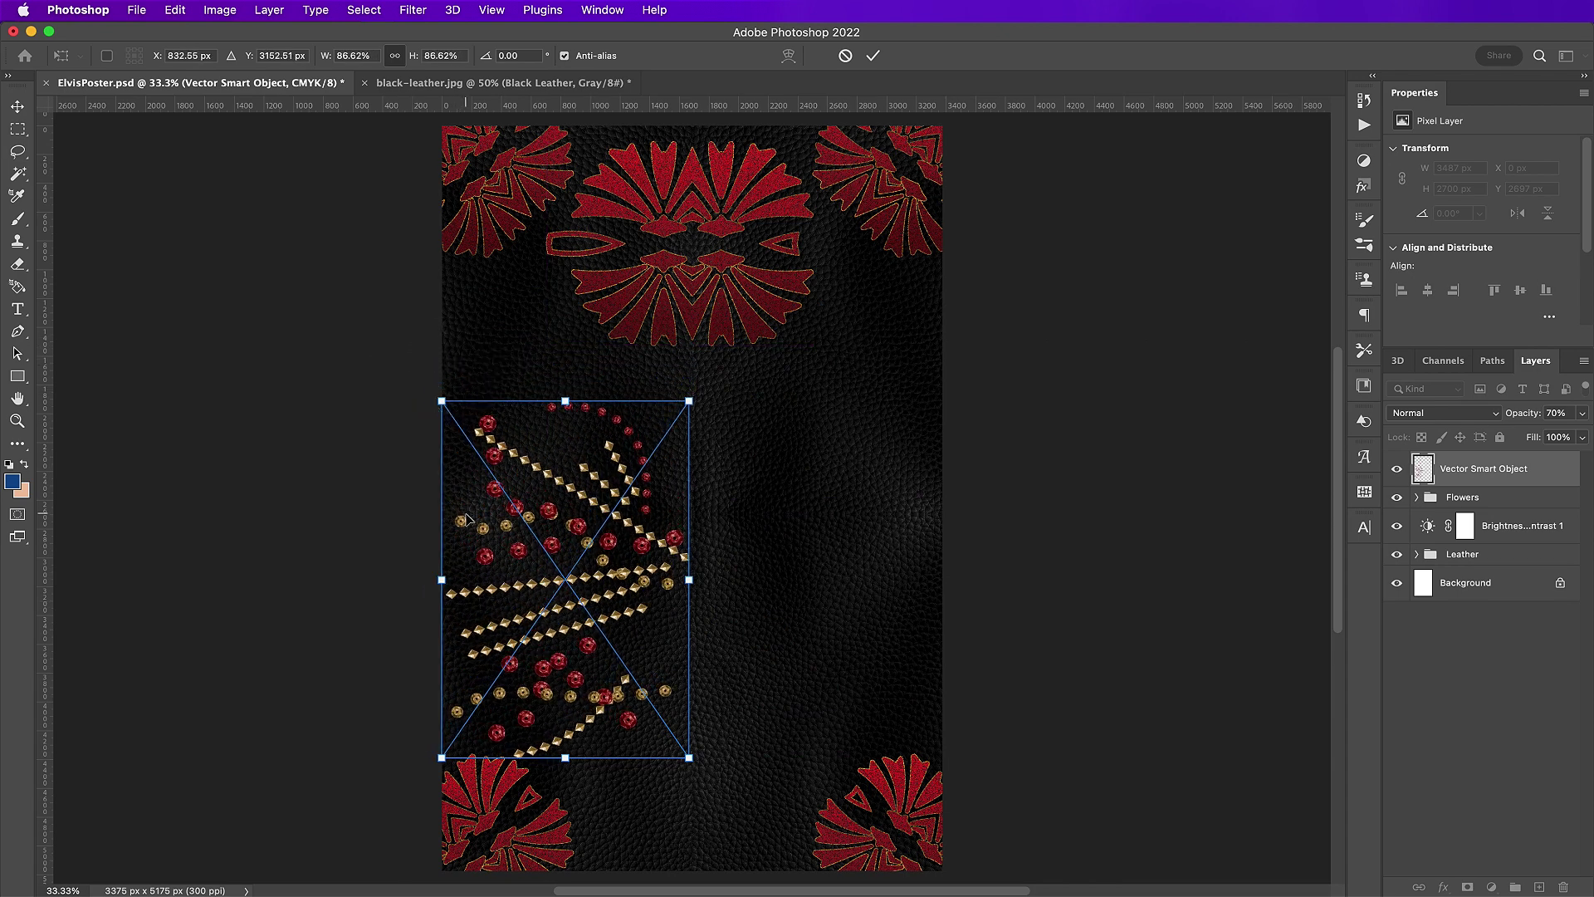
pyautogui.moveTo(469, 521); pyautogui.dragTo(459, 482)
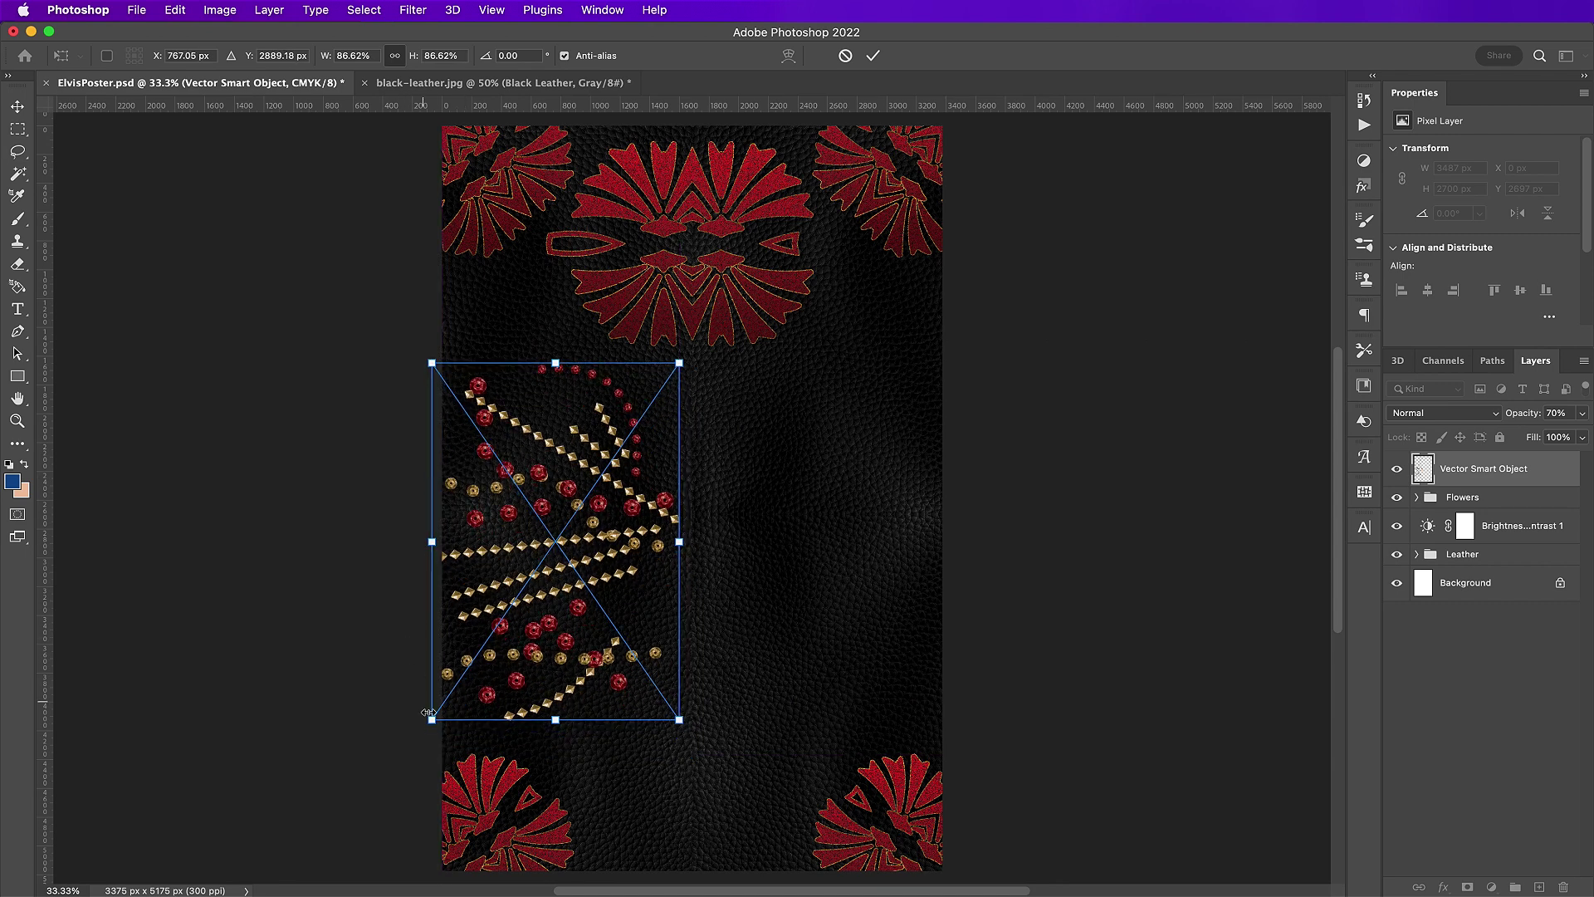
pyautogui.moveTo(561, 721); pyautogui.dragTo(556, 742)
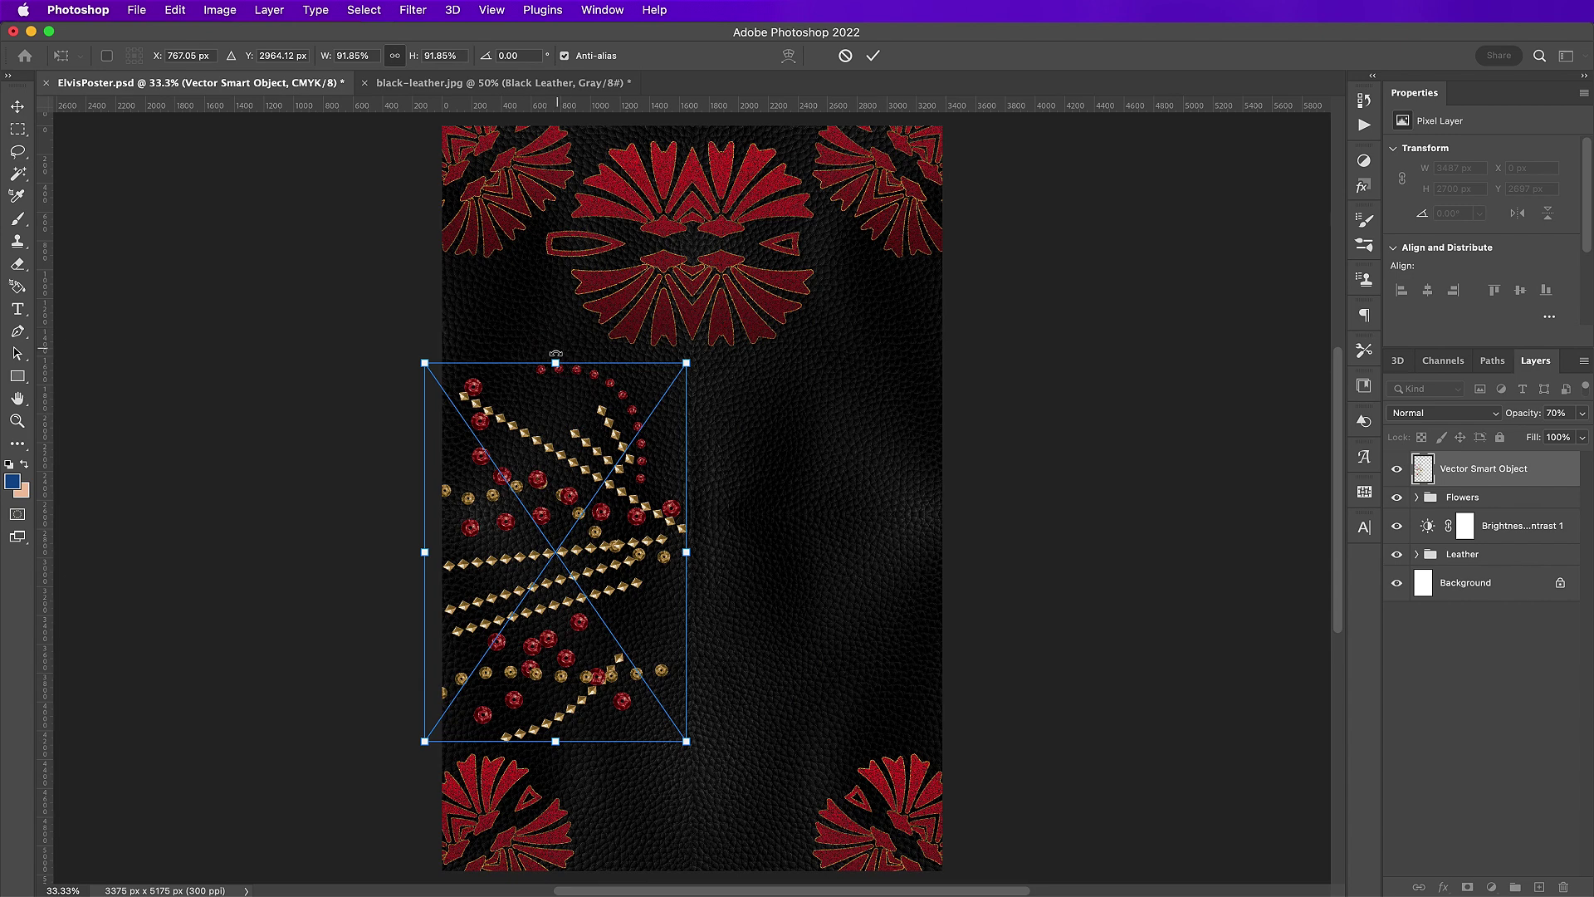
pyautogui.moveTo(553, 359)
pyautogui.mouseDown()
pyautogui.moveTo(551, 341)
pyautogui.moveTo(554, 356)
pyautogui.mouseUp()
pyautogui.moveTo(521, 420); pyautogui.dragTo(535, 426)
pyautogui.press('Return')
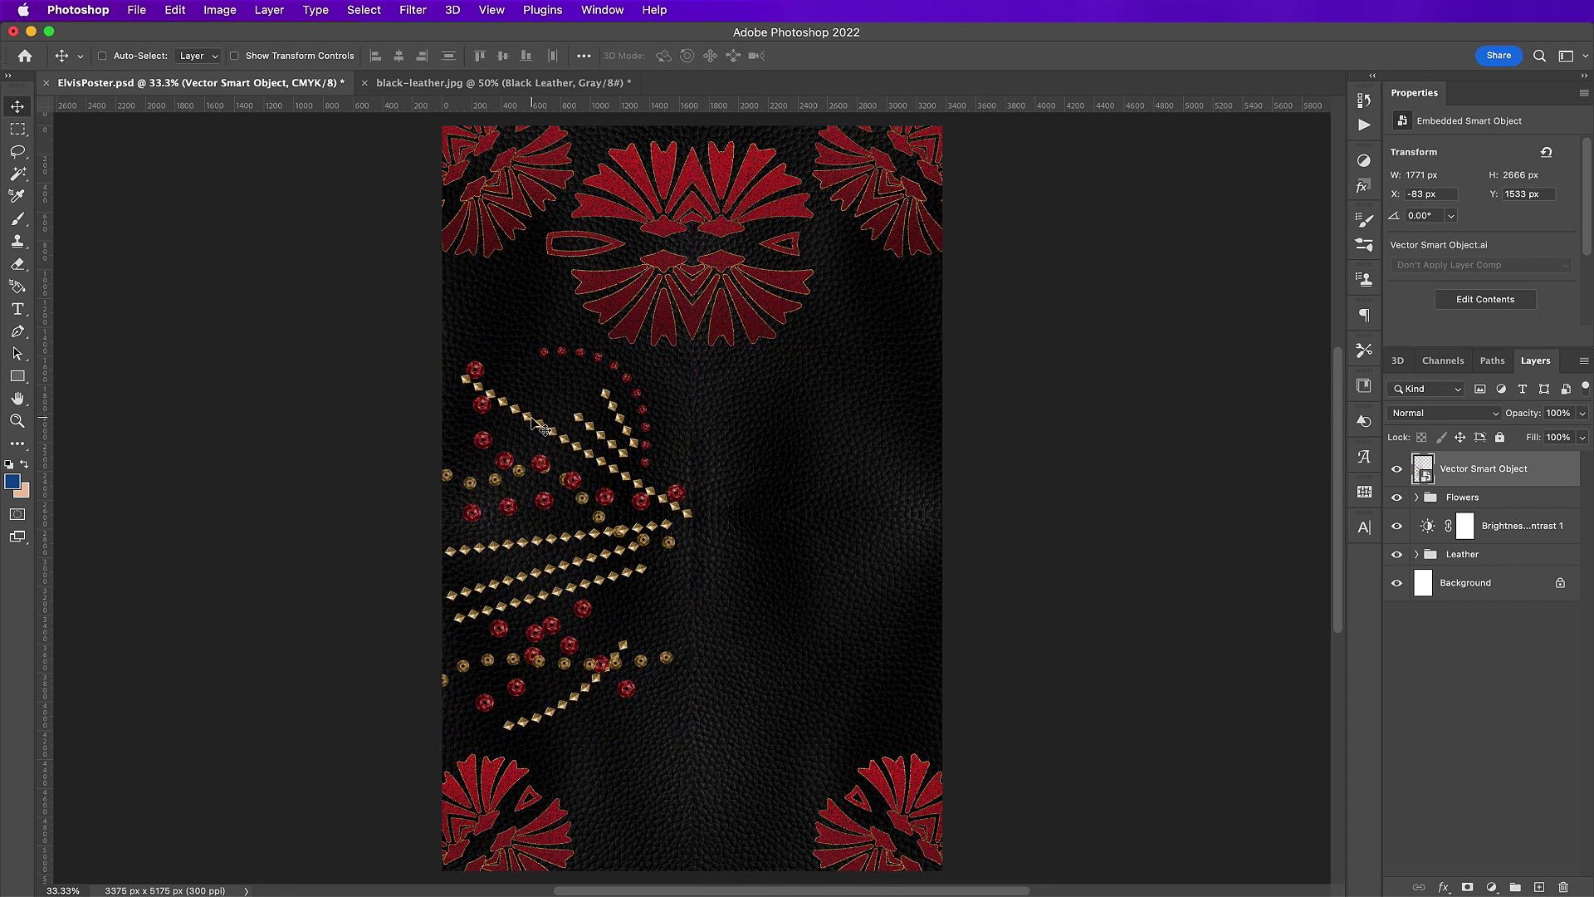
# - Rename the pasted smart object layer Beads L, duplicate it and name the copy Beads R
pyautogui.doubleClick(1479, 470)
pyautogui.write('Beads L')
pyautogui.press('Return')
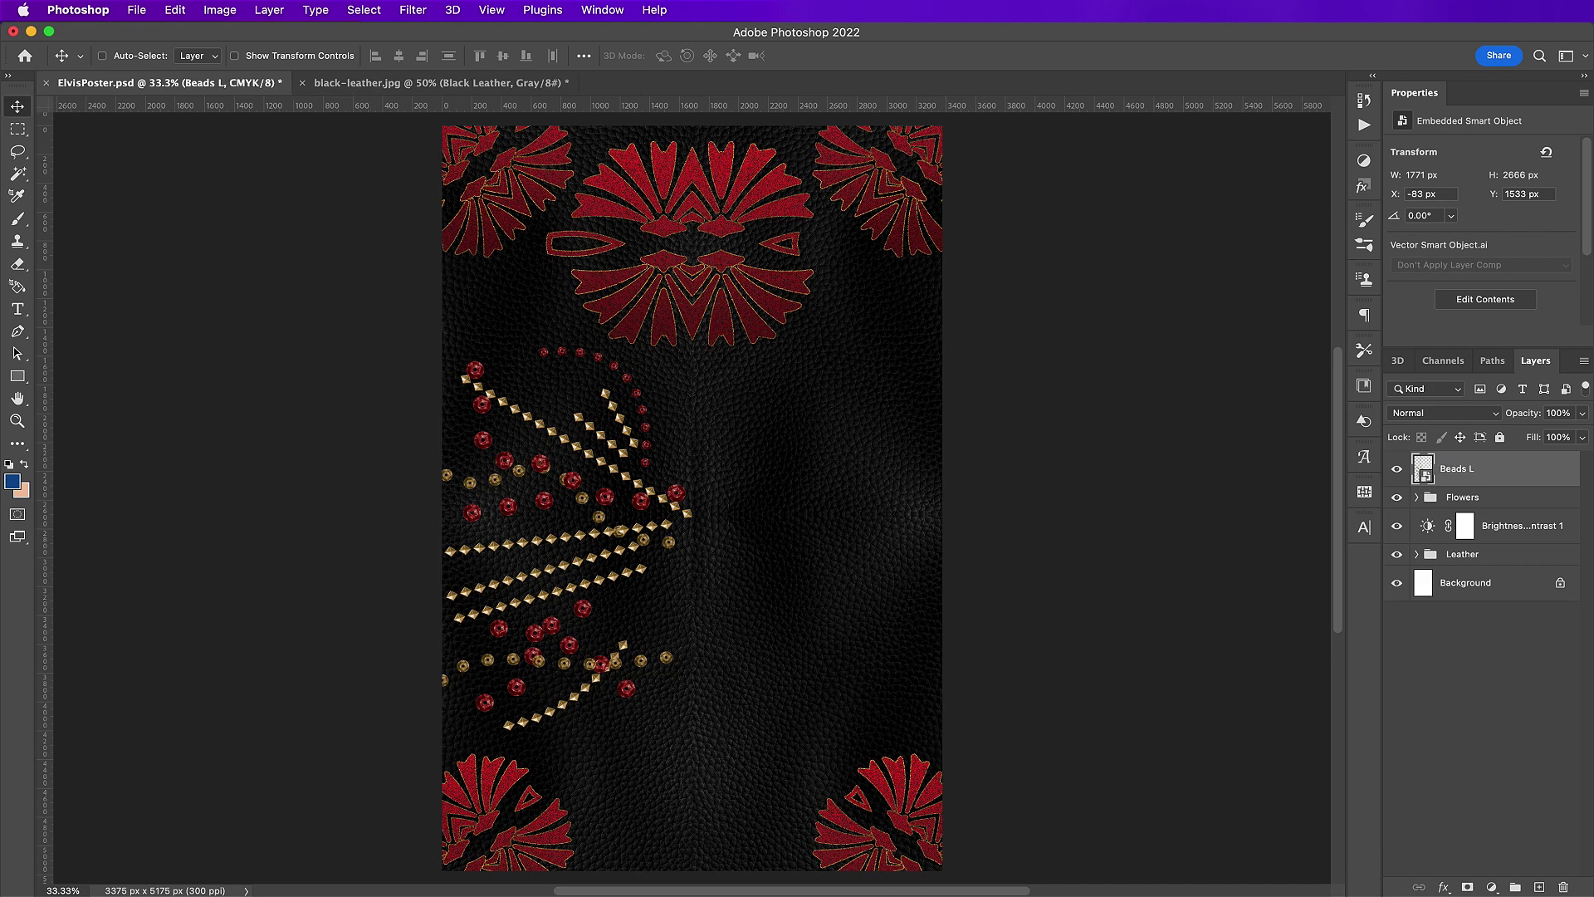
pyautogui.press('super+j')
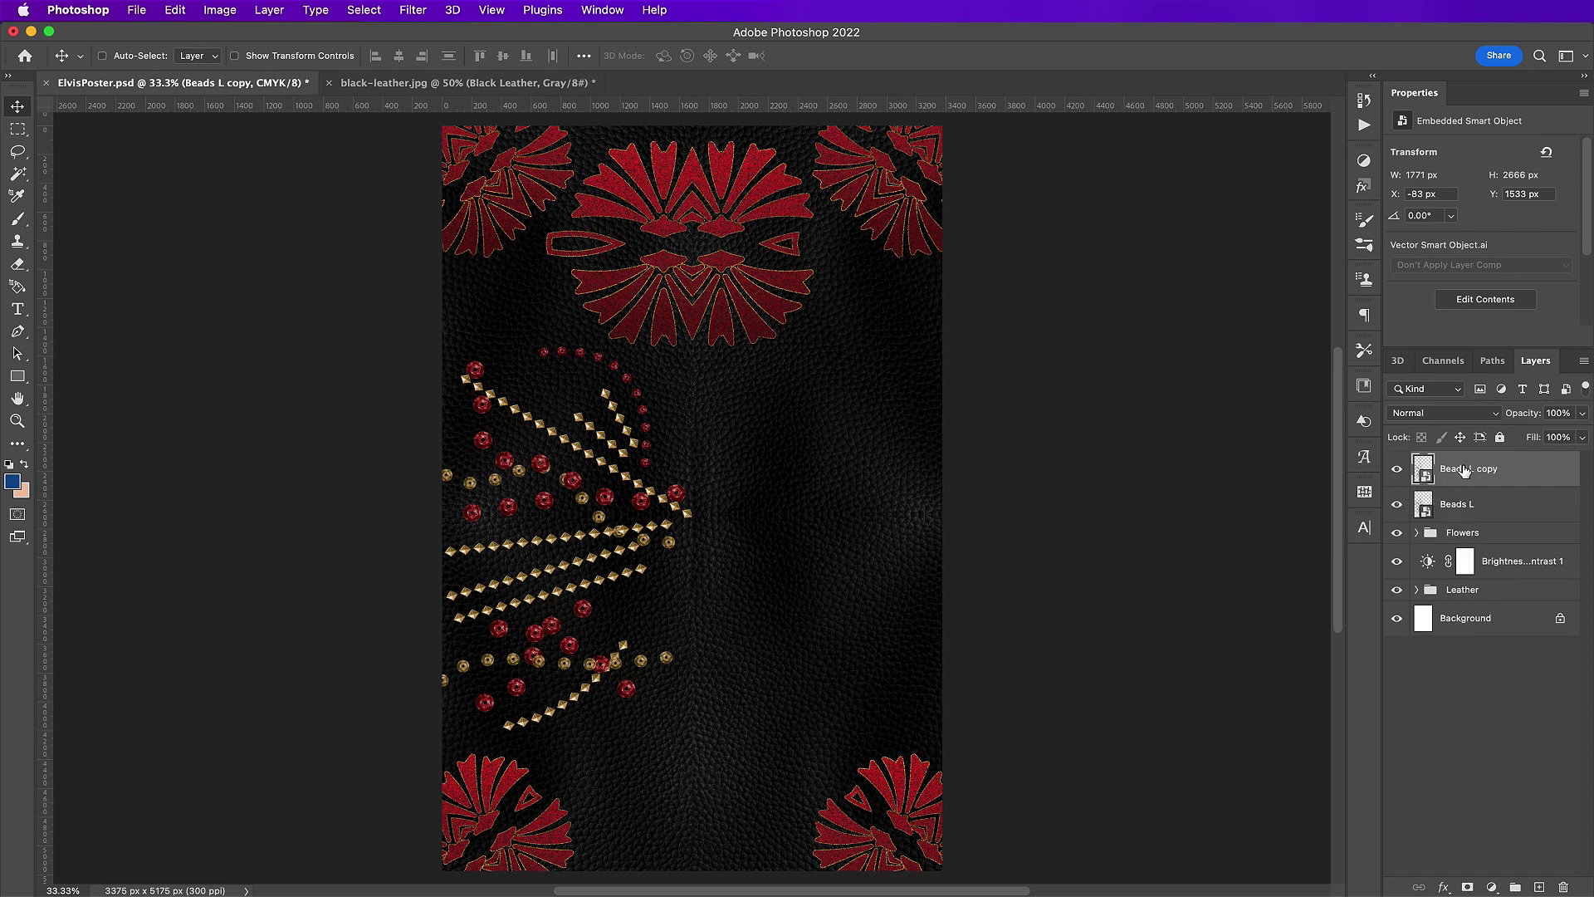
pyautogui.doubleClick(1463, 471)
pyautogui.write('R')
pyautogui.press('Return')
# - Flip Beads R horizontally and move it to the poster's right half so it mirrors Beads L
pyautogui.click(175, 10)
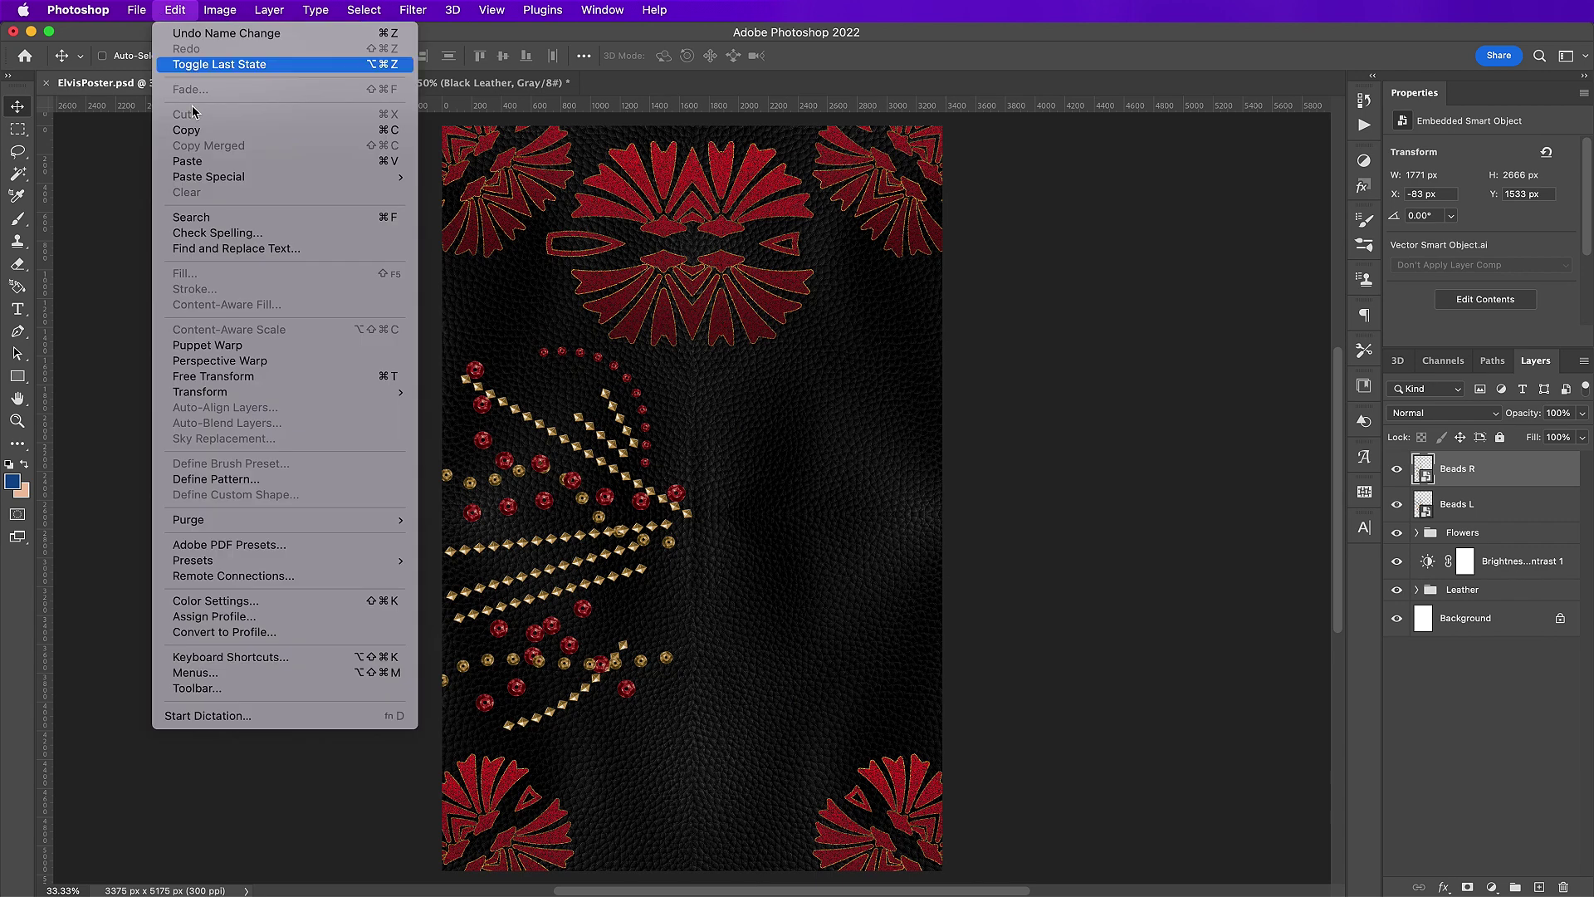
pyautogui.moveTo(312, 392)
pyautogui.click(550, 699)
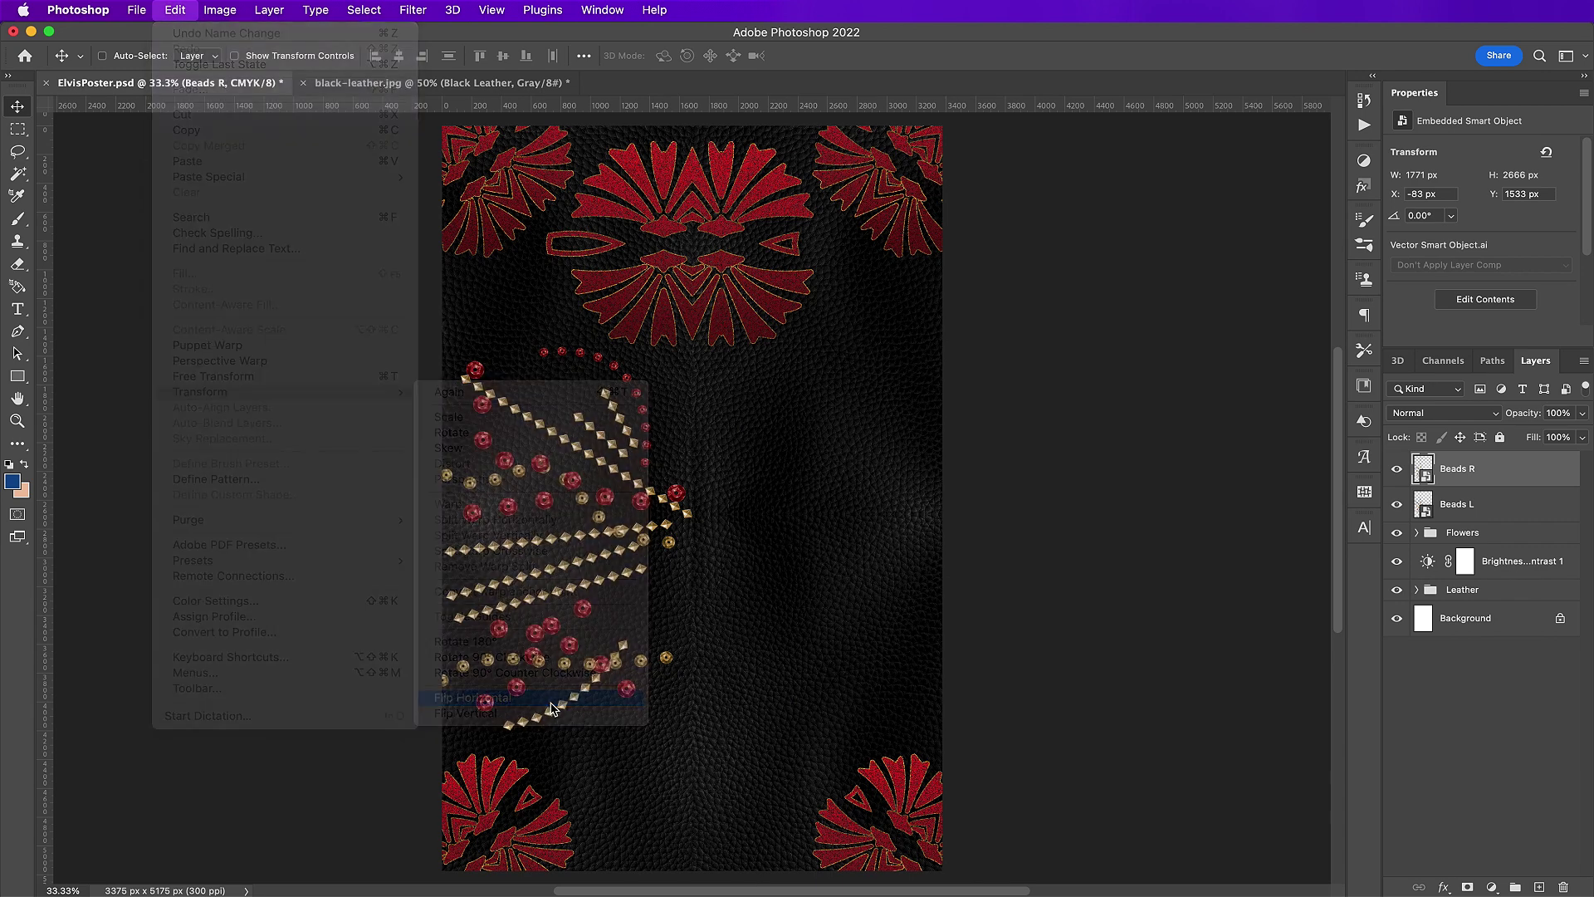
pyautogui.moveTo(526, 587); pyautogui.dragTo(774, 605)
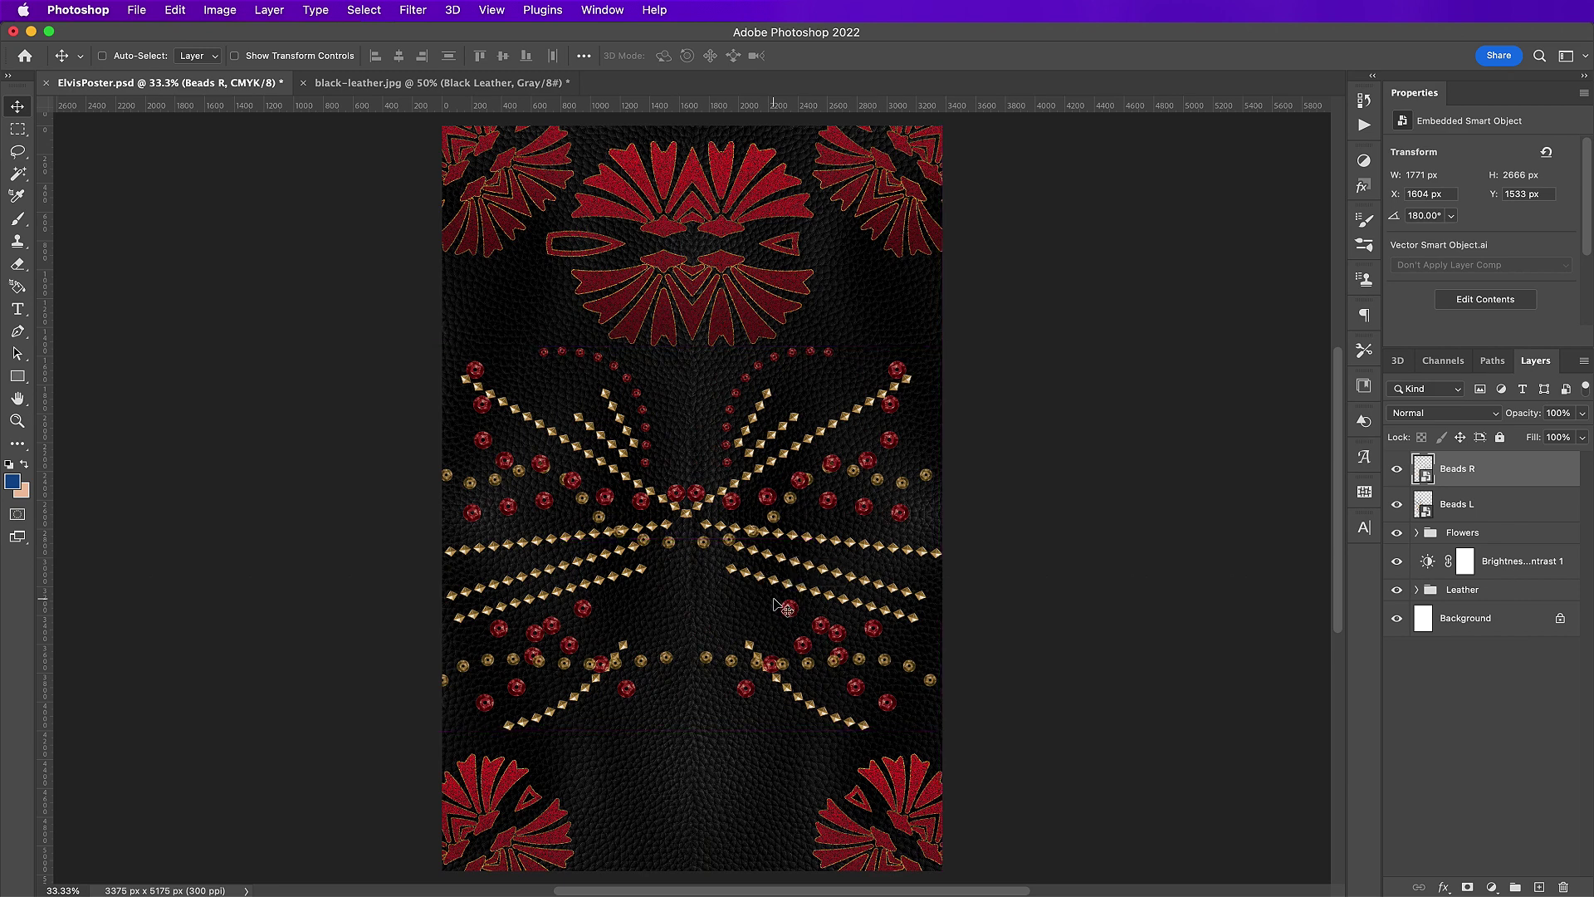
pyautogui.hotkey('shift', 'Right')
pyautogui.hotkey('shift', 'Right')
pyautogui.hotkey('shift', 'Right')
pyautogui.hotkey('shift', 'Right')
# - Scale Beads R and Beads L together to about 94% and shift them up to just below the centre flower
pyautogui.keyDown('super'); pyautogui.click(1468, 516); pyautogui.keyUp('super')
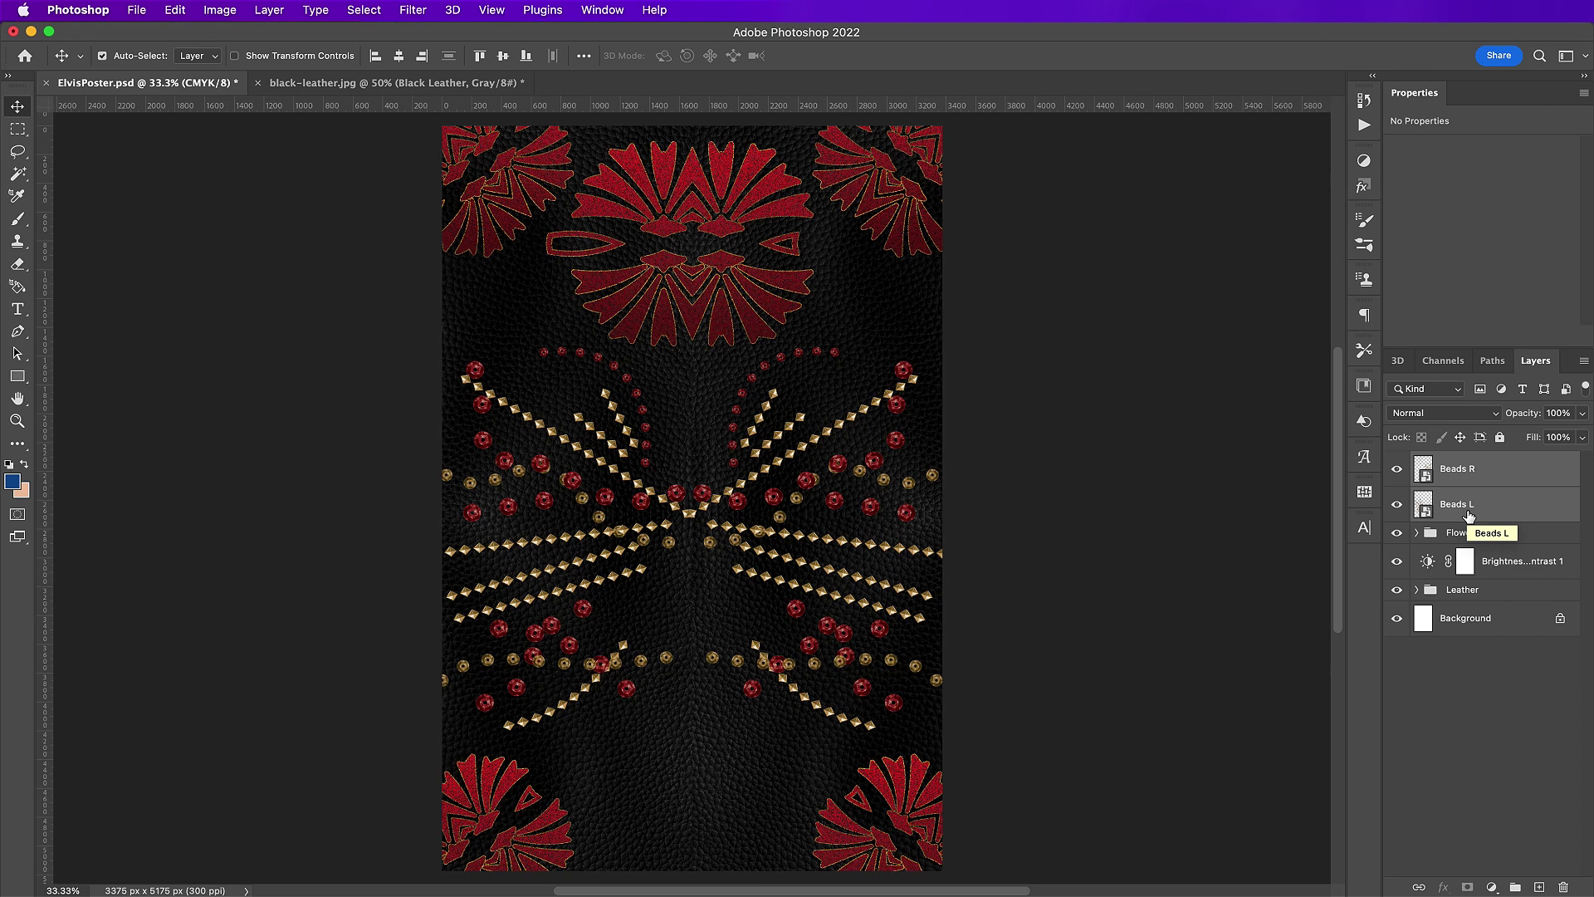
pyautogui.press('super+t')
pyautogui.moveTo(690, 737); pyautogui.dragTo(698, 651)
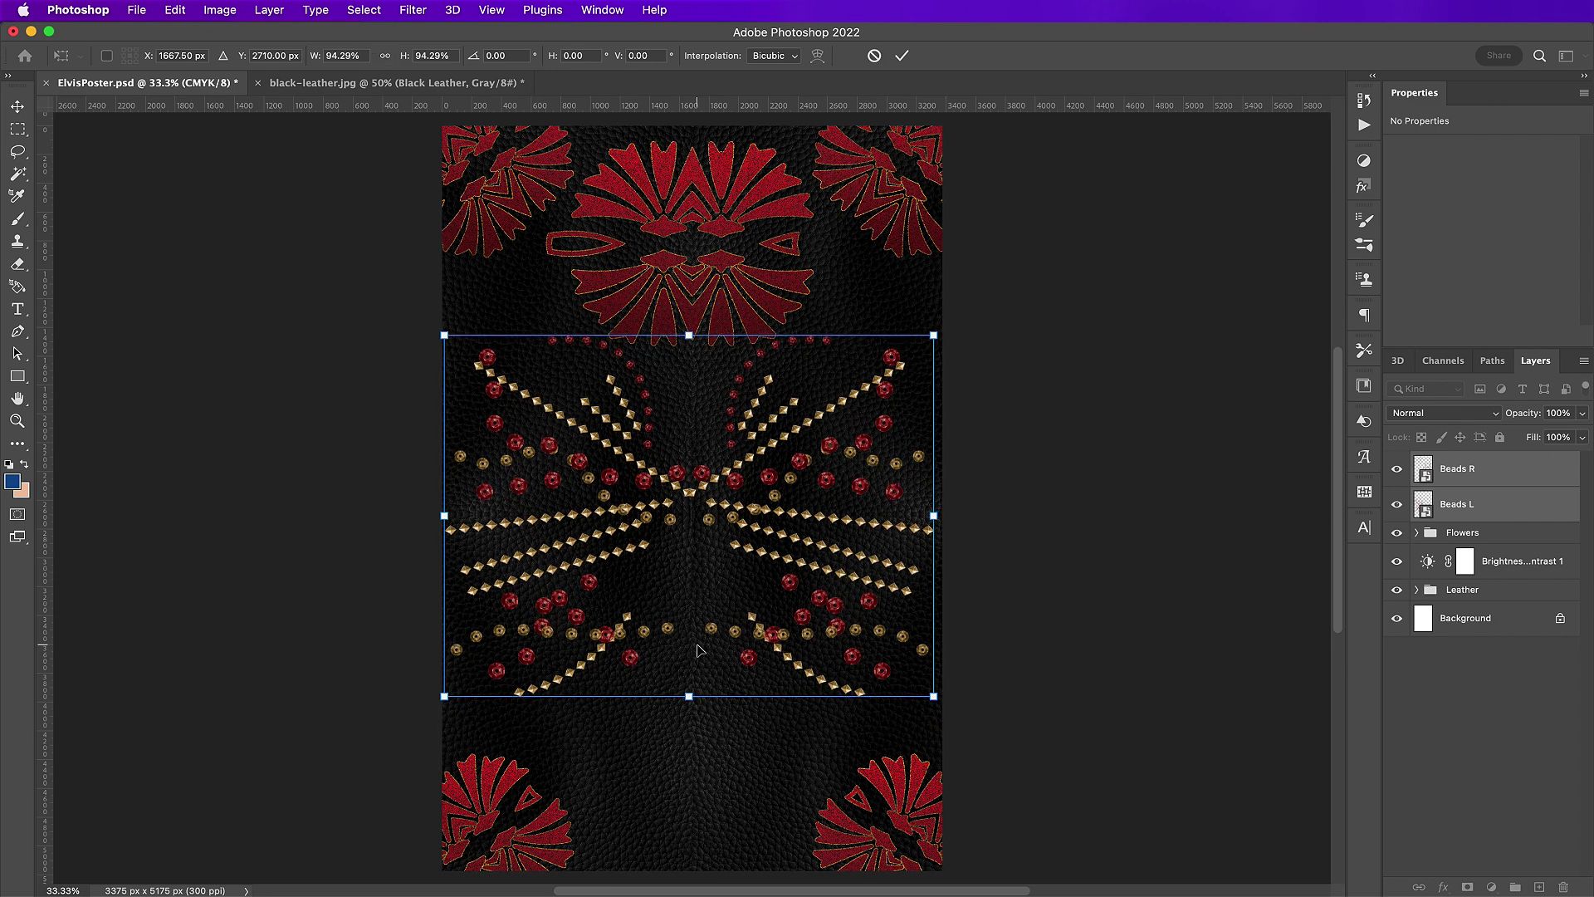
pyautogui.press('Return')
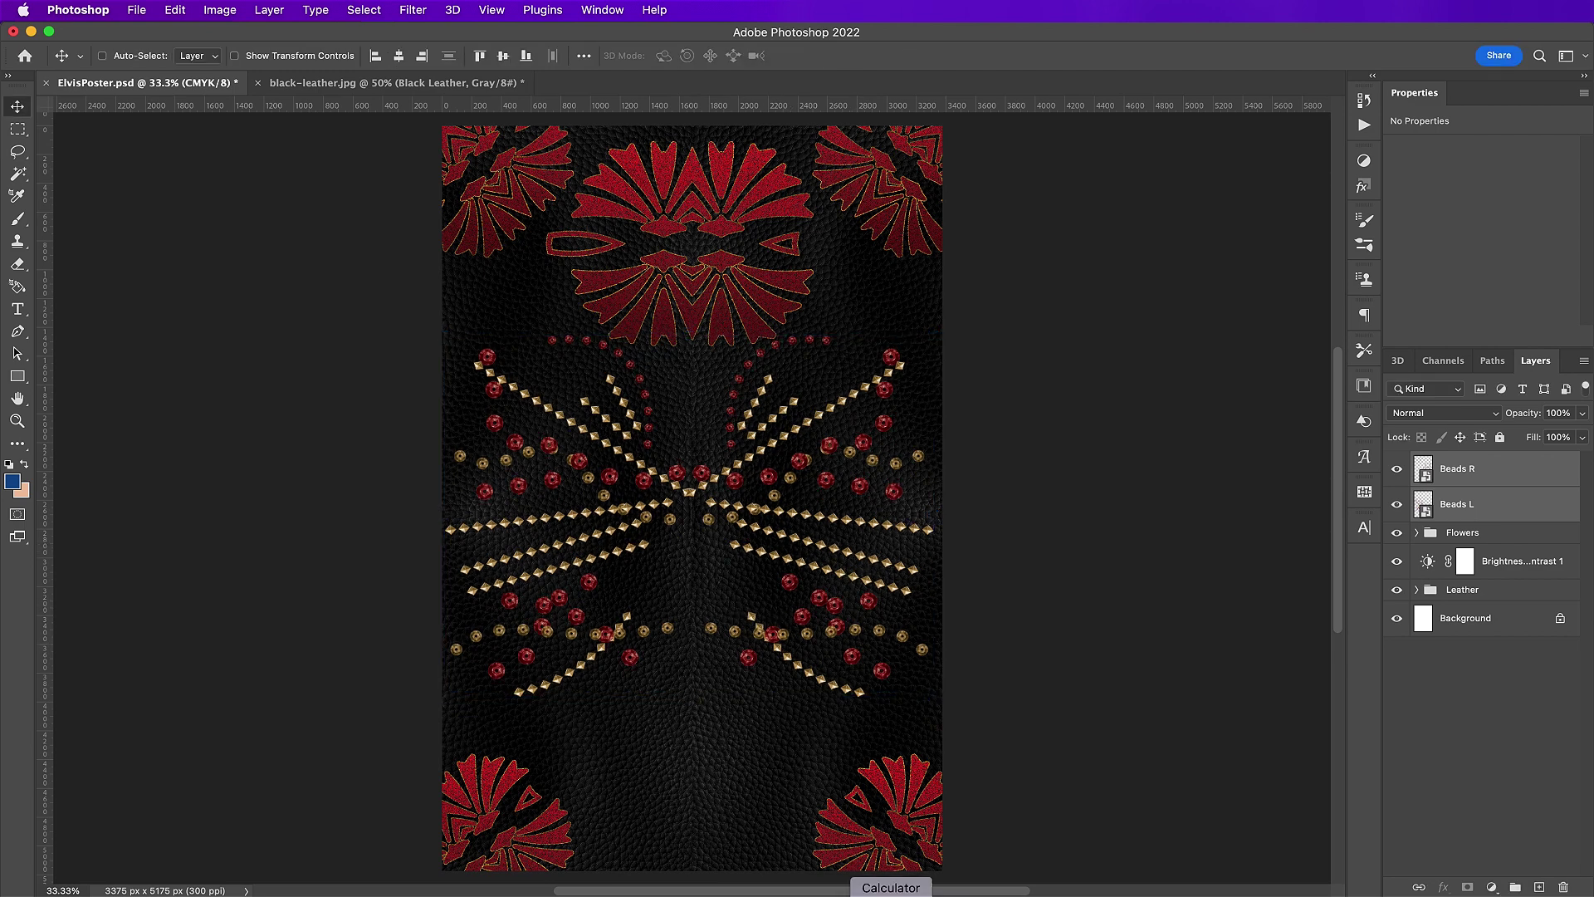
# - Switch to Illustrator, draw a short slanted path in the artboard's upper left and give it the small red bead arc's appearance with the Eyedropper
pyautogui.press('super+Tab')
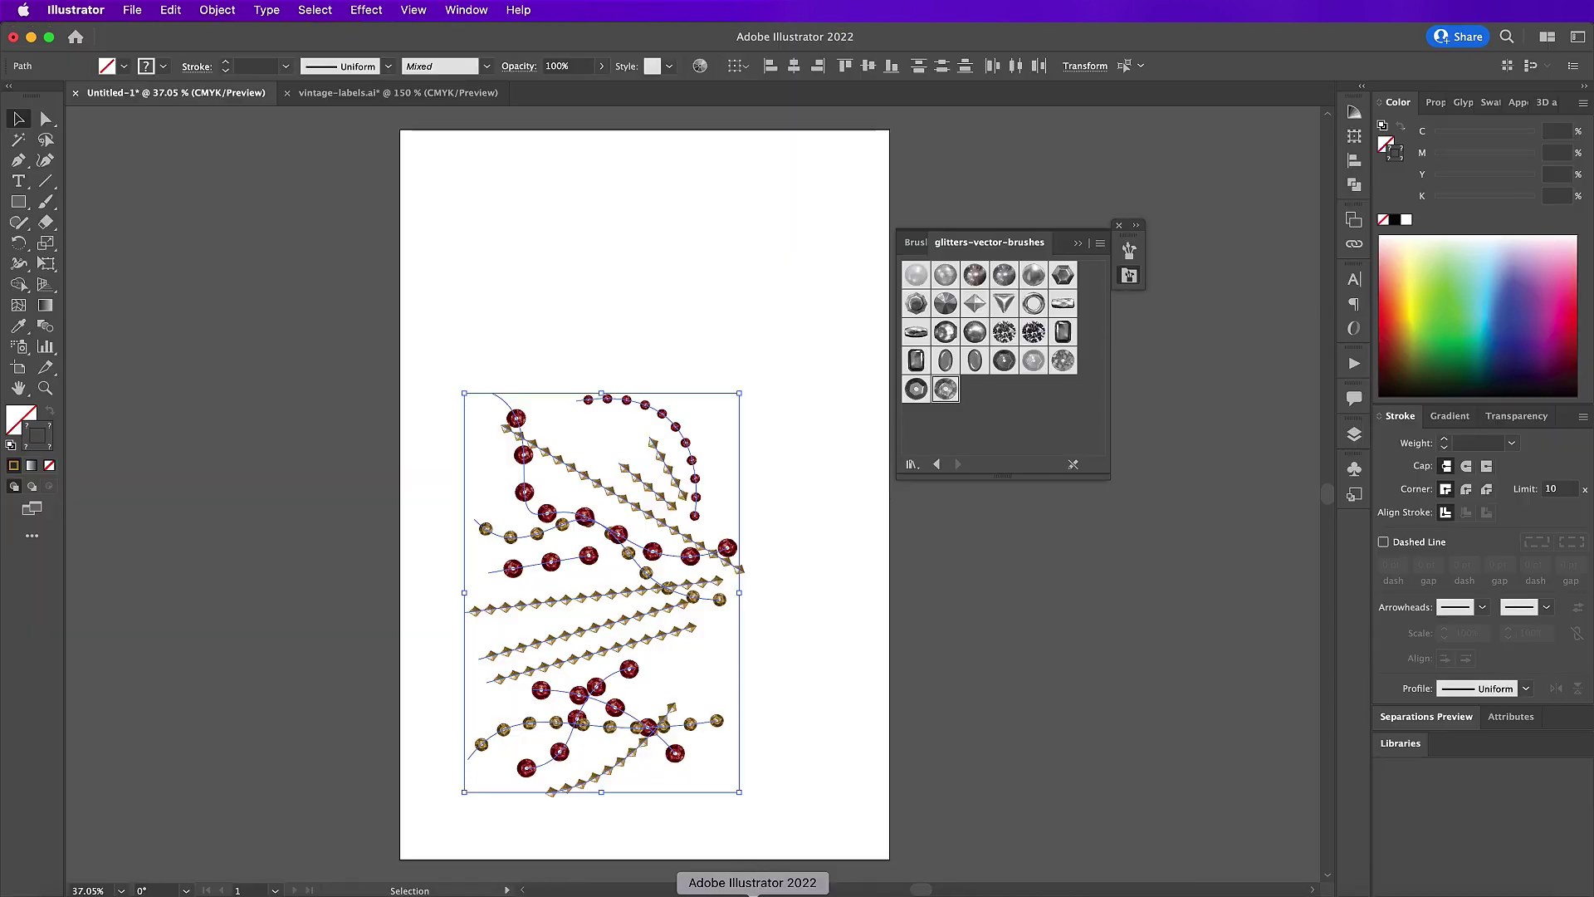
pyautogui.click(583, 314)
pyautogui.press('p')
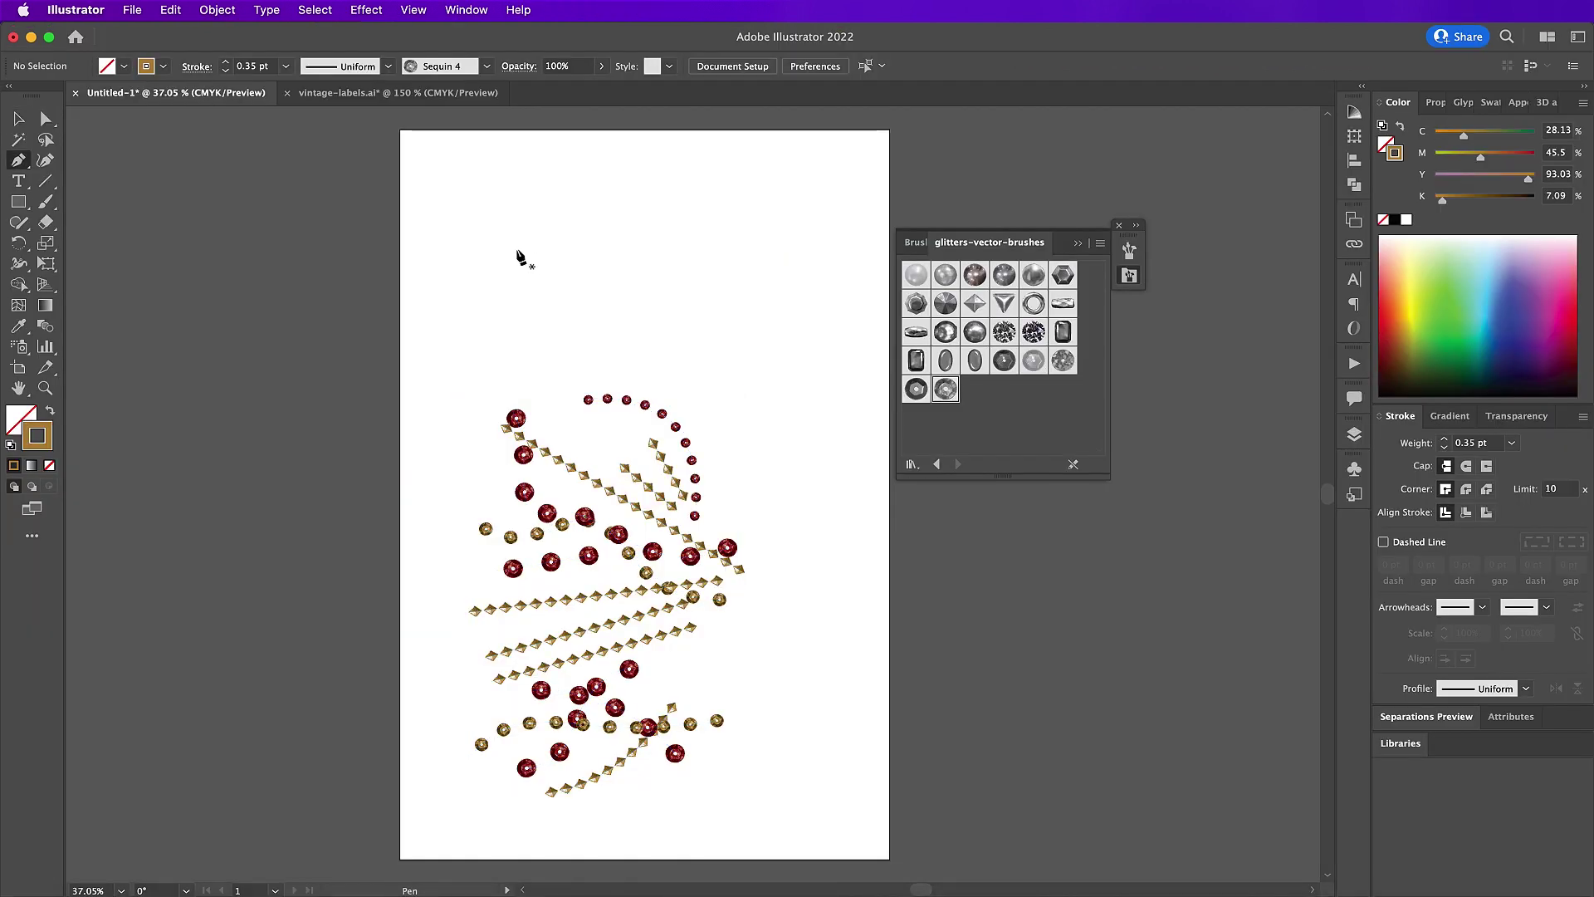
pyautogui.click(540, 230)
pyautogui.click(428, 290)
pyautogui.press('i')
pyautogui.click(590, 399)
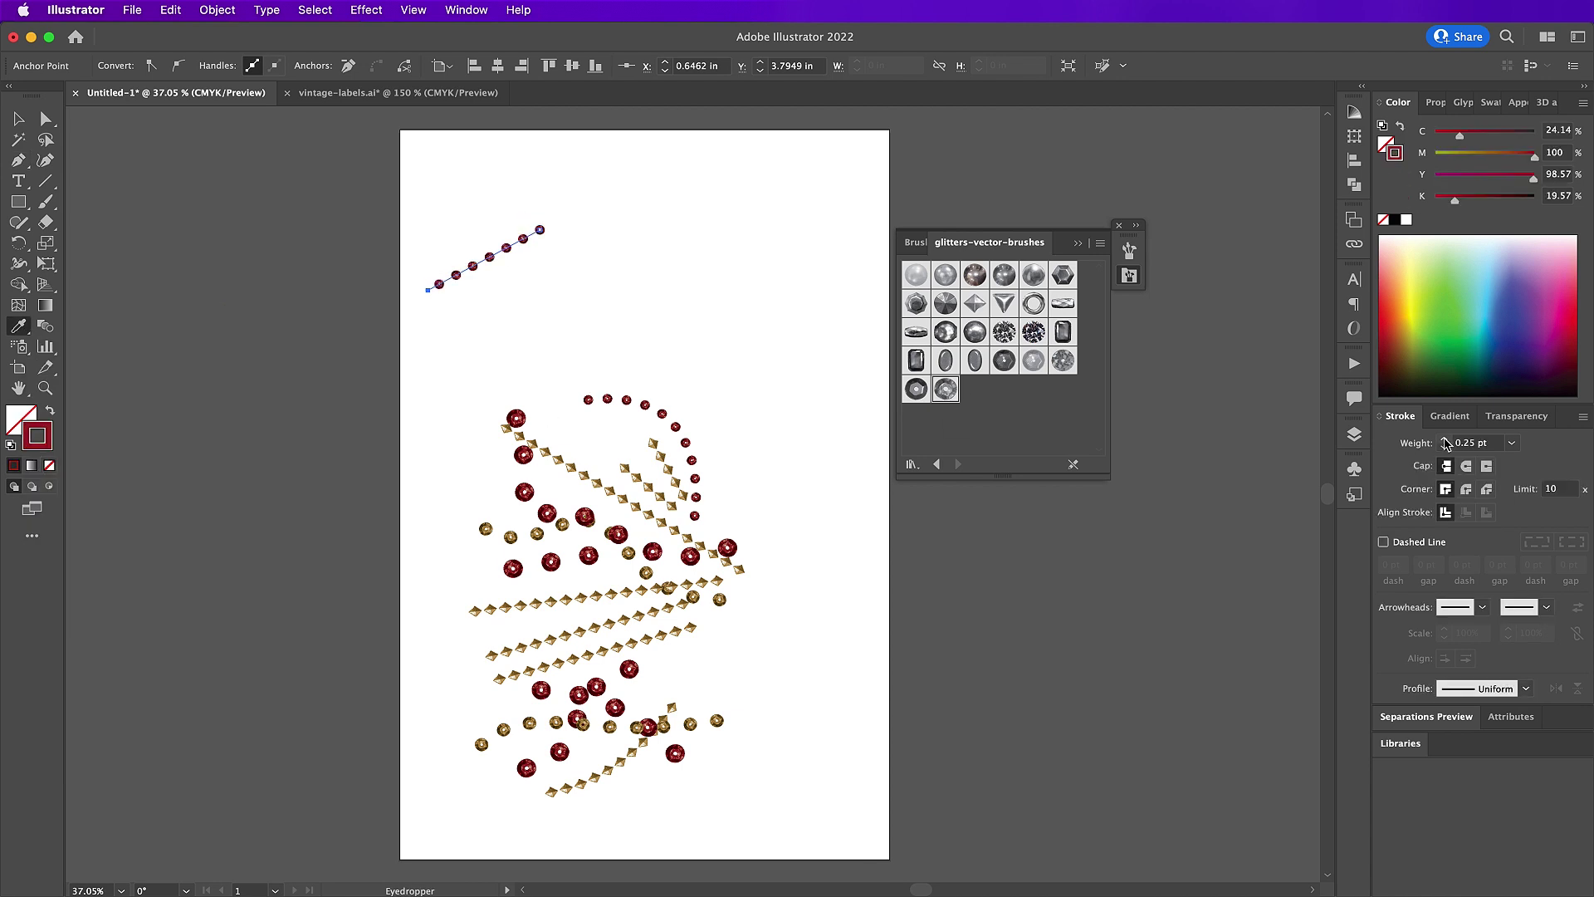
# - Add two shorter copies of the red bead path below it, angle the lower one flatter and give both the gold diamond stroke's appearance
pyautogui.press('v')
pyautogui.moveTo(506, 248); pyautogui.dragTo(514, 264)
pyautogui.press('a')
pyautogui.moveTo(436, 305); pyautogui.dragTo(504, 270)
pyautogui.press('v')
pyautogui.moveTo(531, 254)
pyautogui.keyDown('alt'); pyautogui.mouseDown()
pyautogui.moveTo(583, 302)
pyautogui.moveTo(541, 270)
pyautogui.mouseUp(); pyautogui.keyUp('alt')
pyautogui.moveTo(570, 267); pyautogui.dragTo(567, 281)
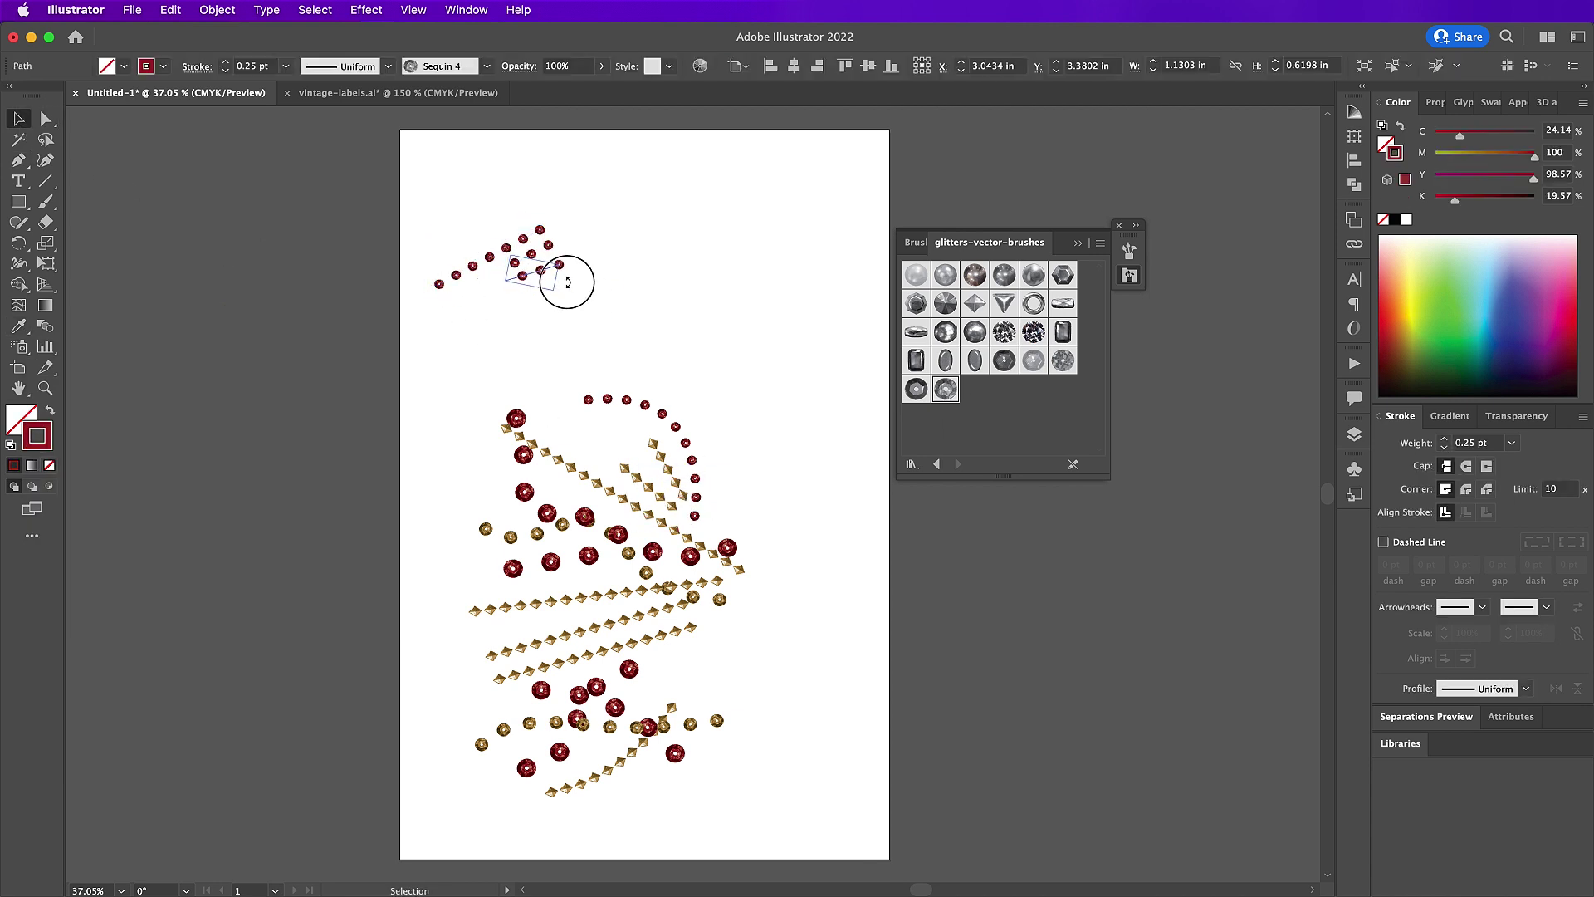
pyautogui.click(660, 474)
# - Copy the three short bead strokes into the Photoshop poster as a Smart Object and place it below the upper left flower
pyautogui.click(488, 321)
pyautogui.moveTo(488, 321); pyautogui.dragTo(581, 217)
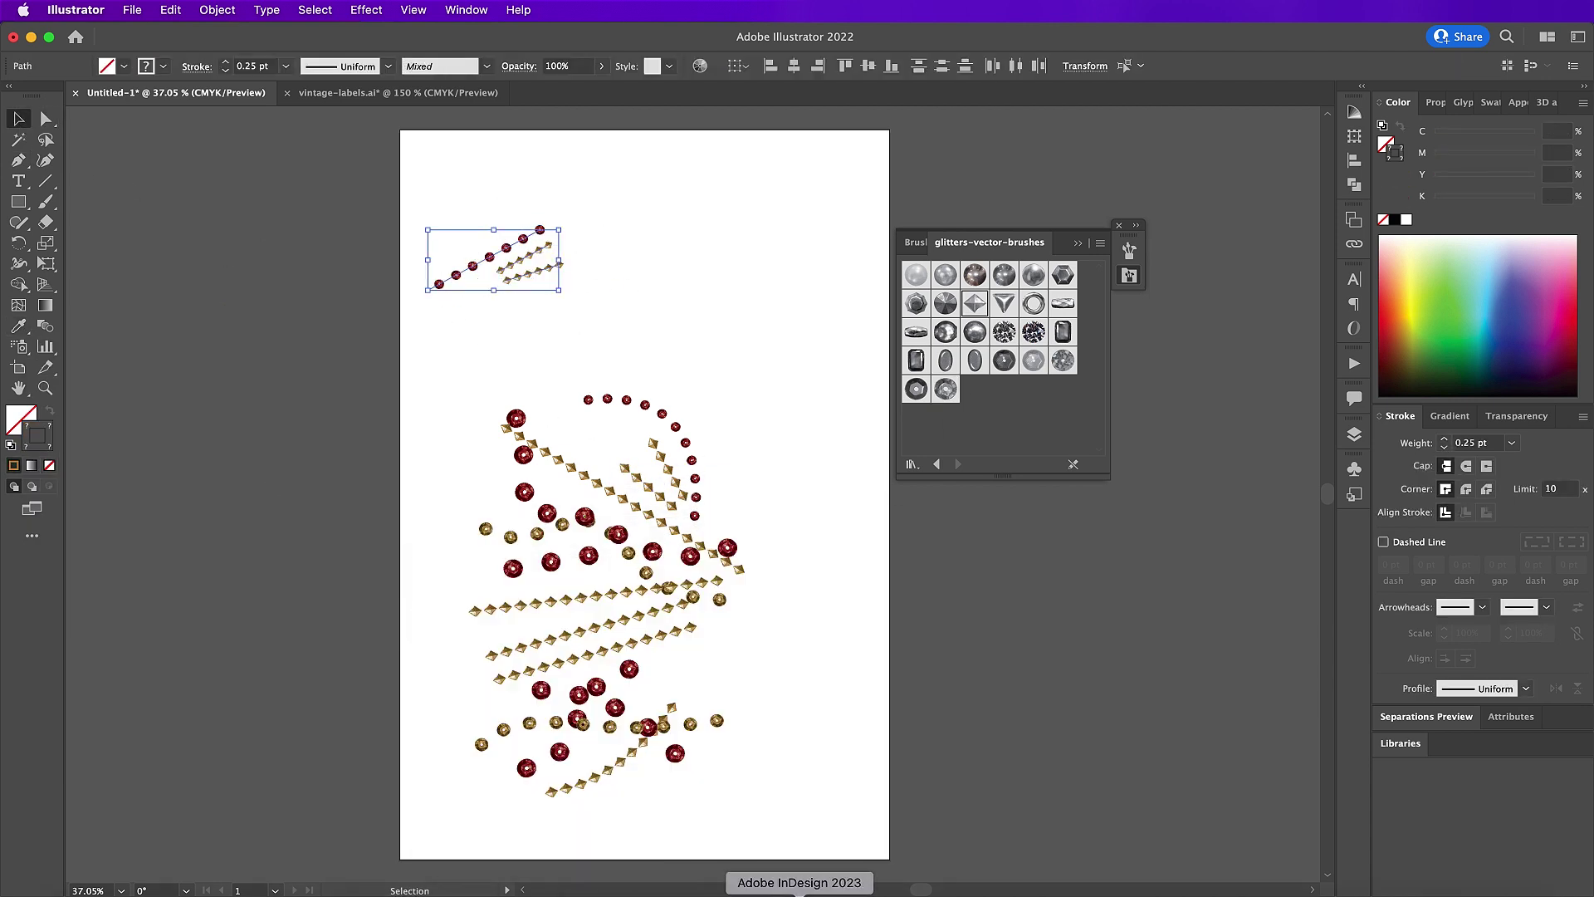
pyautogui.click(838, 889)
pyautogui.press('super+v')
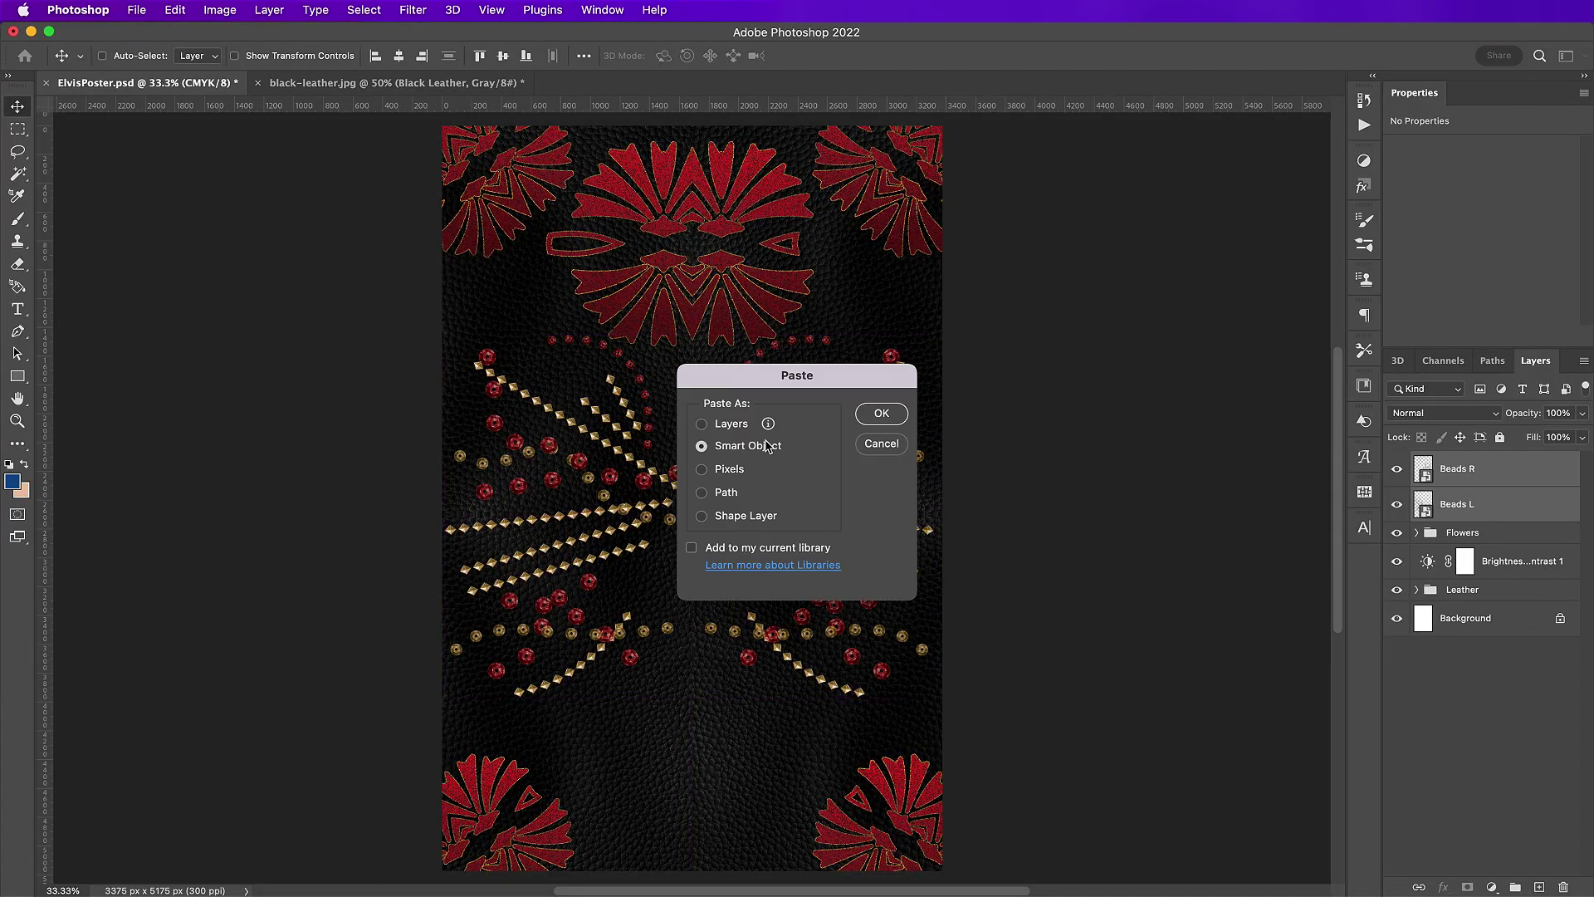
pyautogui.press('Return')
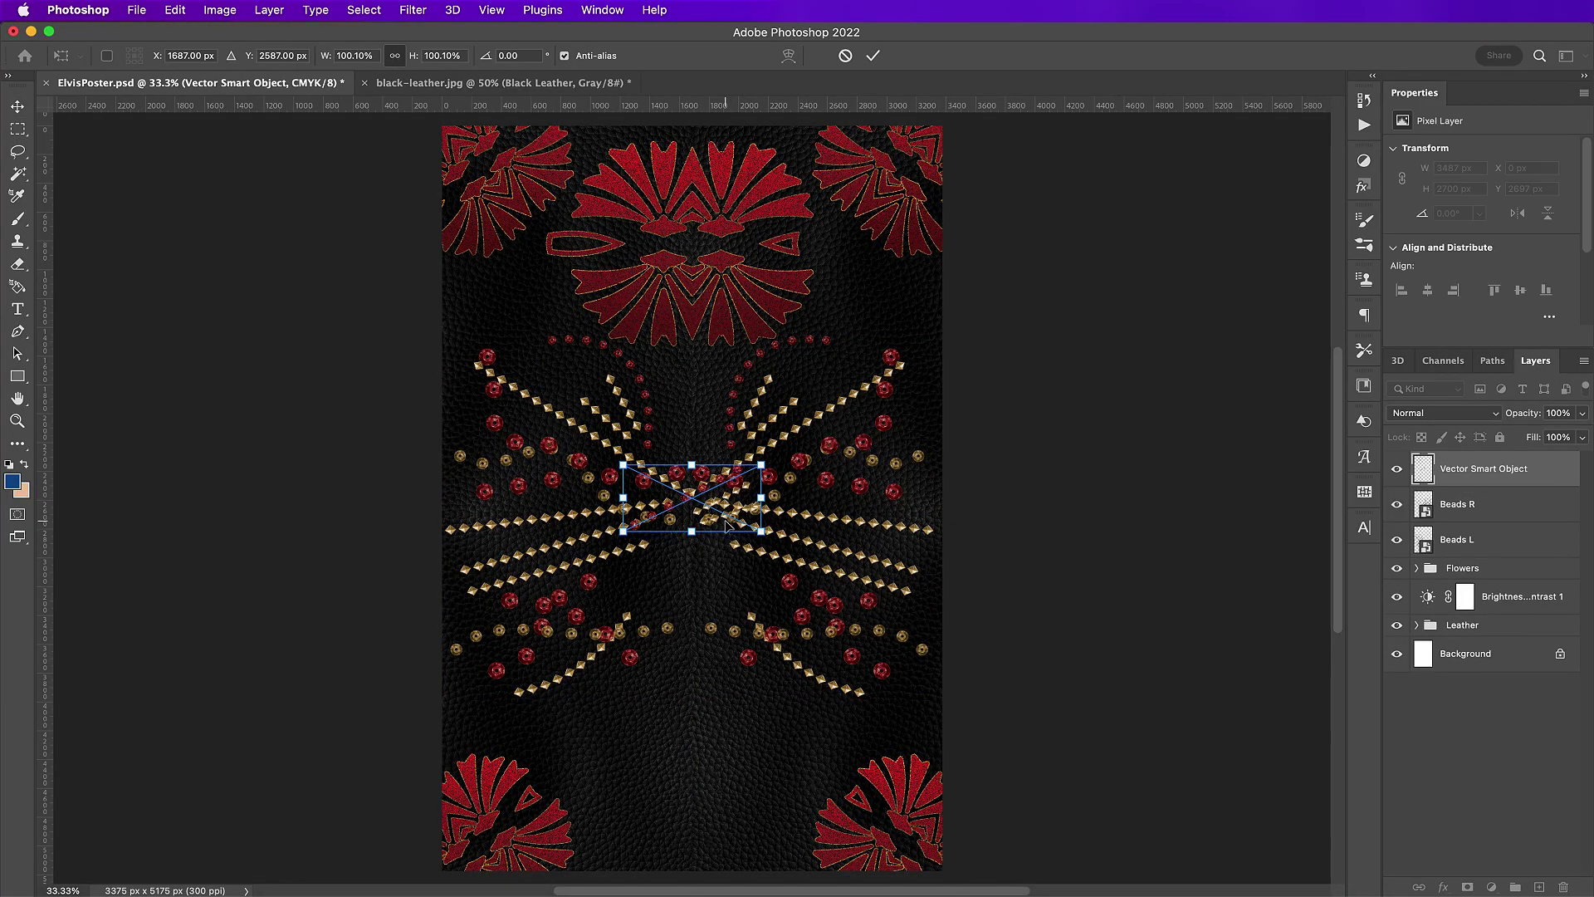
pyautogui.moveTo(729, 513); pyautogui.dragTo(543, 270)
pyautogui.press('Return')
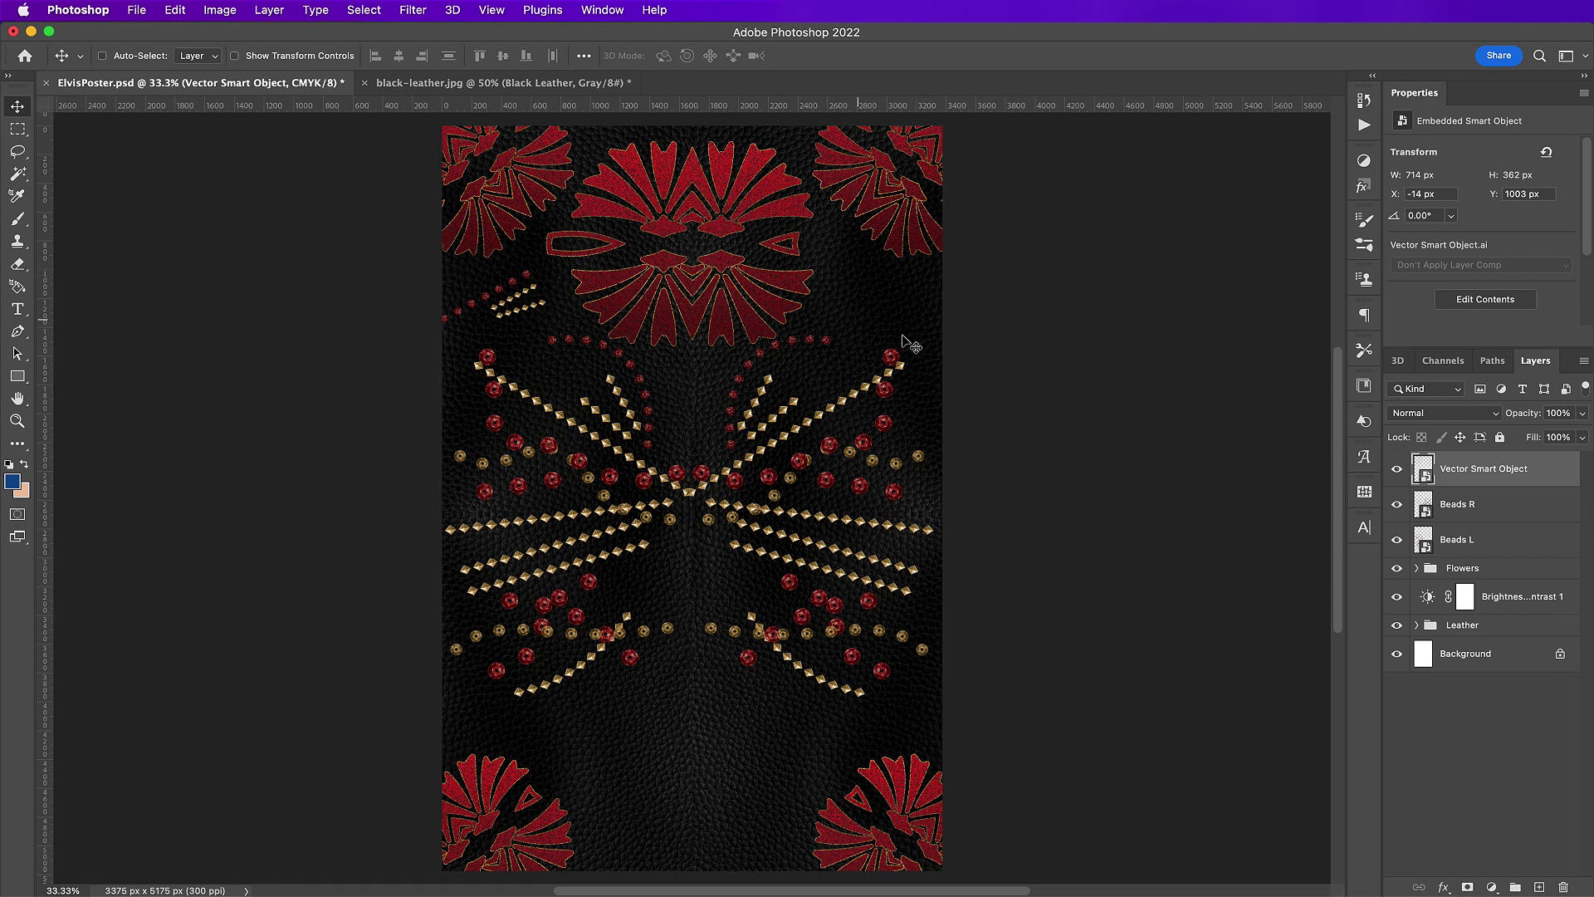
# - Rename the new smart object layer Beads top L, duplicate it and name the copy Beads top R
pyautogui.doubleClick(1463, 470)
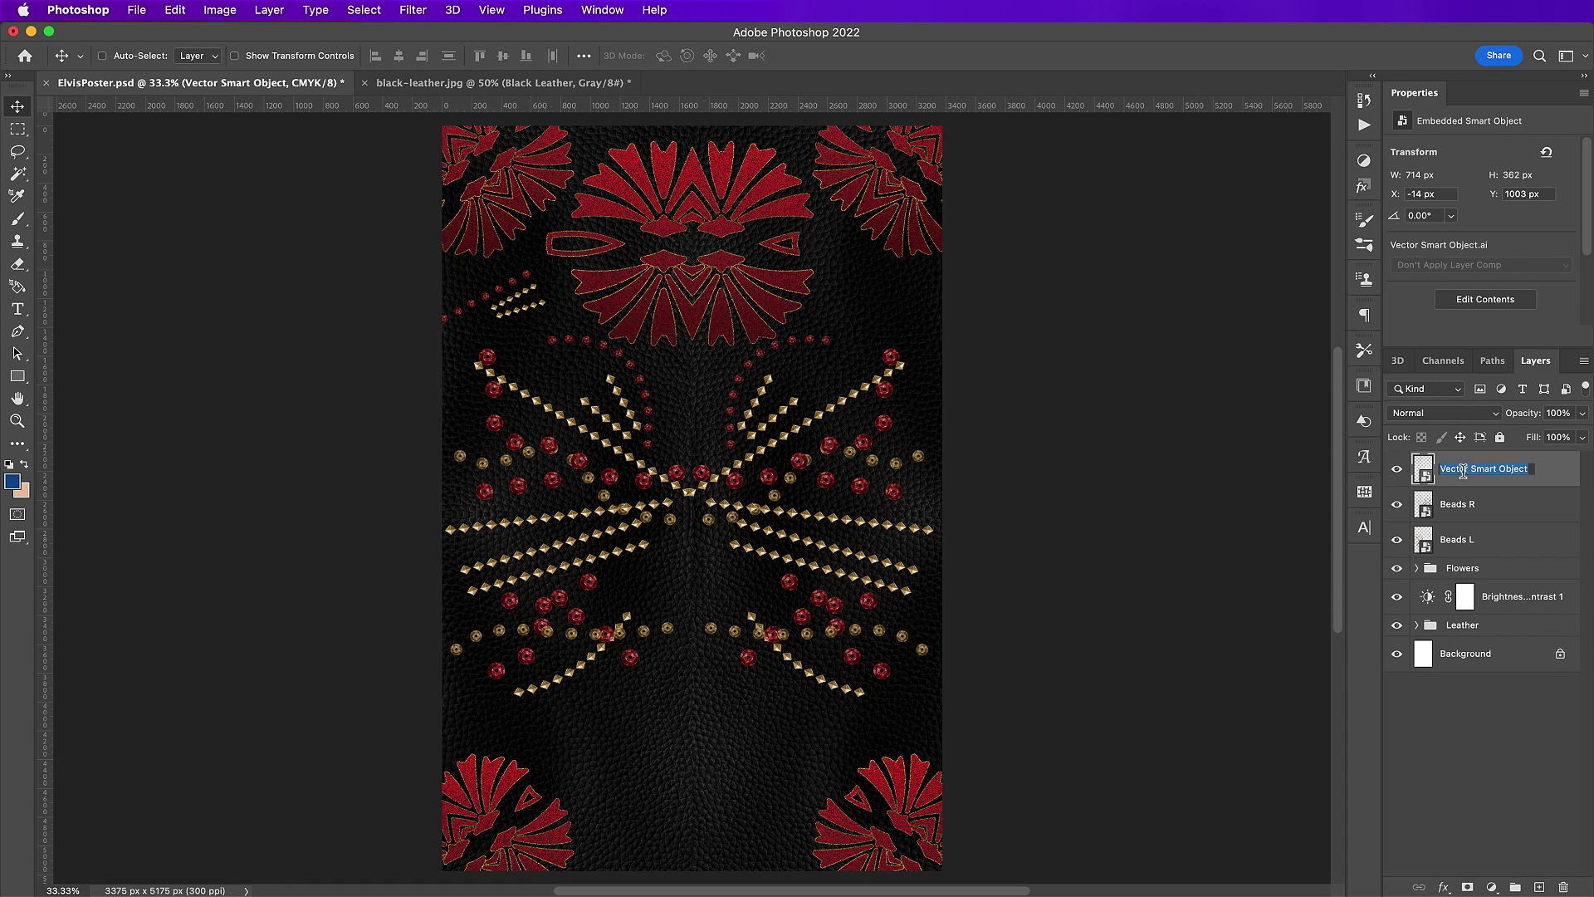
pyautogui.write('Beads top L')
pyautogui.press('Return')
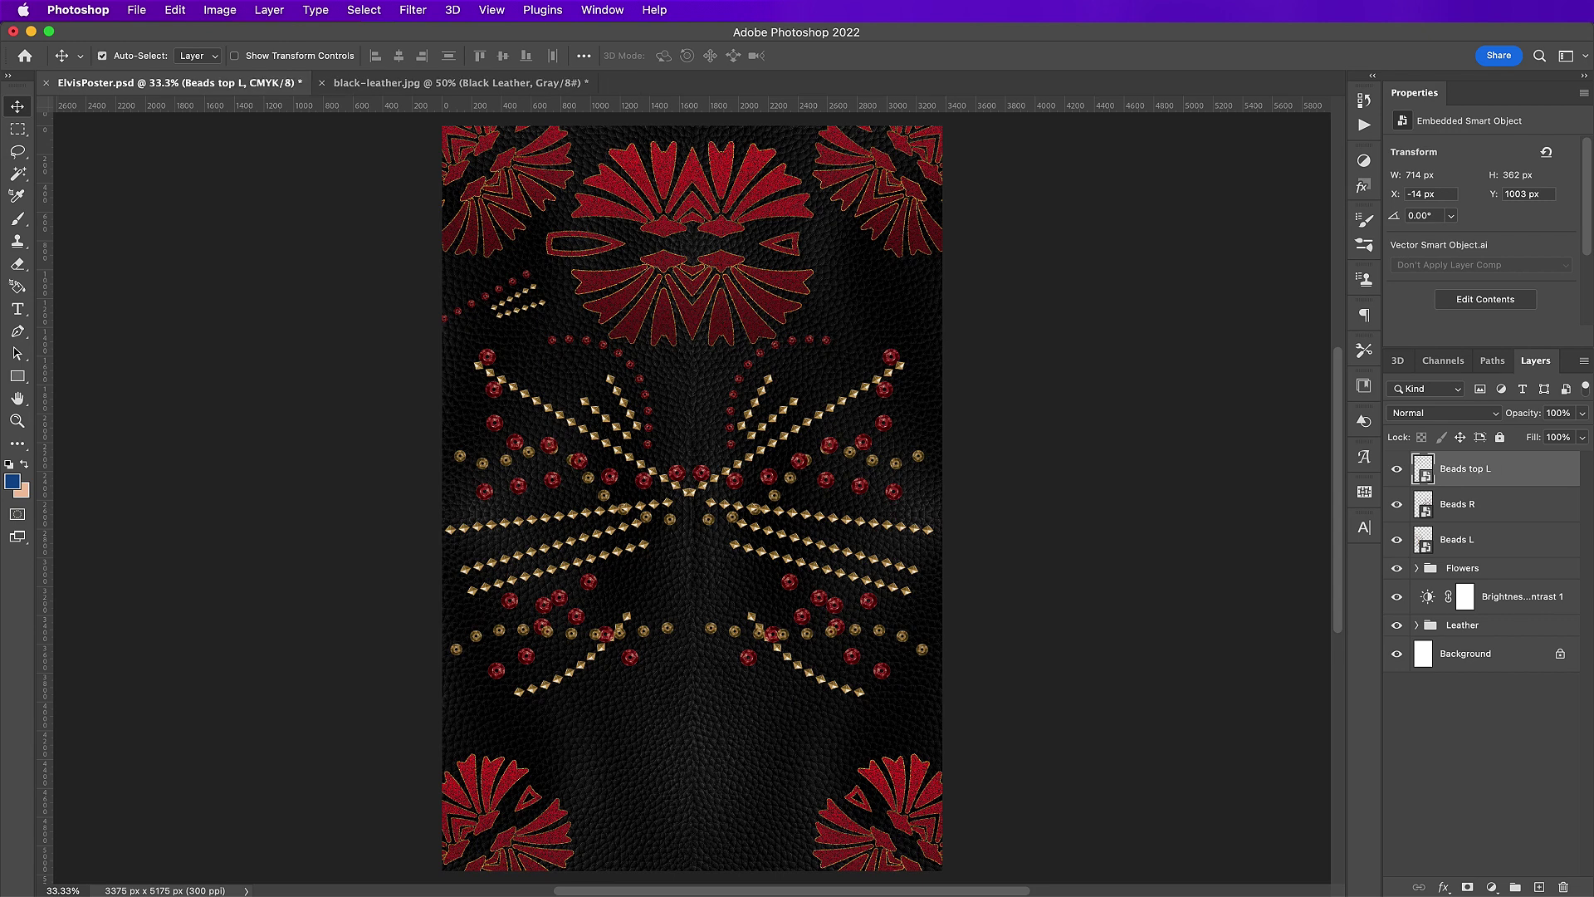
pyautogui.press('super+j')
pyautogui.doubleClick(1488, 470)
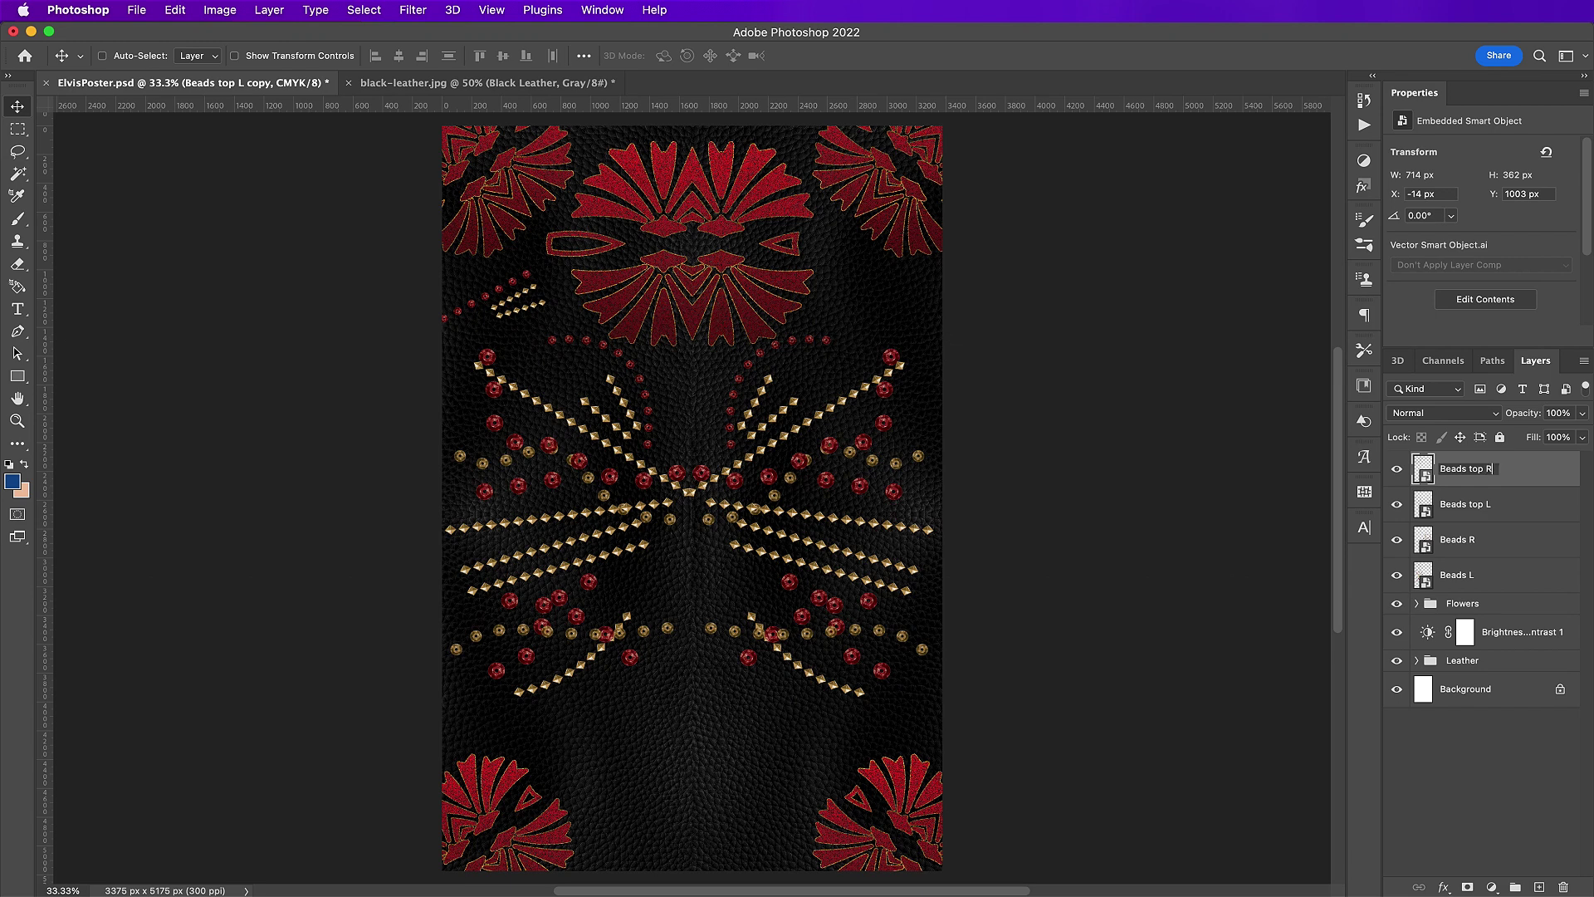
pyautogui.write('R')
pyautogui.press('Return')
# - Flip Beads top R horizontally and move it to the poster's right edge at about X 2693 px, mirroring Beads top L
pyautogui.click(174, 9)
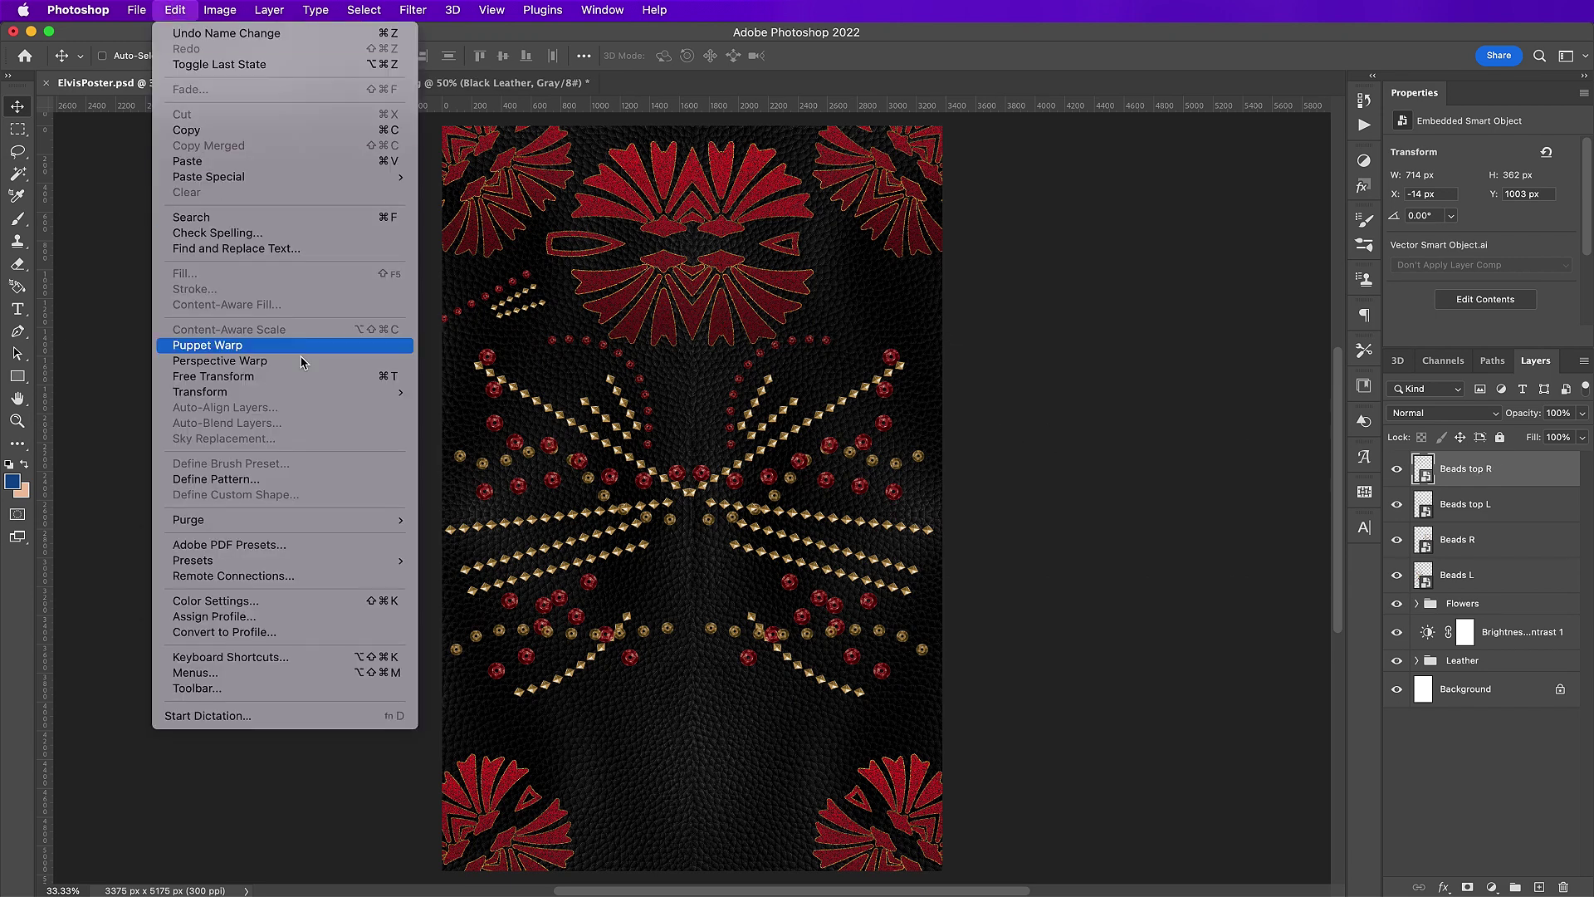
pyautogui.moveTo(313, 392)
pyautogui.click(533, 696)
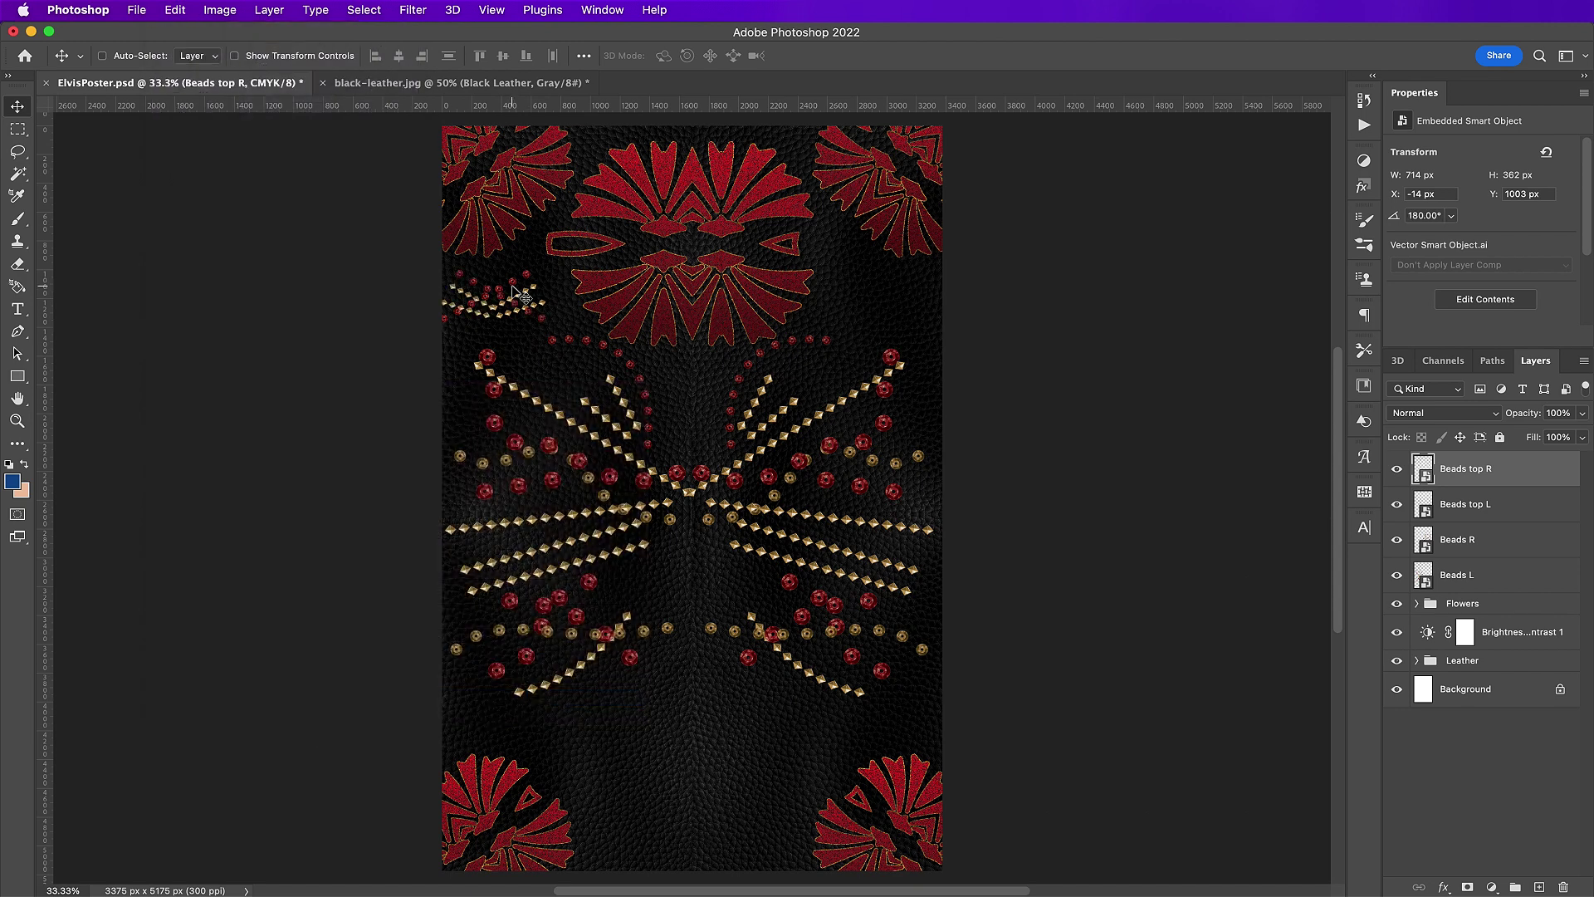
pyautogui.moveTo(488, 339); pyautogui.dragTo(707, 338)
pyautogui.moveTo(842, 353); pyautogui.dragTo(875, 360)
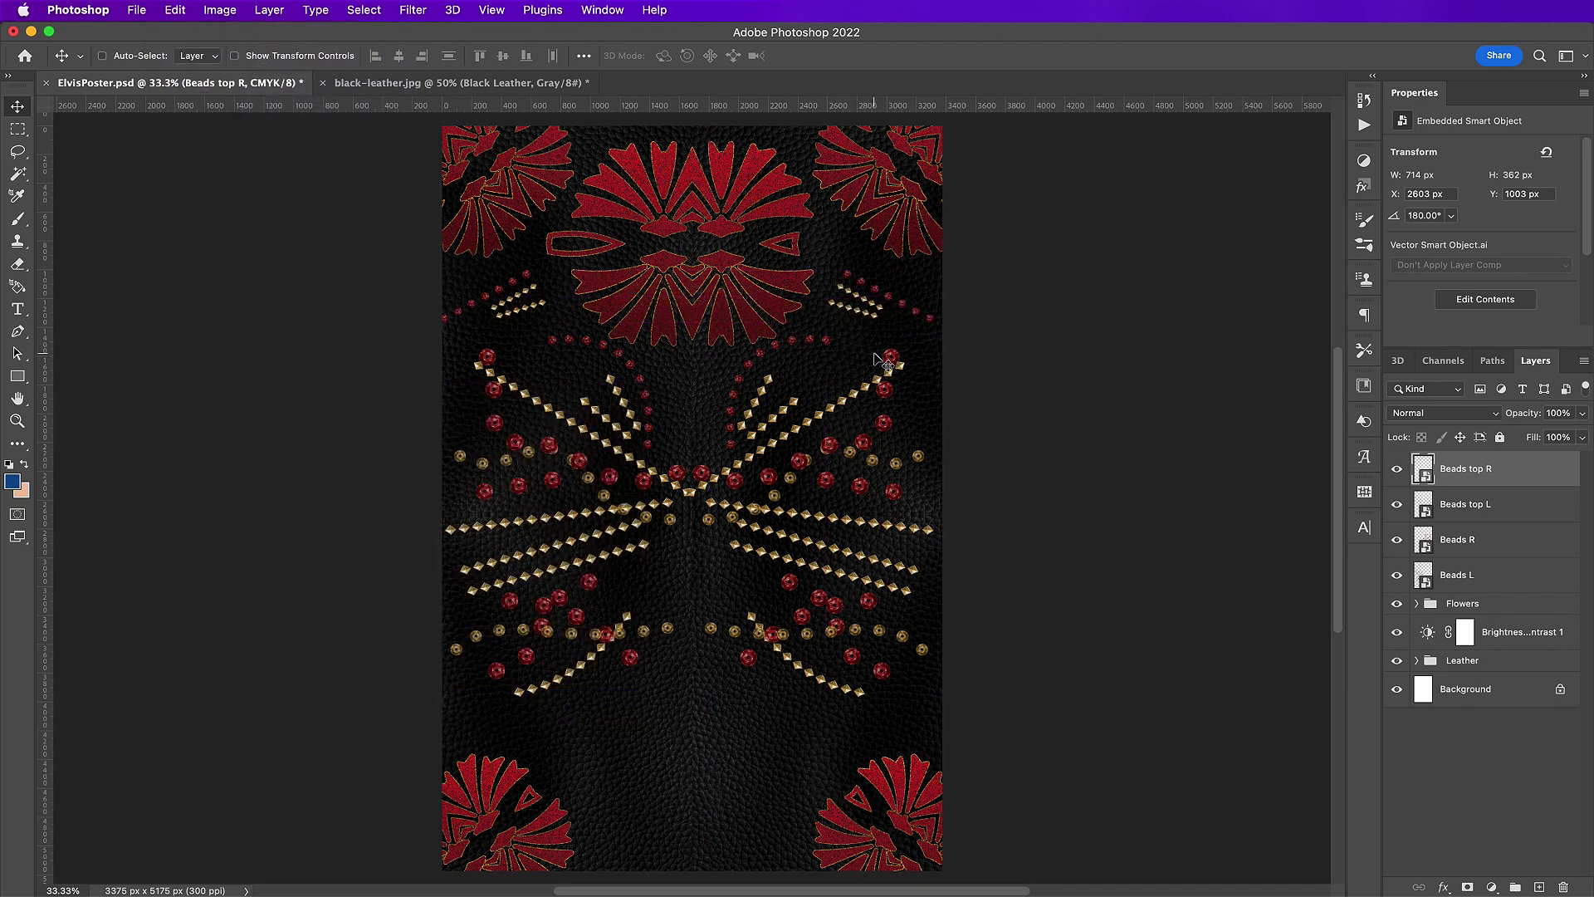
pyautogui.hotkey('shift', 'Right')
pyautogui.hotkey('shift', 'Right')
pyautogui.hotkey('shift', 'Right')
pyautogui.hotkey('shift', 'Right')
pyautogui.hotkey('shift', 'Right')
pyautogui.hotkey('shift', 'Right')
pyautogui.hotkey('shift', 'Right')
pyautogui.hotkey('shift', 'Right')
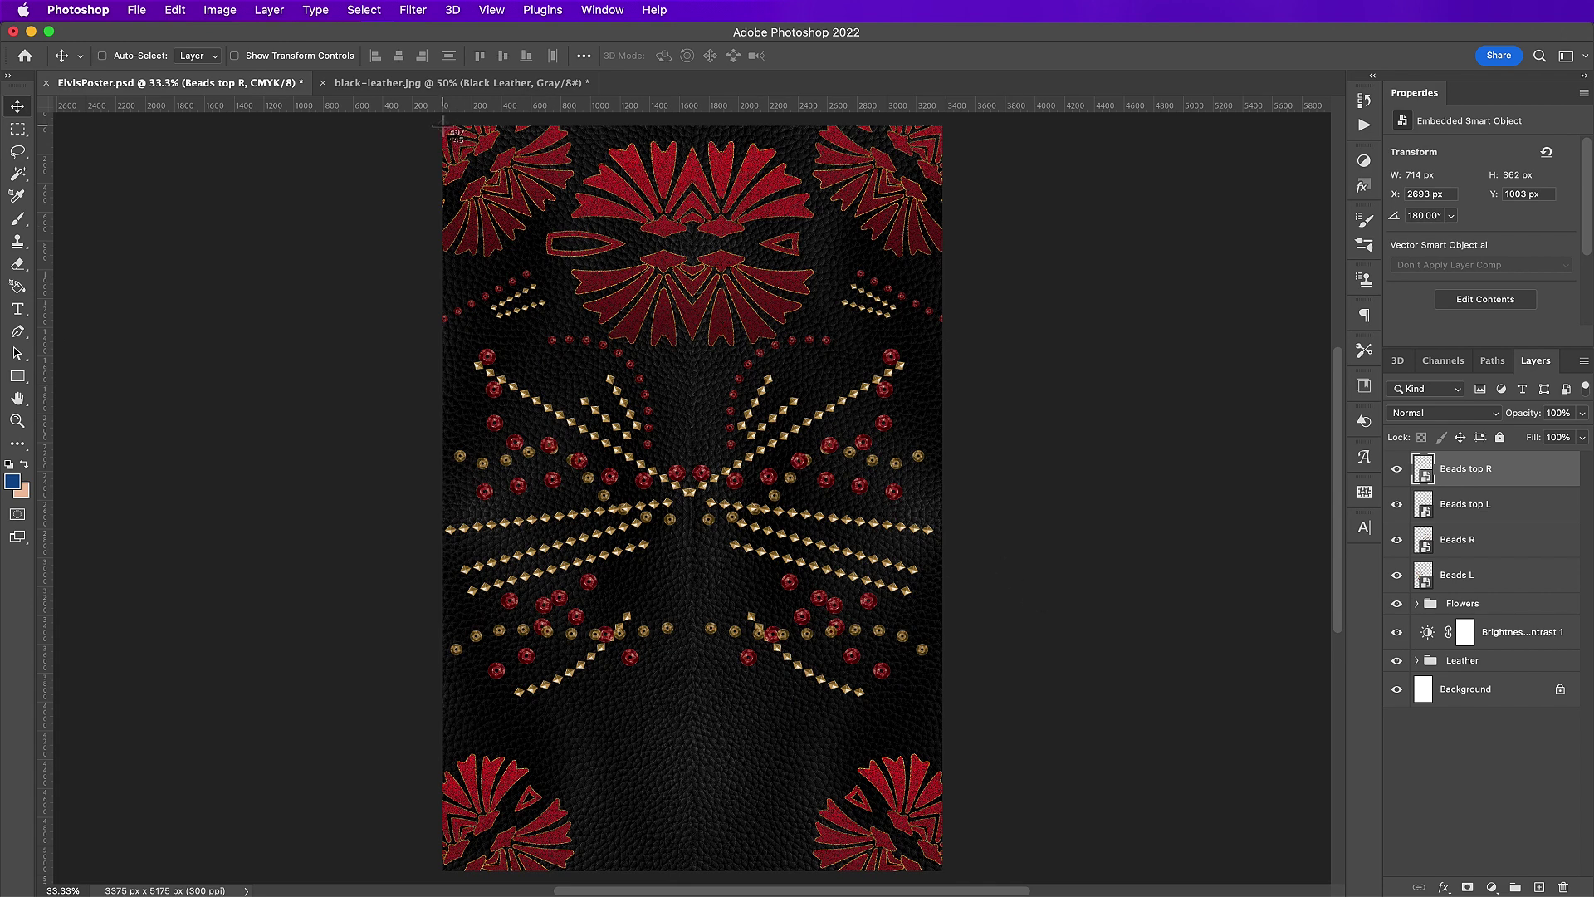
# - Capture a screenshot of the whole poster canvas and switch to Illustrator
pyautogui.moveTo(442, 126); pyautogui.dragTo(945, 869)
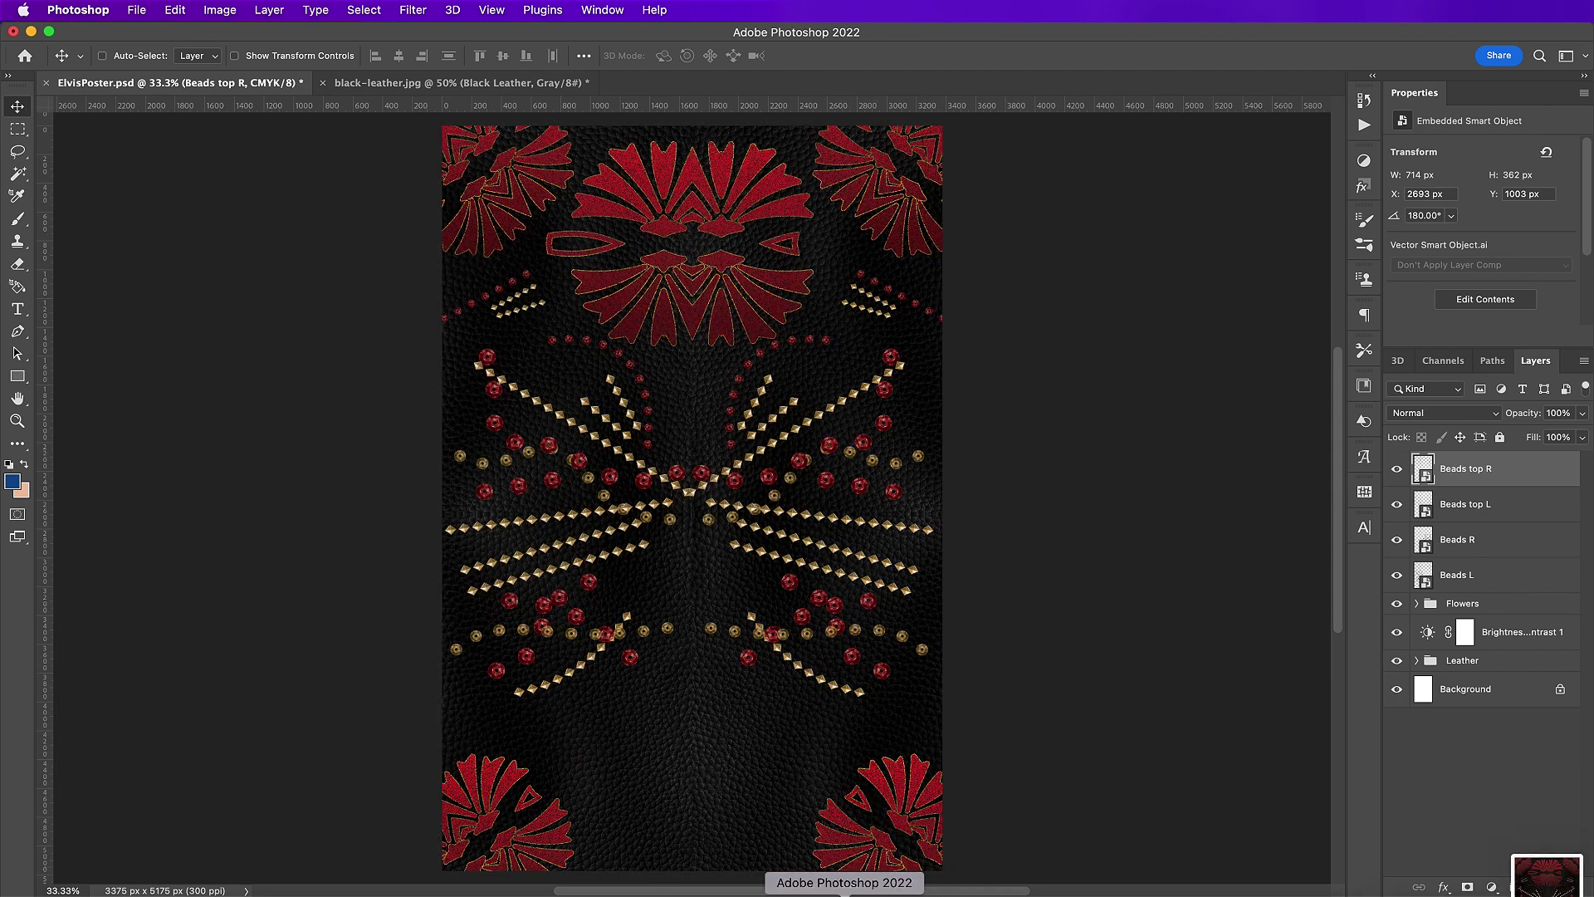
pyautogui.click(741, 889)
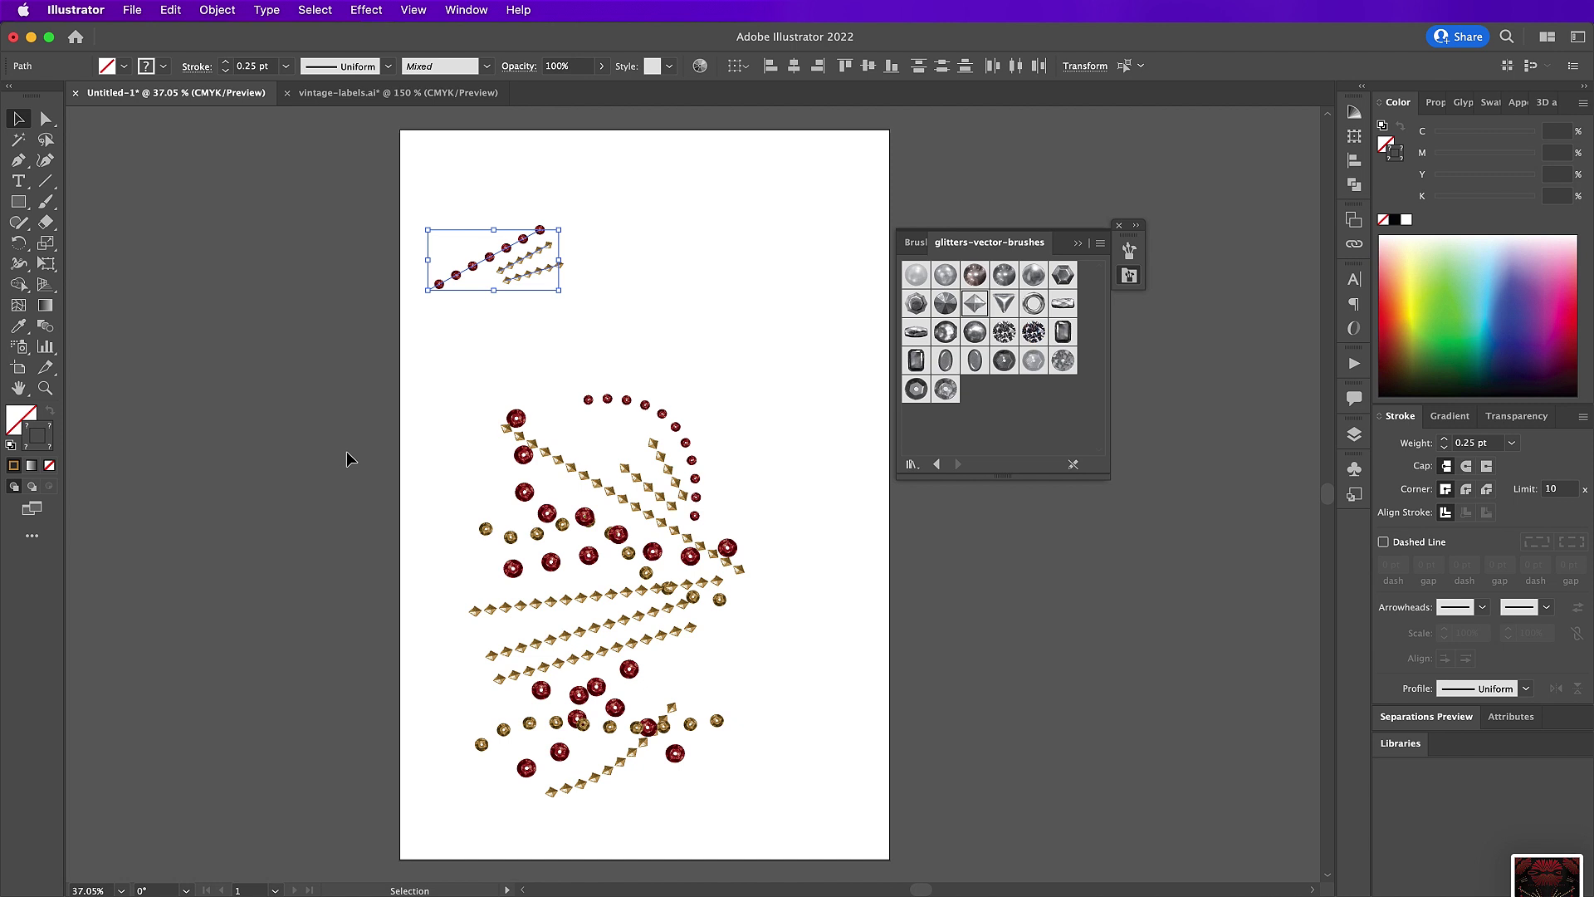
# - Select all the bead strokes and move them off the artboard to its left side
pyautogui.click(249, 292)
pyautogui.moveTo(351, 202)
pyautogui.mouseDown()
pyautogui.moveTo(761, 730)
pyautogui.moveTo(757, 809)
pyautogui.mouseUp()
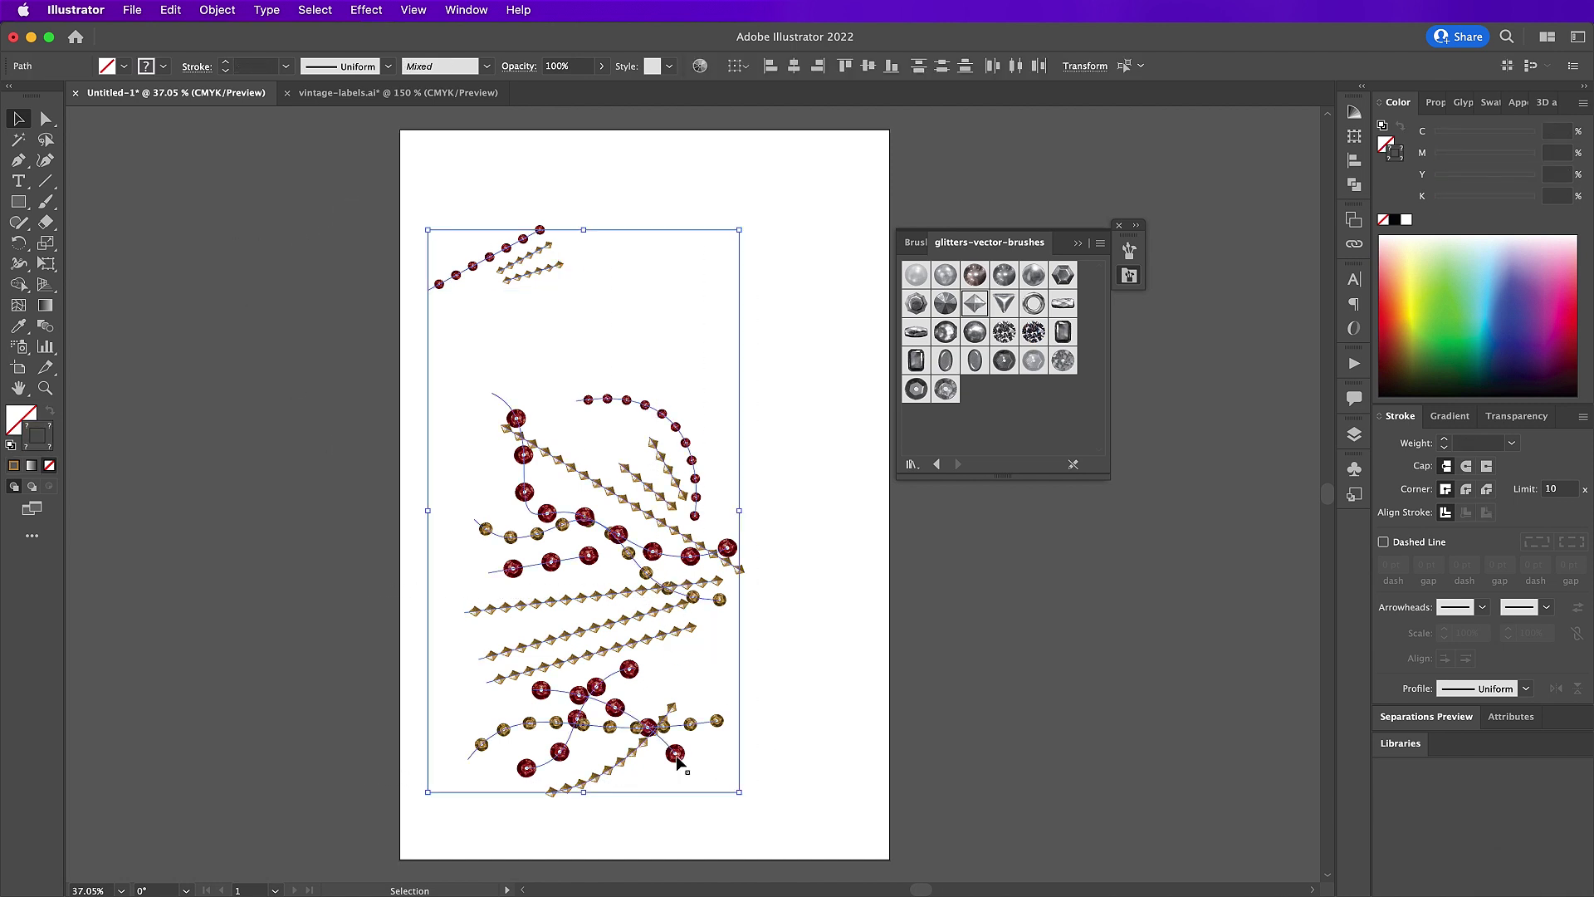
pyautogui.moveTo(676, 758)
pyautogui.mouseDown()
pyautogui.moveTo(346, 787)
pyautogui.moveTo(248, 767)
pyautogui.mouseUp()
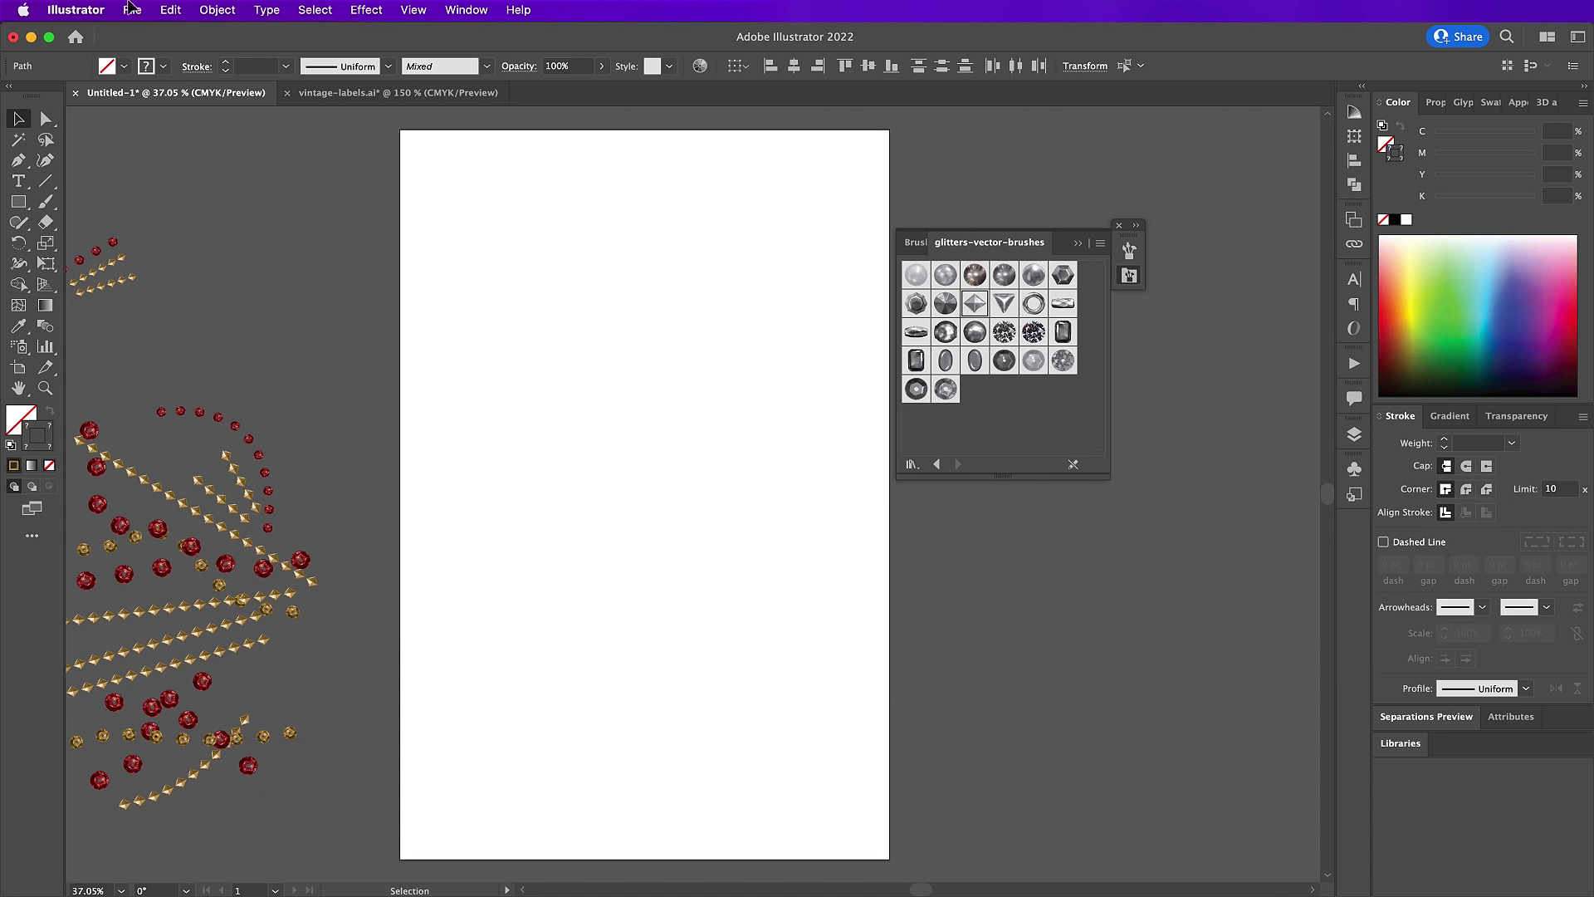
# - Deselect the bead strokes, place the poster screenshot and size it to cover the artboard
pyautogui.press('super+shift+a')
pyautogui.click(131, 9)
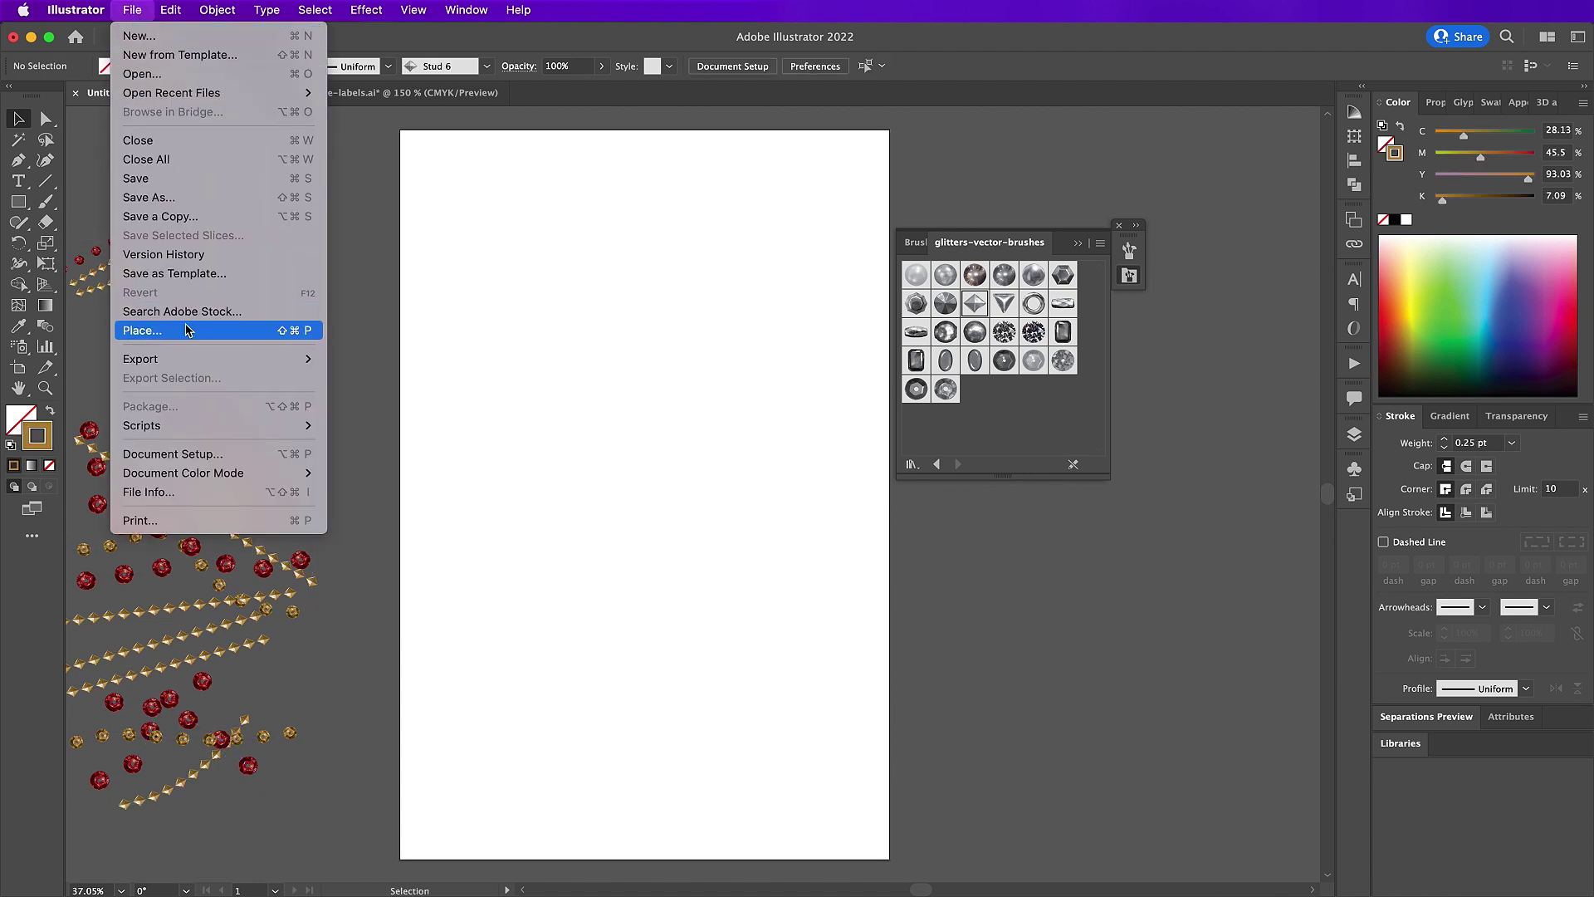
pyautogui.click(185, 330)
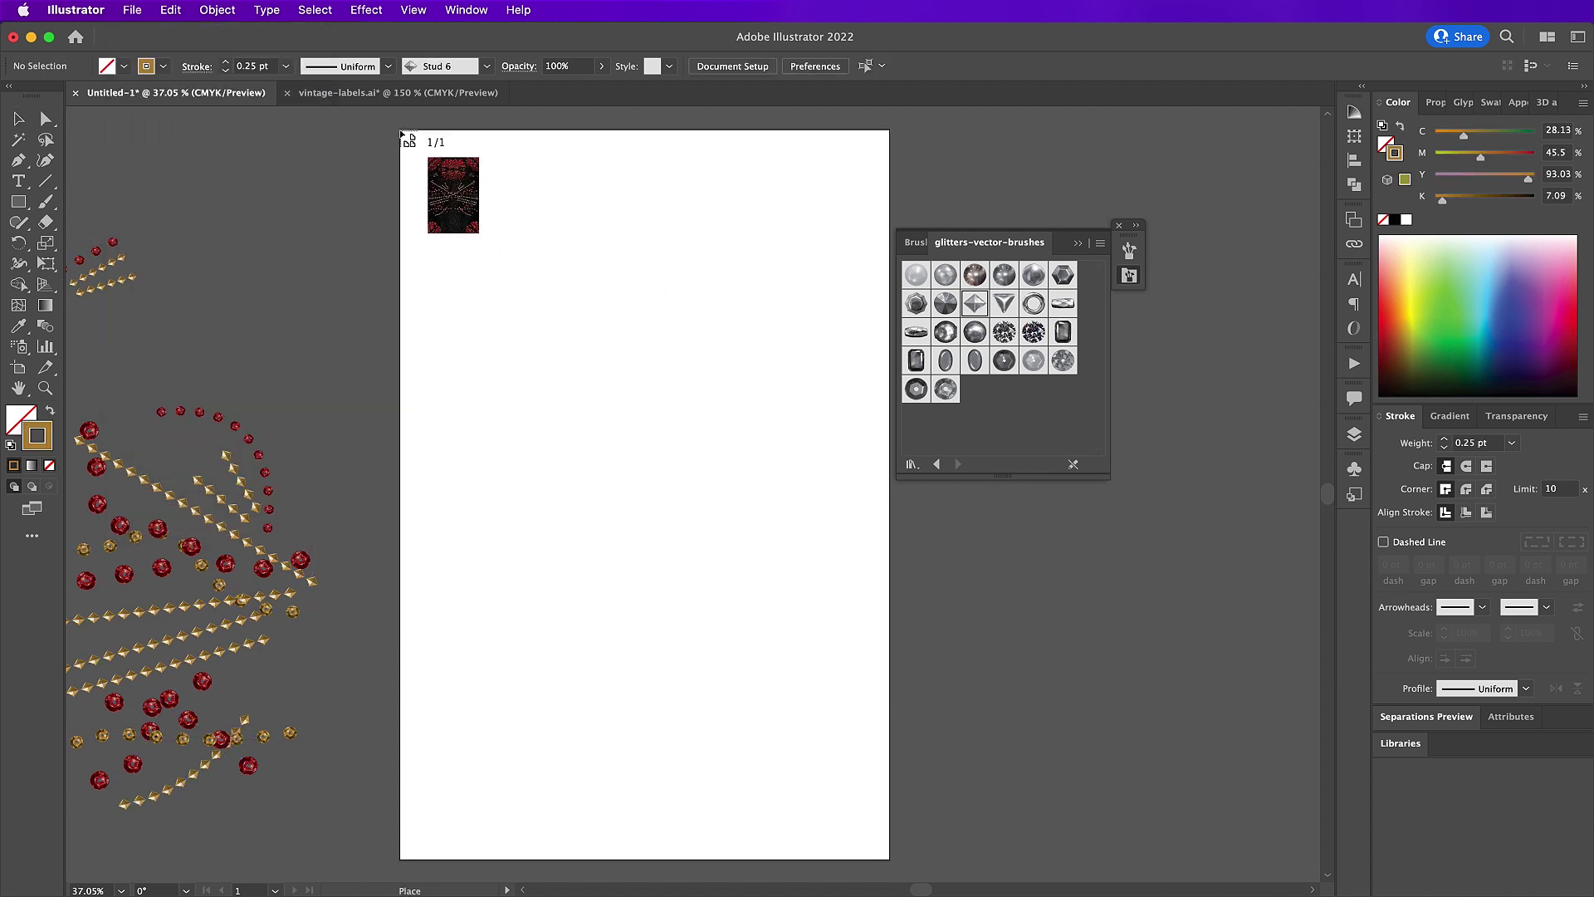
pyautogui.moveTo(409, 137); pyautogui.dragTo(1020, 868)
# - Expand Layer 1 in the layer list and lock the placed screenshot
pyautogui.click(1355, 435)
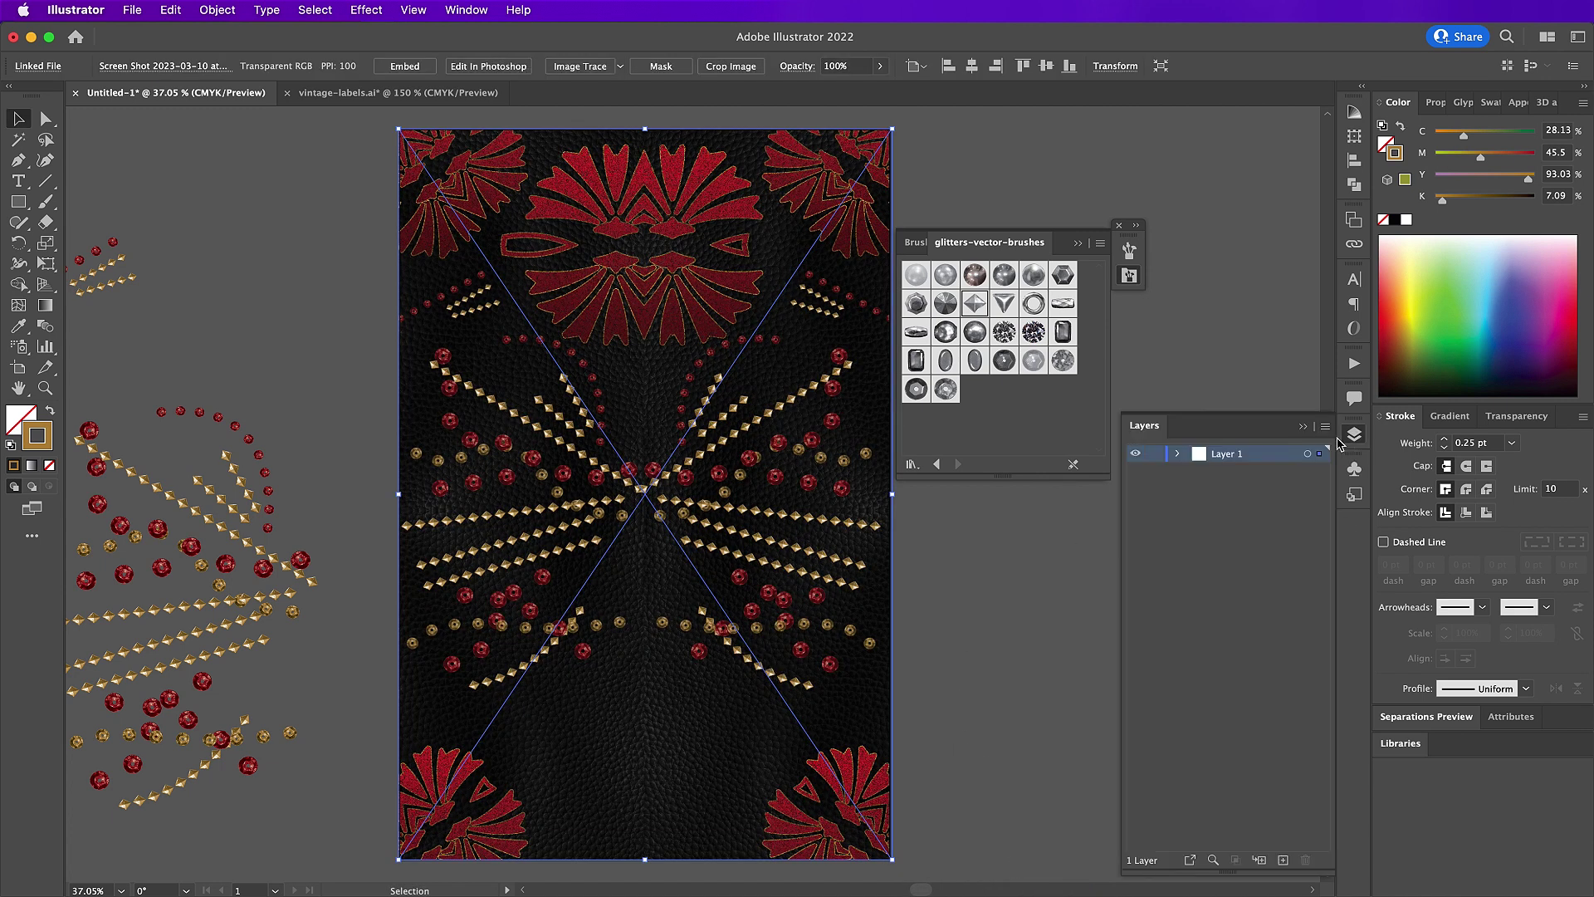
pyautogui.click(1177, 453)
pyautogui.click(1154, 471)
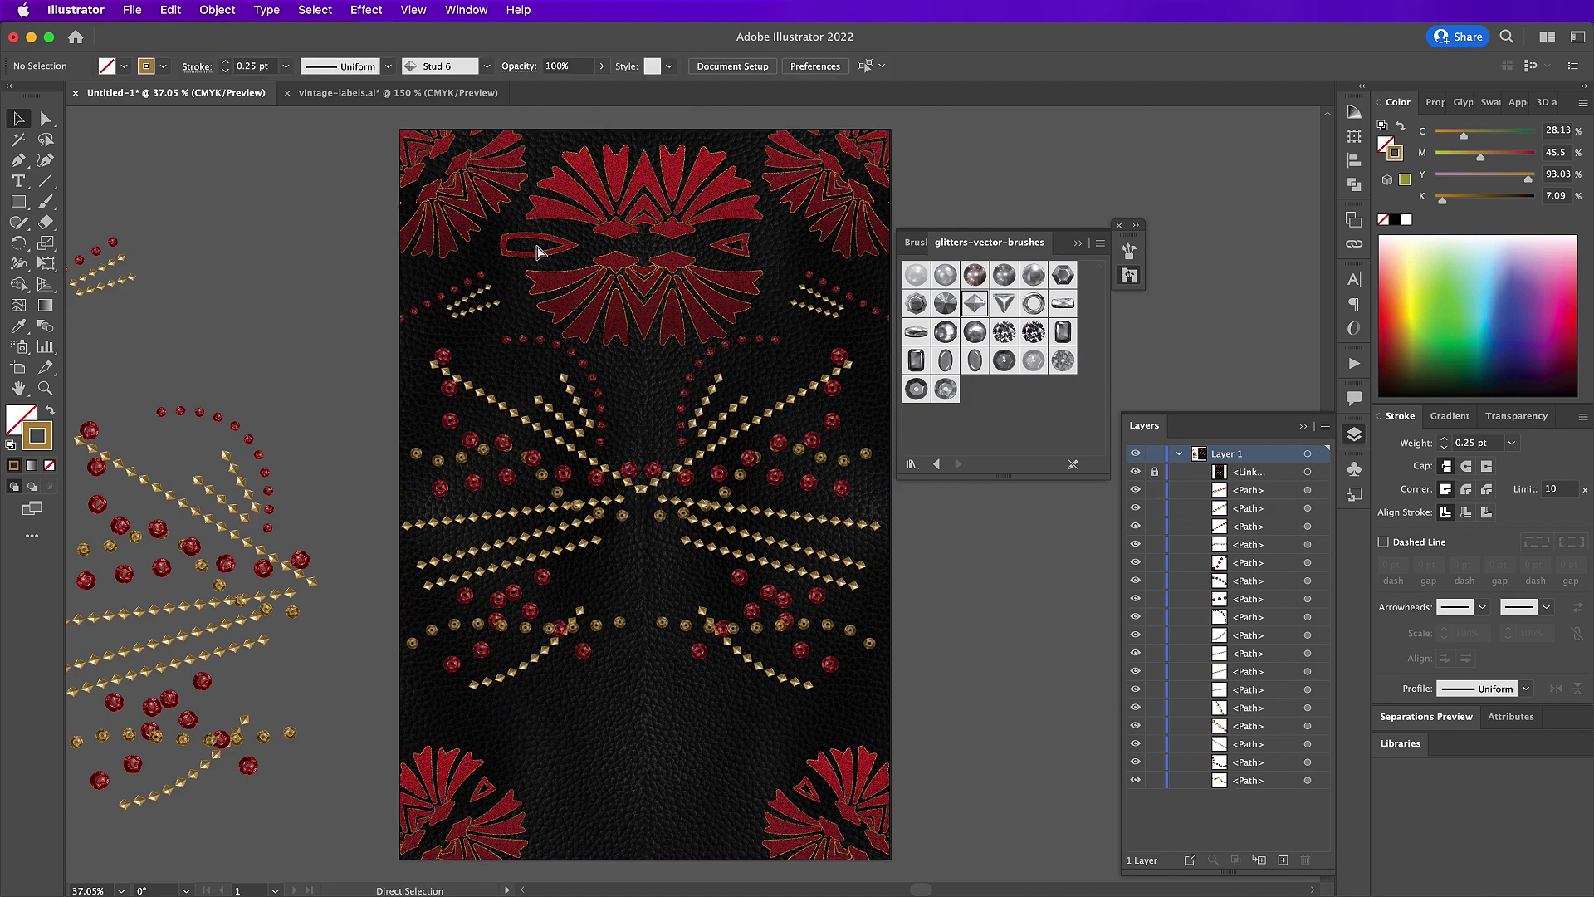
# - Draw an inverted-V path with the Pen tool inside the pointed middle petal of the central flower's upper half
pyautogui.press('super+equal')
pyautogui.press('super+equal')
pyautogui.scroll(5, 538, 252)
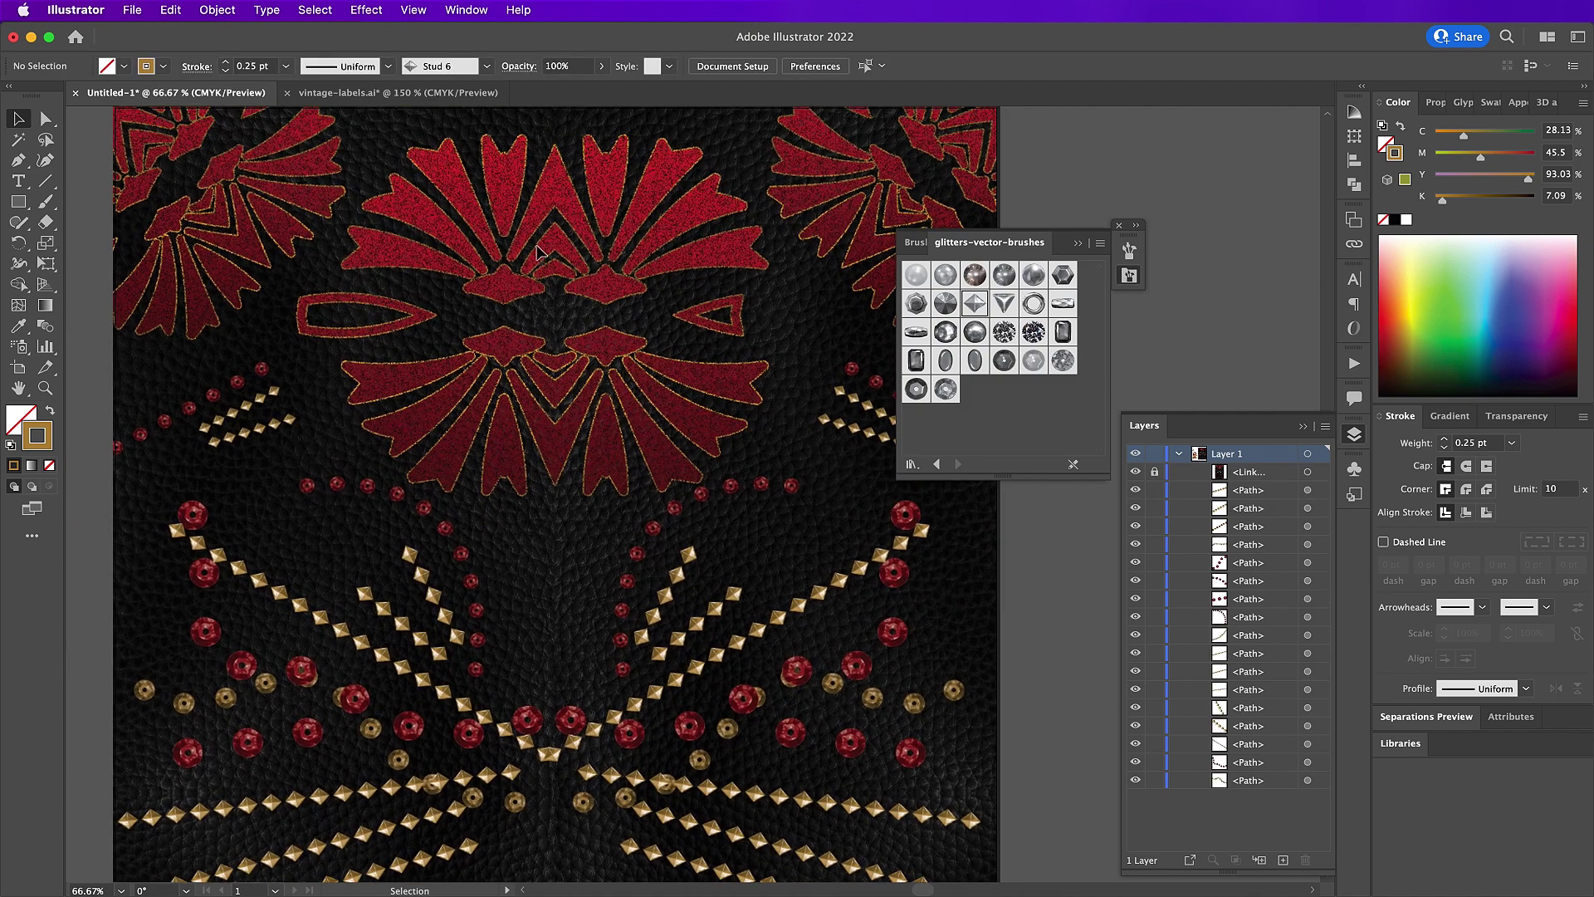
pyautogui.press('p')
pyautogui.click(512, 256)
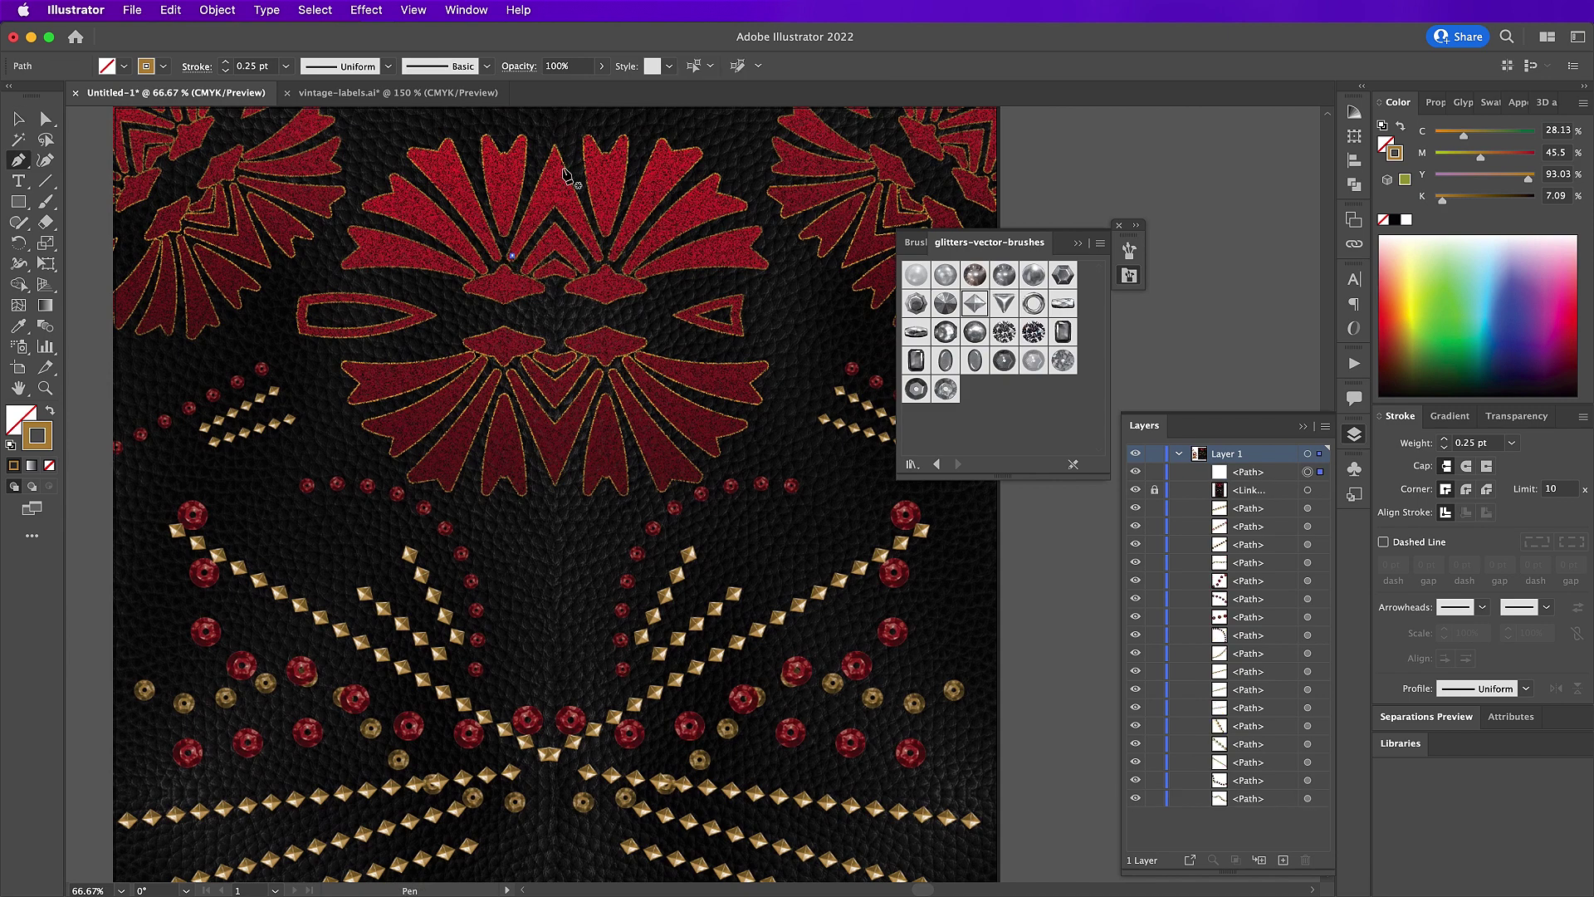
pyautogui.click(555, 175)
pyautogui.click(597, 256)
pyautogui.press('Escape')
# - Draw separate straight paths down the centres of the neighbouring petals in the central flower's upper half
pyautogui.click(606, 163)
pyautogui.click(606, 237)
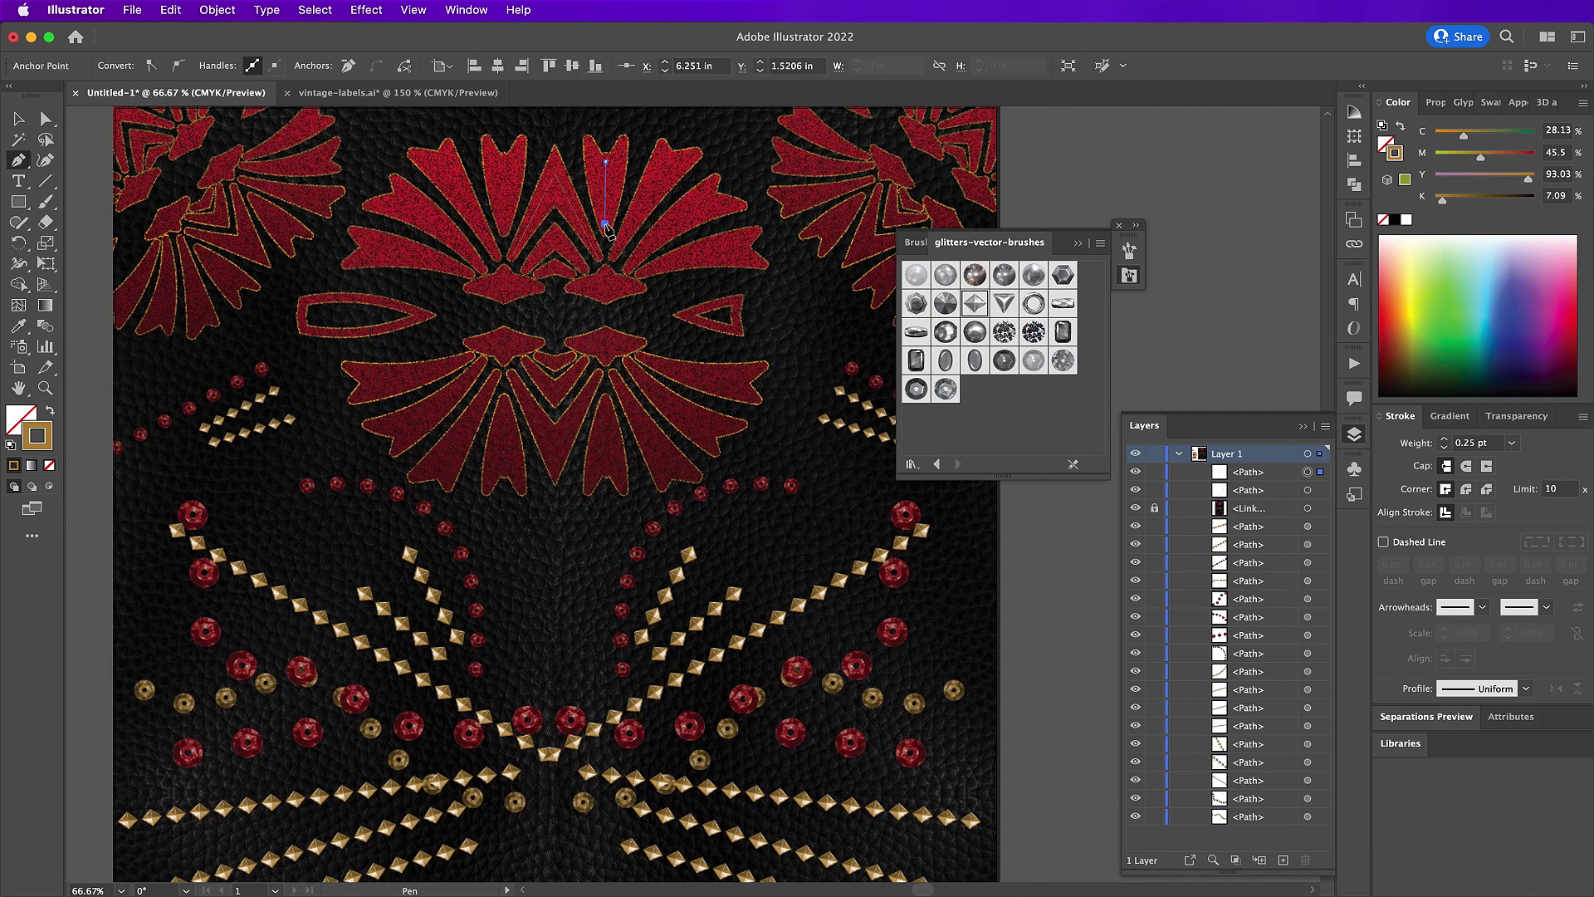
pyautogui.press('Escape')
pyautogui.click(667, 163)
pyautogui.click(620, 248)
pyautogui.click(504, 163)
pyautogui.click(503, 229)
pyautogui.press('Escape')
# - Draw short horizontal paths across the two small leaf shapes beneath the upper petals
pyautogui.click(471, 288)
pyautogui.click(538, 287)
pyautogui.press('Escape')
pyautogui.click(573, 287)
pyautogui.click(639, 287)
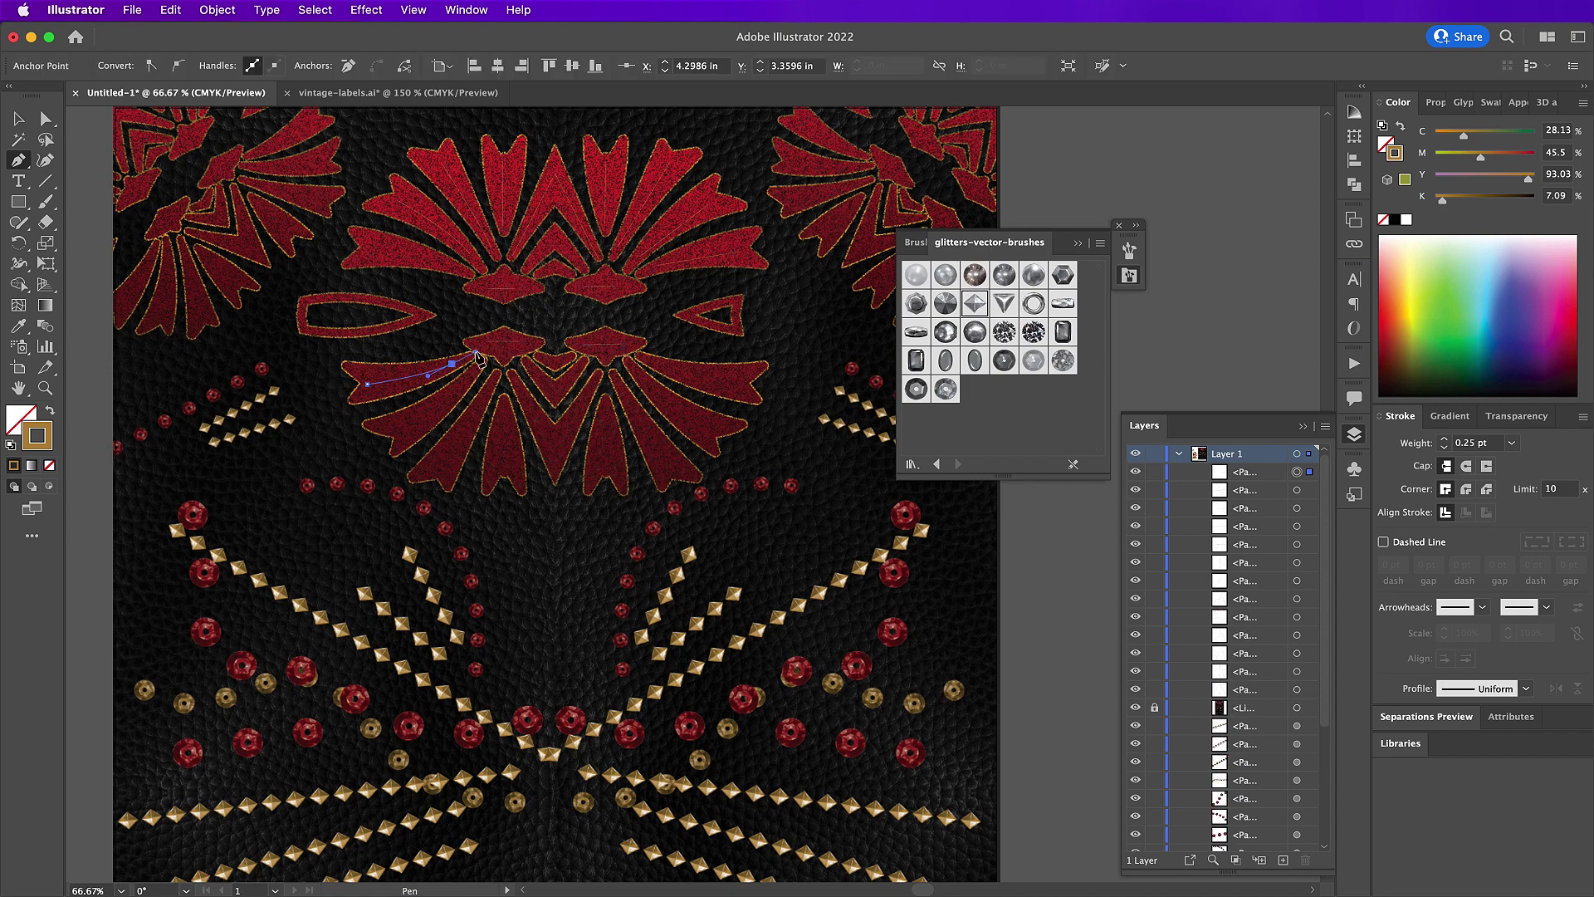
# - Draw paths along the lower petals and around the two eye-shaped outlines beside the central flower
pyautogui.click(738, 382)
pyautogui.click(305, 301)
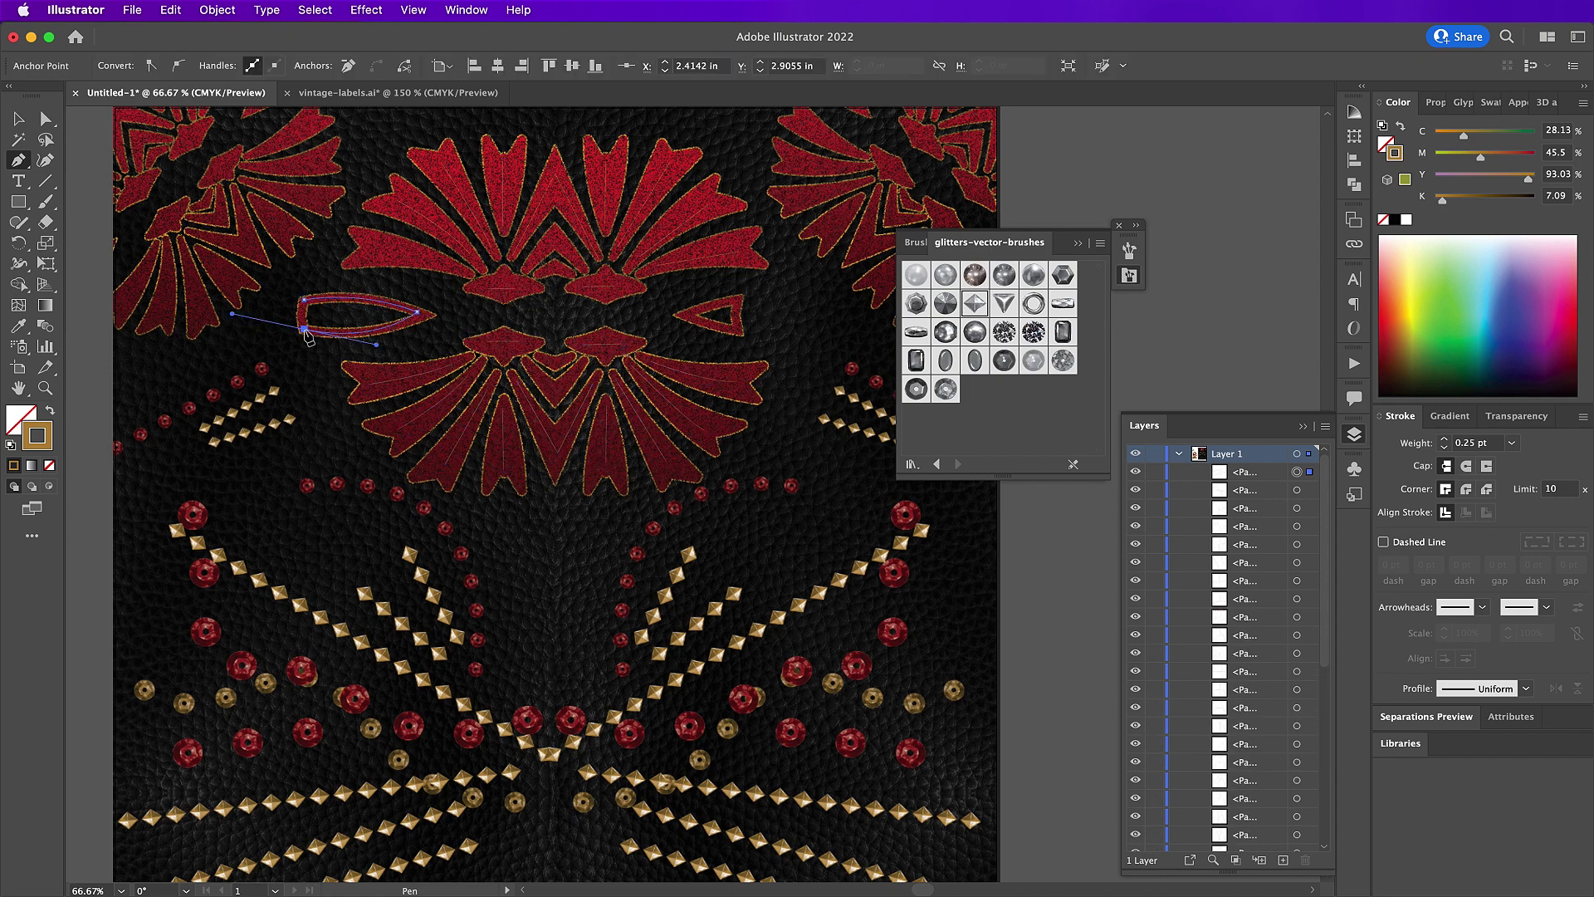
pyautogui.click(735, 302)
# - Select all the central flower paths, apply a sequin brush and set the stroke weight to 0.15 pt
pyautogui.scroll(2, 733, 303)
pyautogui.press('v')
pyautogui.moveTo(256, 135); pyautogui.dragTo(747, 482)
pyautogui.click(946, 388)
pyautogui.click(1442, 448)
pyautogui.click(1443, 448)
pyautogui.click(915, 388)
pyautogui.click(1062, 360)
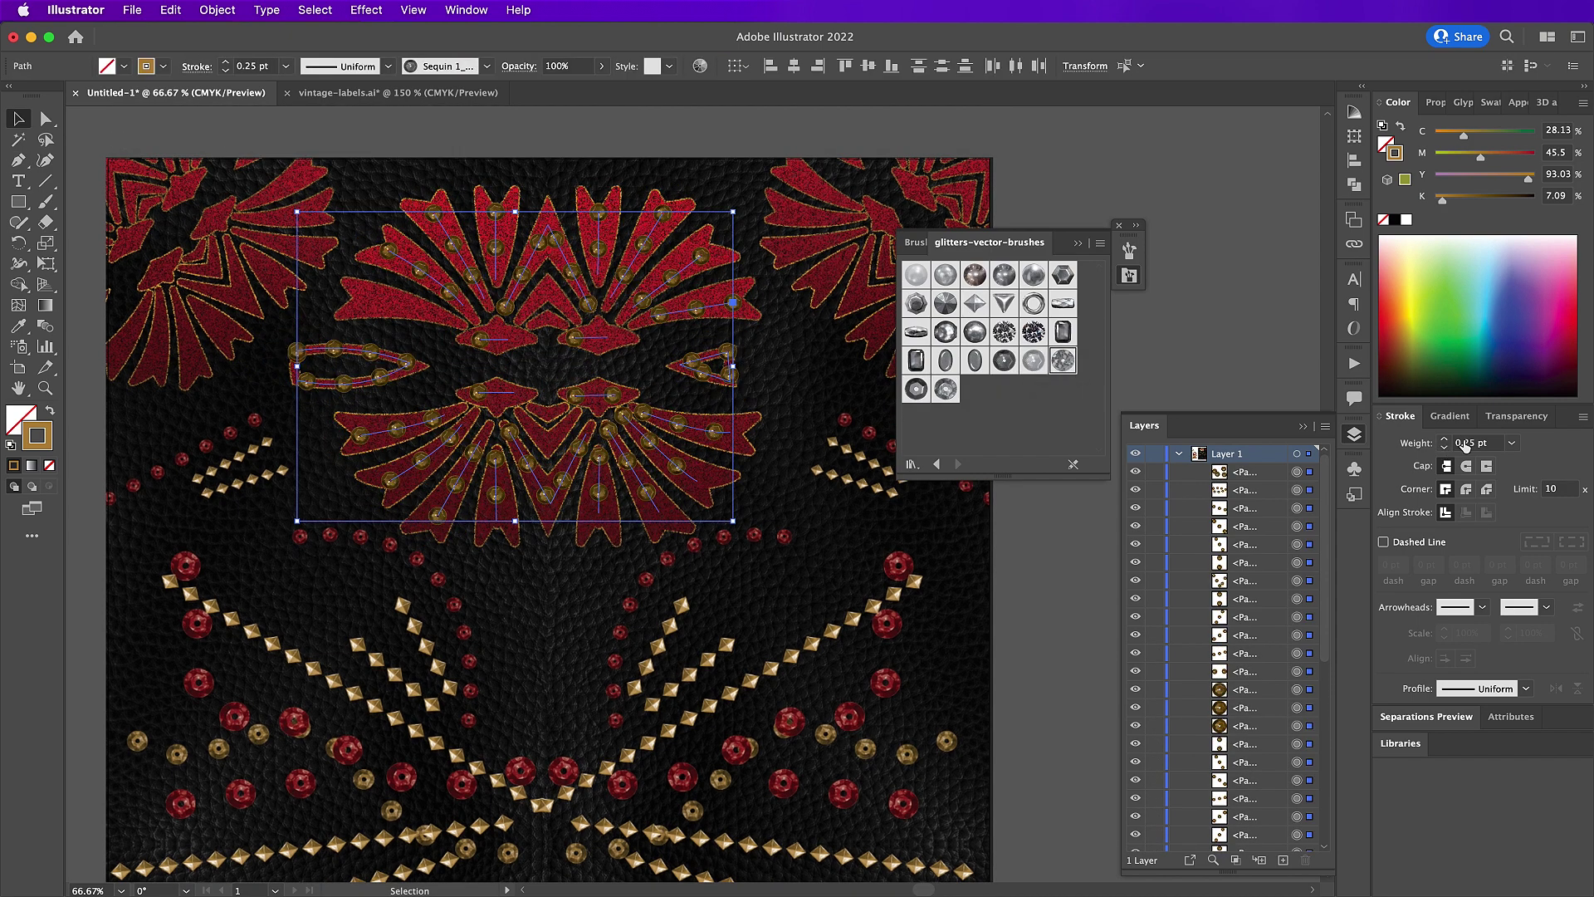
pyautogui.click(1468, 443)
pyautogui.write('0.15')
pyautogui.press('Return')
# - Add a path along the flower's upper-left side petal and apply the Sequin 2 brush at 0.15 pt
pyautogui.press('p')
pyautogui.click(360, 296)
pyautogui.click(449, 321)
pyautogui.press('v')
pyautogui.click(1063, 361)
pyautogui.click(1468, 442)
pyautogui.write('0.15')
# - Change the sequin paths' stroke to dark red, about C 24, M 100, Y 99, K 20, and apply the Sequin 3 brush
pyautogui.doubleClick(37, 435)
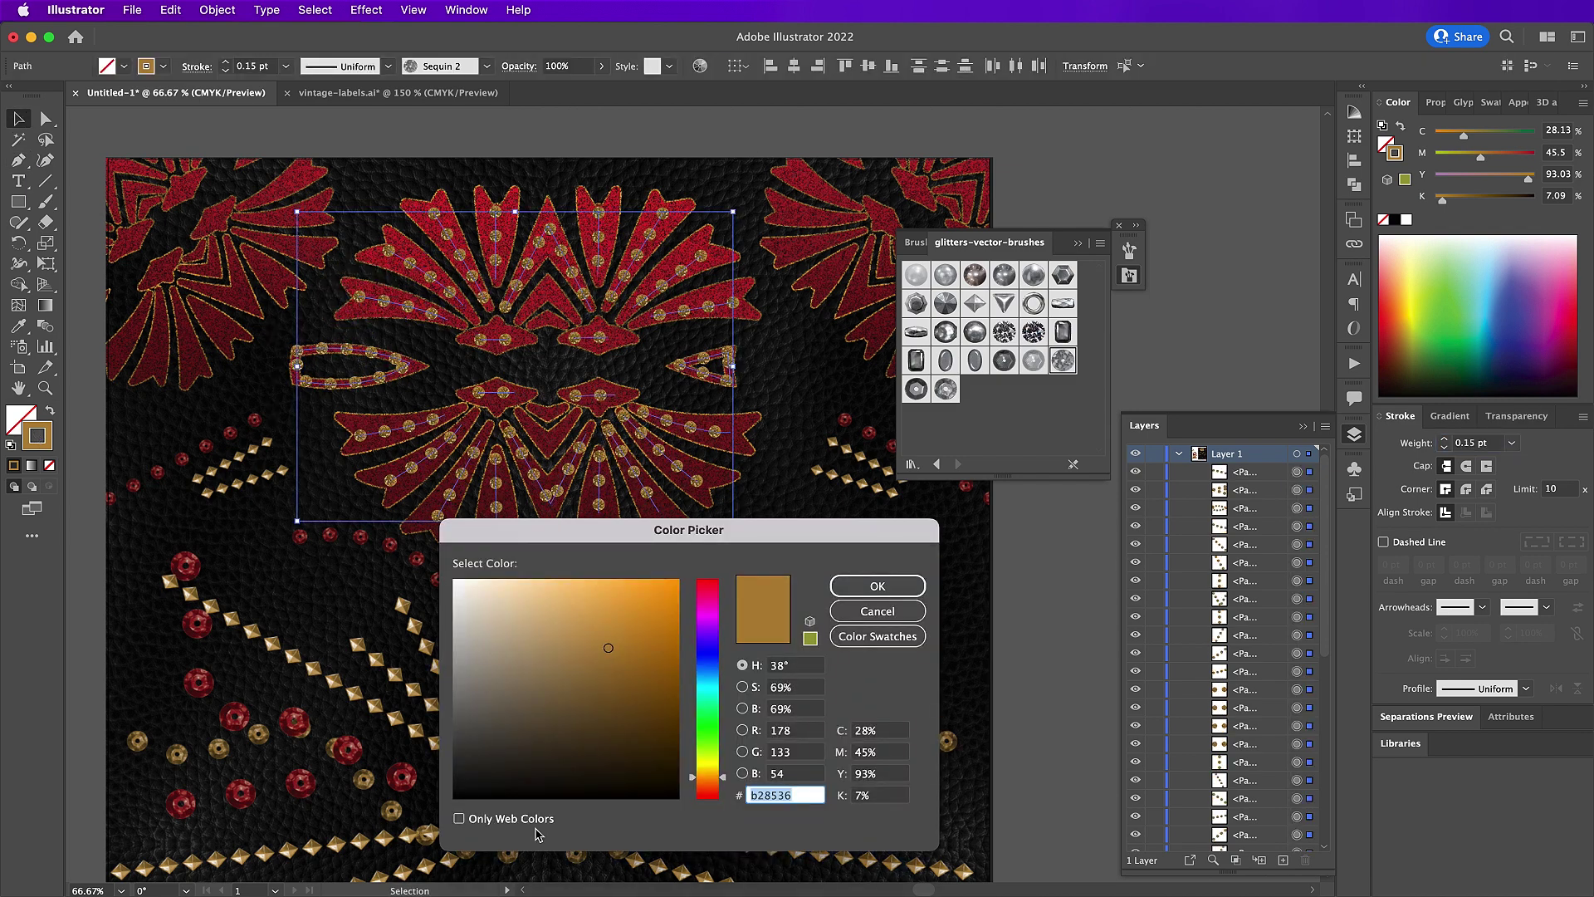
pyautogui.click(877, 584)
pyautogui.click(916, 390)
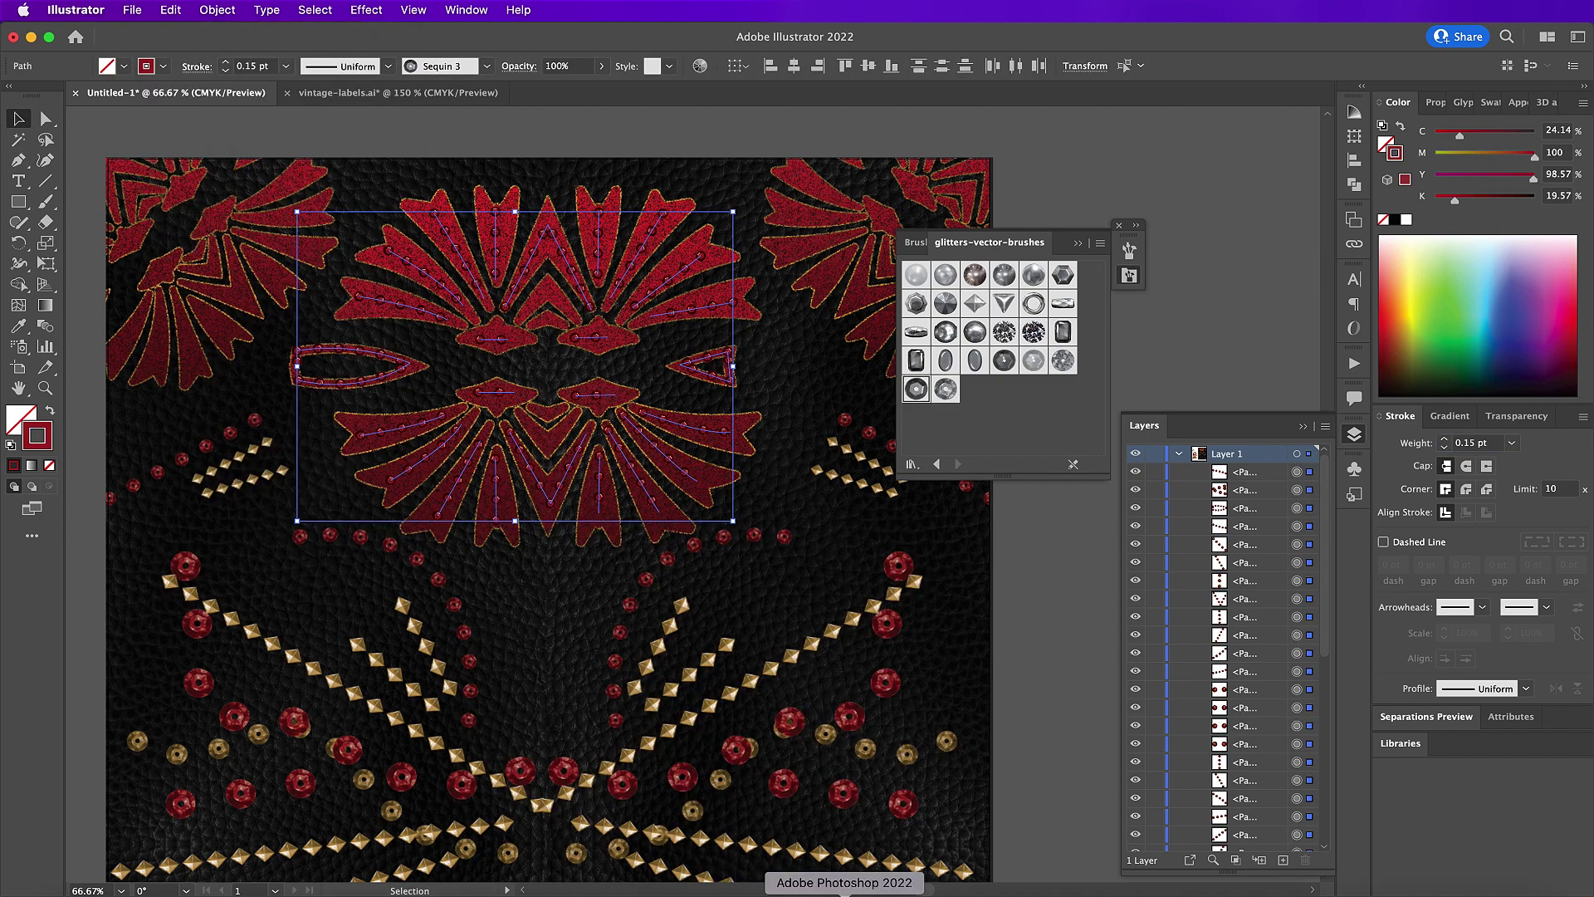
# - Switch to Photoshop and paste the red sequin paths into ElvisPoster.psd as a Smart Object
pyautogui.click(843, 886)
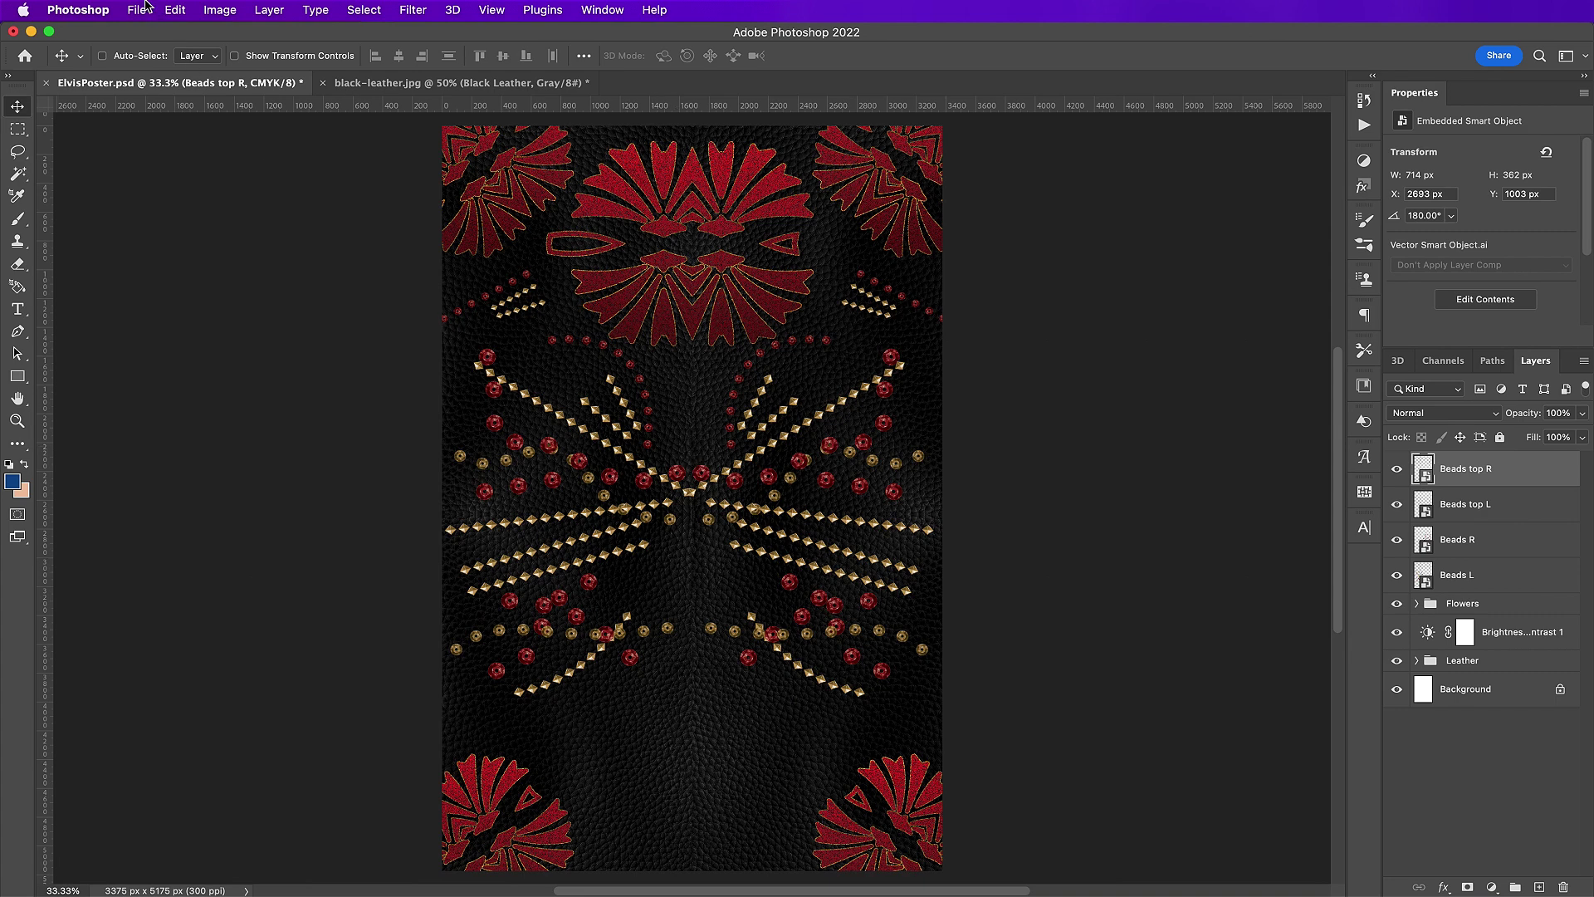
pyautogui.click(174, 10)
pyautogui.click(198, 164)
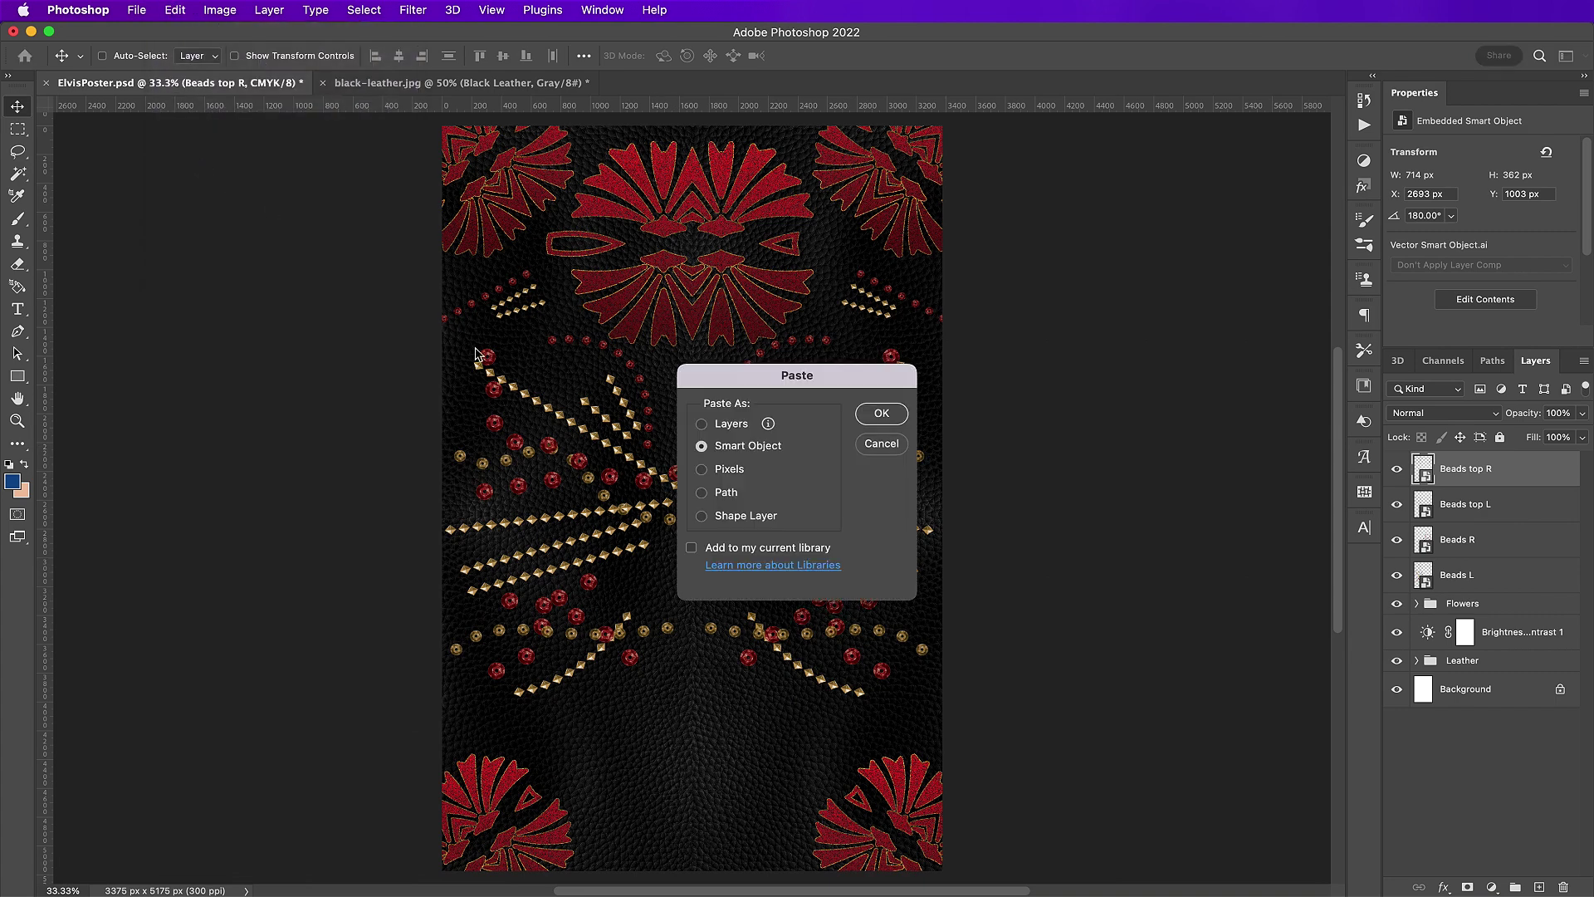
pyautogui.click(882, 414)
# - Position the pasted sequins over the central flower at about X 1562 px, Y 815 px and commit the placement
pyautogui.moveTo(724, 548); pyautogui.dragTo(713, 305)
pyautogui.hotkey('shift', 'Left')
pyautogui.hotkey('shift', 'Left')
pyautogui.hotkey('shift', 'Left')
pyautogui.hotkey('shift', 'Left')
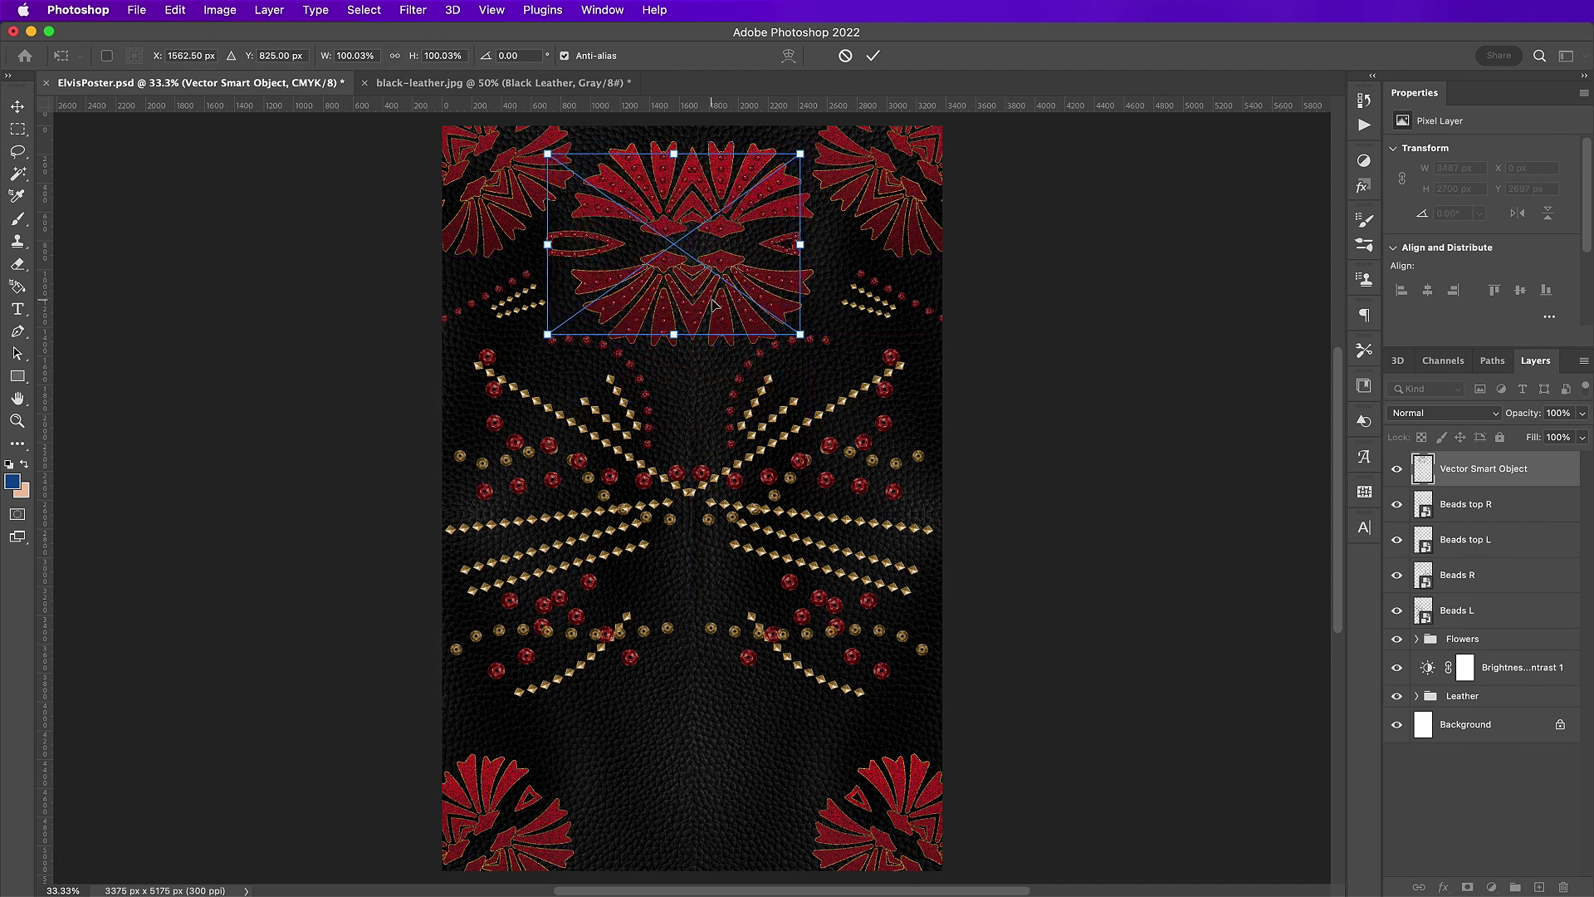
pyautogui.hotkey('shift', 'Left')
pyautogui.hotkey('shift', 'Up')
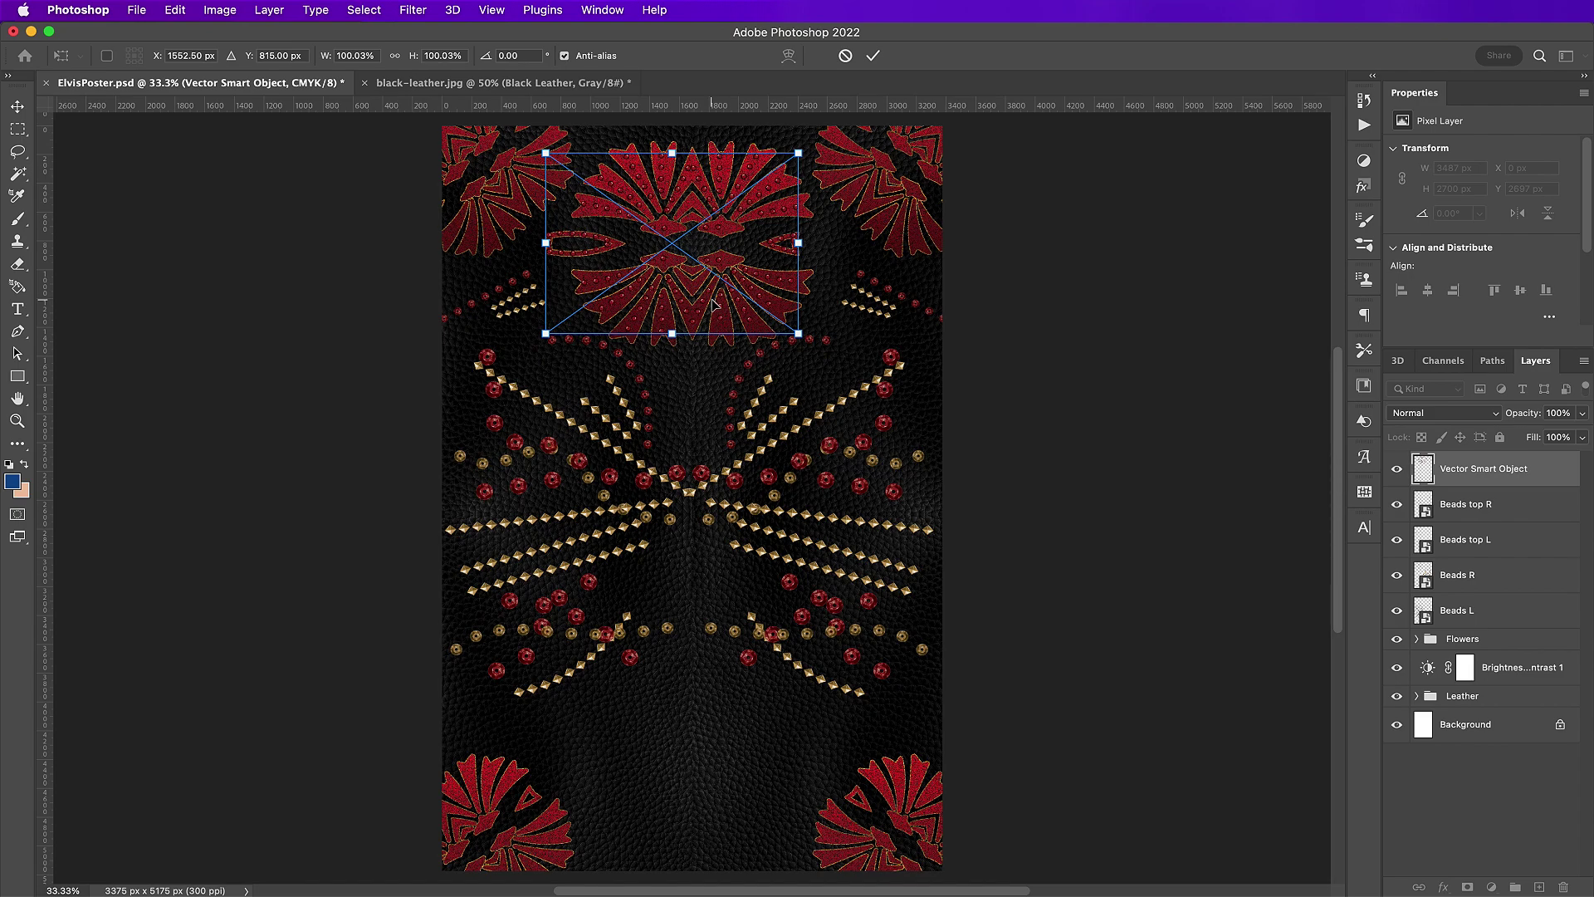
pyautogui.hotkey('shift', 'Right')
pyautogui.press('Return')
# - Duplicate the sequin layer, shrink the copy, rotate it to -45° and move it over the poster's top-left corner flower
pyautogui.press('super+j')
pyautogui.press('super+plus')
pyautogui.press('super+plus')
pyautogui.scroll(2, 789, 324)
pyautogui.press('super+t')
pyautogui.moveTo(1046, 573); pyautogui.dragTo(674, 200)
pyautogui.moveTo(665, 207); pyautogui.dragTo(419, 254)
pyautogui.moveTo(348, 266); pyautogui.dragTo(268, 204)
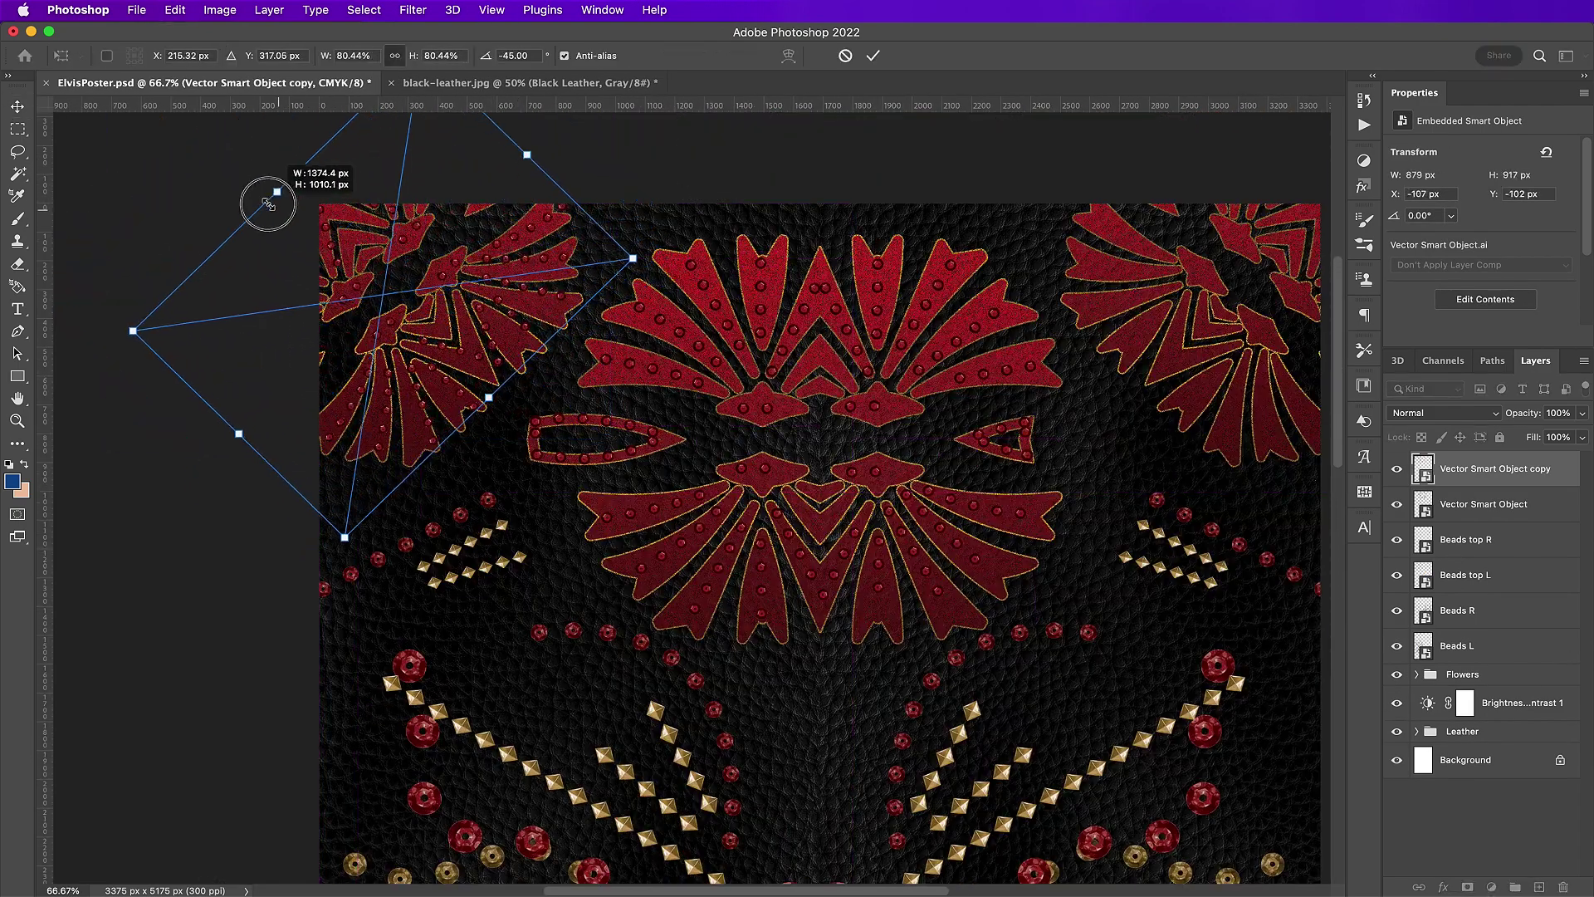
# - Refine the rotated sequins to about 74% scale and align them with the top-left corner flower's petals
pyautogui.moveTo(492, 312); pyautogui.dragTo(470, 318)
pyautogui.moveTo(107, 335); pyautogui.dragTo(153, 331)
pyautogui.moveTo(444, 334); pyautogui.dragTo(438, 345)
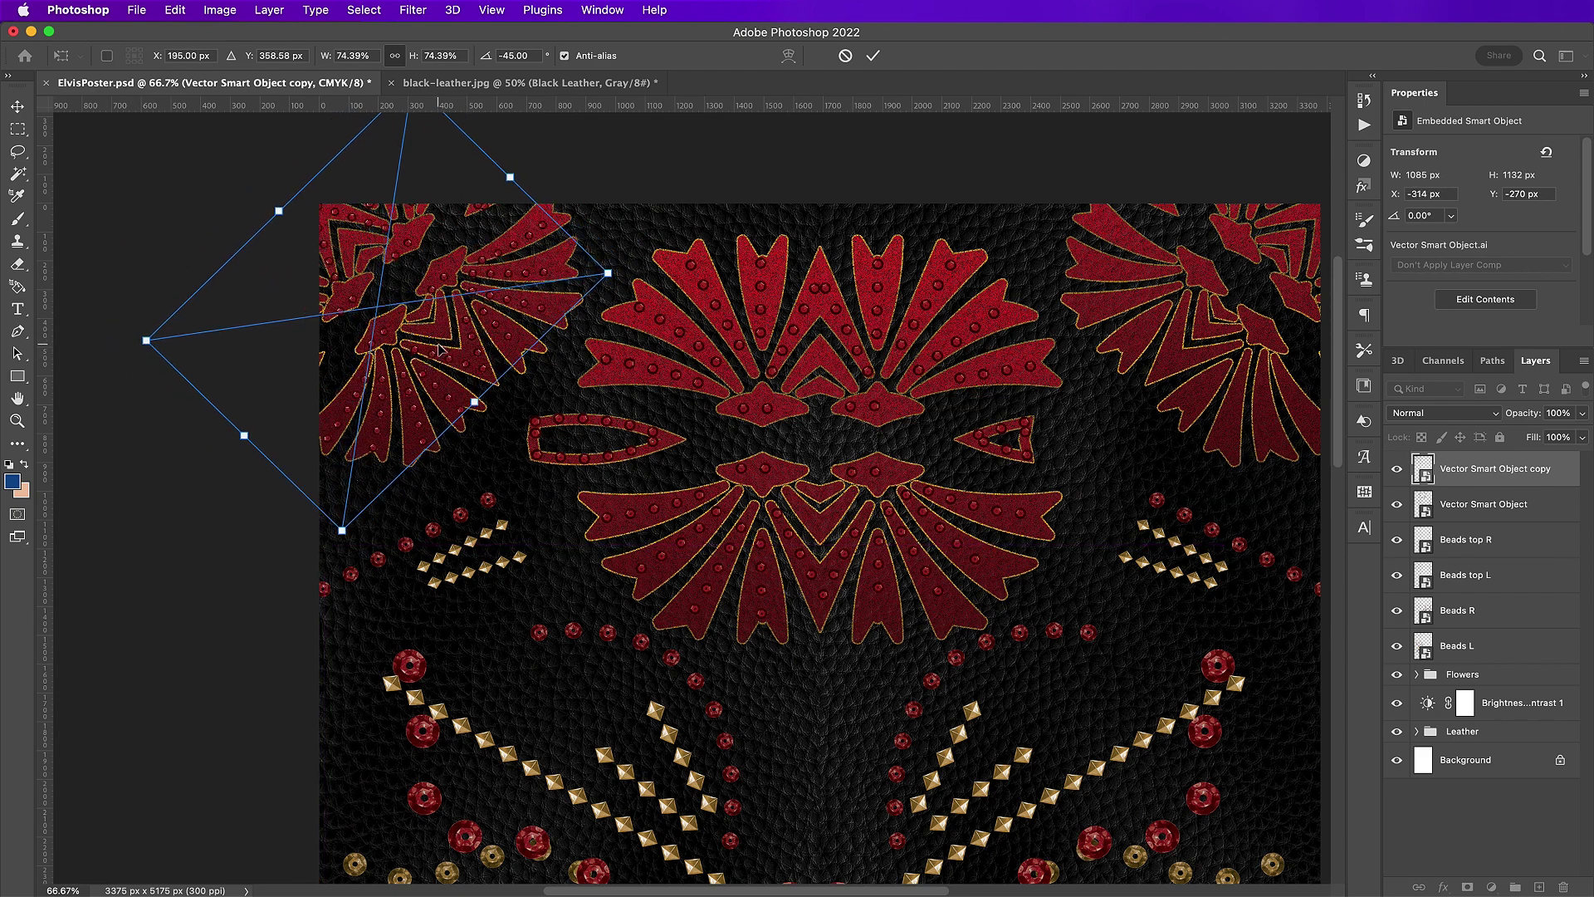
pyautogui.moveTo(553, 280); pyautogui.dragTo(554, 279)
pyautogui.press('Return')
# - Duplicate the corner sequins and move the copy over the poster's top-right corner flower
pyautogui.press('super+j')
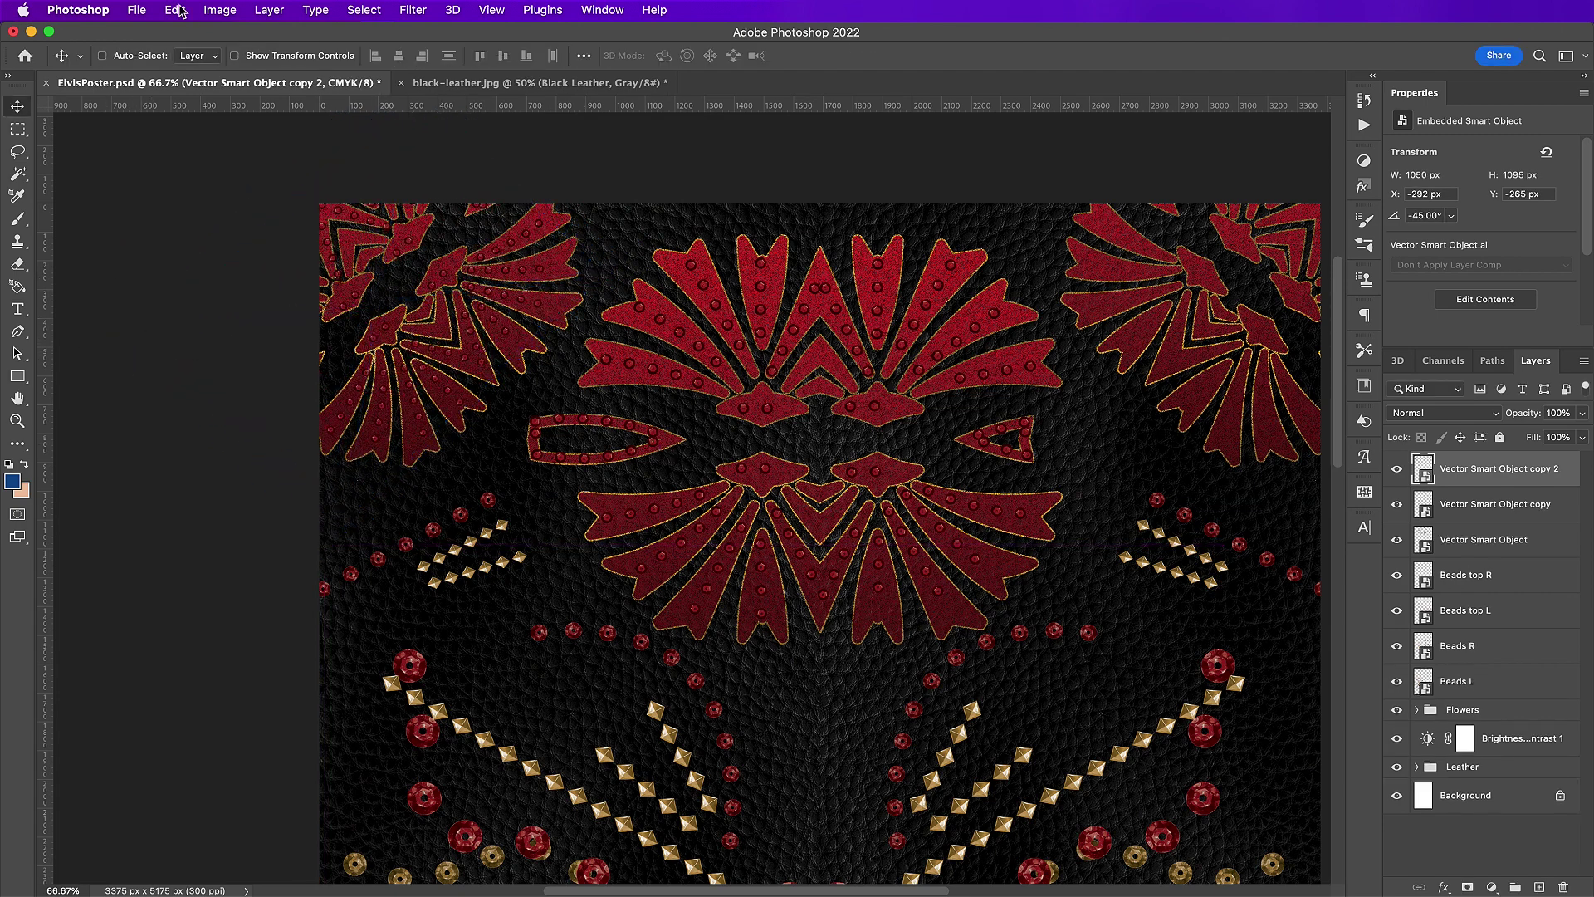
pyautogui.moveTo(355, 349); pyautogui.dragTo(1238, 385)
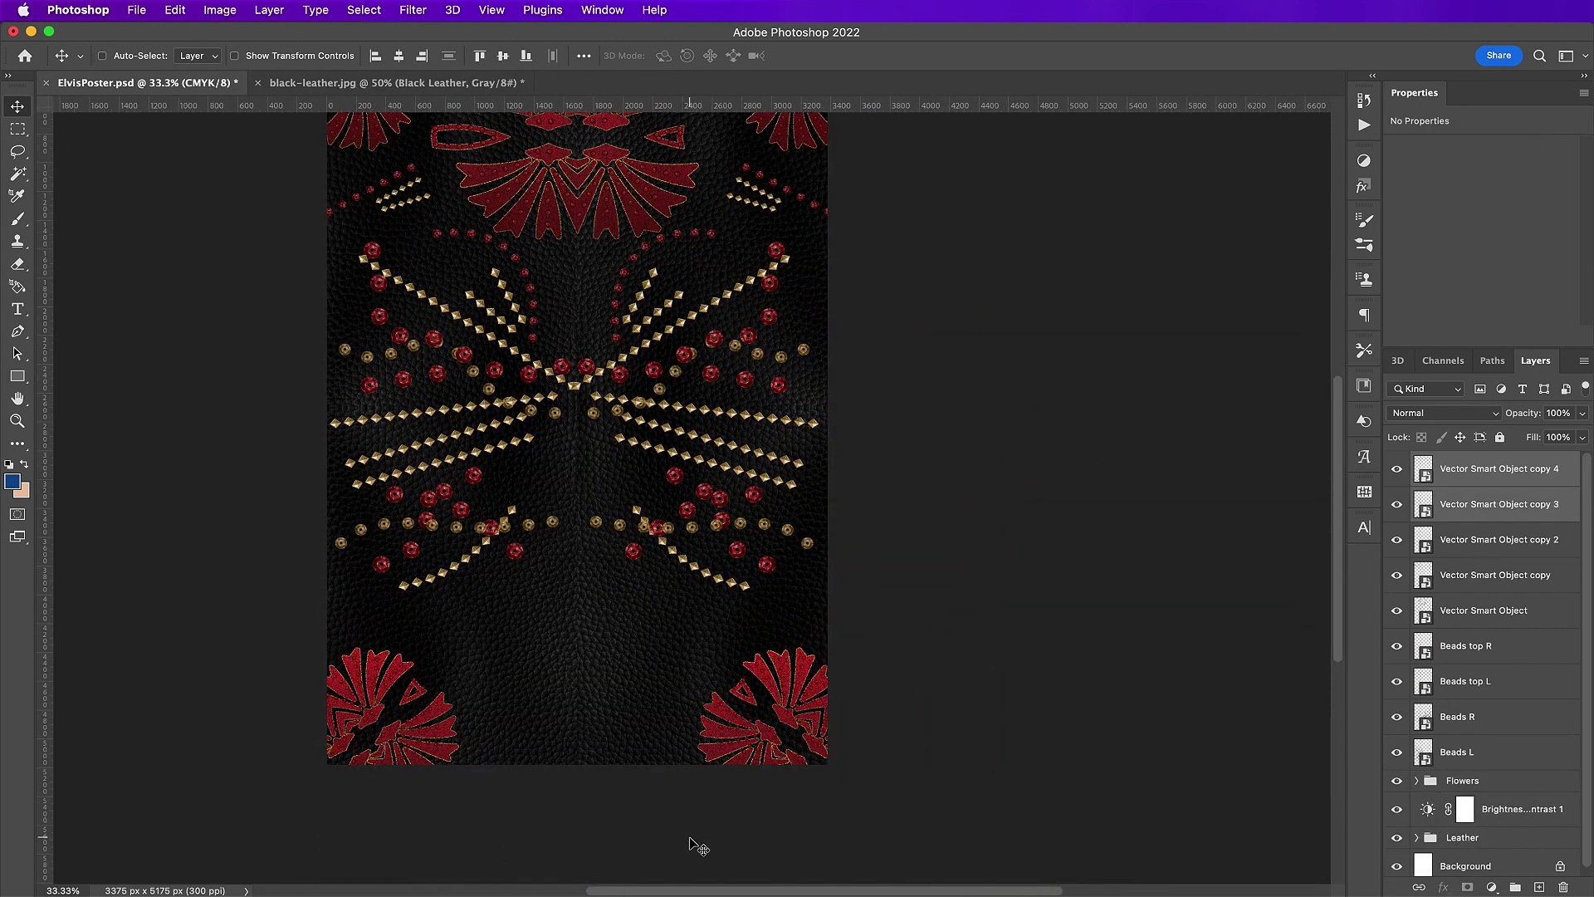
# - Group all bead and sequin layers from Vector Smart Object copy 4 to Beads L and name the group Beads
pyautogui.keyDown('shift'); pyautogui.click(1465, 752); pyautogui.keyUp('shift')
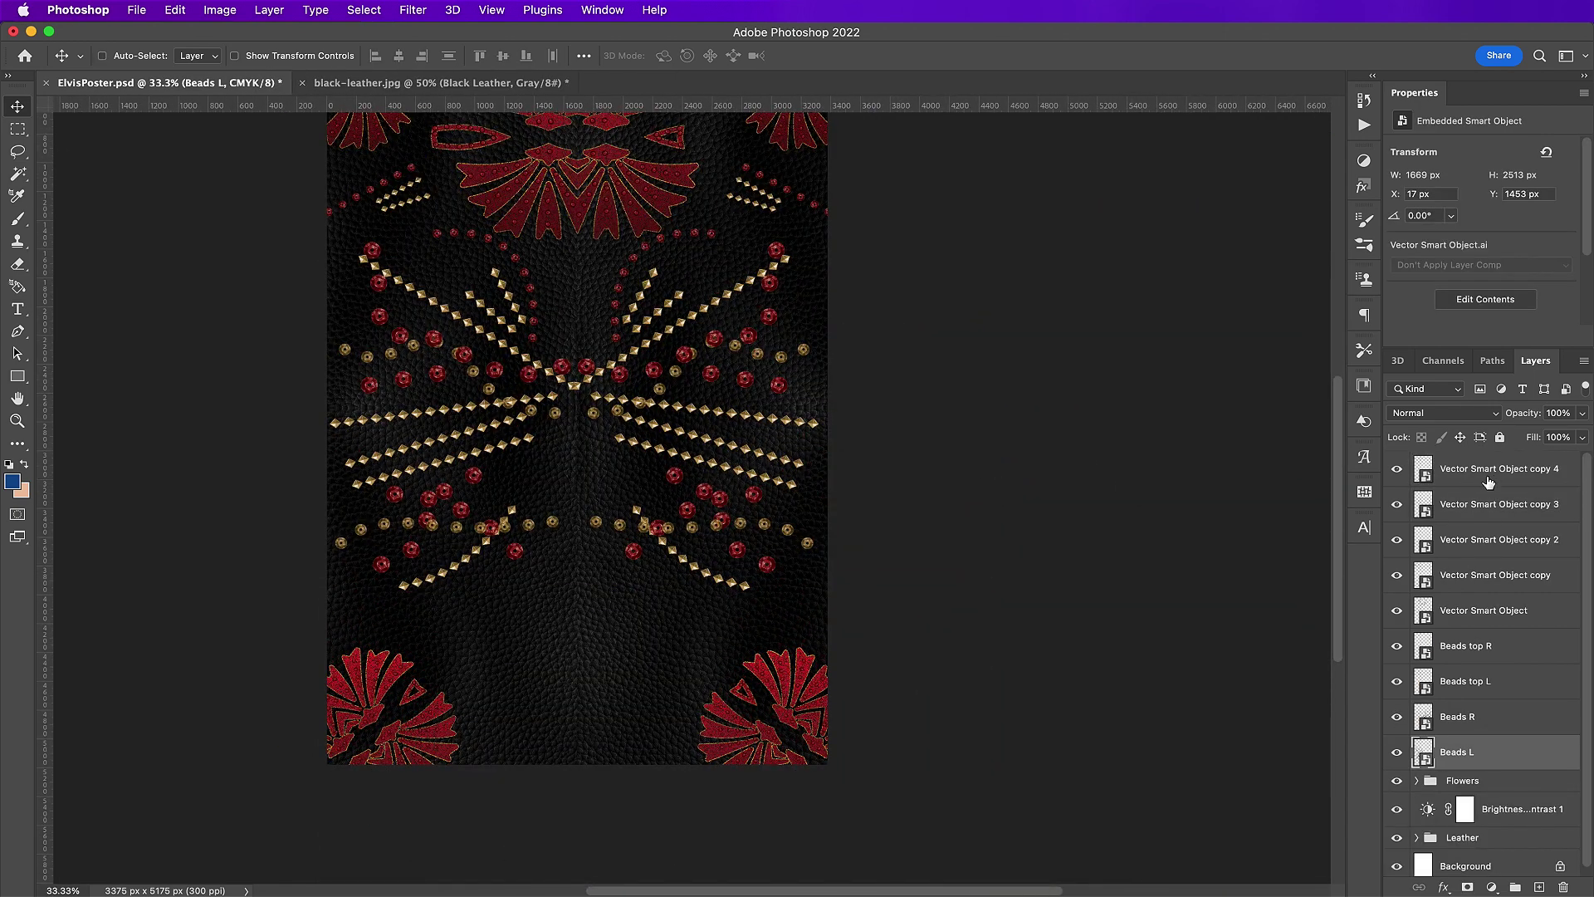
pyautogui.press('super+g')
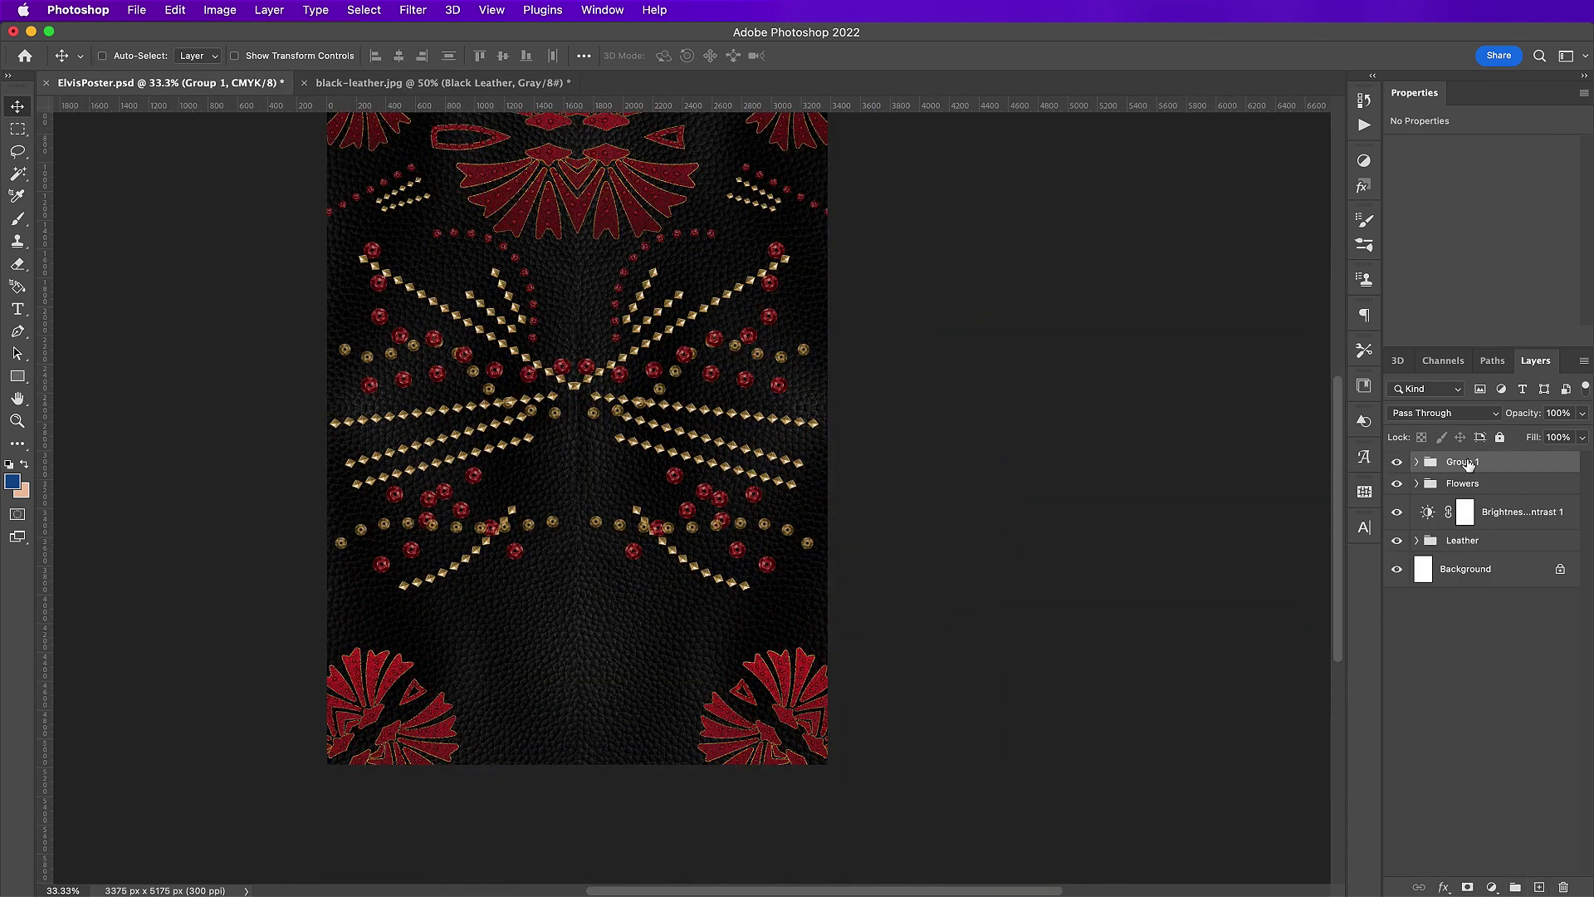
pyautogui.write('s')
pyautogui.press('Return')
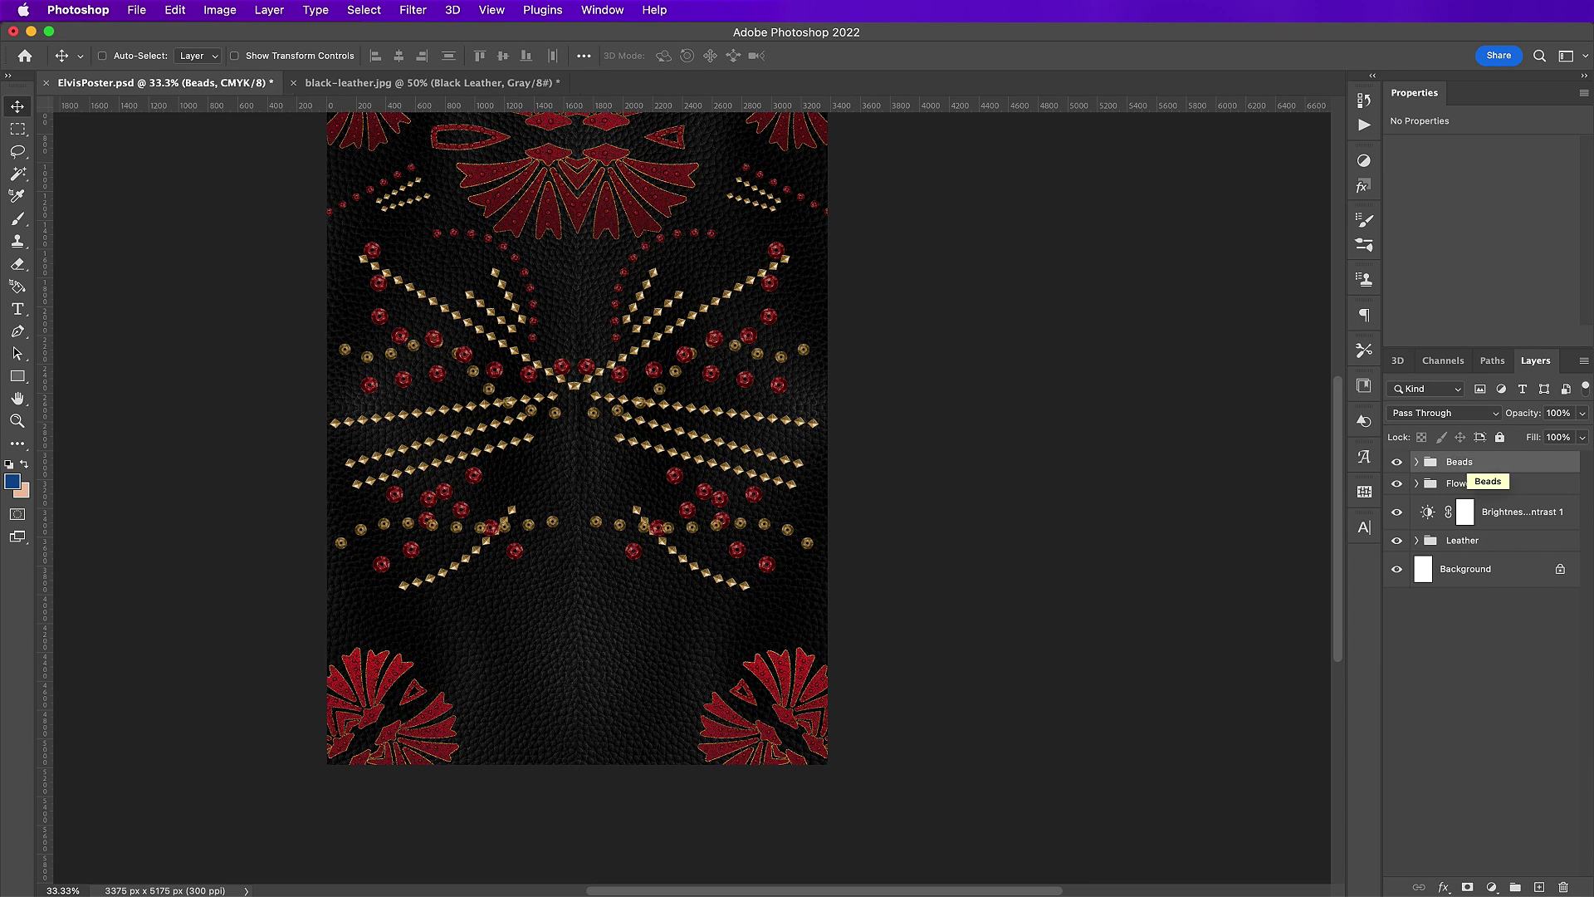
# - Open playing-guitar.jpg and convert its Background into a regular layer named Guitar
pyautogui.press('super+o')
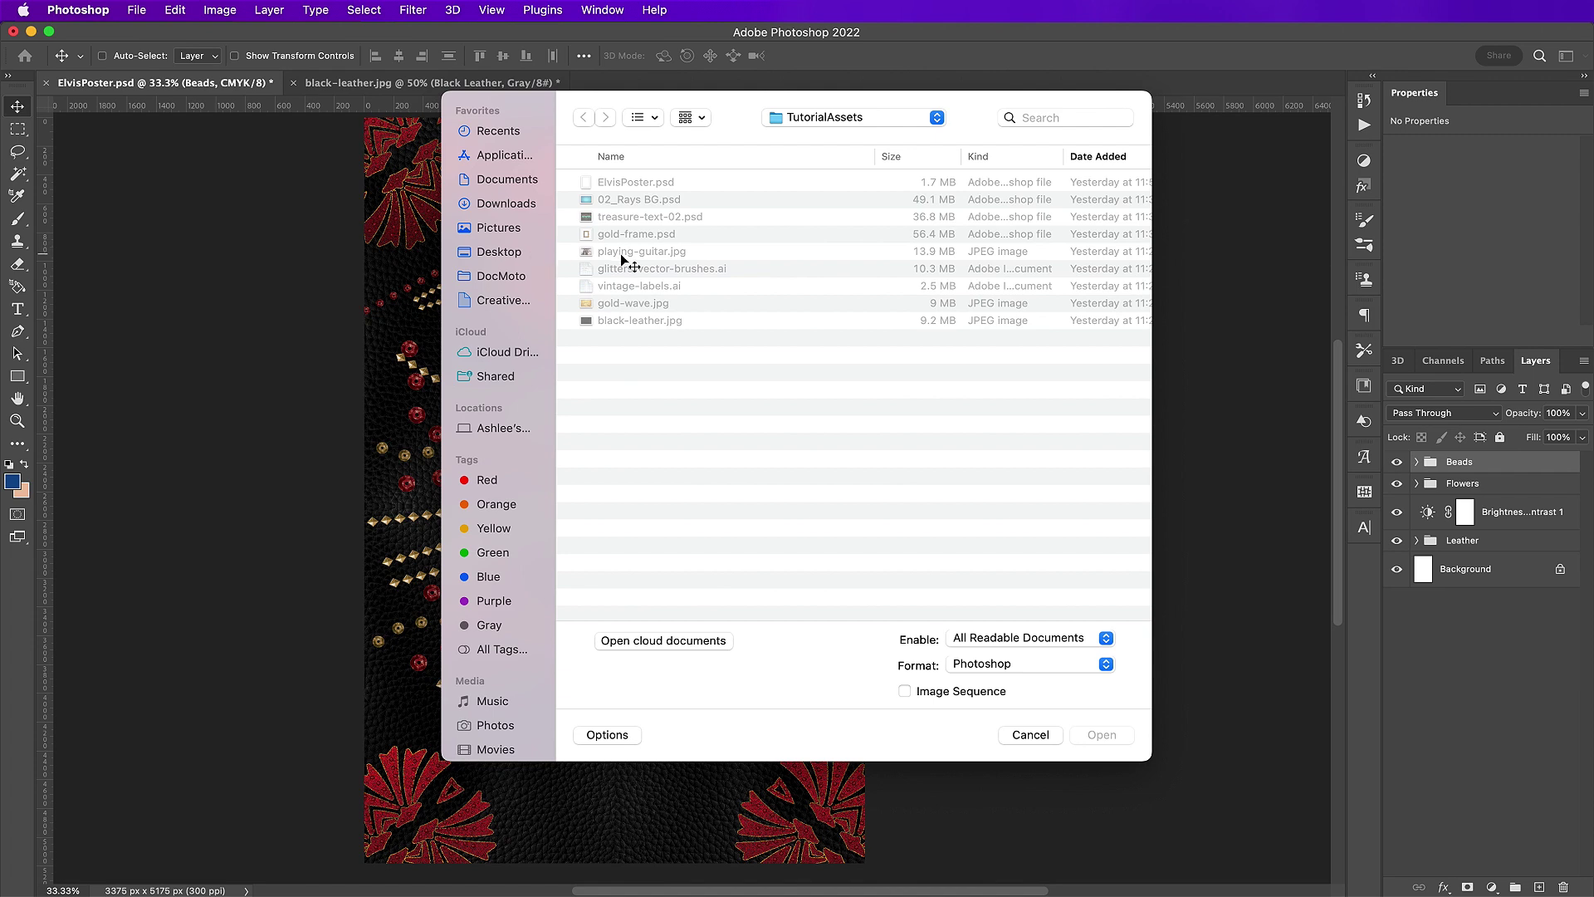
pyautogui.press('Escape')
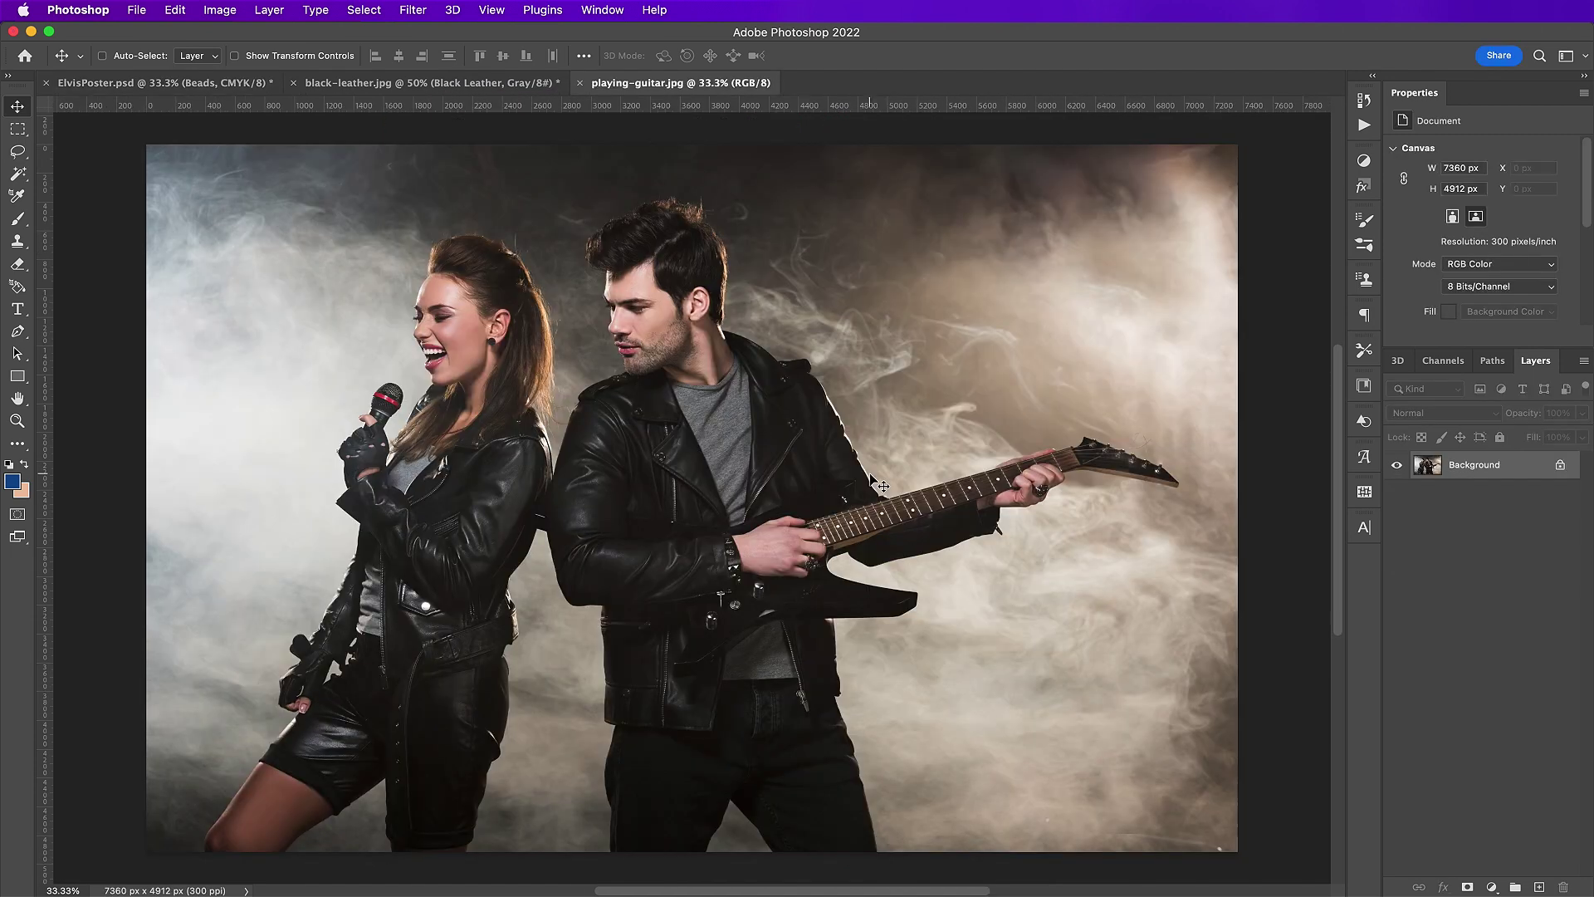
pyautogui.doubleClick(1475, 466)
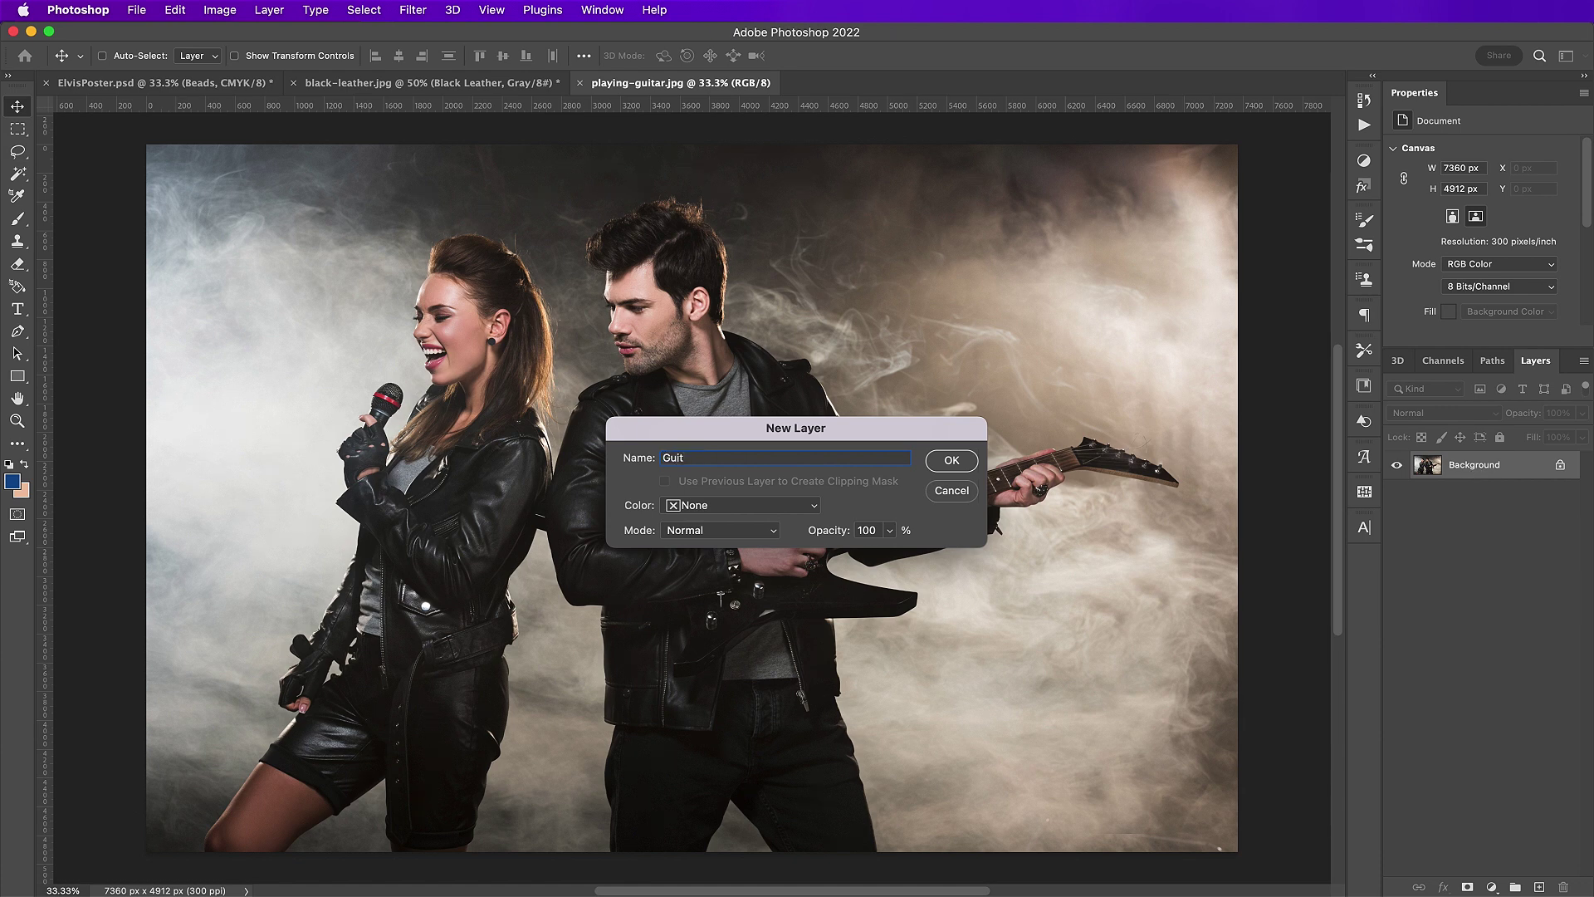
pyautogui.press('Return')
# - Select the singer and the guitarist in the photo with the automatic Subject selection
pyautogui.click(359, 10)
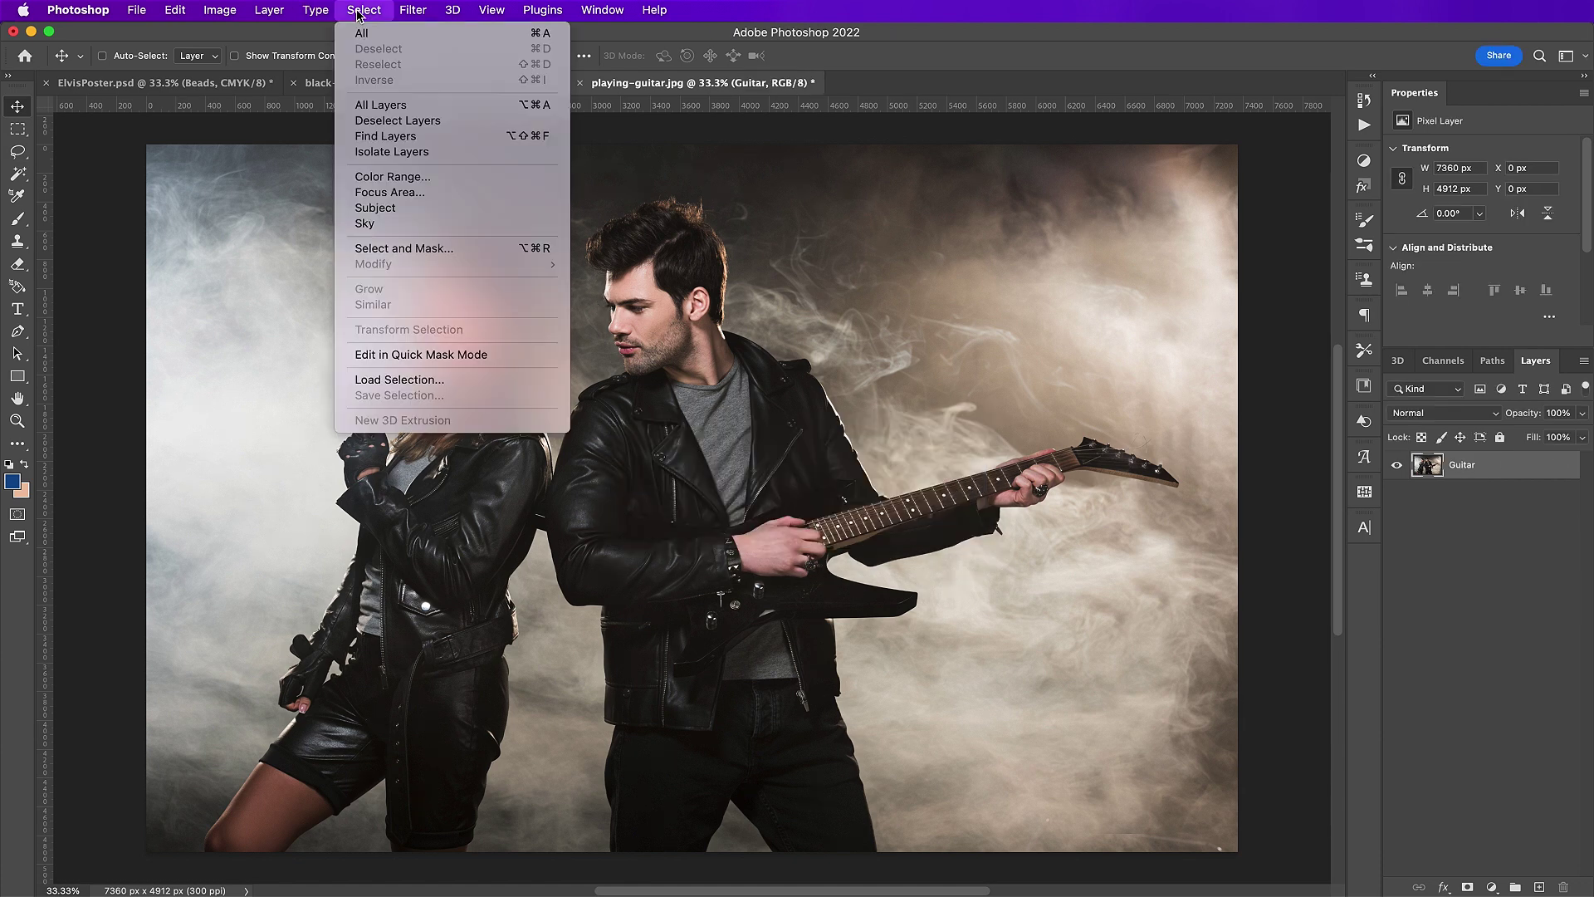
pyautogui.click(429, 207)
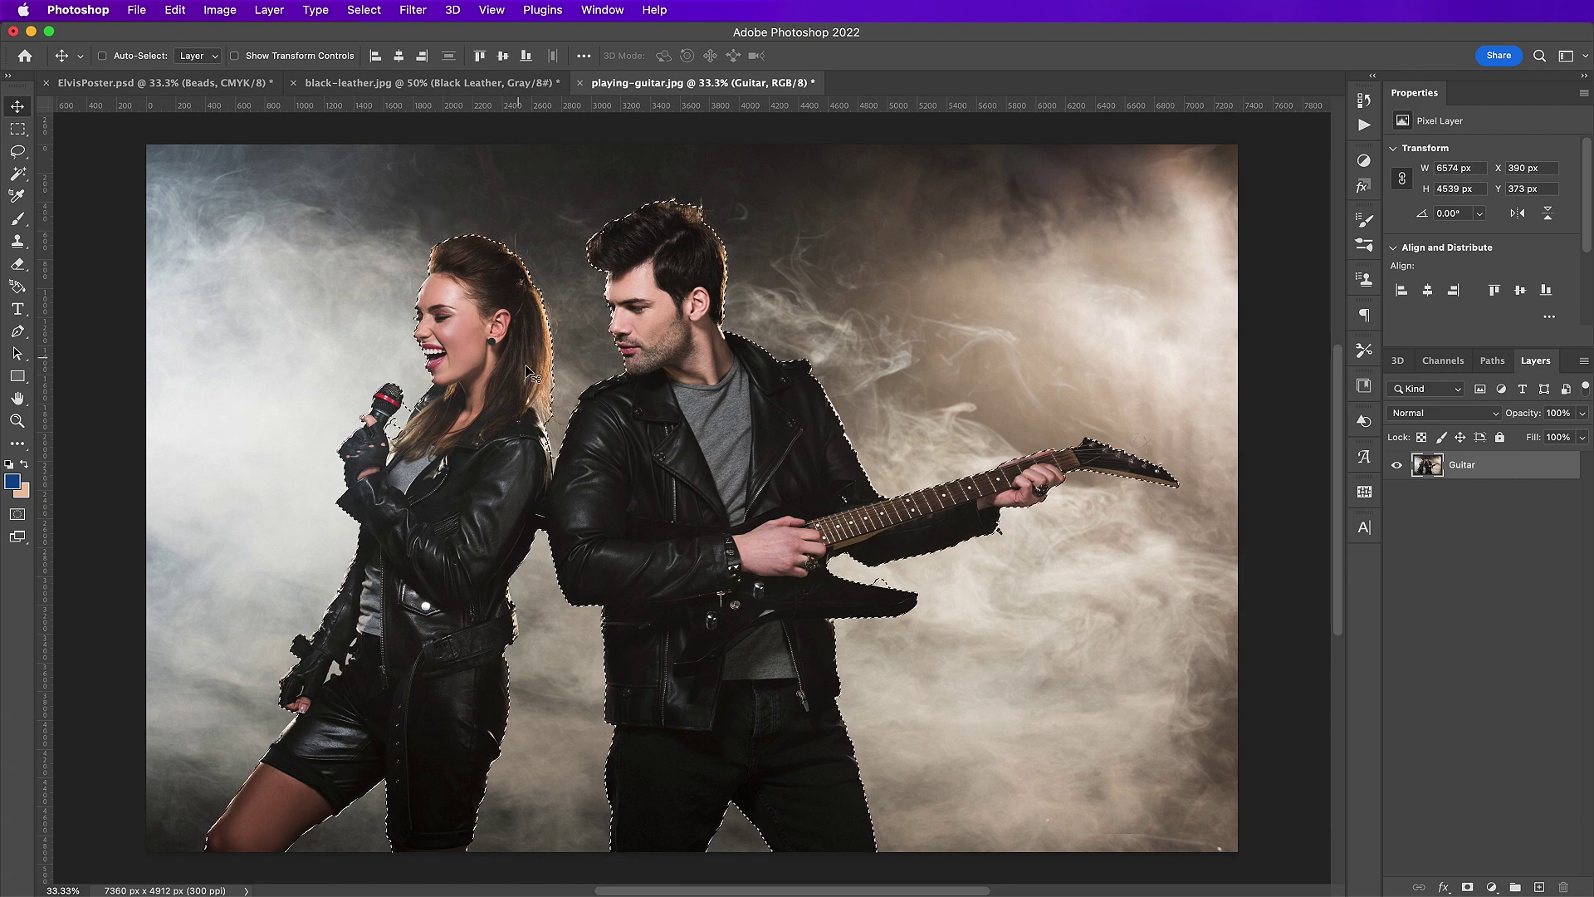
# - Start a Pen path in the gap between the two people and trace down the edge of the guitarist's sleeve
pyautogui.scroll(6, 573, 413)
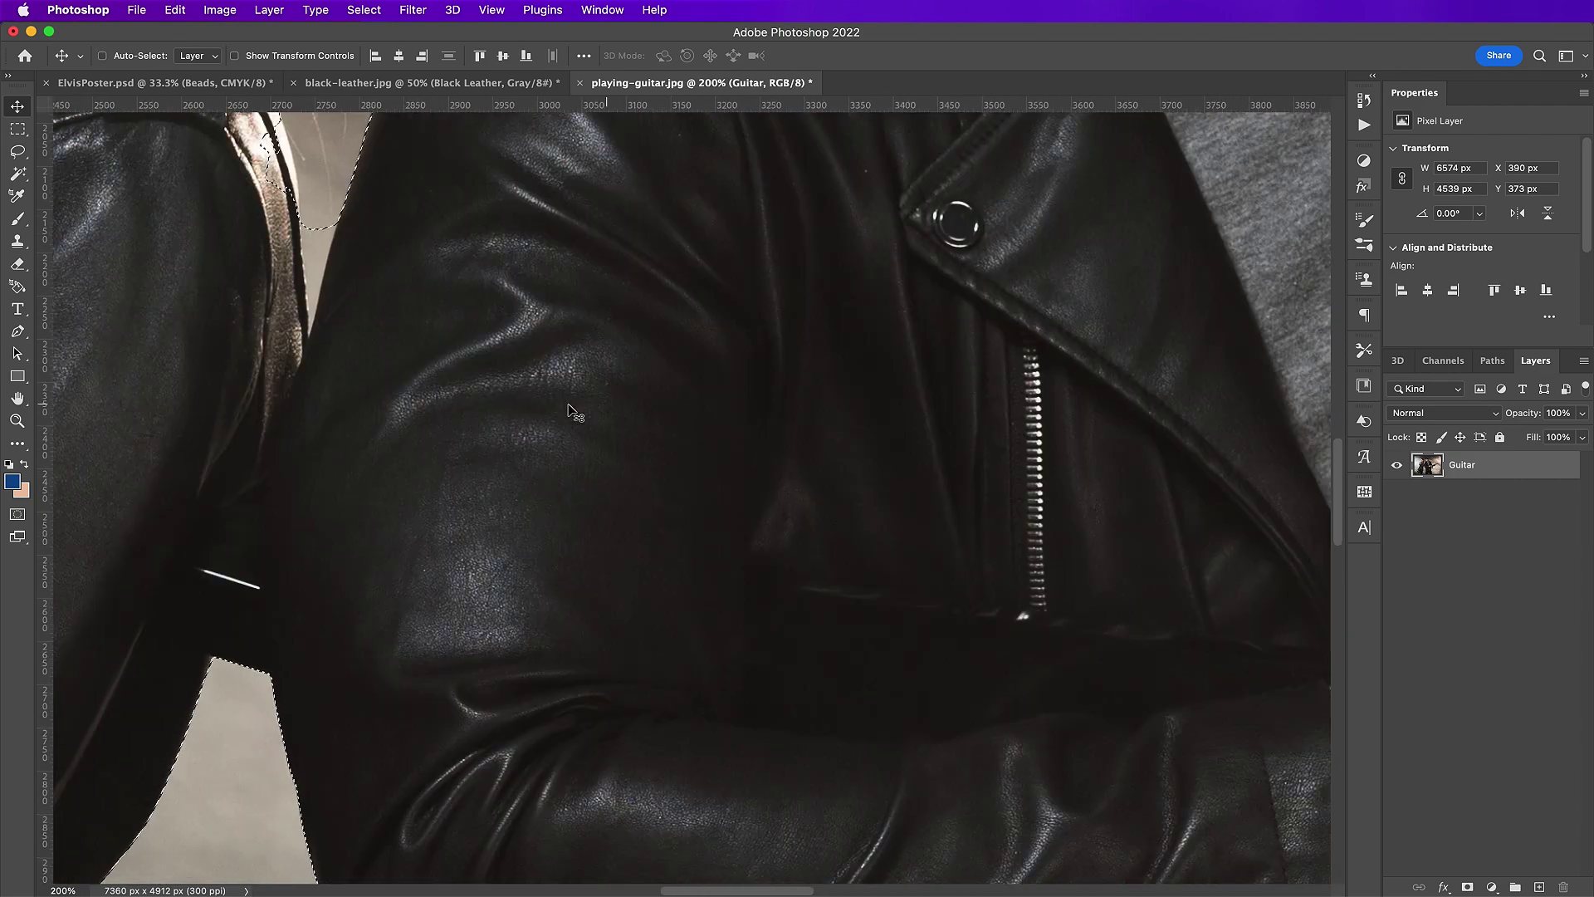
pyautogui.press('p')
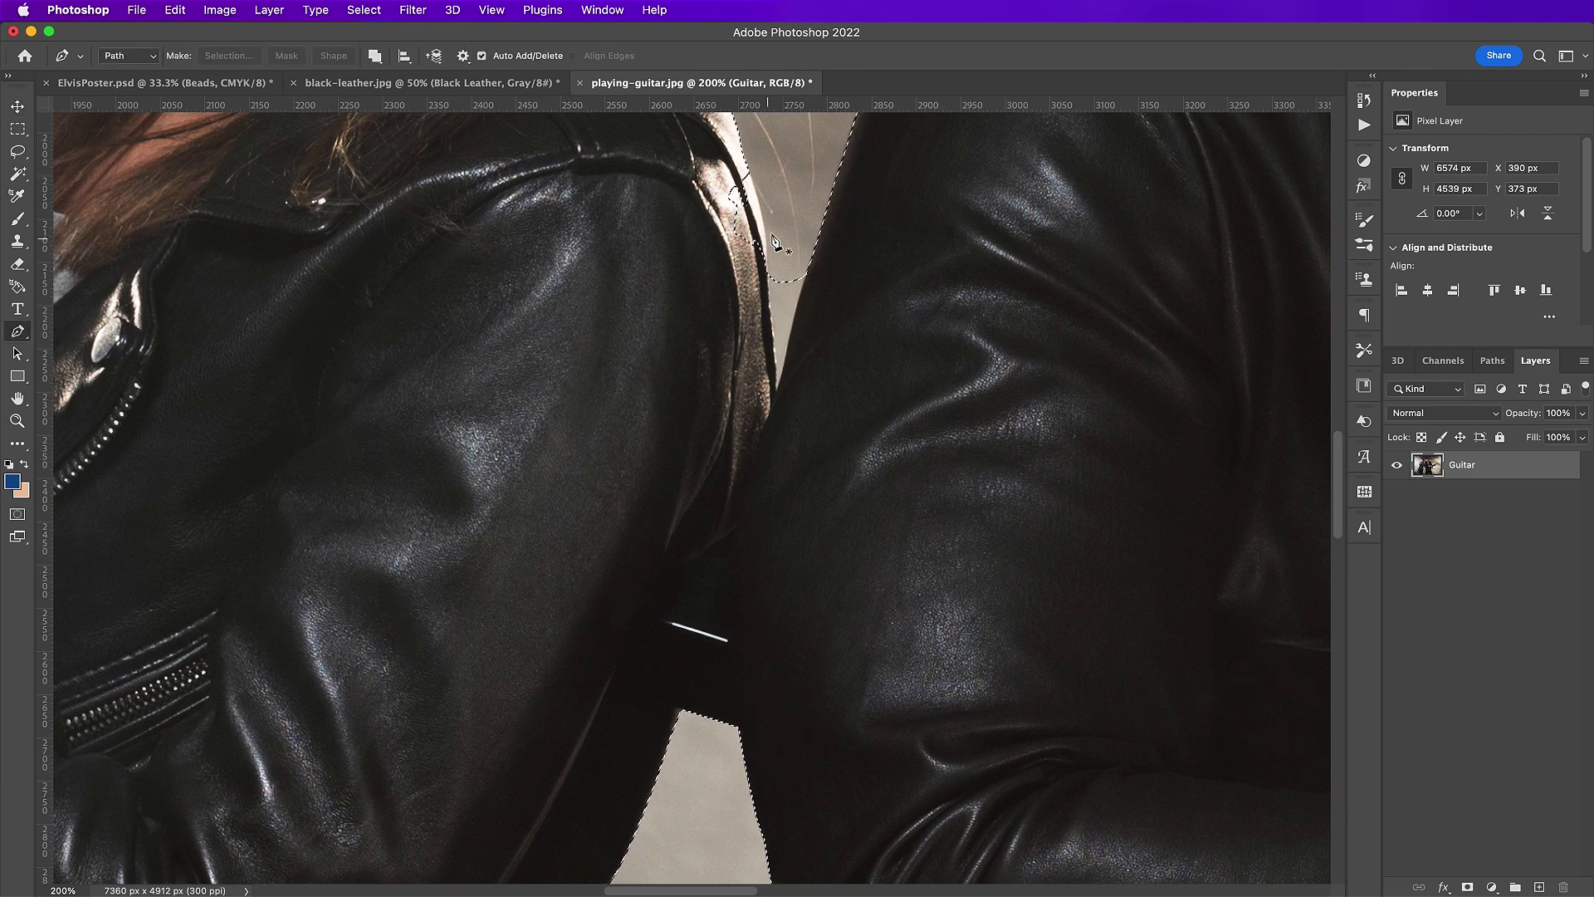
pyautogui.click(790, 200)
pyautogui.click(811, 263)
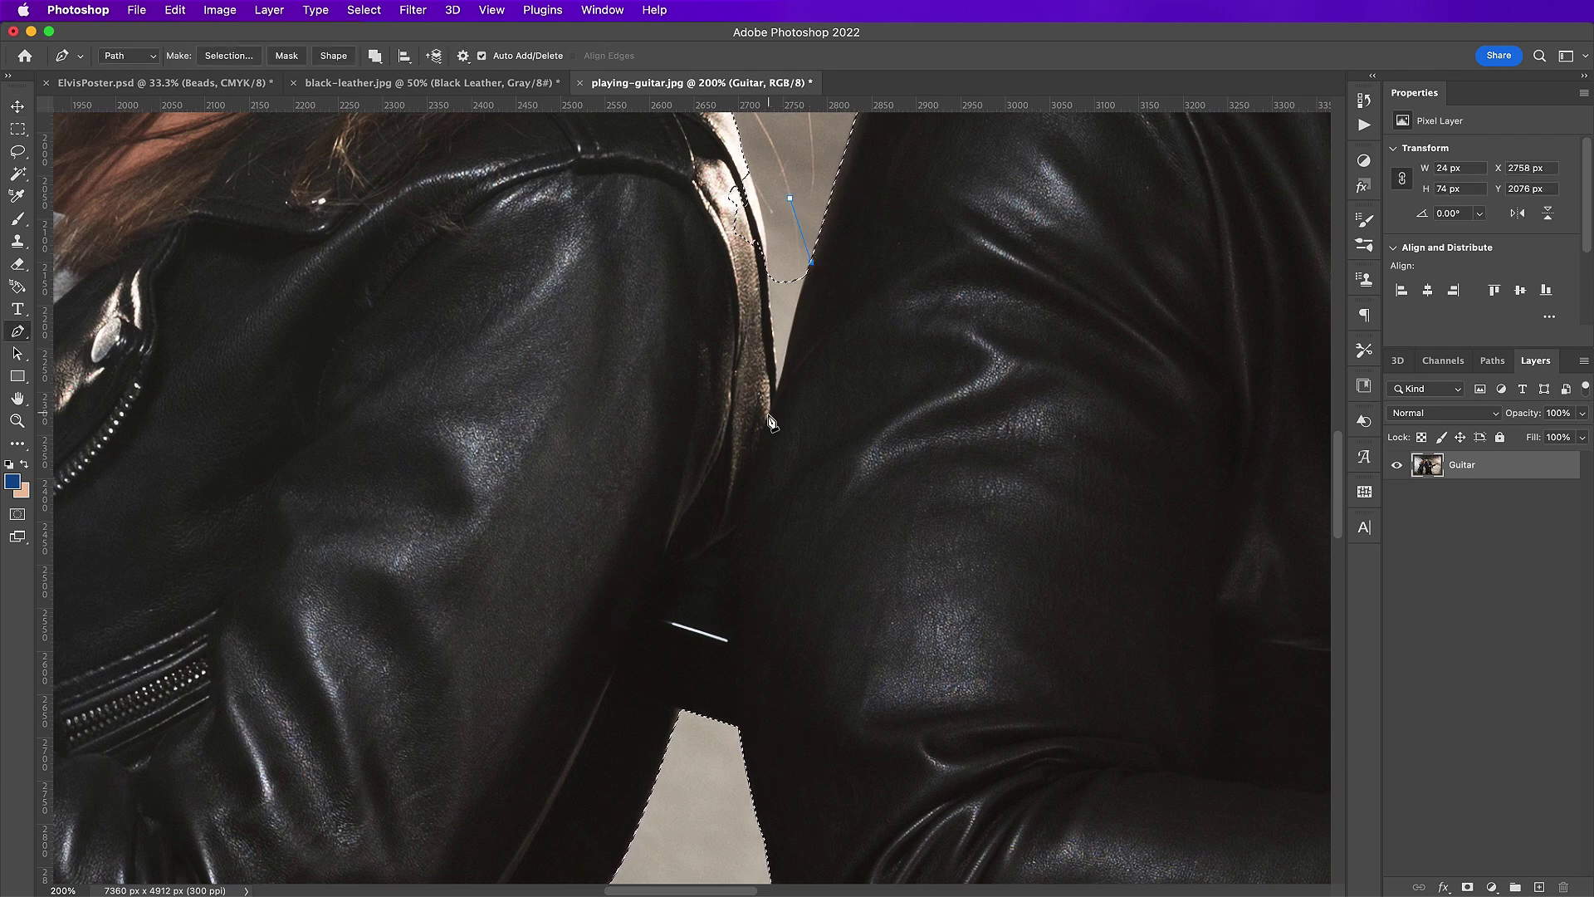
pyautogui.click(768, 397)
pyautogui.click(753, 463)
pyautogui.click(739, 529)
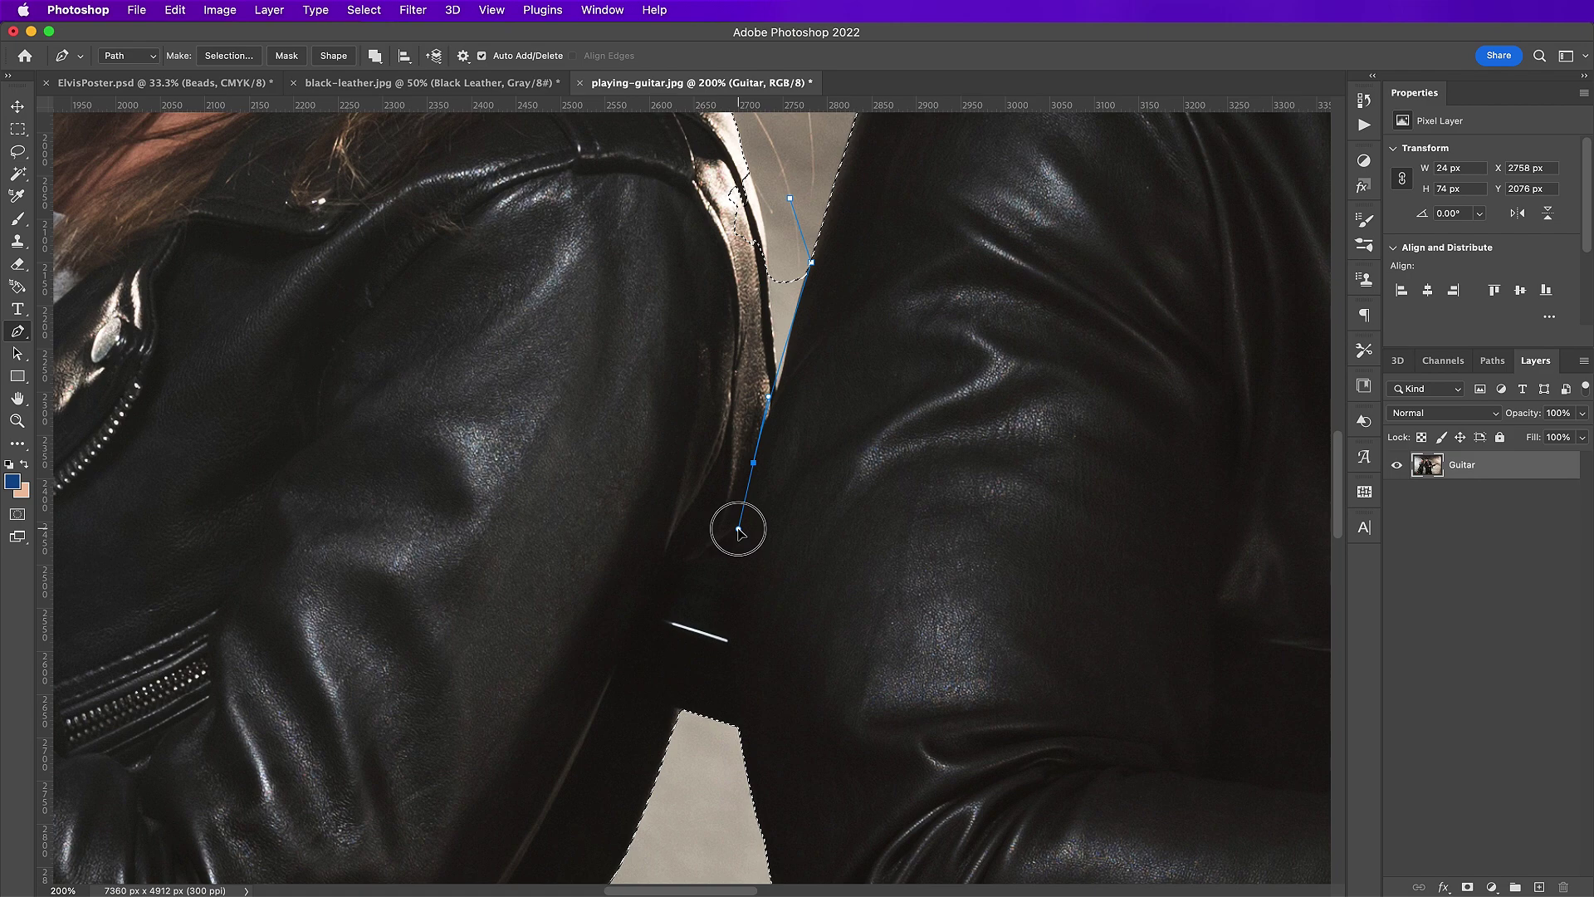
# - Continue the Pen path down the edge of the guitarist's sleeve, through the gap between the two people and past the photo's lower edge
pyautogui.scroll(-5, 737, 527)
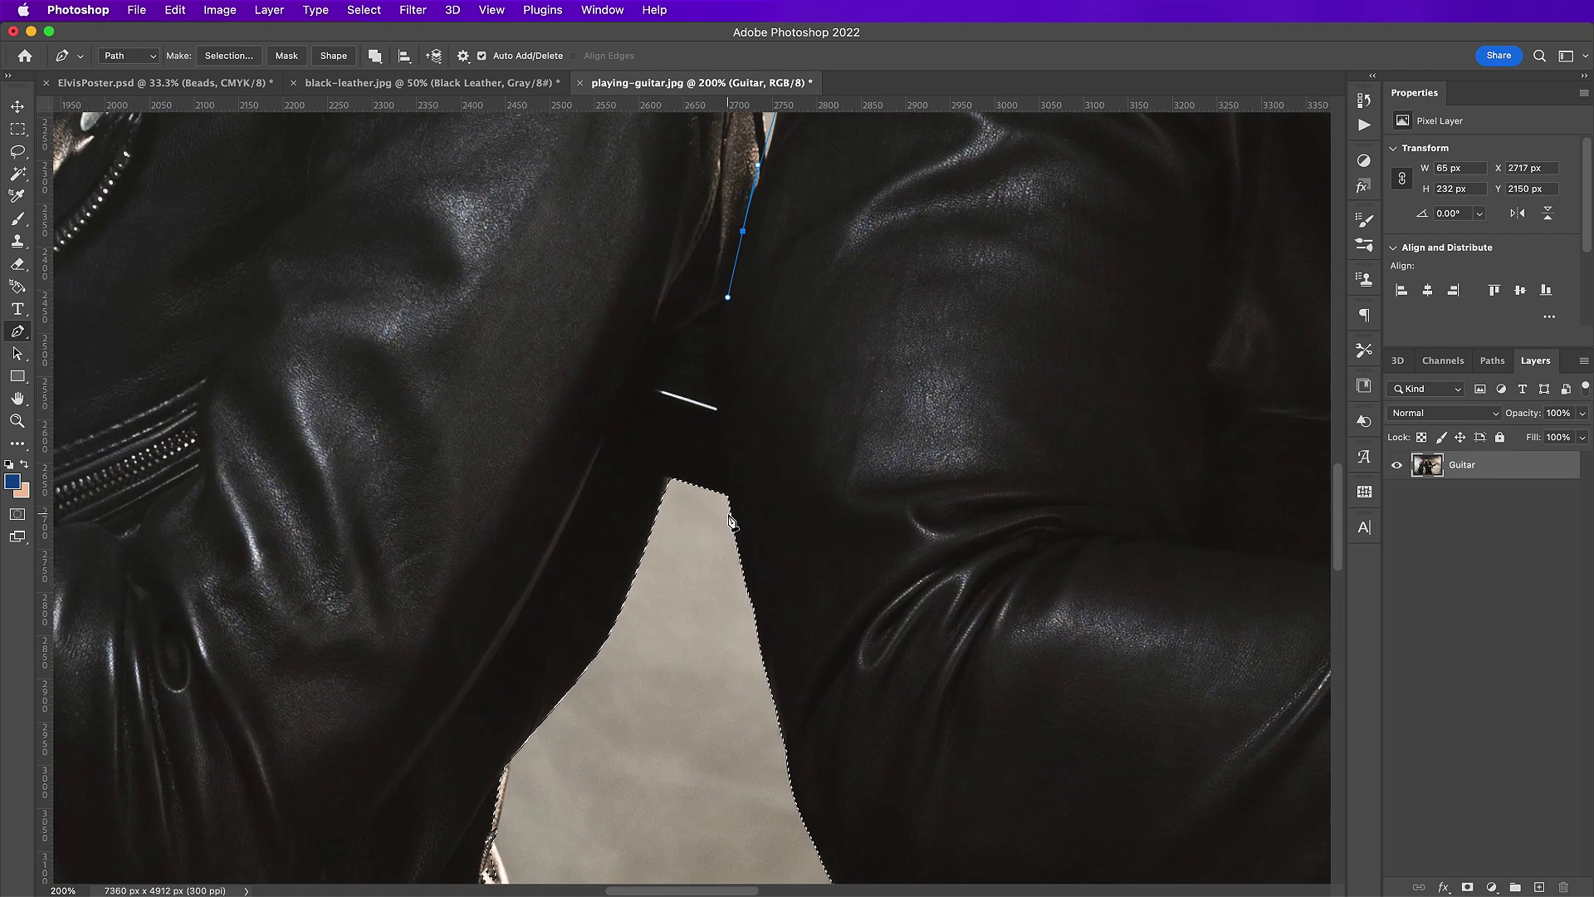
pyautogui.click(730, 515)
pyautogui.moveTo(740, 573); pyautogui.dragTo(699, 652)
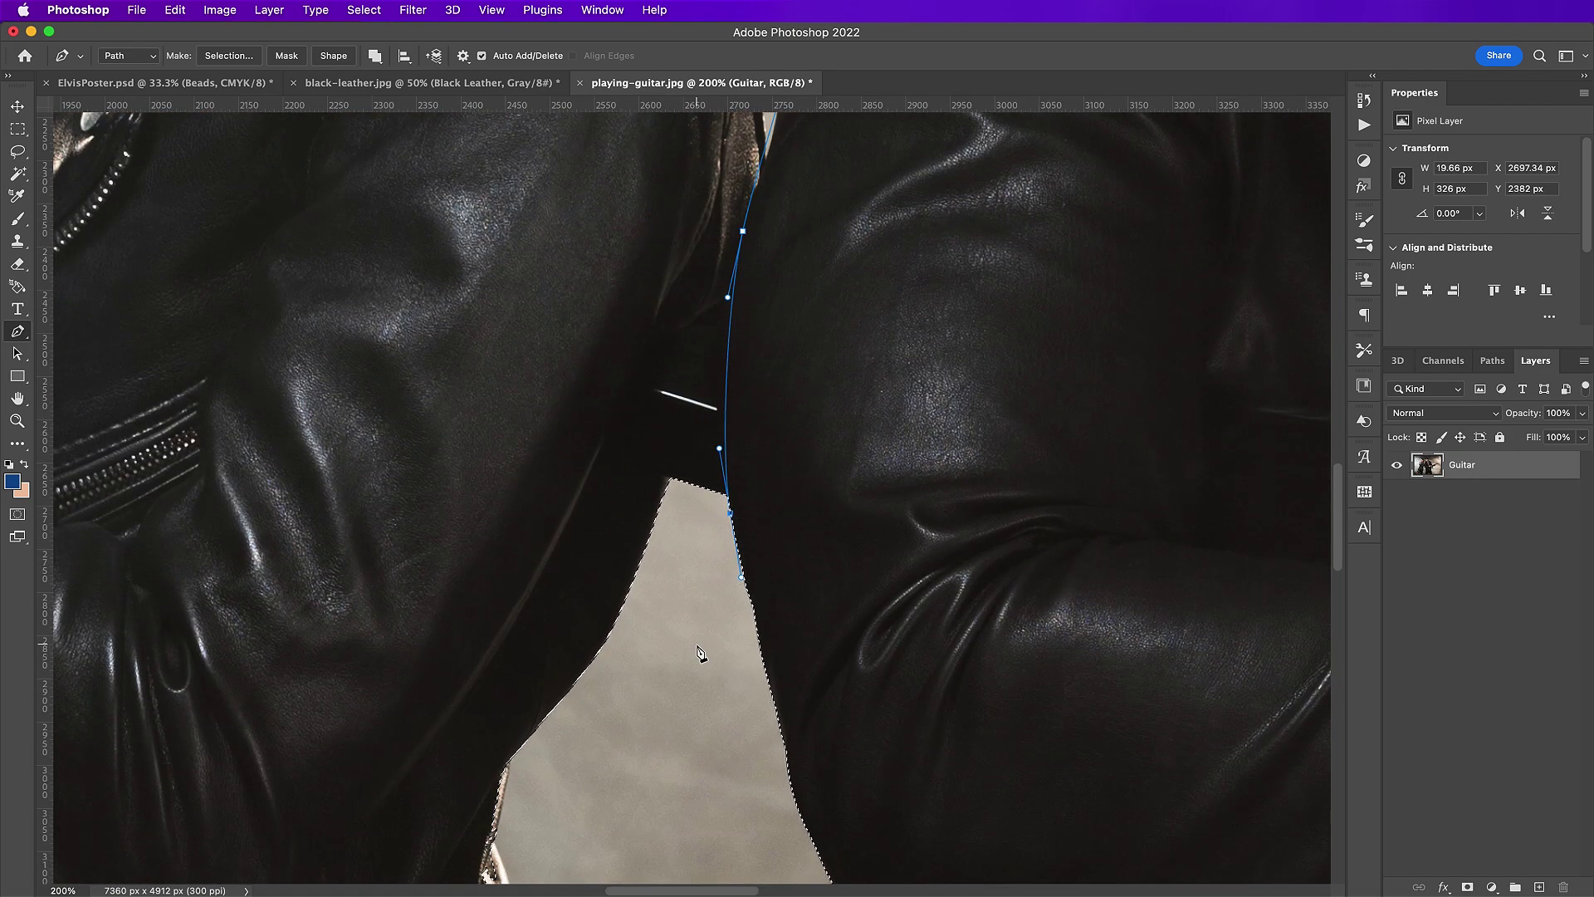
pyautogui.scroll(-3, 700, 656)
pyautogui.scroll(-5, 698, 652)
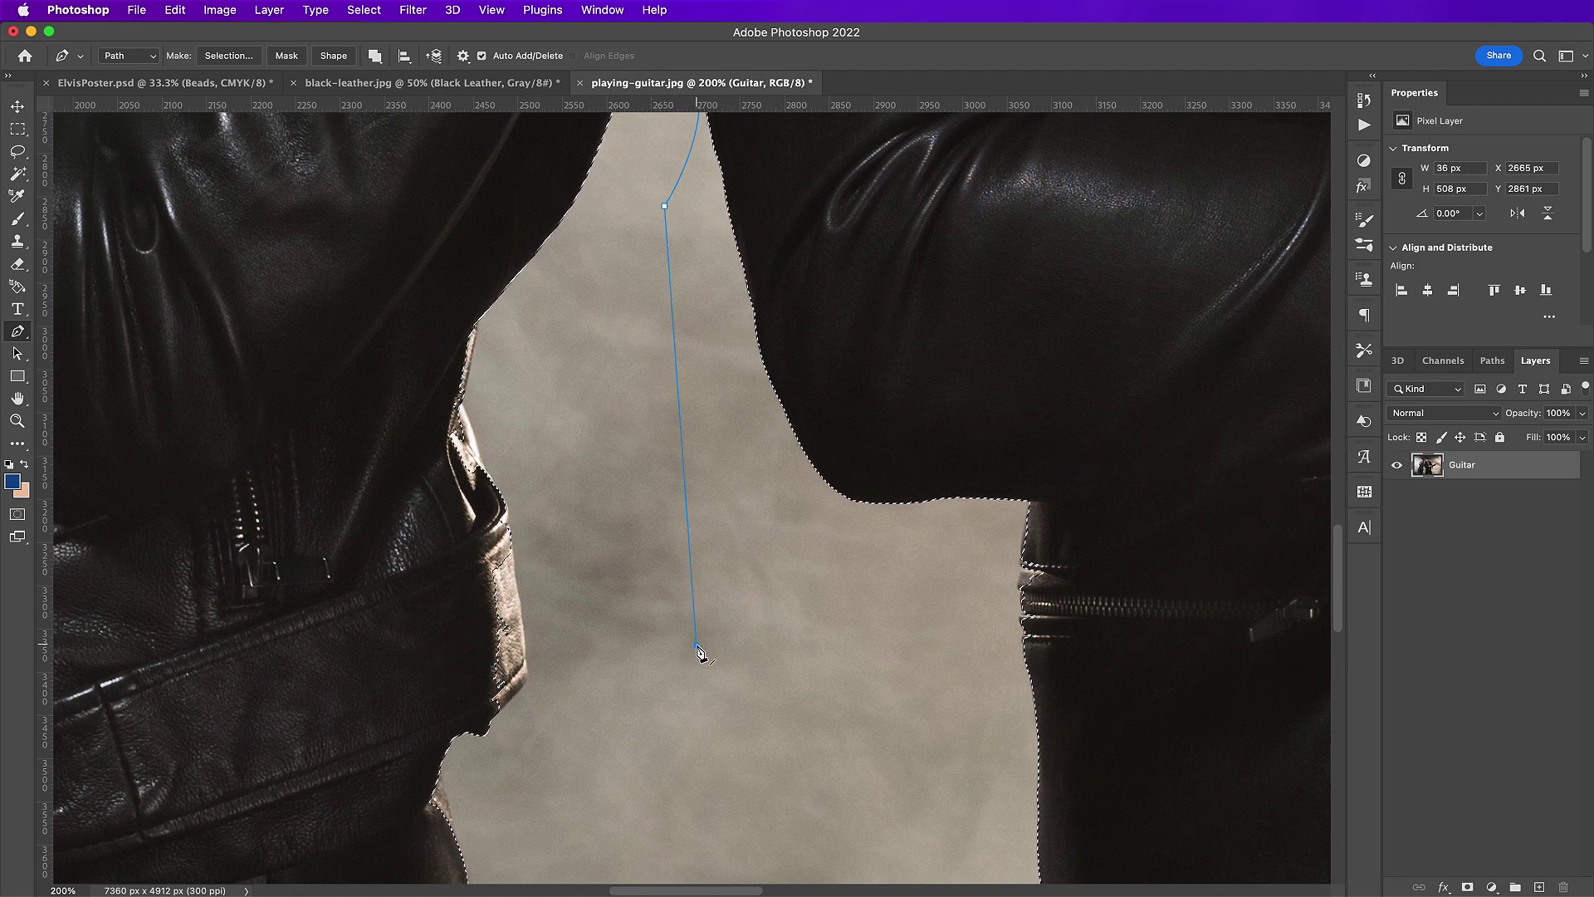
pyautogui.scroll(-3, 700, 656)
pyautogui.scroll(-5, 591, 645)
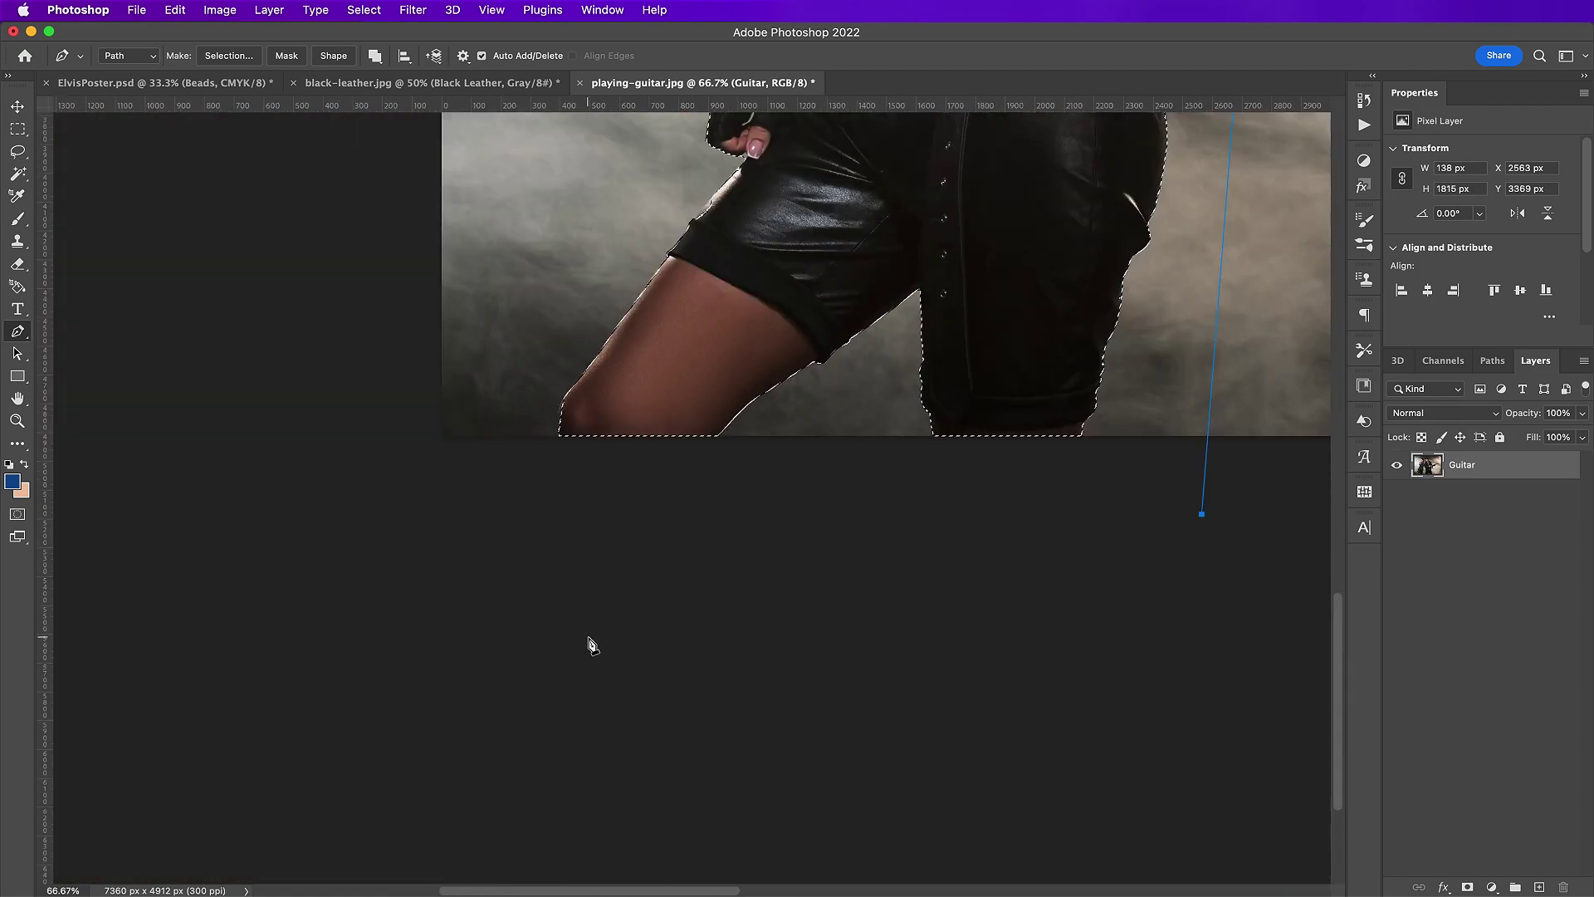
# - Close the Pen path around the singer and subtract it from the selection
pyautogui.scroll(10, 365, 484)
pyautogui.click(448, 378)
pyautogui.click(794, 322)
pyautogui.click(954, 463)
pyautogui.click(1019, 661)
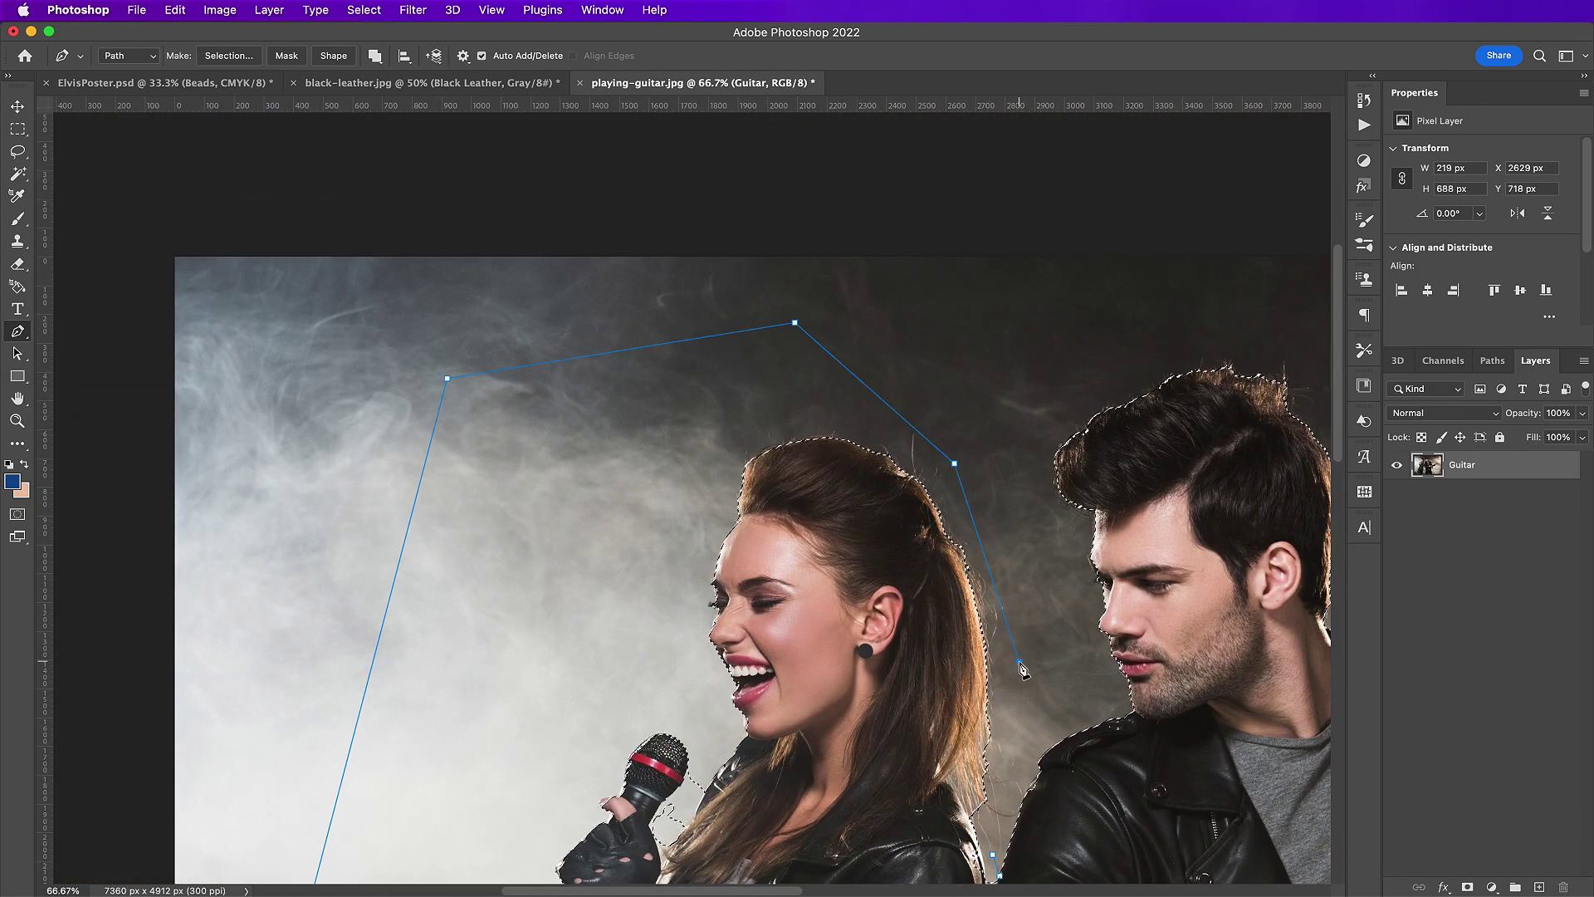
pyautogui.click(993, 864)
pyautogui.click(228, 56)
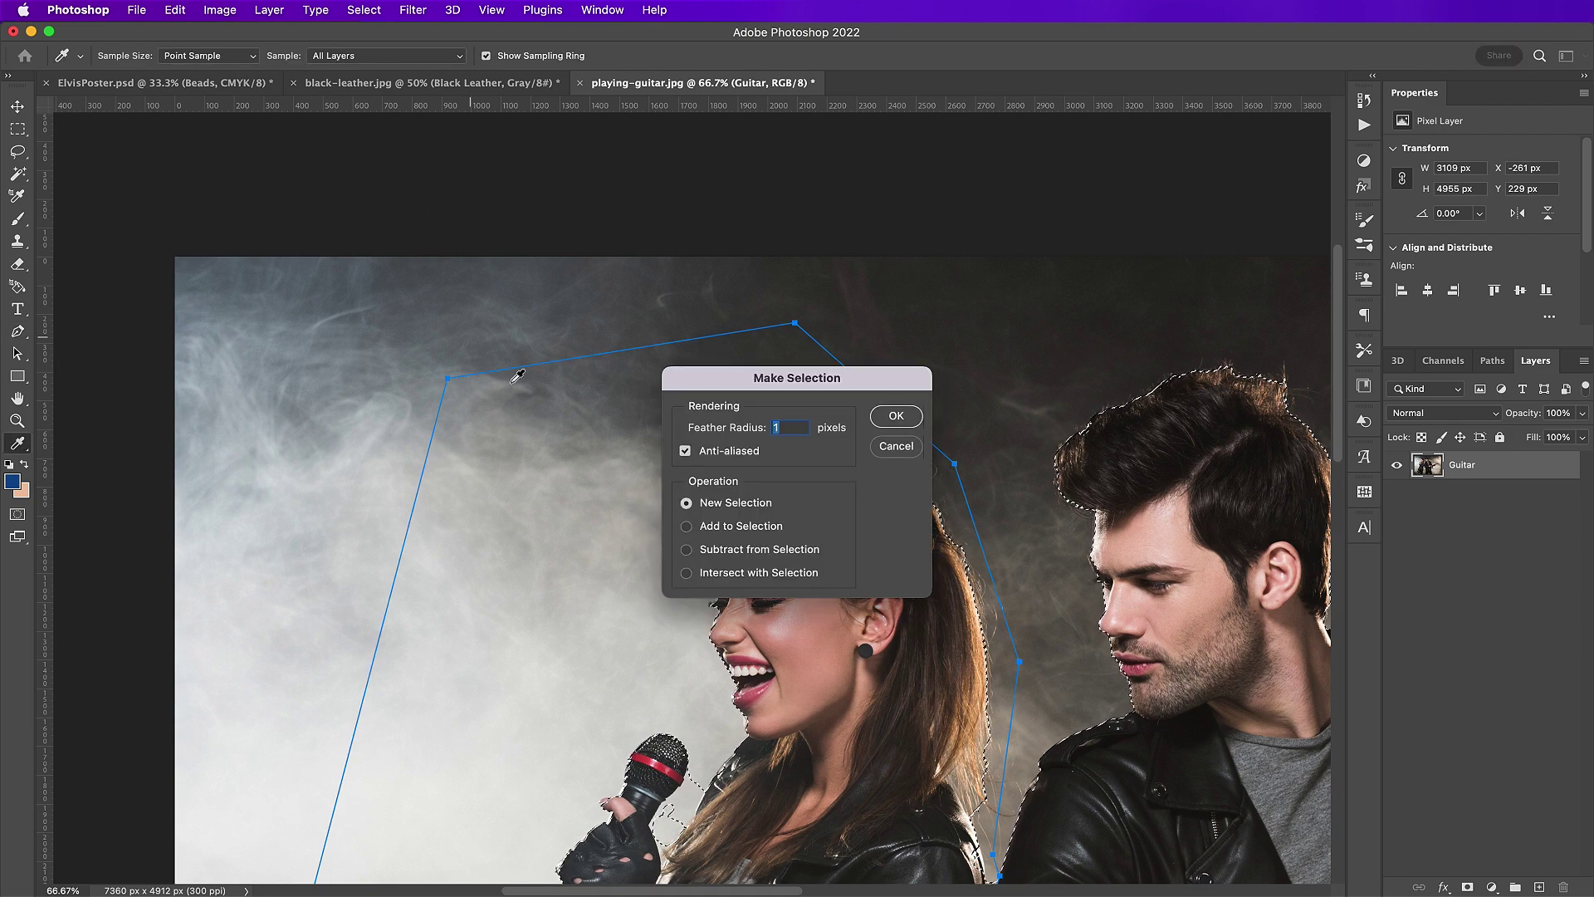
pyautogui.click(714, 546)
pyautogui.press('Return')
# - Outline the missed shoulder patch below the guitarist's epaulette with a closed Pen path and add it to the selection
pyautogui.scroll(-5, 719, 556)
pyautogui.hscroll(5, 718, 556)
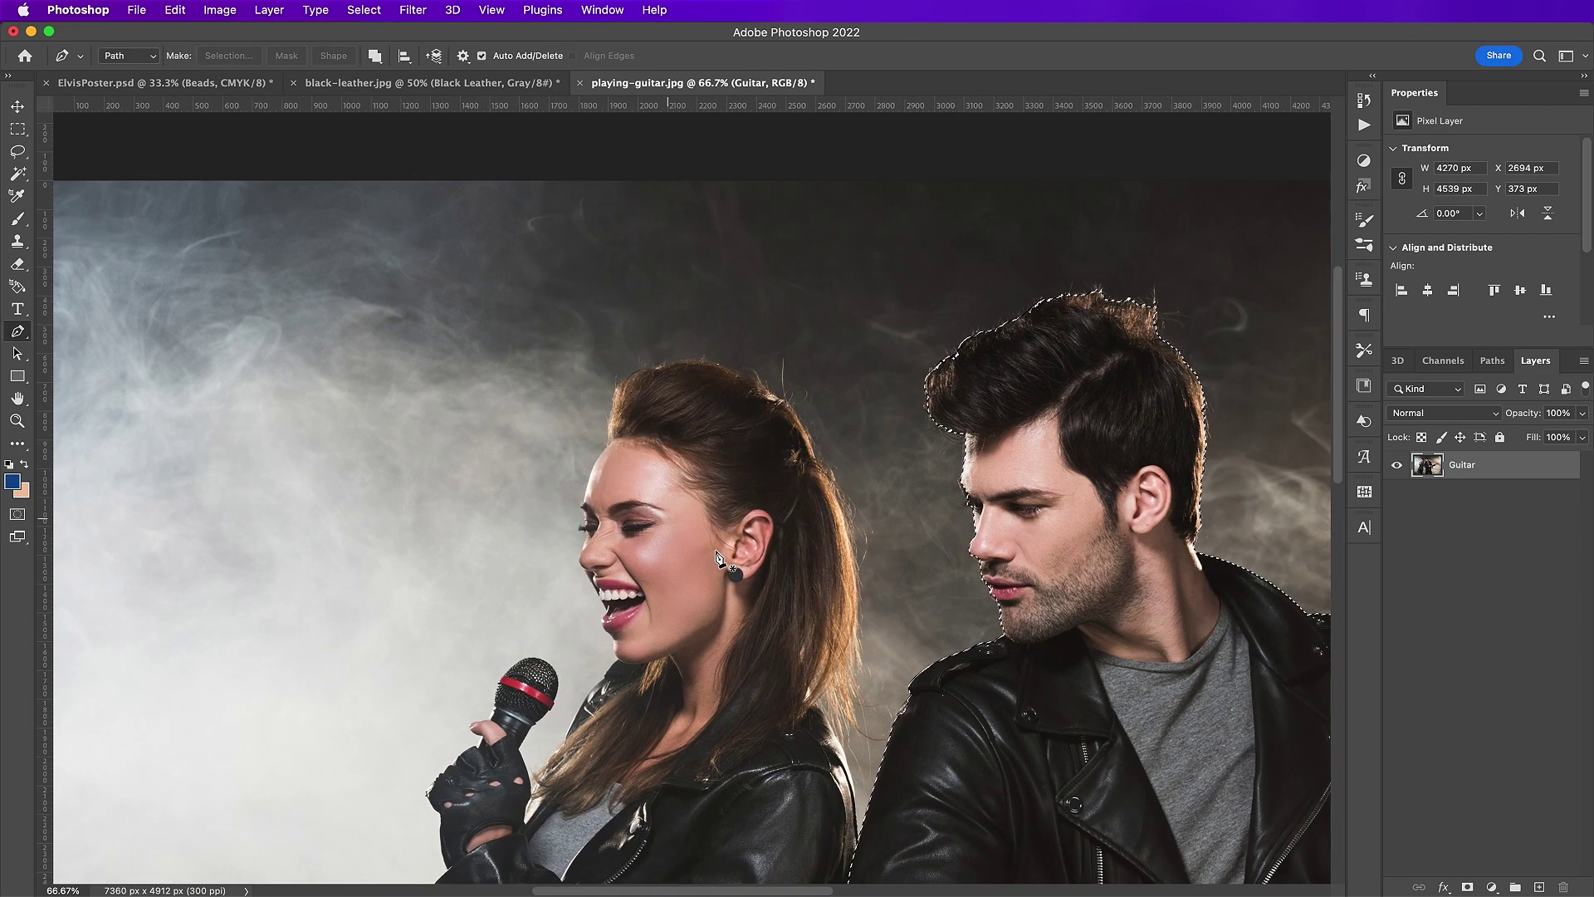
pyautogui.scroll(5, 717, 556)
pyautogui.scroll(4, 717, 557)
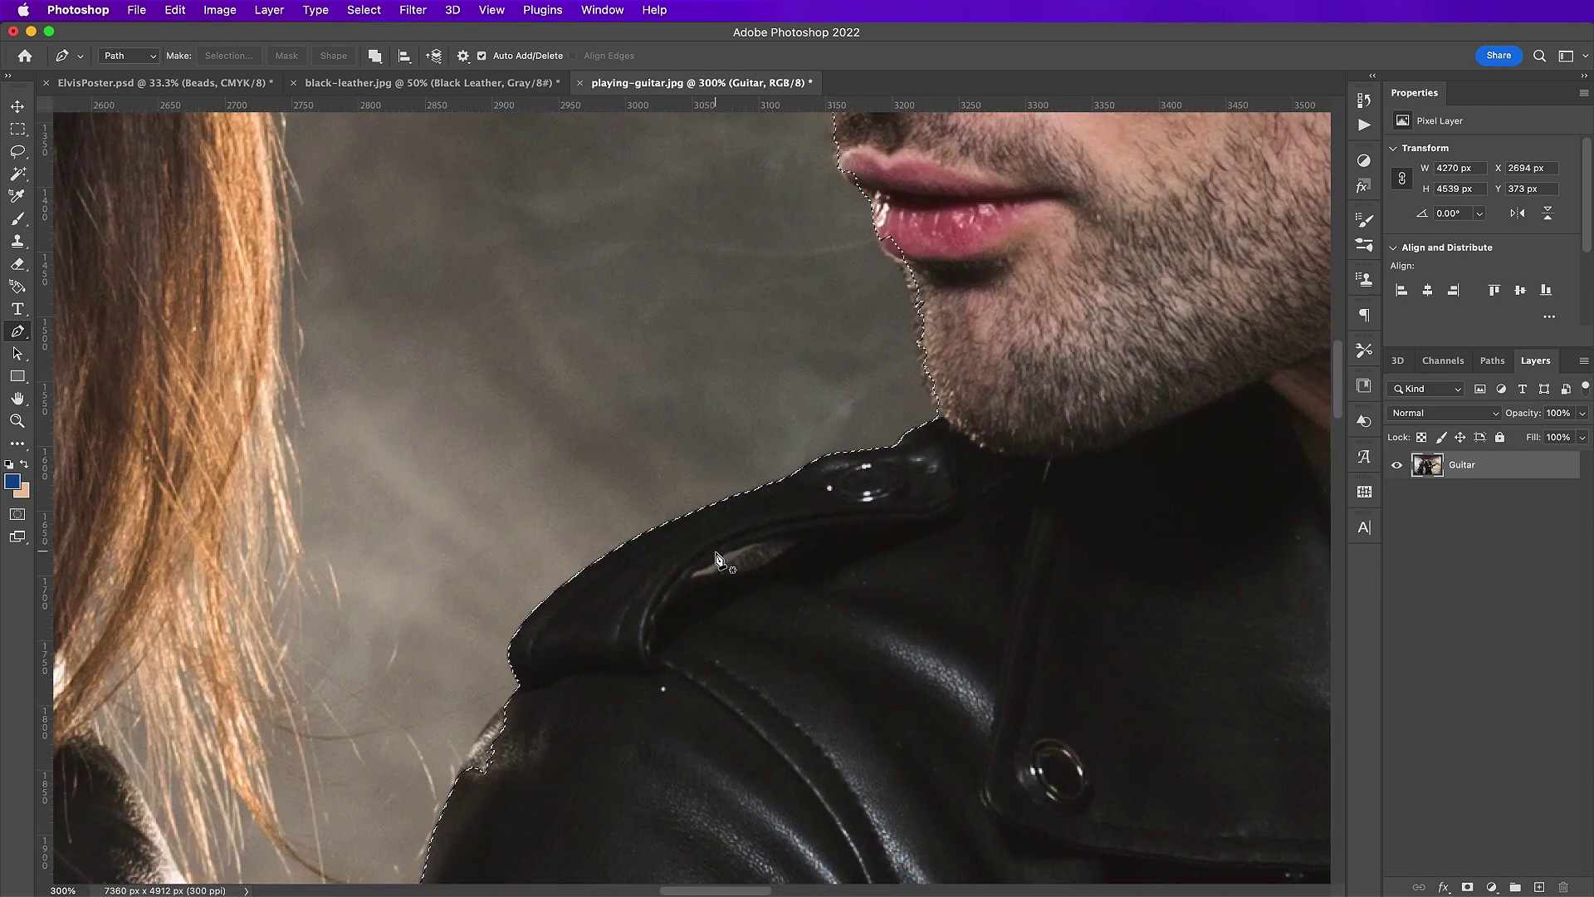
pyautogui.scroll(-3, 717, 556)
pyautogui.hscroll(-5, 717, 556)
pyautogui.click(721, 548)
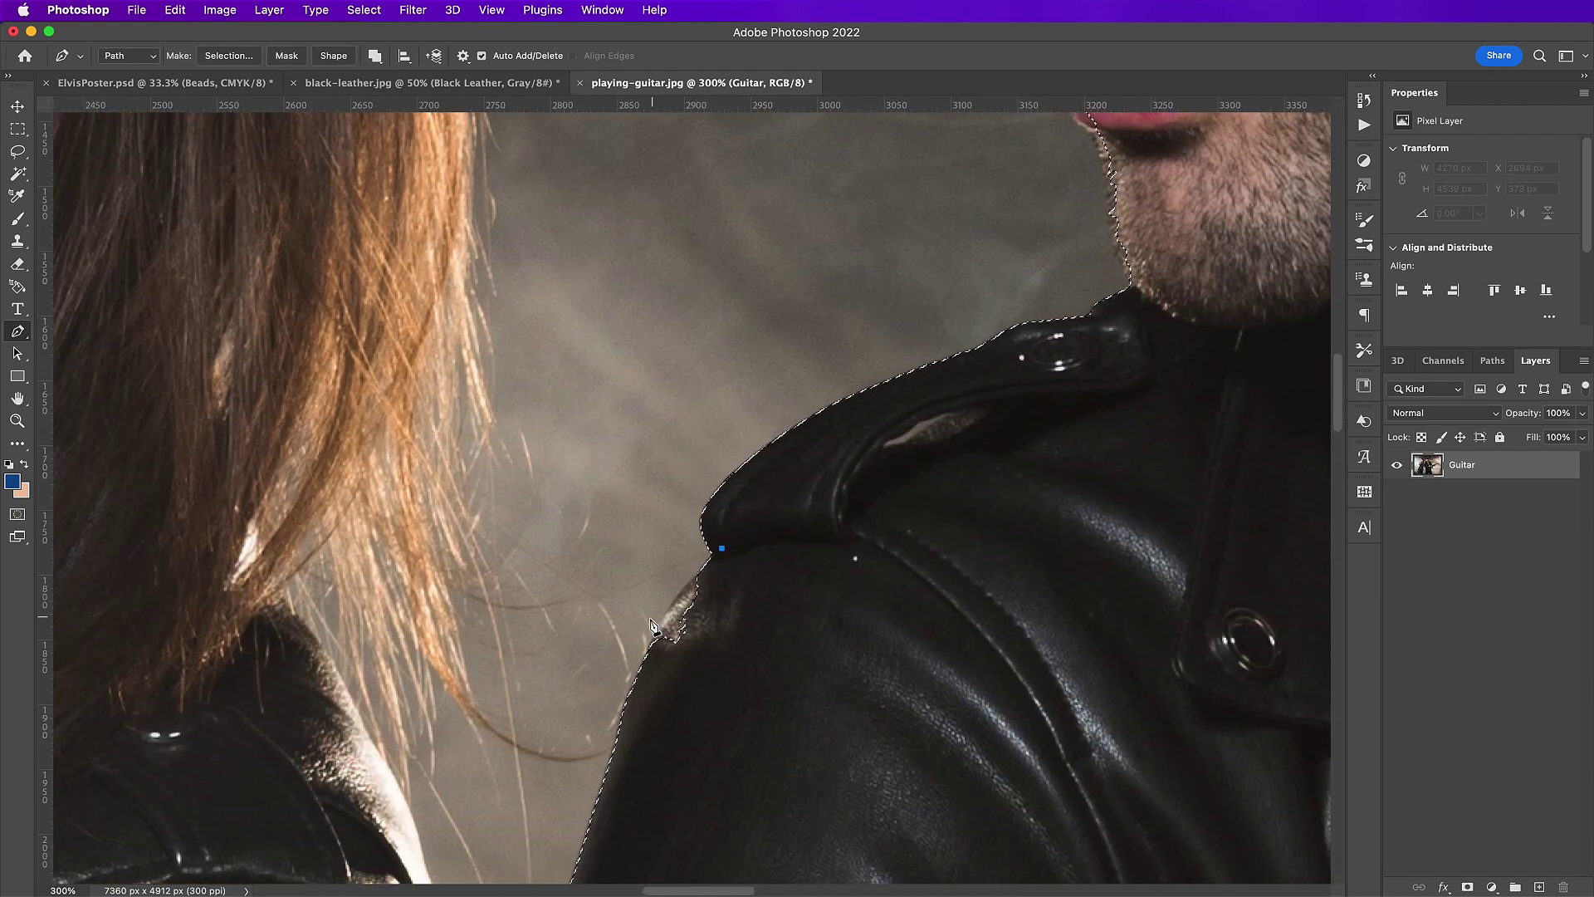
pyautogui.moveTo(648, 647); pyautogui.dragTo(626, 704)
pyautogui.click(756, 653)
pyautogui.click(721, 548)
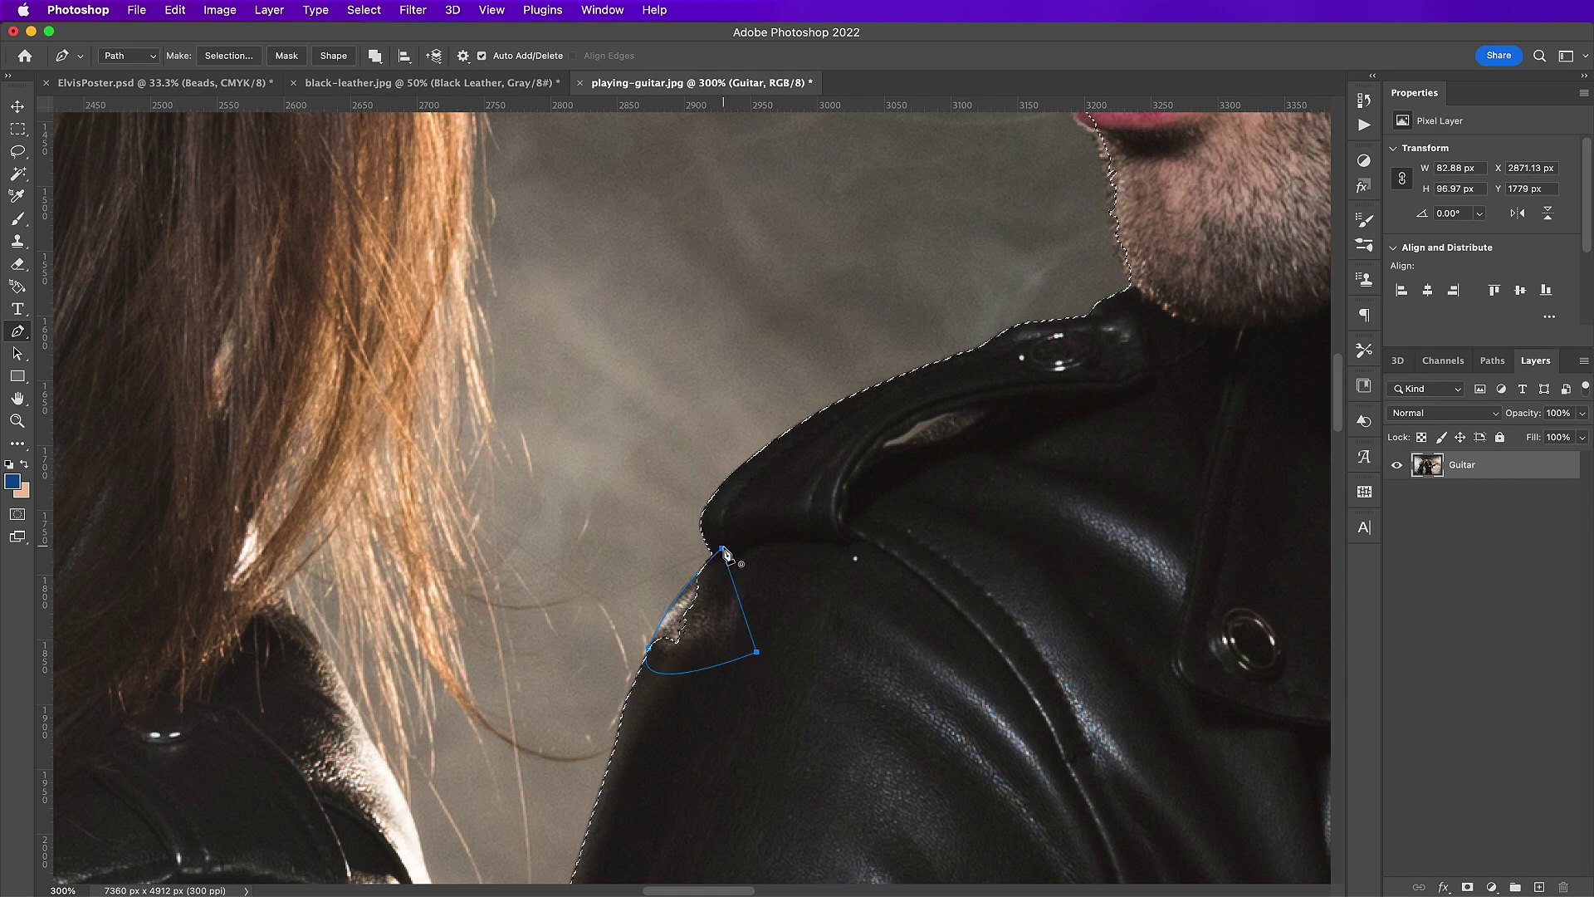
pyautogui.click(228, 55)
pyautogui.click(715, 526)
pyautogui.press('Return')
# - Trace the missed edges of the guitarist's lips and brow with the Pen tool and add them to the selection
pyautogui.scroll(5, 722, 541)
pyautogui.hscroll(2, 722, 542)
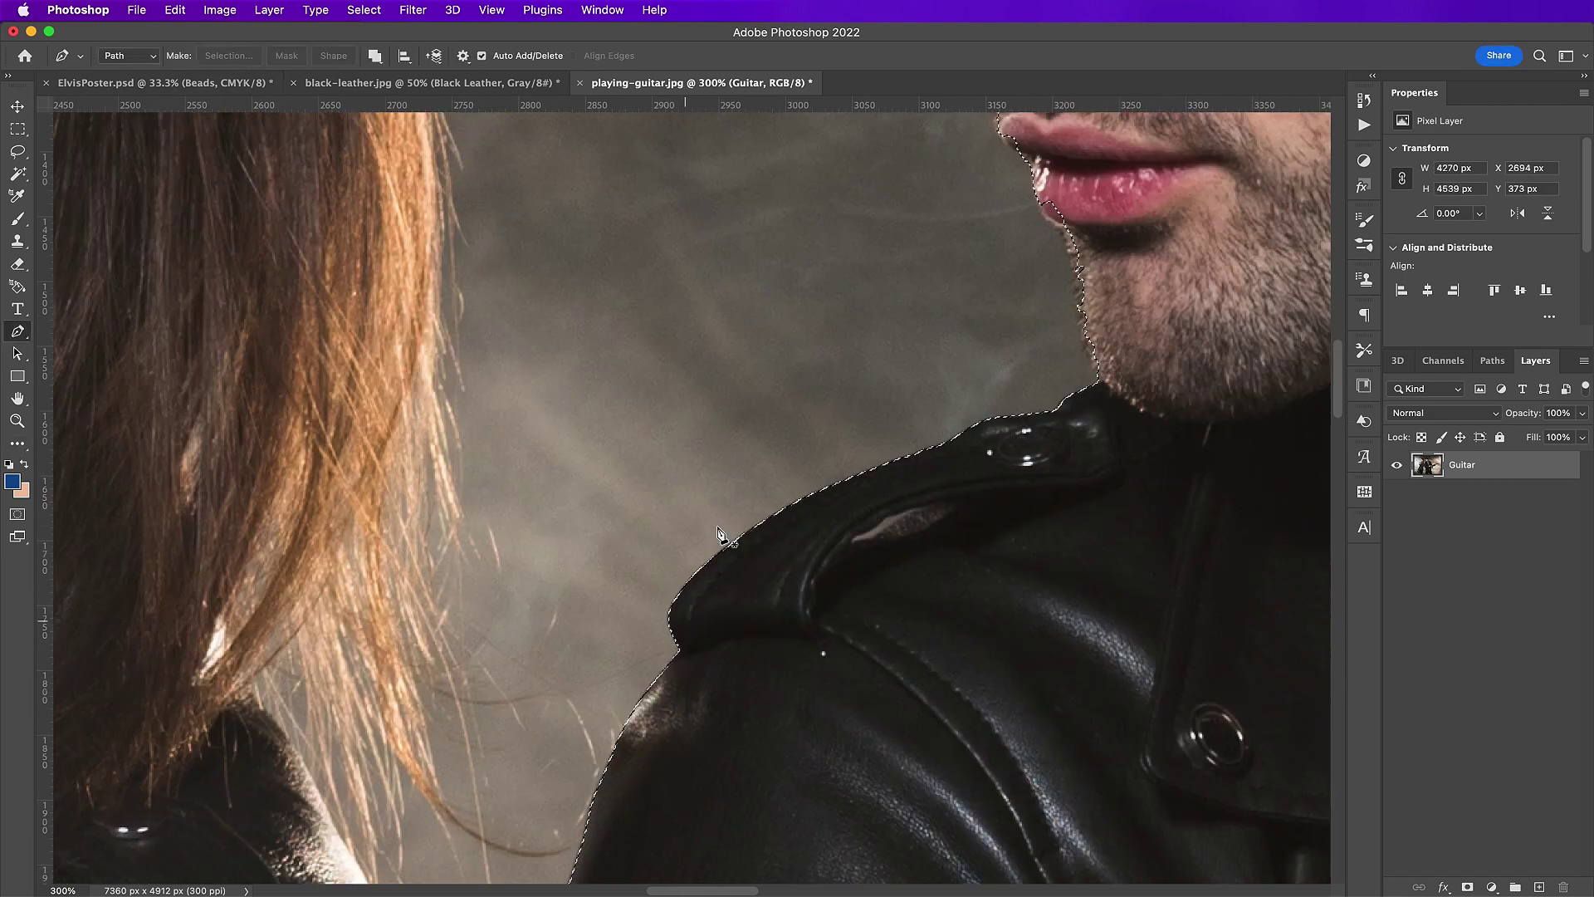
pyautogui.click(822, 438)
pyautogui.moveTo(820, 482); pyautogui.dragTo(829, 501)
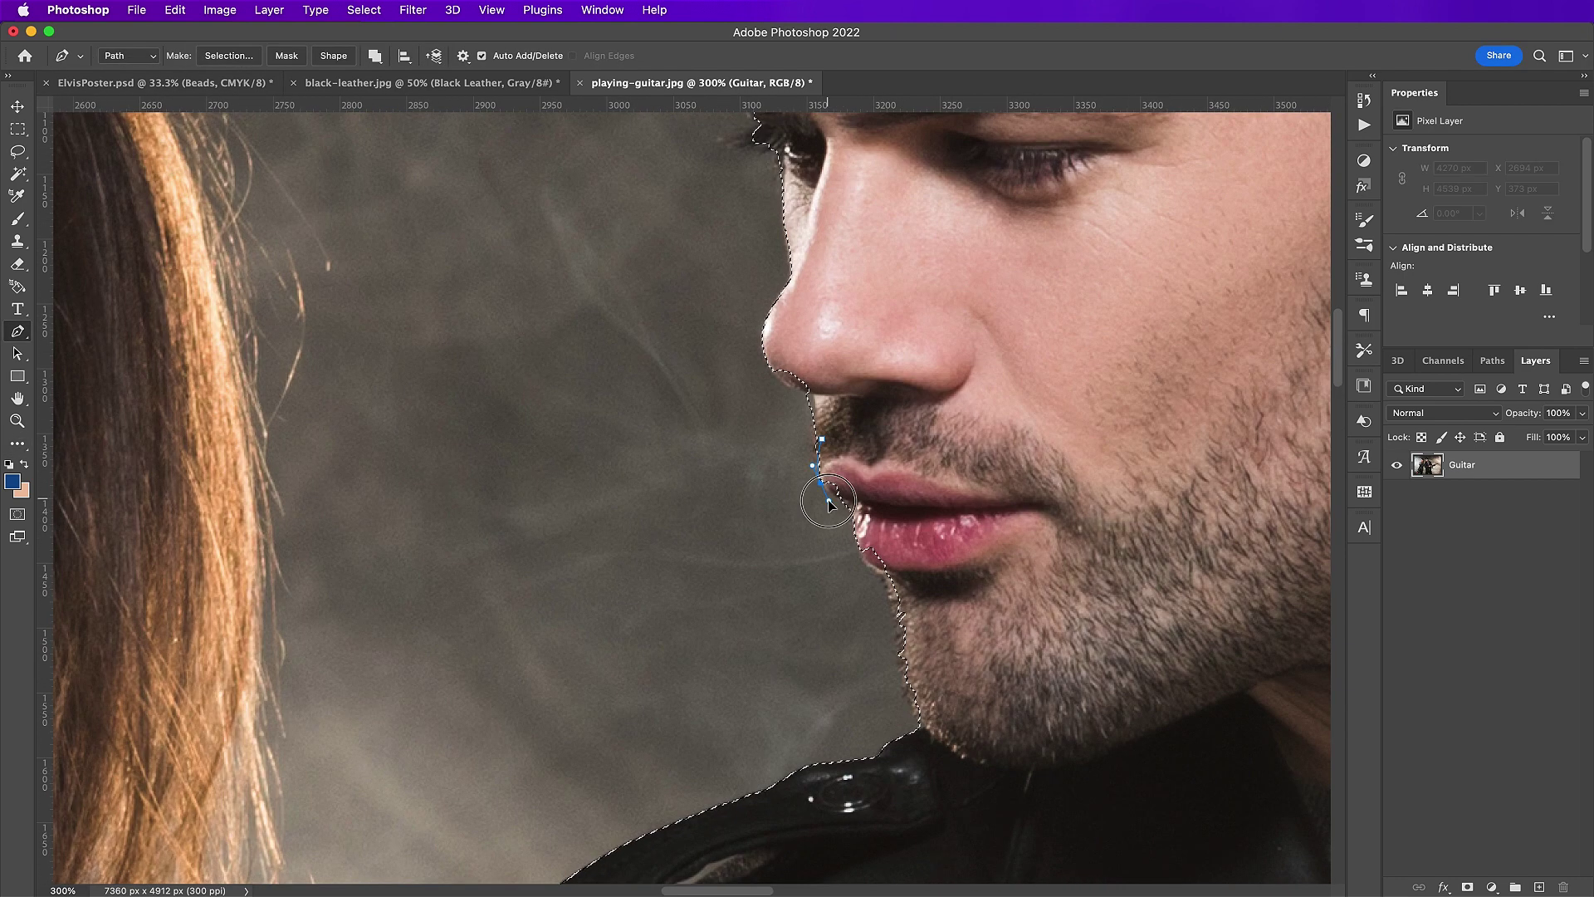
pyautogui.press('Escape')
pyautogui.scroll(8, 706, 535)
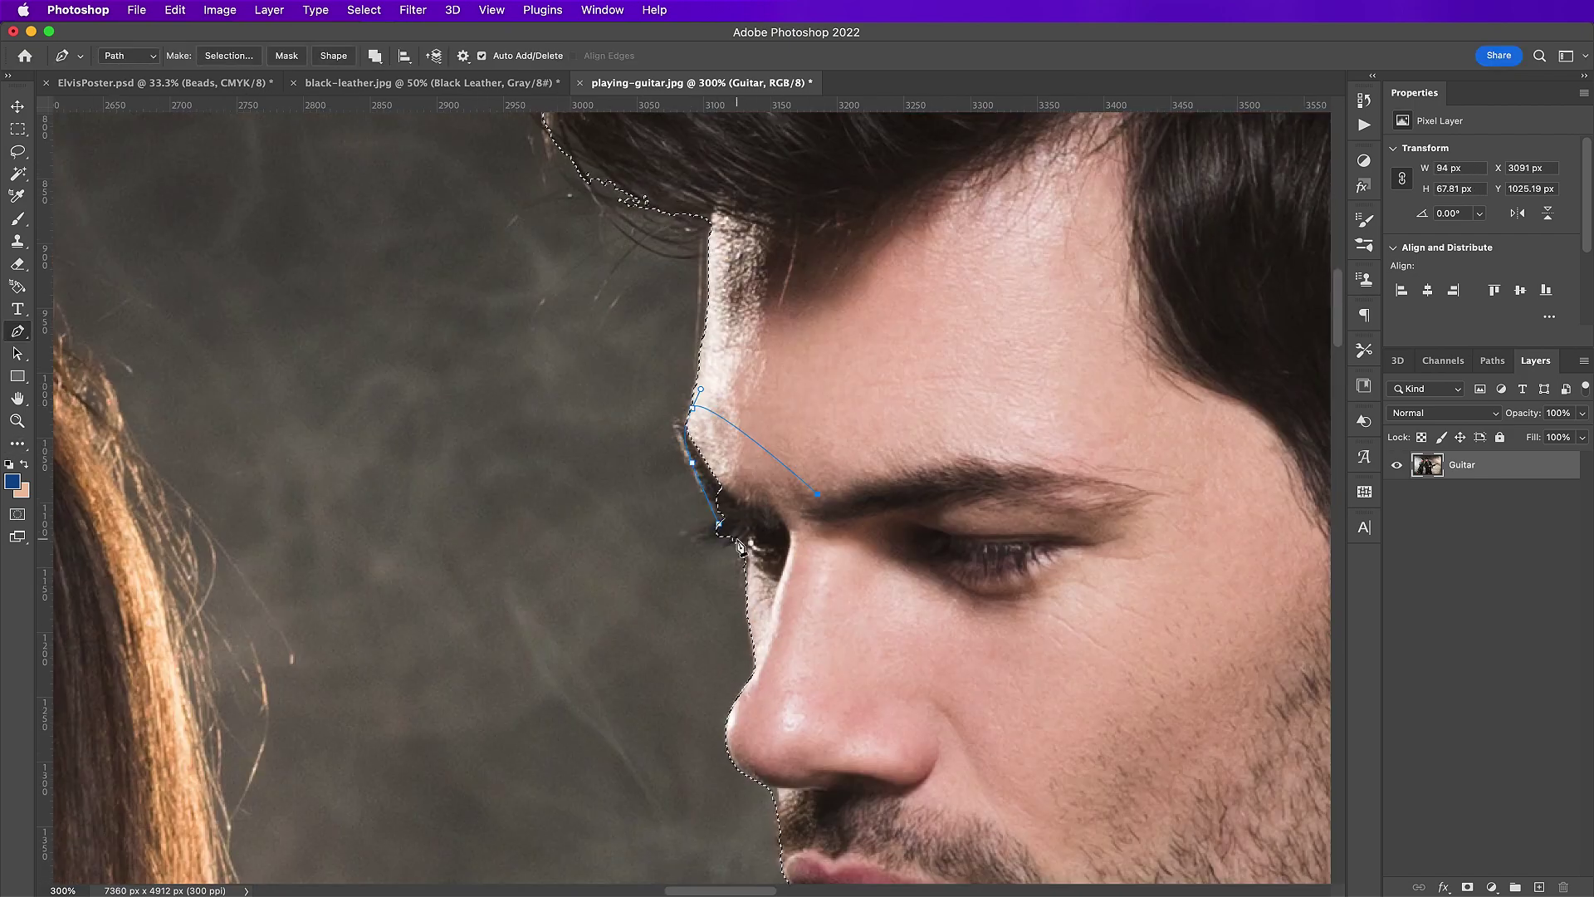
pyautogui.hscroll(10, 706, 535)
pyautogui.scroll(-10, 705, 535)
pyautogui.click(719, 282)
pyautogui.click(228, 56)
pyautogui.press('Return')
# - Outline the missed areas along the guitar neck and sleeve with Pen paths and add them to the selection
pyautogui.hscroll(10, 747, 534)
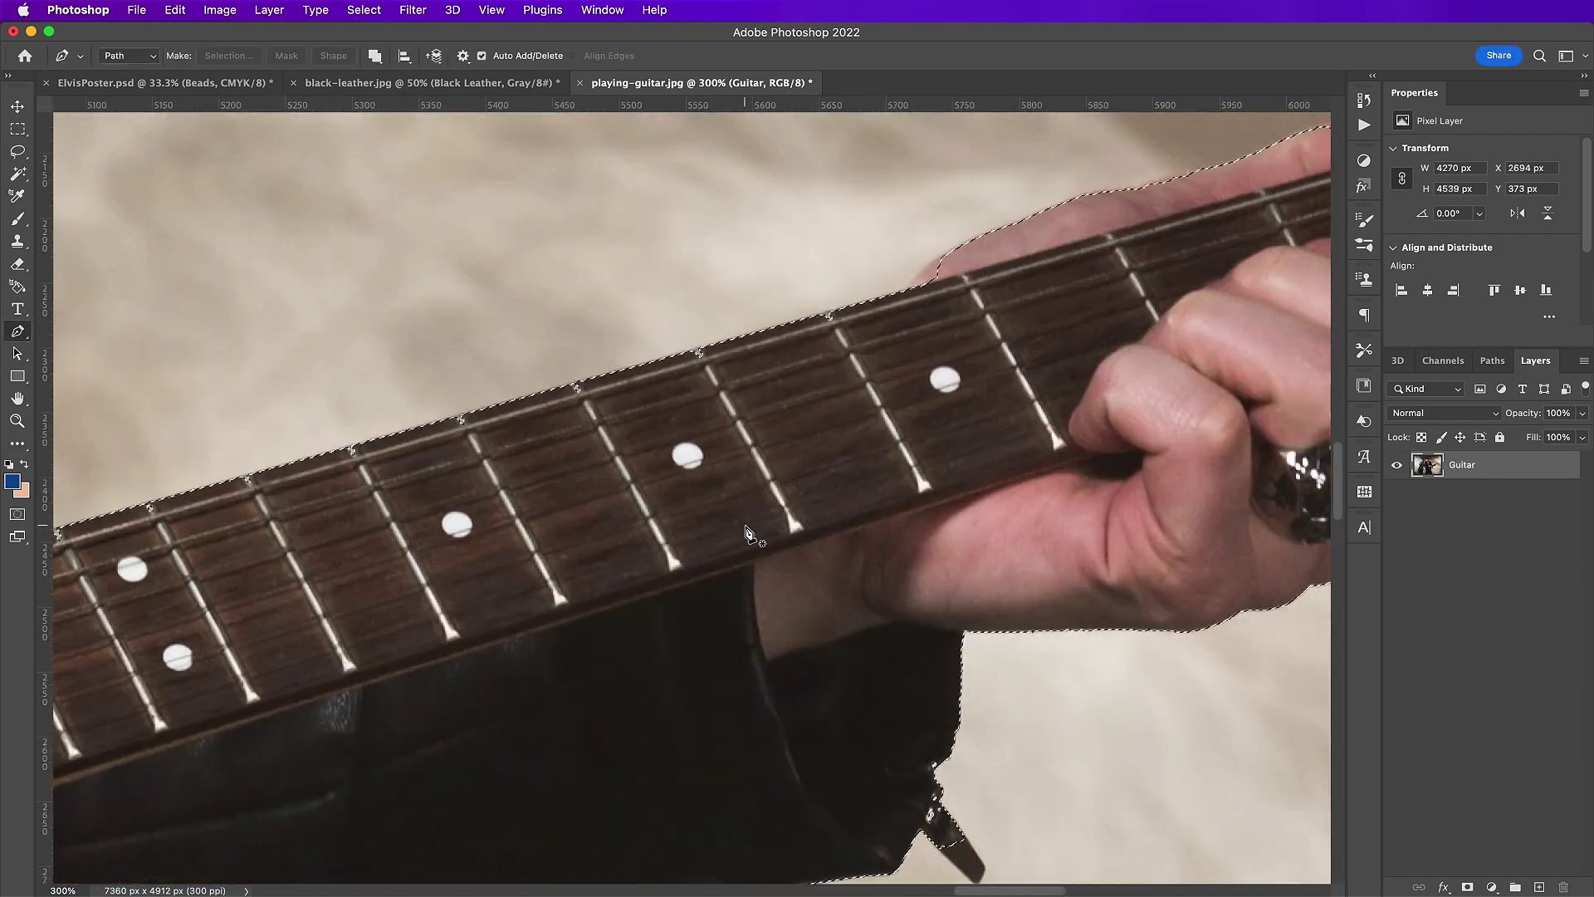
pyautogui.click(705, 606)
pyautogui.click(672, 566)
pyautogui.moveTo(835, 538); pyautogui.dragTo(843, 544)
pyautogui.click(228, 55)
pyautogui.click(727, 527)
pyautogui.press('Return')
pyautogui.click(229, 56)
pyautogui.click(727, 526)
pyautogui.press('Return')
# - Correct the selection along the upper edge of the guitar body's pointed horn with a Pen path
pyautogui.click(530, 483)
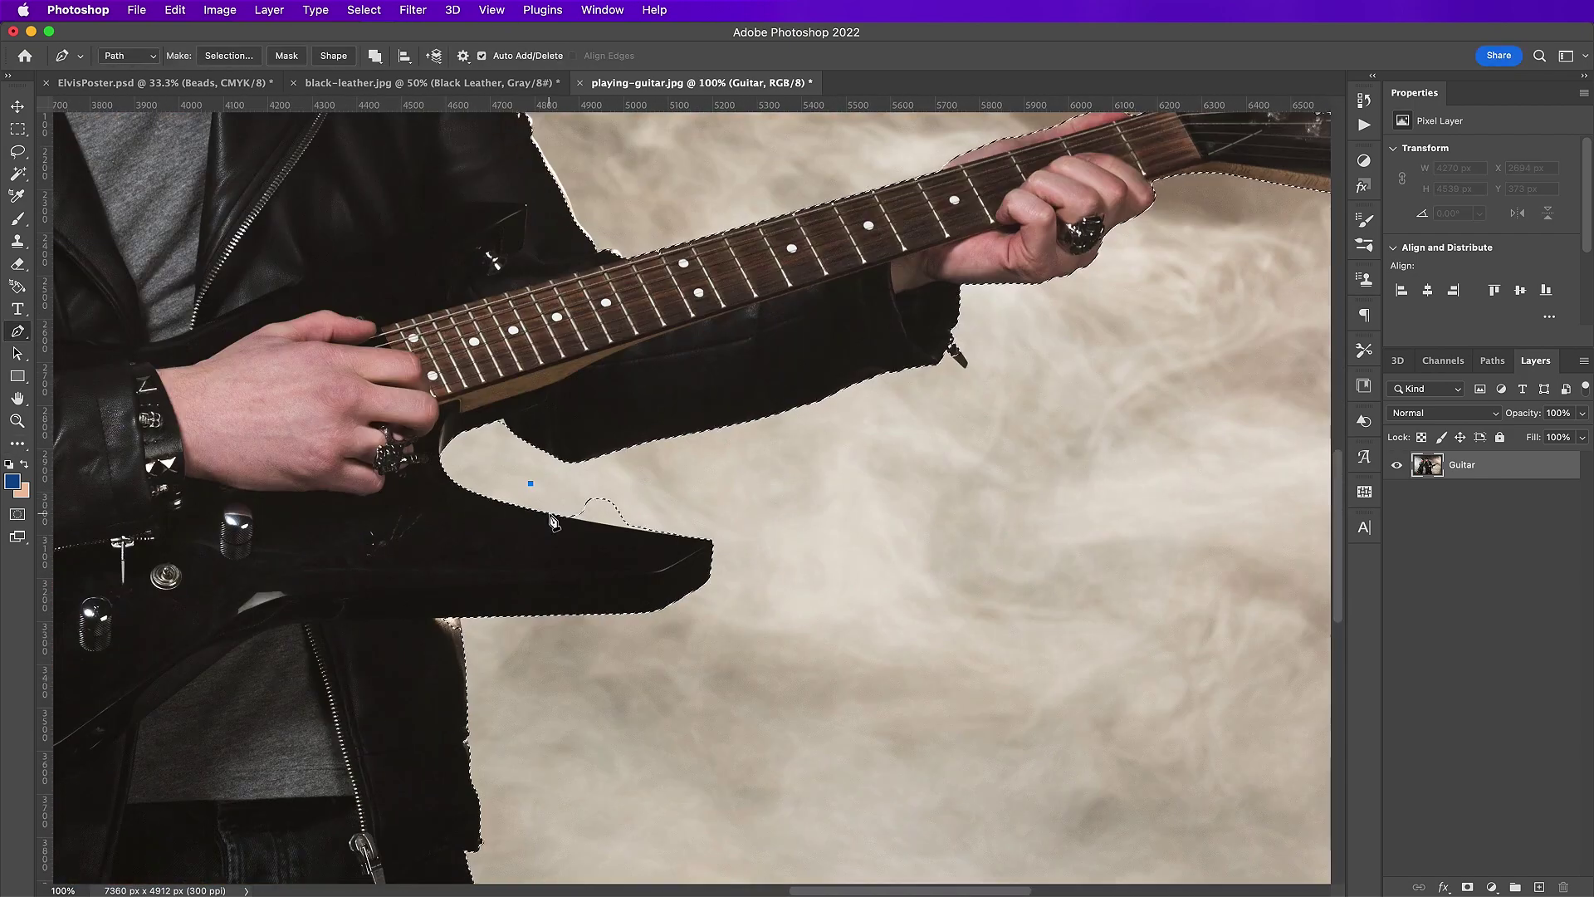
pyautogui.click(229, 56)
pyautogui.click(727, 527)
pyautogui.press('Return')
# - Outline the missed jacket edge beside the zipper below the elbow with a Pen path and turn it into part of the selection
pyautogui.hscroll(-10, 649, 669)
pyautogui.press('super+plus')
pyautogui.press('super+plus')
pyautogui.click(450, 509)
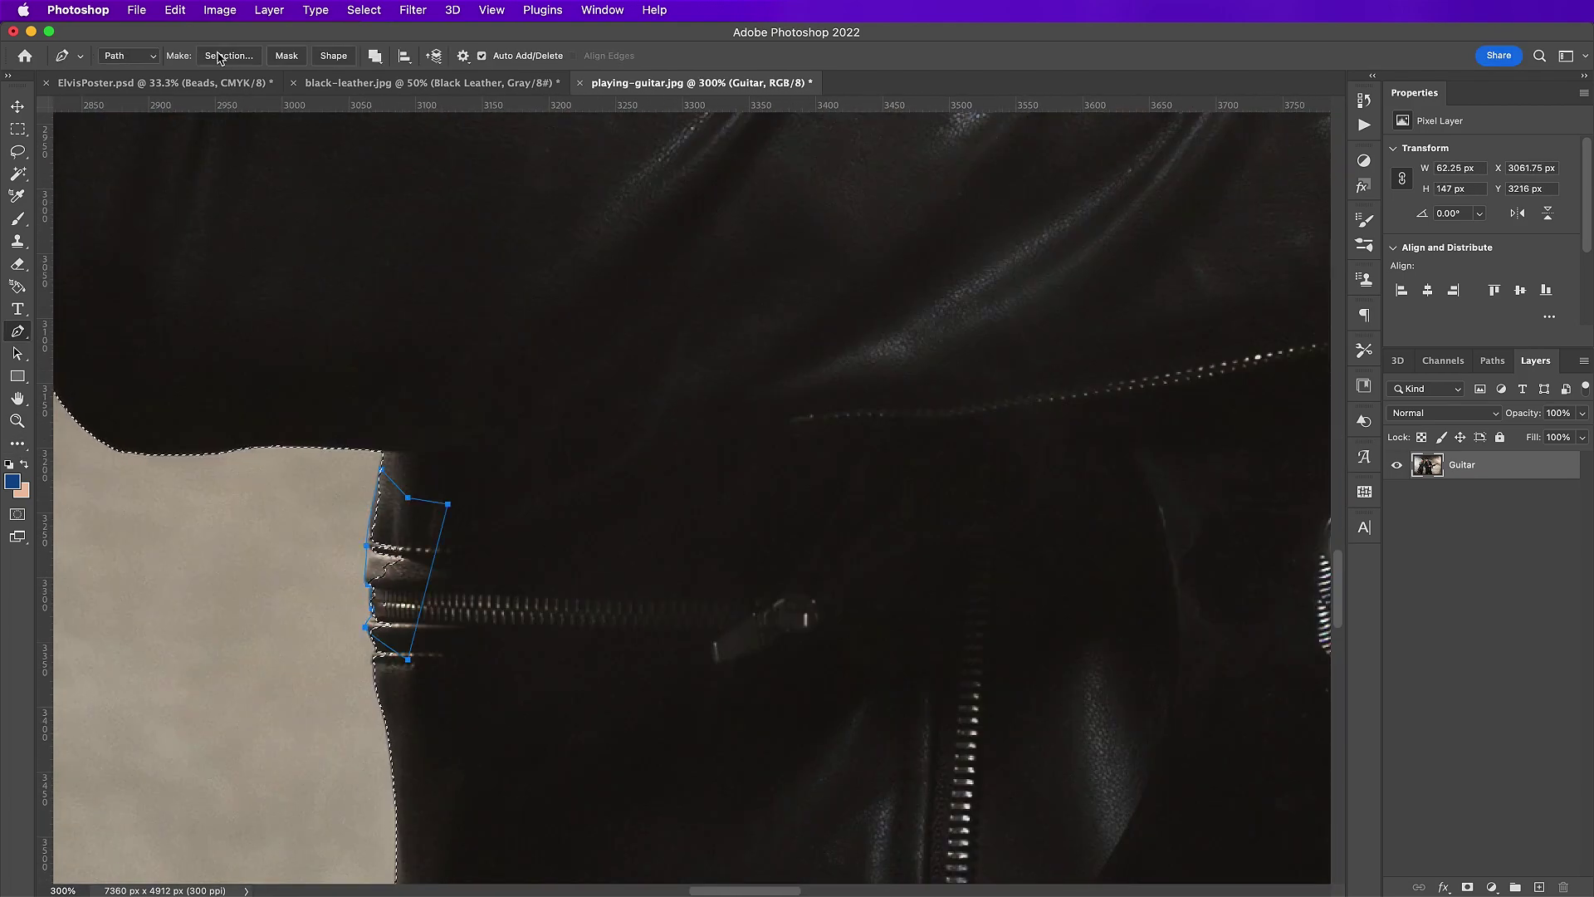
pyautogui.click(228, 56)
pyautogui.press('Return')
pyautogui.press('super+minus')
pyautogui.press('super+minus')
pyautogui.press('super+minus')
pyautogui.press('super+minus')
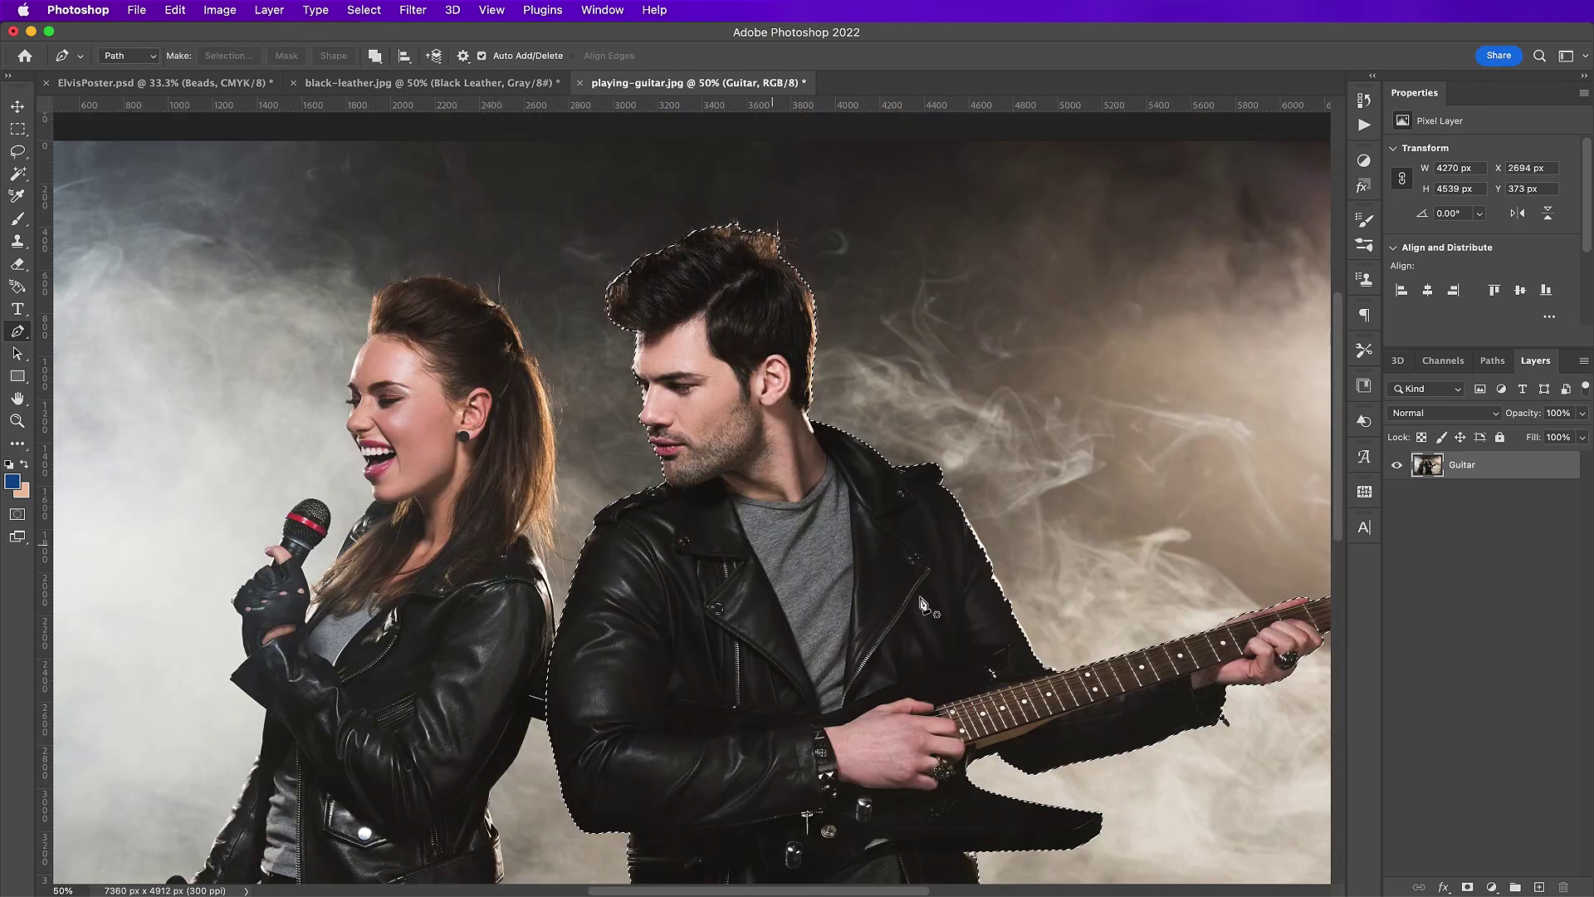
# - Mask the Guitar layer with the selection and move the masked guitarist into ElvisPoster.psd, centred on the poster
pyautogui.click(1467, 886)
pyautogui.press('v')
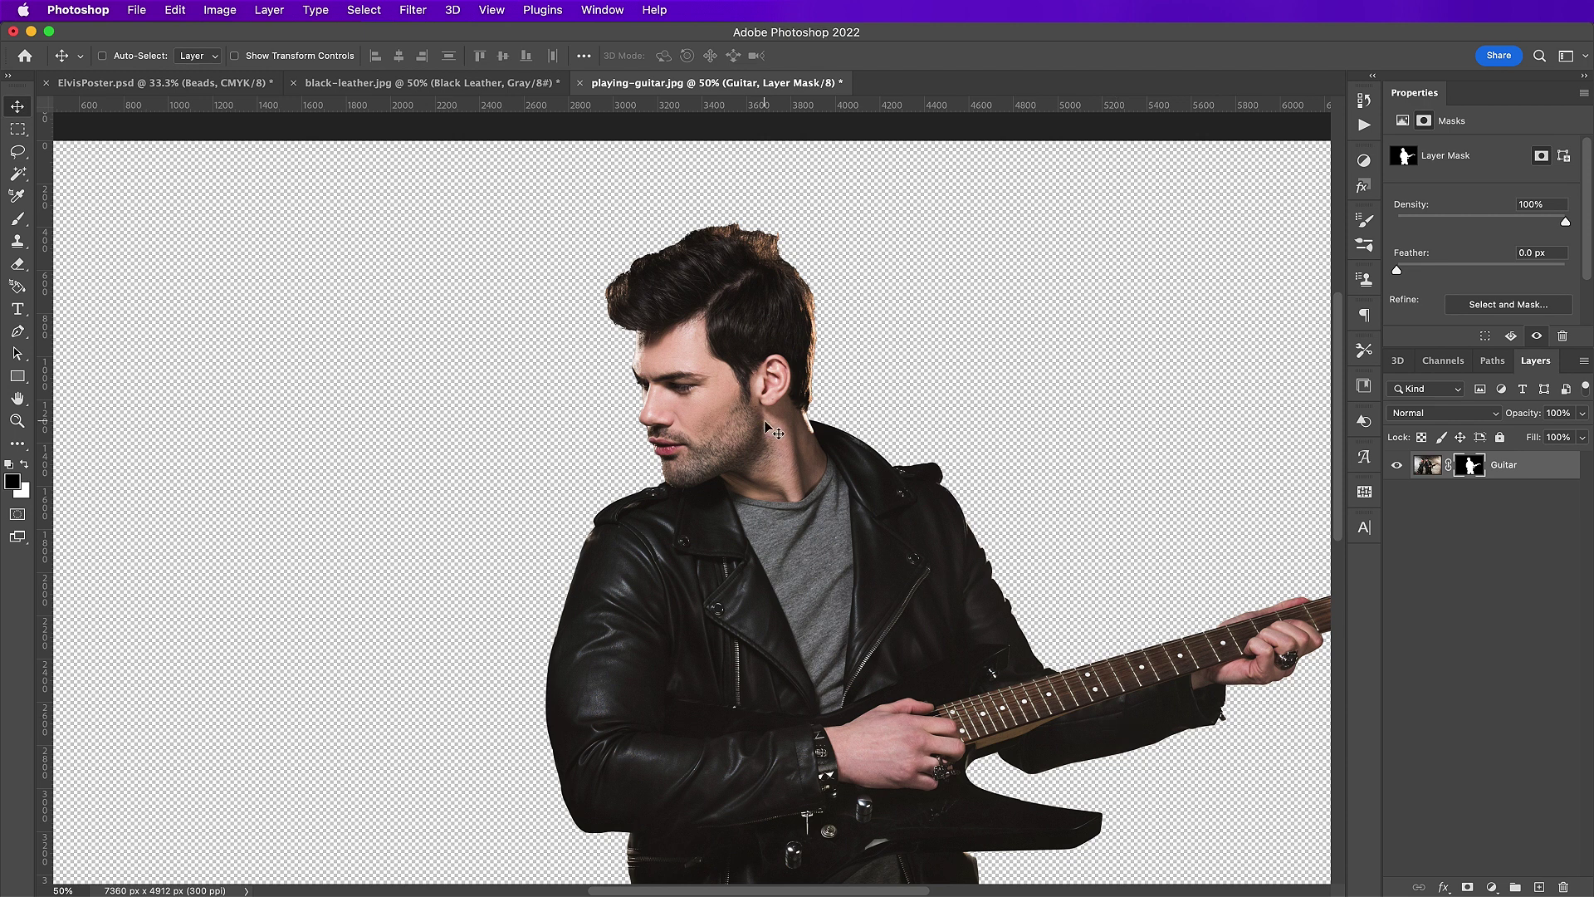
pyautogui.moveTo(695, 319); pyautogui.dragTo(629, 511)
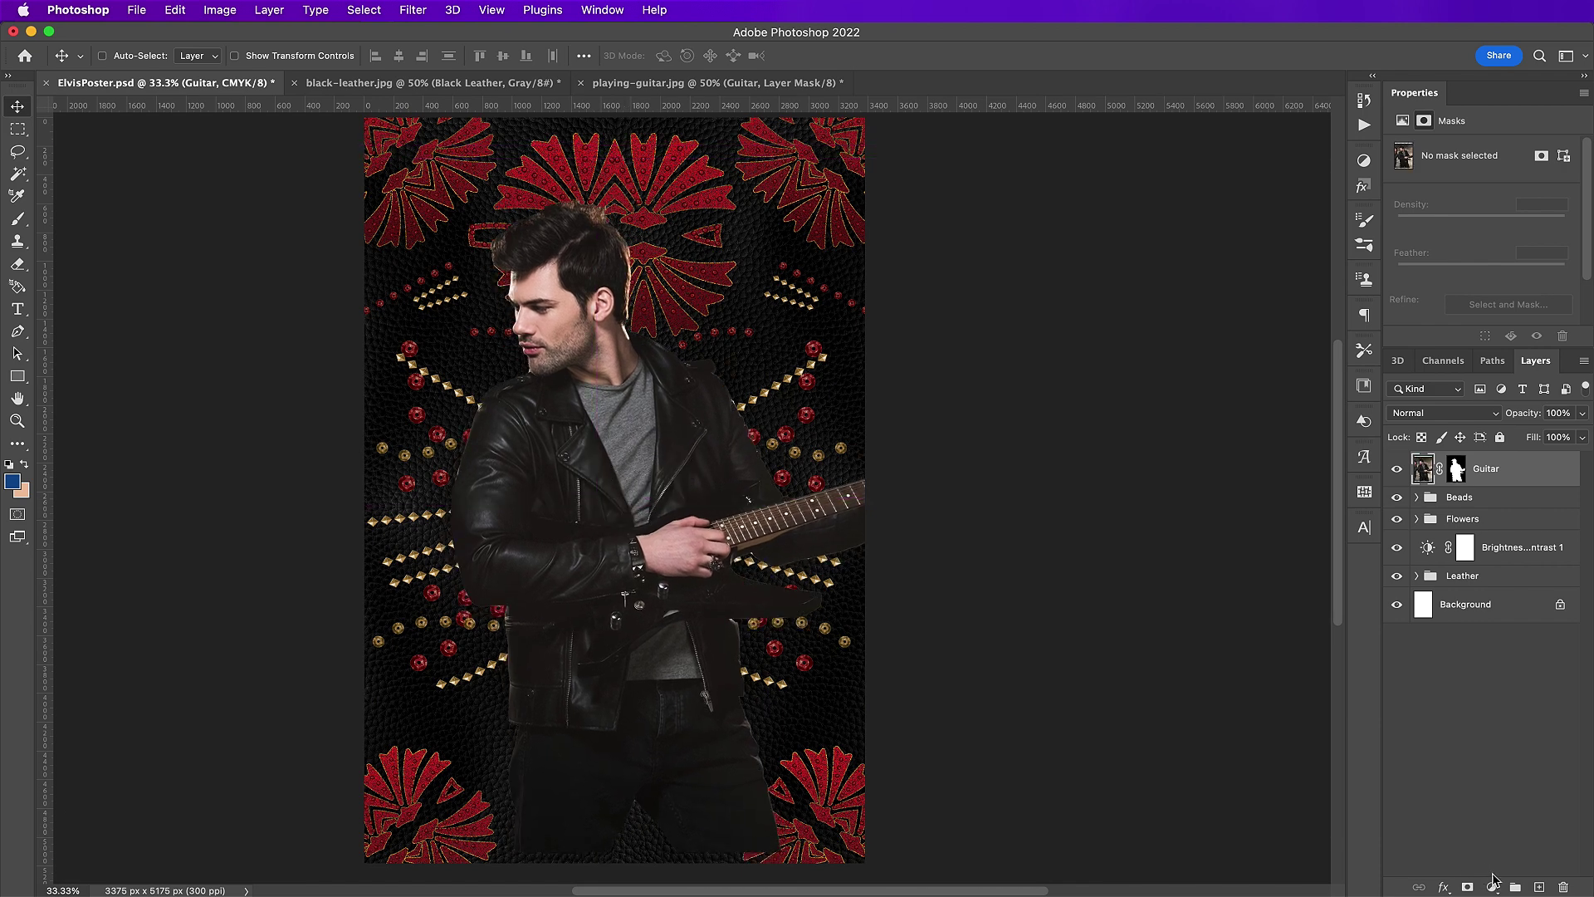
# - Place the Guitar layer in a new group named Guitarist
pyautogui.click(1515, 887)
pyautogui.moveTo(1534, 496); pyautogui.dragTo(1511, 471)
pyautogui.click(1467, 463)
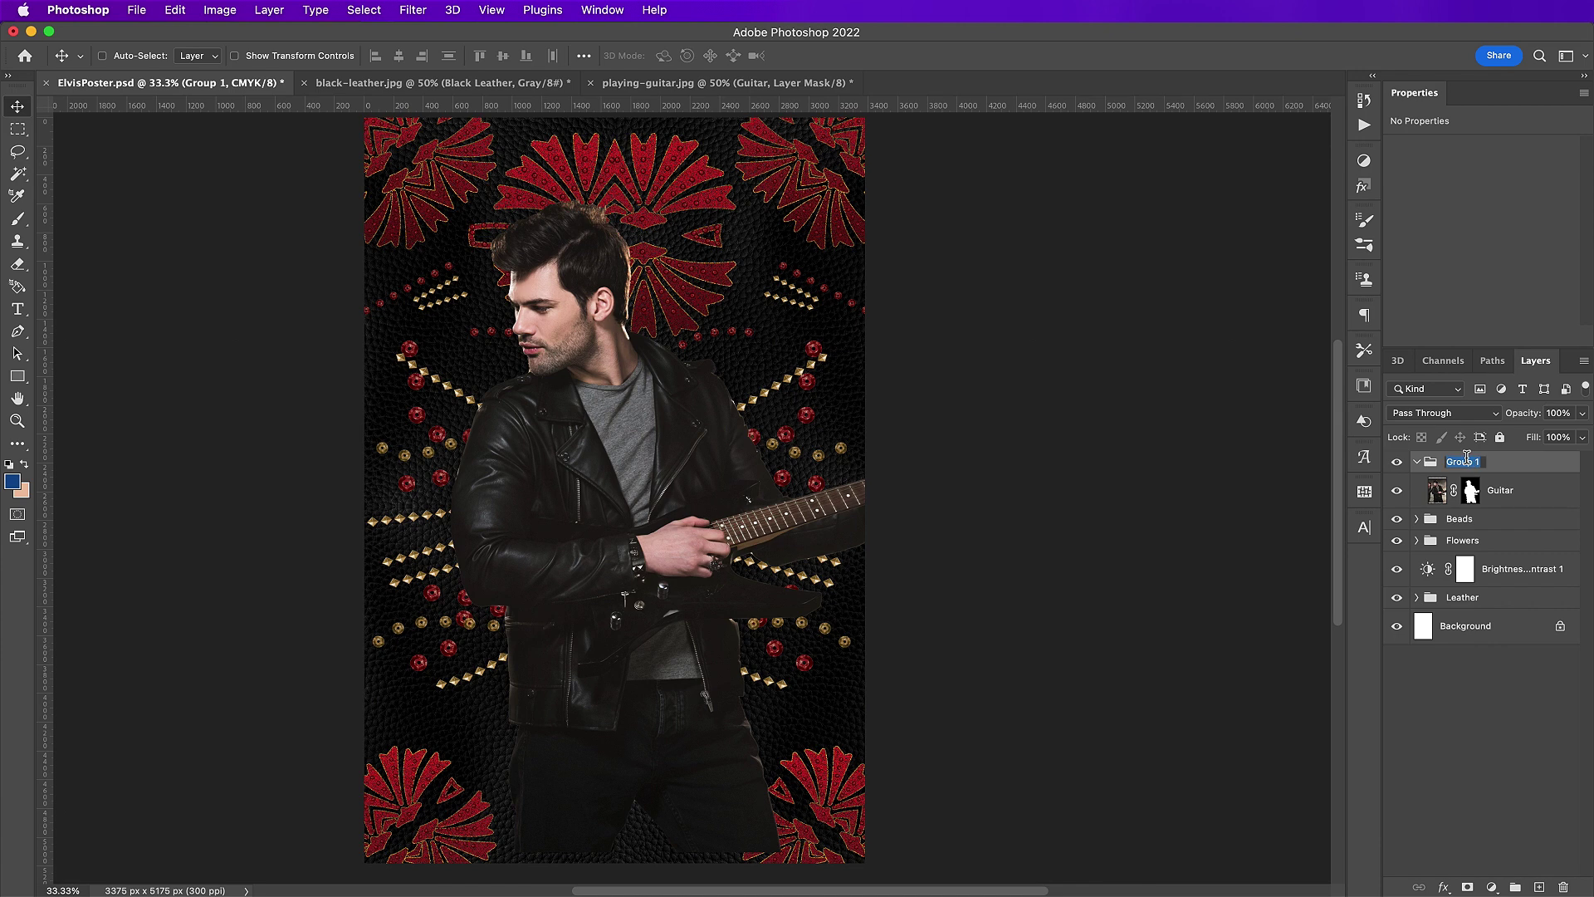
pyautogui.write('Guitarist')
pyautogui.press('Return')
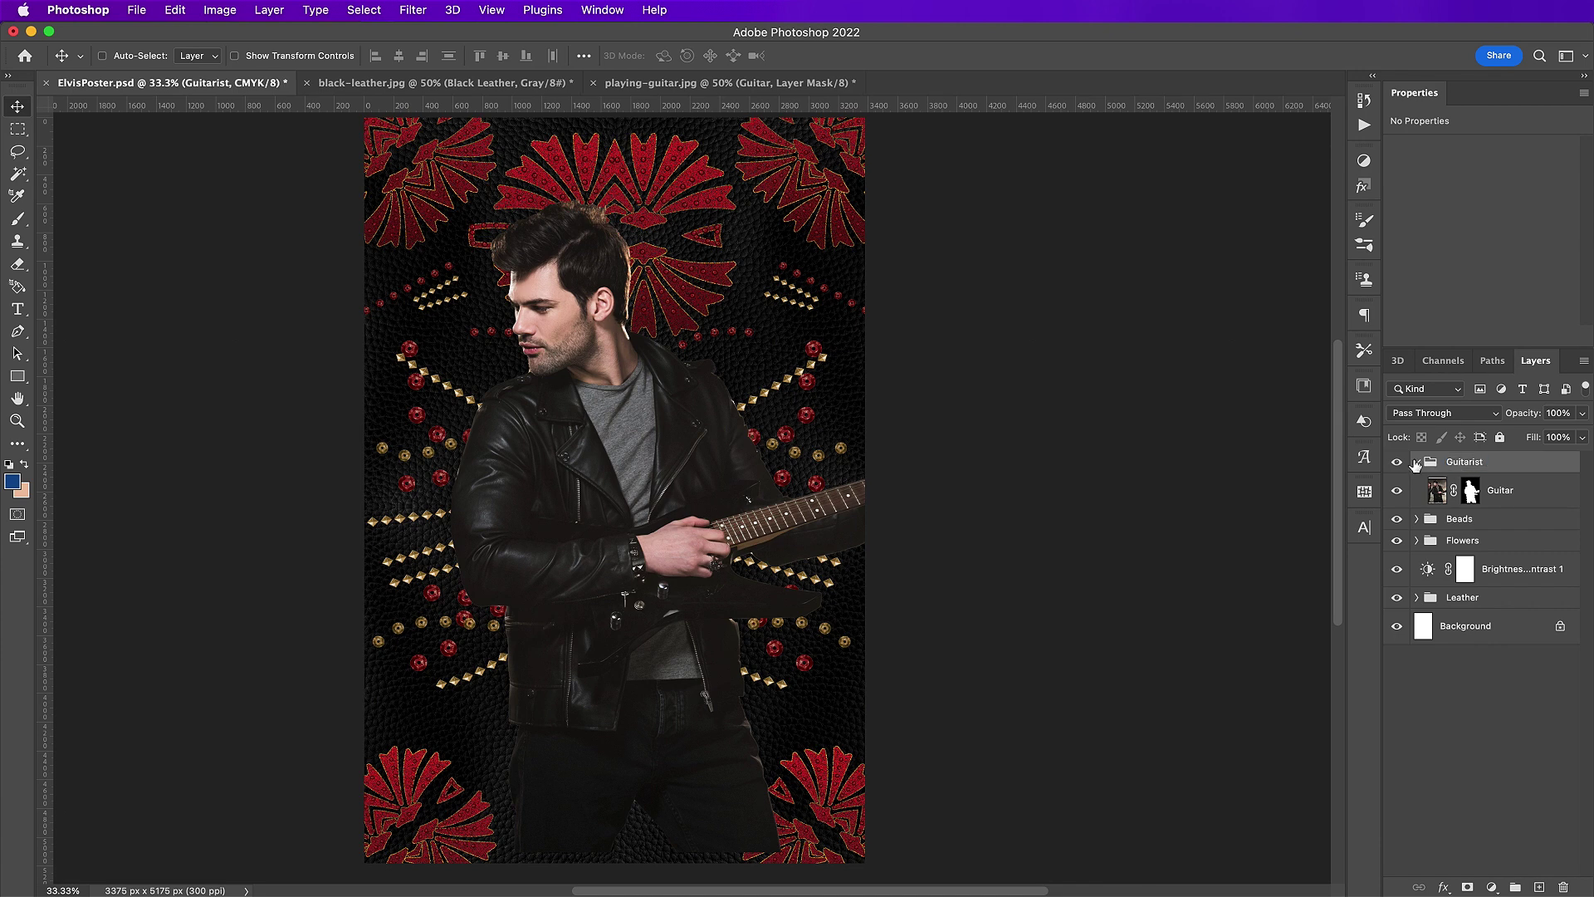
# - Add a Hue/Saturation adjustment clipped to the Guitar layer, with Saturation +60 and Lightness 12
pyautogui.click(1469, 490)
pyautogui.click(1492, 886)
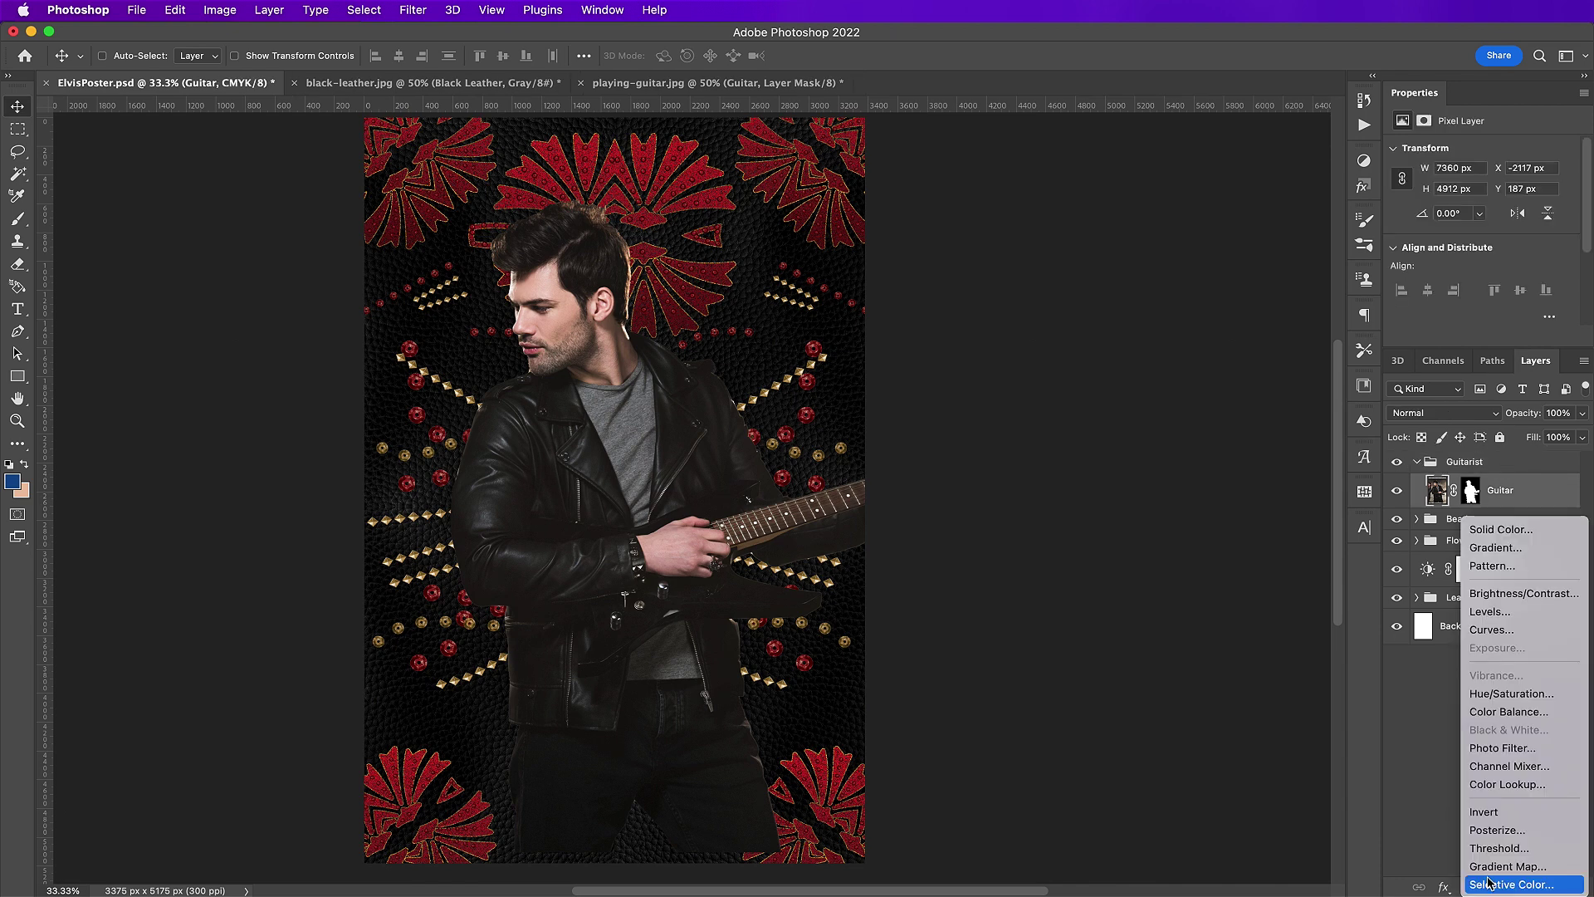
pyautogui.click(1483, 697)
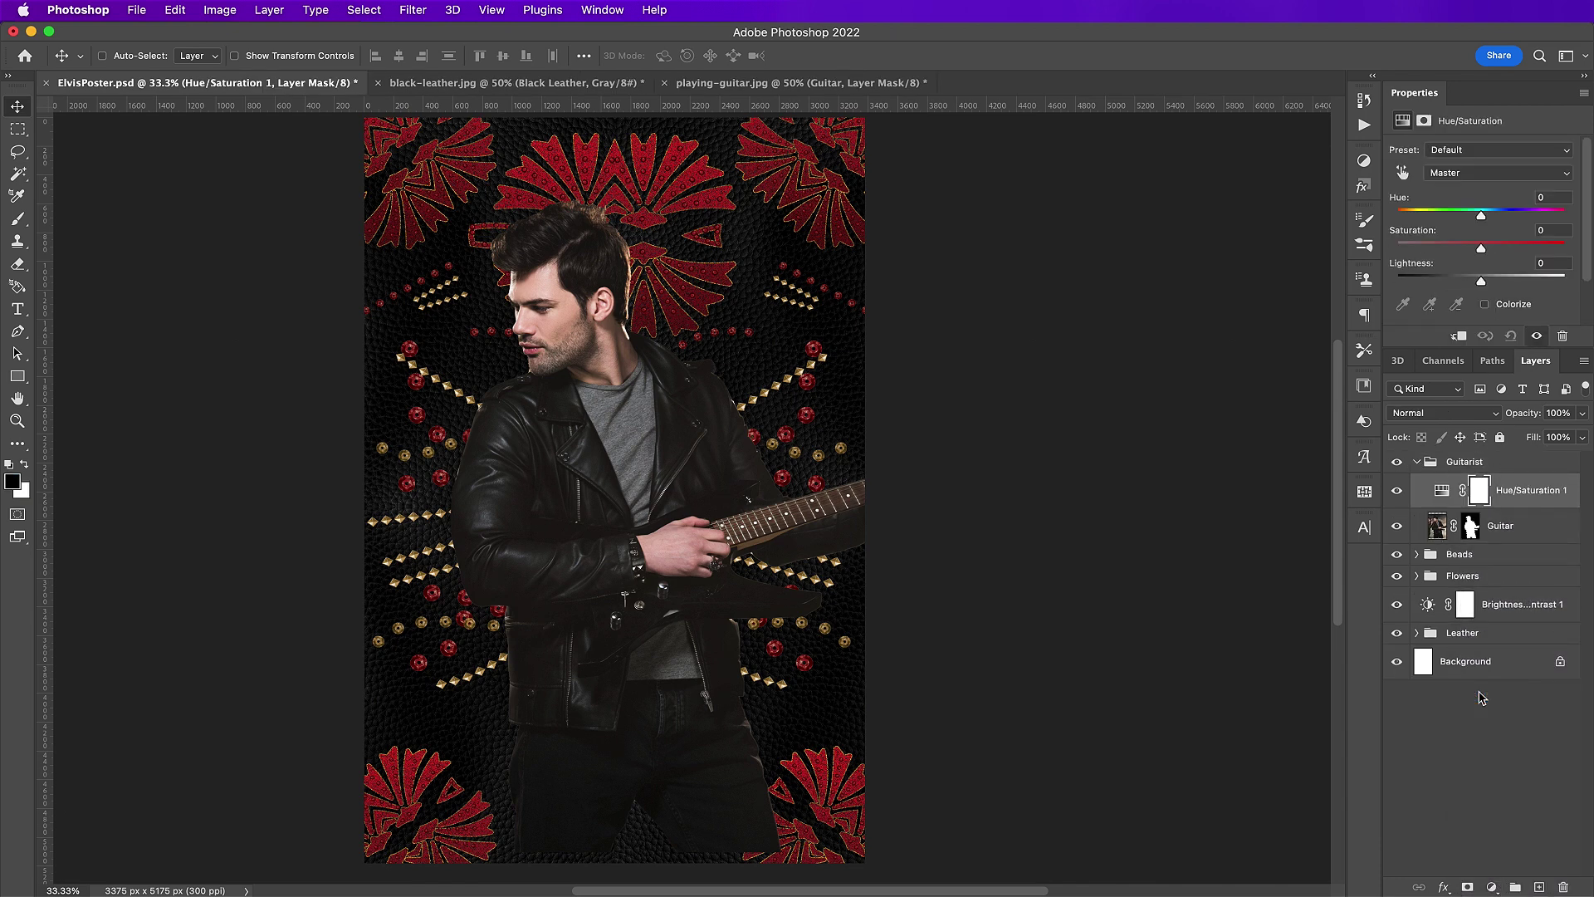
pyautogui.rightClick(1520, 500)
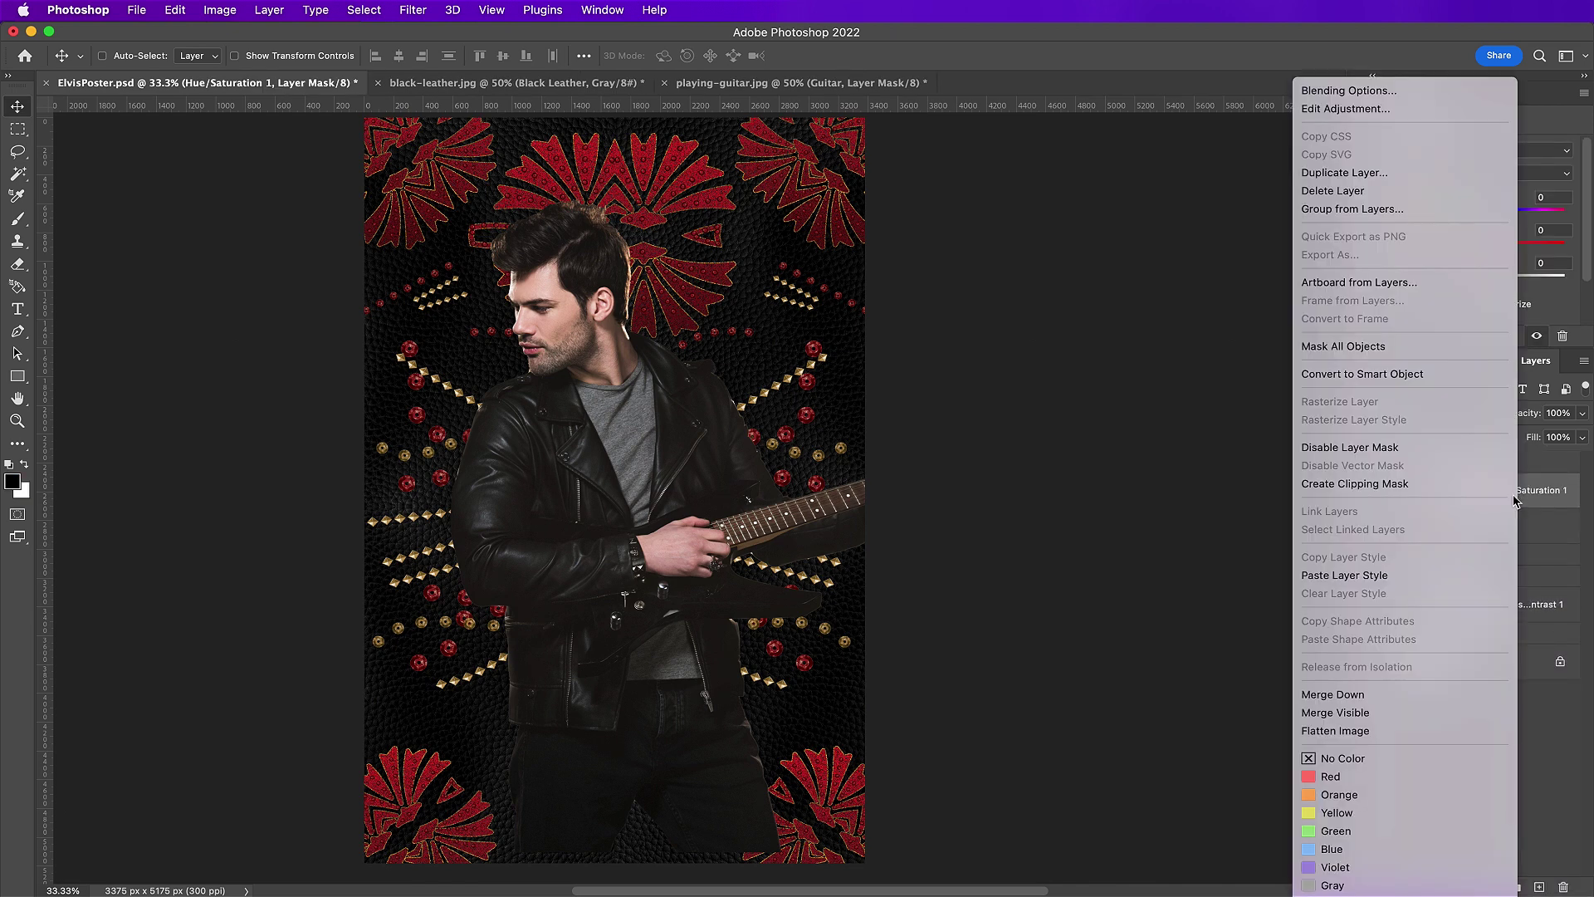
pyautogui.click(1393, 483)
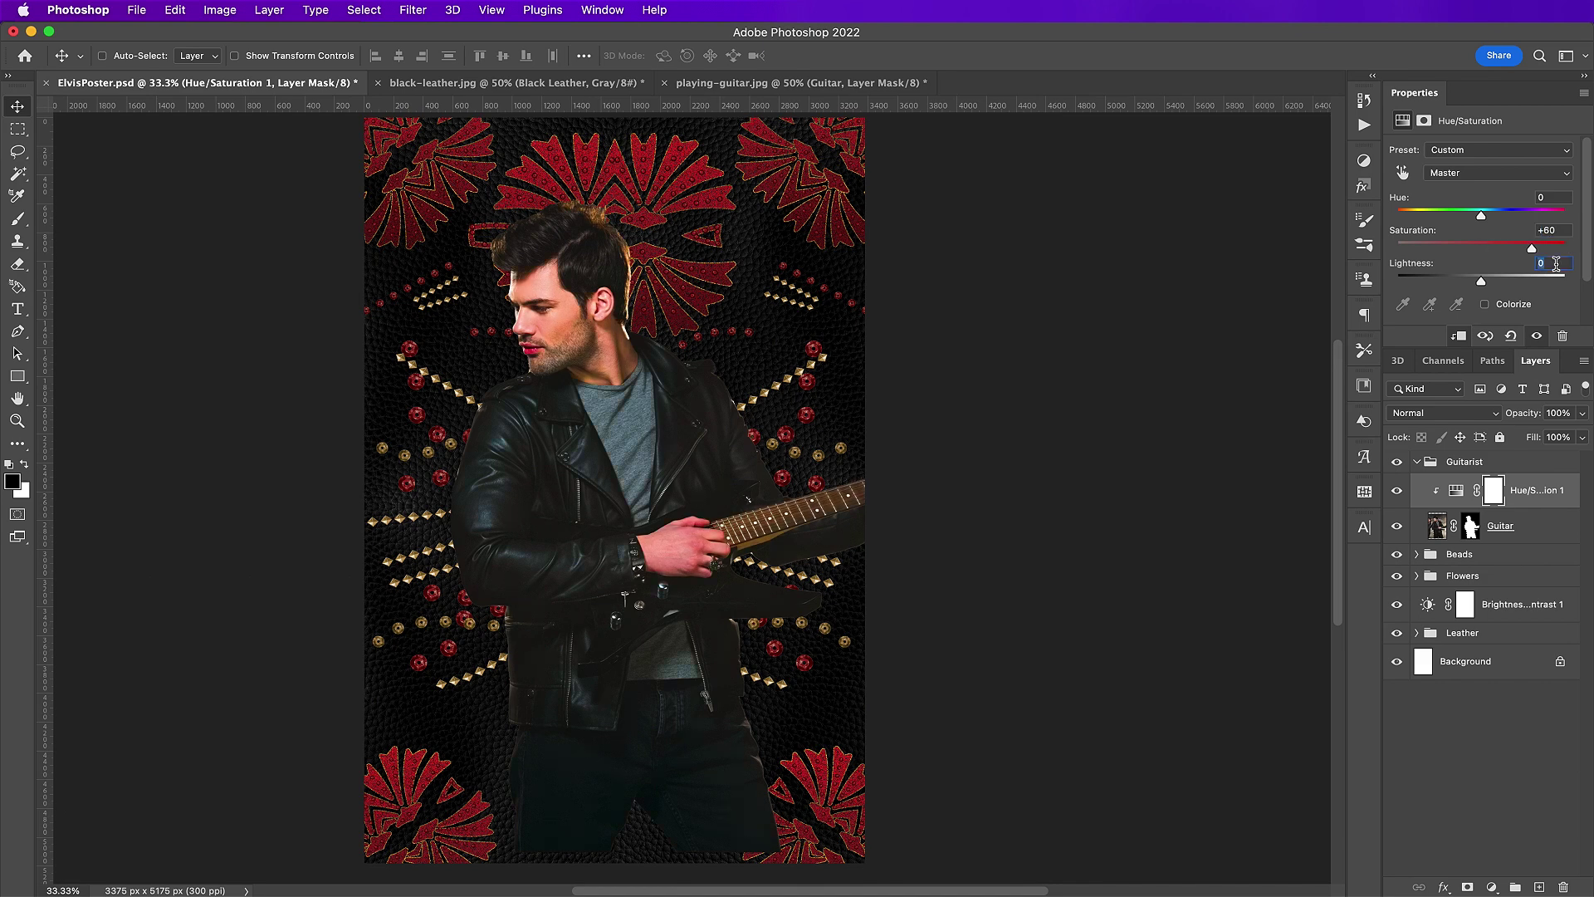
pyautogui.write('2')
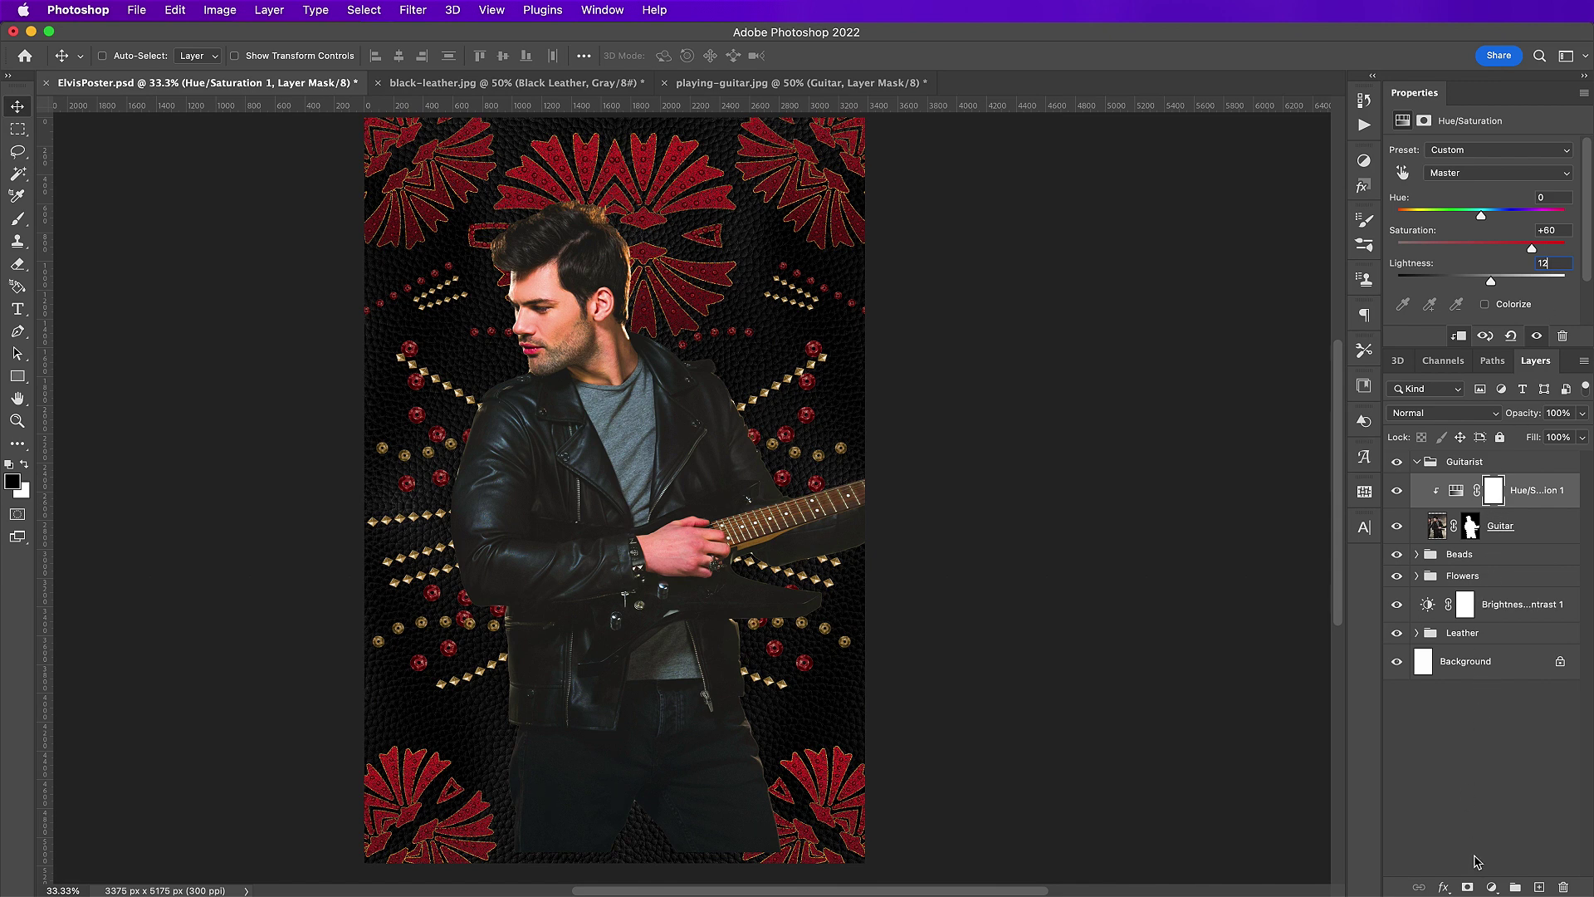
# - Add a clipped Brightness/Contrast adjustment above the Hue/Saturation layer, with Brightness -21 and Contrast 100
pyautogui.click(1491, 888)
pyautogui.click(1491, 602)
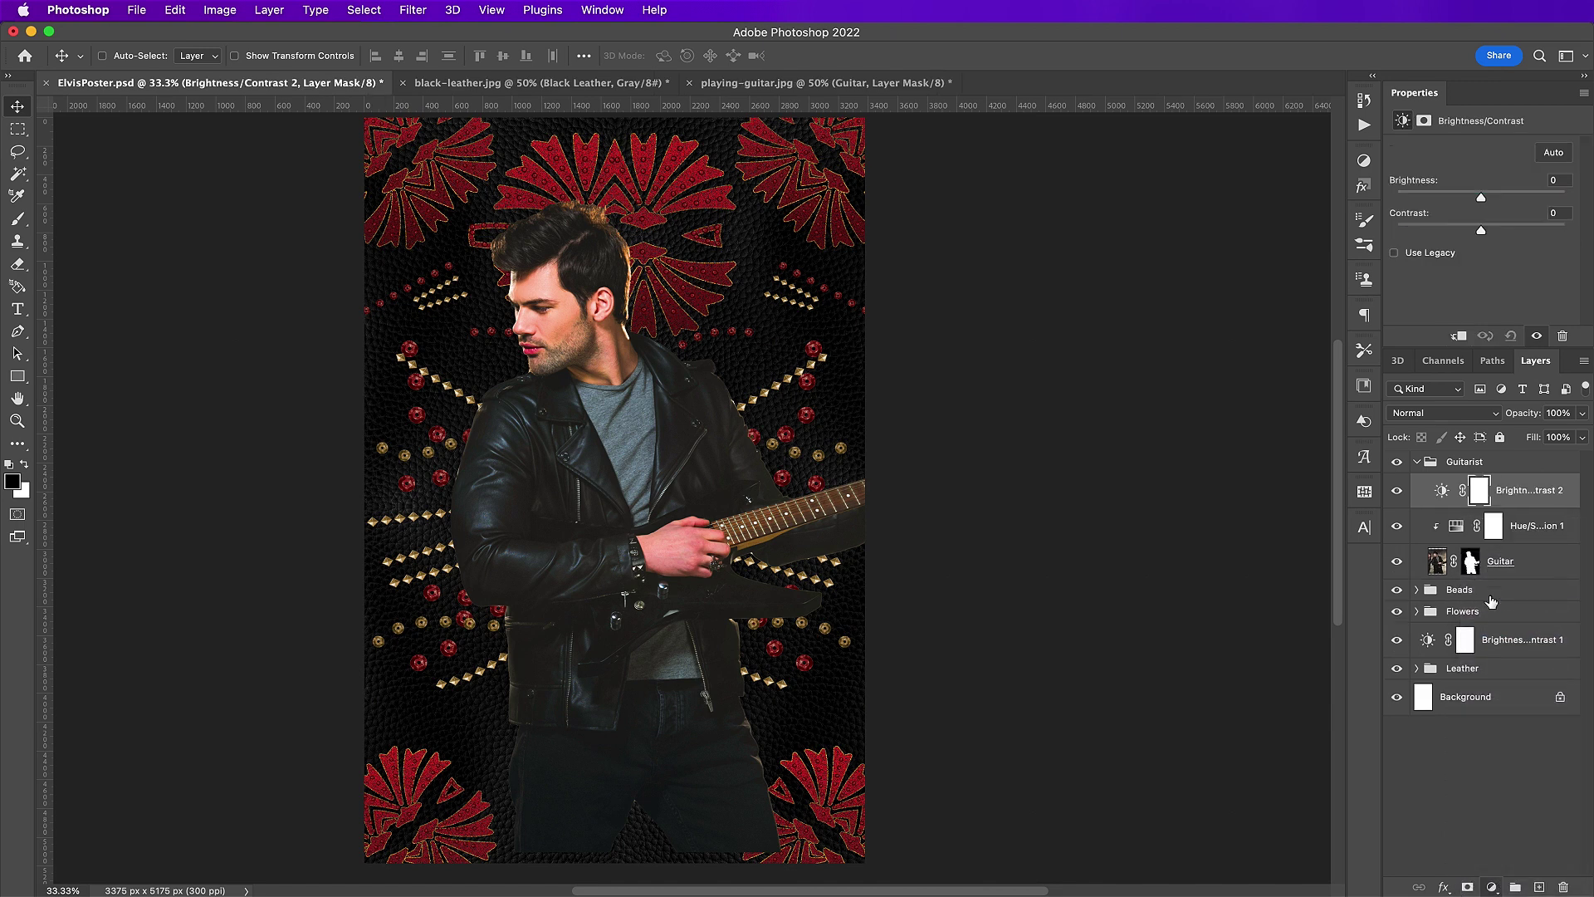
pyautogui.rightClick(1523, 488)
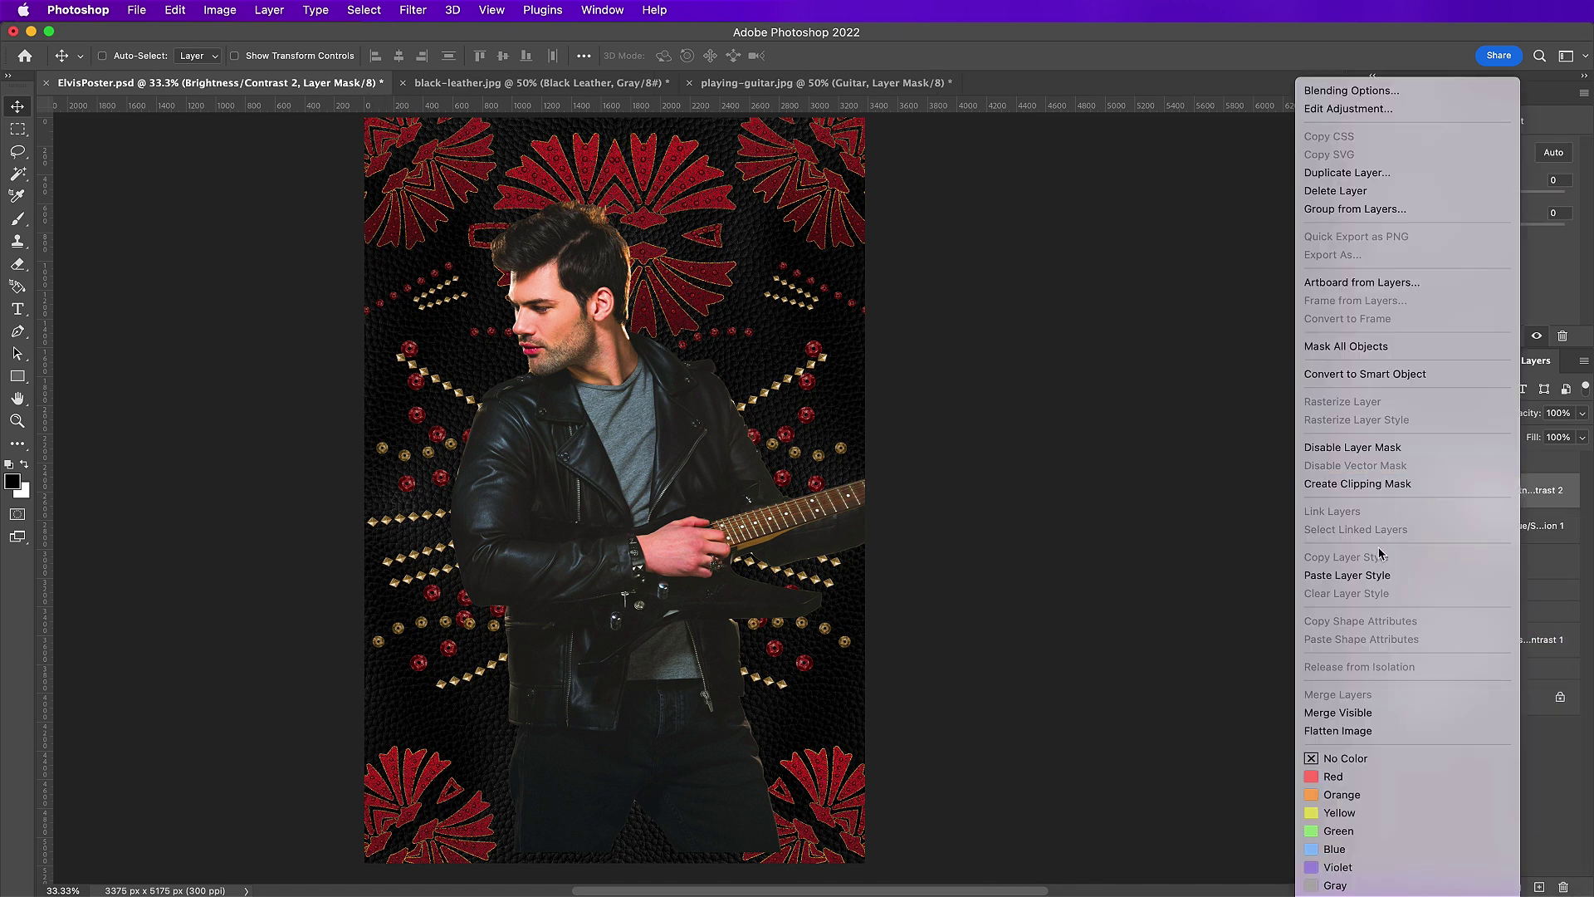
pyautogui.click(1366, 483)
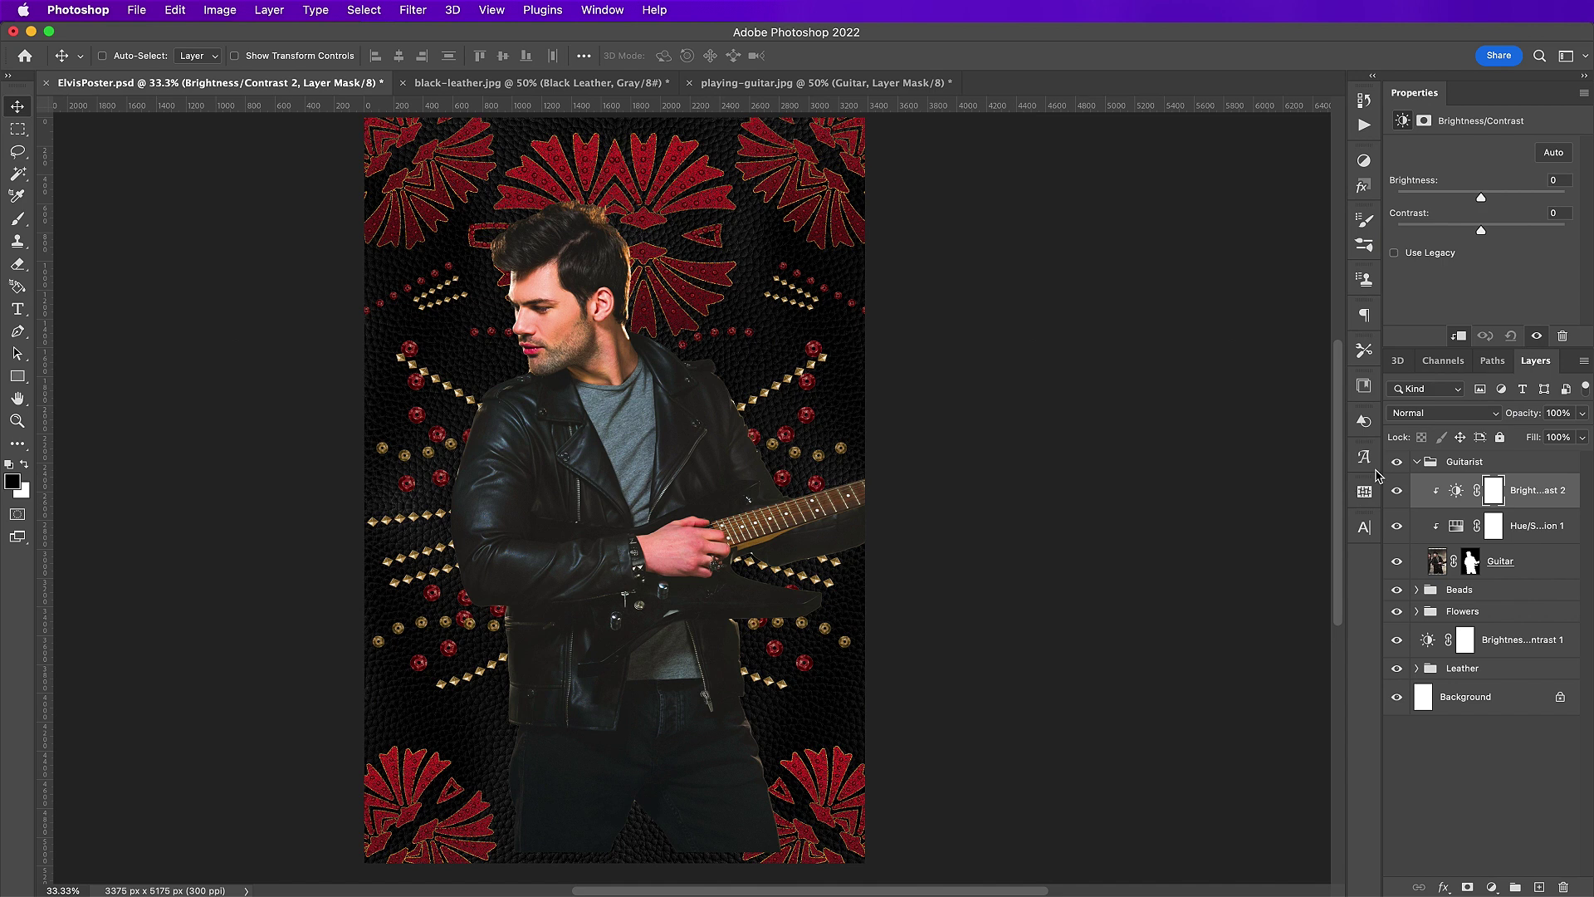
pyautogui.write('-21')
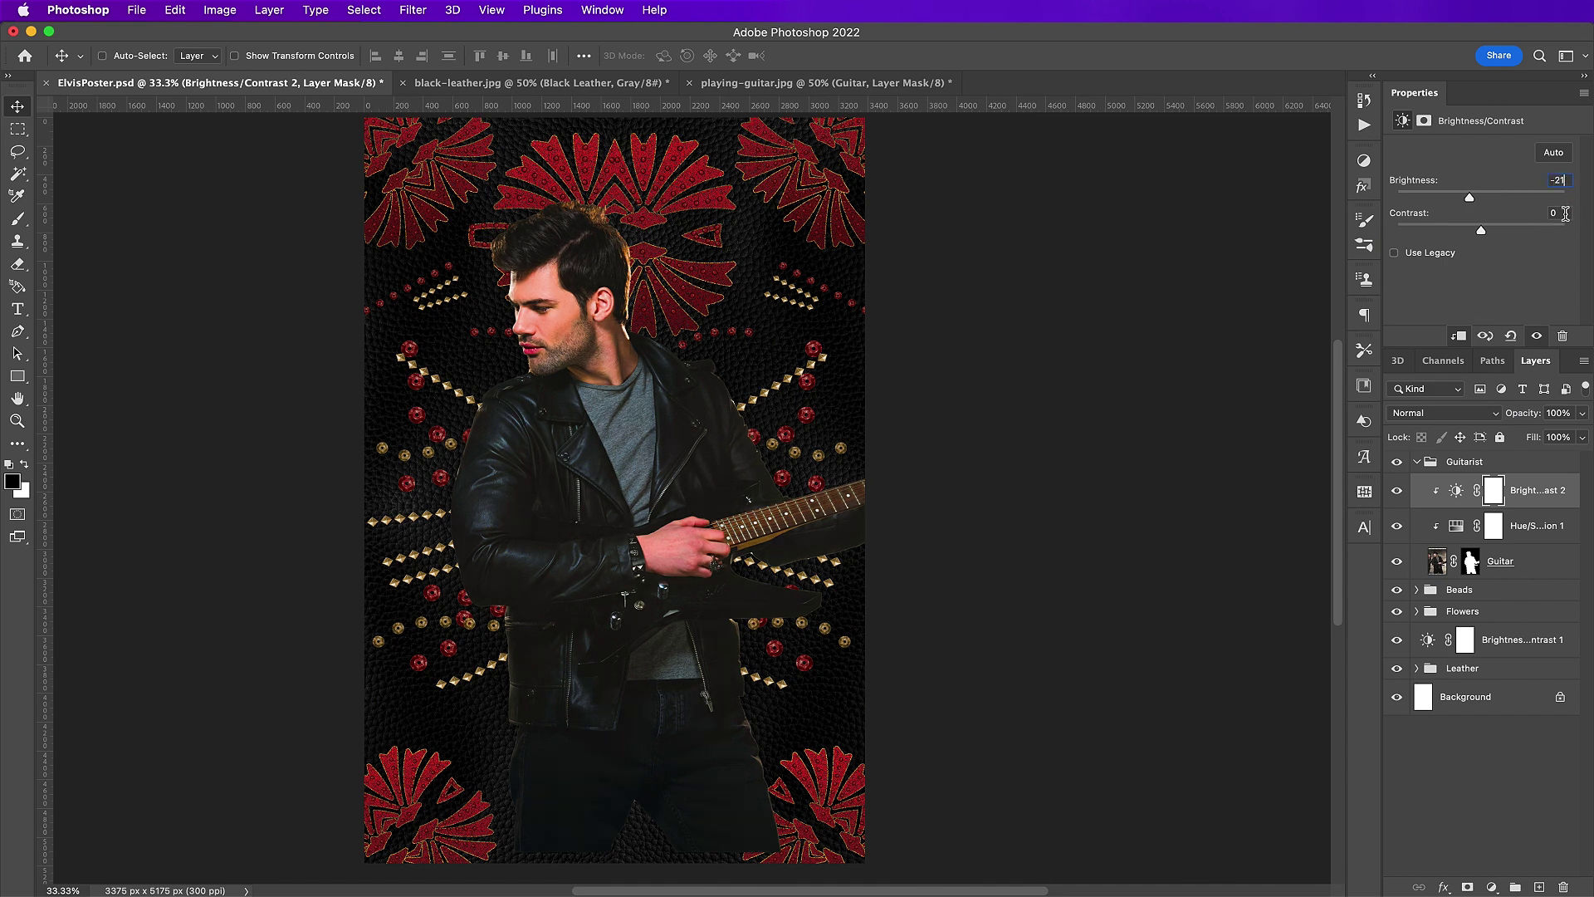
pyautogui.write('100')
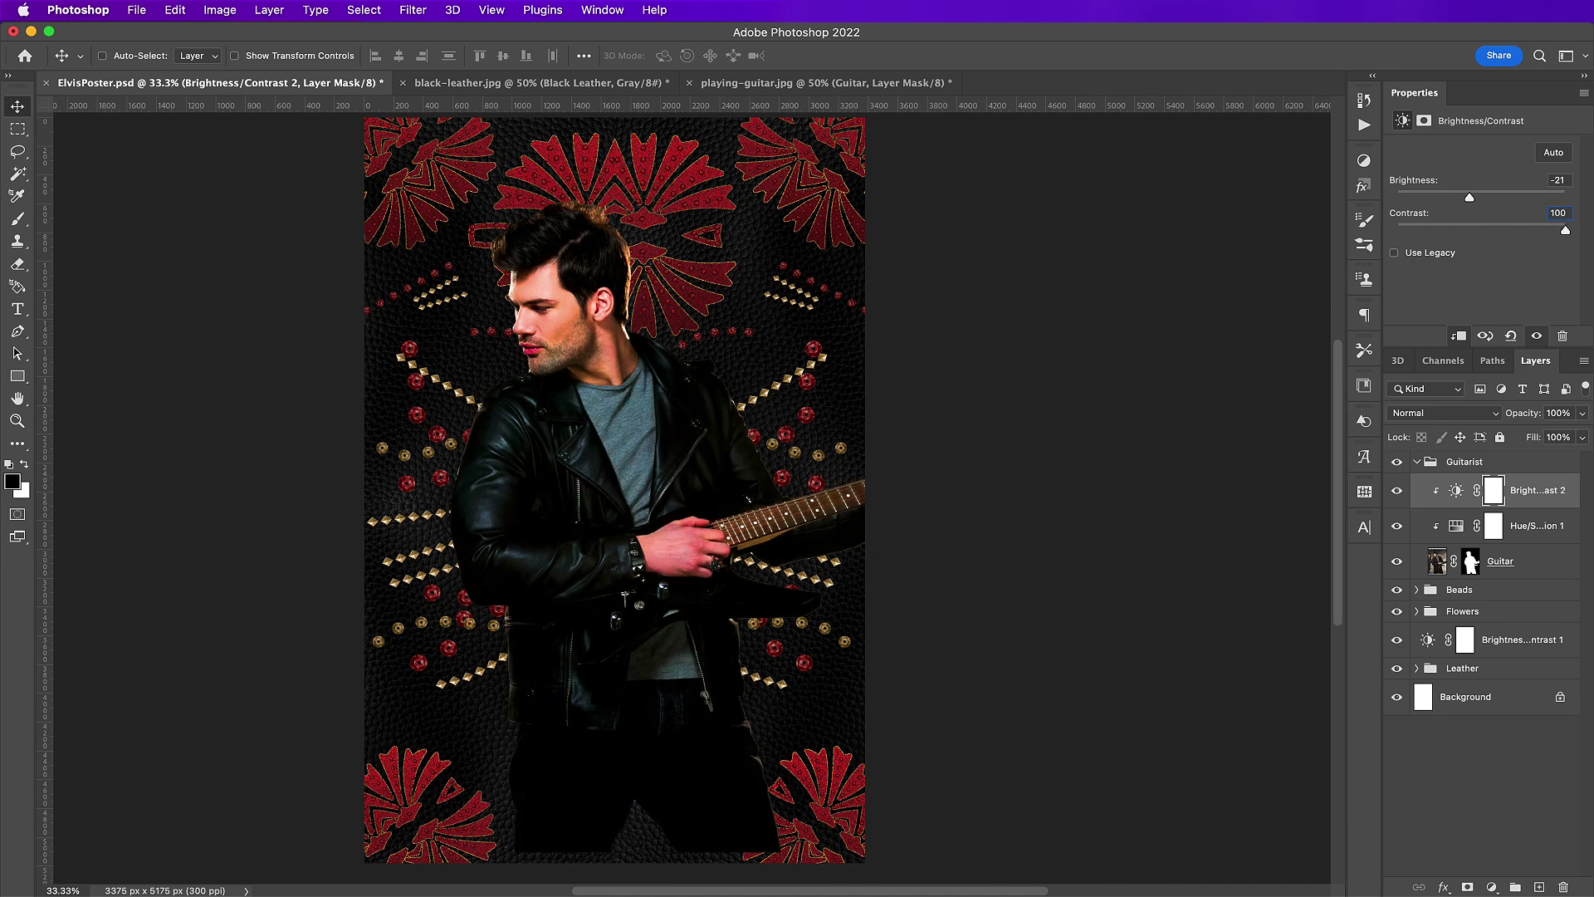
# - Create a layer named Hair shading at the top of the Guitarist group, clip it to the Guitar layer and activate the Brush tool
pyautogui.click(1539, 887)
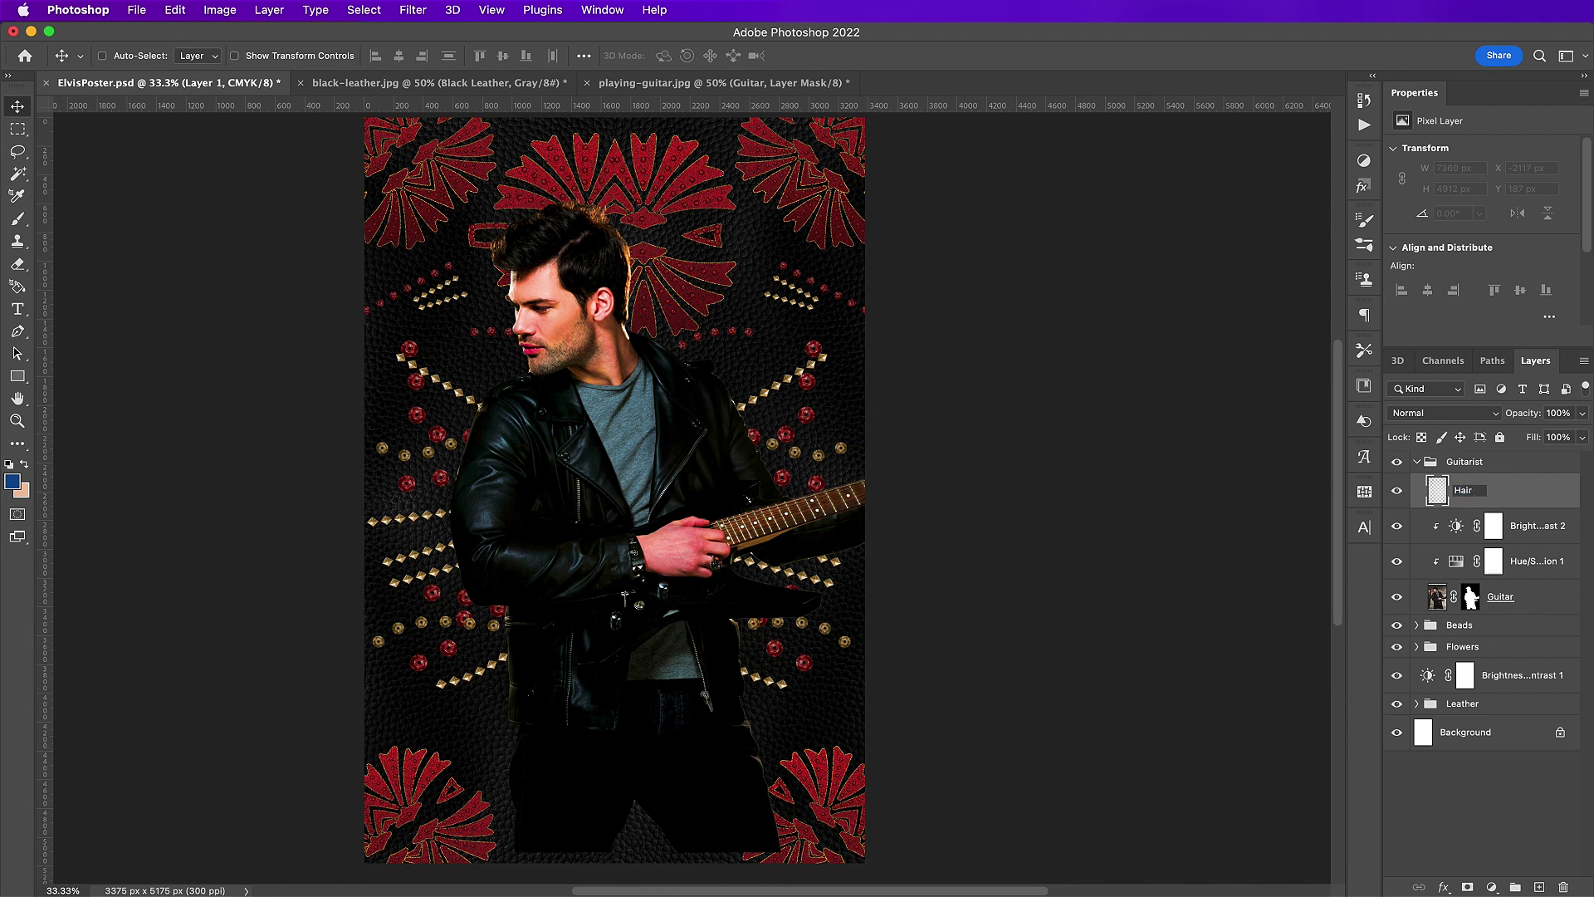
pyautogui.press('Return')
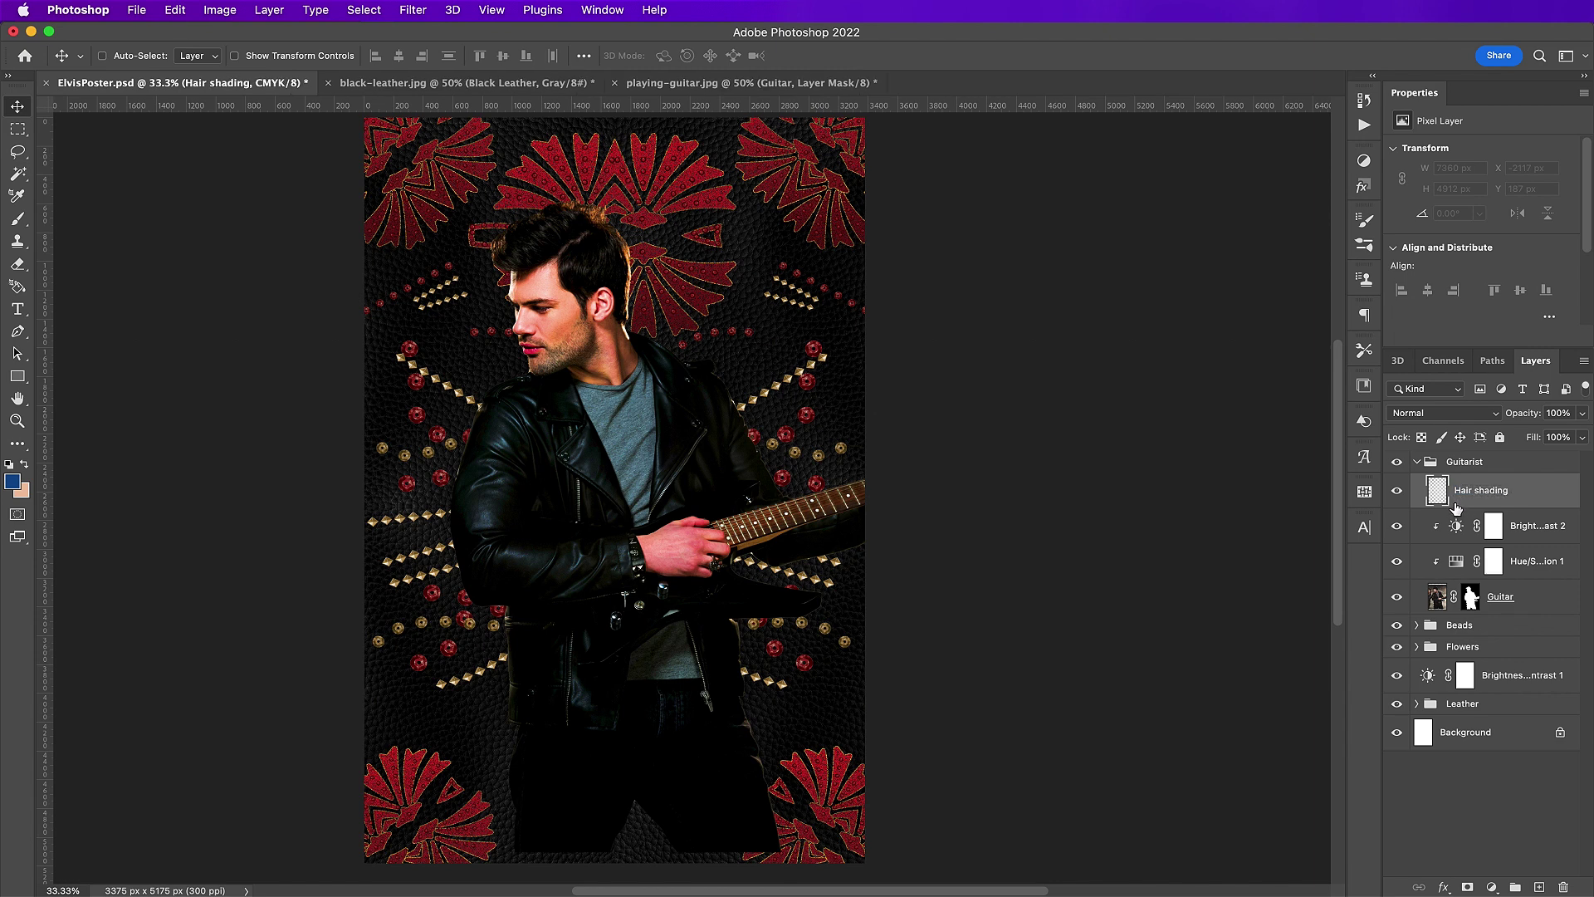
pyautogui.rightClick(1492, 493)
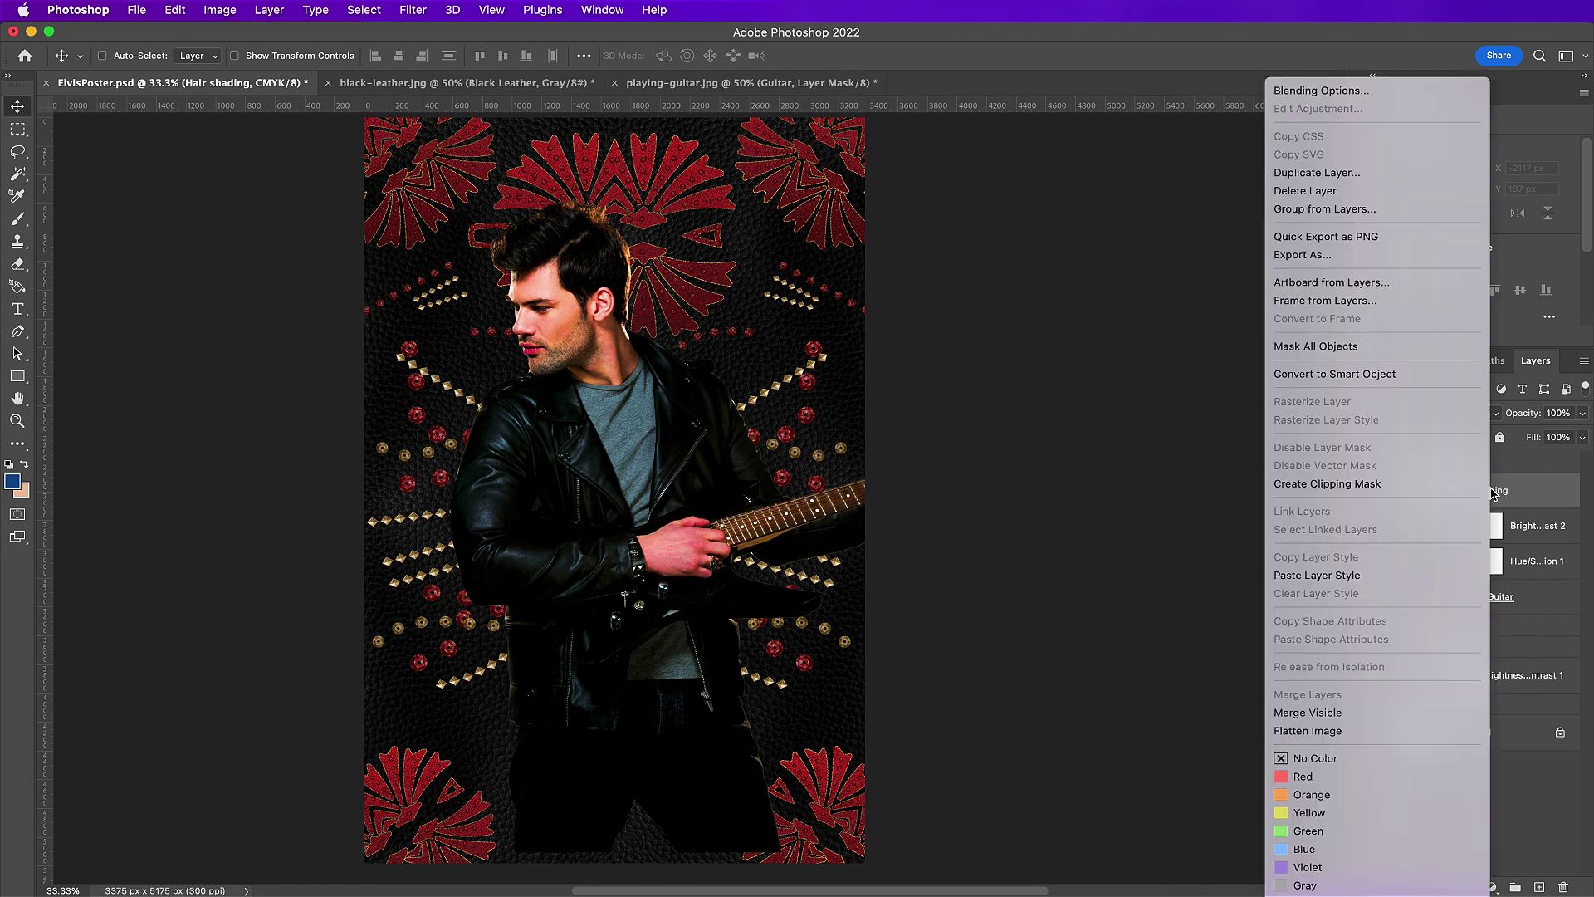
pyautogui.click(1327, 485)
pyautogui.press('b')
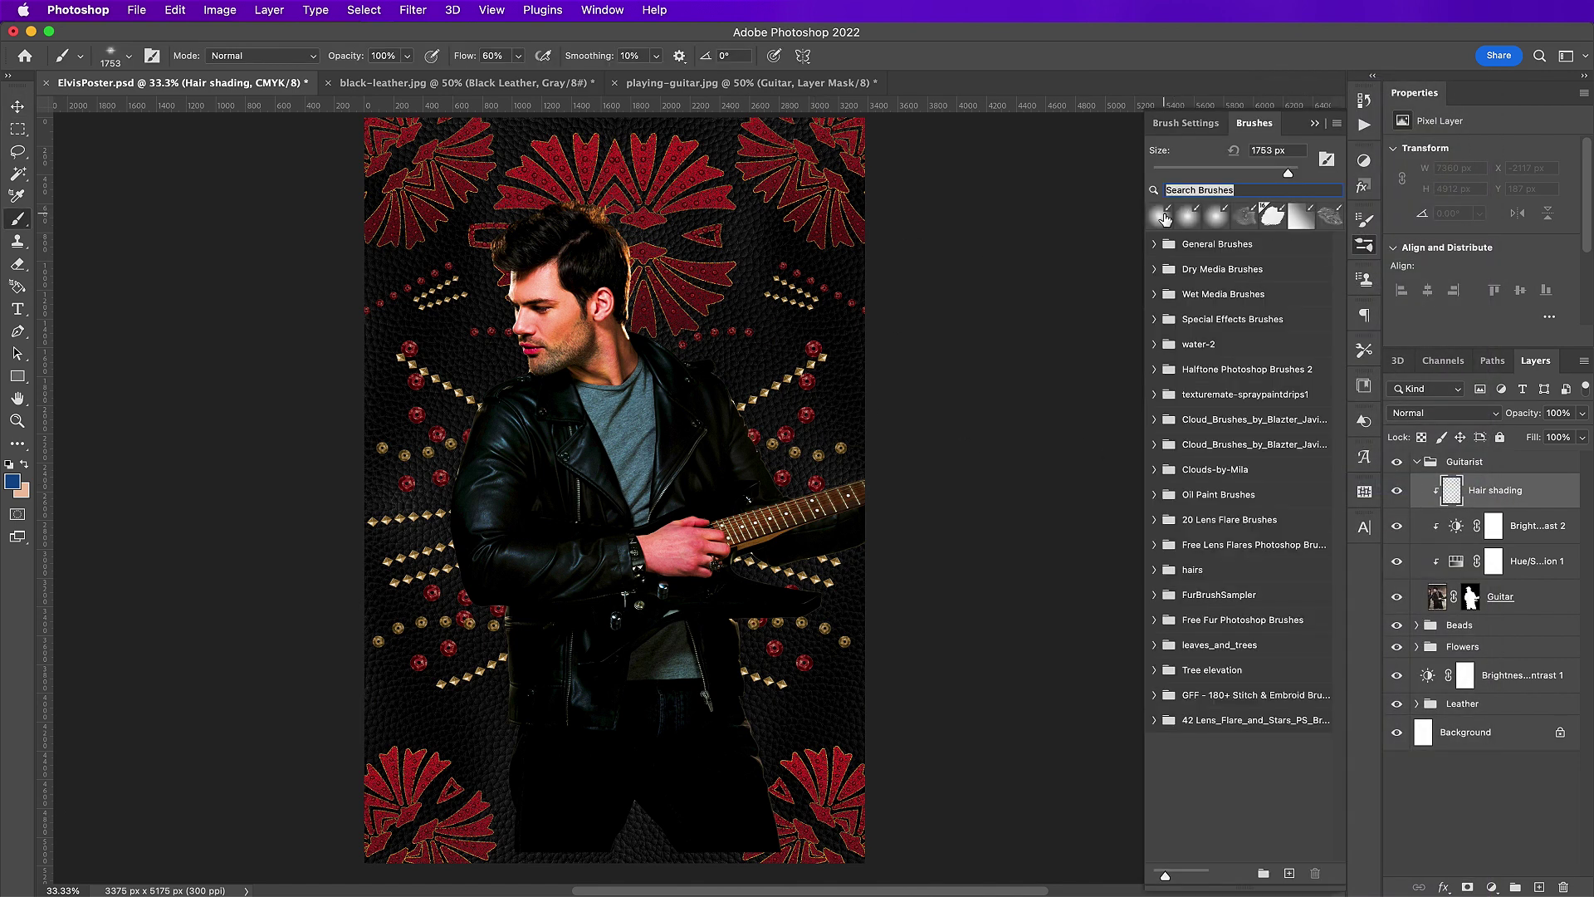
# - Choose the first recent soft round brush and set its size to 500 px
pyautogui.click(1165, 219)
pyautogui.press('[')
pyautogui.press('[')
pyautogui.press('[')
pyautogui.press('[')
pyautogui.press('[')
pyautogui.press('[')
pyautogui.press('[')
pyautogui.press('[')
pyautogui.press('[')
pyautogui.press('[')
pyautogui.press('[')
pyautogui.press('[')
pyautogui.press('[')
pyautogui.press('[')
pyautogui.press('[')
pyautogui.click(647, 270)
pyautogui.click(638, 241)
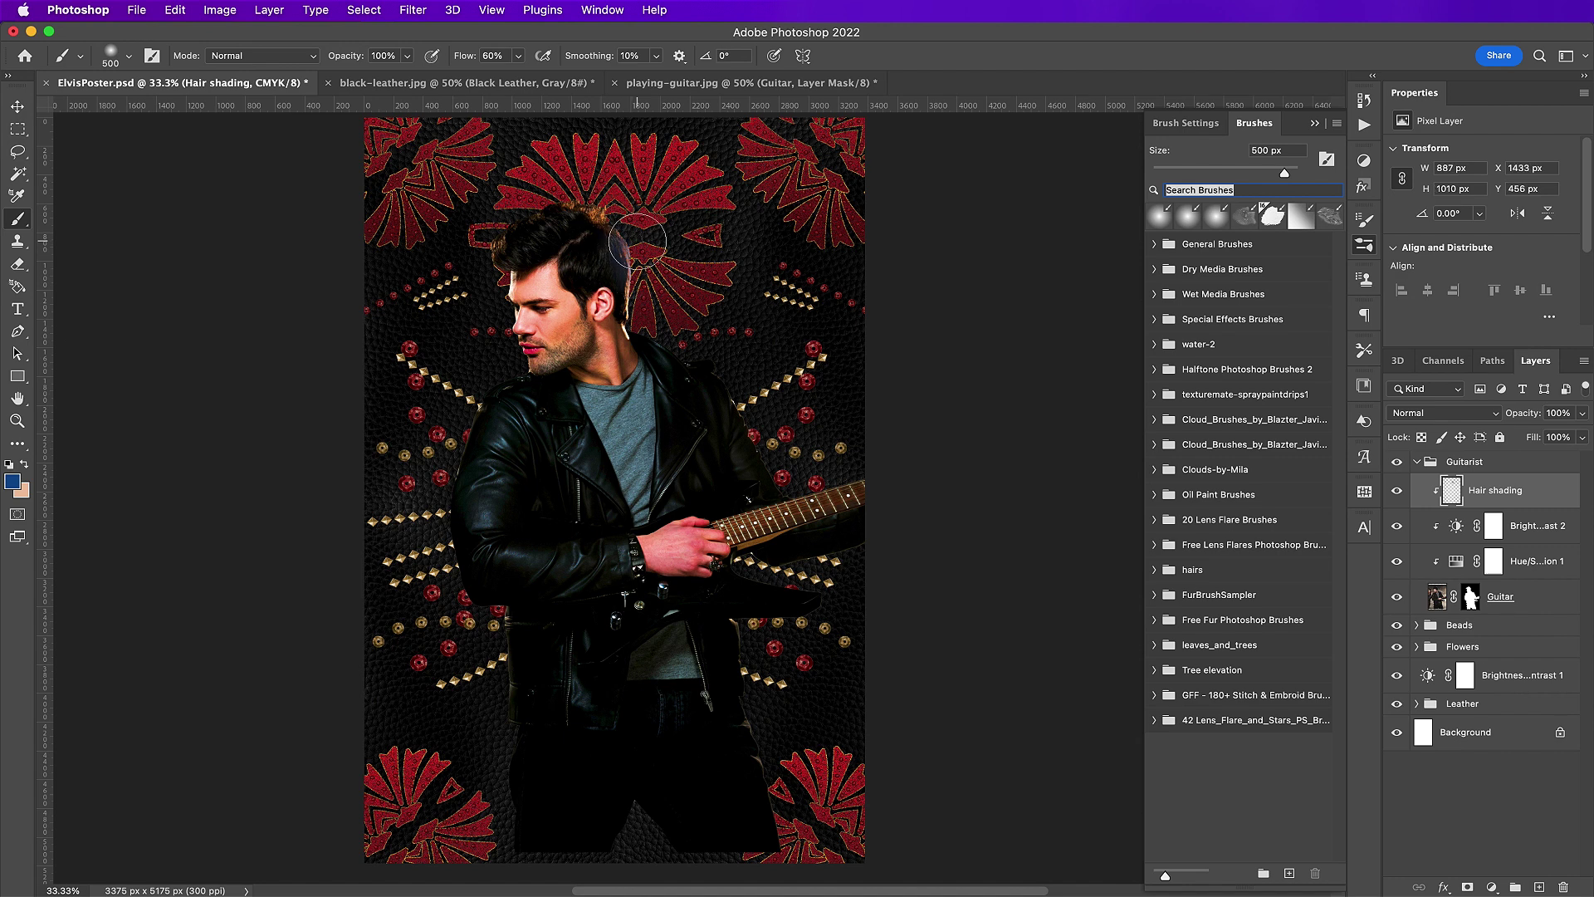
pyautogui.press('super+z')
# - Sample black from the image and dab it with the 500 px brush over the bright hair edge behind the head
pyautogui.keyDown('alt'); pyautogui.click(632, 249); pyautogui.keyUp('alt')
pyautogui.click(635, 249)
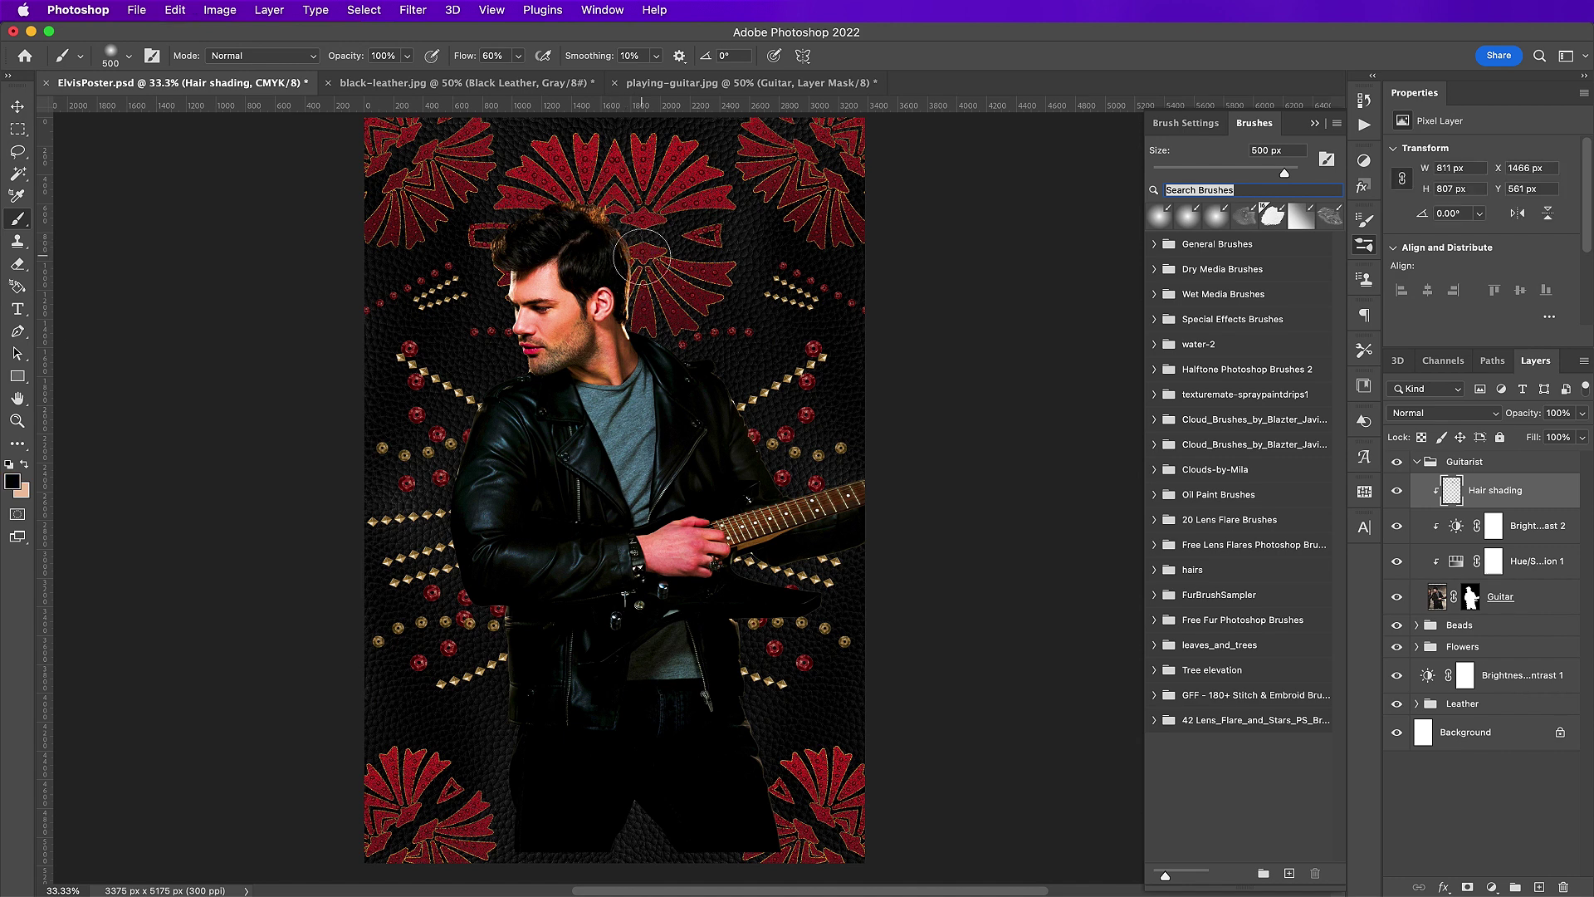
pyautogui.click(636, 249)
pyautogui.click(643, 282)
pyautogui.click(644, 287)
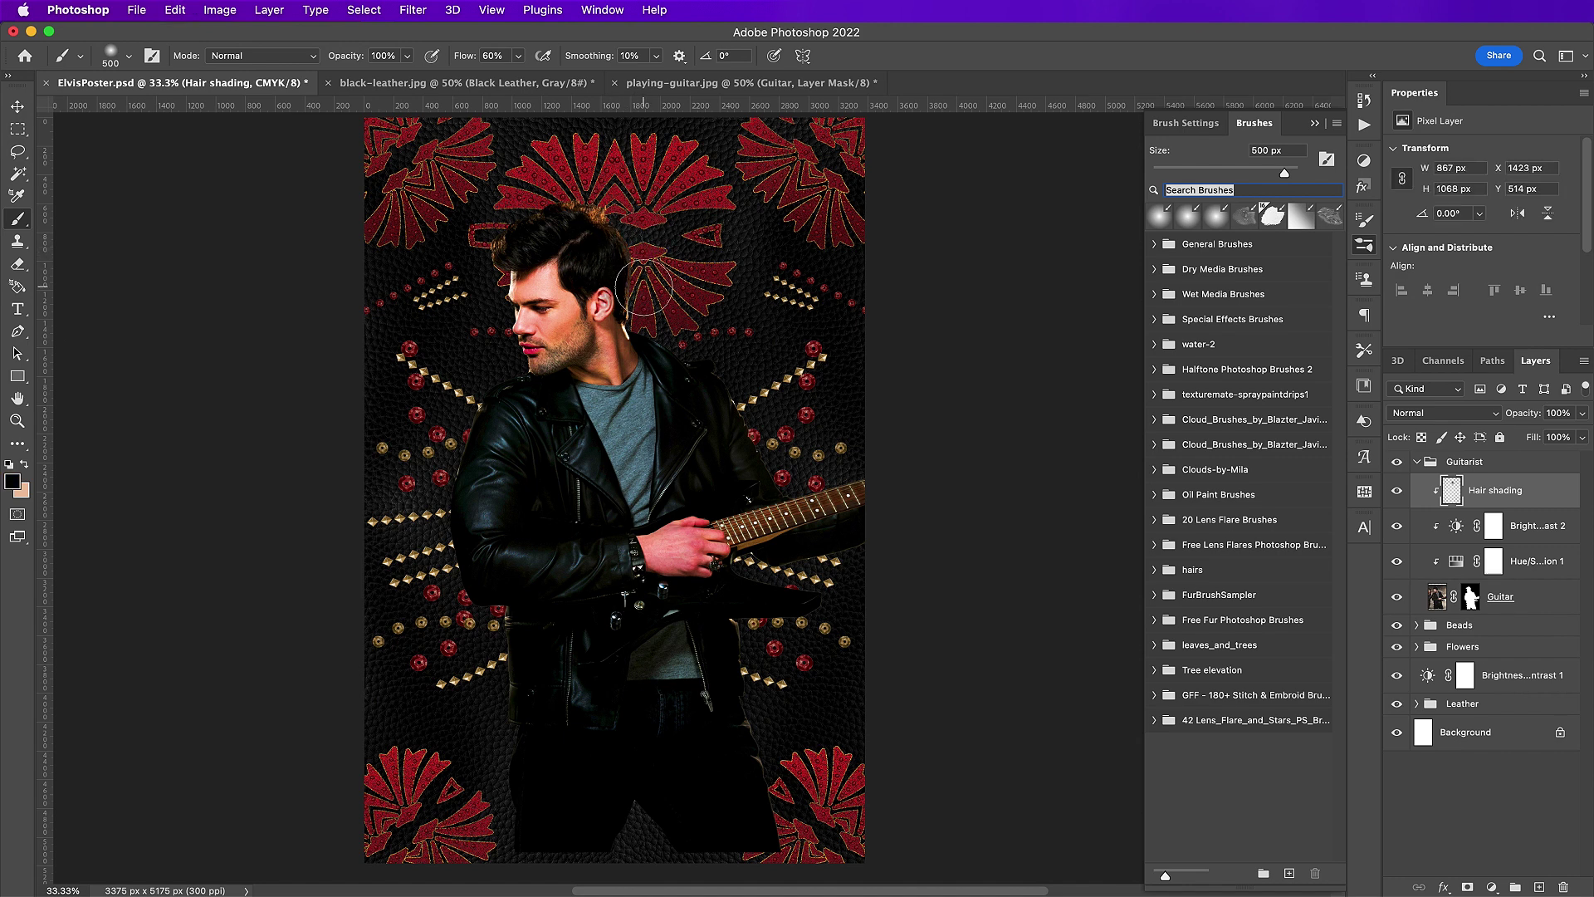
# - Darken the remaining bright hair rim from the back of the crown down to the nape with a 200 px black brush
pyautogui.press('super+1')
pyautogui.scroll(-5, 644, 287)
pyautogui.scroll(8, 644, 286)
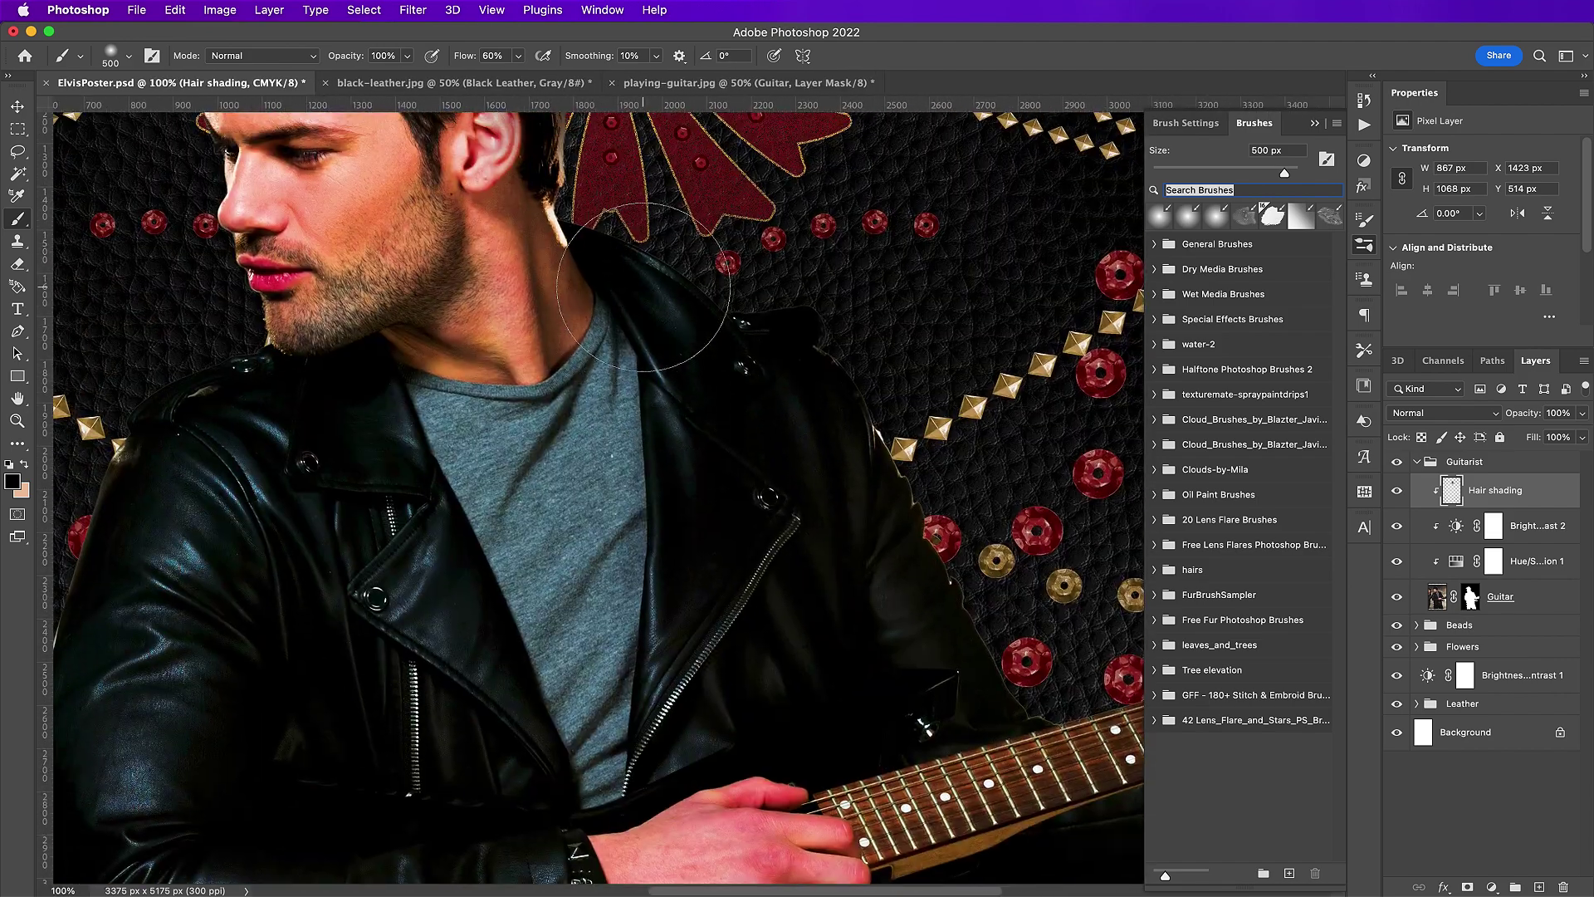
pyautogui.scroll(1, 644, 286)
pyautogui.press('[')
pyautogui.press('[')
pyautogui.press('[')
pyautogui.press('[')
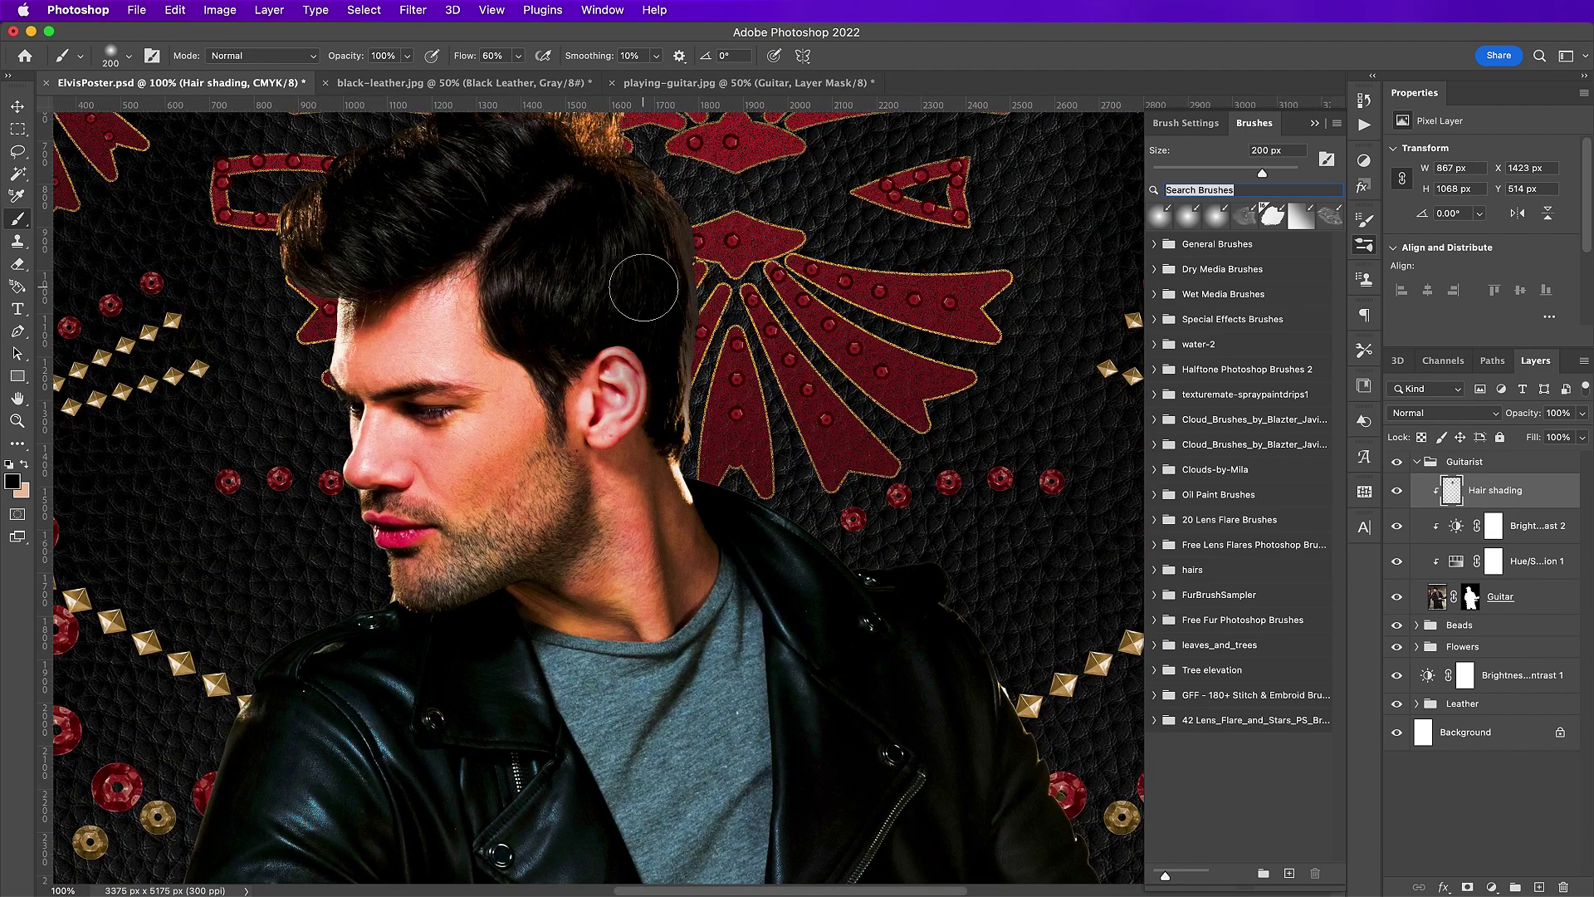
pyautogui.click(673, 208)
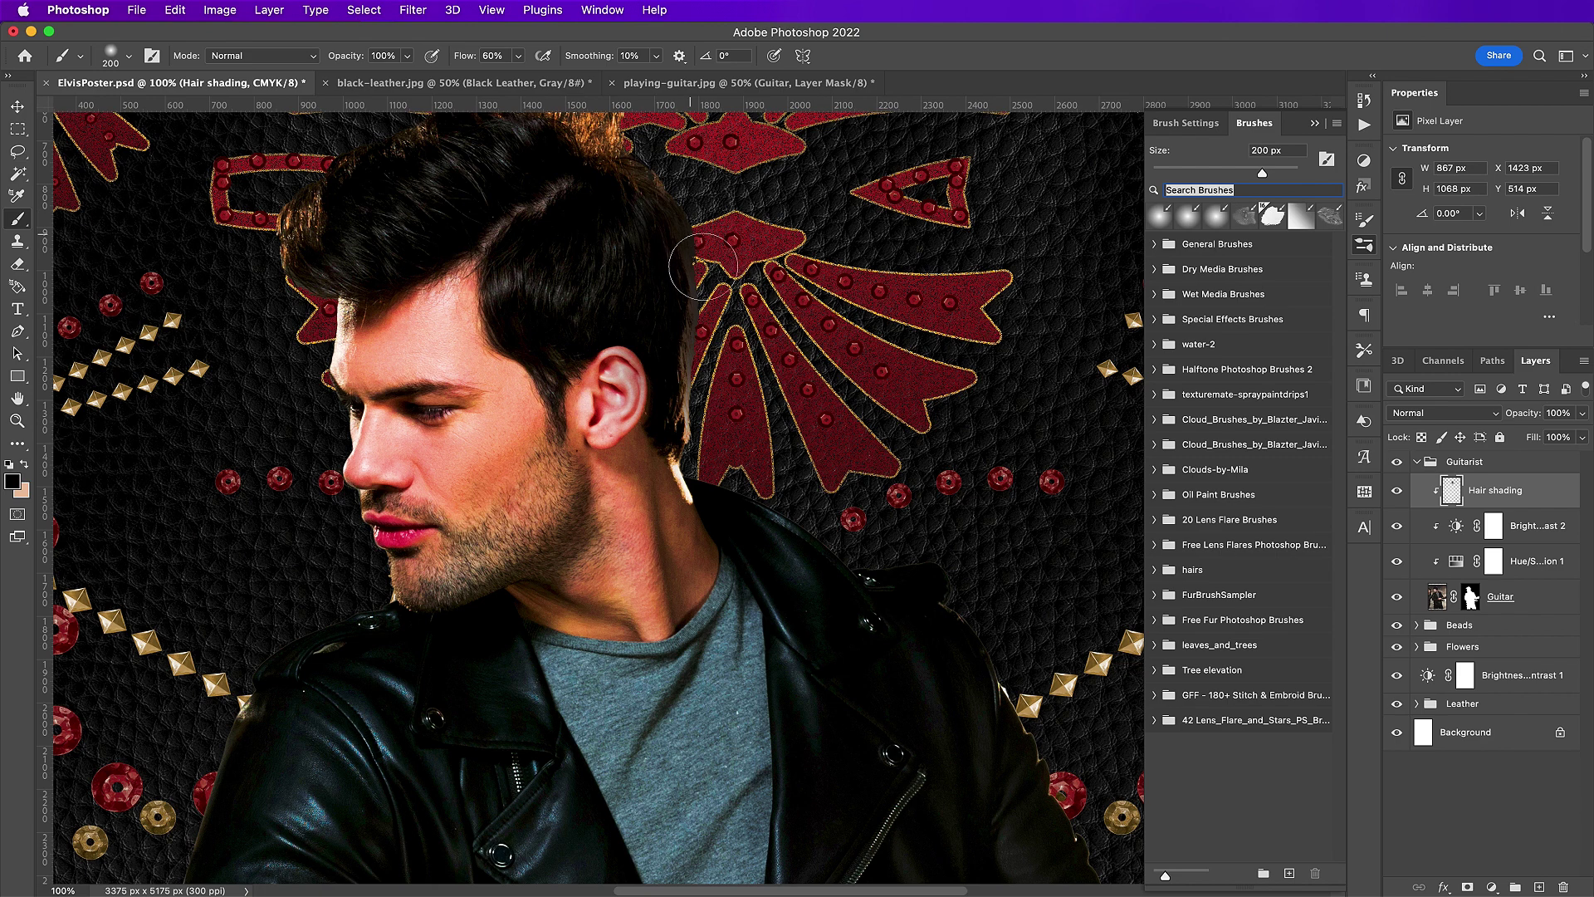
pyautogui.click(702, 320)
pyautogui.click(700, 347)
pyautogui.click(700, 347)
pyautogui.click(700, 367)
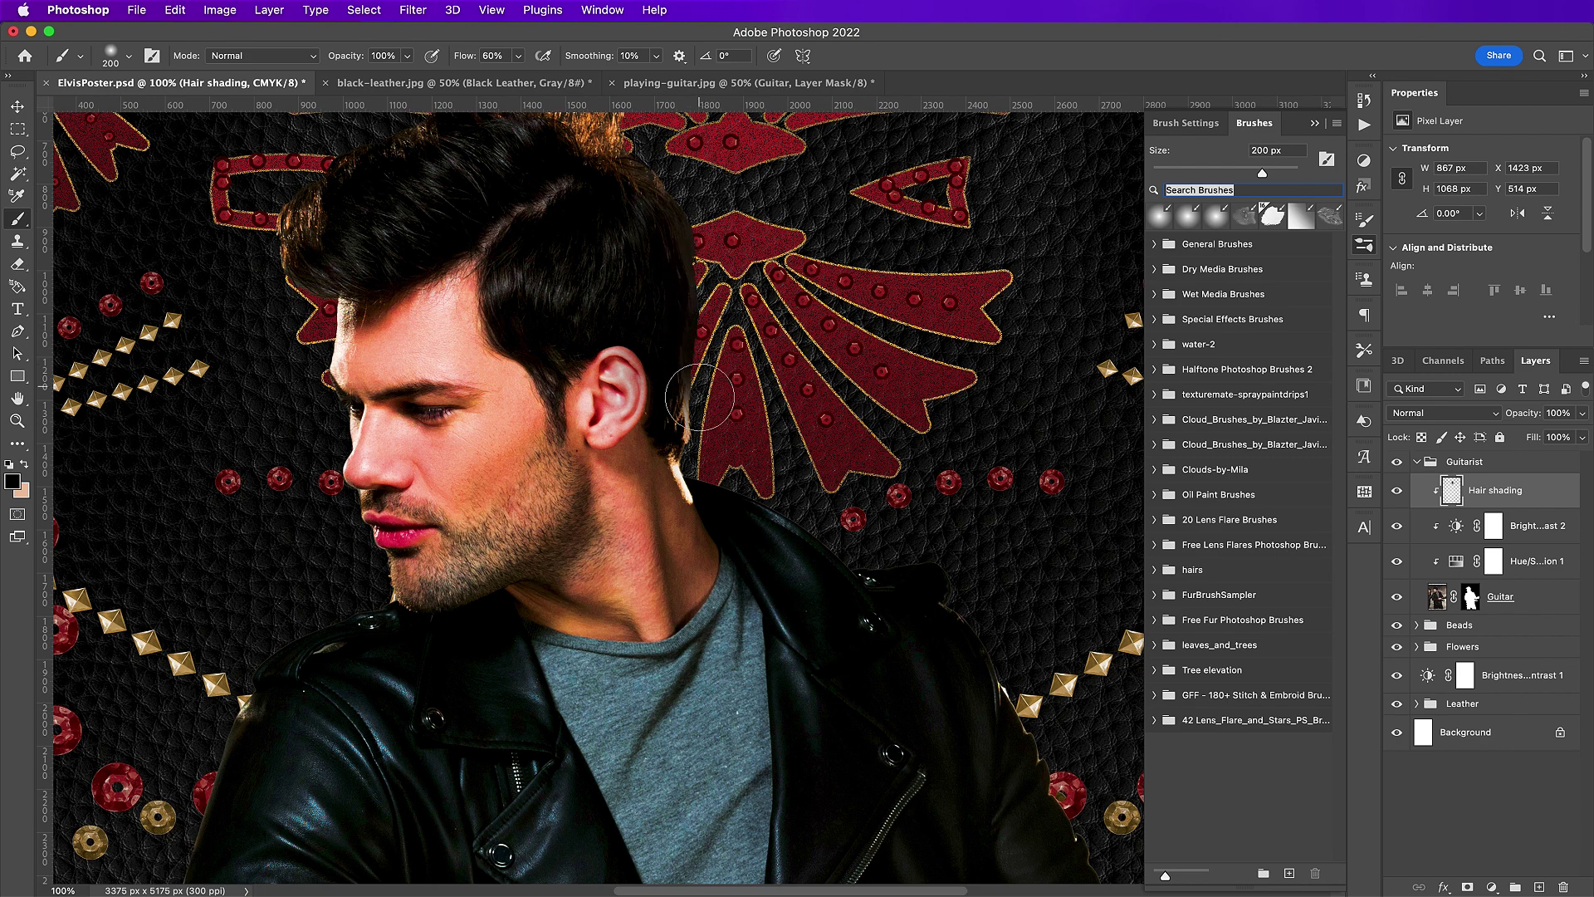
pyautogui.click(699, 397)
pyautogui.click(700, 397)
pyautogui.click(701, 422)
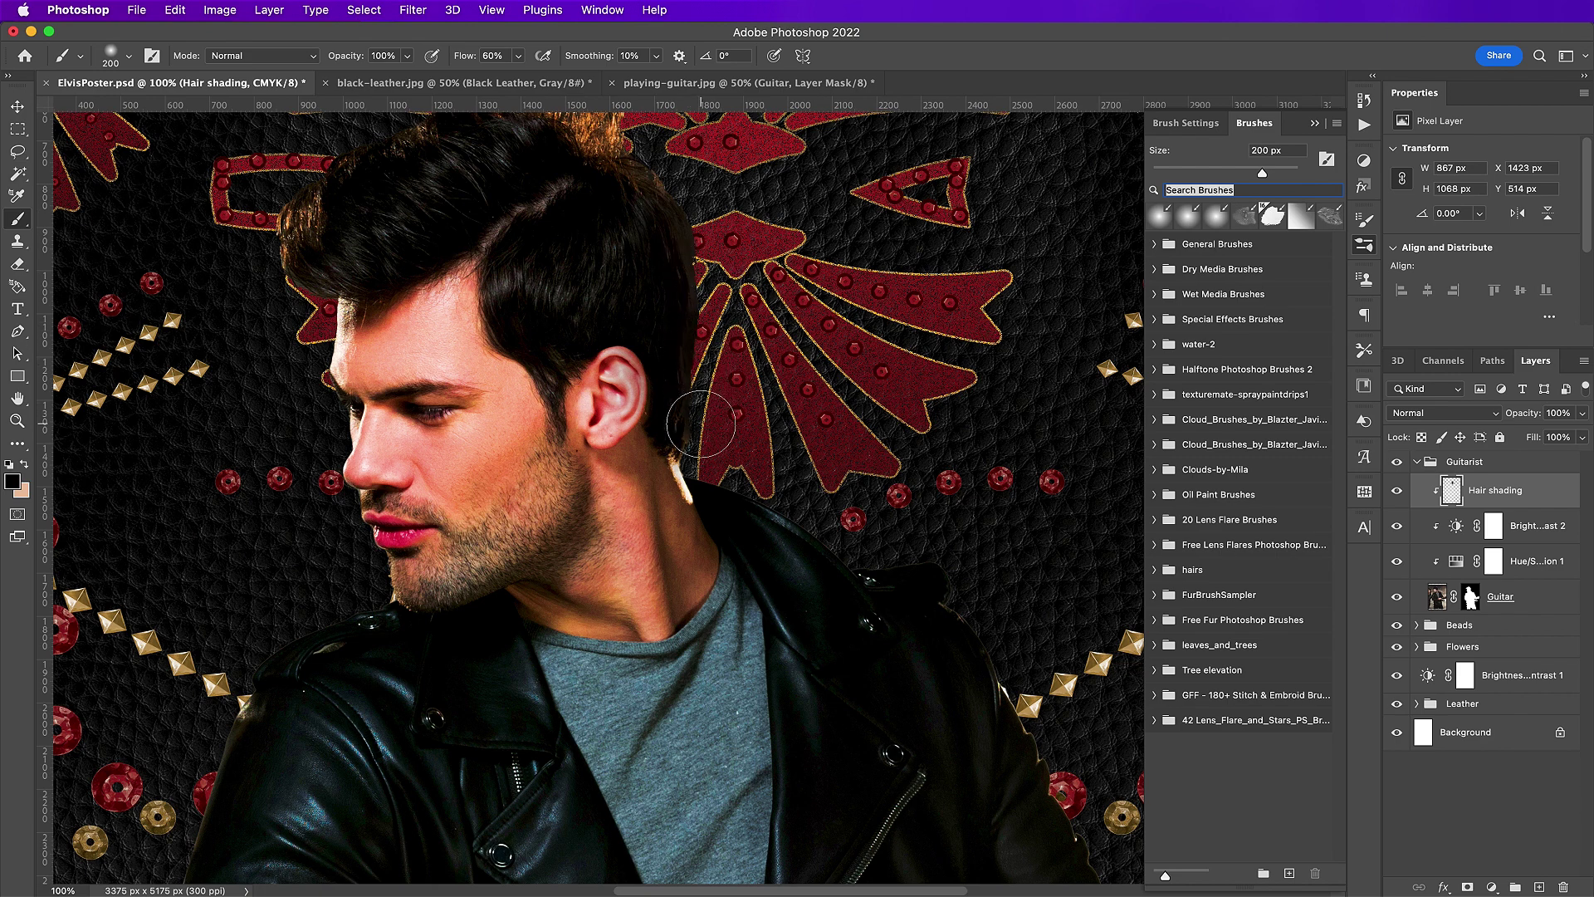
pyautogui.click(665, 177)
pyautogui.click(652, 165)
# - Shade the bright hair tips along the top of the head and over the front quiff with a 400 px black brush
pyautogui.scroll(4, 651, 183)
pyautogui.hscroll(-2, 652, 183)
pyautogui.press(']')
pyautogui.press(']')
pyautogui.press(']')
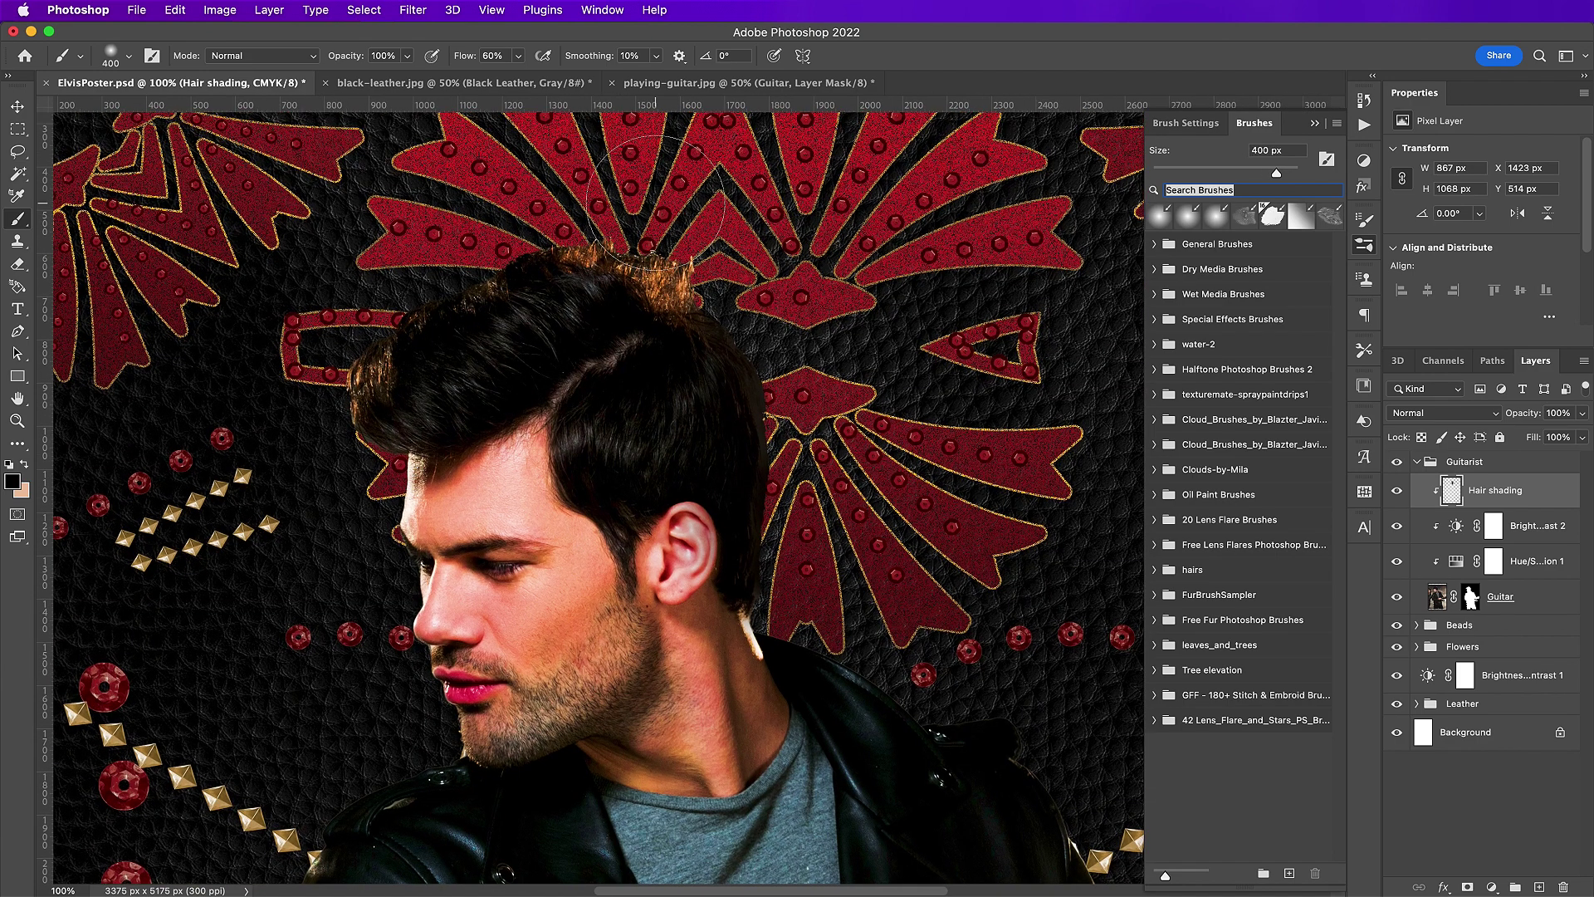
pyautogui.click(671, 255)
pyautogui.click(683, 266)
pyautogui.click(610, 230)
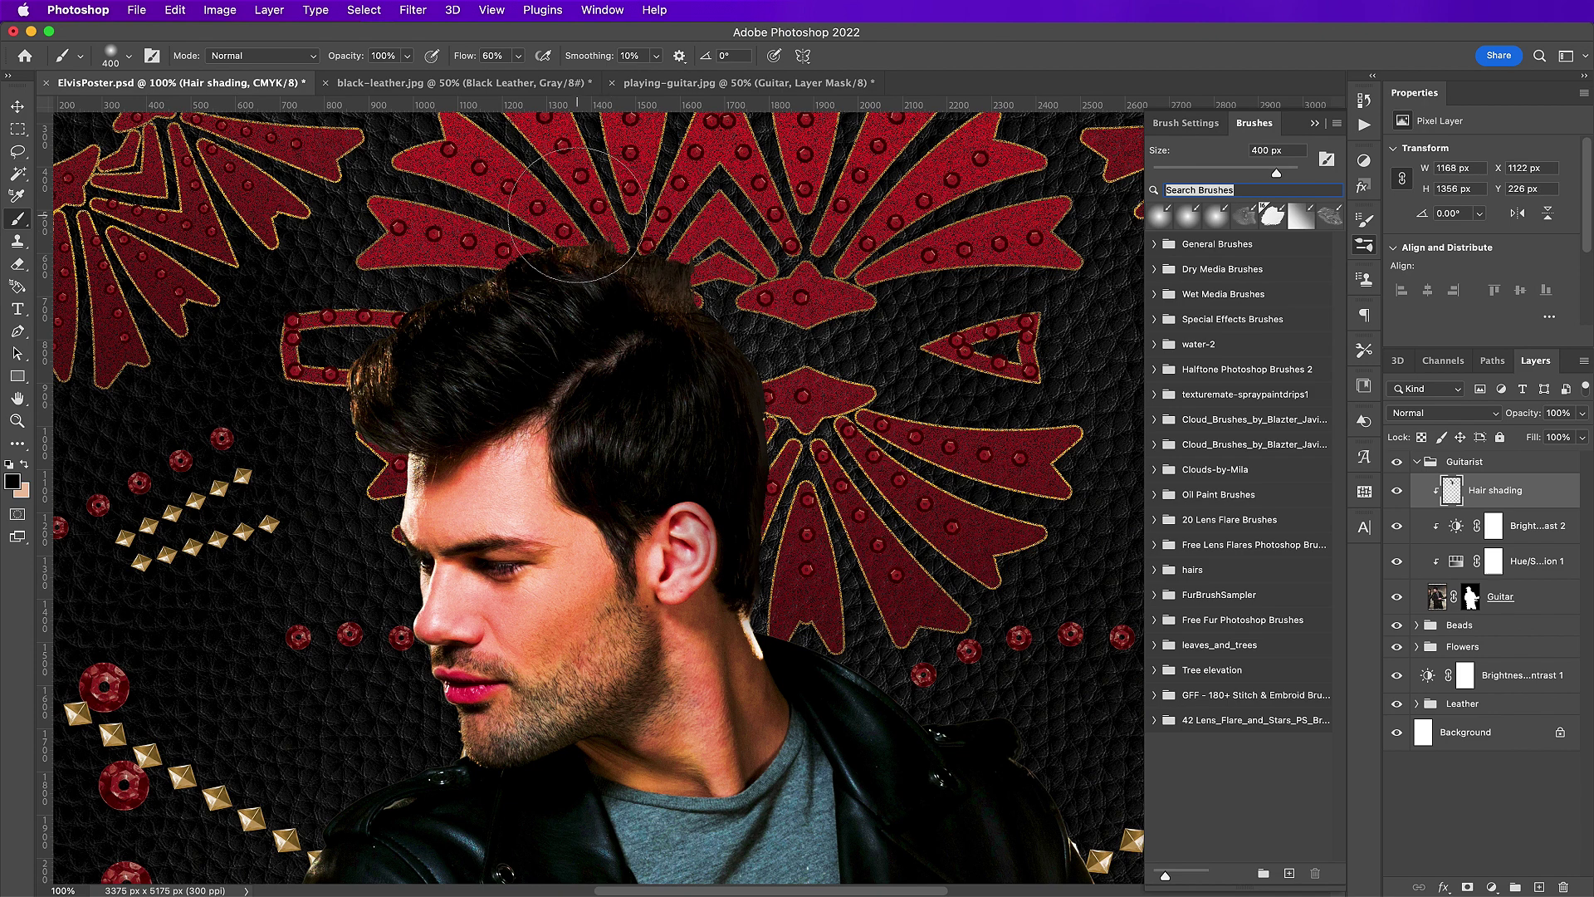
pyautogui.click(575, 217)
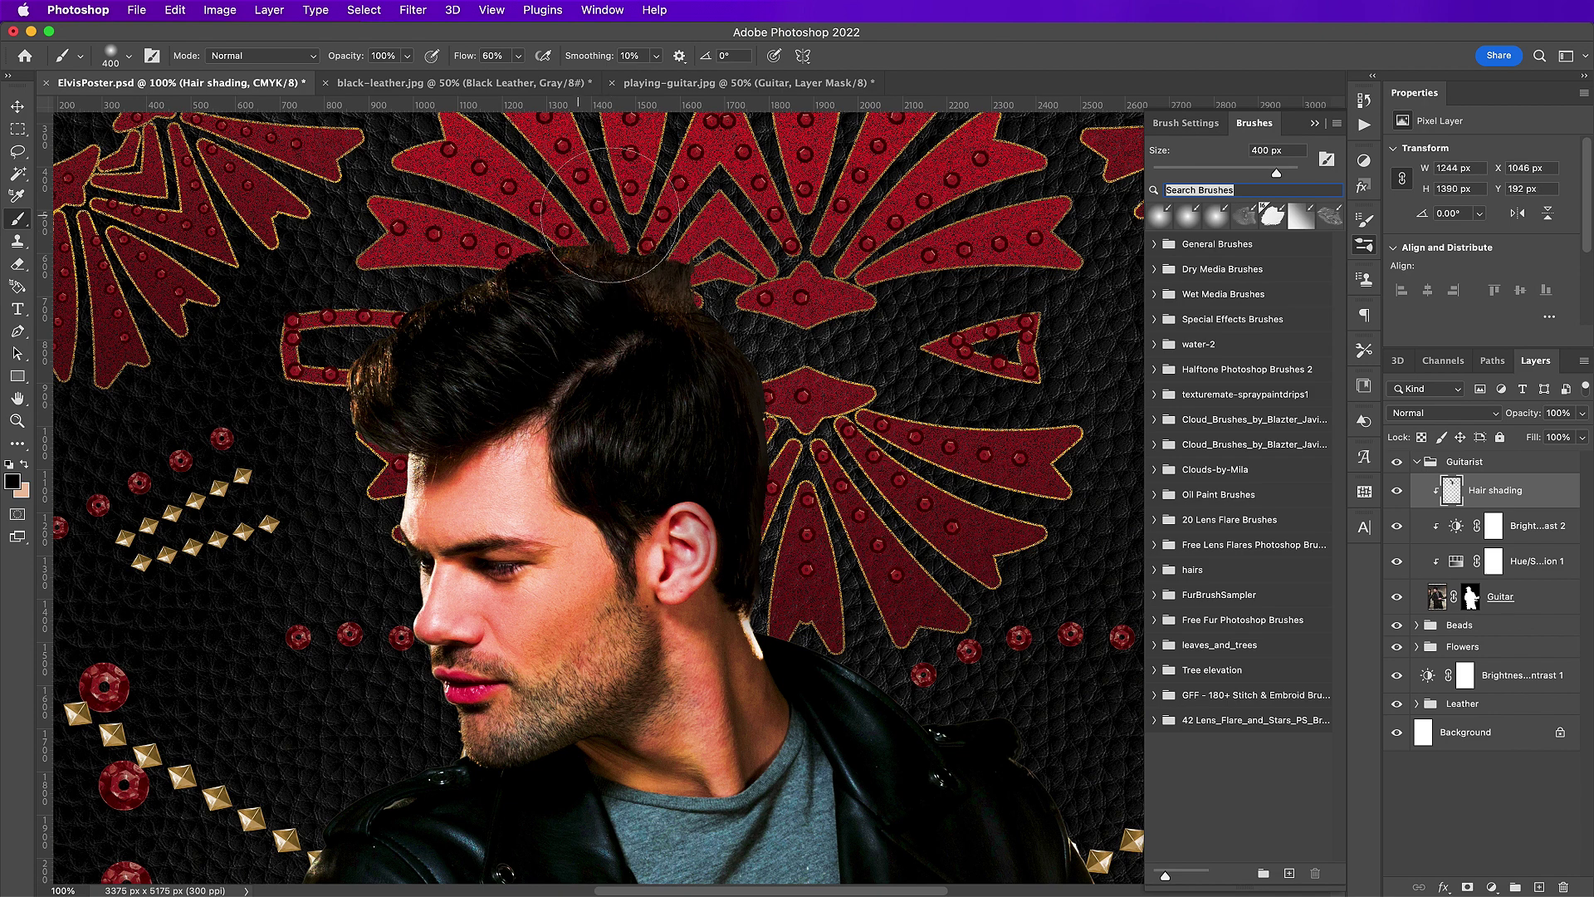
pyautogui.click(468, 254)
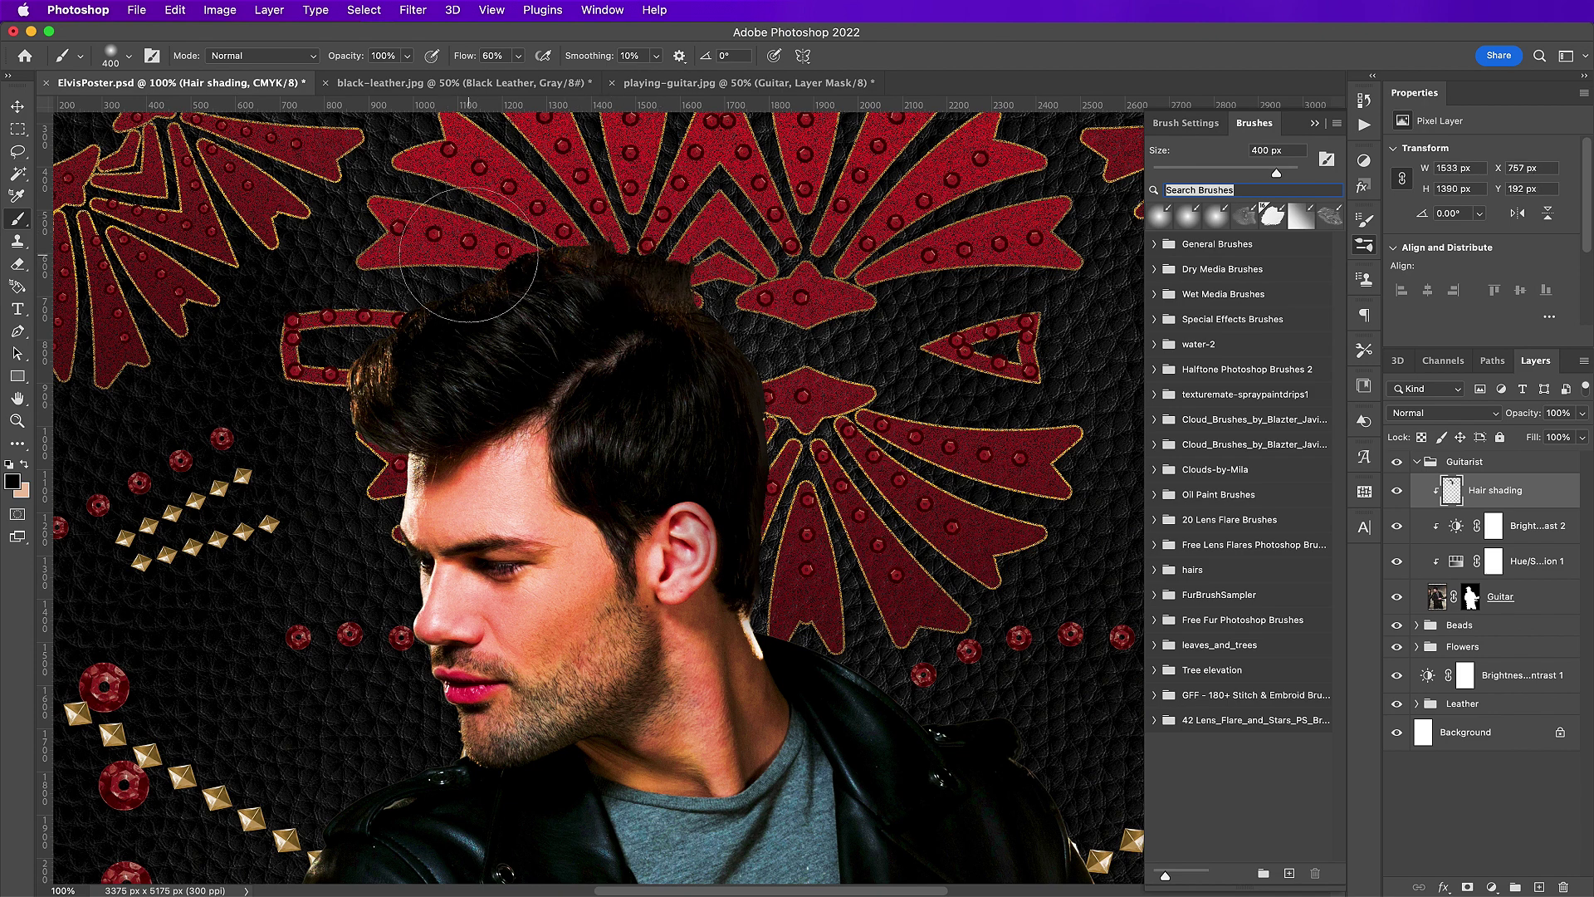
pyautogui.click(340, 335)
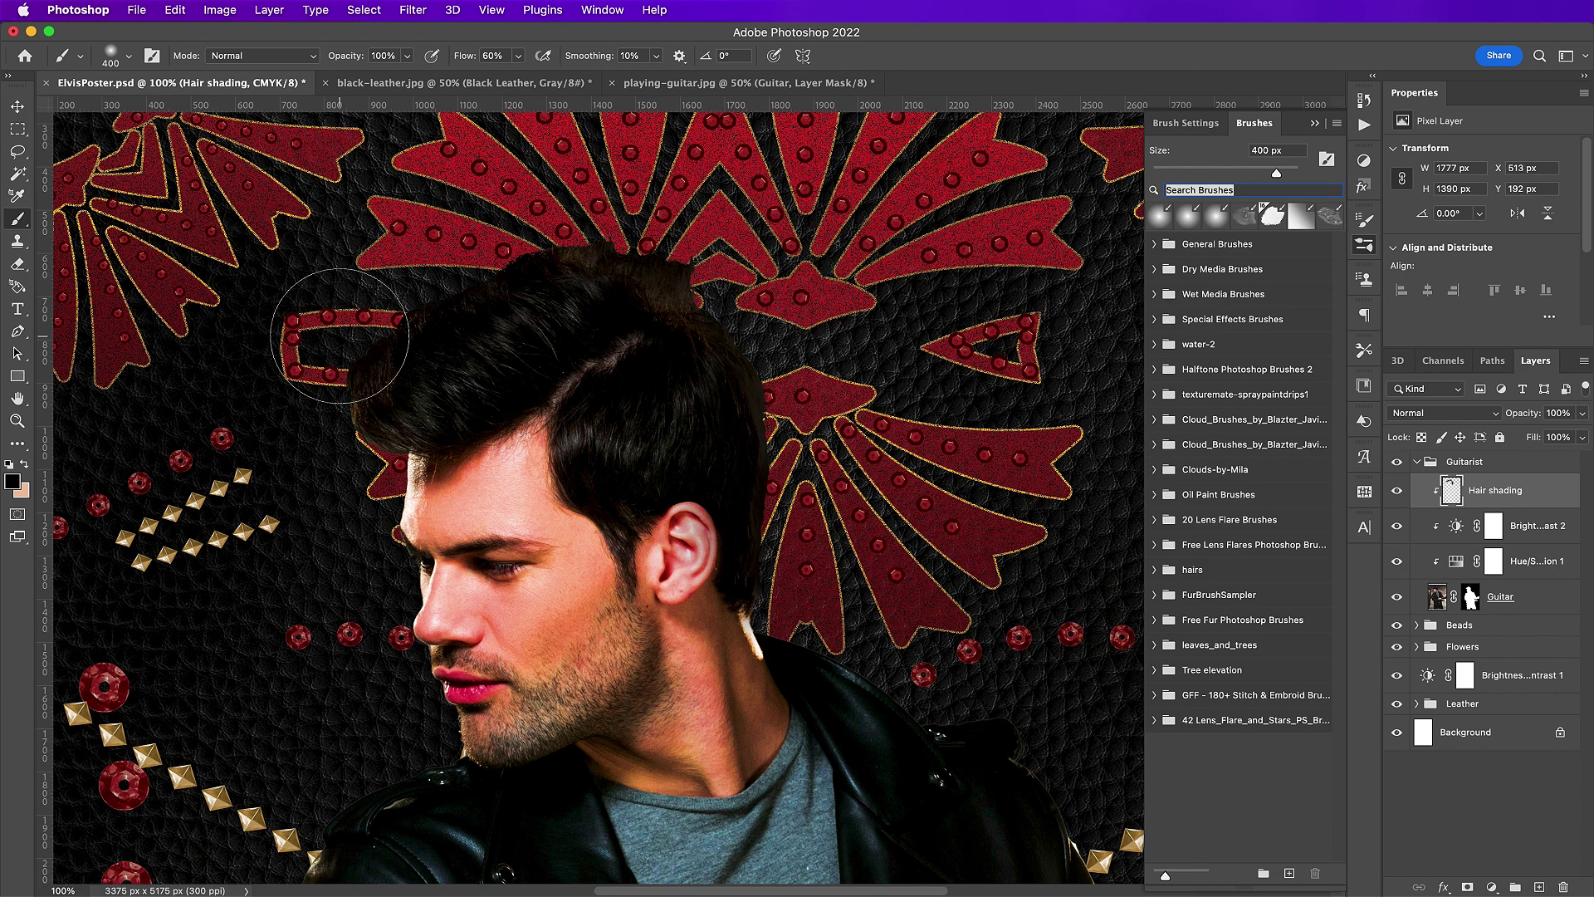
# - Paint black on the Guitar layer's mask with a 125 px brush to hide the leftover patch beside the crown of the hair
pyautogui.click(1472, 598)
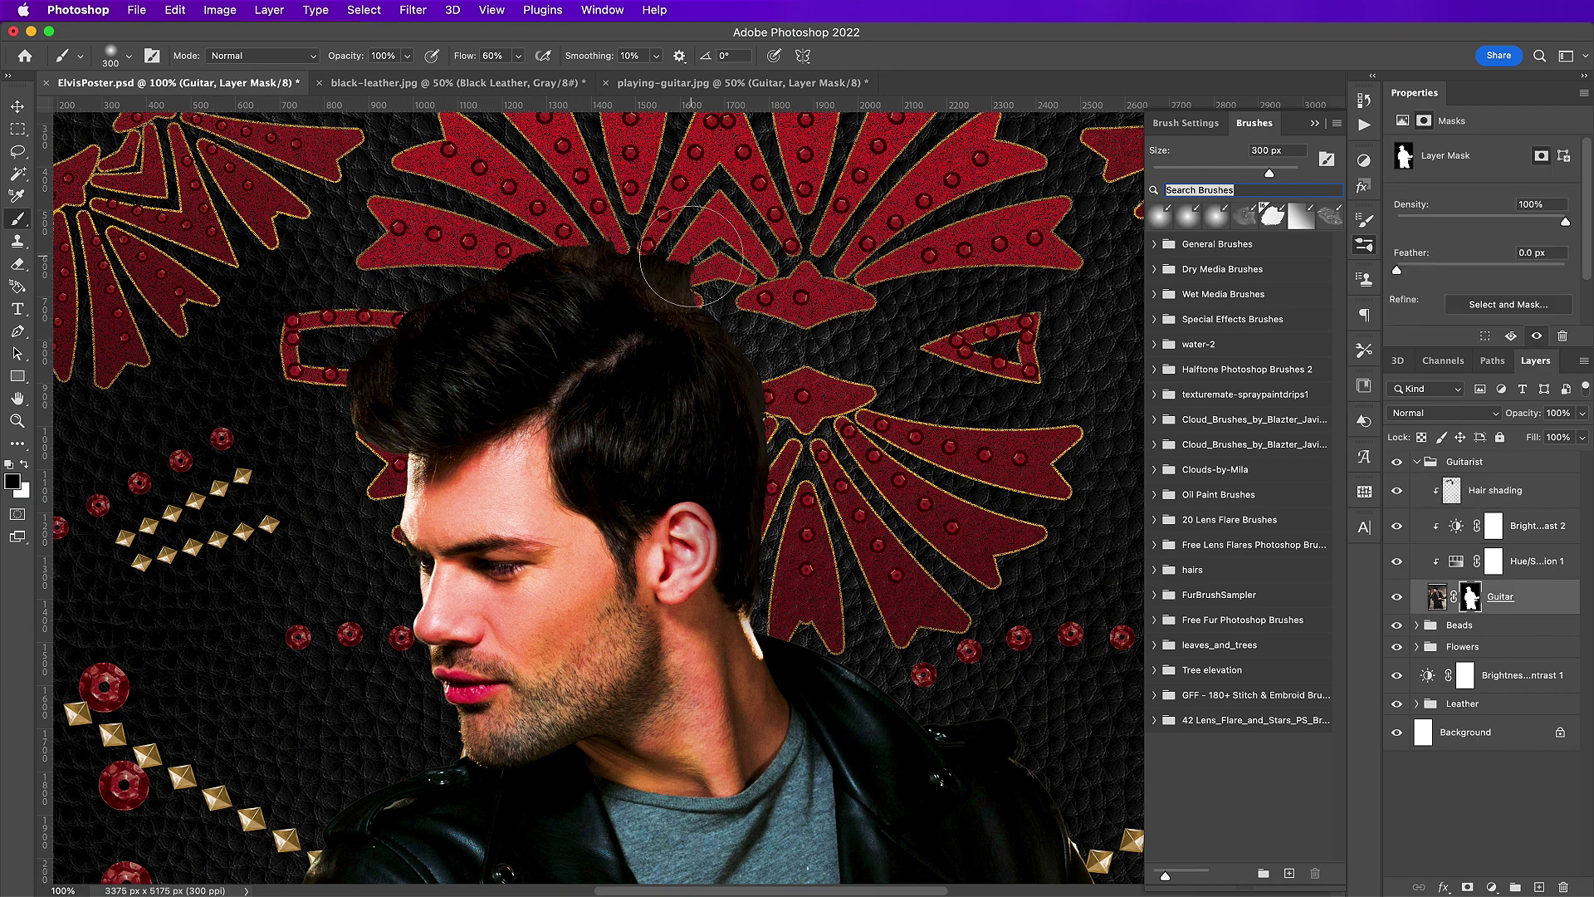
pyautogui.press('[')
pyautogui.press('[')
pyautogui.press('[')
pyautogui.press('[')
pyautogui.press('[')
pyautogui.press('[')
pyautogui.moveTo(690, 256)
pyautogui.mouseDown()
pyautogui.moveTo(553, 222)
pyautogui.moveTo(667, 238)
pyautogui.moveTo(699, 285)
pyautogui.moveTo(719, 249)
pyautogui.mouseUp()
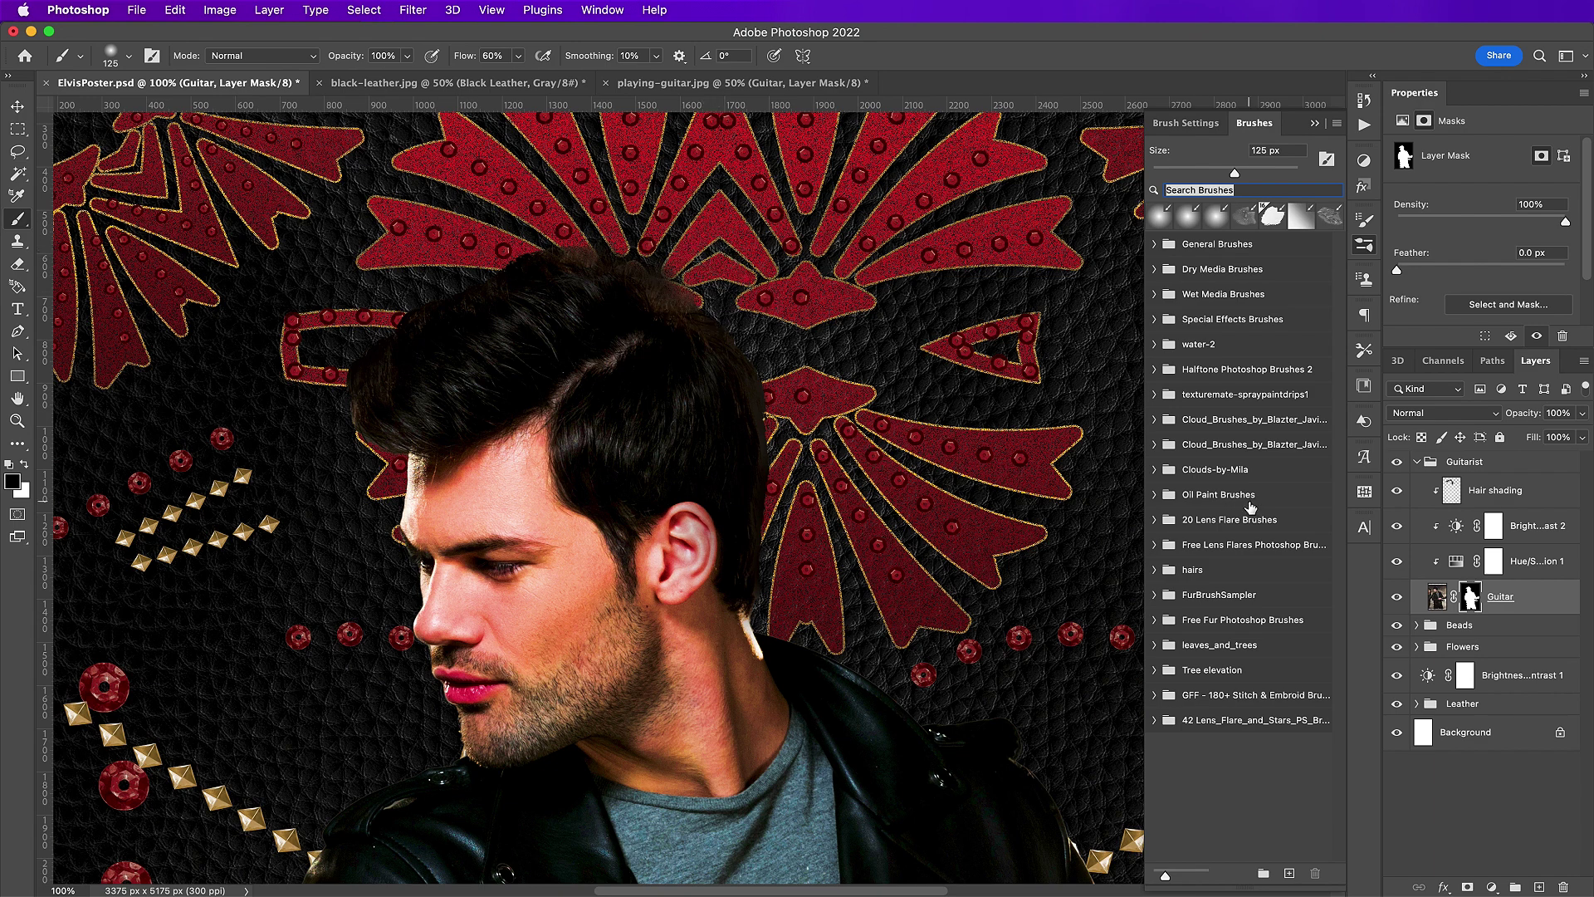
# - Add a Multiply drop shadow to the Guitar layer, accepting #181718 as its colour
pyautogui.click(1451, 491)
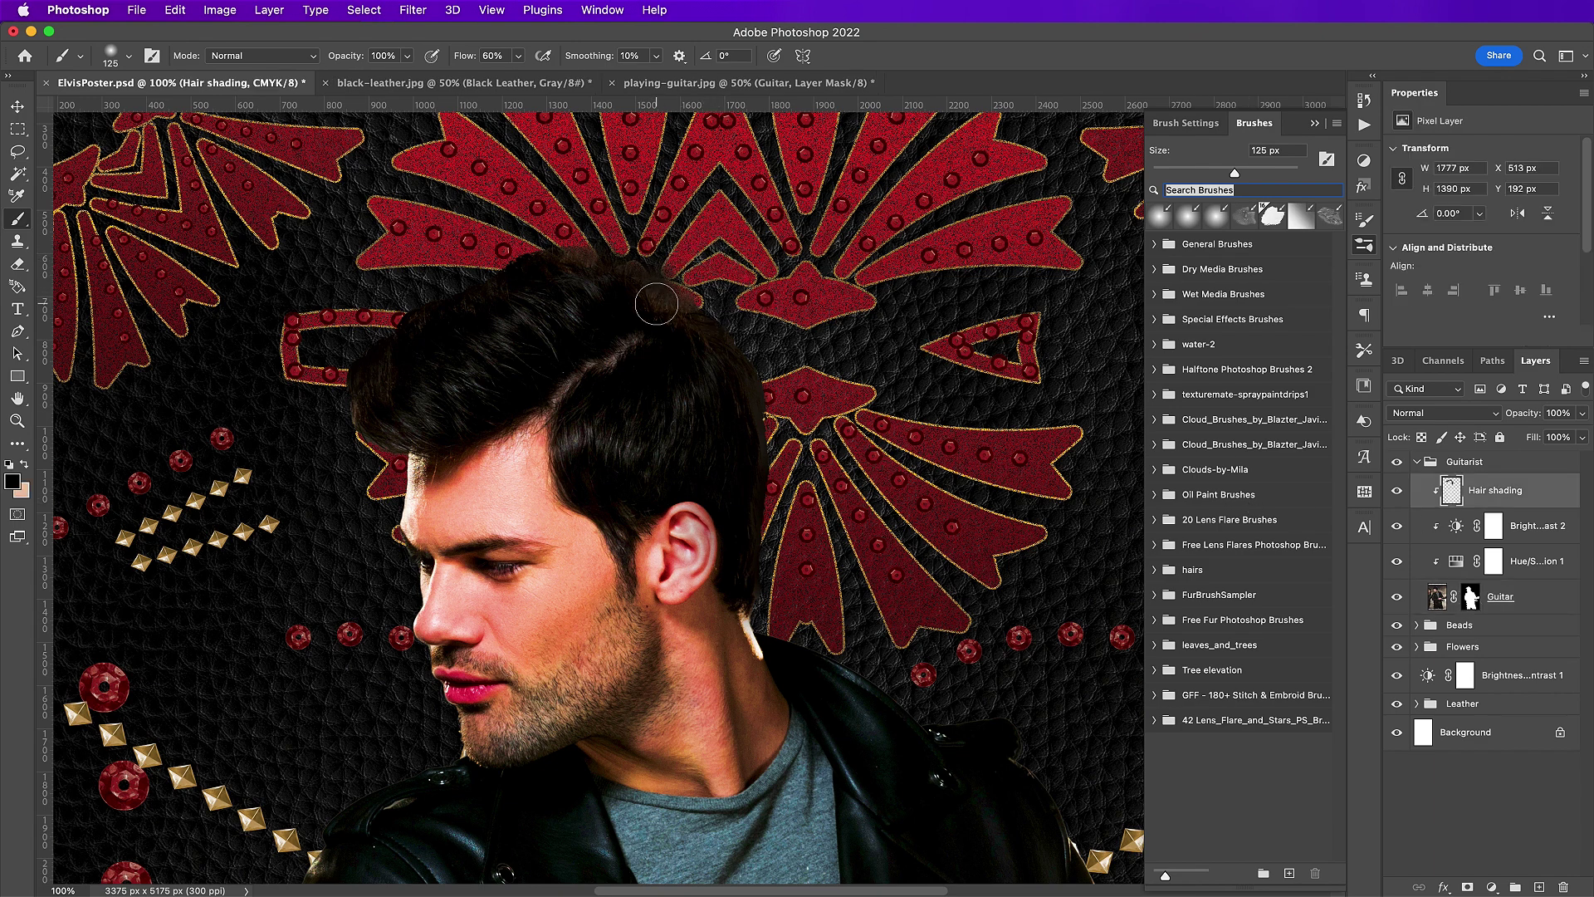
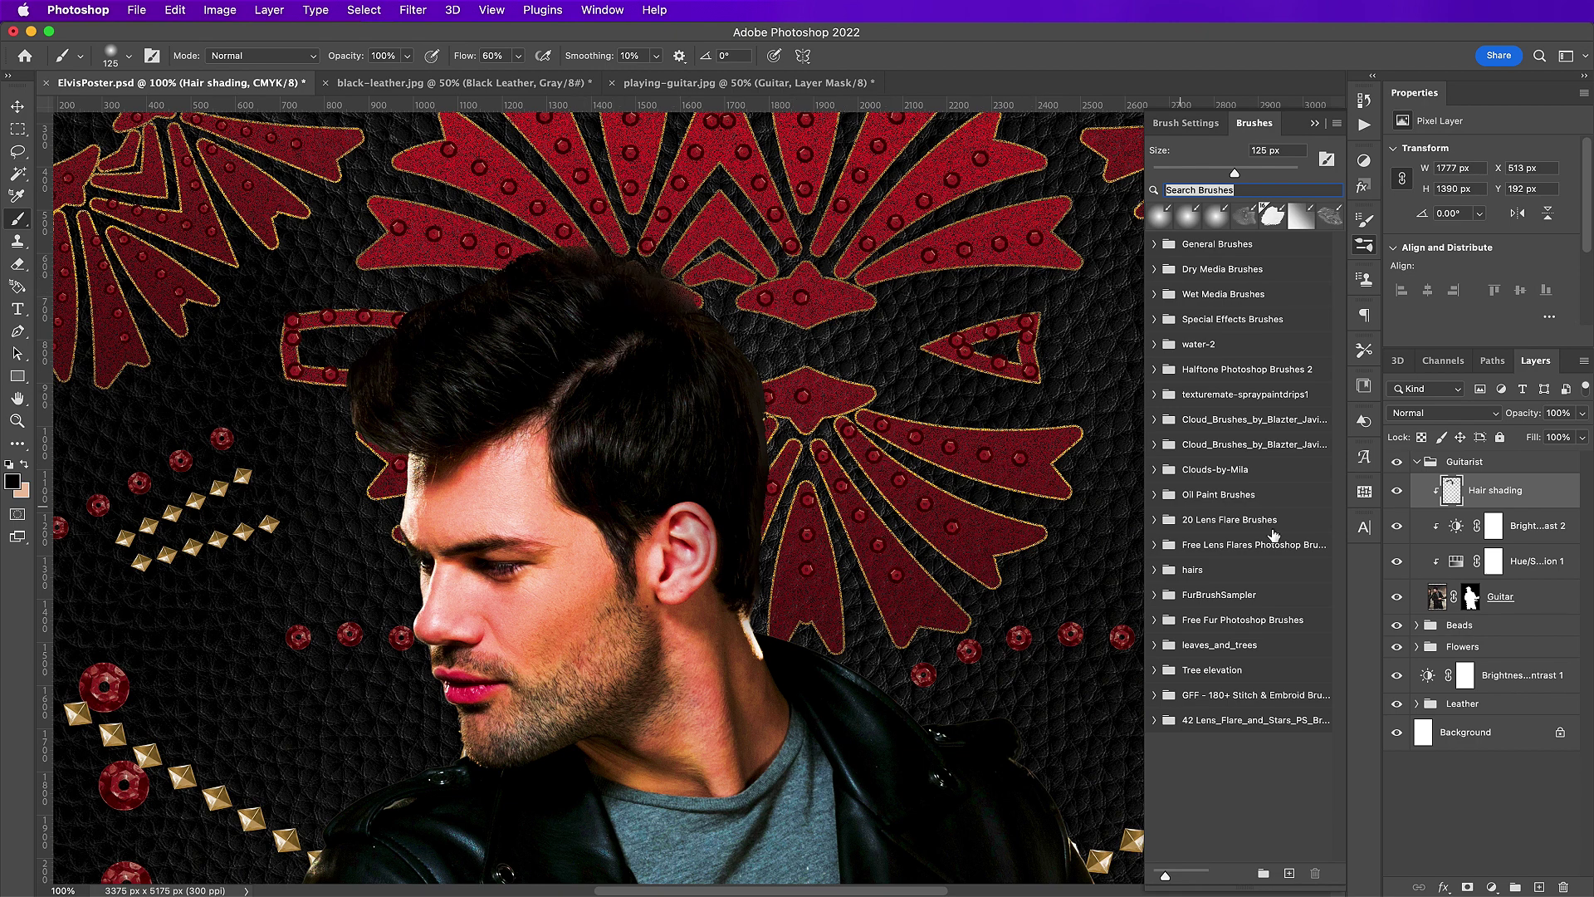
pyautogui.doubleClick(1544, 598)
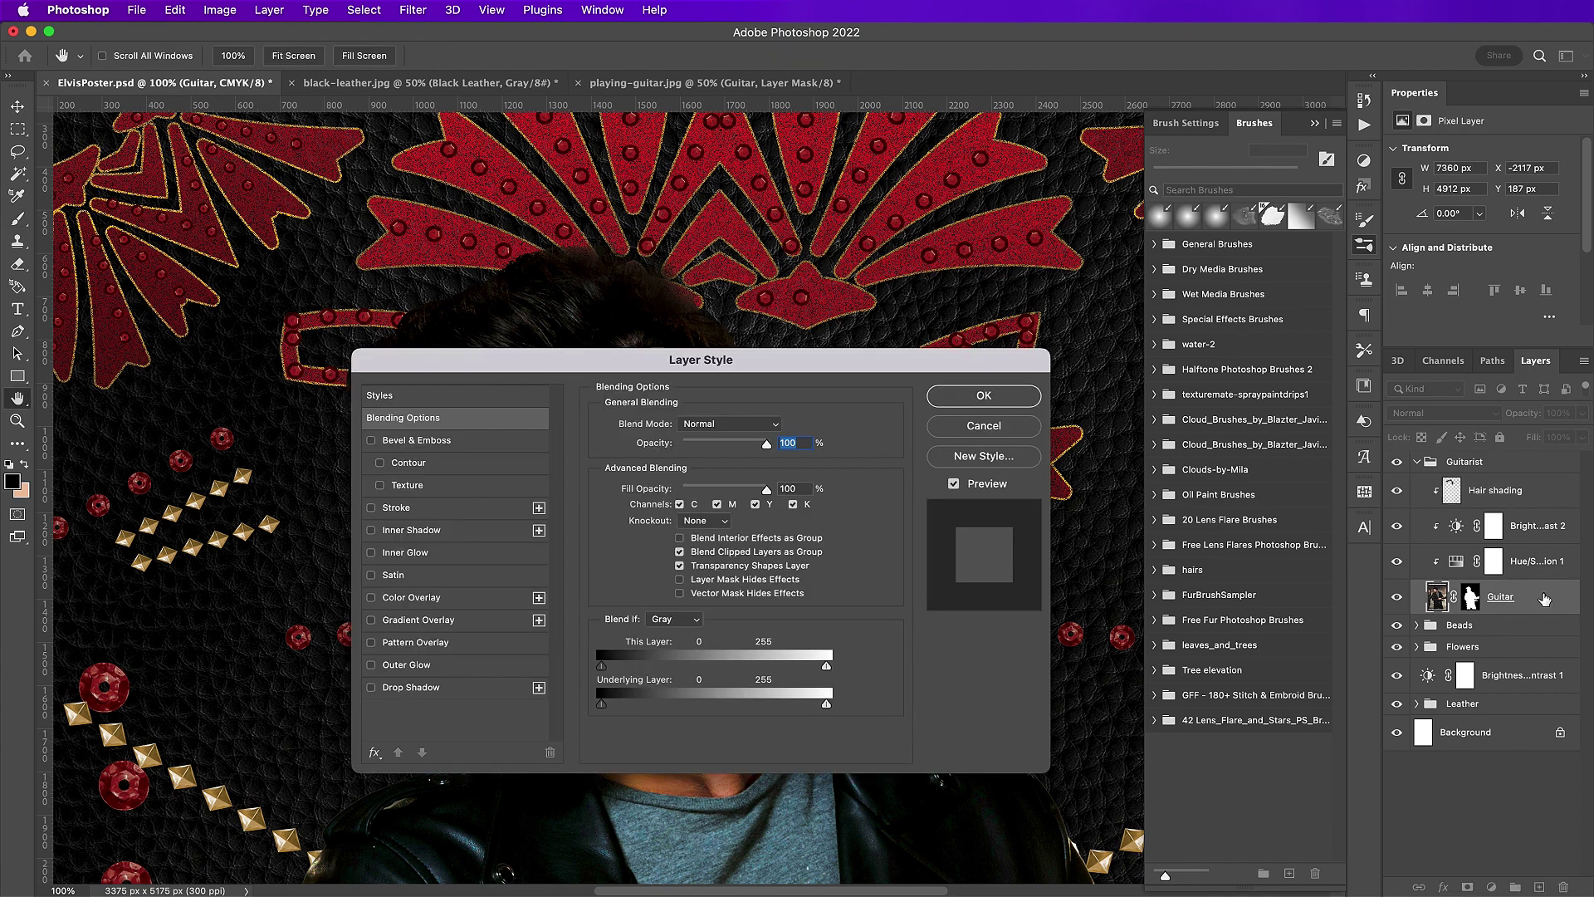
pyautogui.click(484, 693)
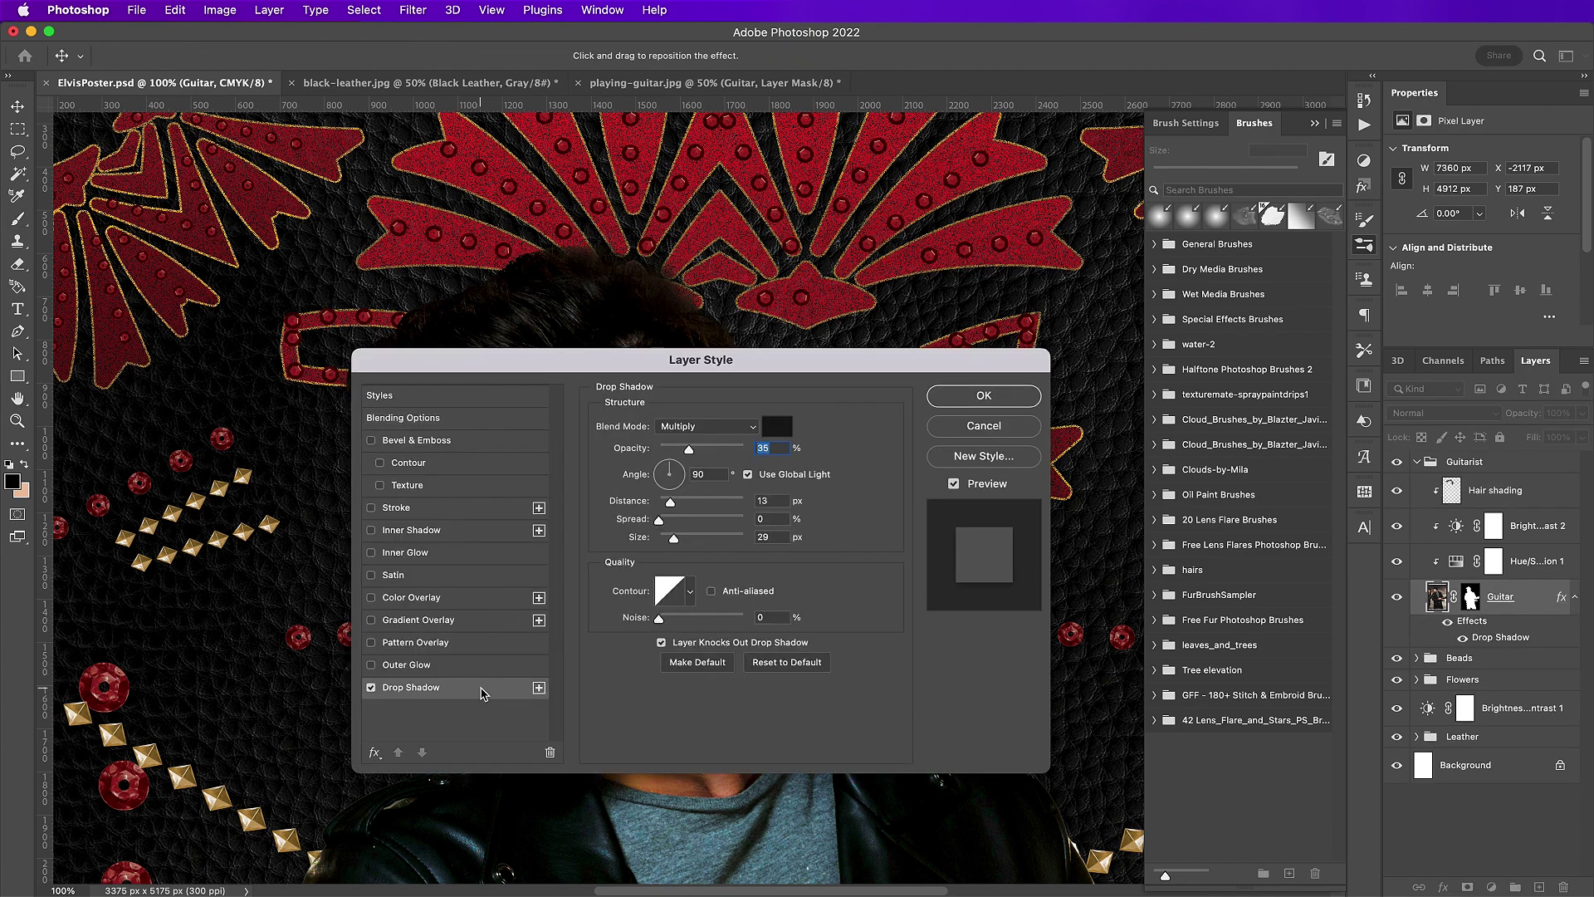
pyautogui.click(778, 429)
pyautogui.click(1216, 669)
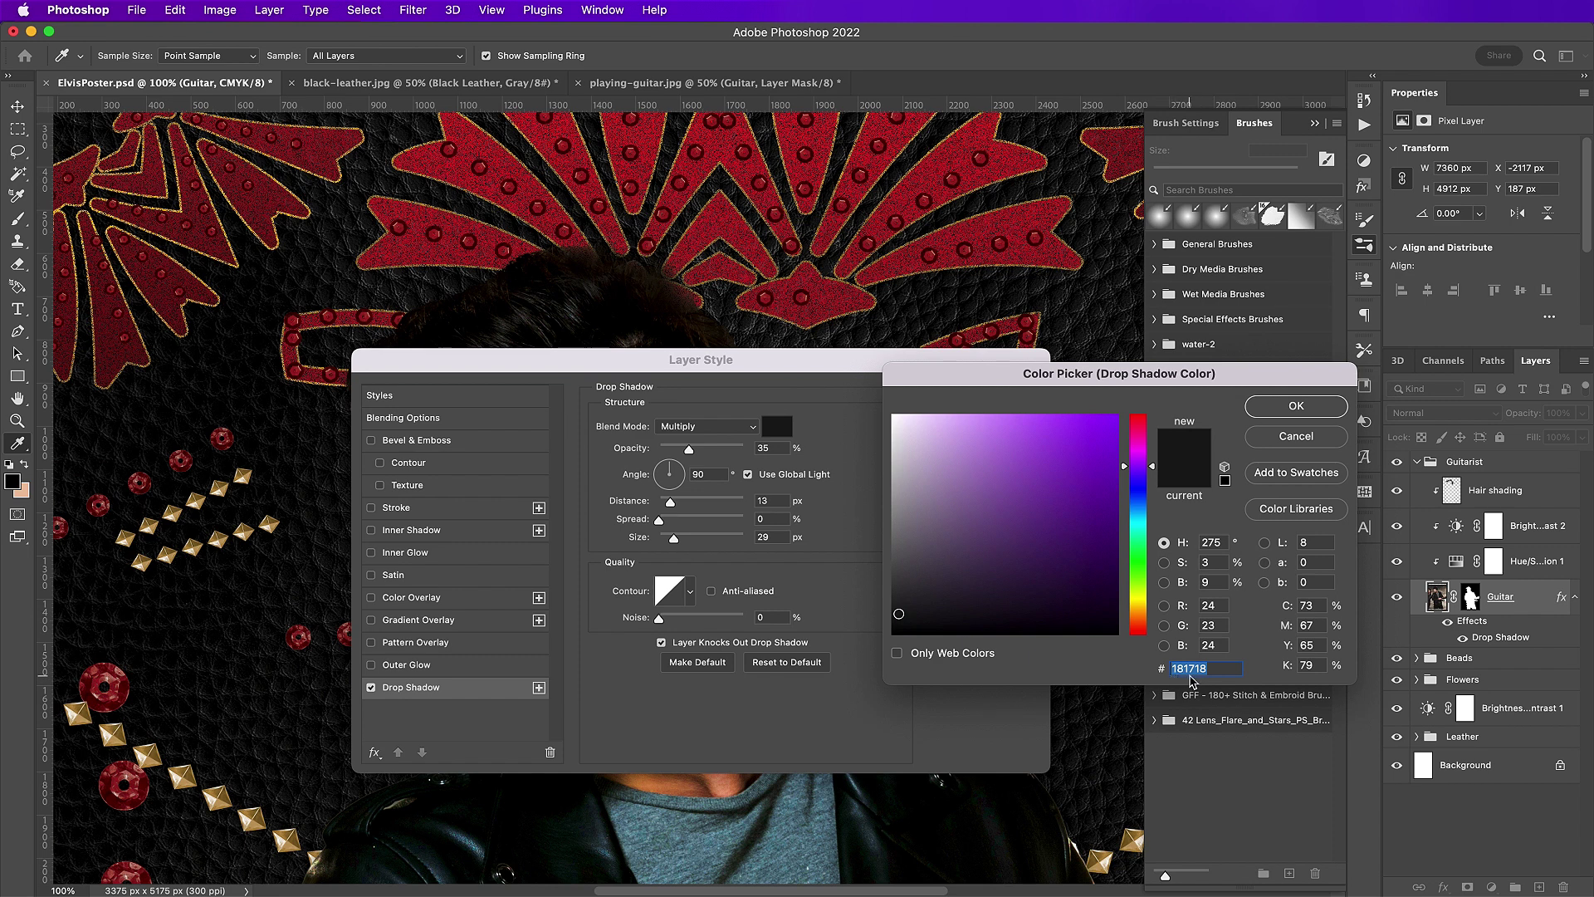
pyautogui.press('Return')
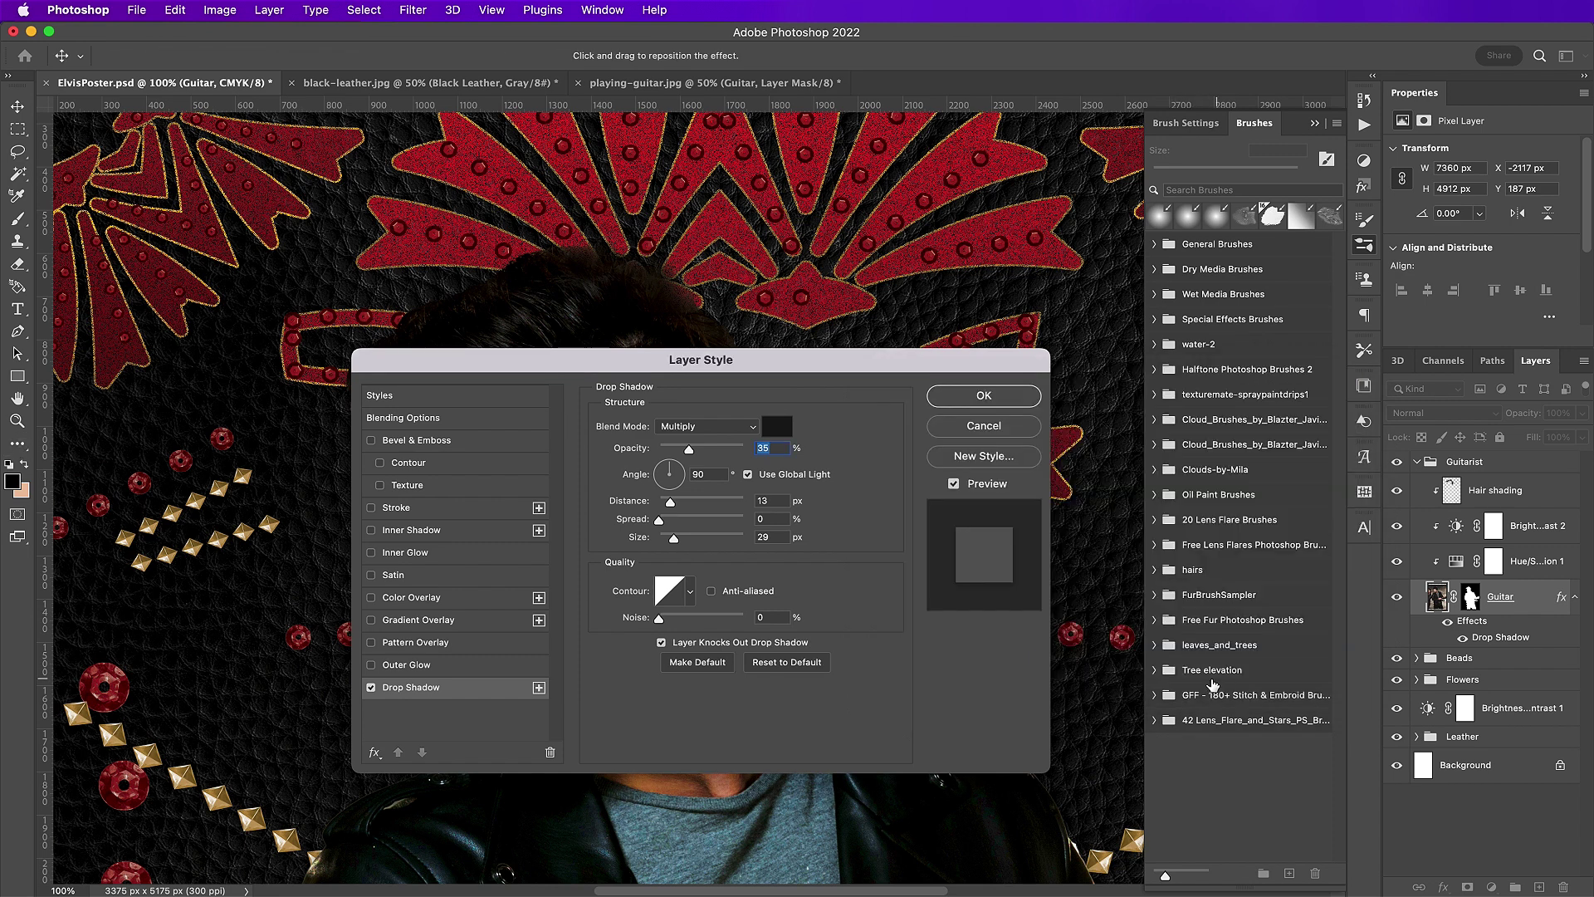
# - Set the drop shadow to 98% opacity, 146° angle, 96 px distance and 98 px size, and apply it
pyautogui.write('98')
pyautogui.write('146')
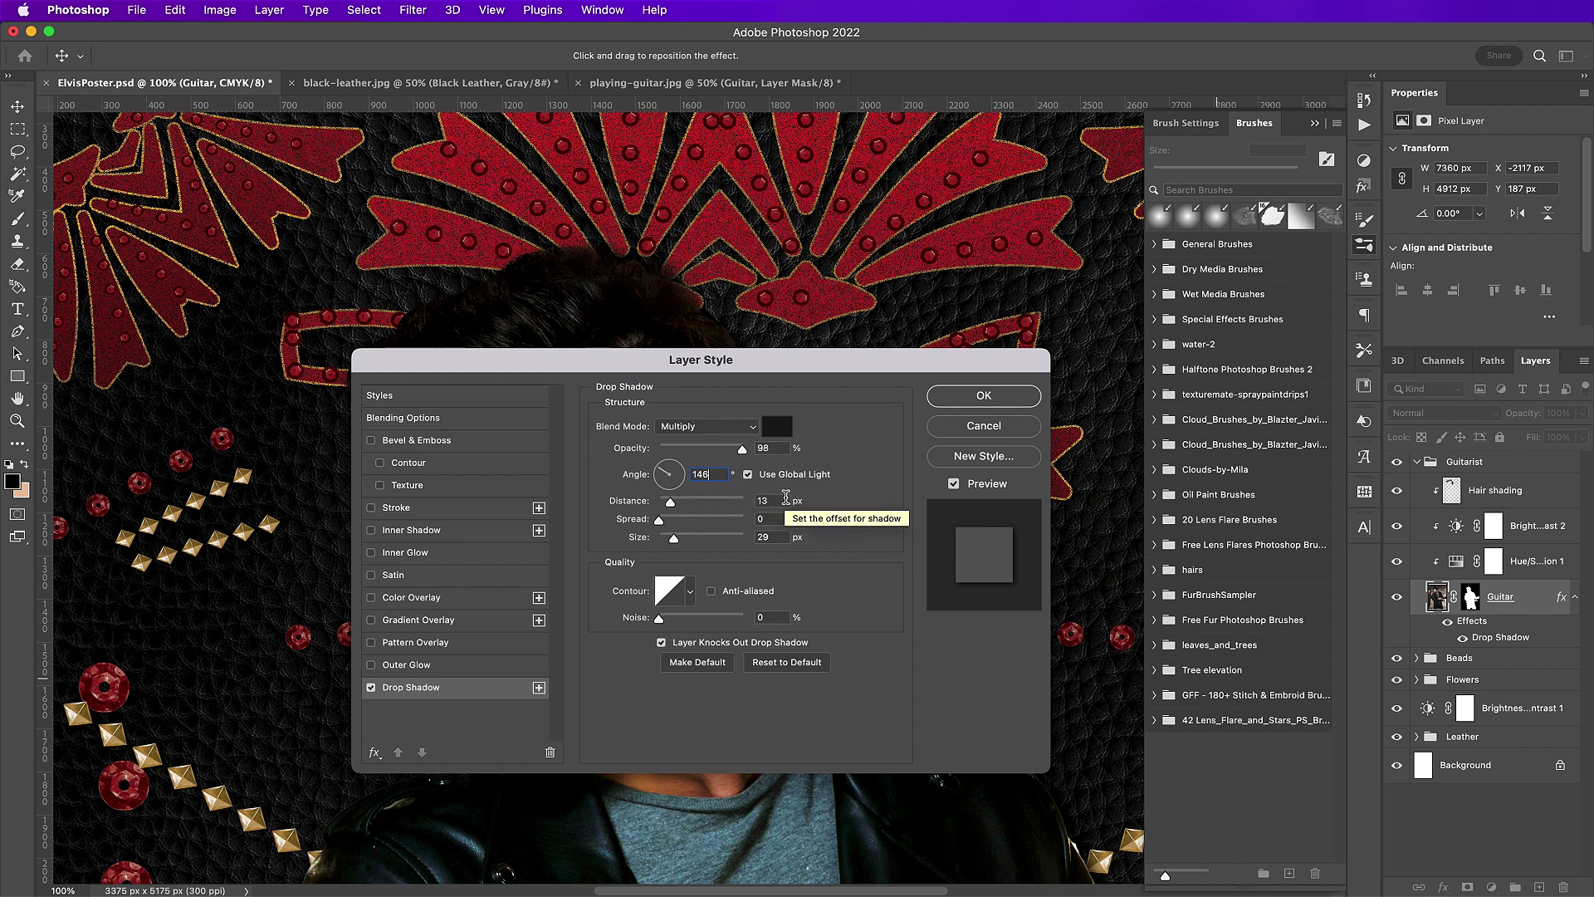
pyautogui.click(761, 500)
pyautogui.write('96')
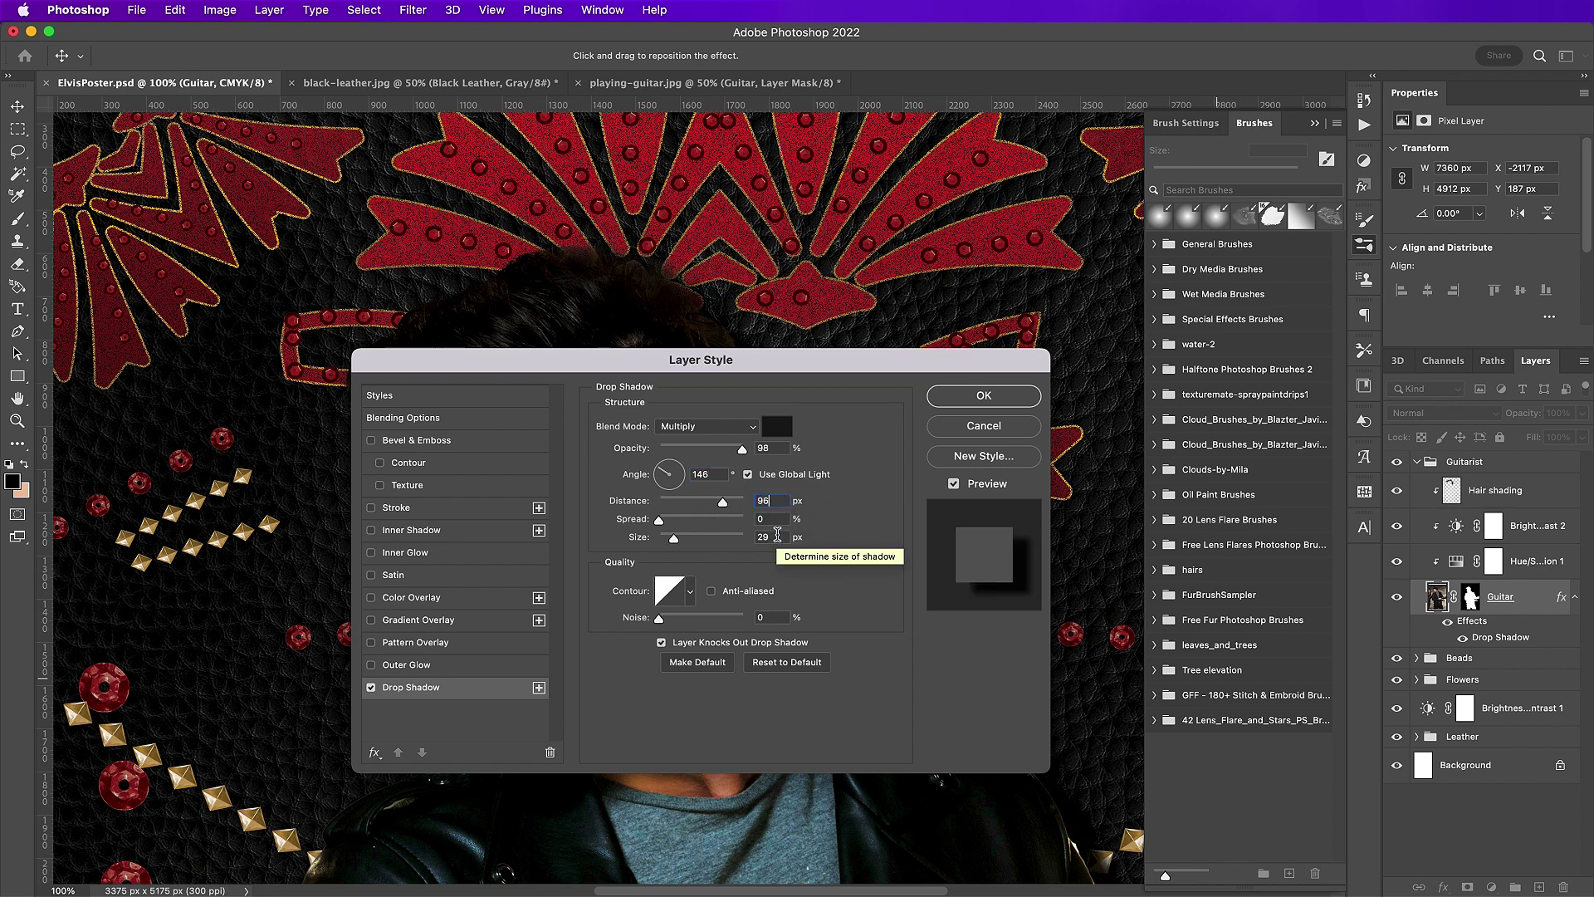
pyautogui.write('98')
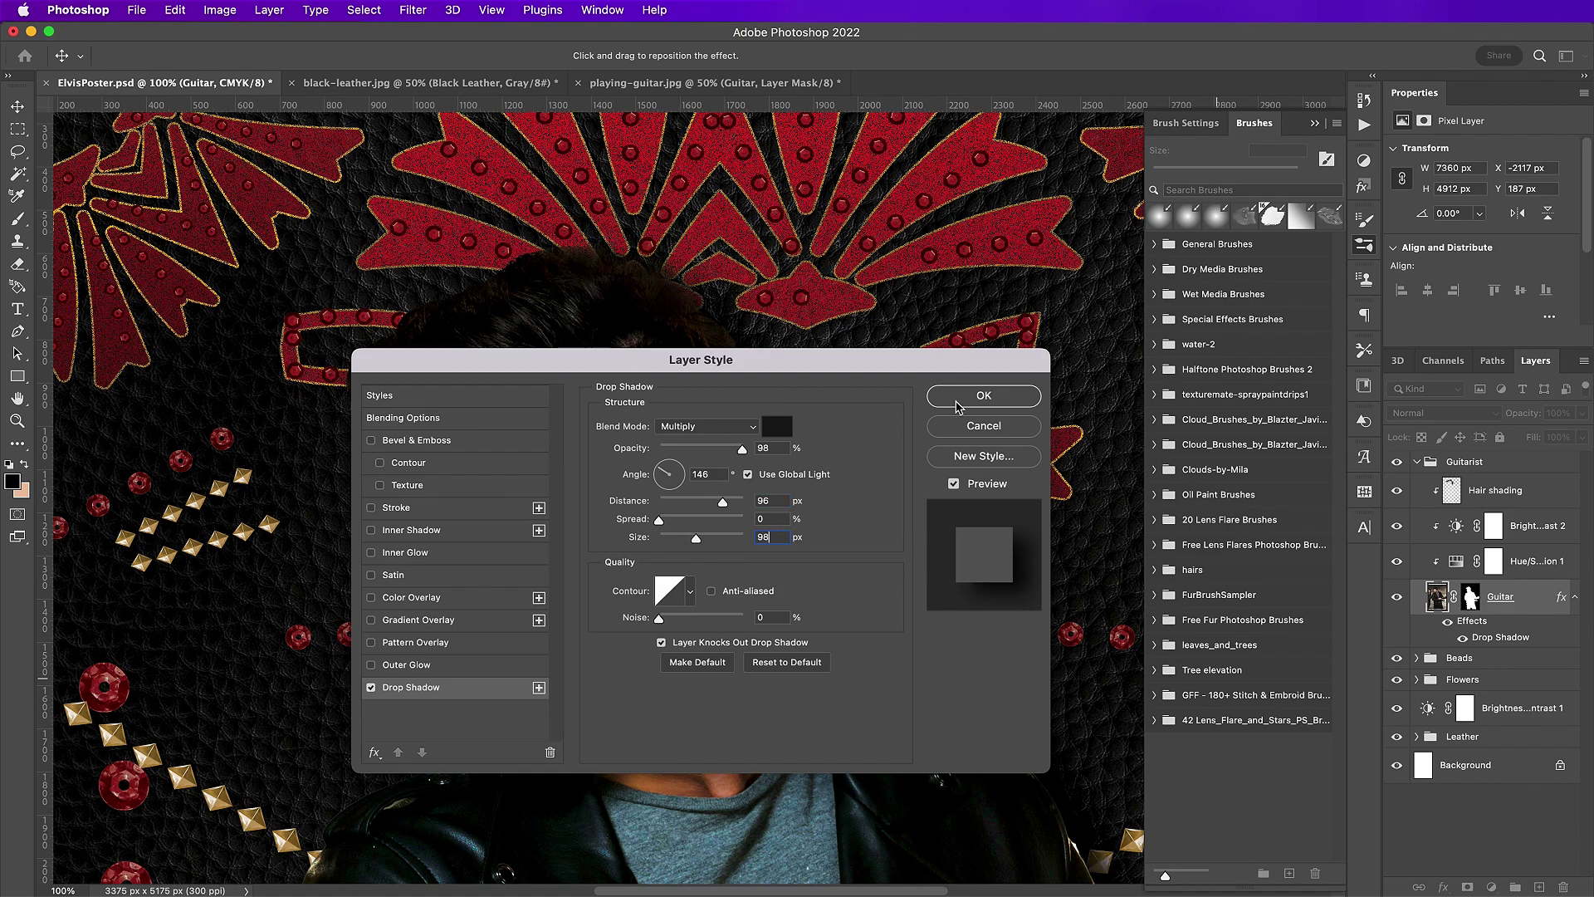
pyautogui.click(959, 406)
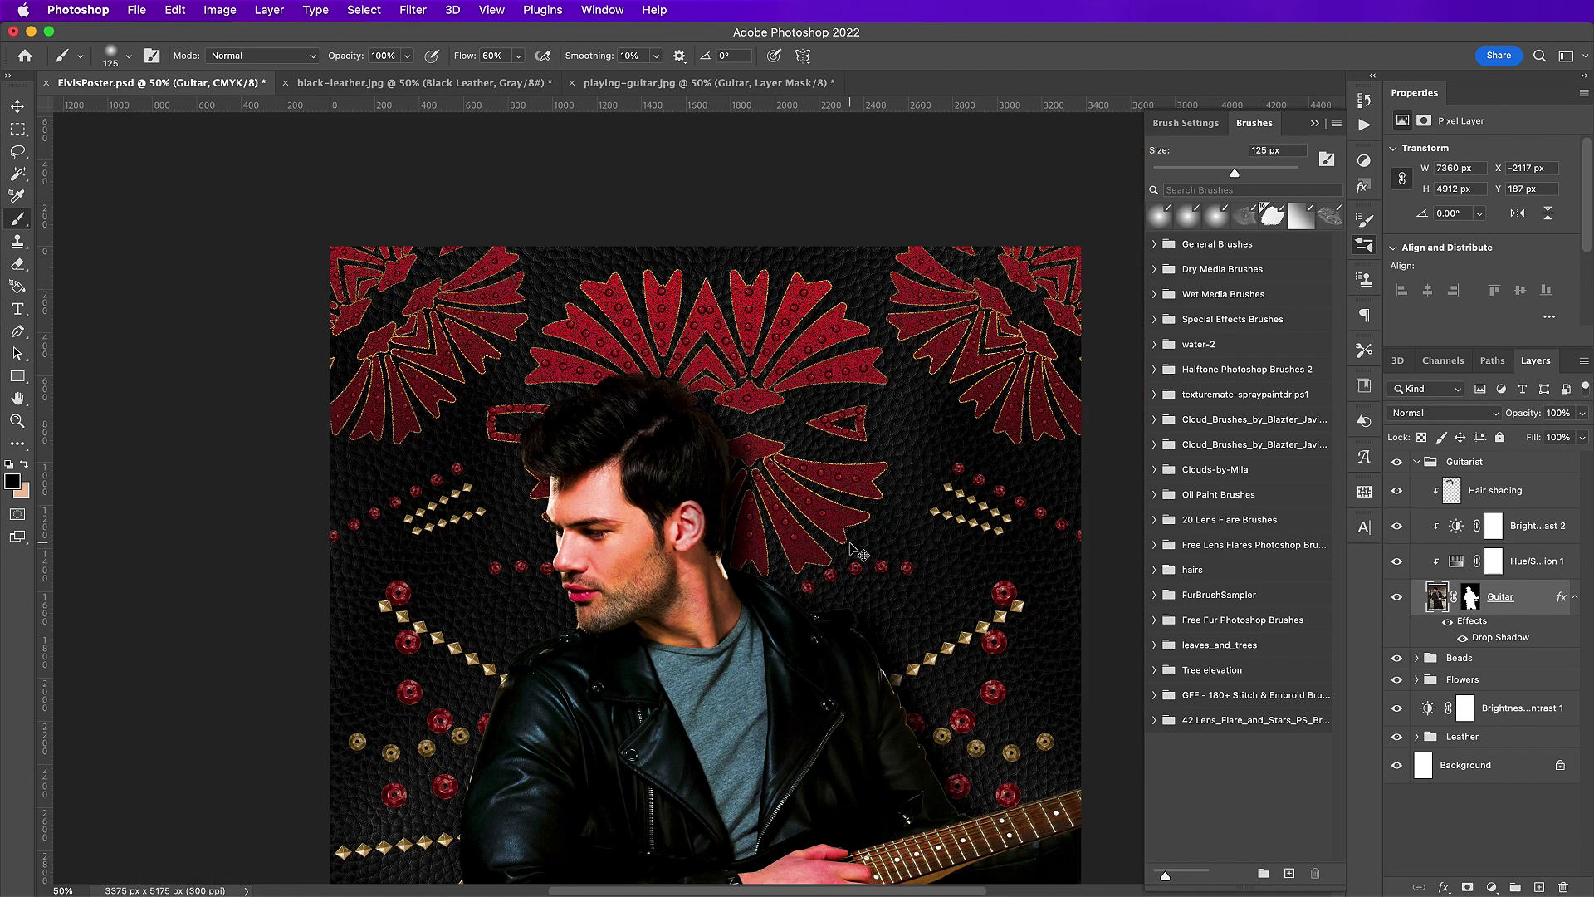
# - Collapse the Guitarist group and add a layer named Bottom shadow above it
pyautogui.press('super+minus')
pyautogui.scroll(-5, 849, 543)
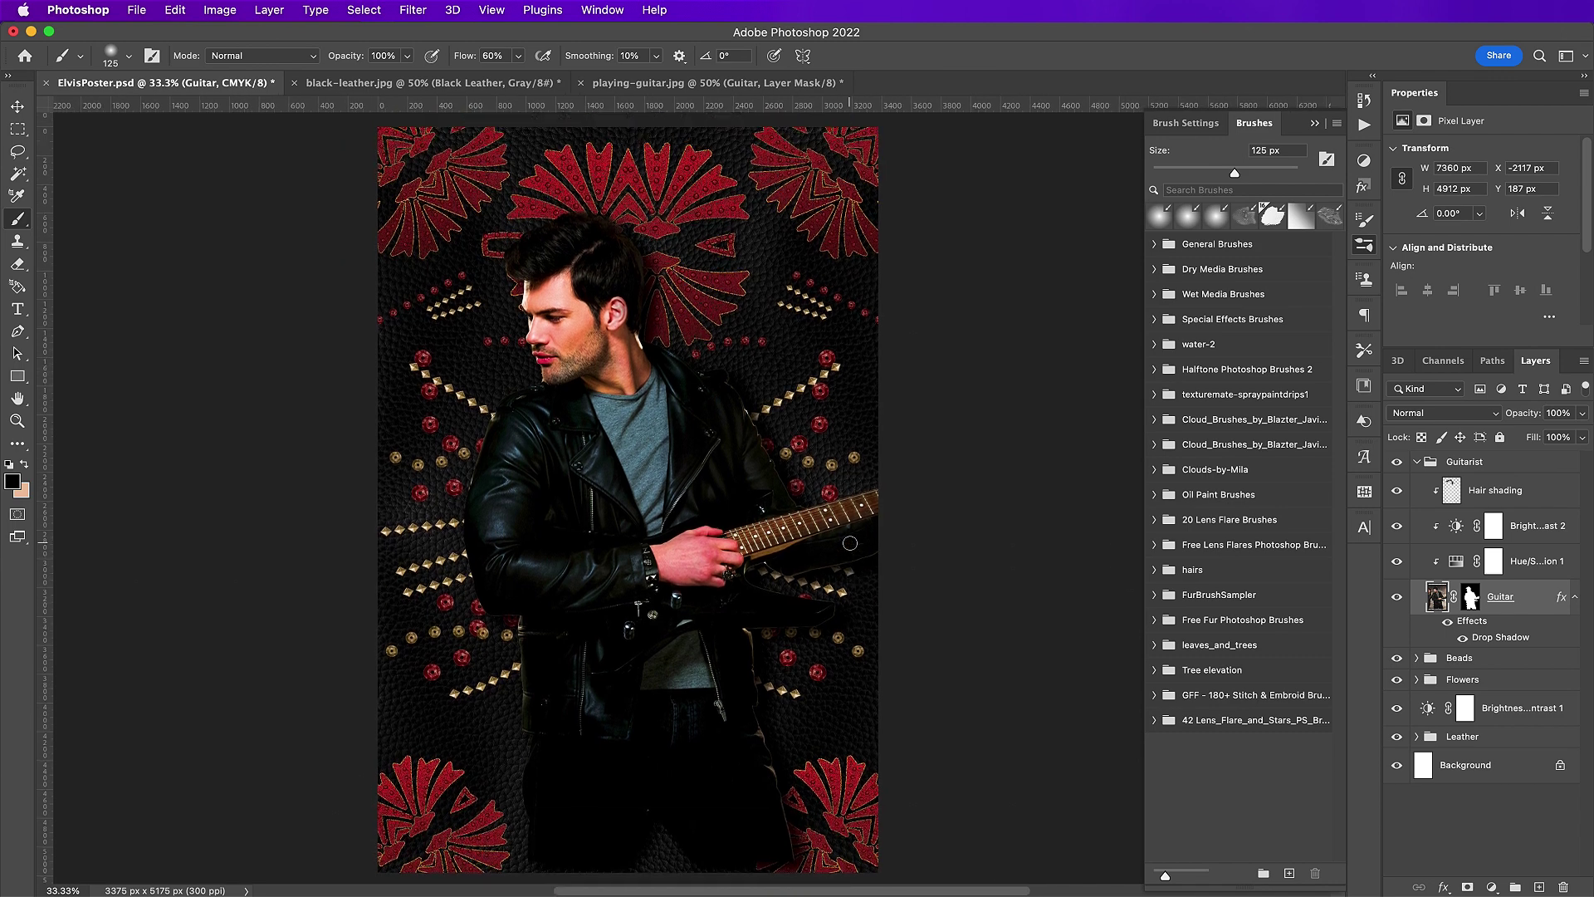
pyautogui.click(1417, 462)
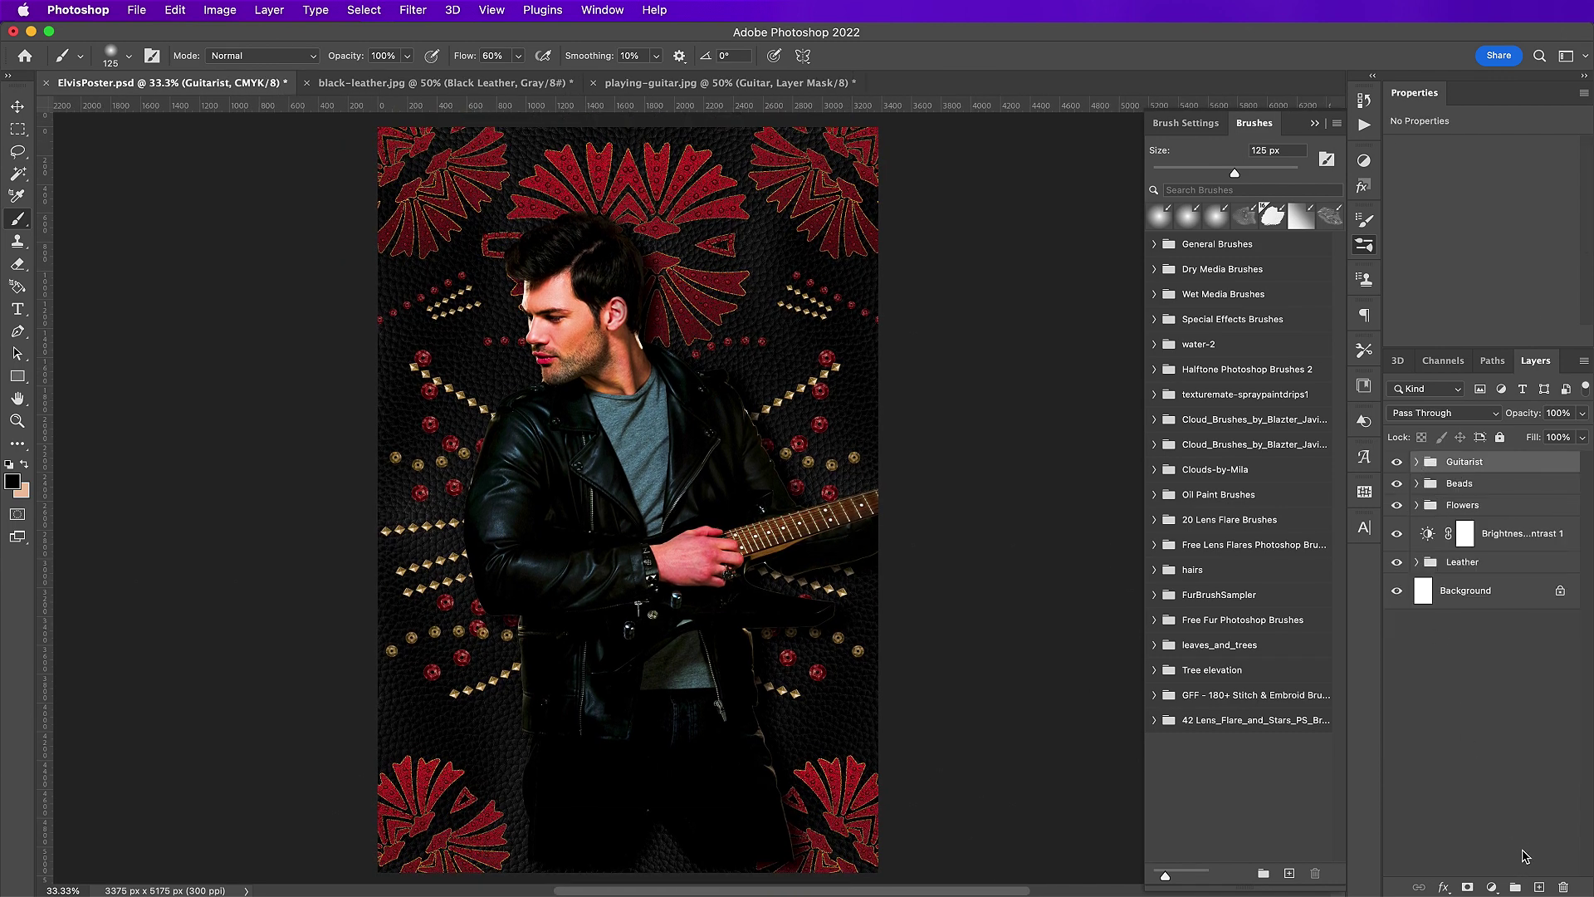
pyautogui.click(1538, 887)
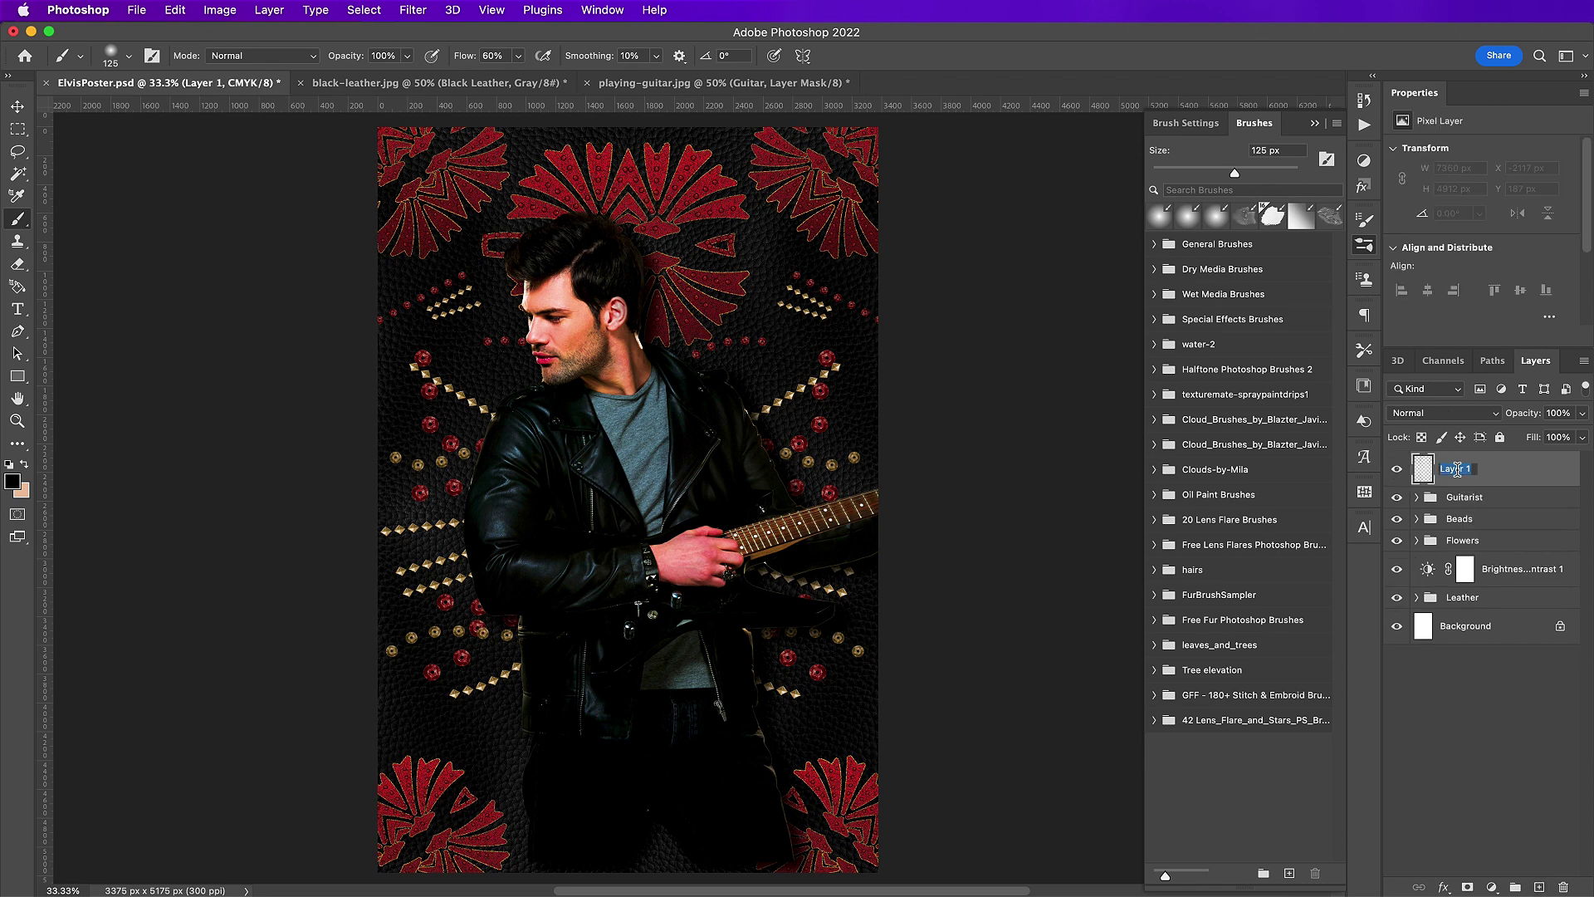
pyautogui.write('Bottom shadow')
pyautogui.press('Return')
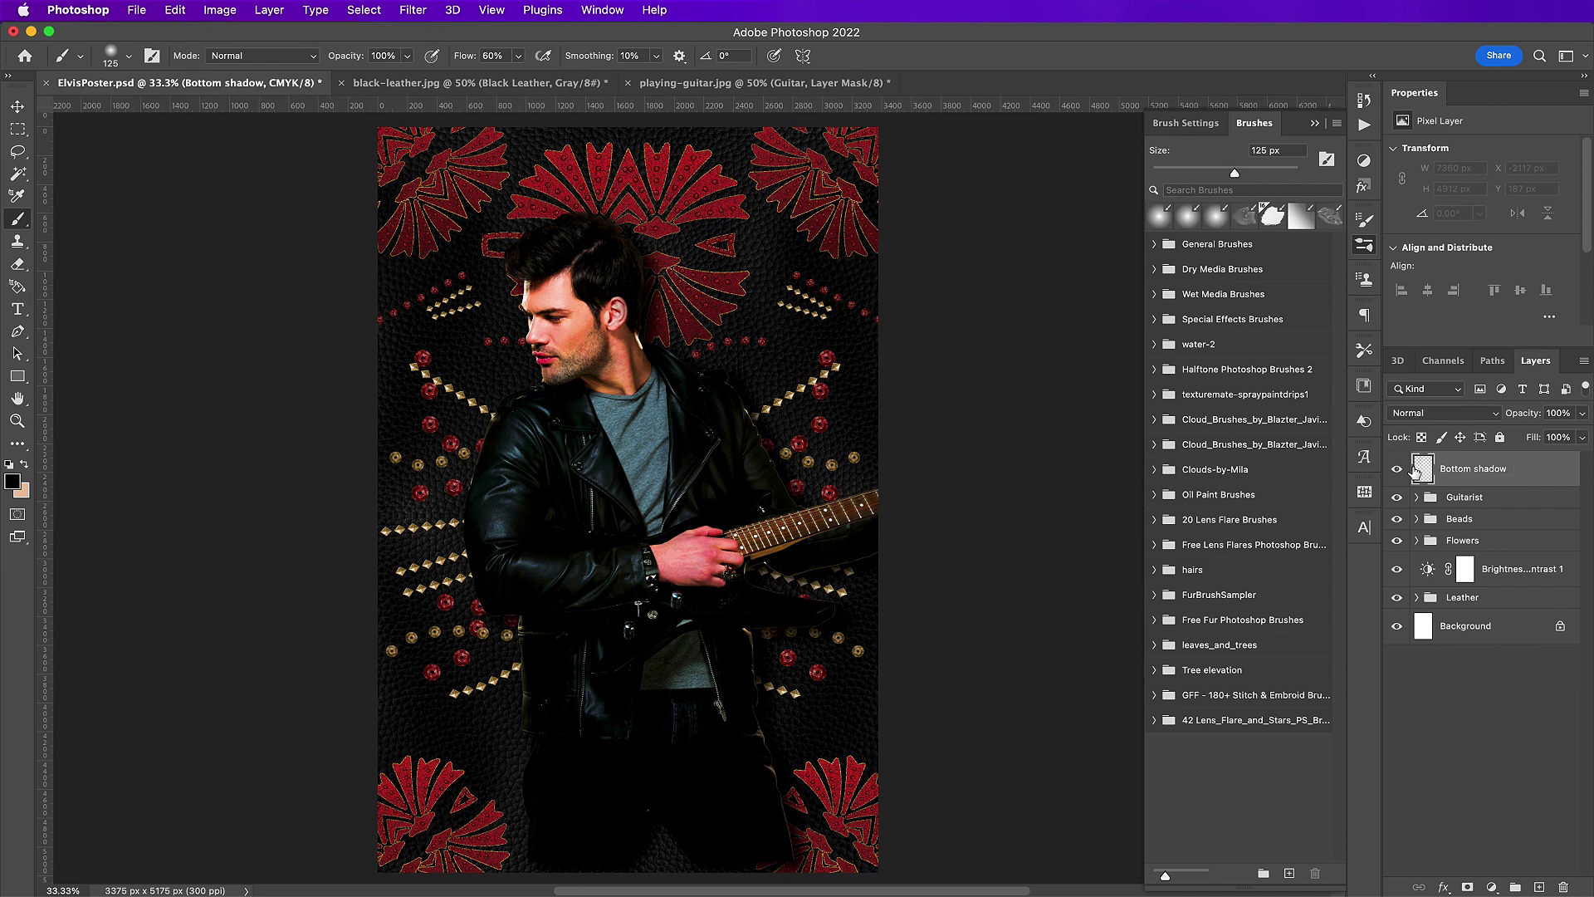
# - Paint black over the poster's lower part with a soft brush enlarged to 2400 px, and set the Bottom shadow layer to Multiply
pyautogui.press(']')
pyautogui.press(']')
pyautogui.press(']')
pyautogui.press(']')
pyautogui.press(']')
pyautogui.press(']')
pyautogui.press(']')
pyautogui.press(']')
pyautogui.press(']')
pyautogui.press(']')
pyautogui.press(']')
pyautogui.press(']')
pyautogui.press(']')
pyautogui.press(']')
pyautogui.press(']')
pyautogui.press(']')
pyautogui.press(']')
pyautogui.press(']')
pyautogui.press(']')
pyautogui.press(']')
pyautogui.press(']')
pyautogui.press(']')
pyautogui.press(']')
pyautogui.press(']')
pyautogui.press(']')
pyautogui.press(']')
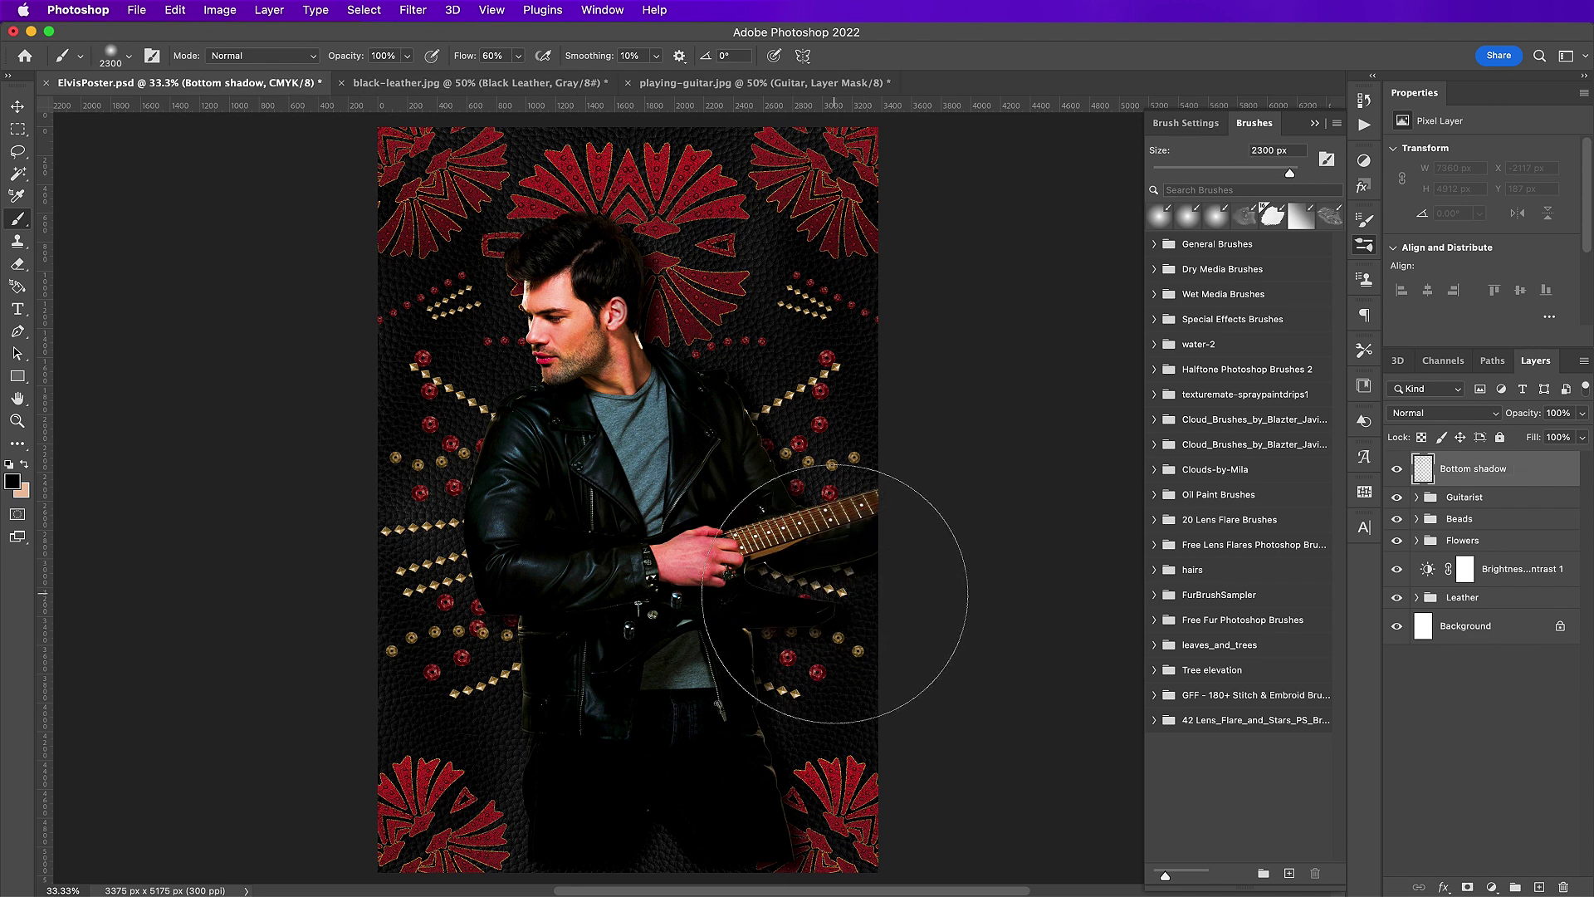
pyautogui.moveTo(825, 745)
pyautogui.mouseDown()
pyautogui.moveTo(846, 818)
pyautogui.moveTo(661, 863)
pyautogui.moveTo(782, 880)
pyautogui.mouseUp()
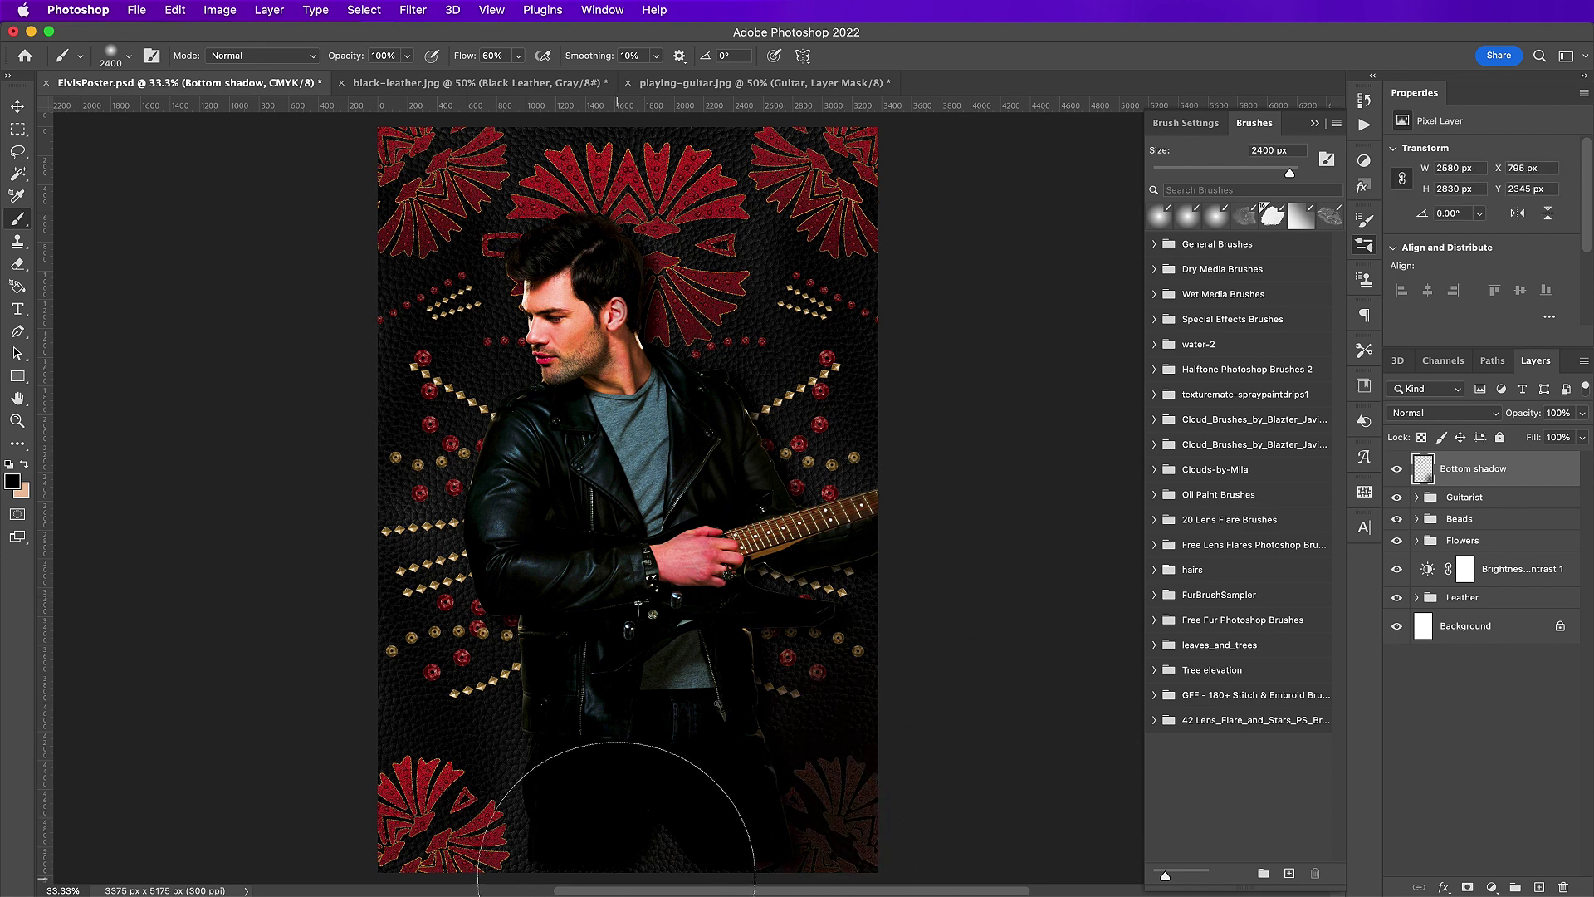
pyautogui.click(613, 876)
pyautogui.moveTo(492, 863)
pyautogui.mouseDown()
pyautogui.moveTo(415, 839)
pyautogui.moveTo(411, 785)
pyautogui.moveTo(428, 768)
pyautogui.moveTo(492, 801)
pyautogui.moveTo(461, 817)
pyautogui.moveTo(711, 837)
pyautogui.moveTo(595, 864)
pyautogui.moveTo(719, 737)
pyautogui.mouseUp()
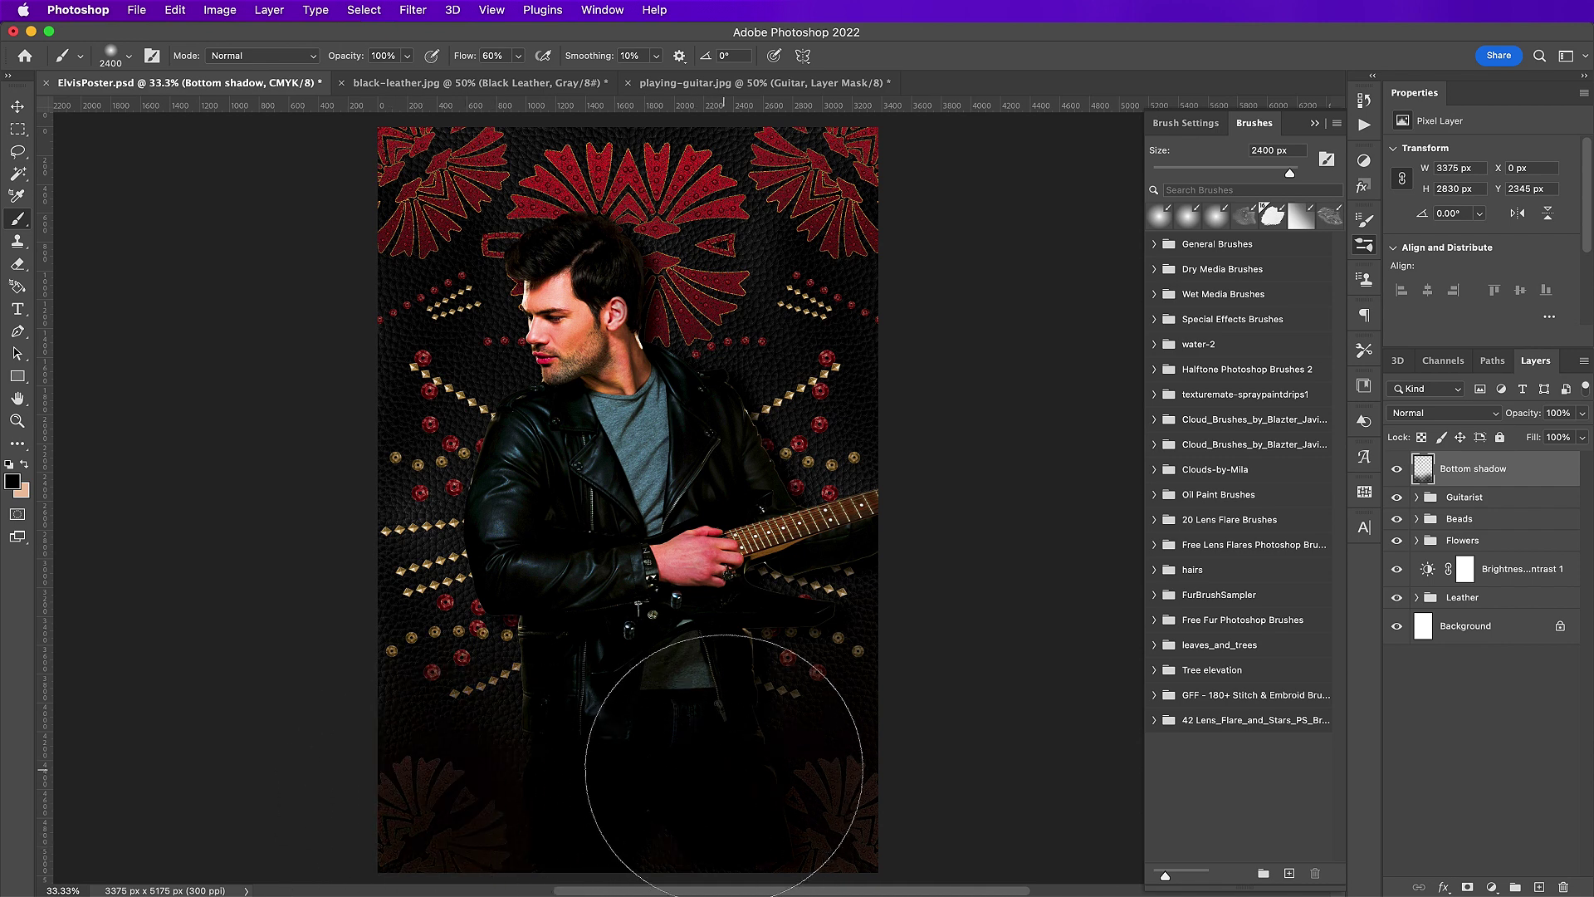
pyautogui.click(1427, 412)
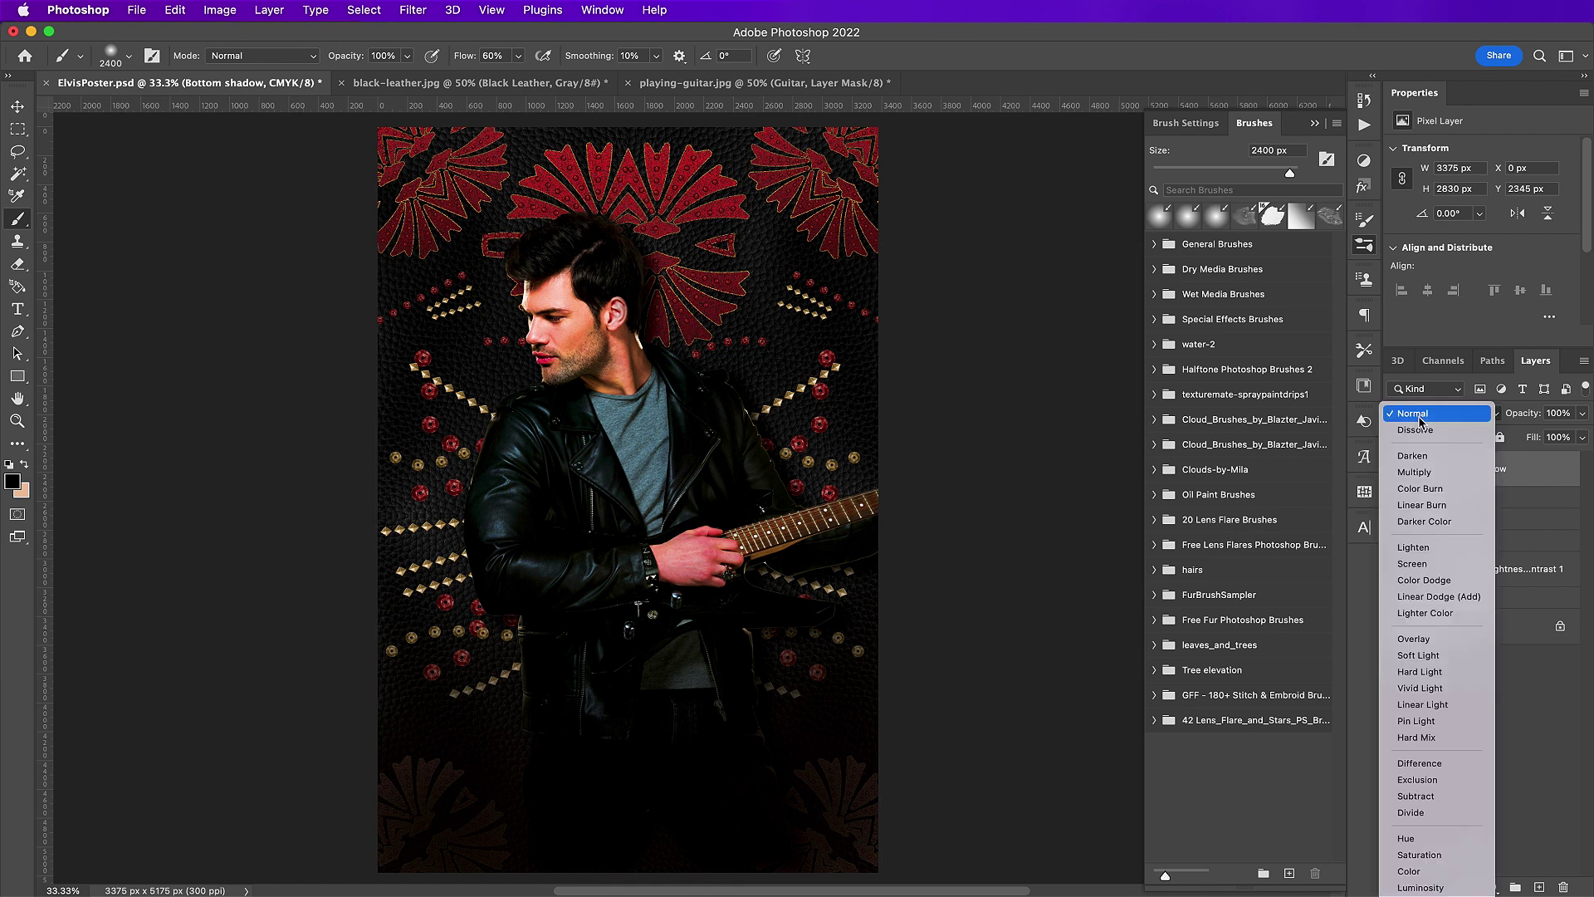
pyautogui.click(1420, 470)
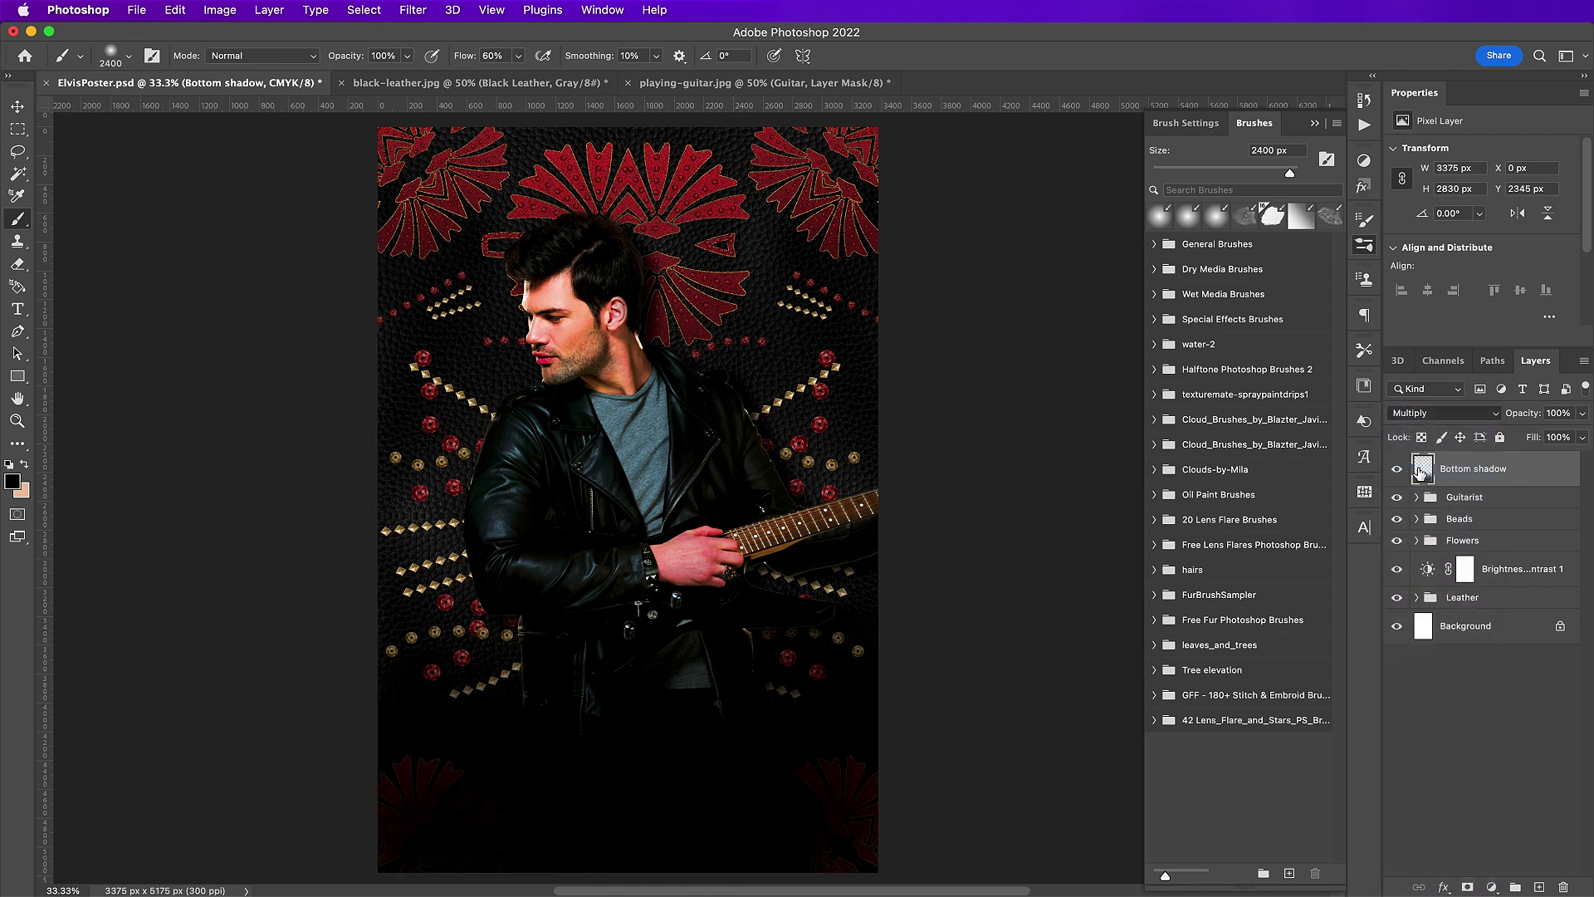
# - Put away the brush list and open gold-frame.psd from the TutorialAssets folder
pyautogui.click(16, 107)
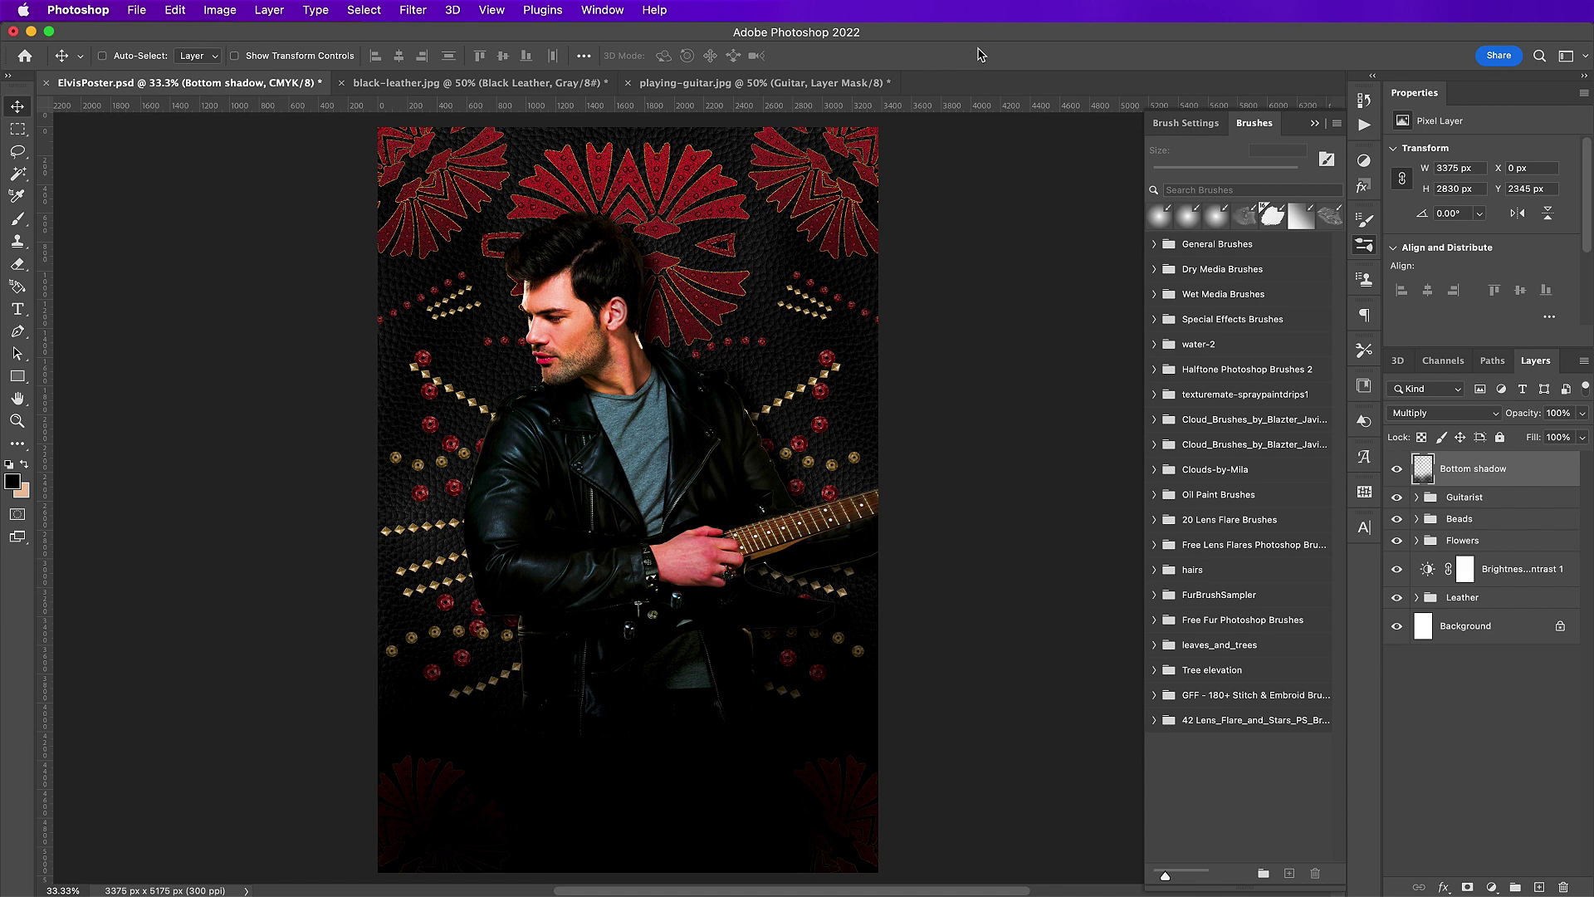
pyautogui.click(1311, 126)
pyautogui.press('super+o')
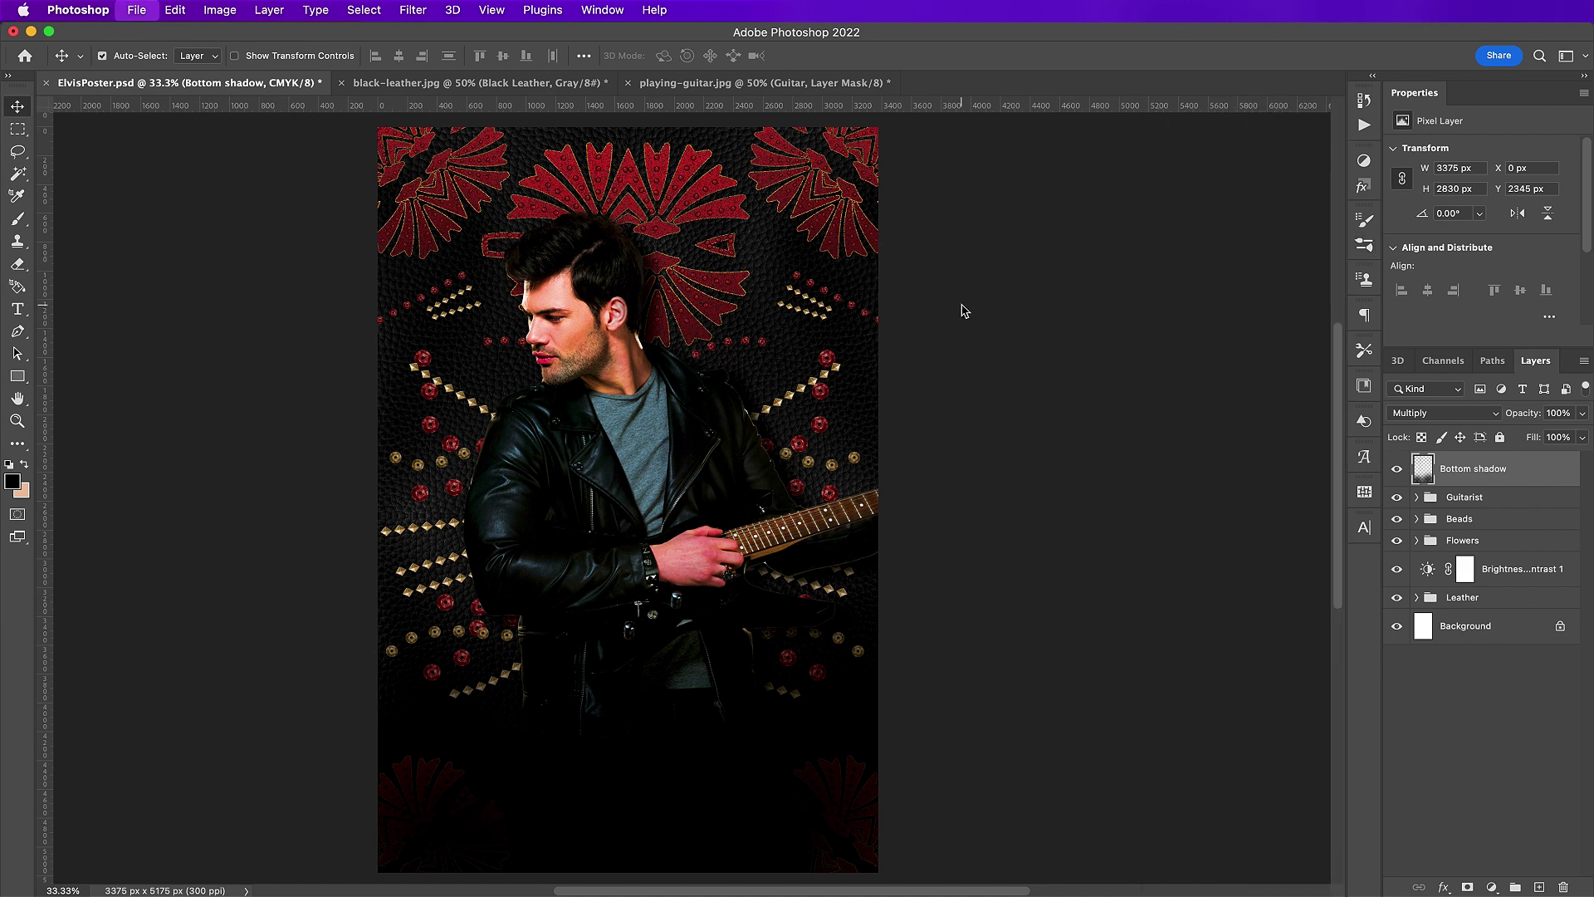
pyautogui.click(638, 303)
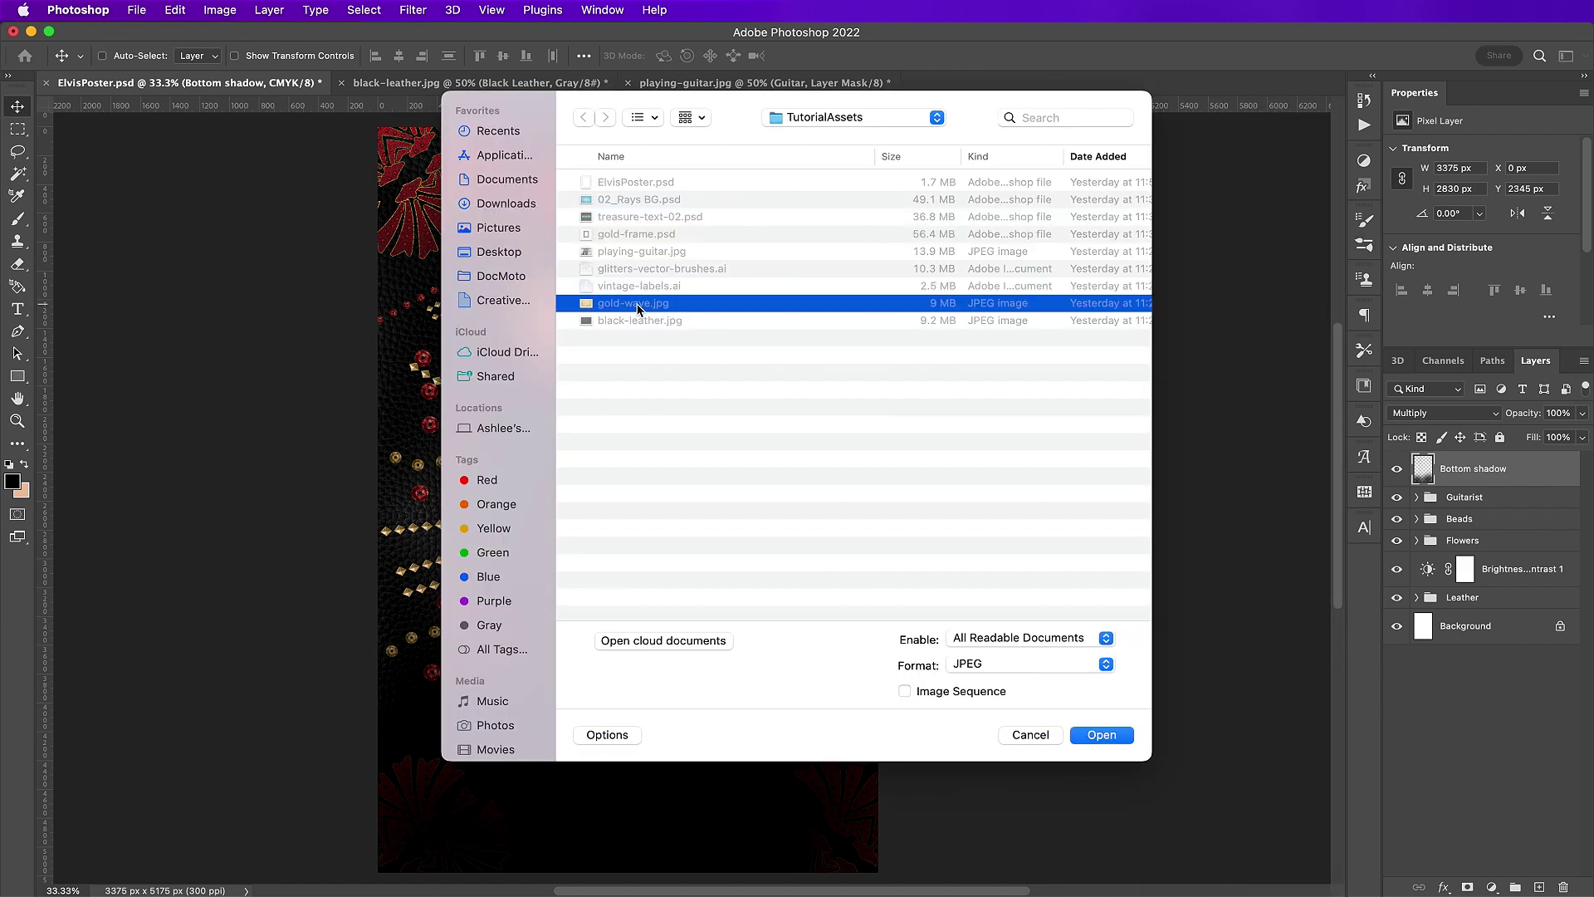
pyautogui.doubleClick(634, 235)
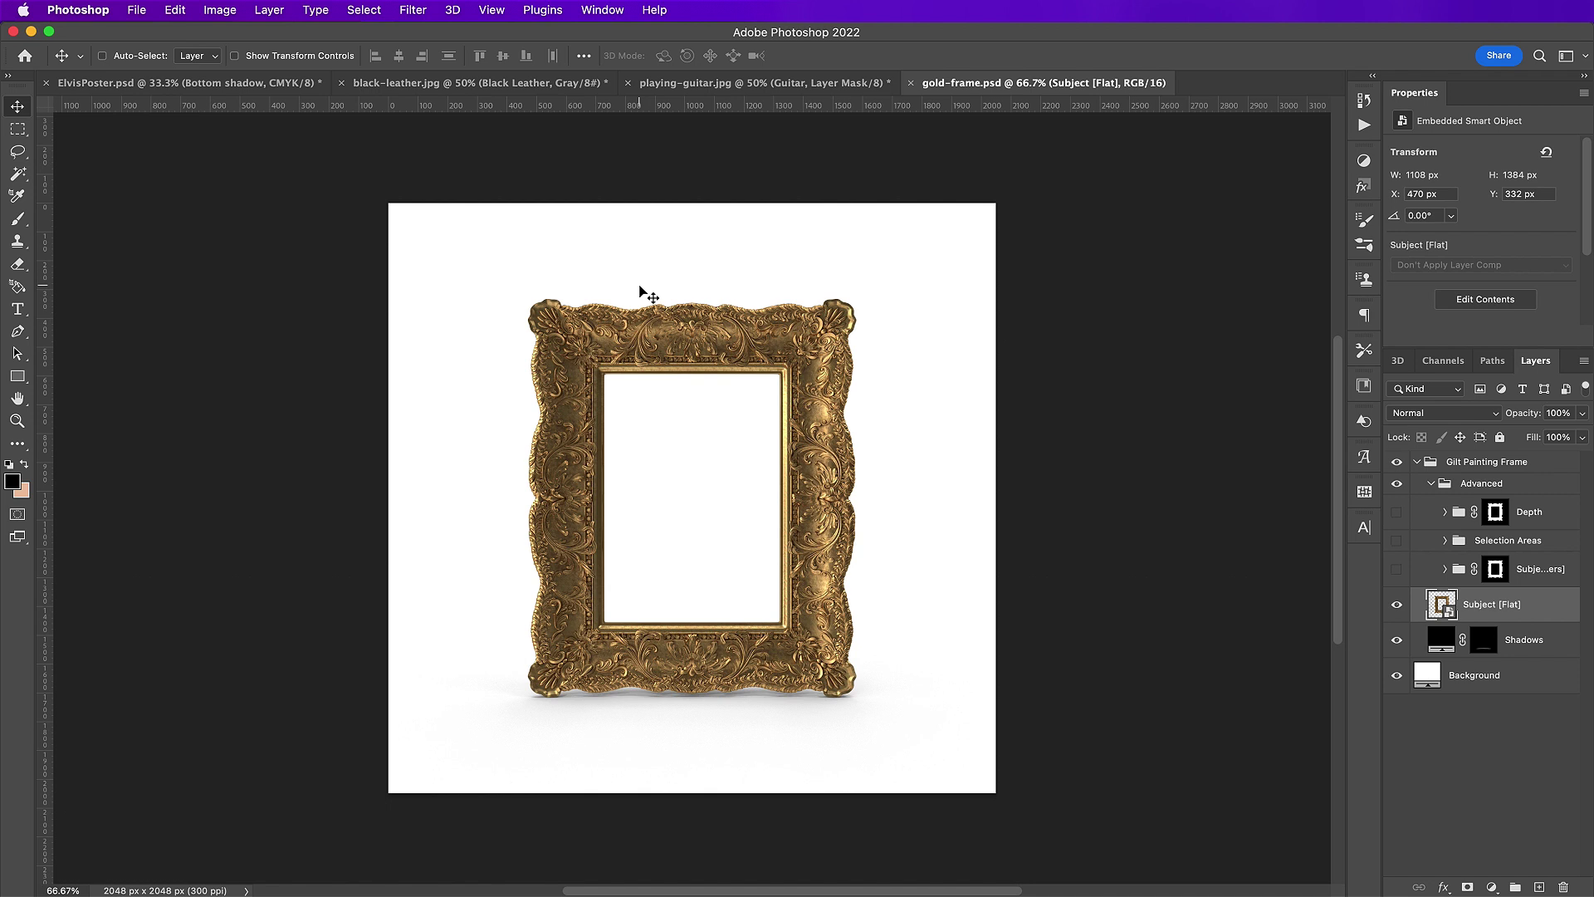
# - Copy the gold frame's right side as a rectangular strip and paste it into ElvisPoster.psd
pyautogui.press('m')
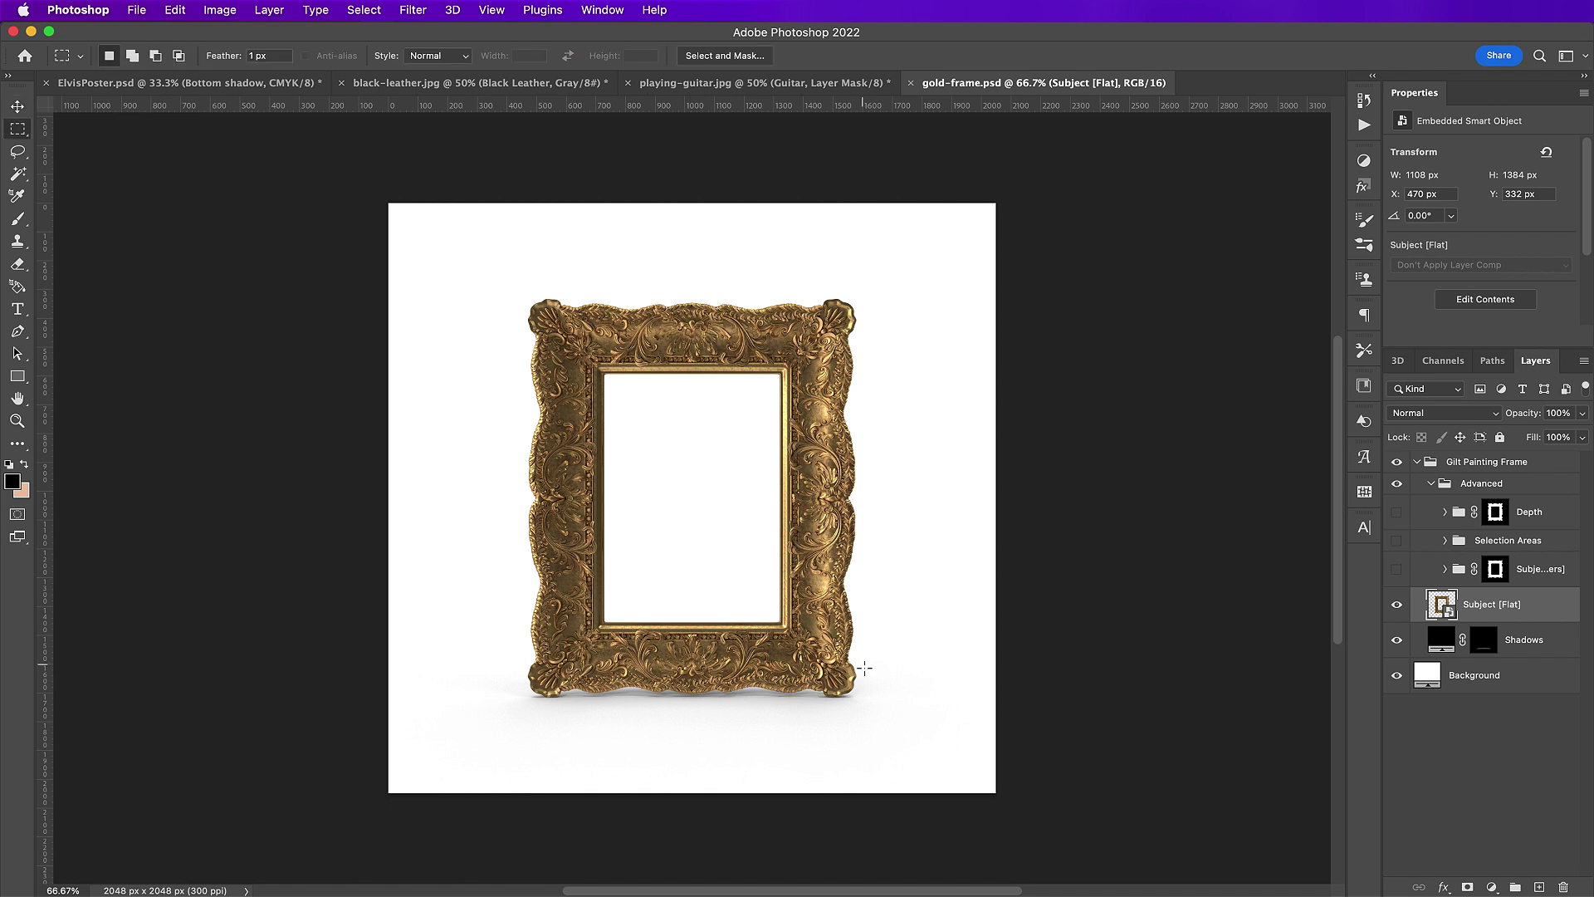
pyautogui.moveTo(870, 707); pyautogui.dragTo(779, 289)
pyautogui.press('super+c')
pyautogui.click(166, 82)
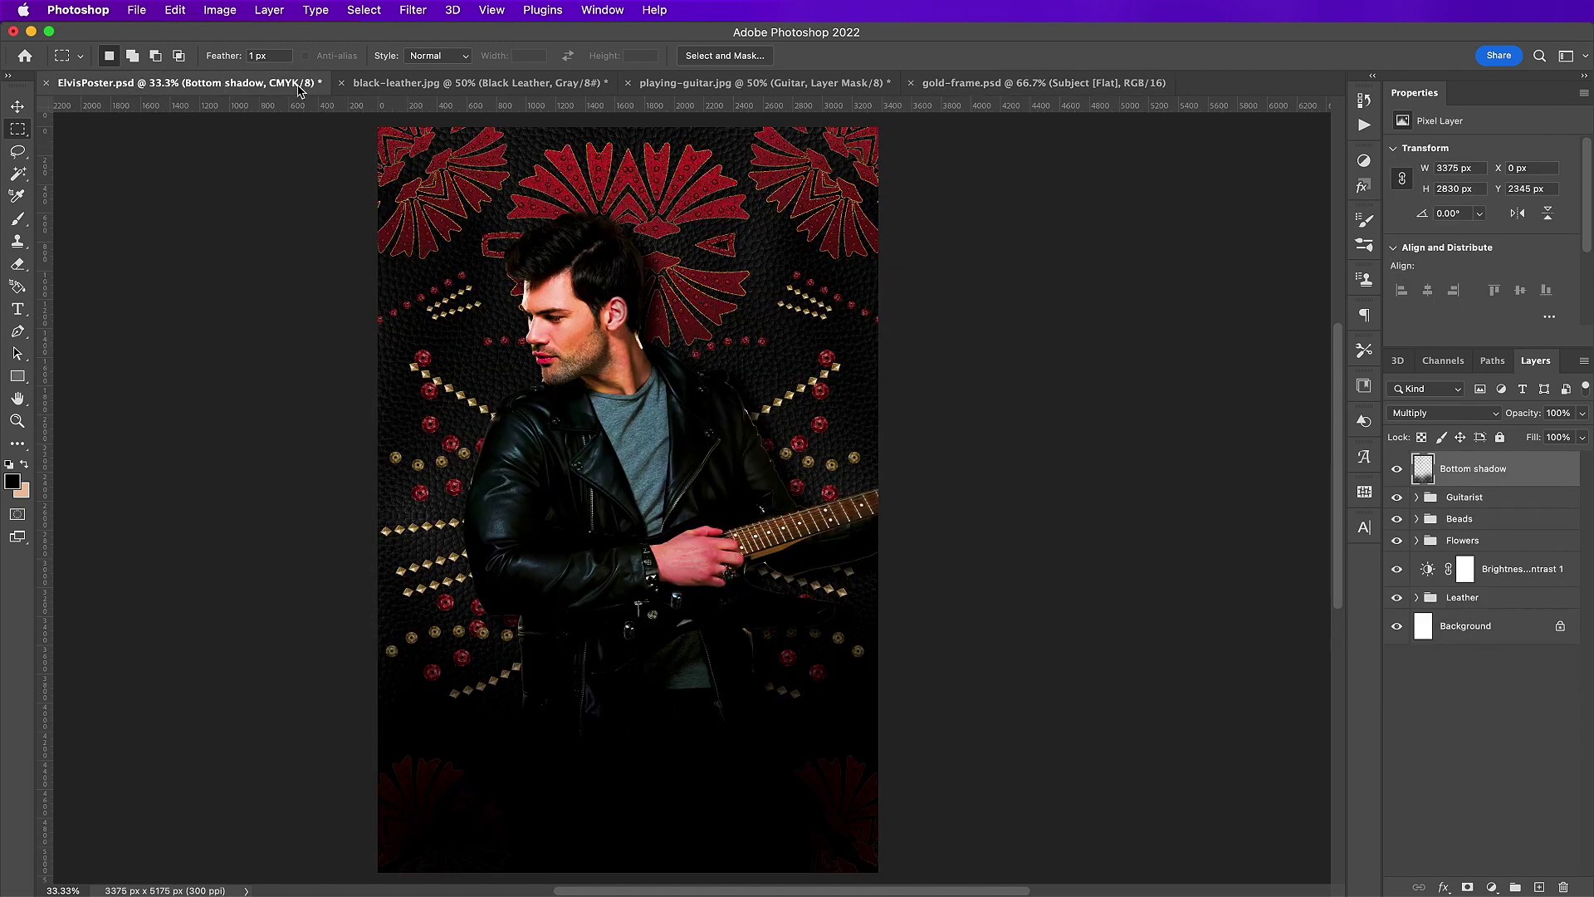
pyautogui.press('super+v')
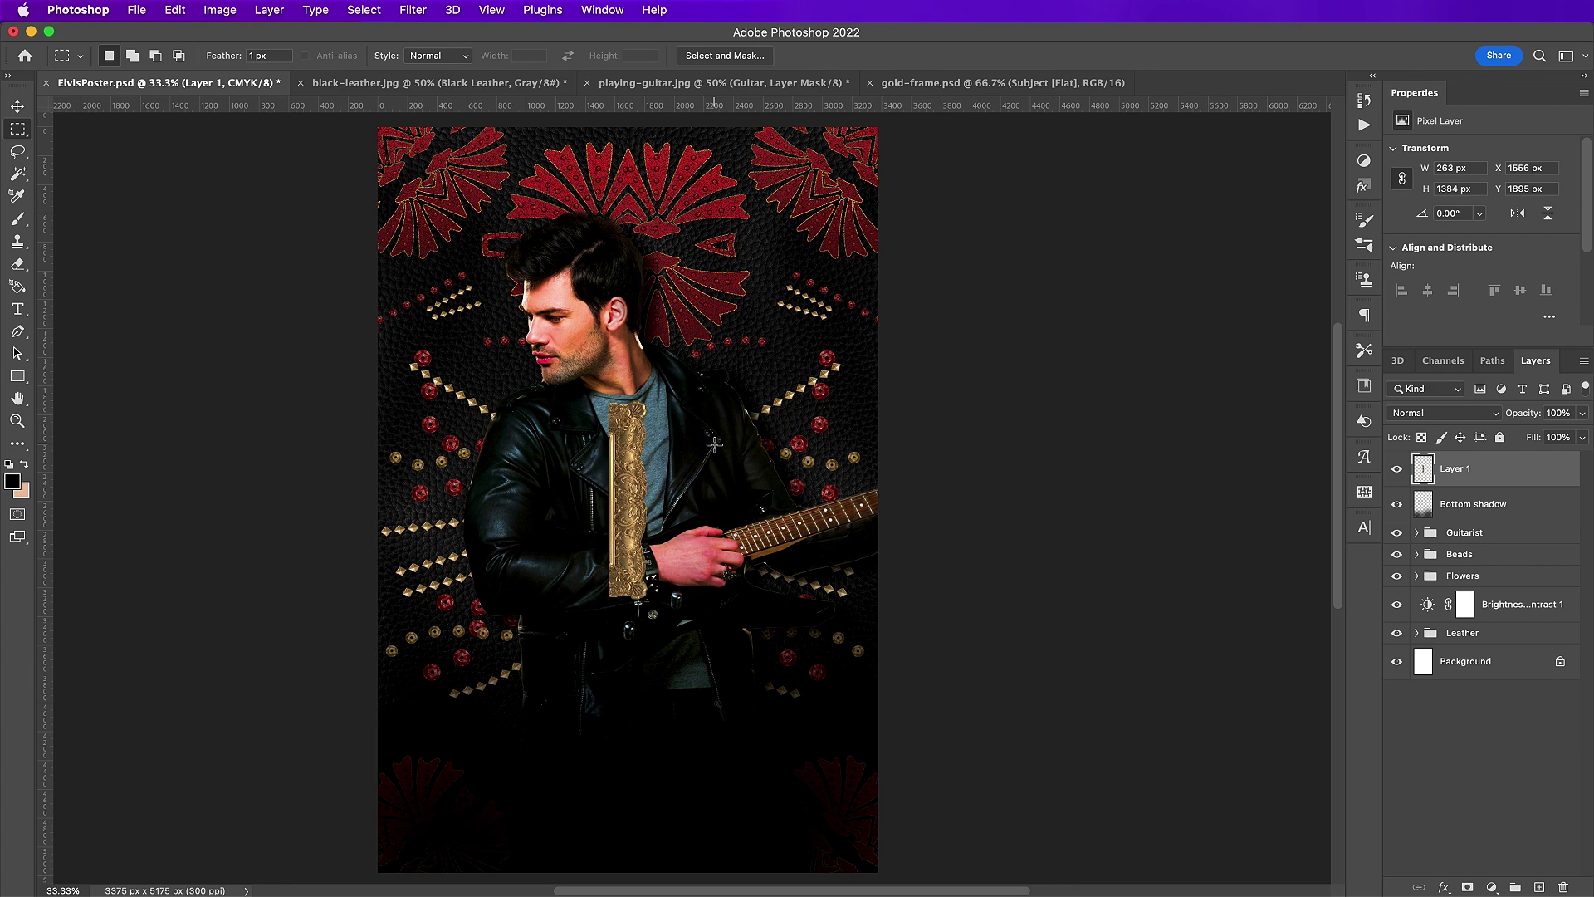
# - Move the gold strip to the poster's upper left edge, at about X -45 px, Y 69 px
pyautogui.press('v')
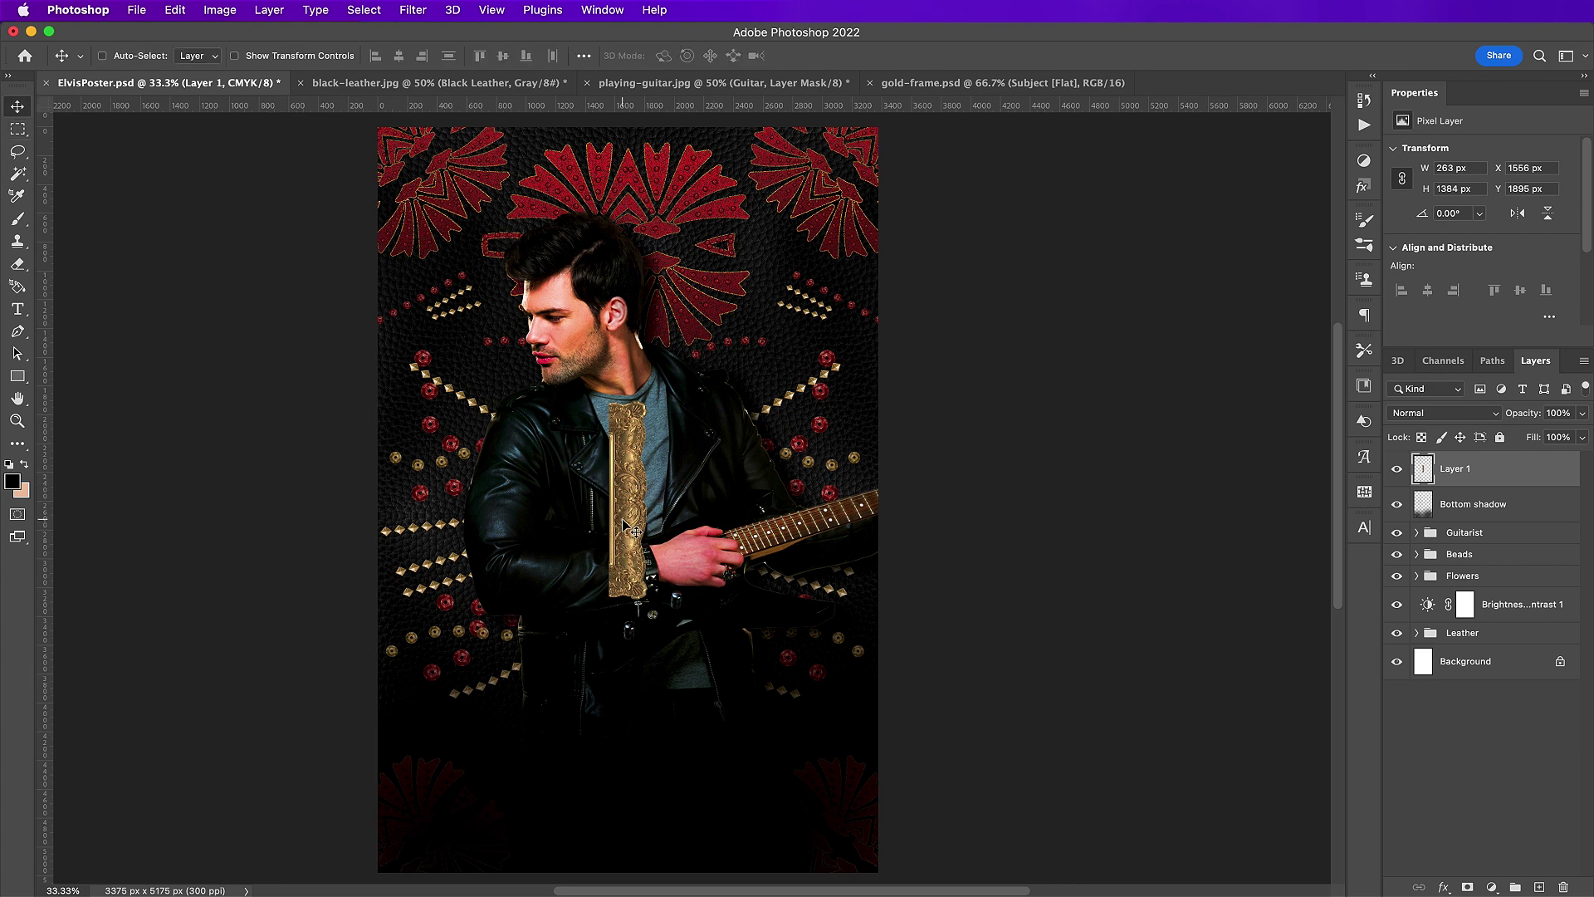
pyautogui.moveTo(608, 522); pyautogui.dragTo(383, 262)
pyautogui.press('Left')
pyautogui.press('Left')
pyautogui.press('Left')
pyautogui.press('Left')
pyautogui.press('Left')
pyautogui.press('Left')
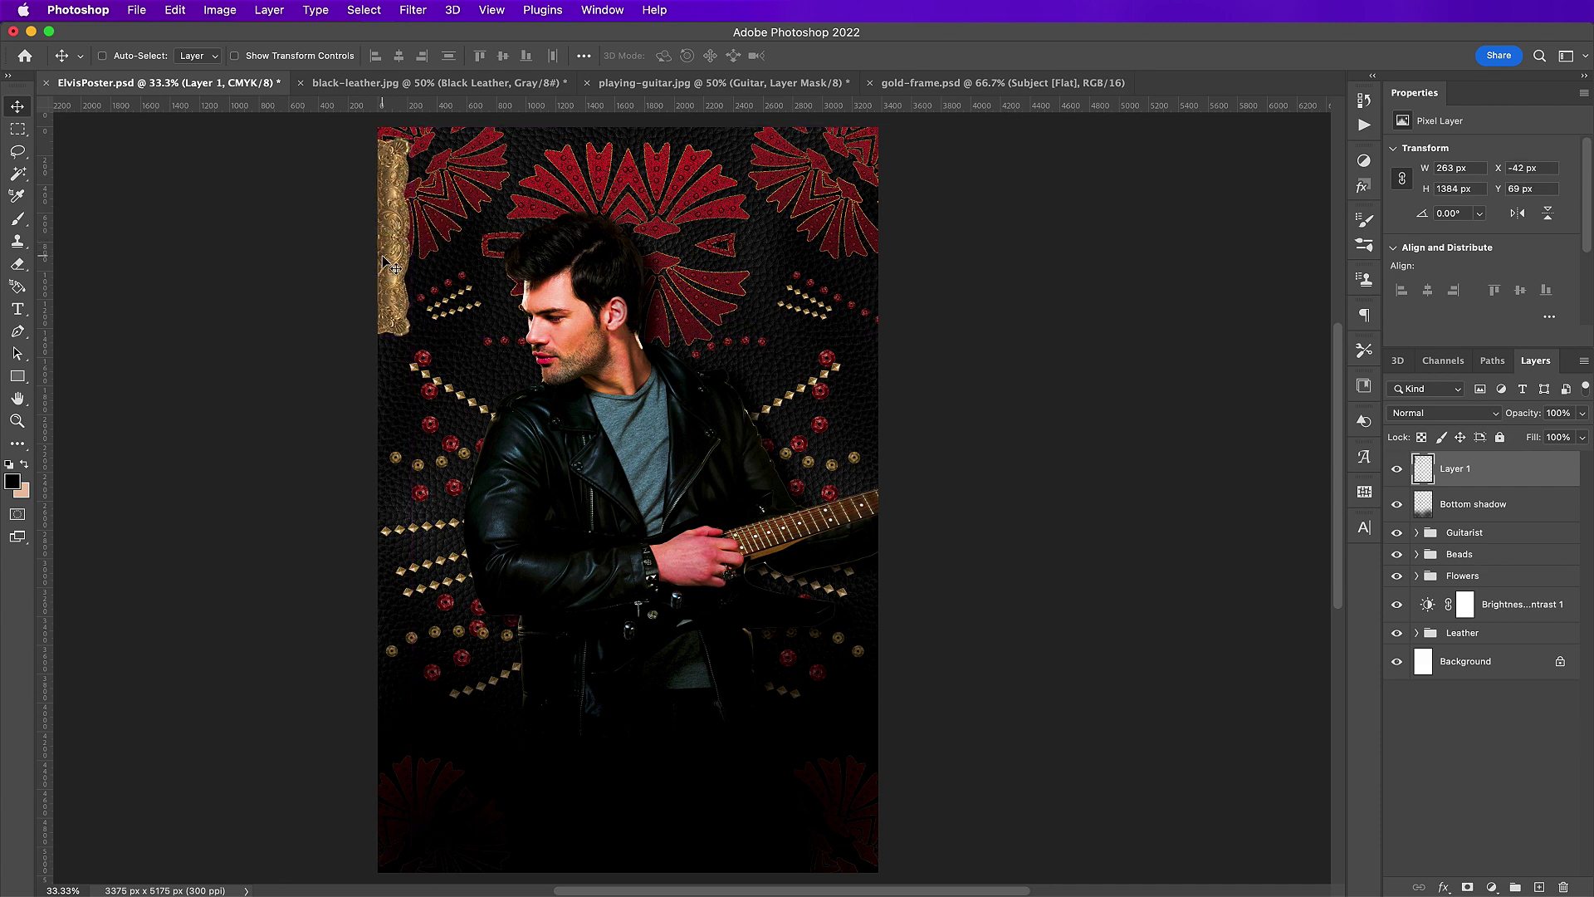
# - Scale the gold strip up proportionally to about 501 × 2641 px along the poster's left edge
pyautogui.press('super+t')
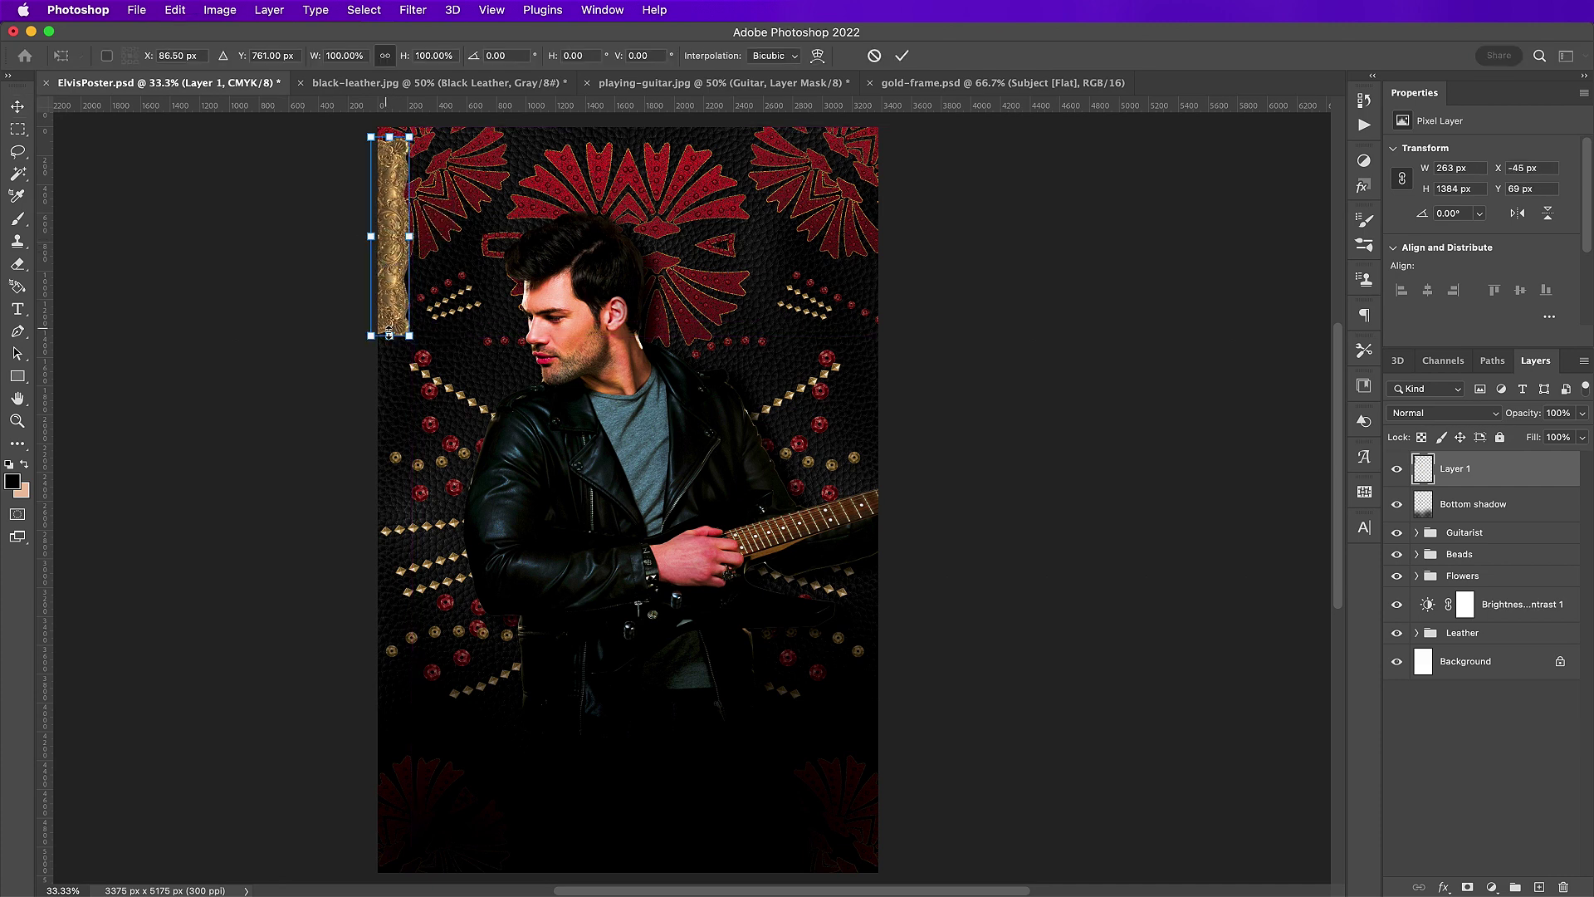
pyautogui.moveTo(390, 337); pyautogui.dragTo(403, 520)
pyautogui.press('Return')
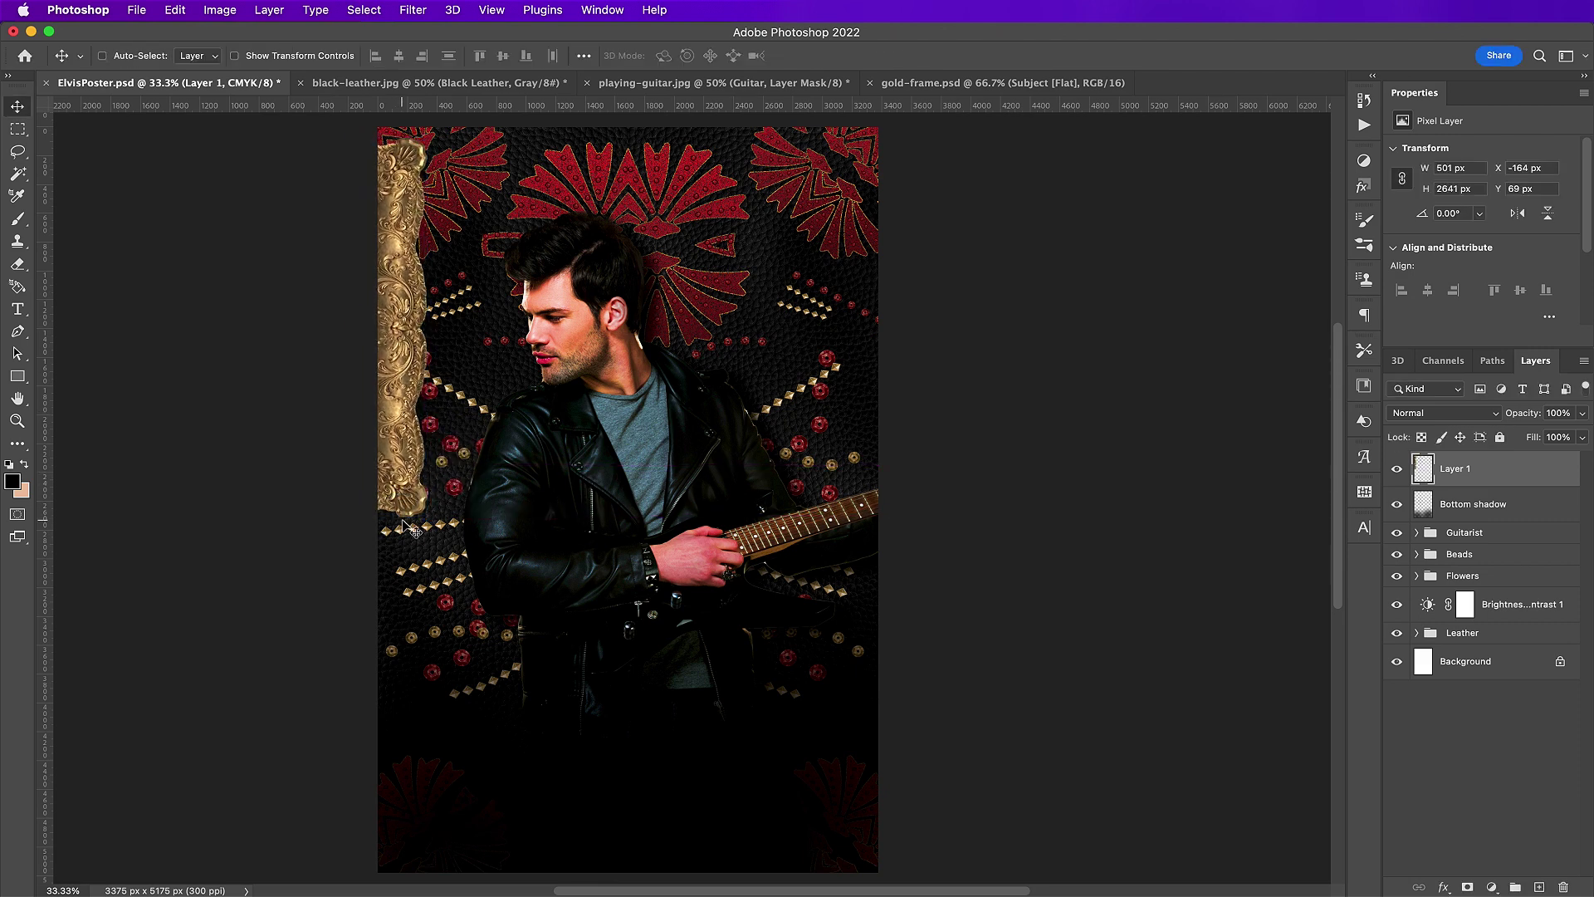
# - Duplicate the gold strip and move the copy straight down to about Y 2458 px, extending the border along the left edge
pyautogui.hscroll(-2, 498, 571)
pyautogui.scroll(-1, 498, 571)
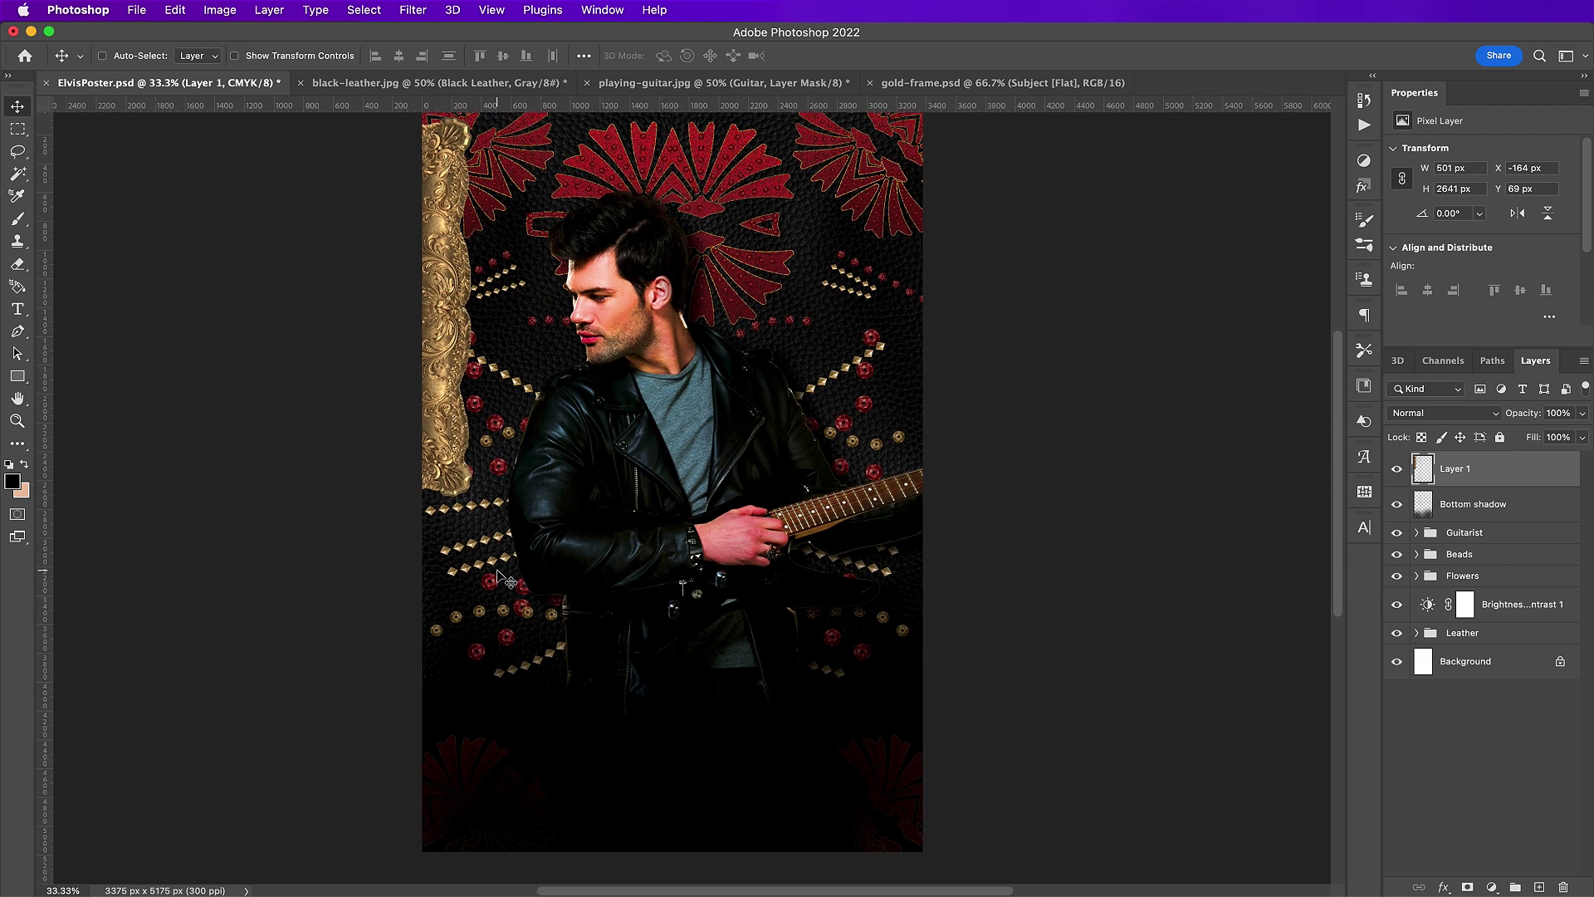
pyautogui.press('super+j')
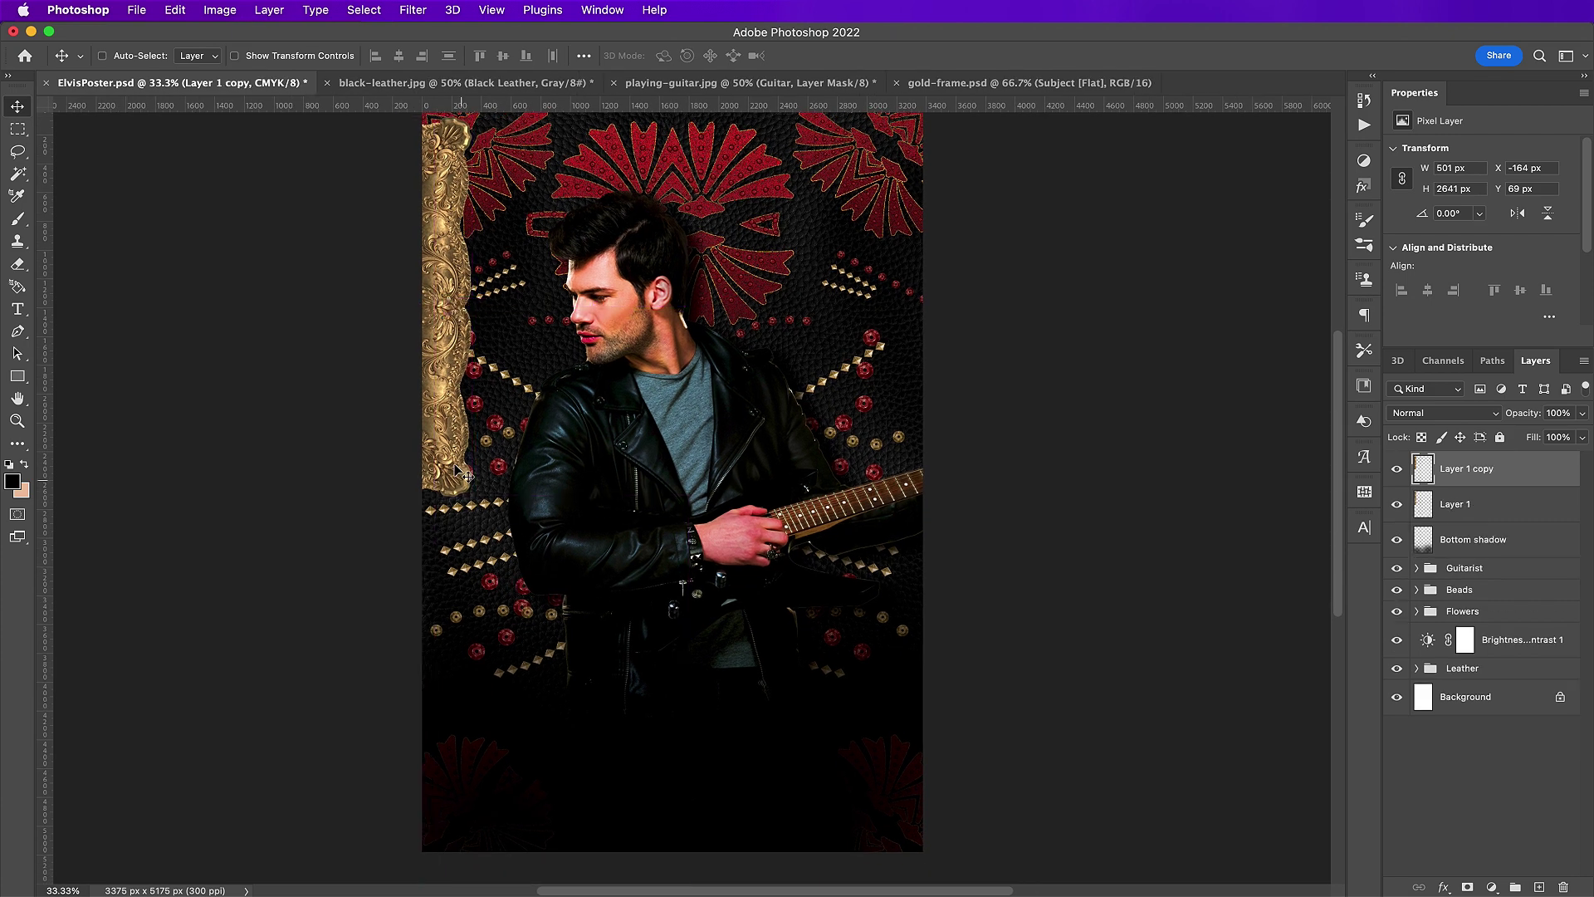
pyautogui.moveTo(451, 294); pyautogui.dragTo(479, 641)
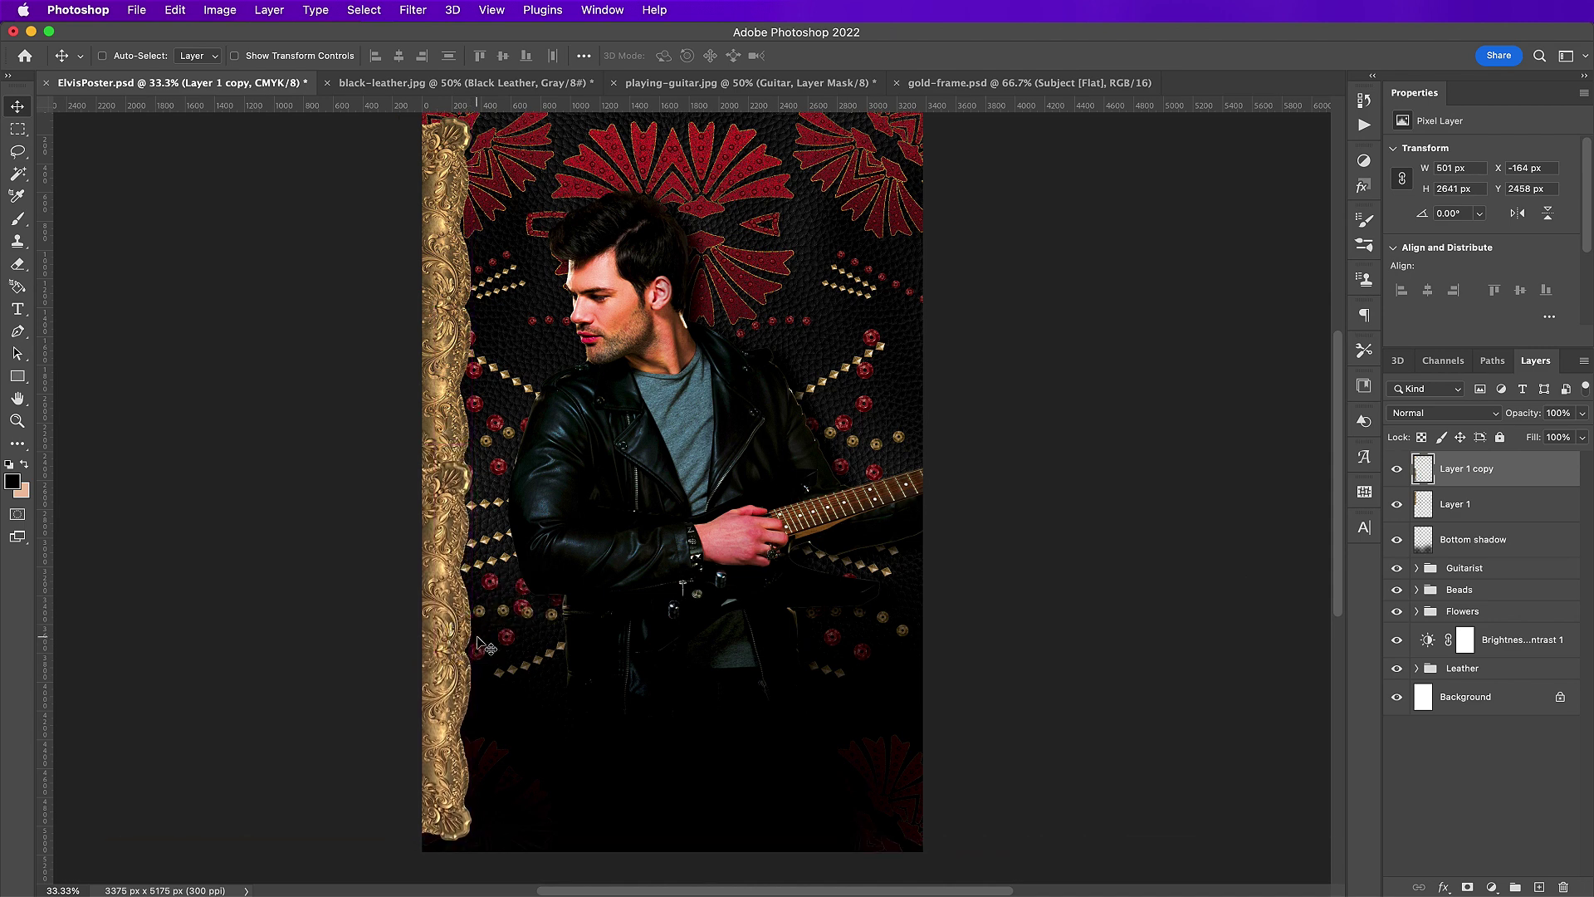
# - Duplicate the two gold strips along the left edge and flip the copies horizontally
pyautogui.keyDown('shift'); pyautogui.click(1515, 512); pyautogui.keyUp('shift')
pyautogui.press('super+j')
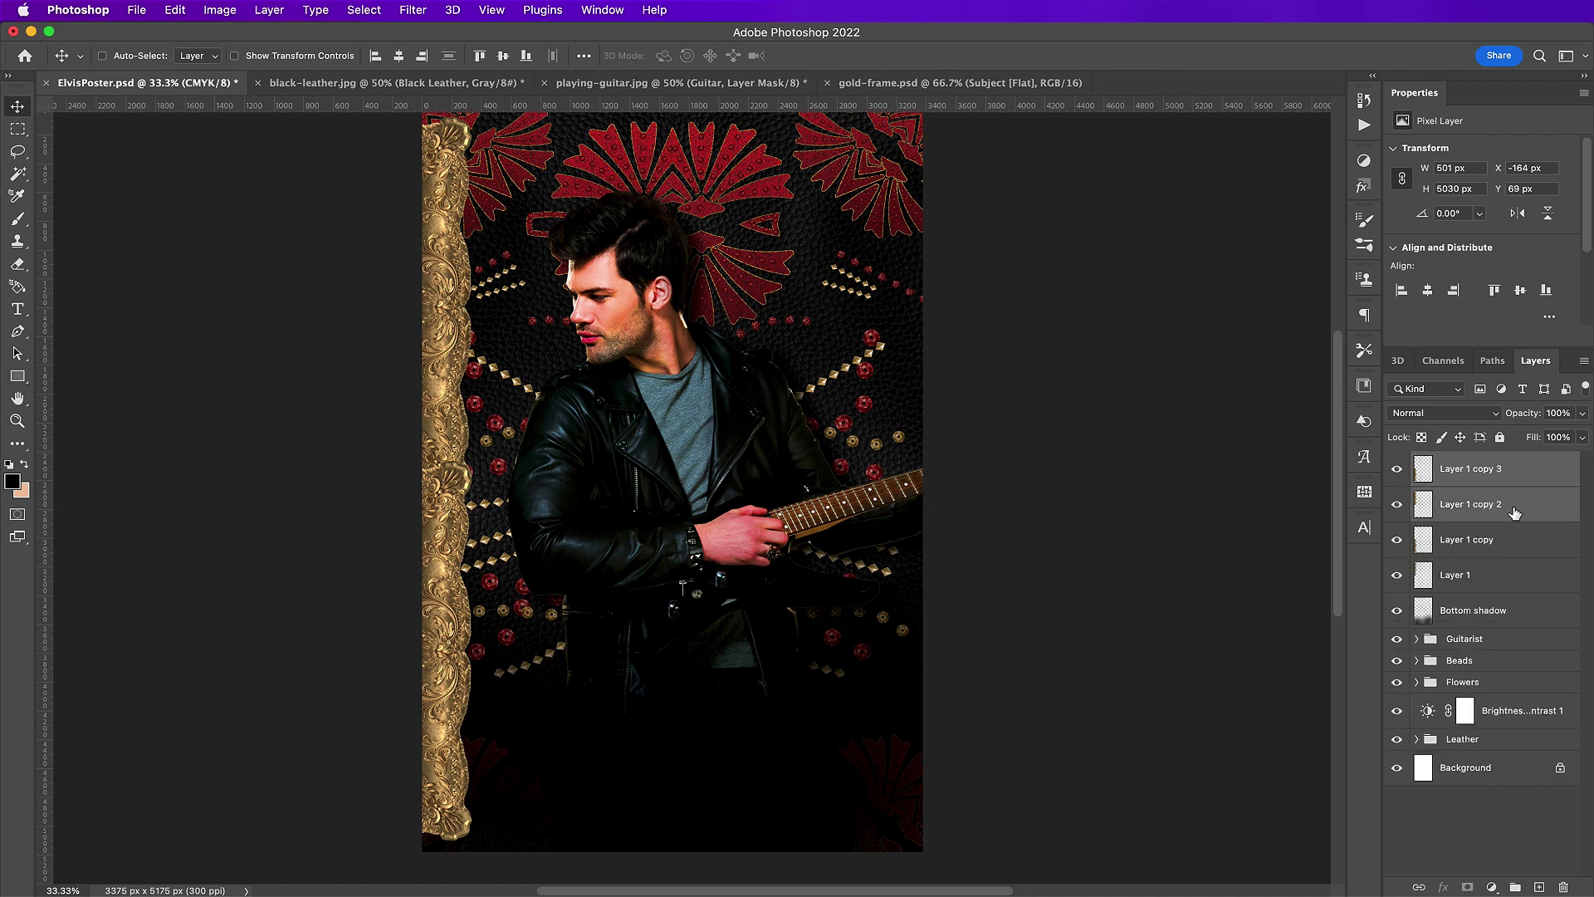
pyautogui.click(173, 10)
pyautogui.moveTo(320, 392)
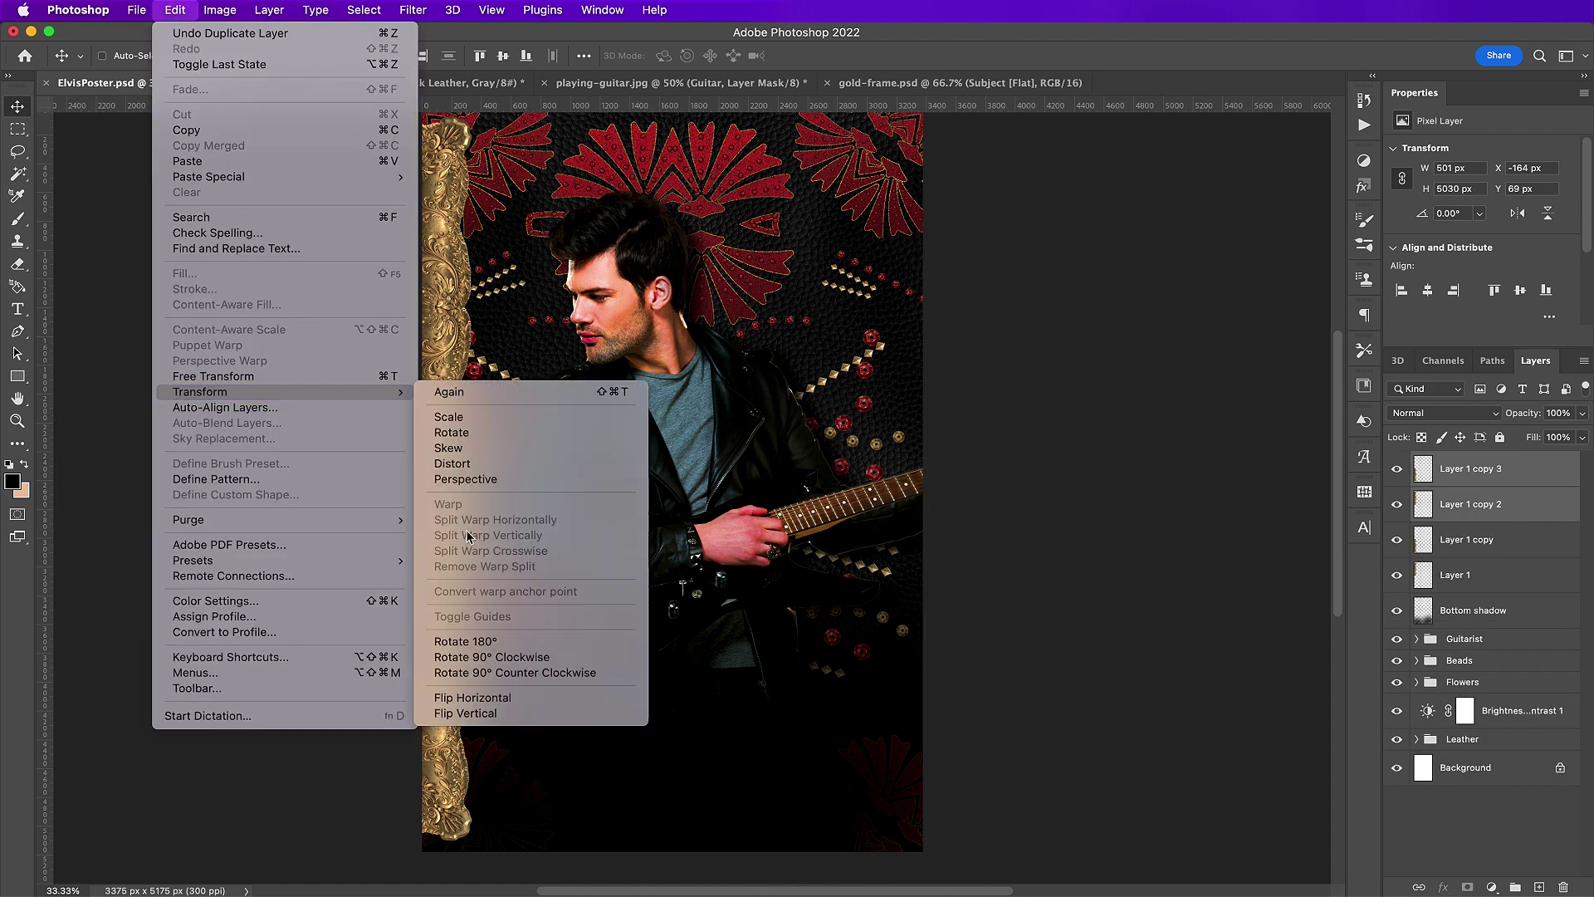
pyautogui.click(531, 699)
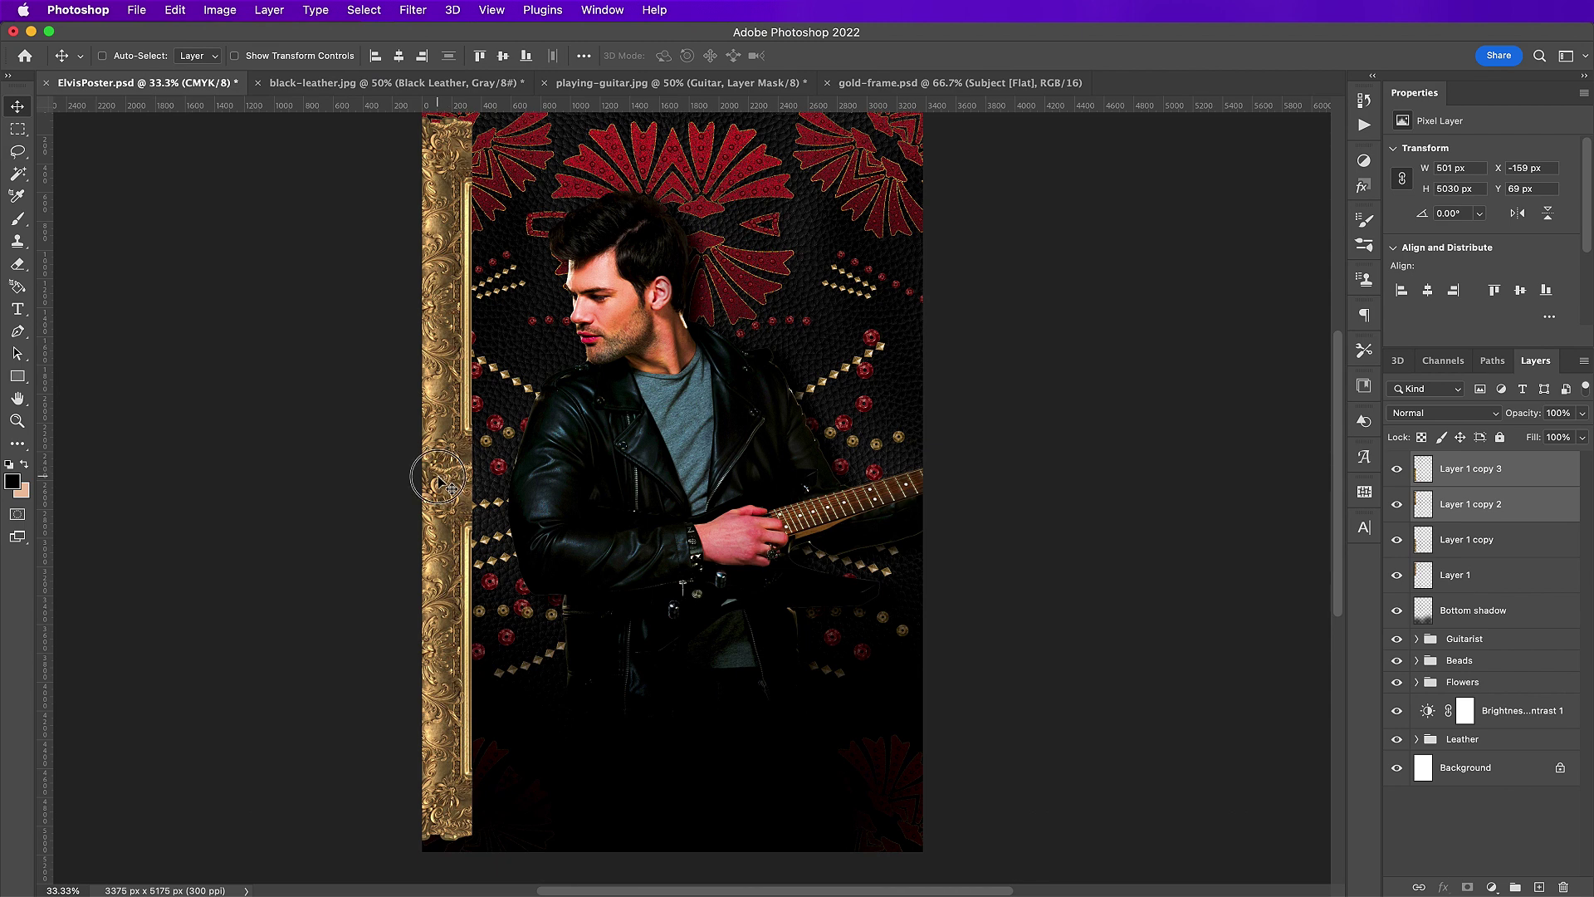
# - Move the flipped gold strips to the poster's right edge, at about X 3052 px, Y 69 px
pyautogui.moveTo(427, 475); pyautogui.dragTo(913, 586)
pyautogui.press('Right')
pyautogui.press('Right')
pyautogui.press('Right')
pyautogui.press('Right')
pyautogui.press('Right')
pyautogui.press('Right')
pyautogui.press('Right')
pyautogui.press('Right')
pyautogui.press('Right')
pyautogui.press('Right')
pyautogui.press('Right')
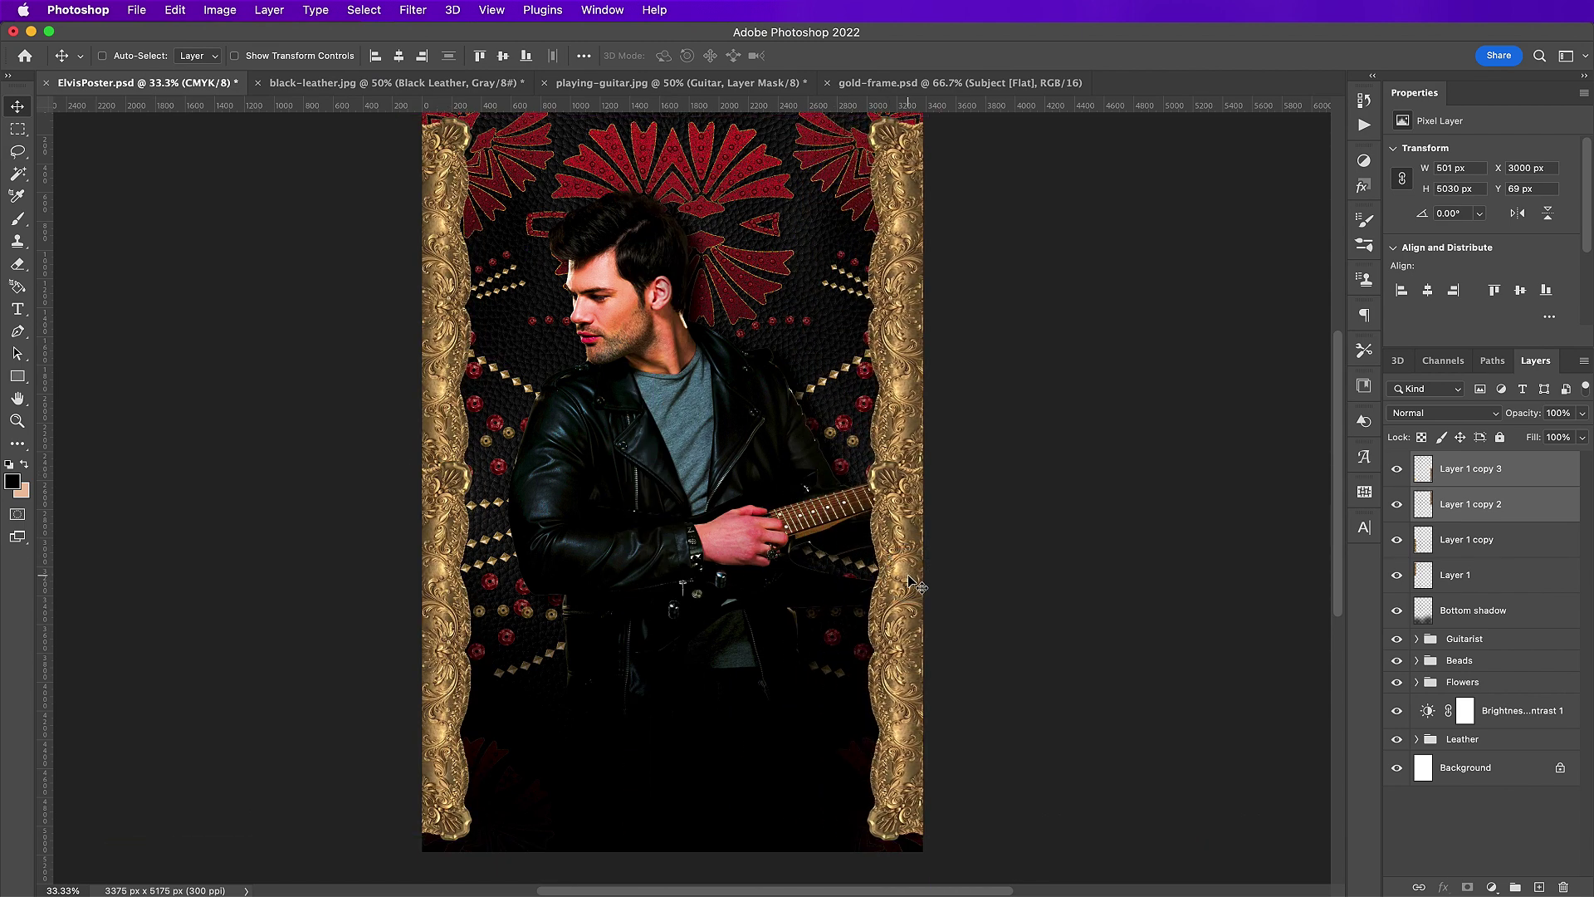
pyautogui.press('Right')
pyautogui.press('Right')
pyautogui.press('Right')
pyautogui.press('Right')
pyautogui.press('Right')
pyautogui.press('Right')
pyautogui.press('Right')
pyautogui.press('Right')
pyautogui.press('Right')
pyautogui.press('Right')
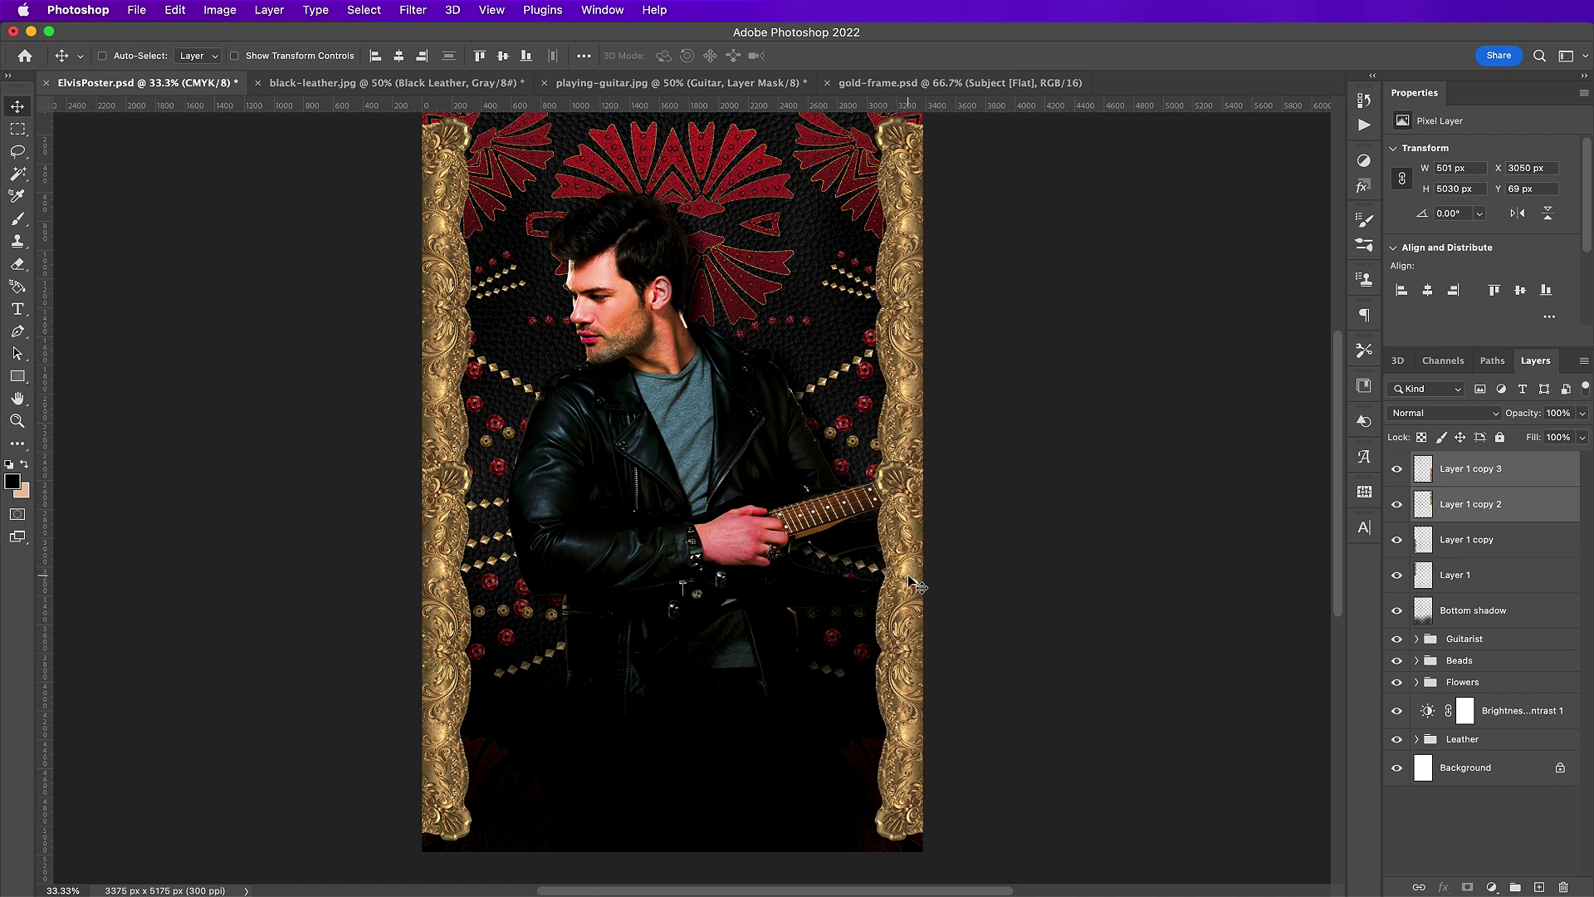
pyautogui.press('Right')
# - Place a copy of the right-edge gold strips, rotated -90°, across the poster's top edge at about X -827 px, Y -190 px
pyautogui.scroll(3, 1022, 587)
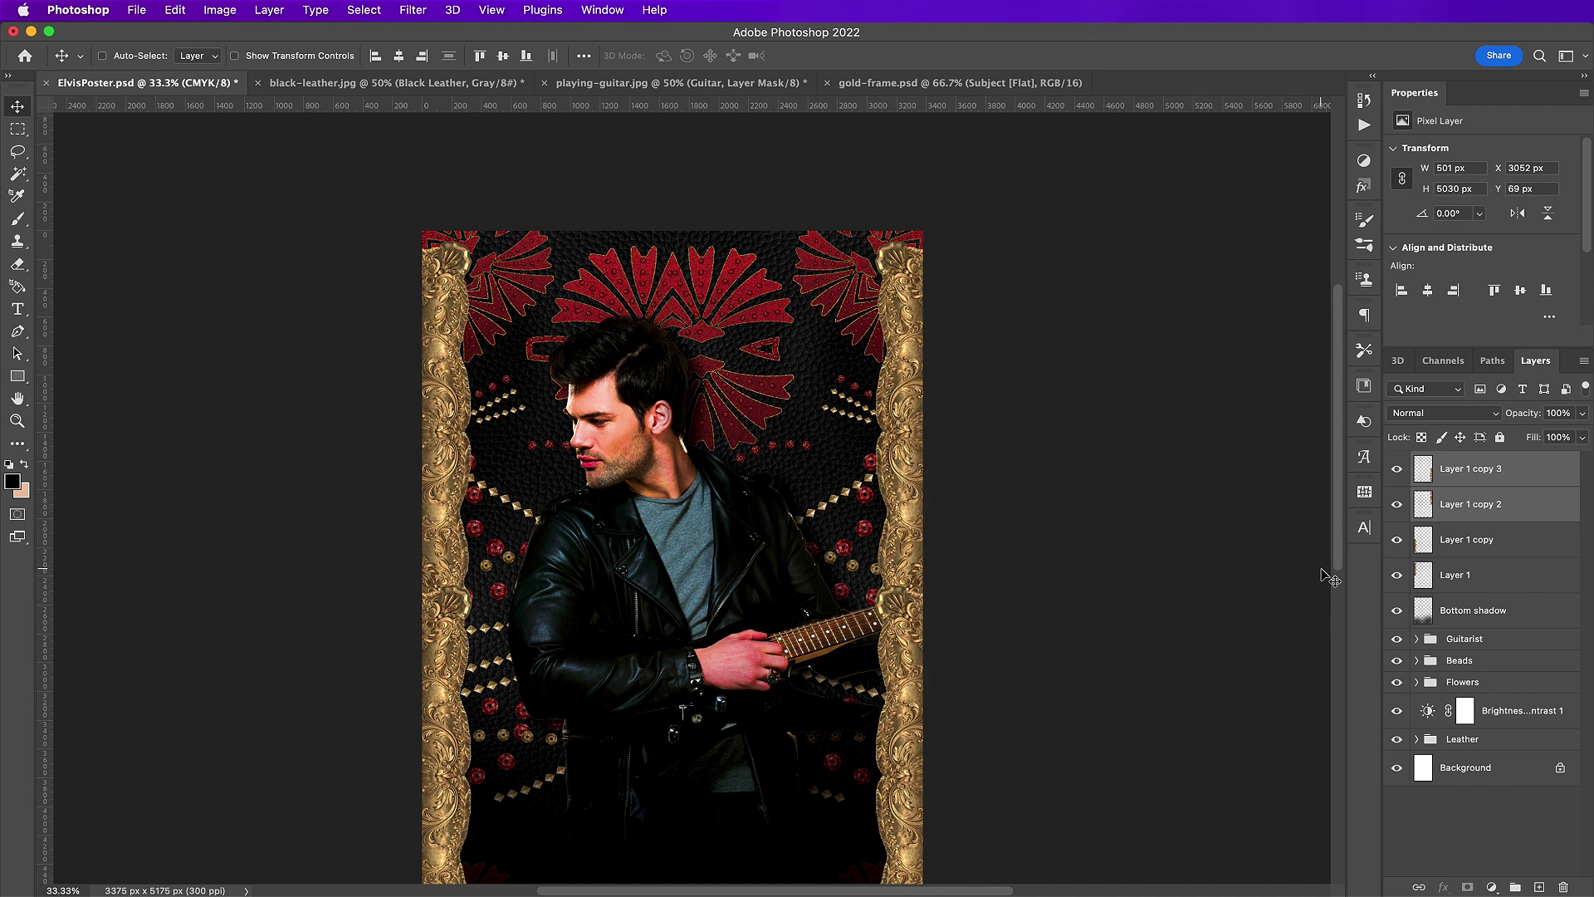
pyautogui.press('super+j')
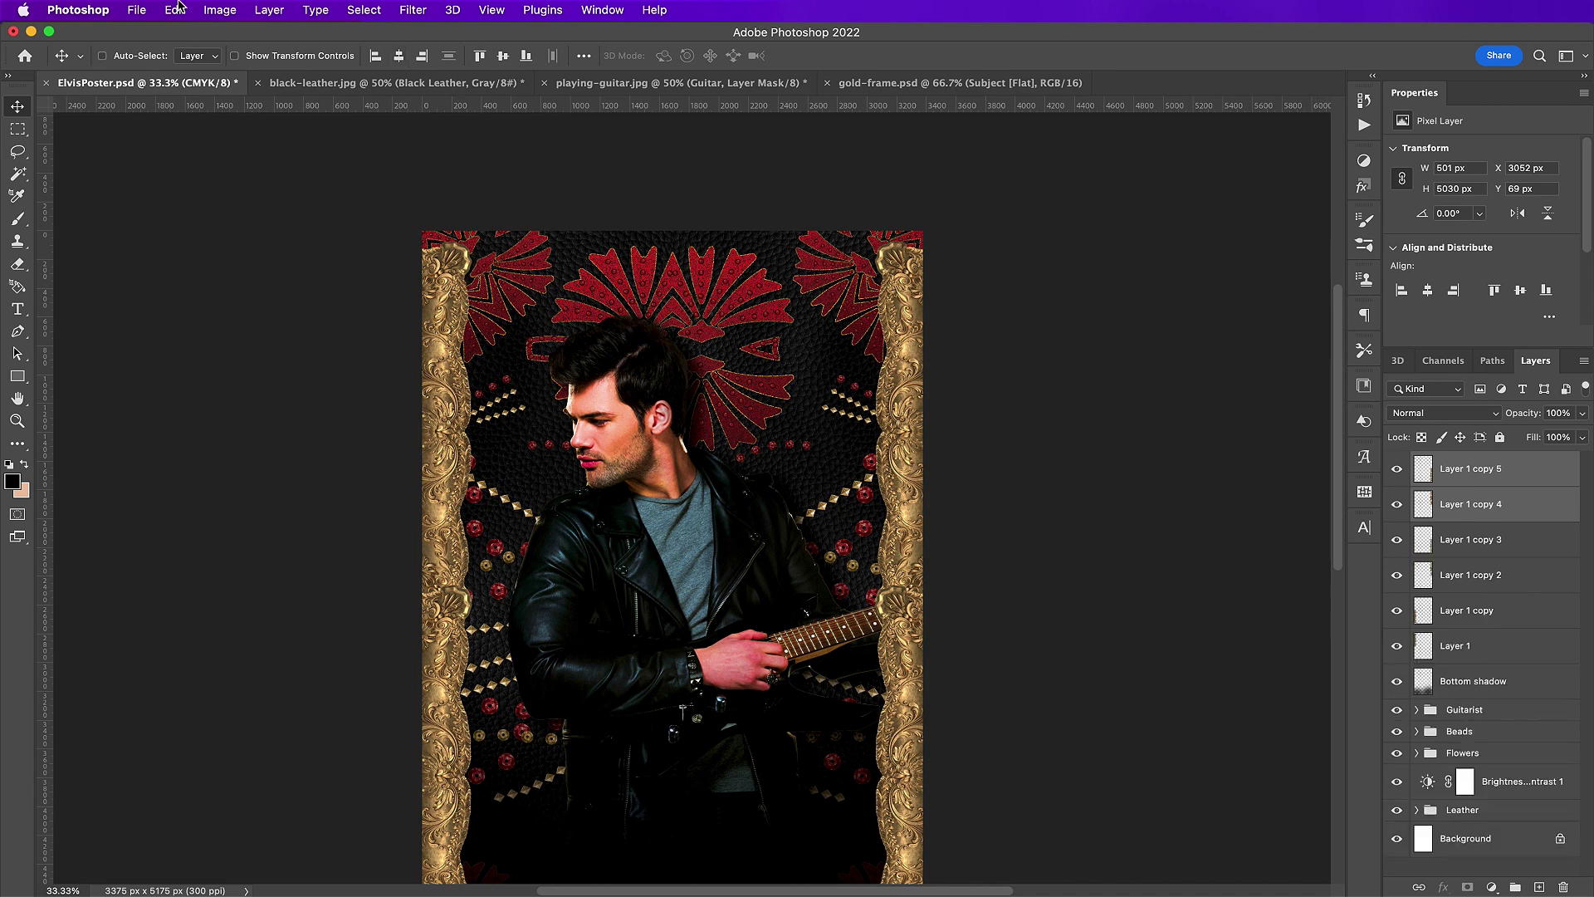
pyautogui.click(174, 10)
pyautogui.click(253, 375)
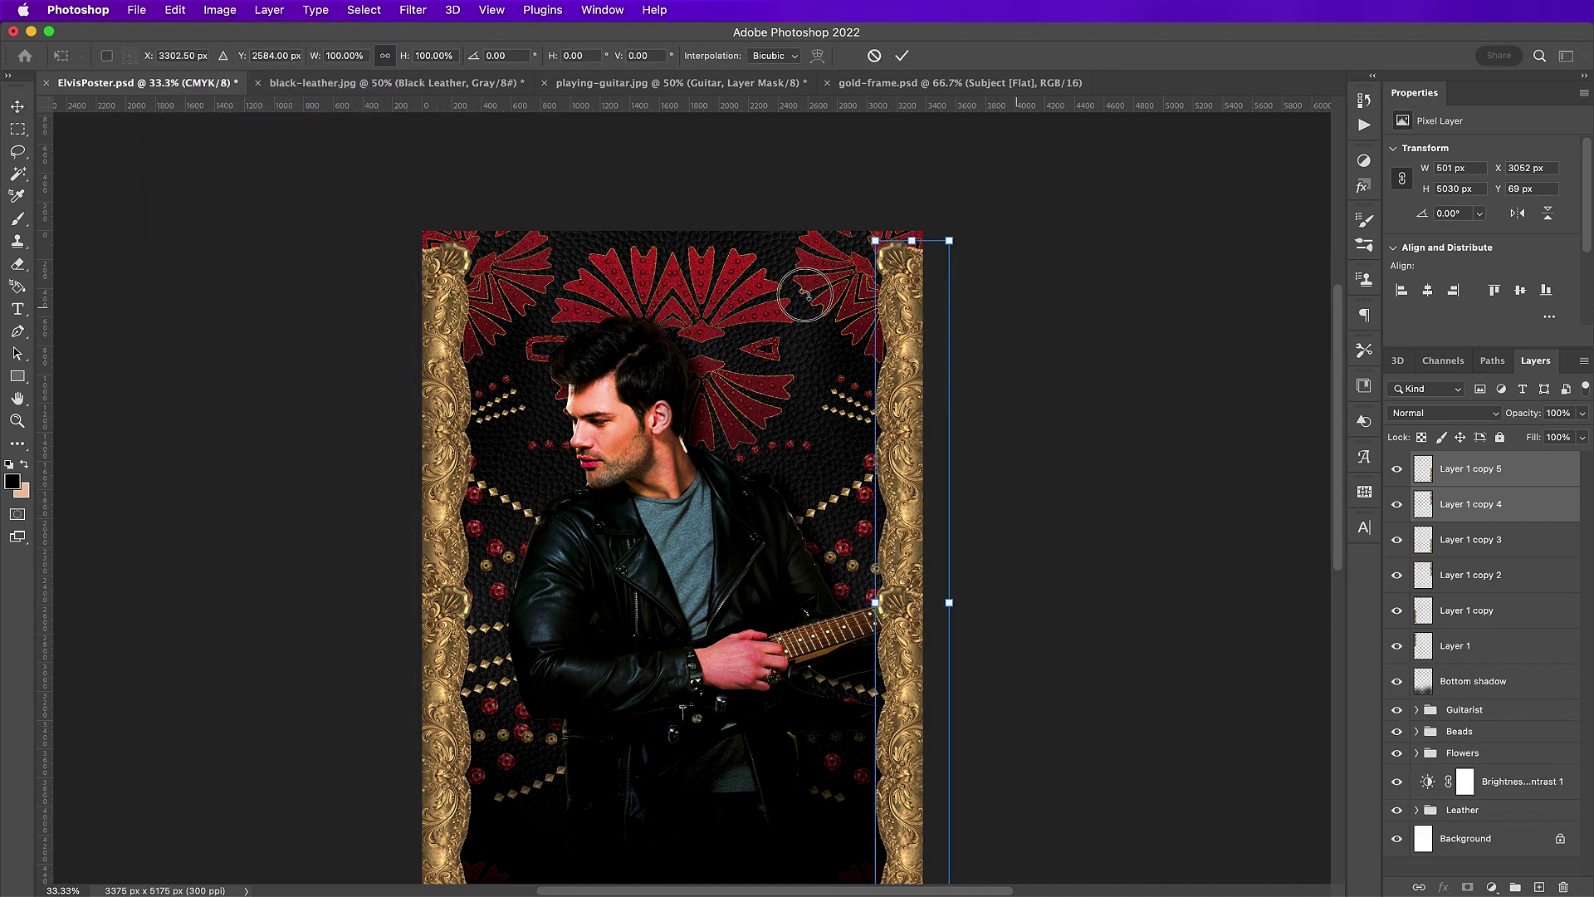
pyautogui.moveTo(811, 284); pyautogui.dragTo(527, 498)
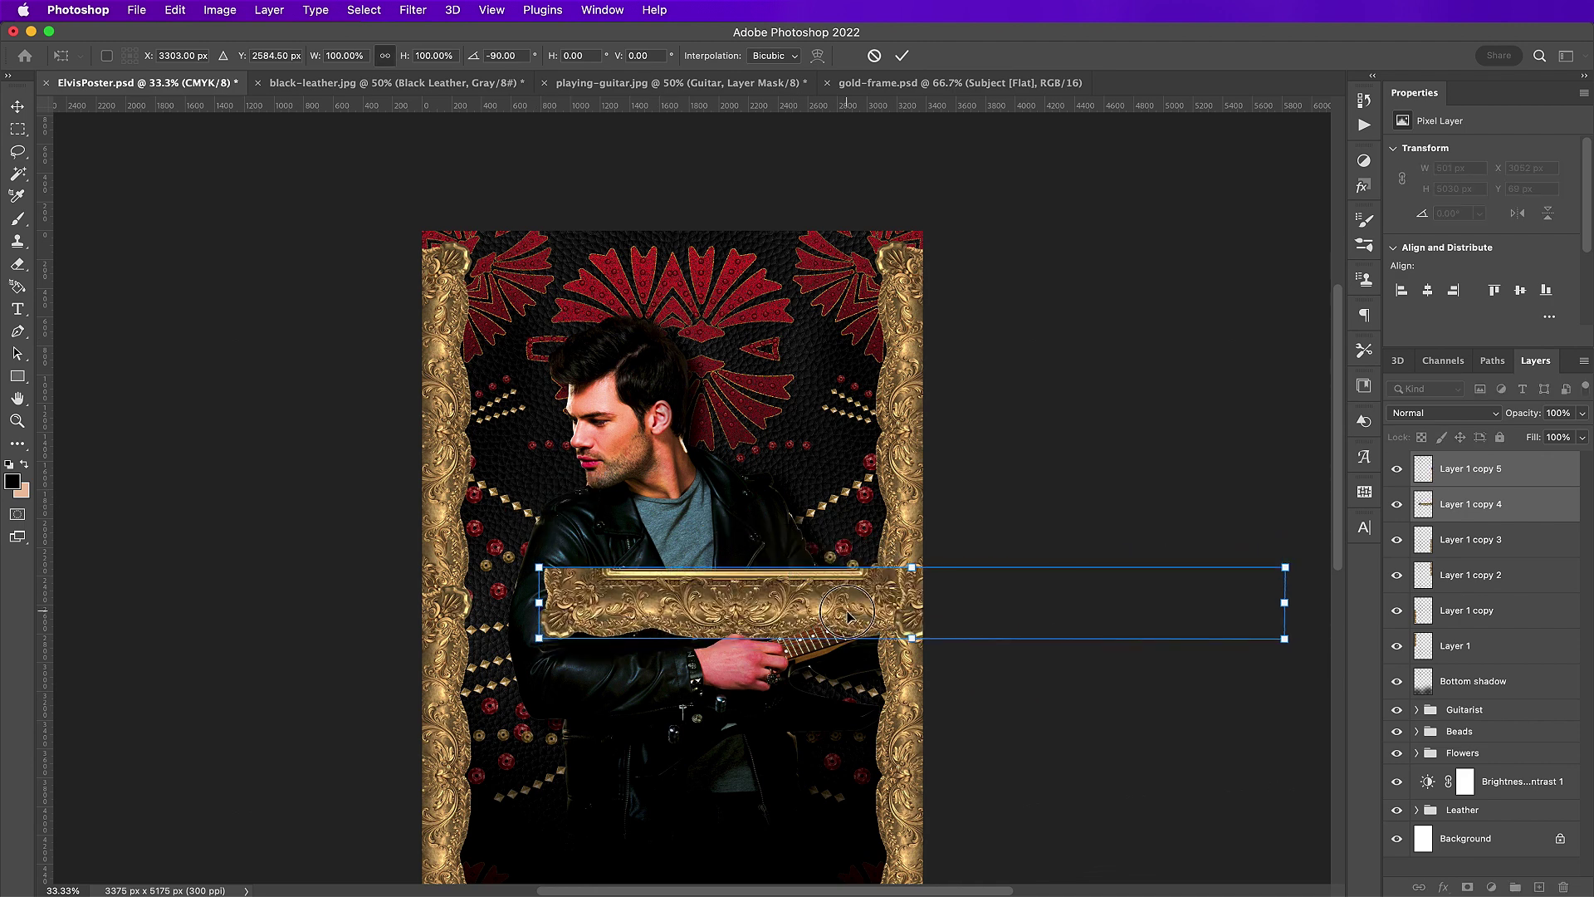
pyautogui.moveTo(843, 608); pyautogui.dragTo(615, 257)
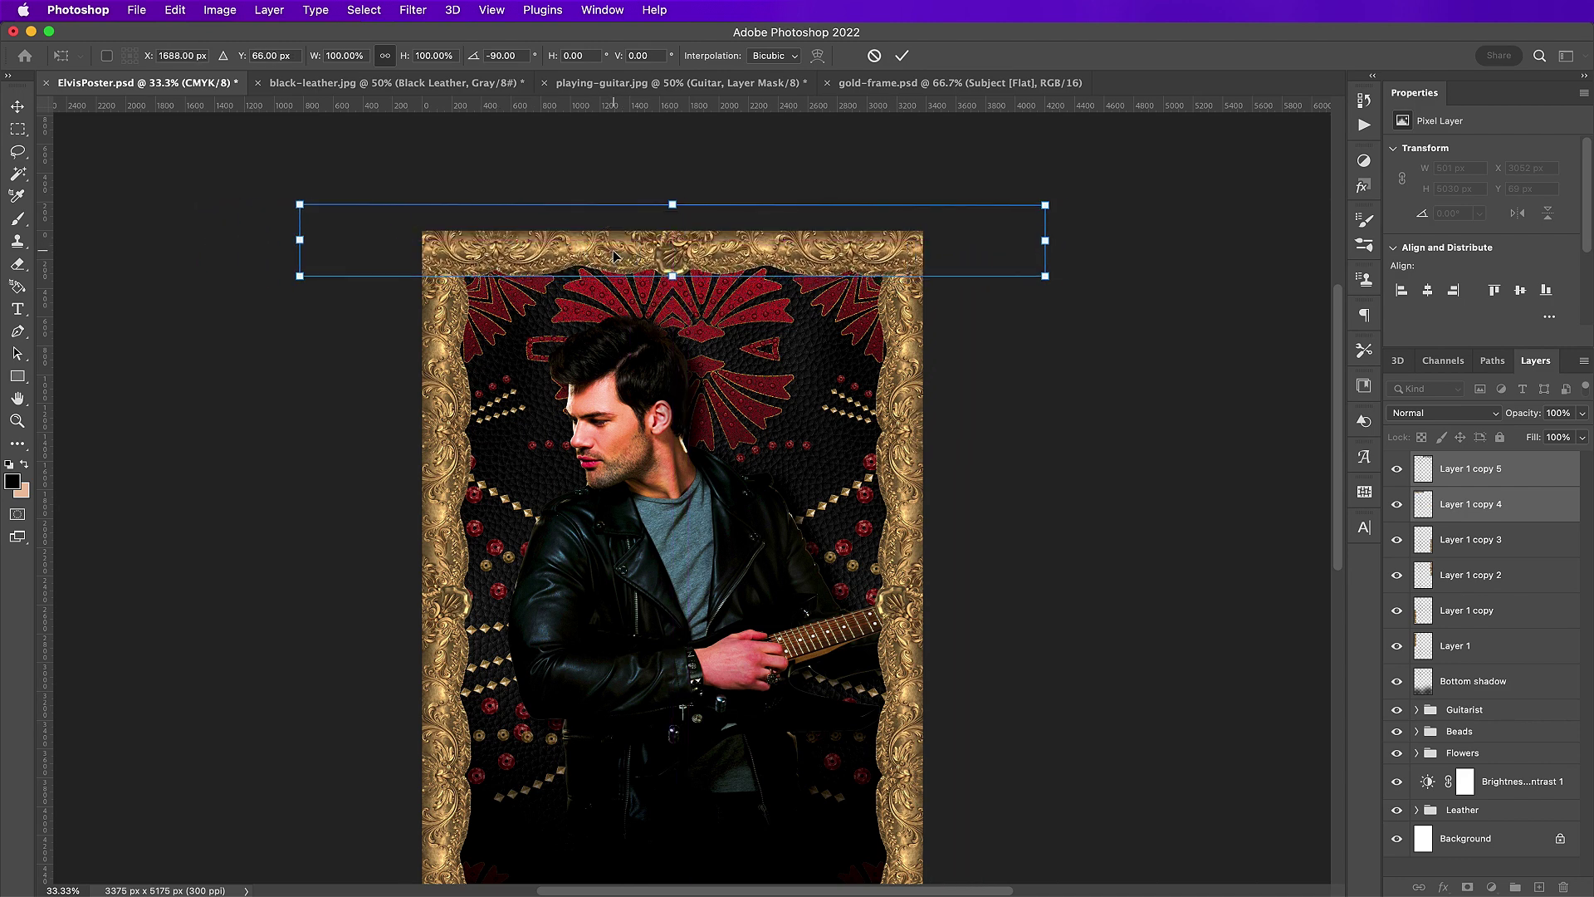
pyautogui.press('Return')
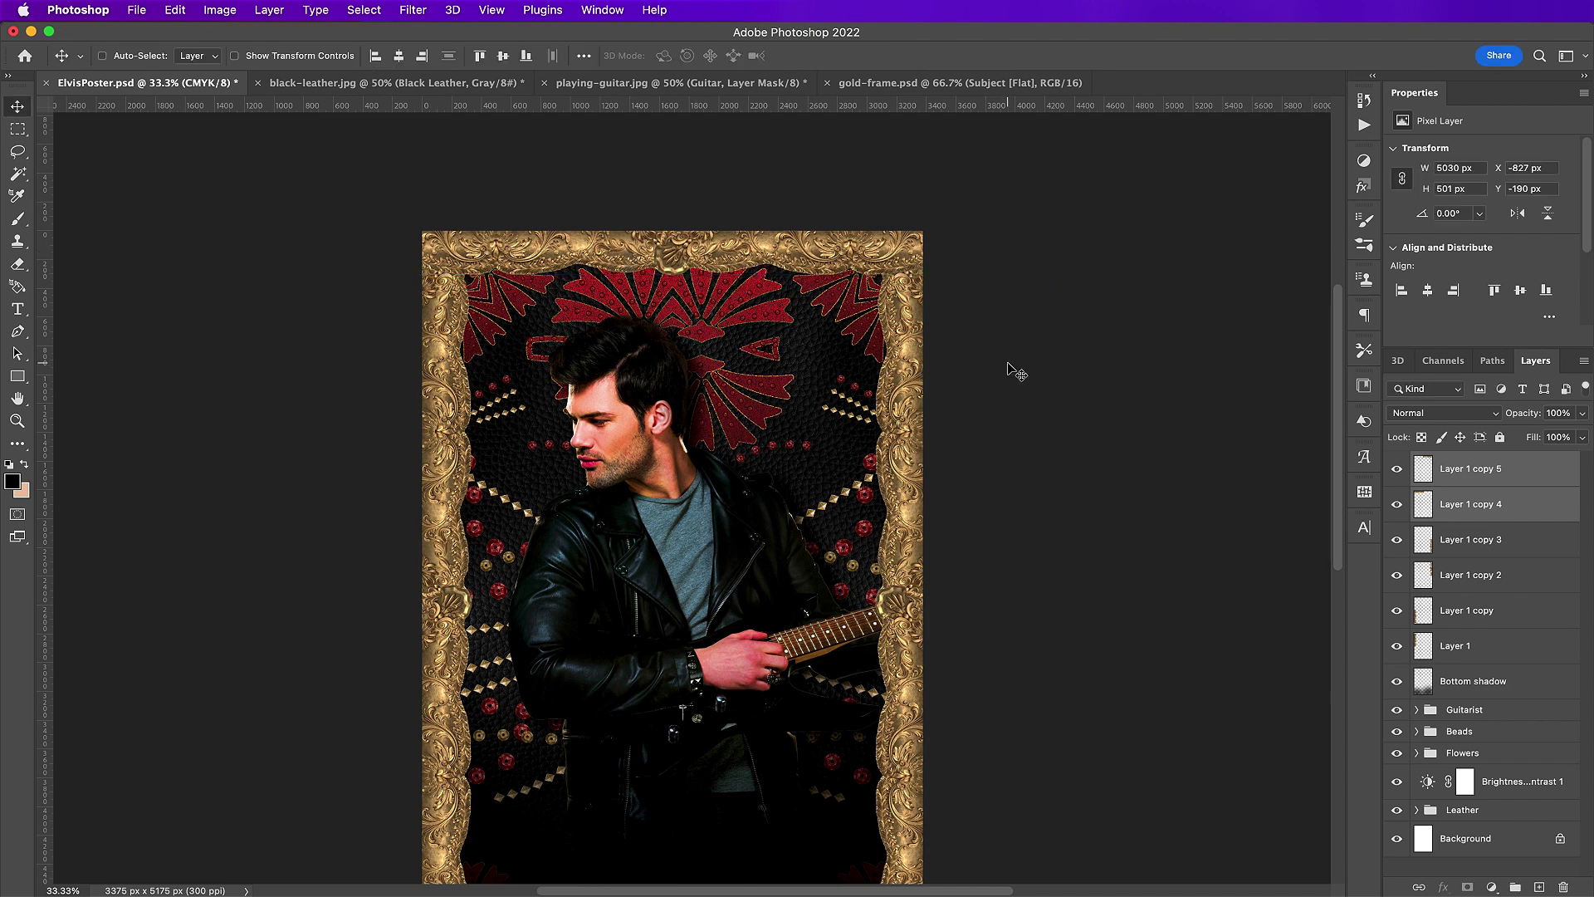
# - Duplicate the gold strips along the top edge and flip the copies vertically
pyautogui.press('super+j')
pyautogui.click(175, 10)
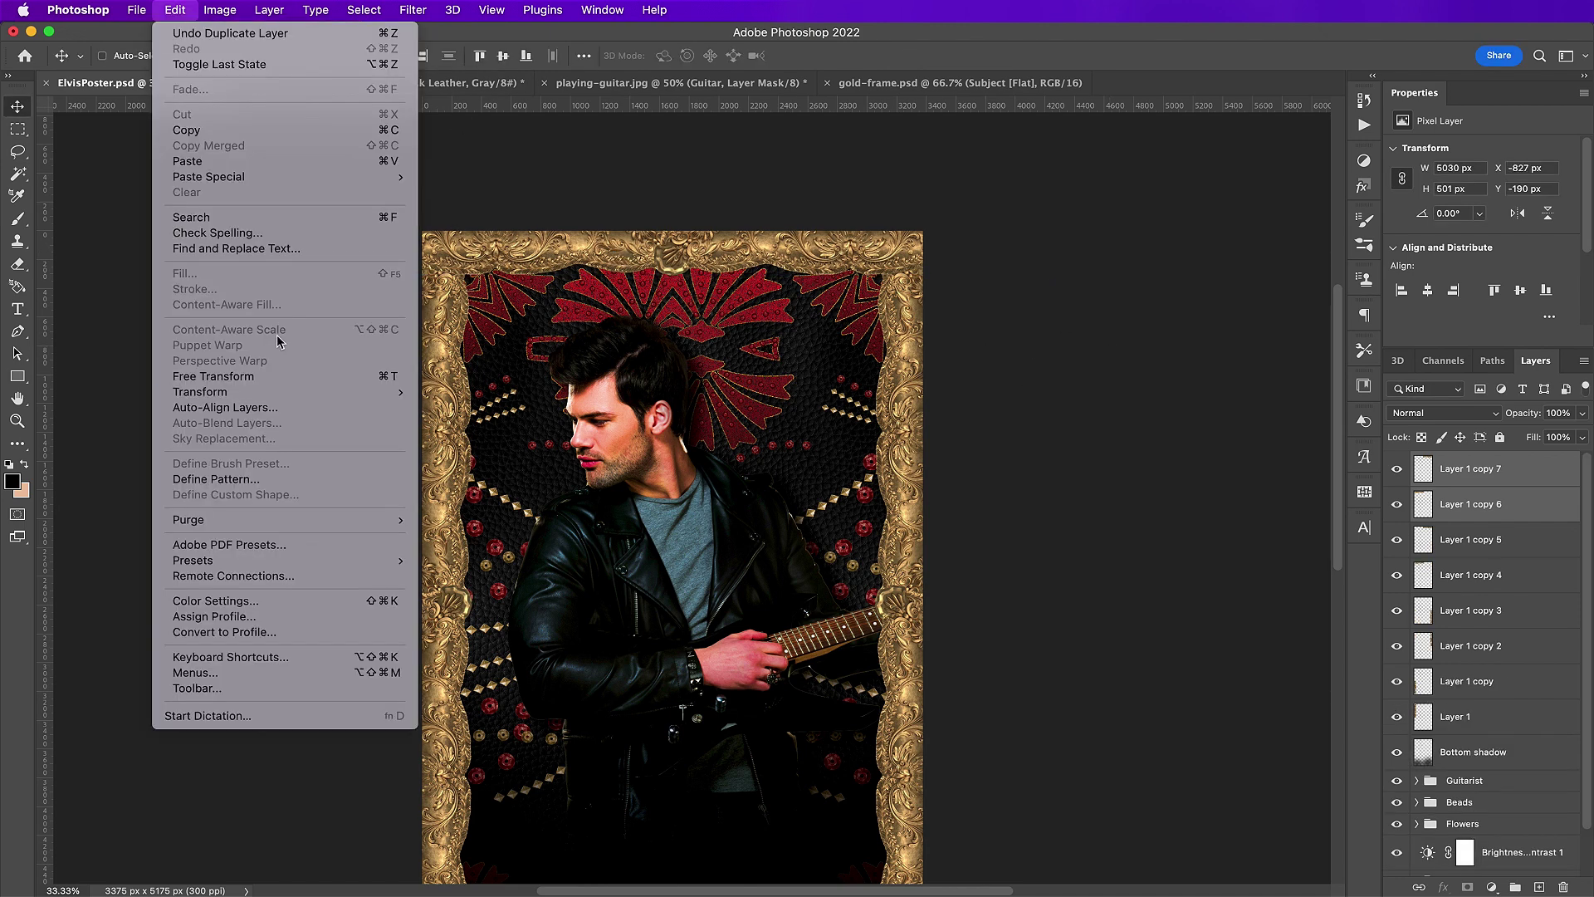
pyautogui.moveTo(287, 398)
pyautogui.click(465, 712)
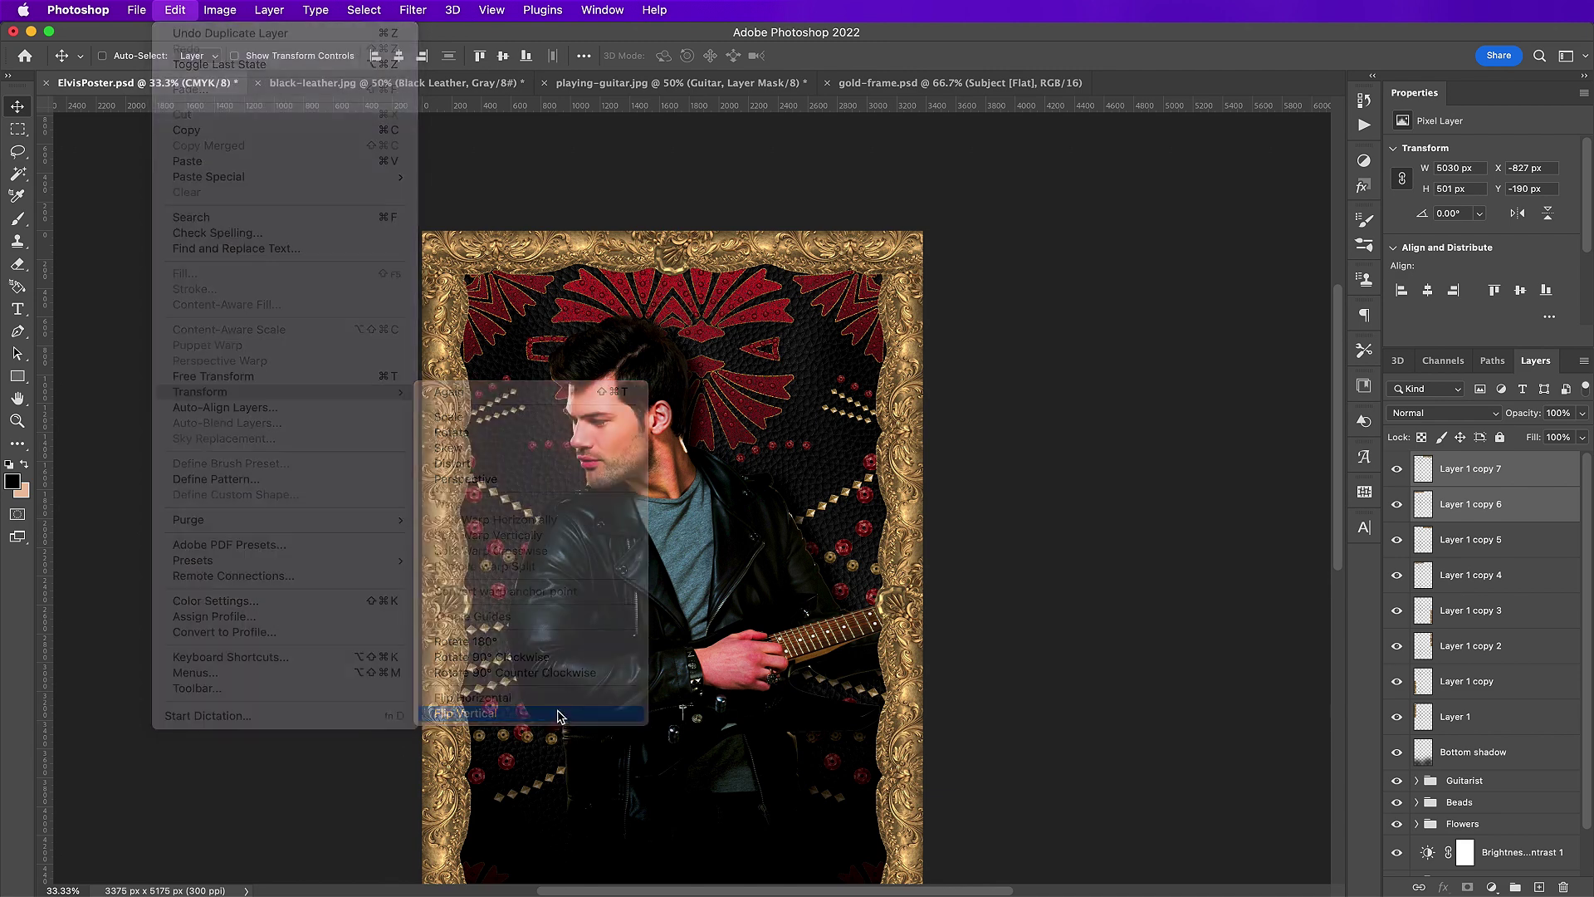
# - Move the vertically flipped gold strips straight down to the poster's bottom edge, at about Y 4849 px
pyautogui.moveTo(755, 821); pyautogui.dragTo(755, 829)
pyautogui.scroll(-5, 755, 829)
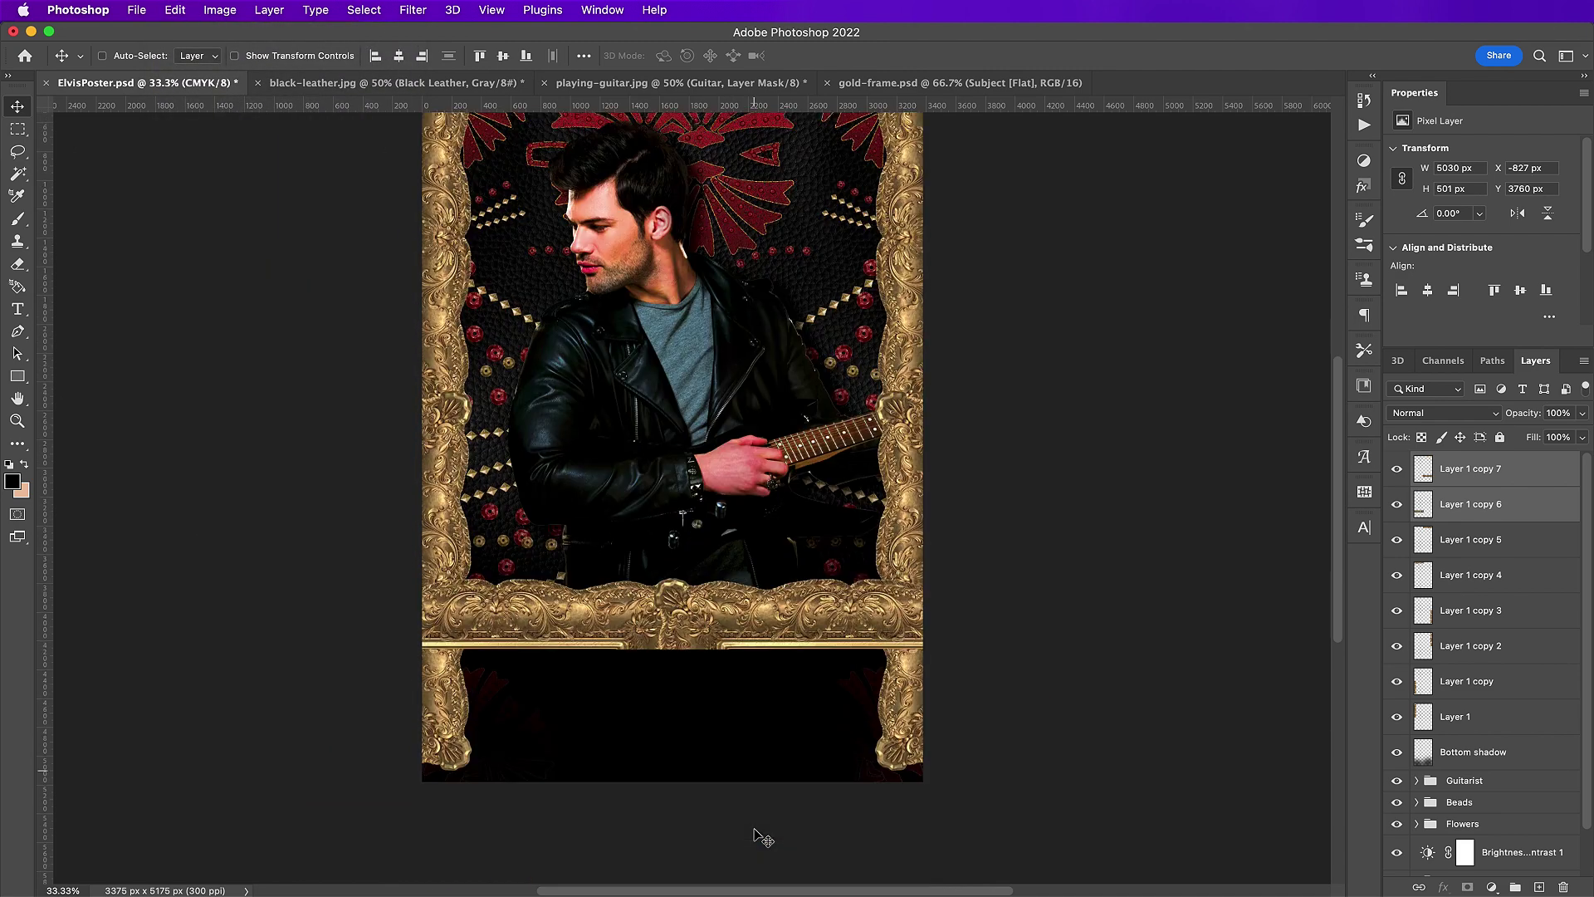
pyautogui.rightClick(755, 828)
pyautogui.click(714, 522)
pyautogui.moveTo(714, 521); pyautogui.dragTo(738, 682)
pyautogui.scroll(3, 738, 682)
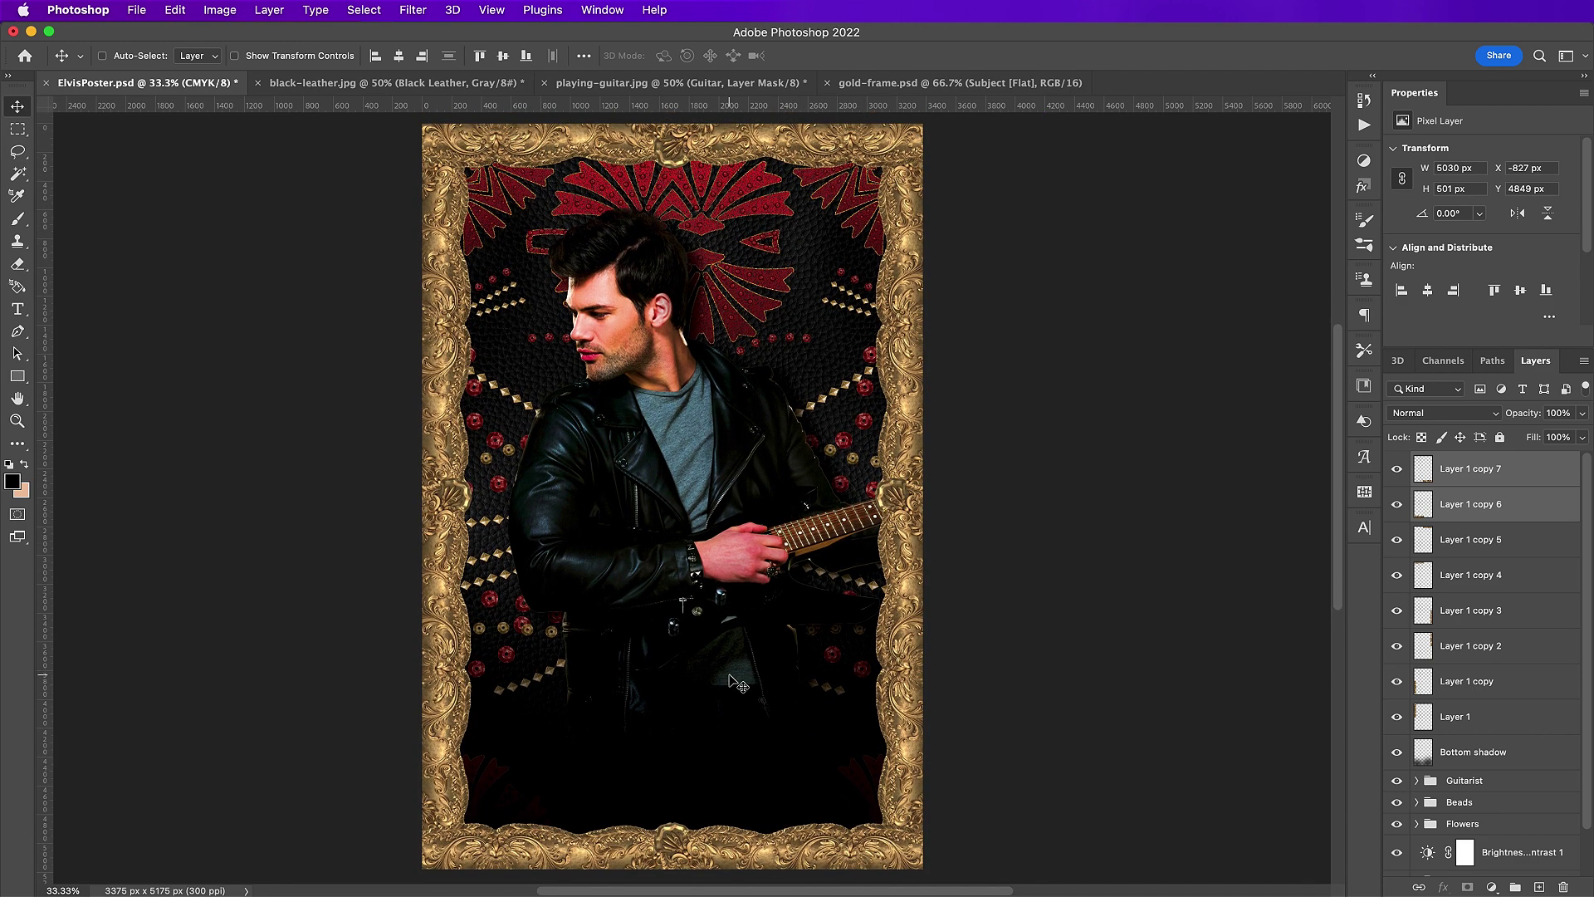
# - Group all eight gold strip layers and name the group Gold Frames
pyautogui.click(1494, 722)
pyautogui.keyDown('shift'); pyautogui.click(1502, 479); pyautogui.keyUp('shift')
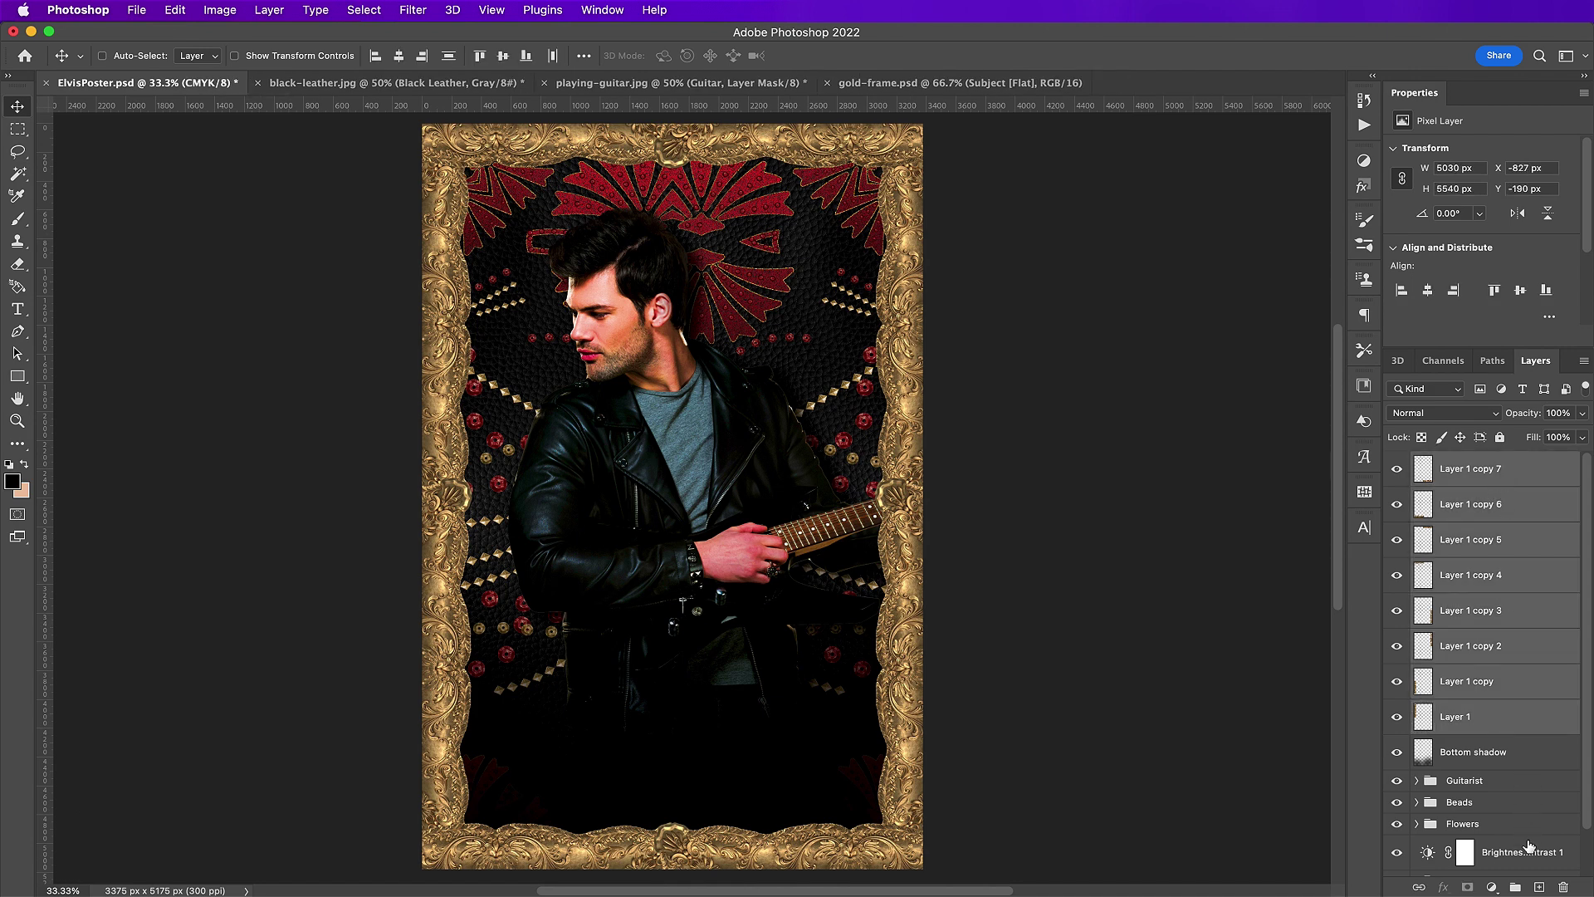
pyautogui.click(1514, 888)
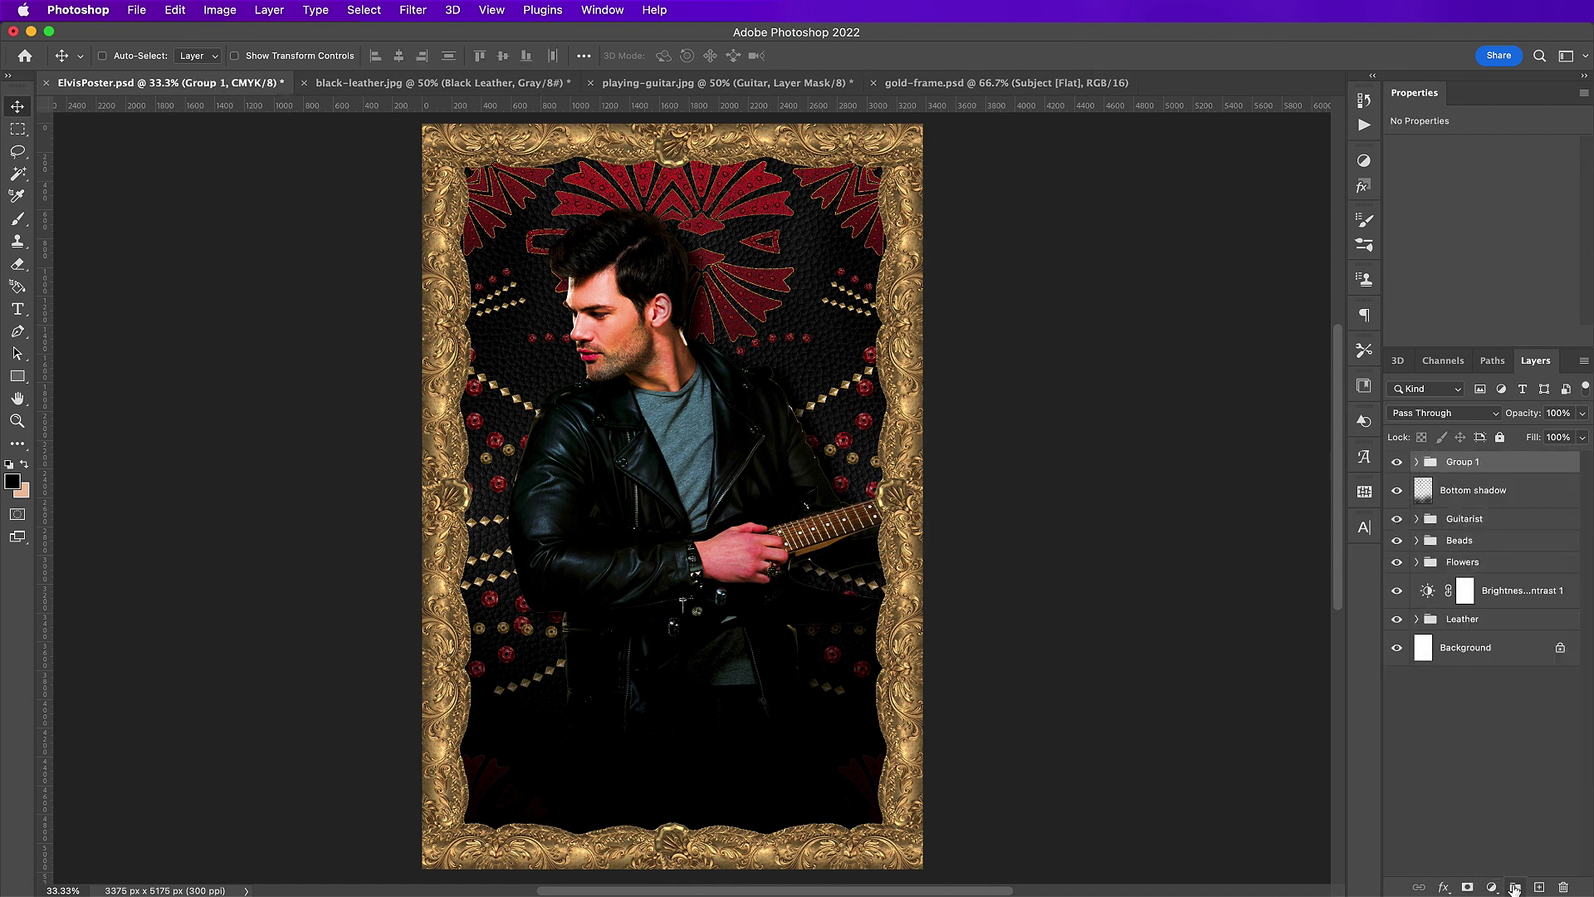
pyautogui.doubleClick(1460, 463)
pyautogui.write('Gold Frames')
pyautogui.press('Return')
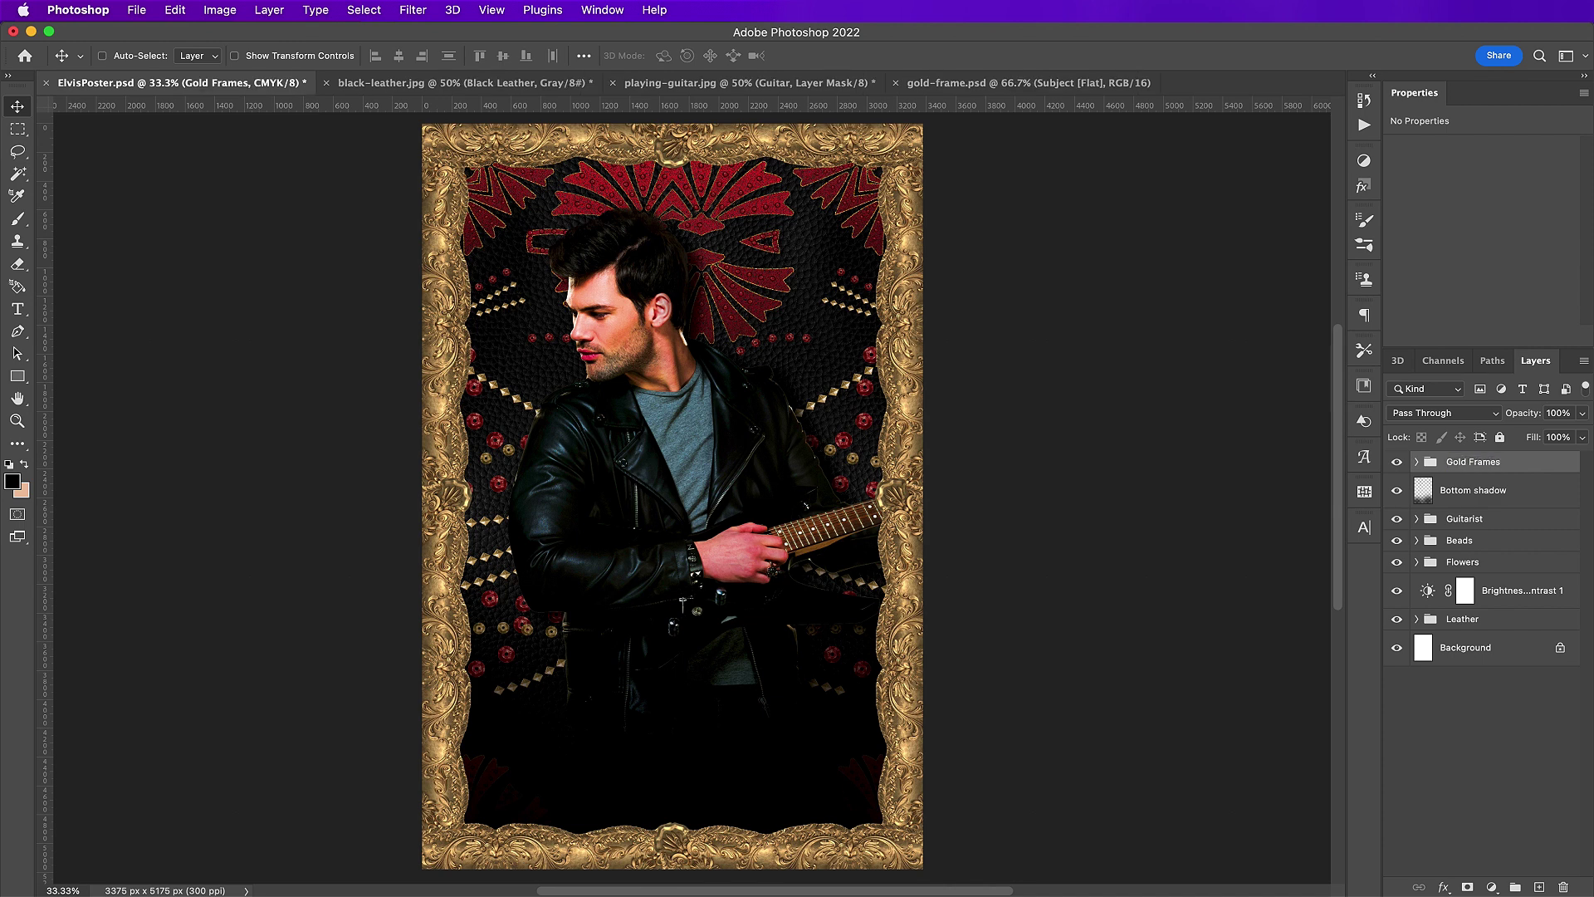
# - Add a Gradient Overlay effect with the Vivid Light blend mode to the Gold Frames group
pyautogui.doubleClick(1525, 462)
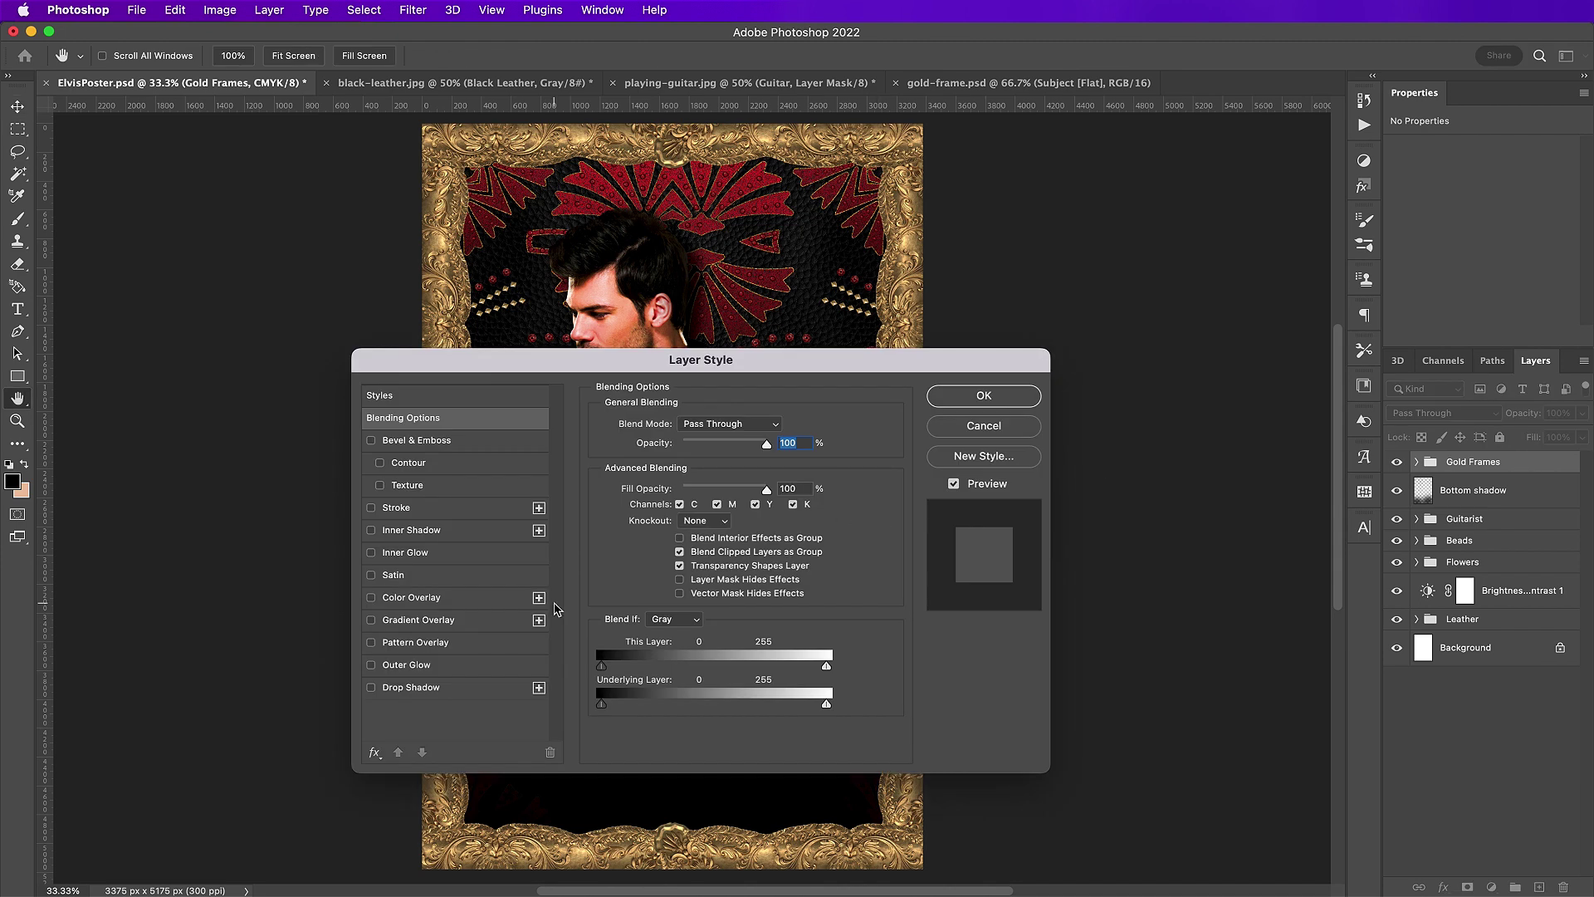
pyautogui.click(476, 625)
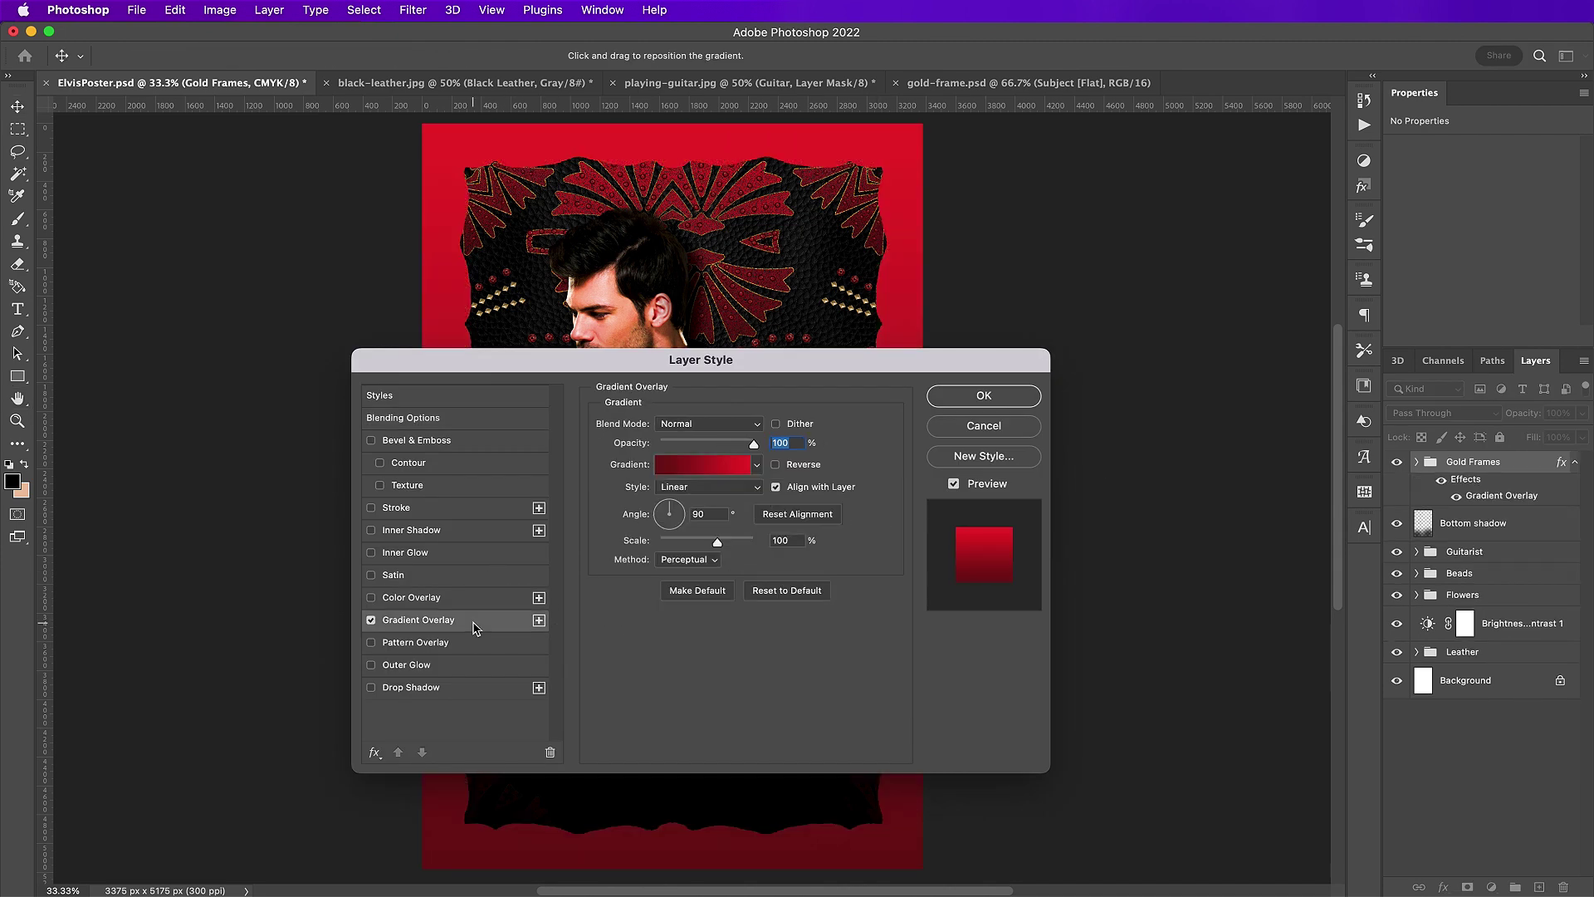
pyautogui.click(681, 425)
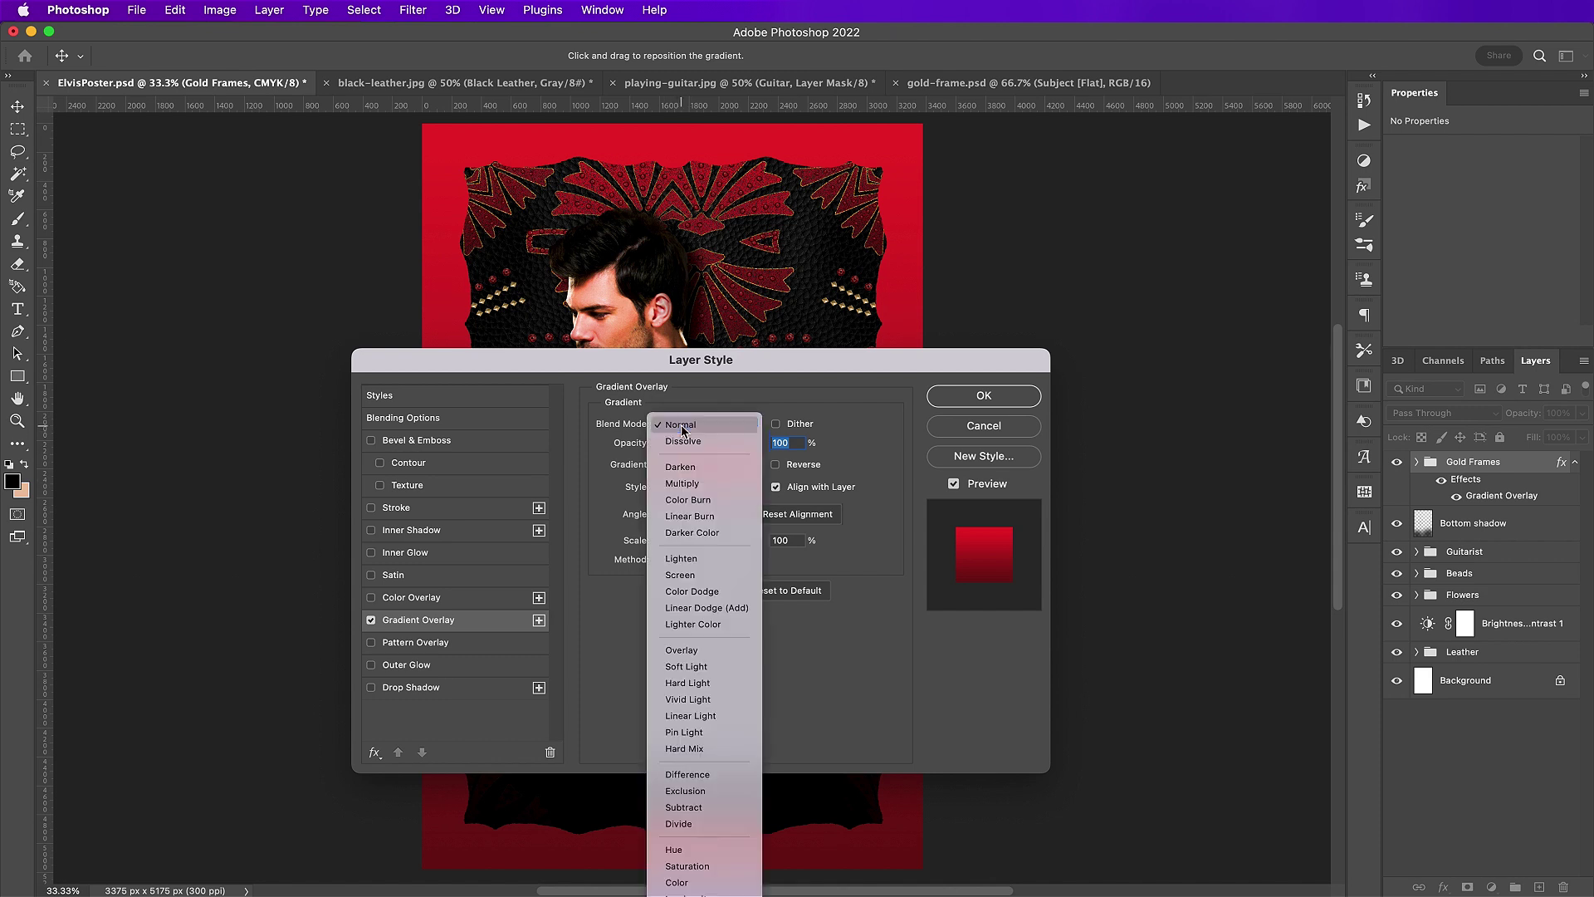
pyautogui.click(692, 700)
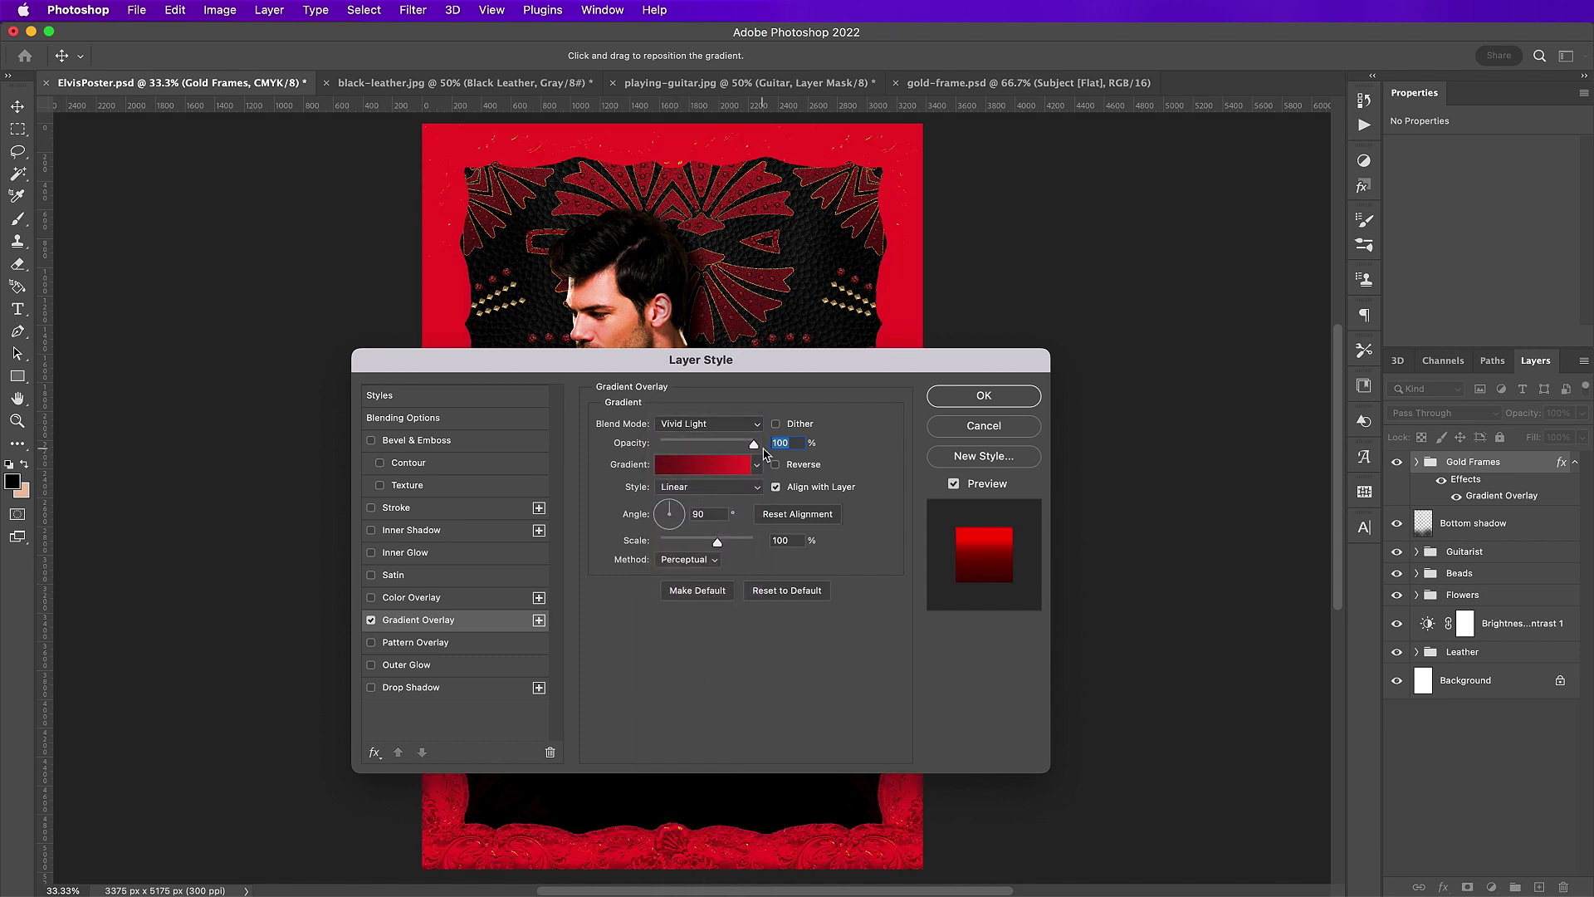
# - Set the overlay gradient's starting color stop to black (000000)
pyautogui.click(719, 475)
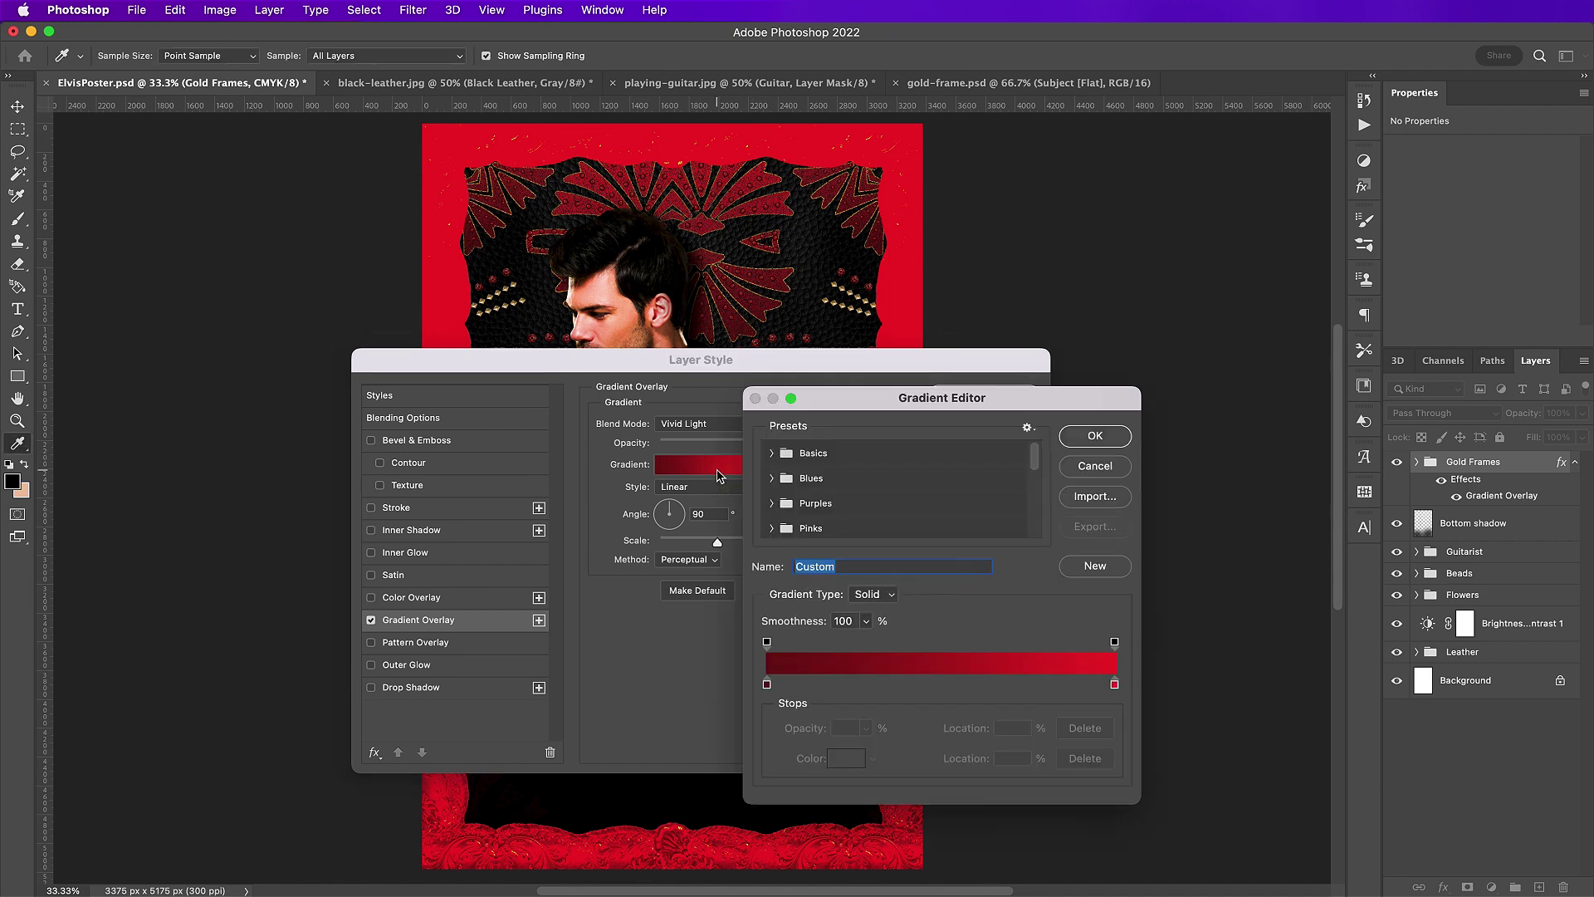
pyautogui.click(767, 684)
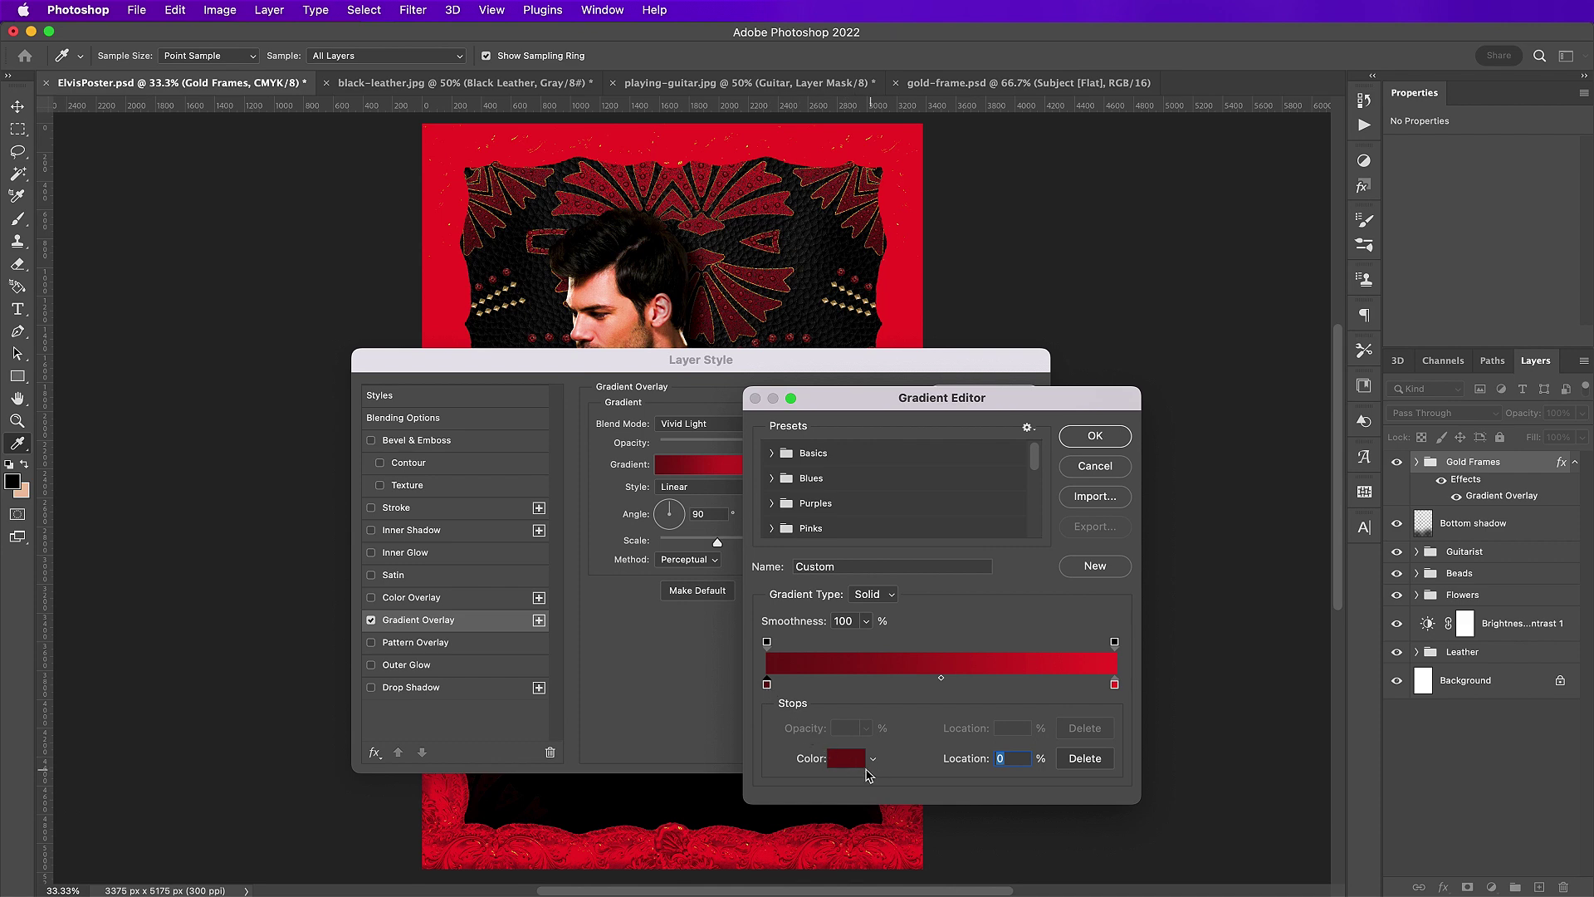
pyautogui.click(852, 758)
pyautogui.click(952, 633)
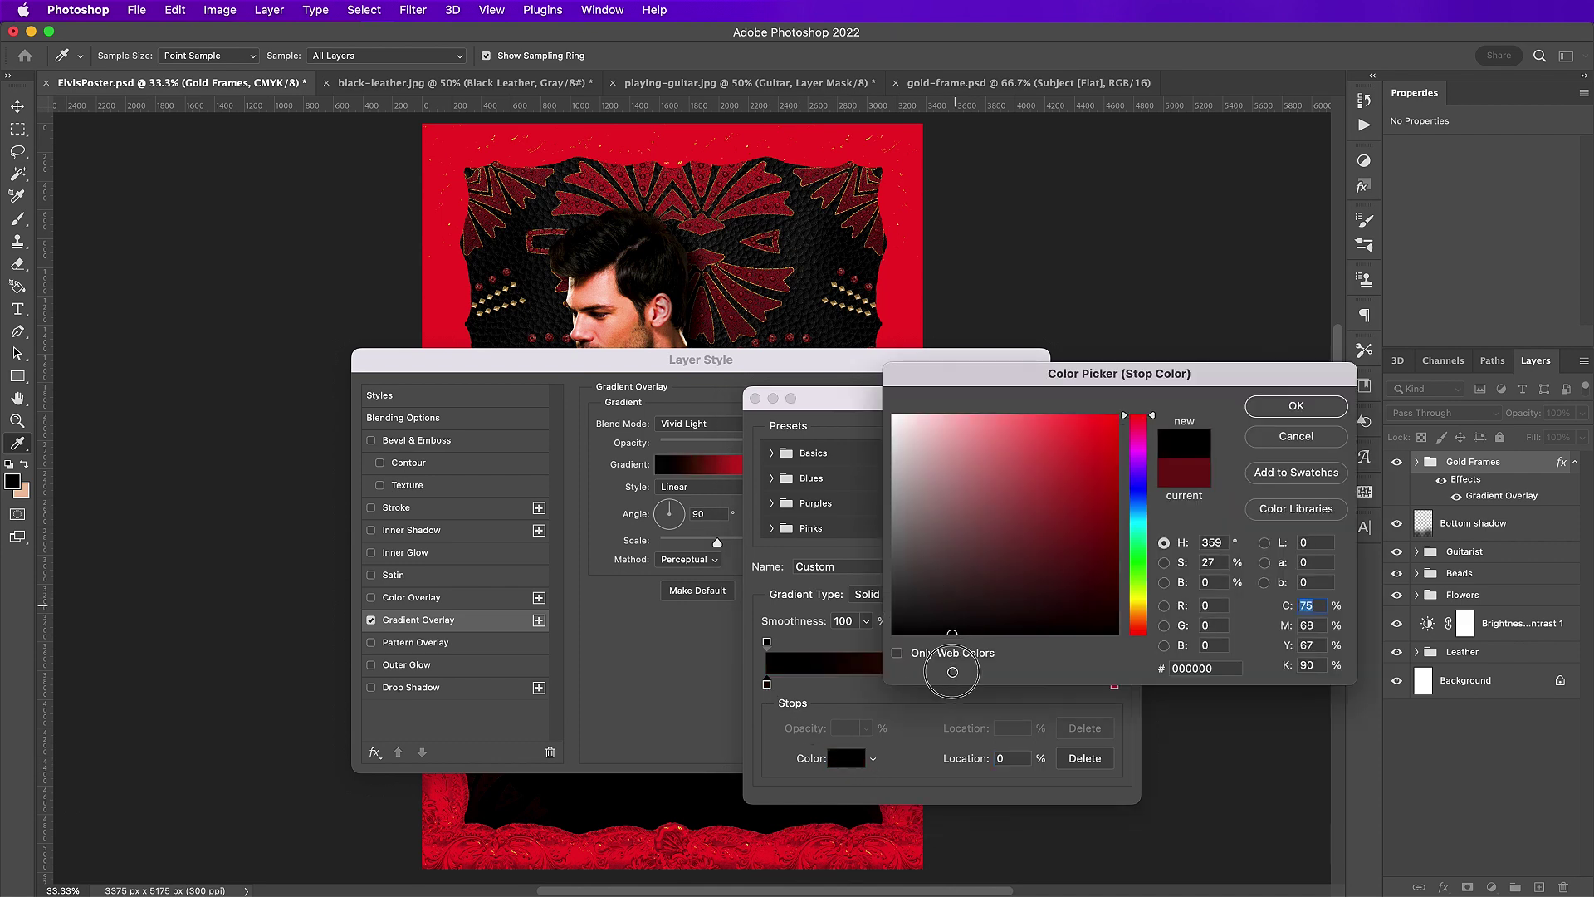
pyautogui.press('Return')
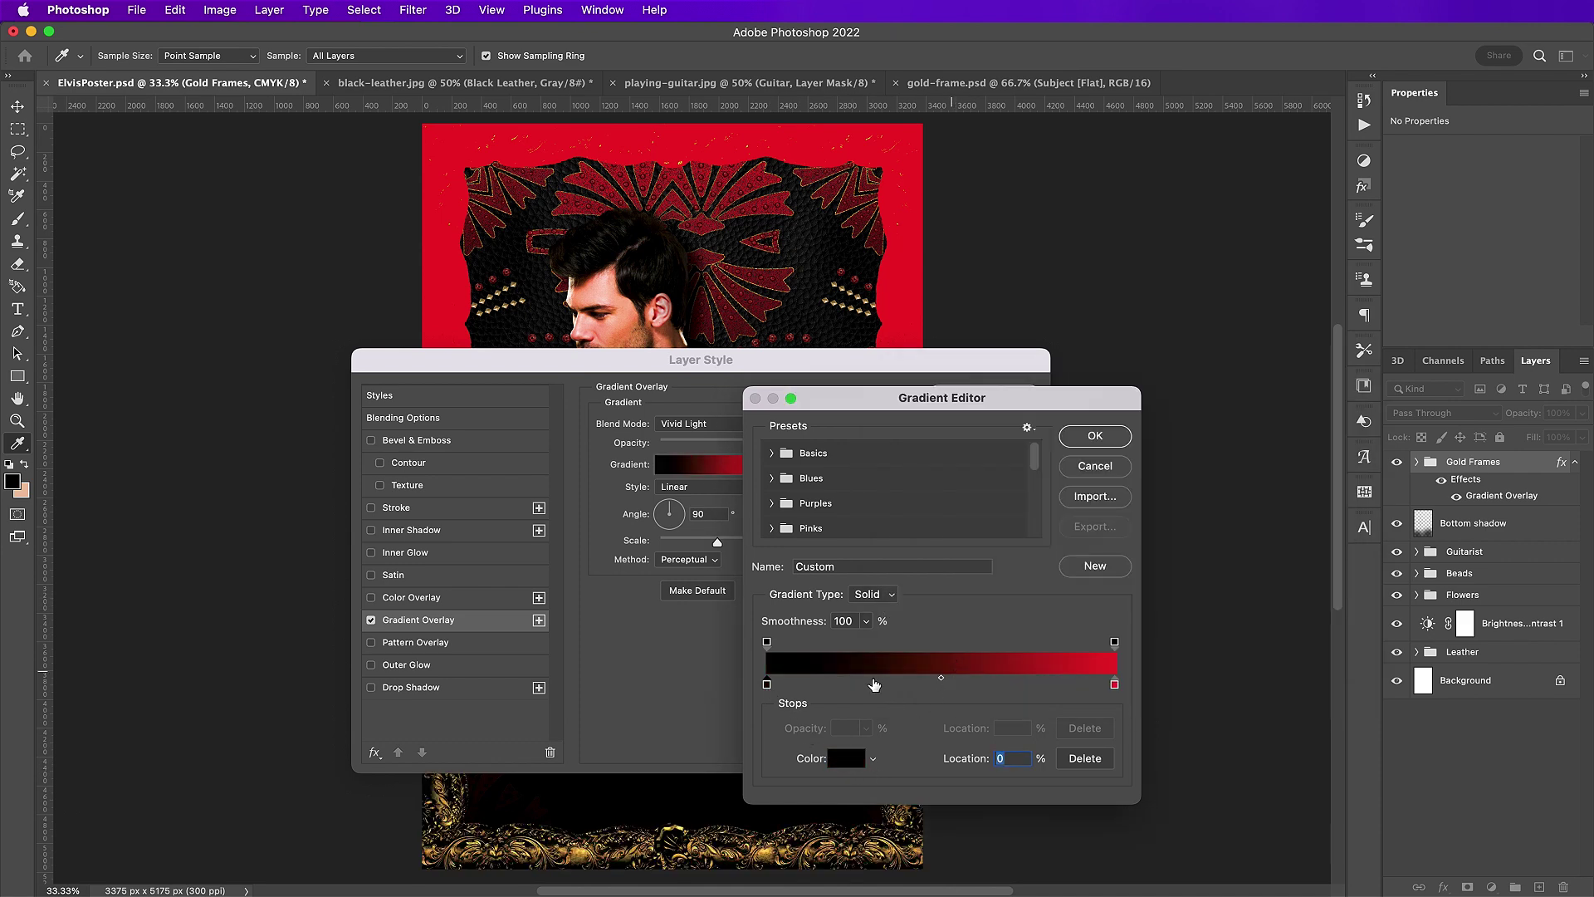
# - Add a white color stop about a third of the way along the overlay gradient
pyautogui.click(872, 684)
pyautogui.click(853, 760)
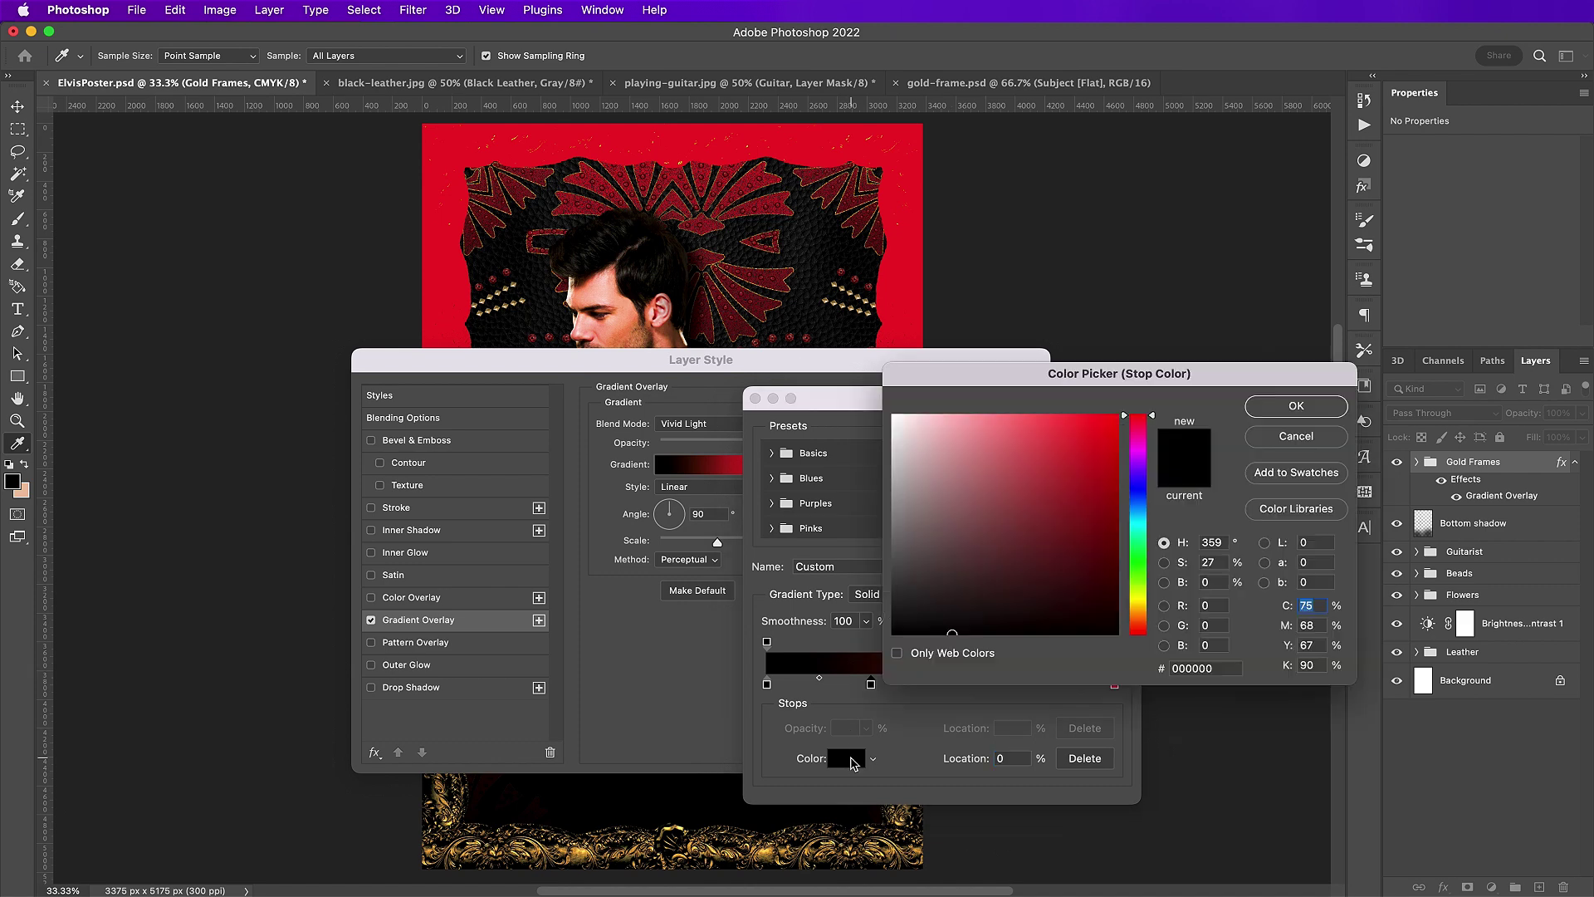
pyautogui.click(894, 416)
pyautogui.press('Return')
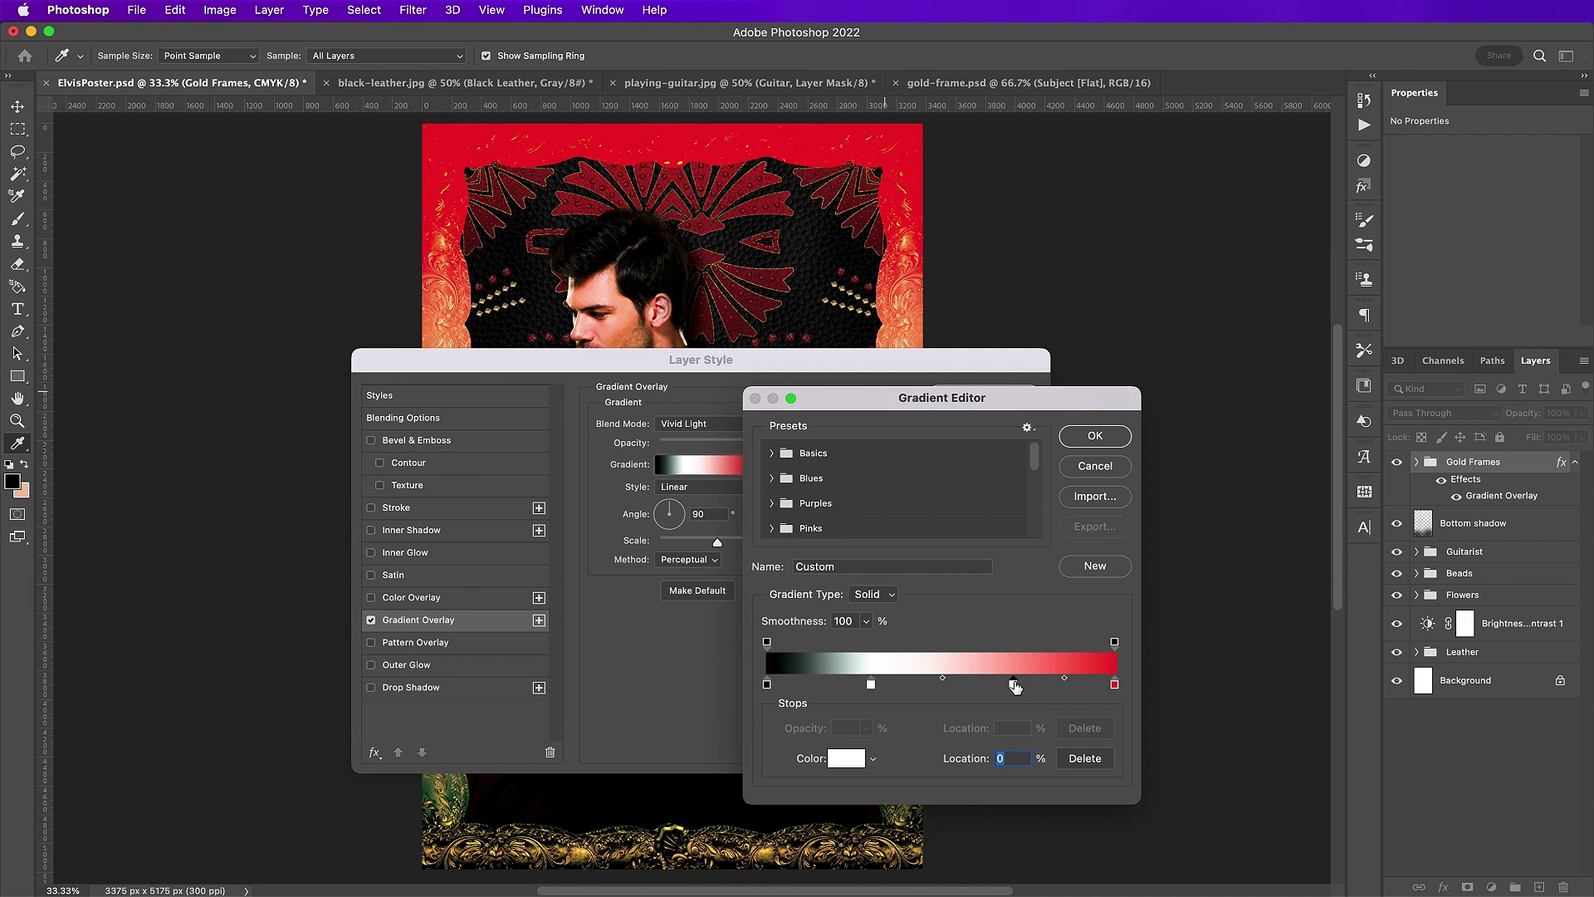
# - Add a black color stop about two thirds of the way along the overlay gradient
pyautogui.click(1015, 684)
pyautogui.click(847, 758)
pyautogui.click(943, 655)
pyautogui.press('Return')
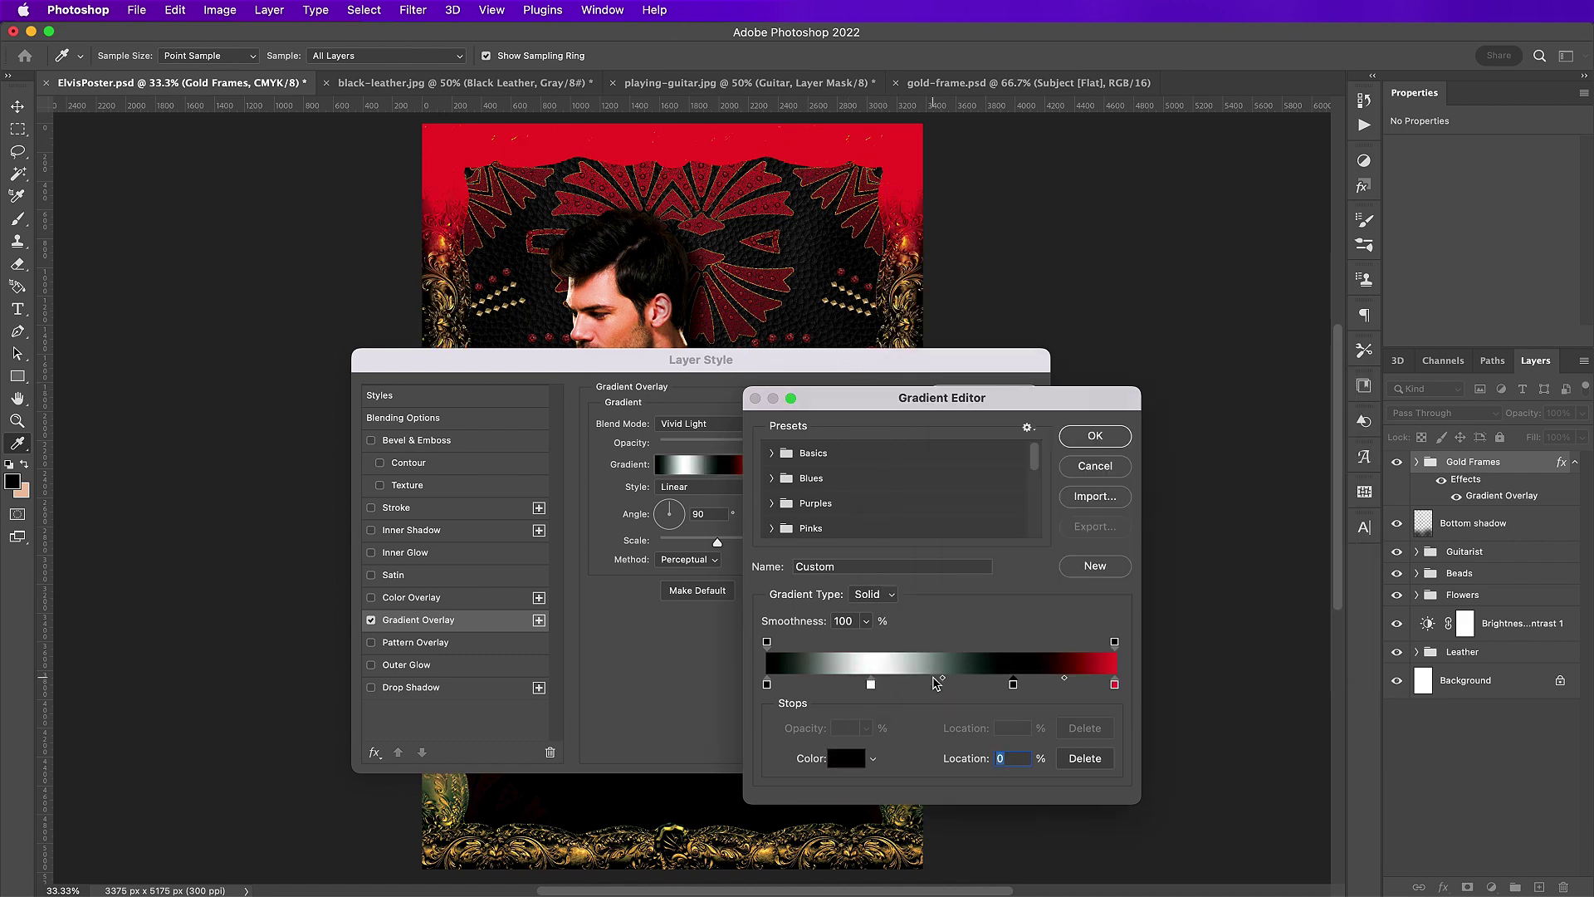
# - Set the overlay gradient's end color stop at location 100% to white
pyautogui.click(1114, 685)
pyautogui.click(847, 758)
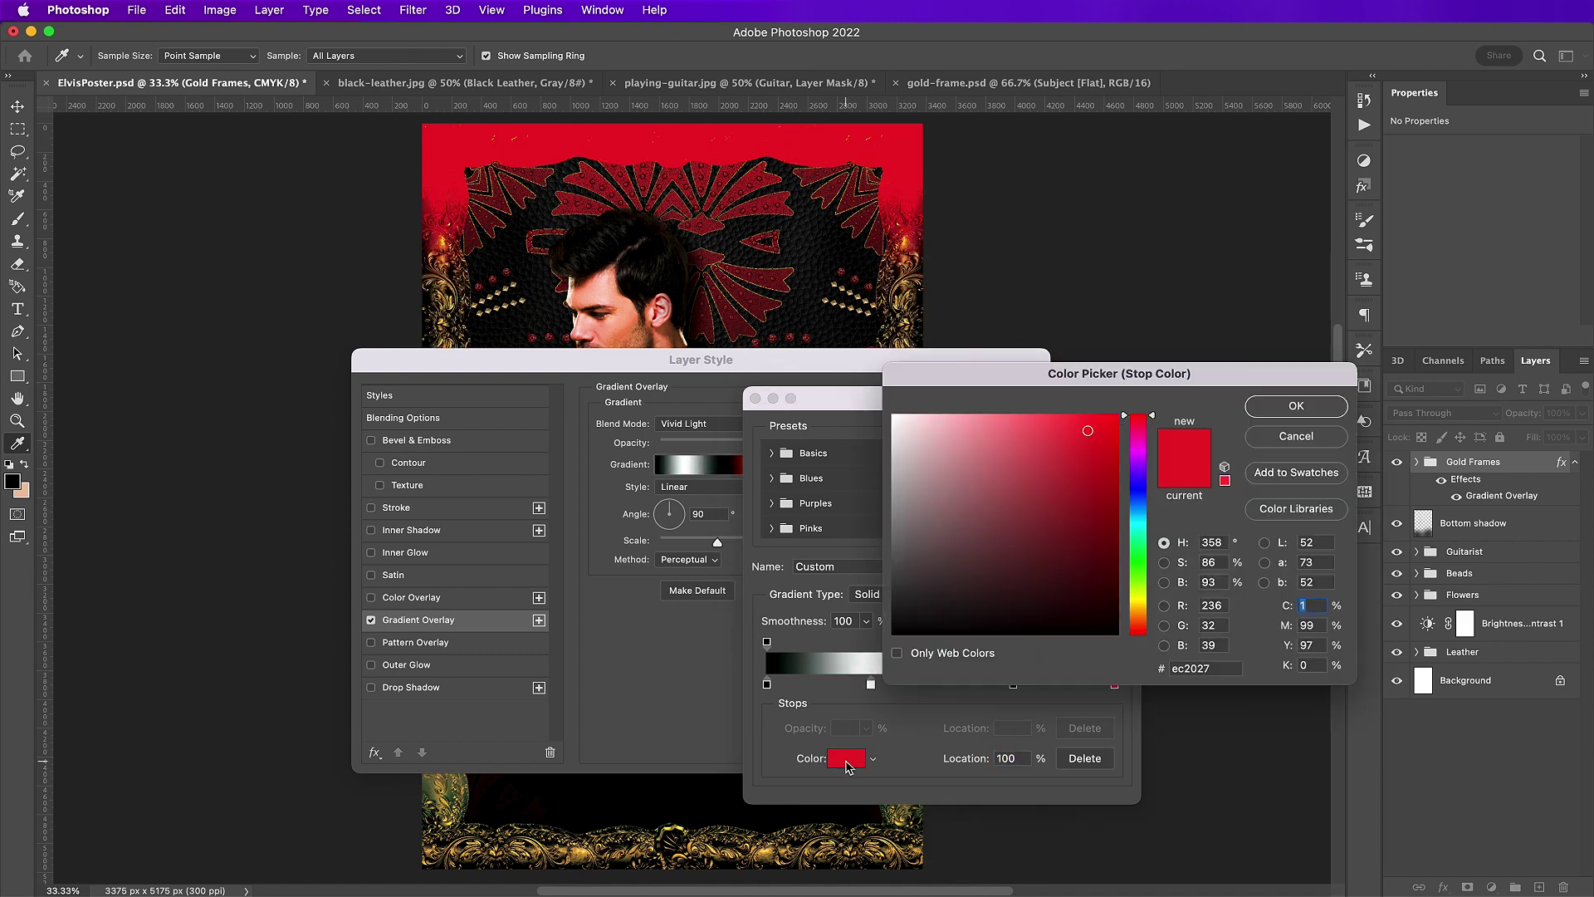
pyautogui.click(894, 416)
pyautogui.press('Return')
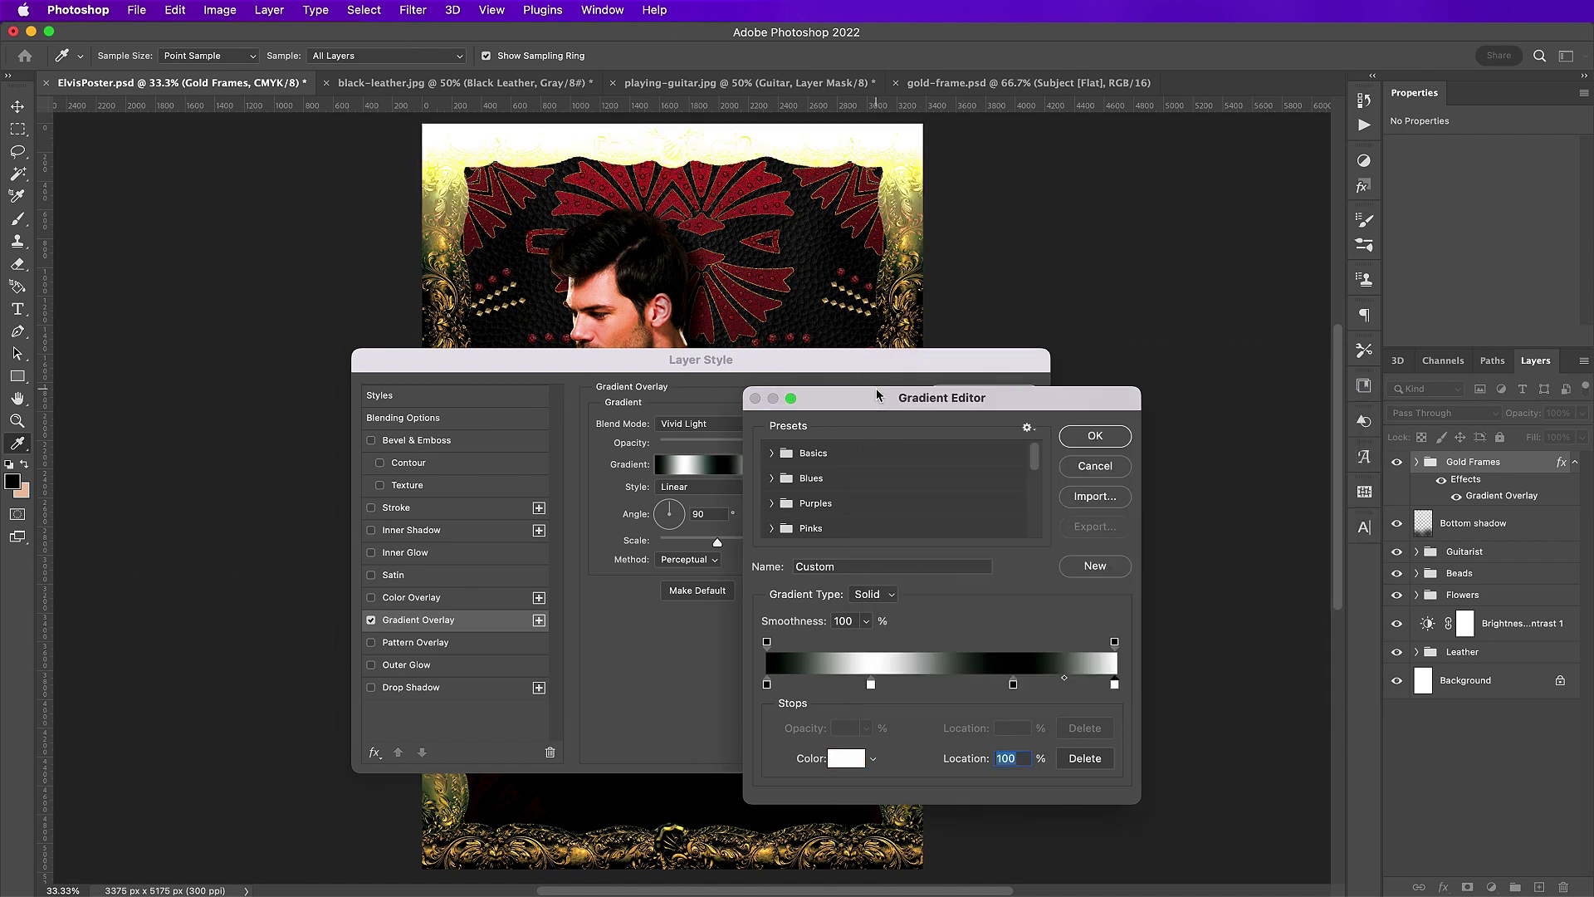
# - Set the gradient's end opacity stop to 0% and add a 100% opacity stop above the second black color stop
pyautogui.click(1114, 642)
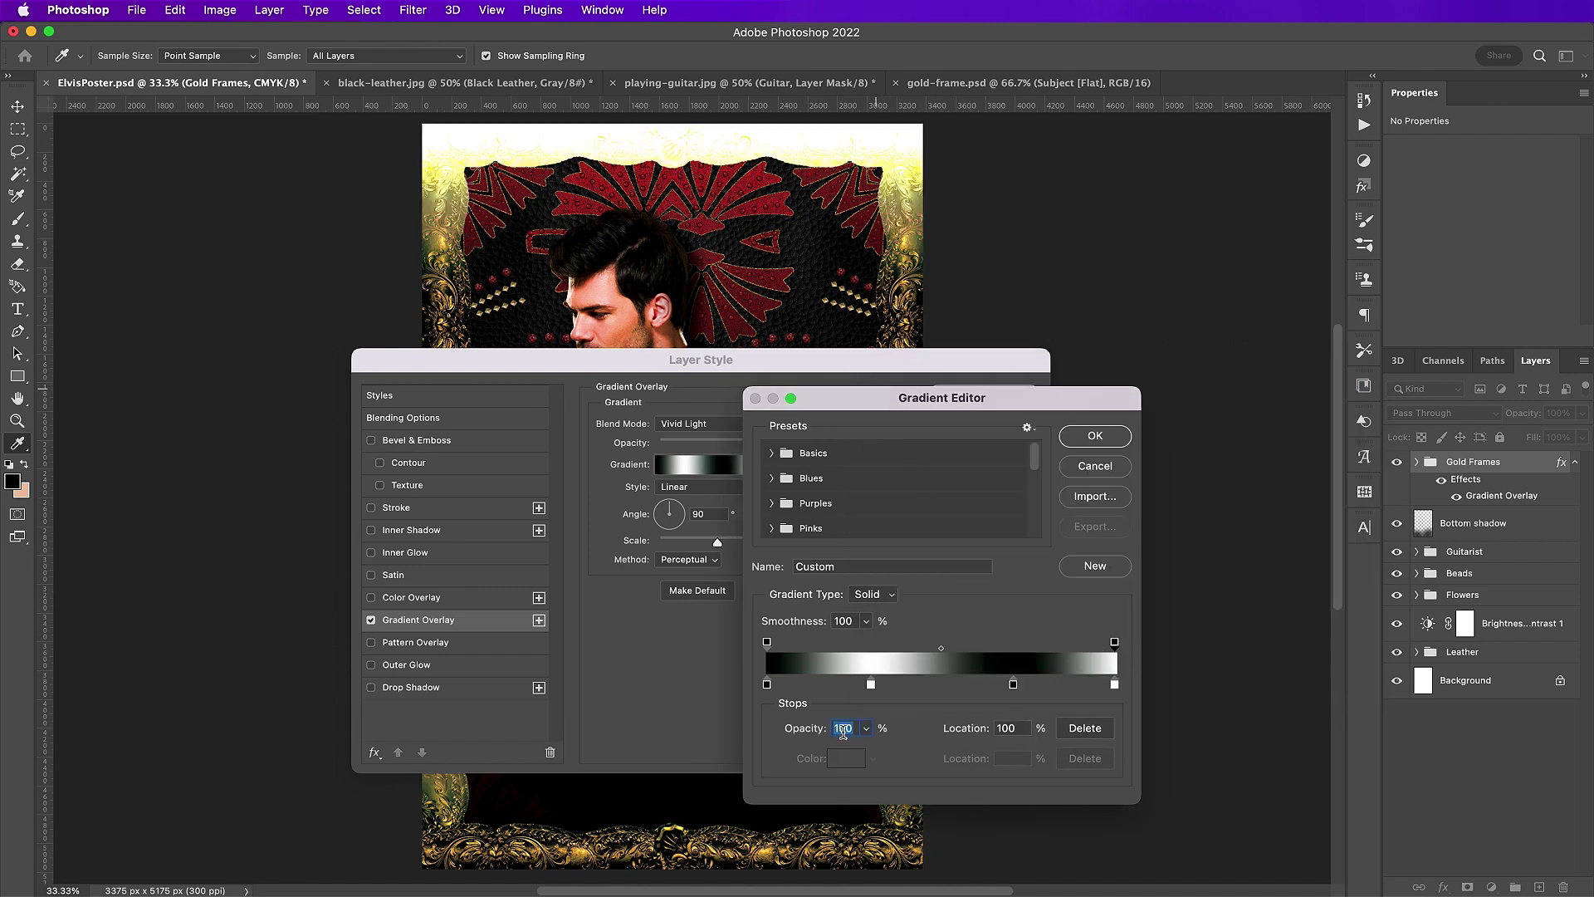
pyautogui.write('0')
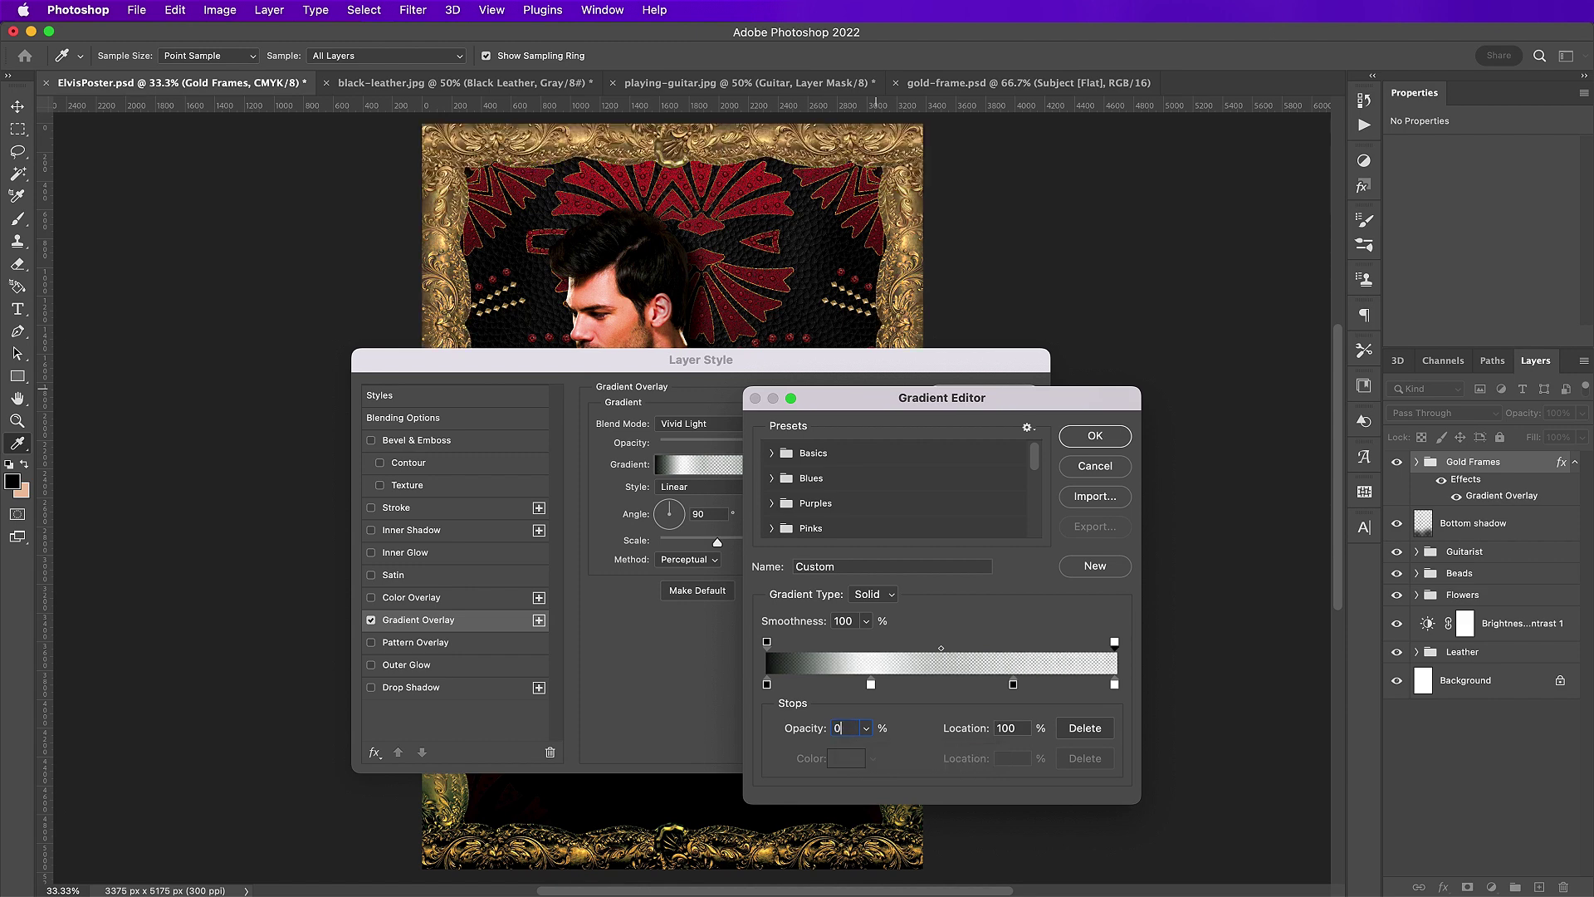
pyautogui.click(866, 728)
pyautogui.moveTo(866, 751); pyautogui.dragTo(965, 772)
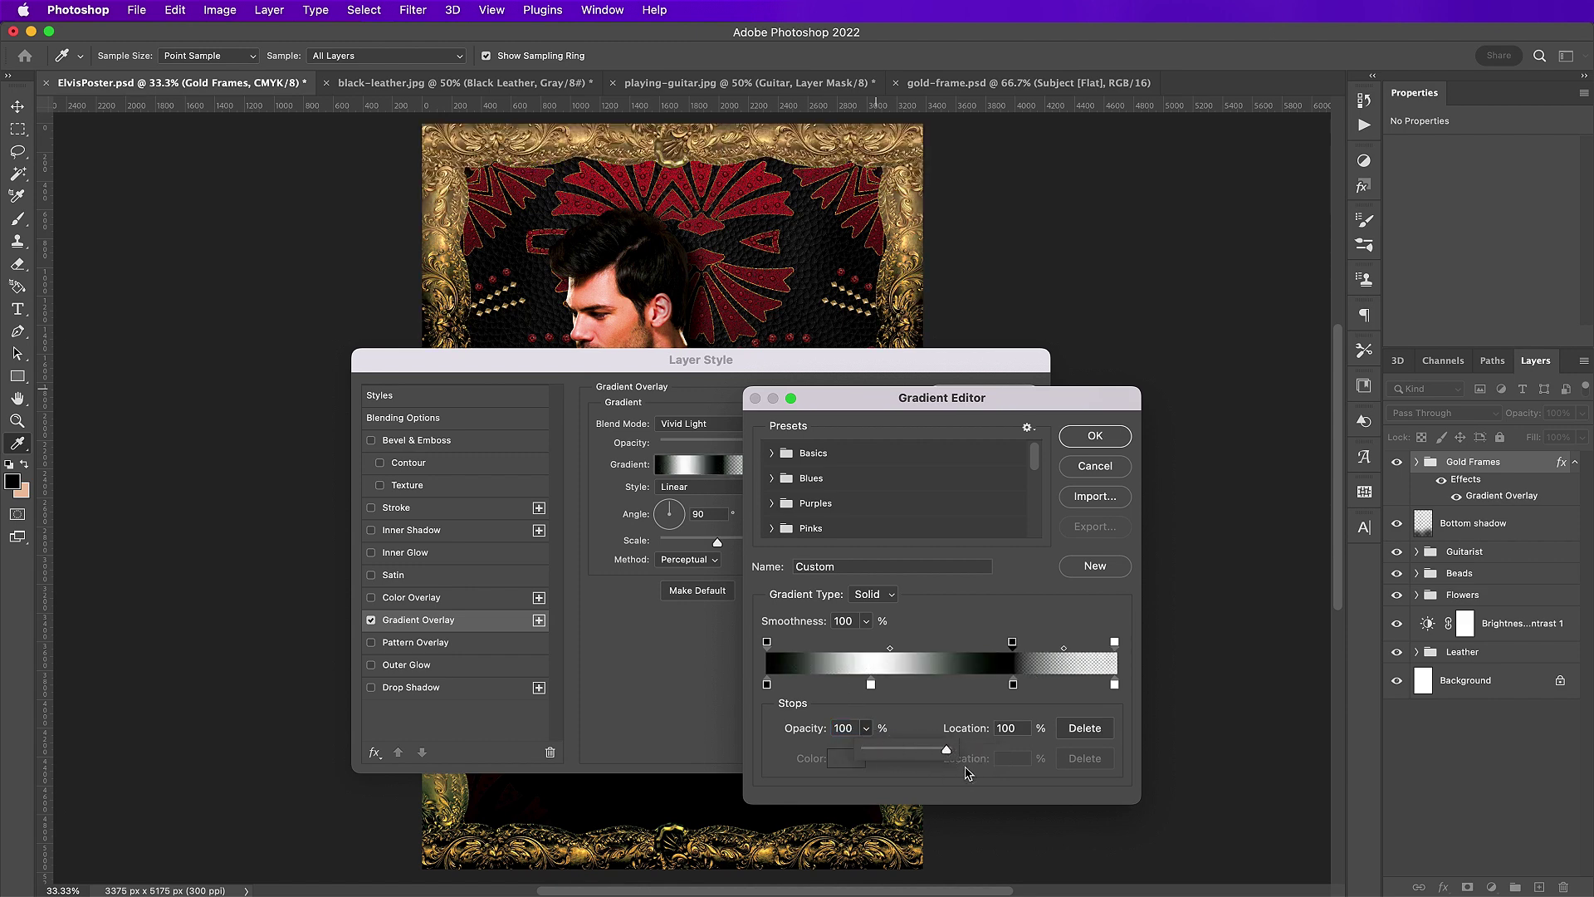
# - Add a 0% opacity stop above the white color stop in the overlay gradient and accept the gradient
pyautogui.click(870, 646)
pyautogui.click(866, 728)
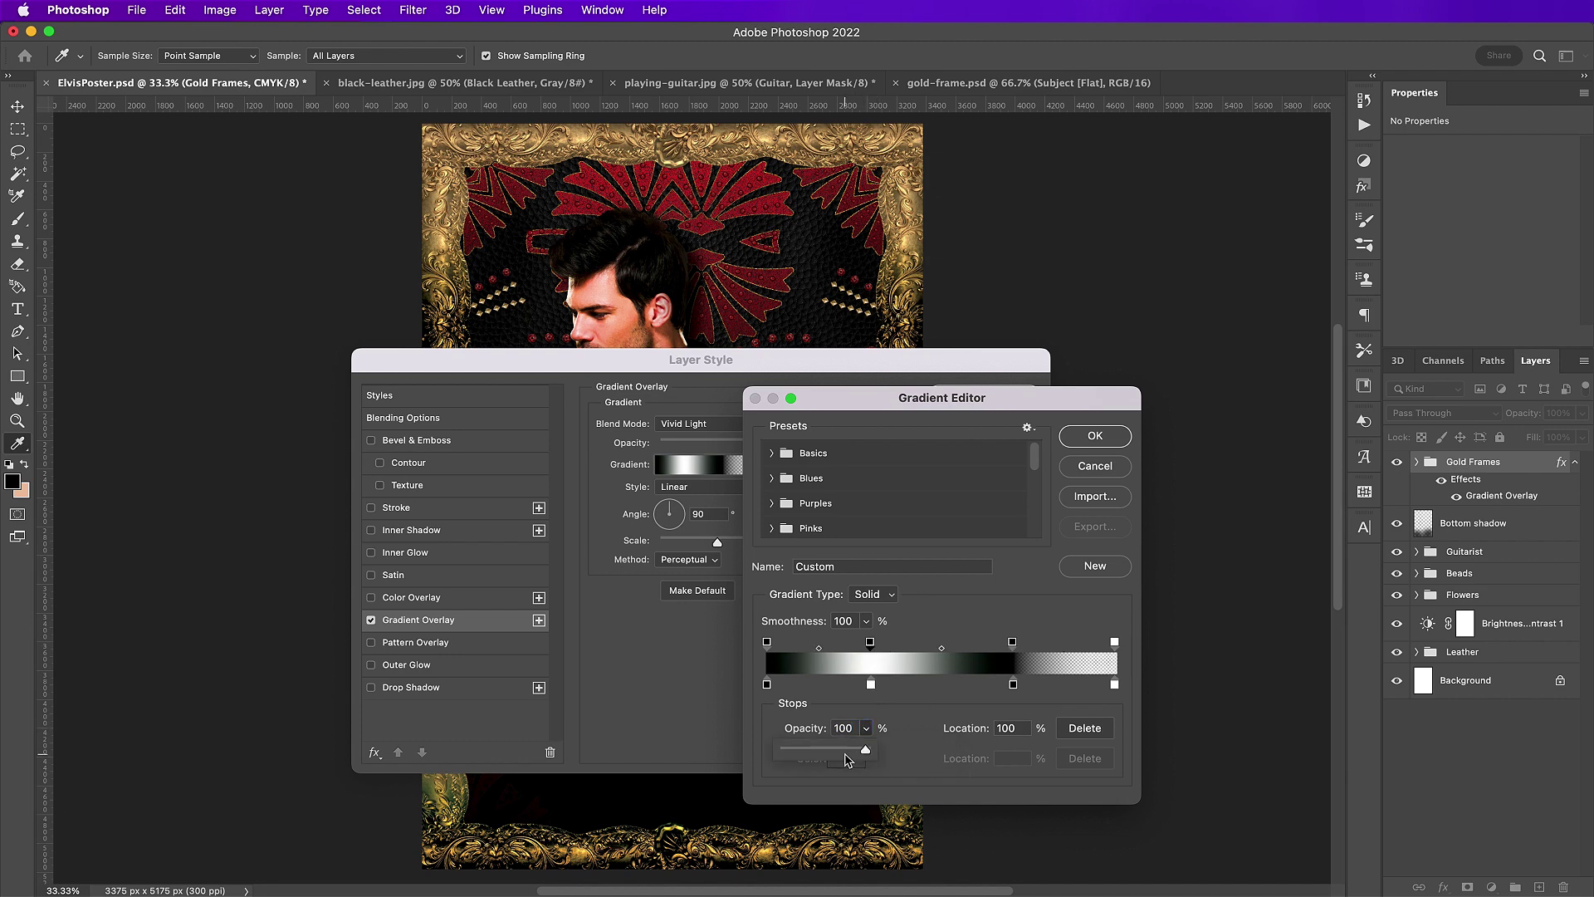
pyautogui.moveTo(847, 754); pyautogui.dragTo(717, 747)
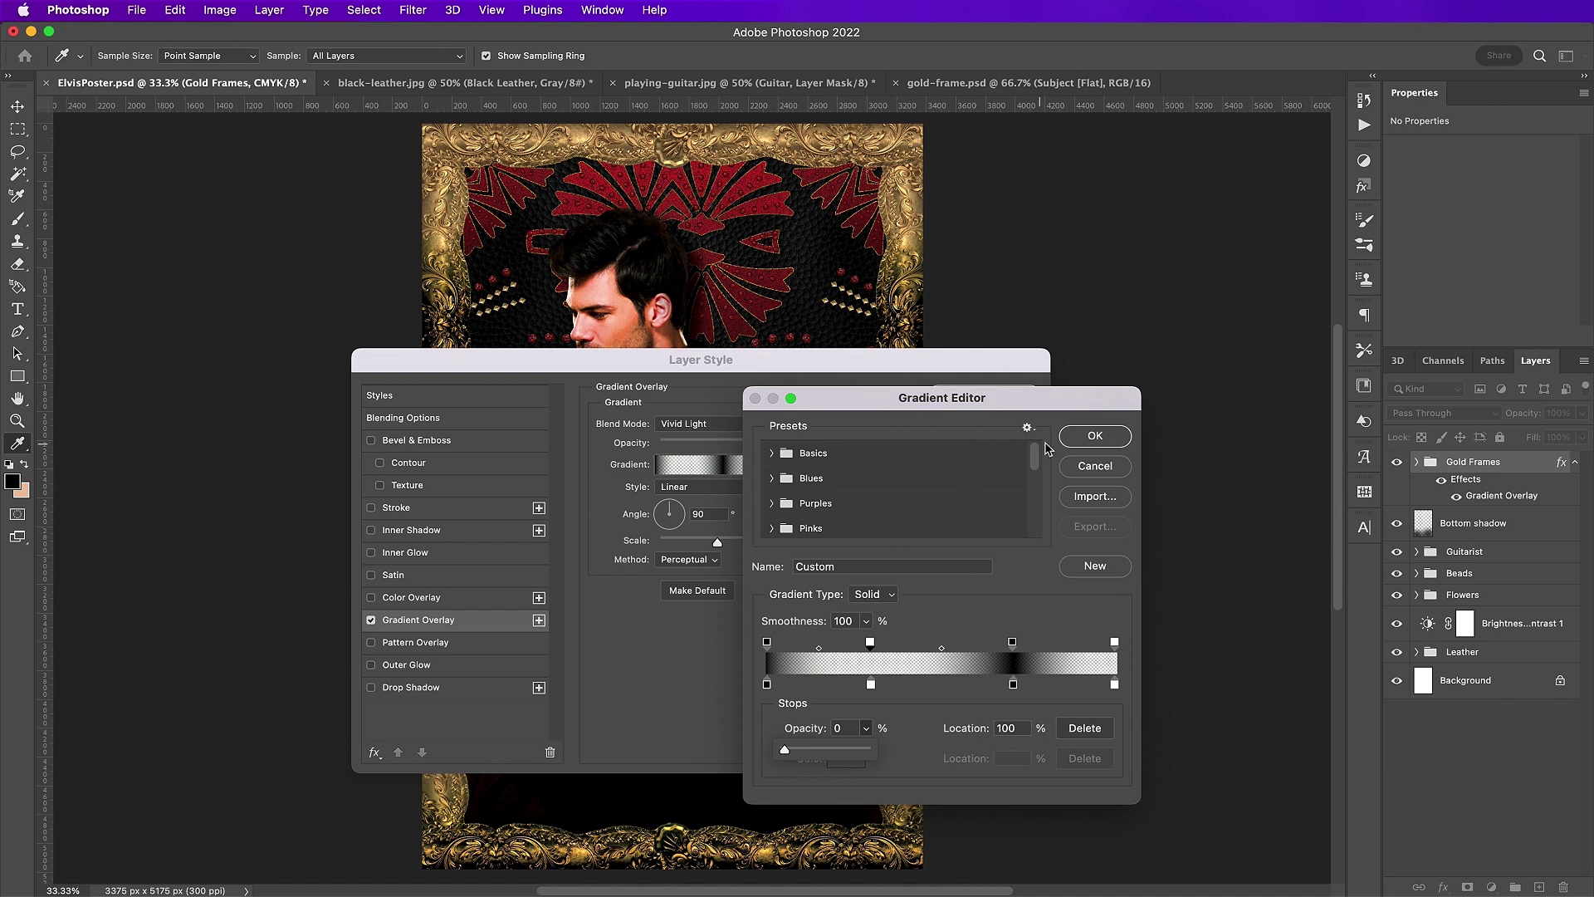
pyautogui.click(1087, 437)
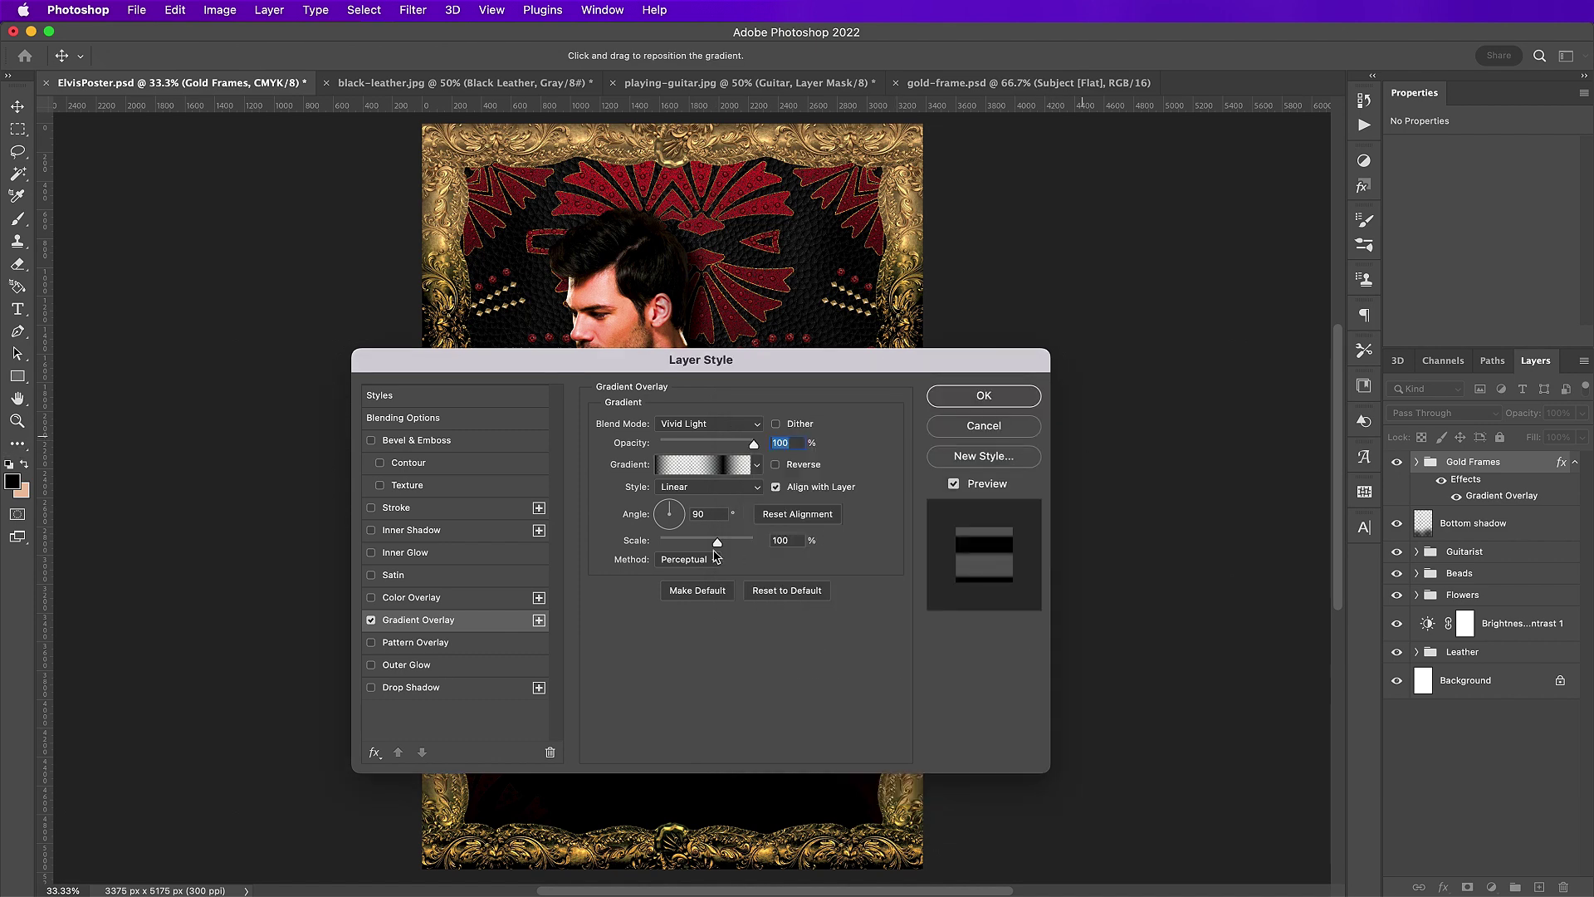
# - Set the Gradient Overlay angle to 41° and apply the layer style to the Gold Frames group
pyautogui.click(719, 514)
pyautogui.write('41')
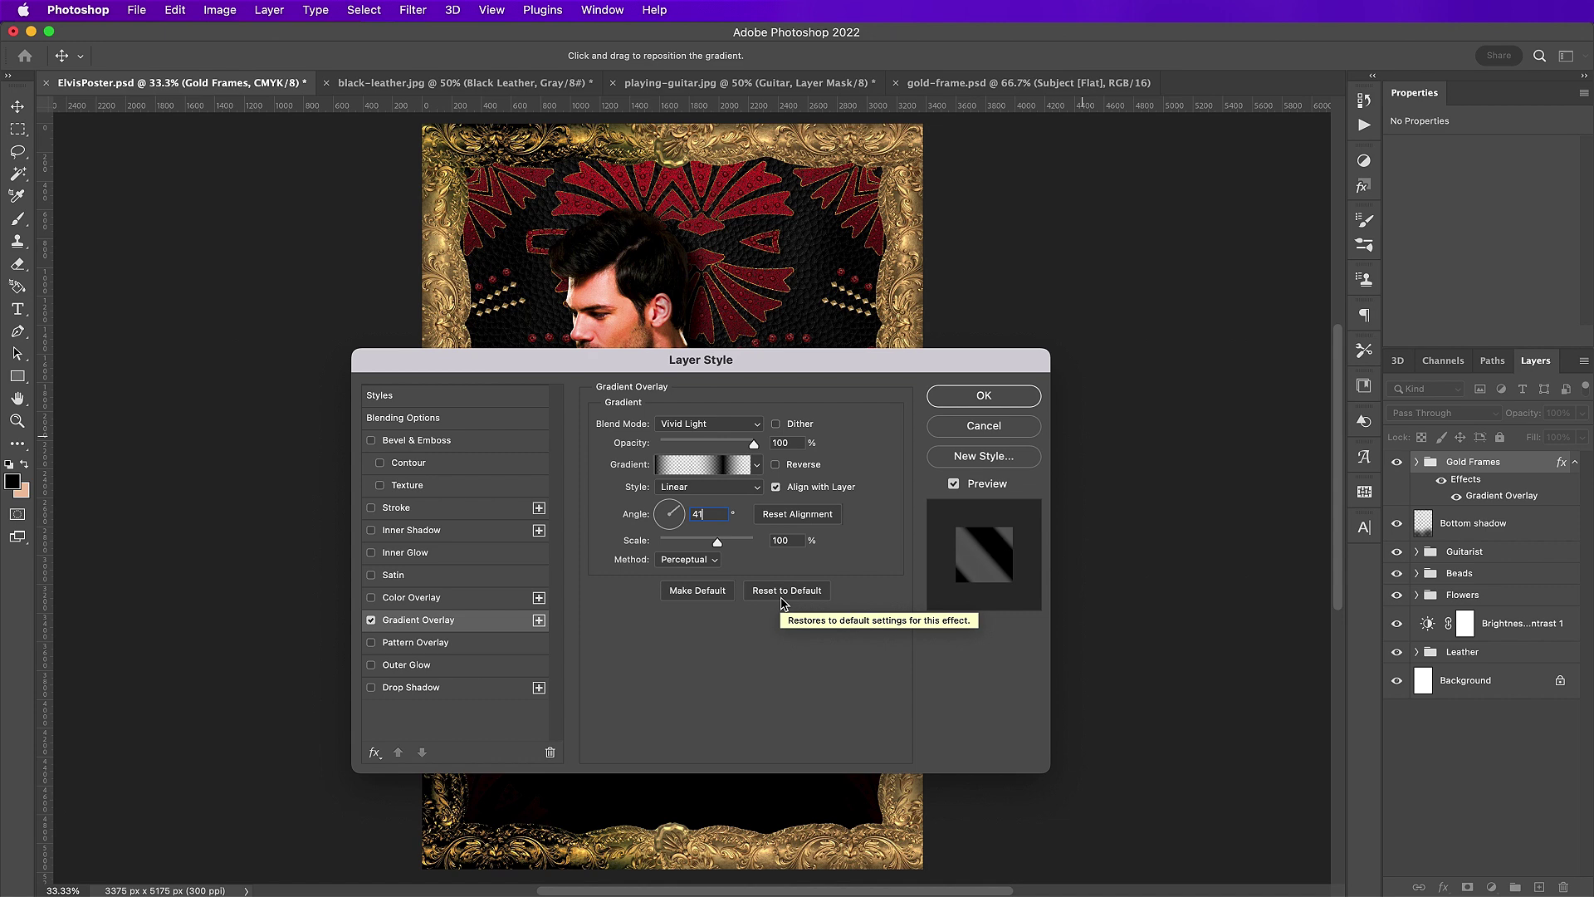
pyautogui.click(955, 402)
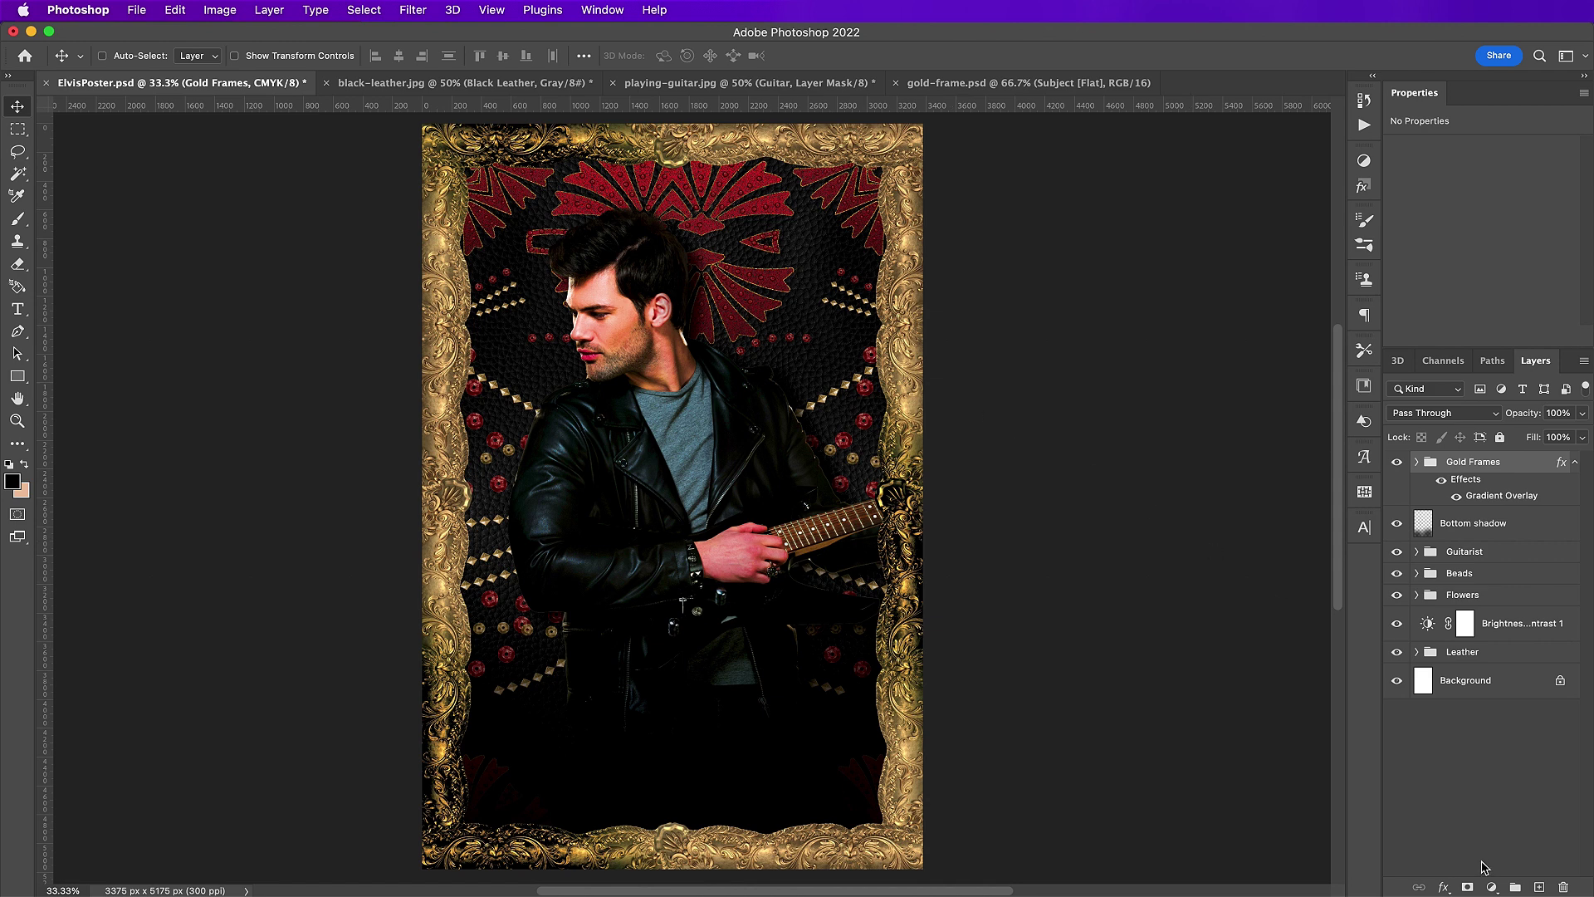
# - Add a Brightness/Contrast adjustment layer above the Gold Frames group and clip it to the group
pyautogui.click(1492, 887)
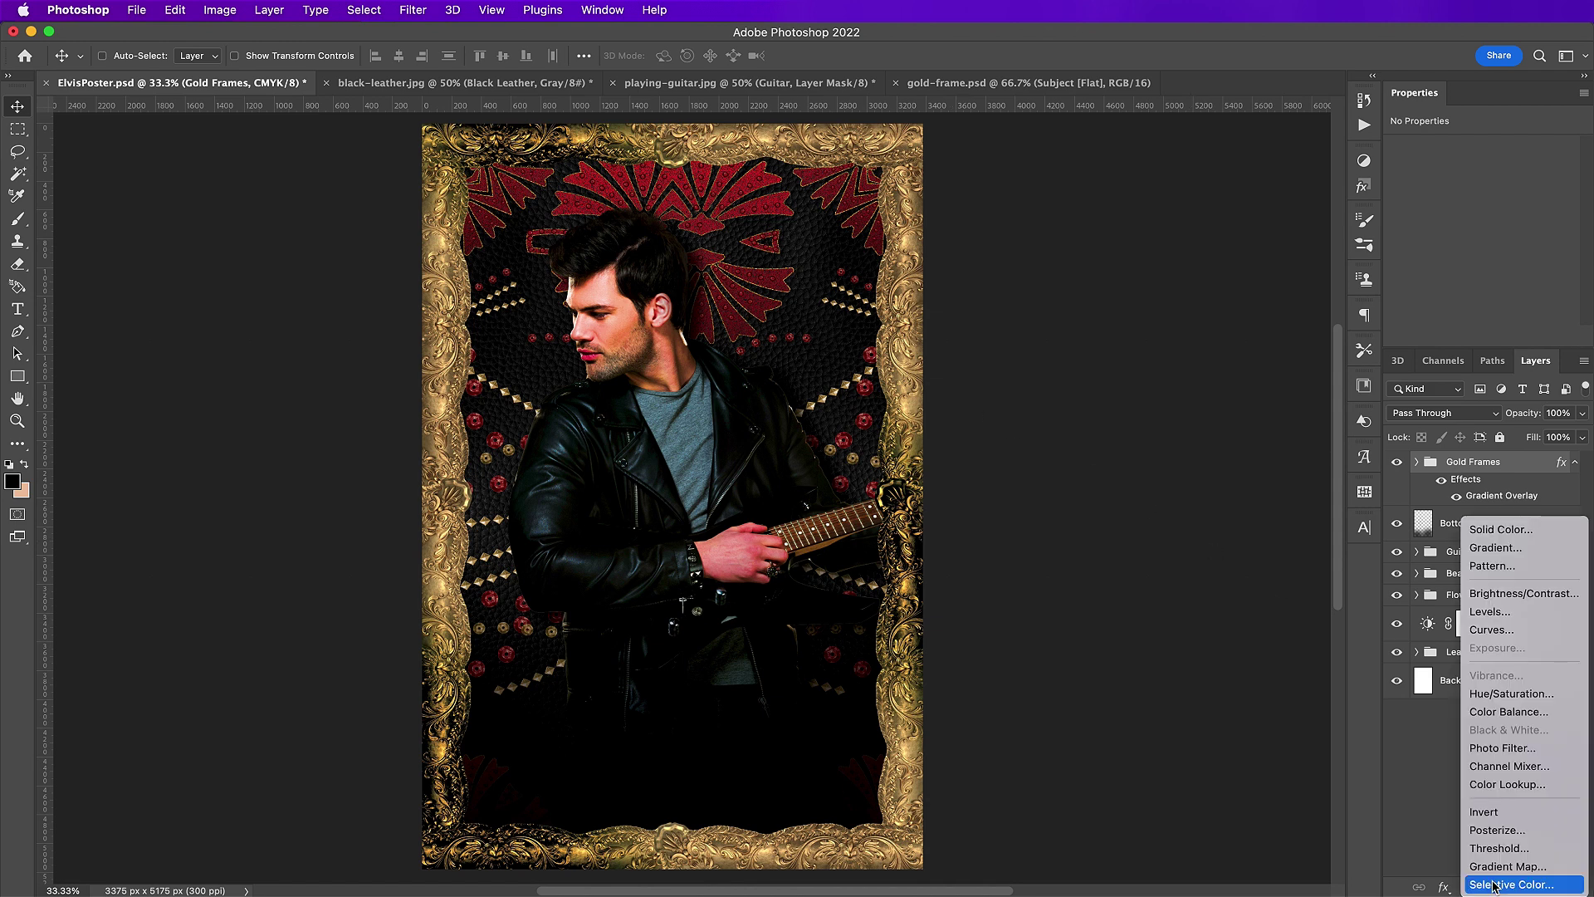
pyautogui.click(1507, 593)
pyautogui.rightClick(1505, 480)
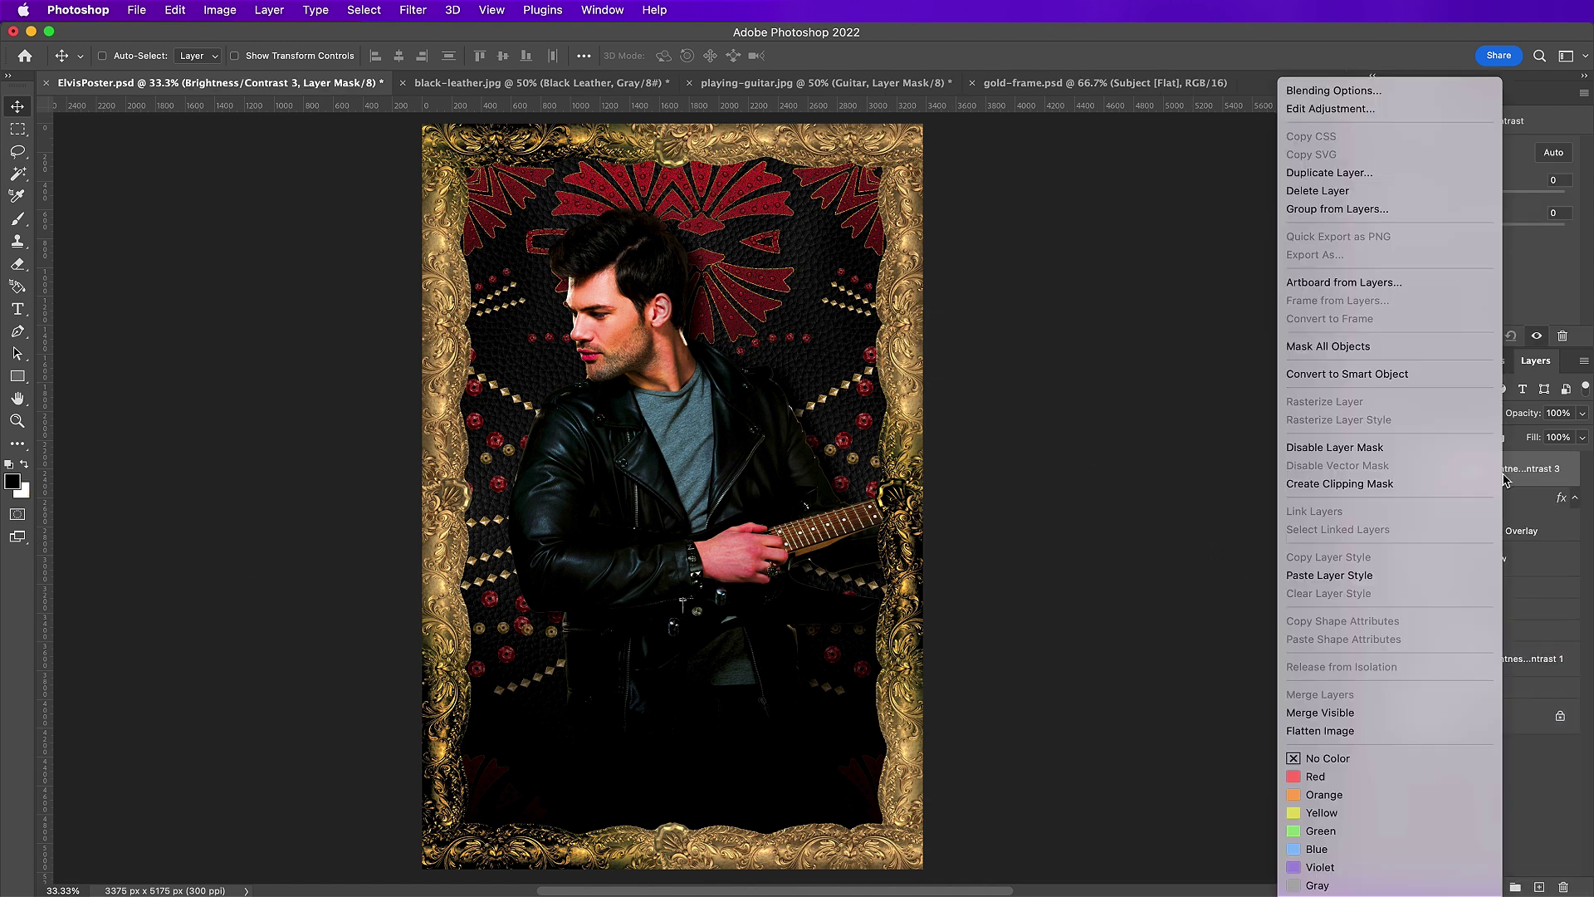
pyautogui.click(1416, 484)
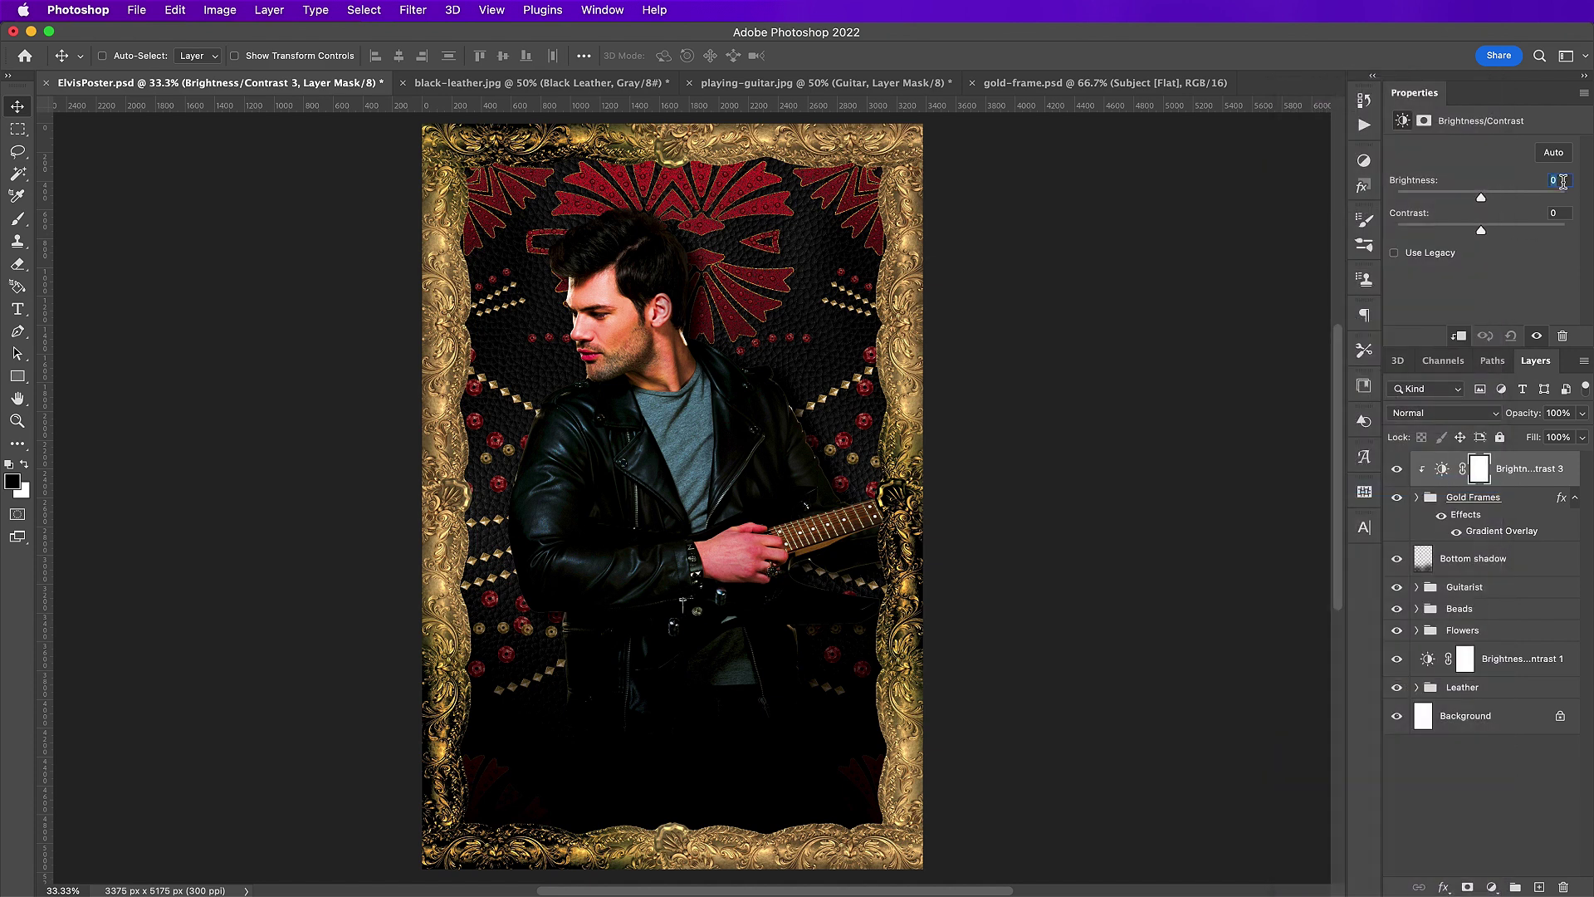
# - Set the clipped adjustment's brightness to -22 and contrast to 100, then deselect the layer
pyautogui.write('-22')
pyautogui.press('Return')
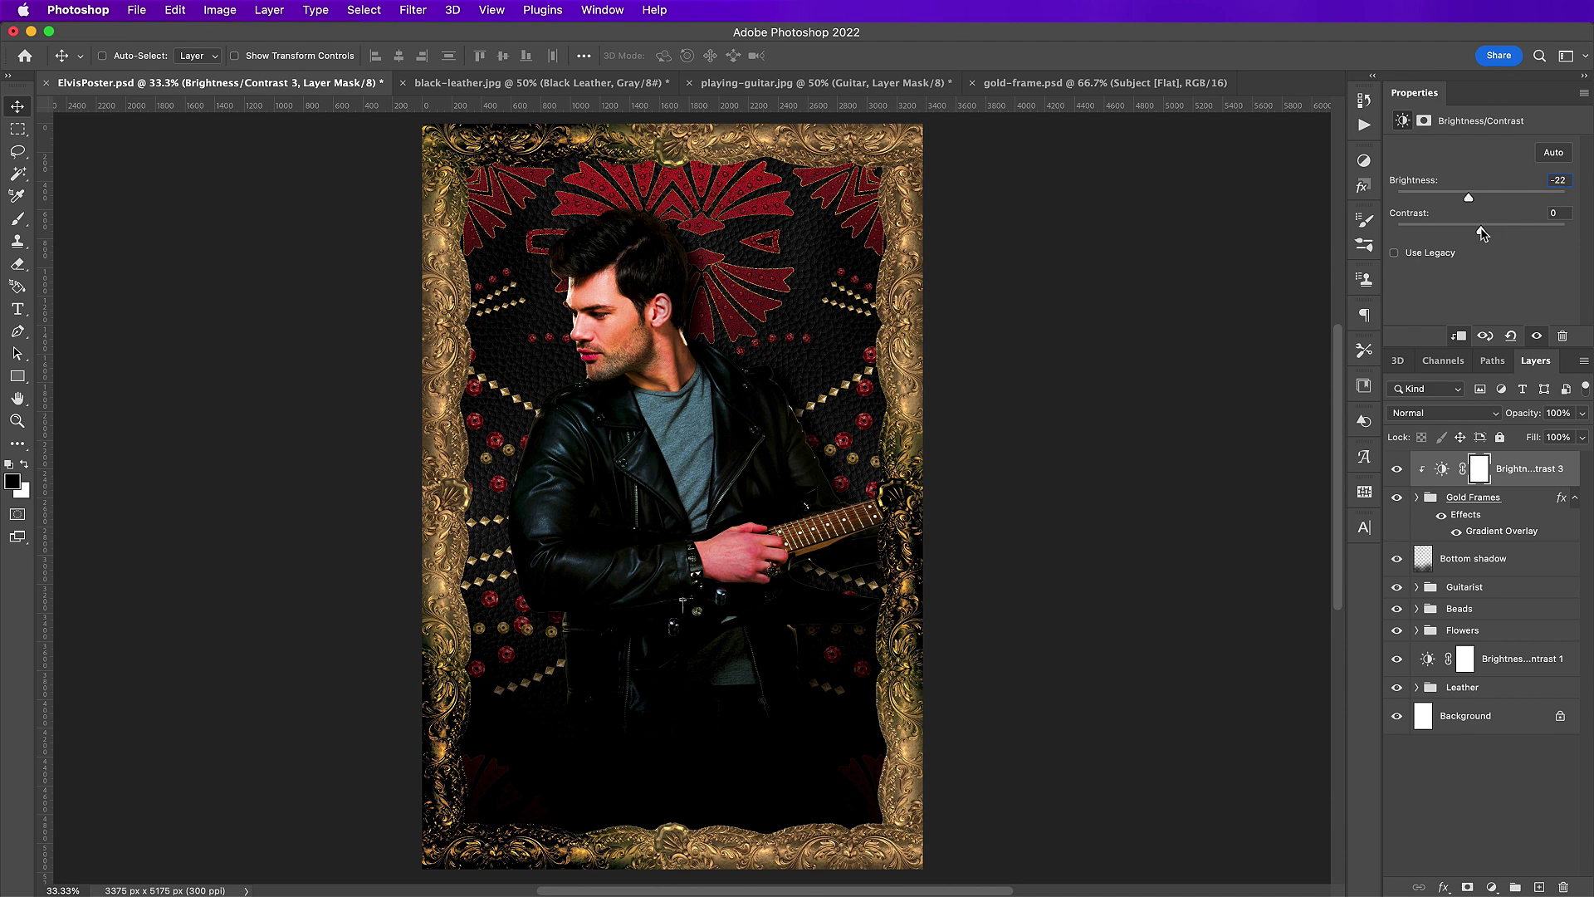
pyautogui.moveTo(1482, 233); pyautogui.dragTo(1581, 251)
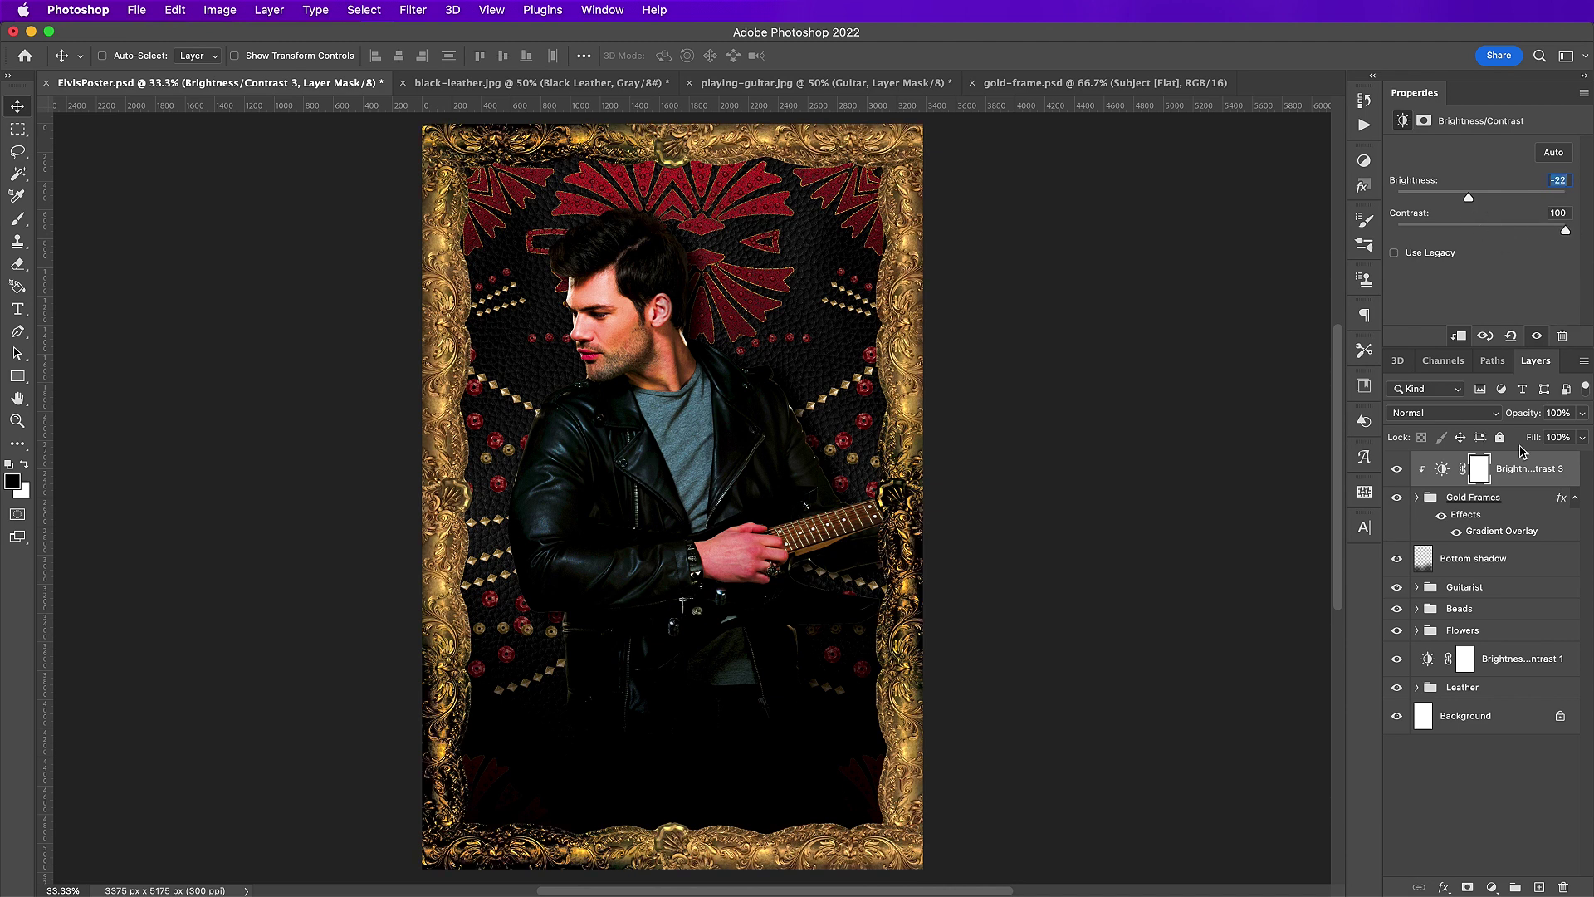
pyautogui.click(1440, 781)
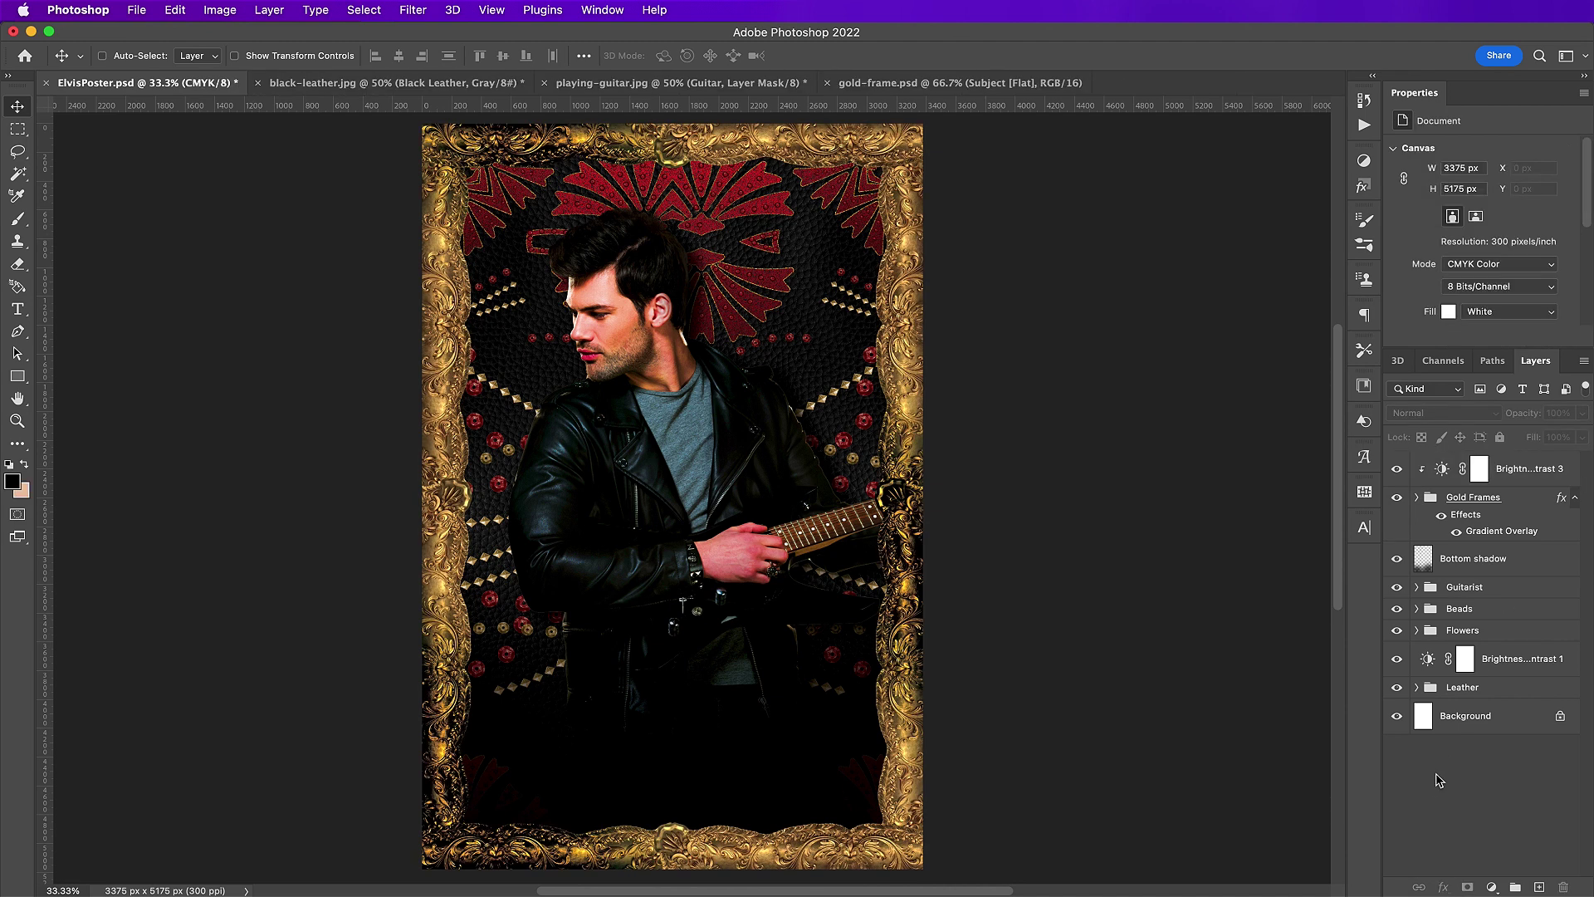
# - Open treasure-text-02.psd from the TutorialAssets folder and clear all of its guides
pyautogui.press('super+o')
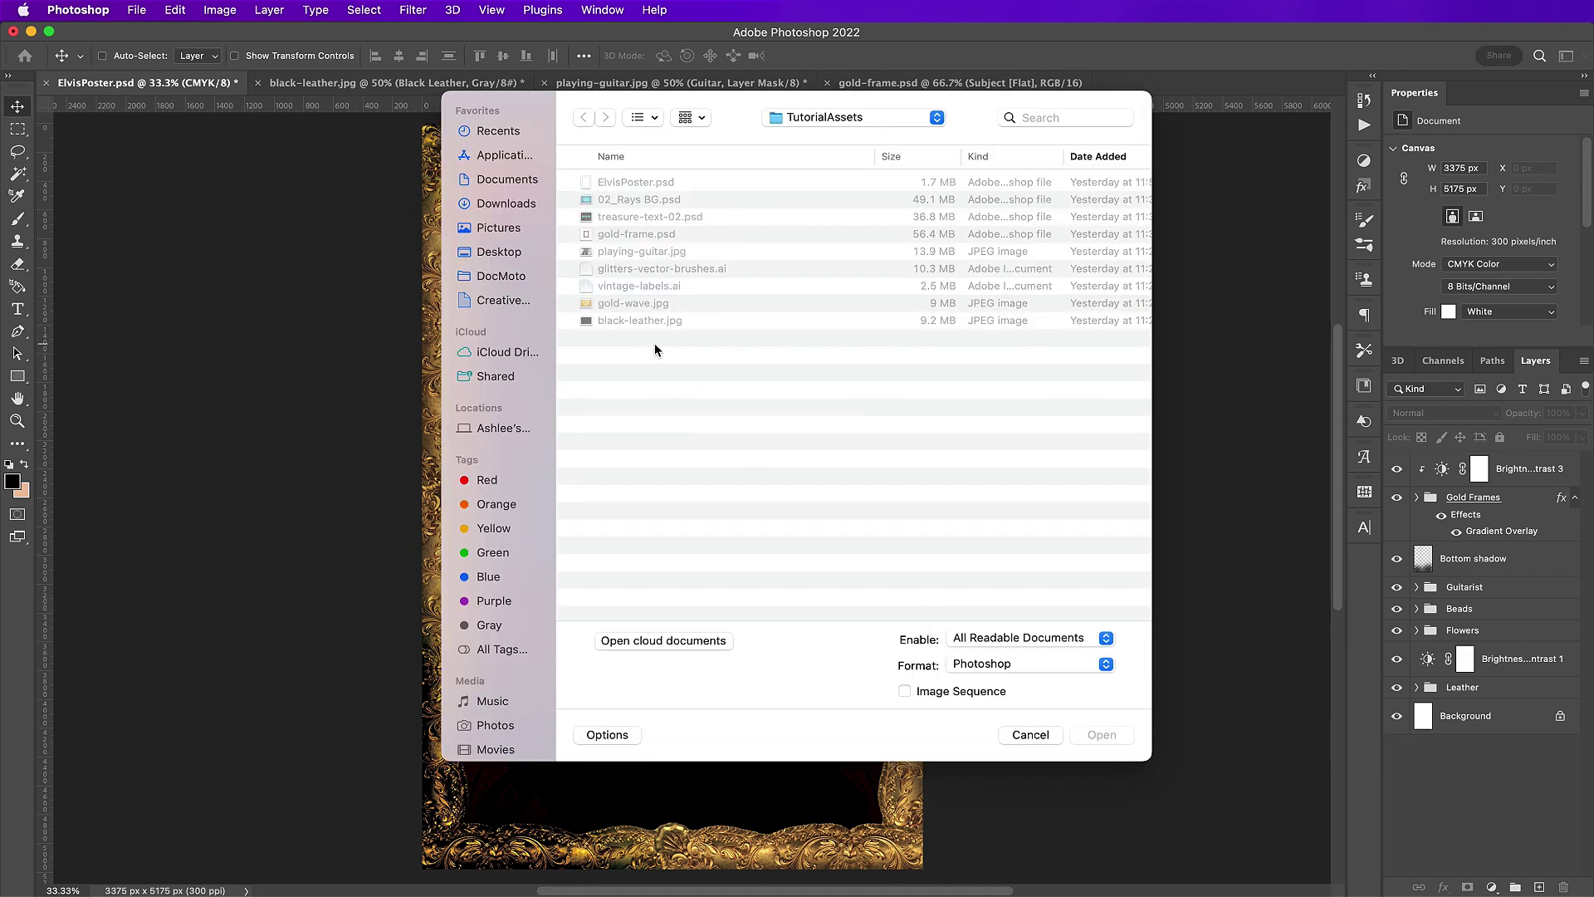
pyautogui.doubleClick(603, 218)
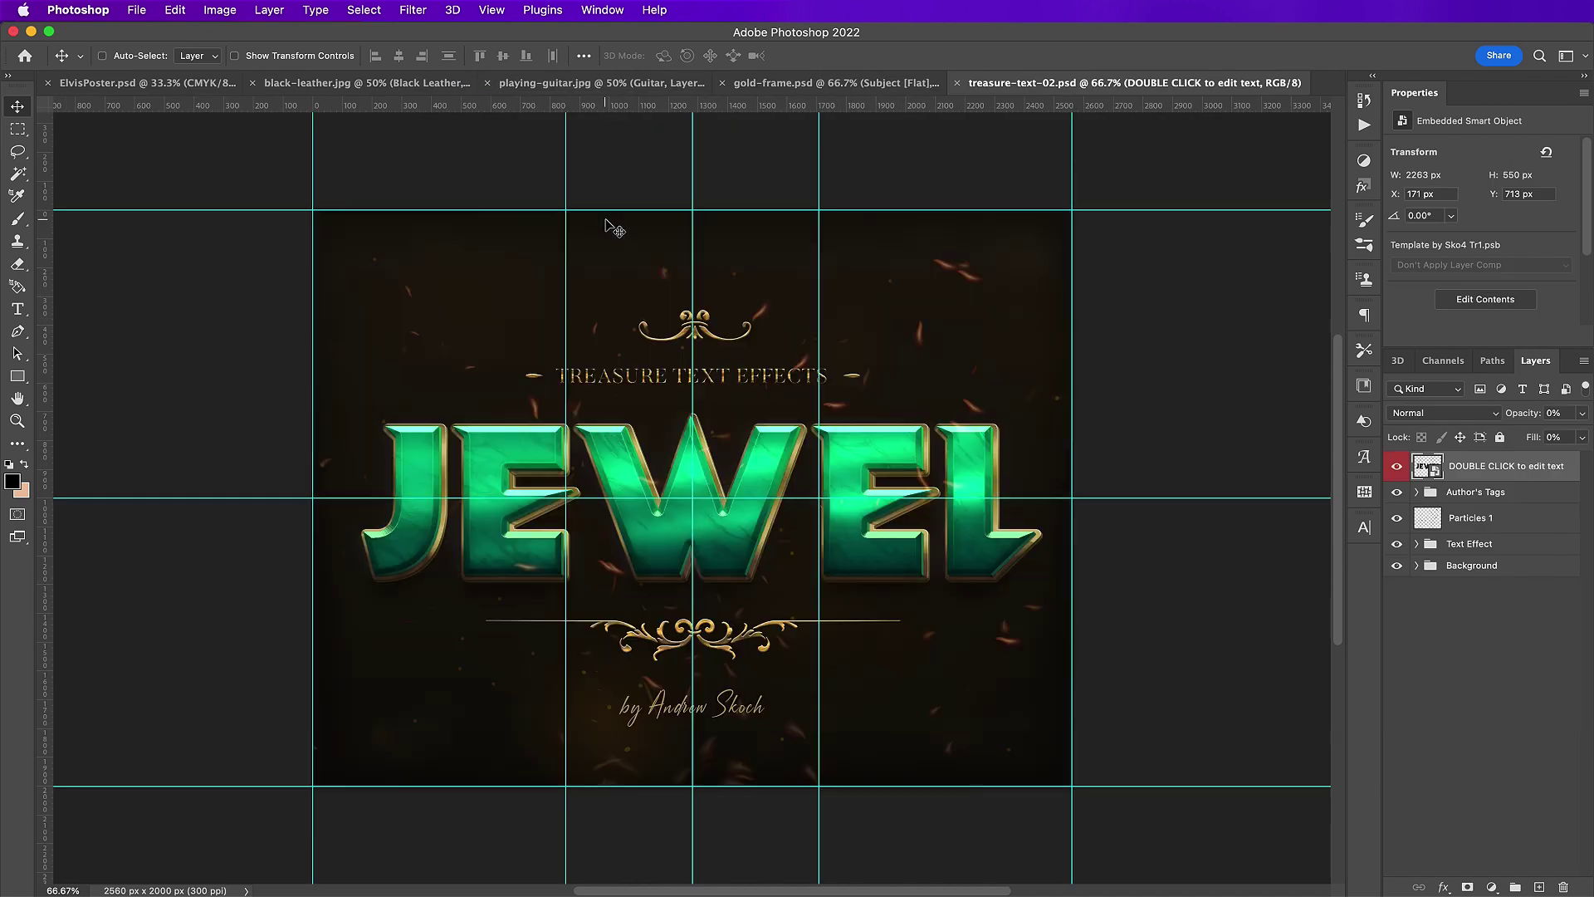
pyautogui.click(498, 10)
pyautogui.moveTo(584, 357)
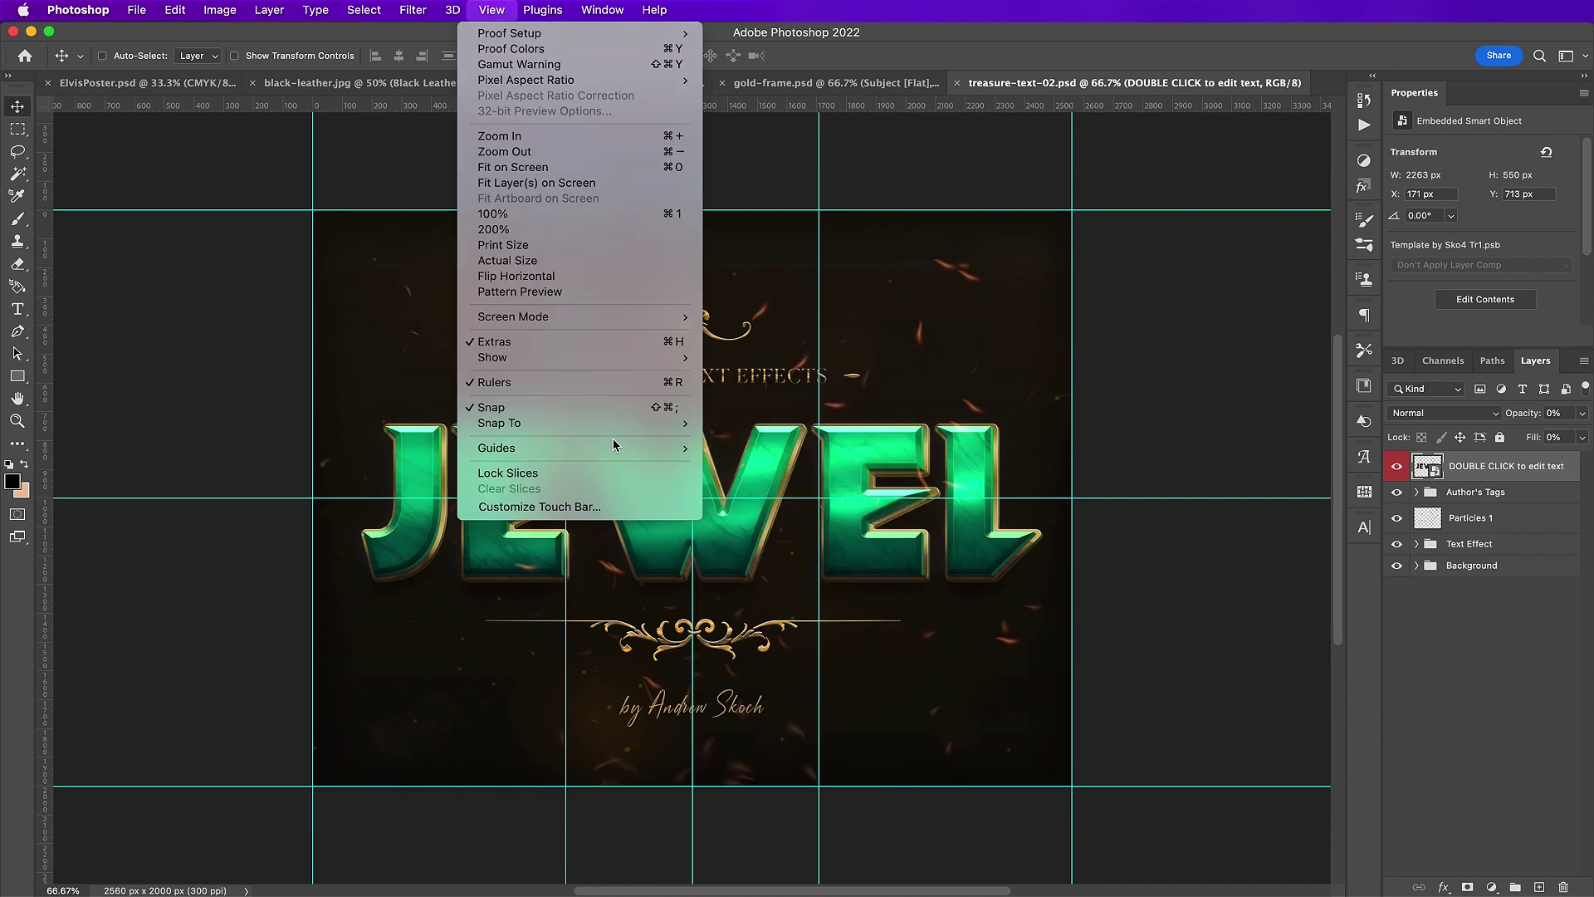
pyautogui.moveTo(613, 448)
pyautogui.click(745, 485)
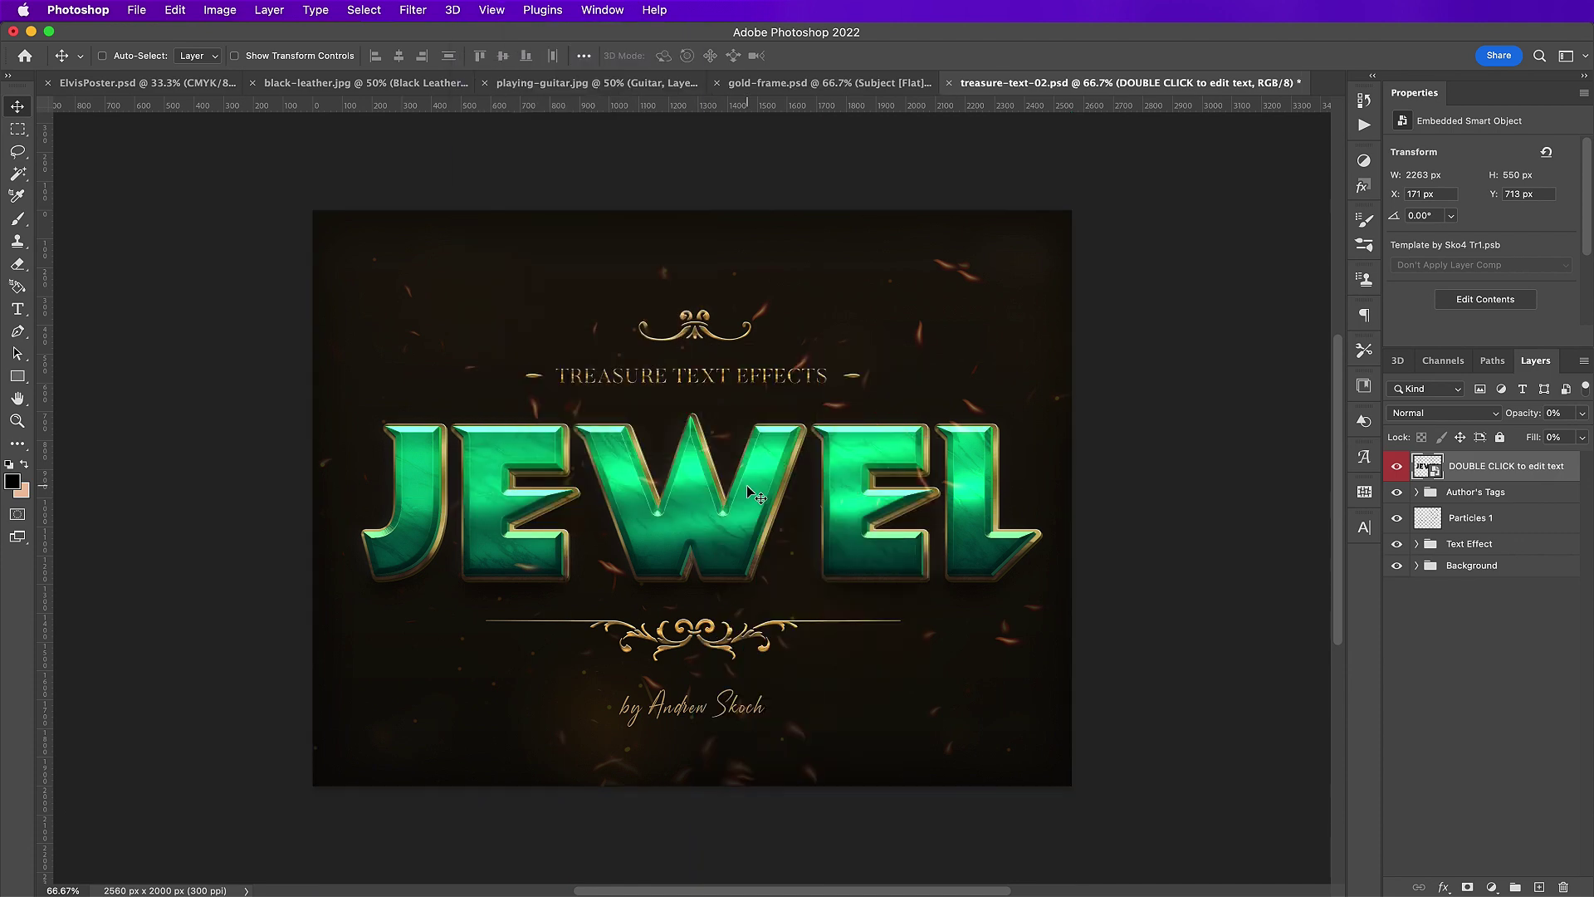
# - Open the editable text smart object's contents, replace the missing font, and change the word JEWEL to ELVIS
pyautogui.doubleClick(1423, 467)
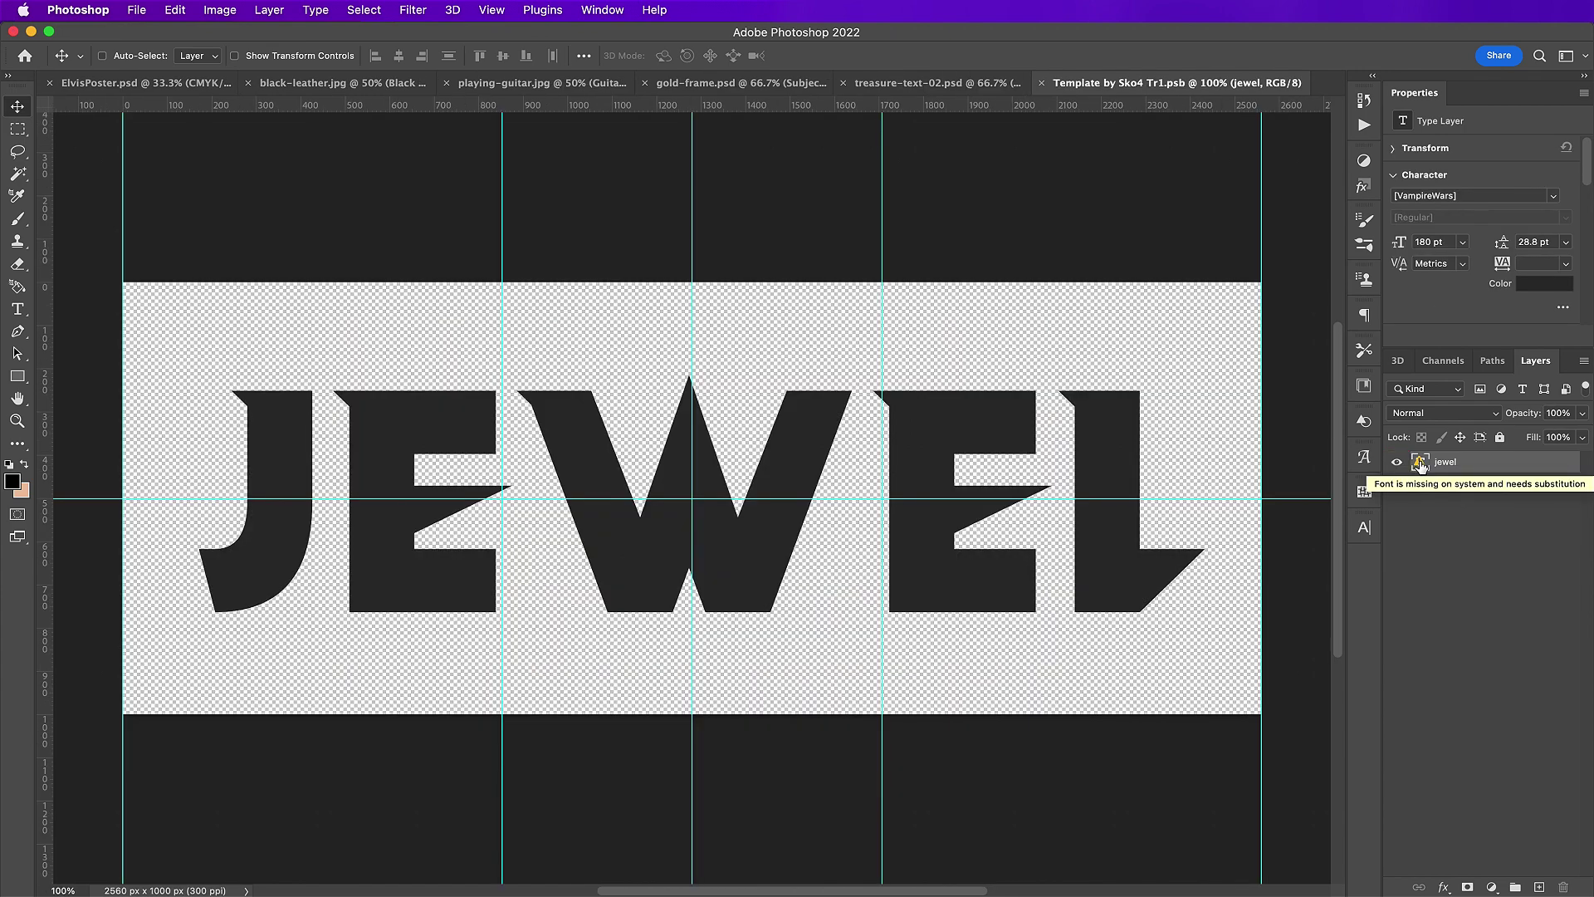
pyautogui.doubleClick(867, 553)
pyautogui.click(772, 427)
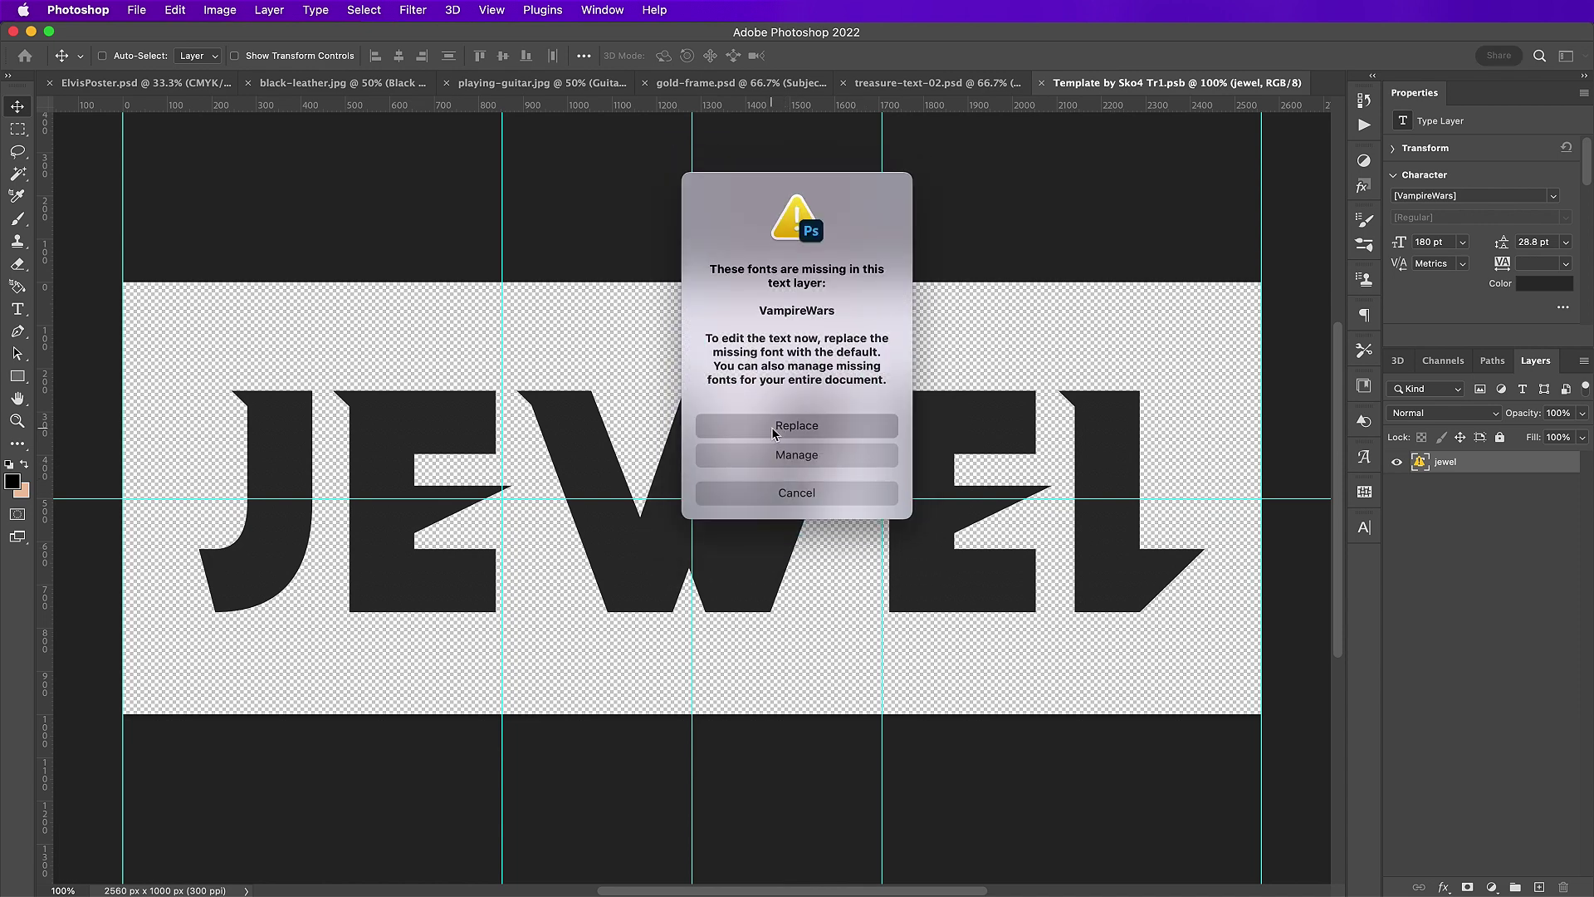
pyautogui.click(797, 483)
pyautogui.hotkey('ctrl', 'a')
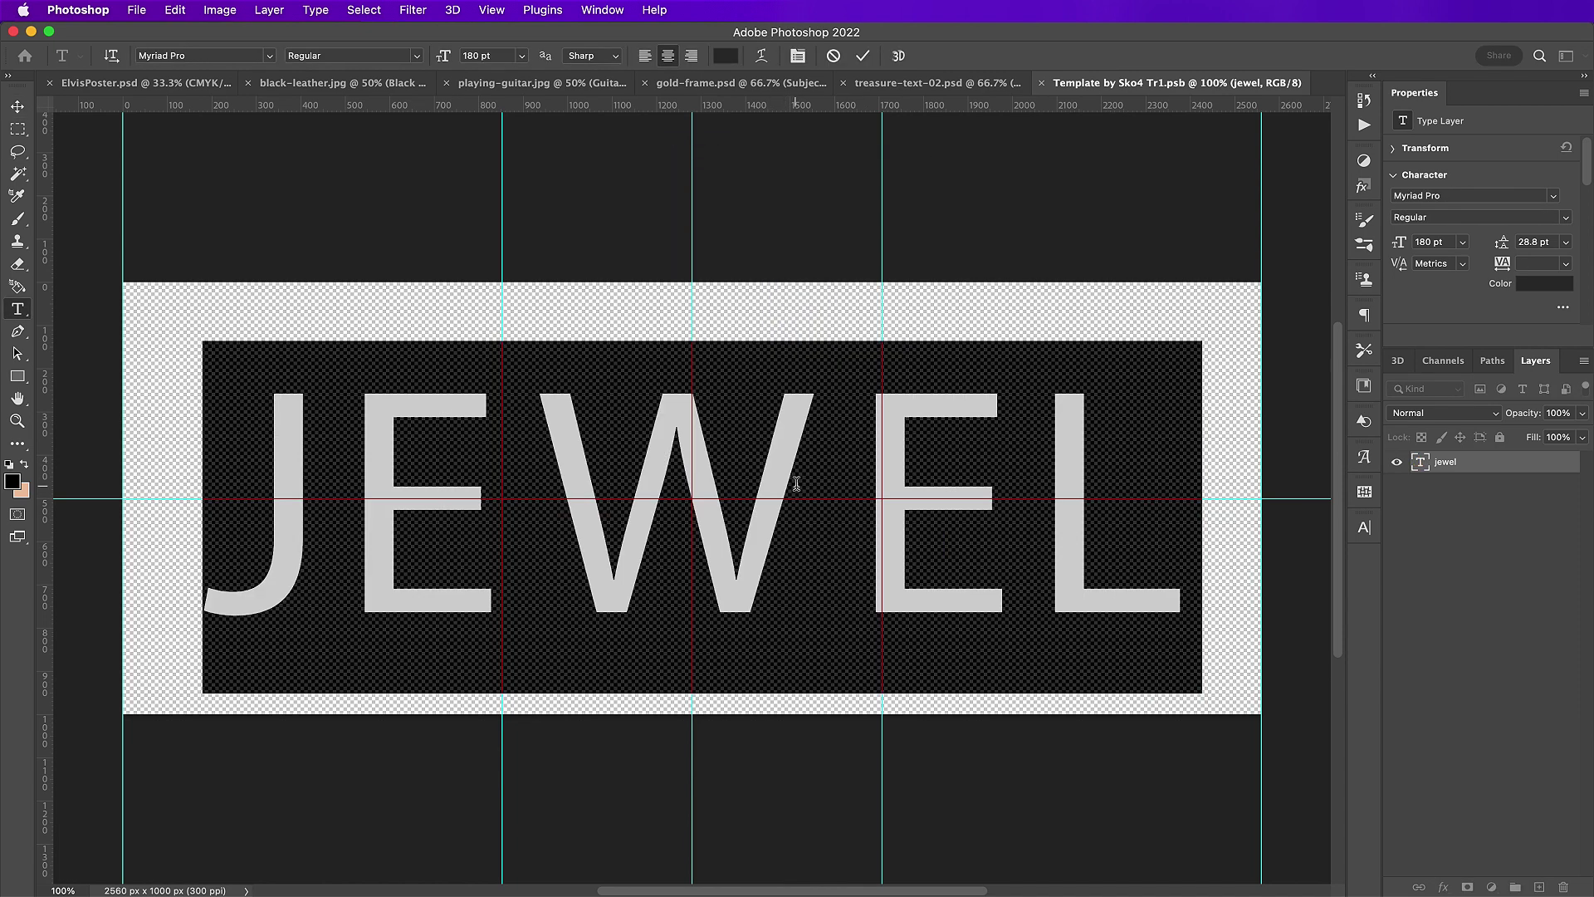
pyautogui.write('ELVIS')
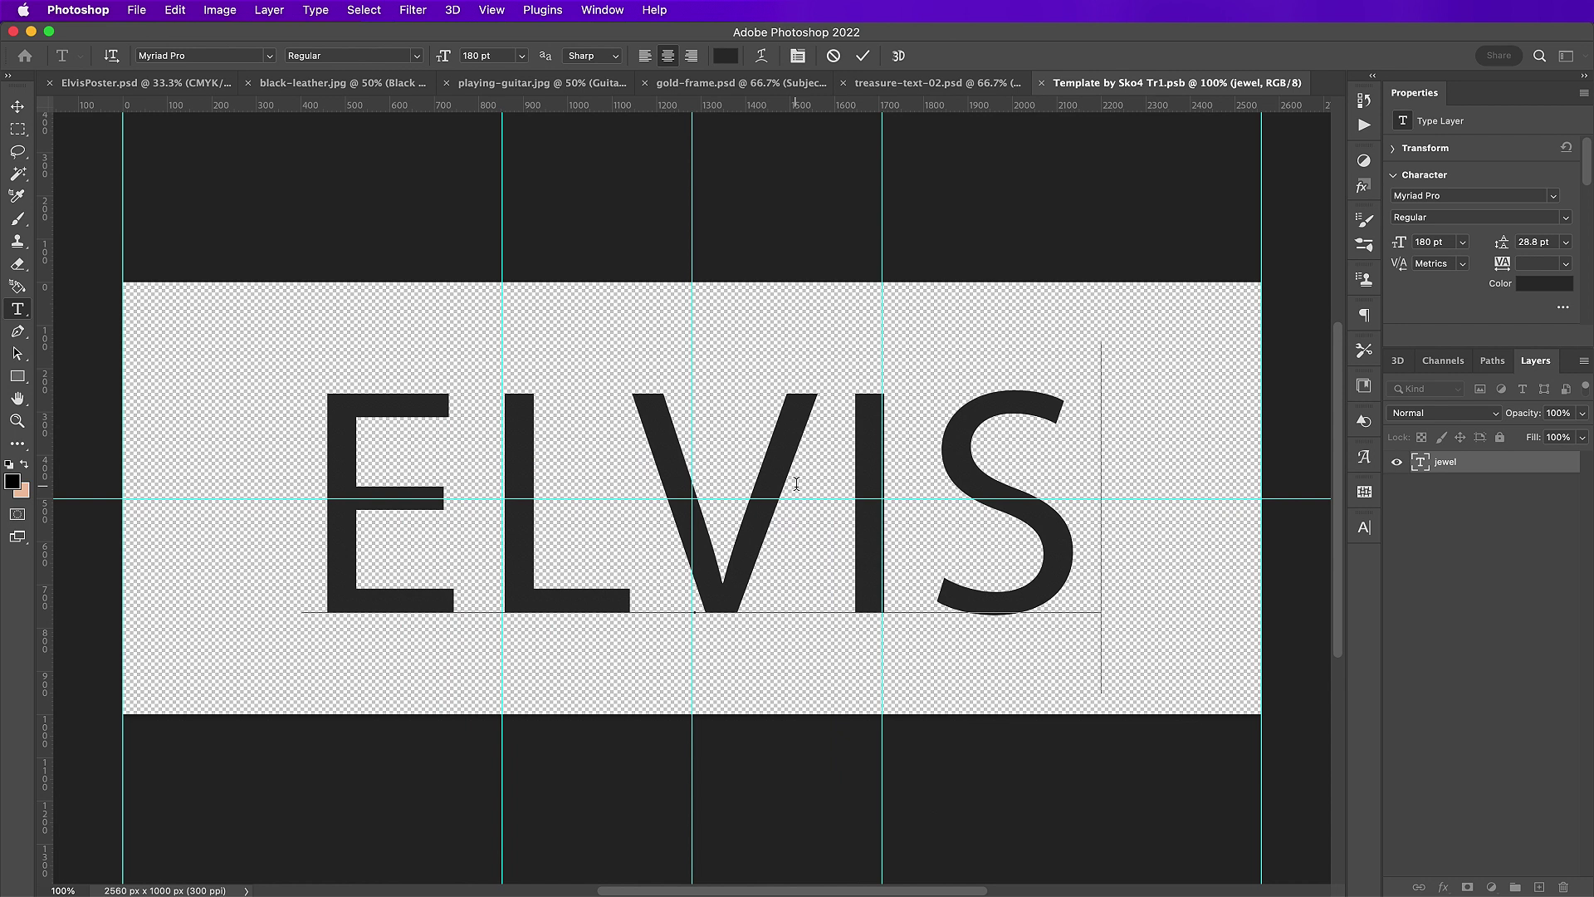
# - Set the letters EL in the font Modeco Semi Bold
pyautogui.moveTo(628, 490); pyautogui.dragTo(361, 469)
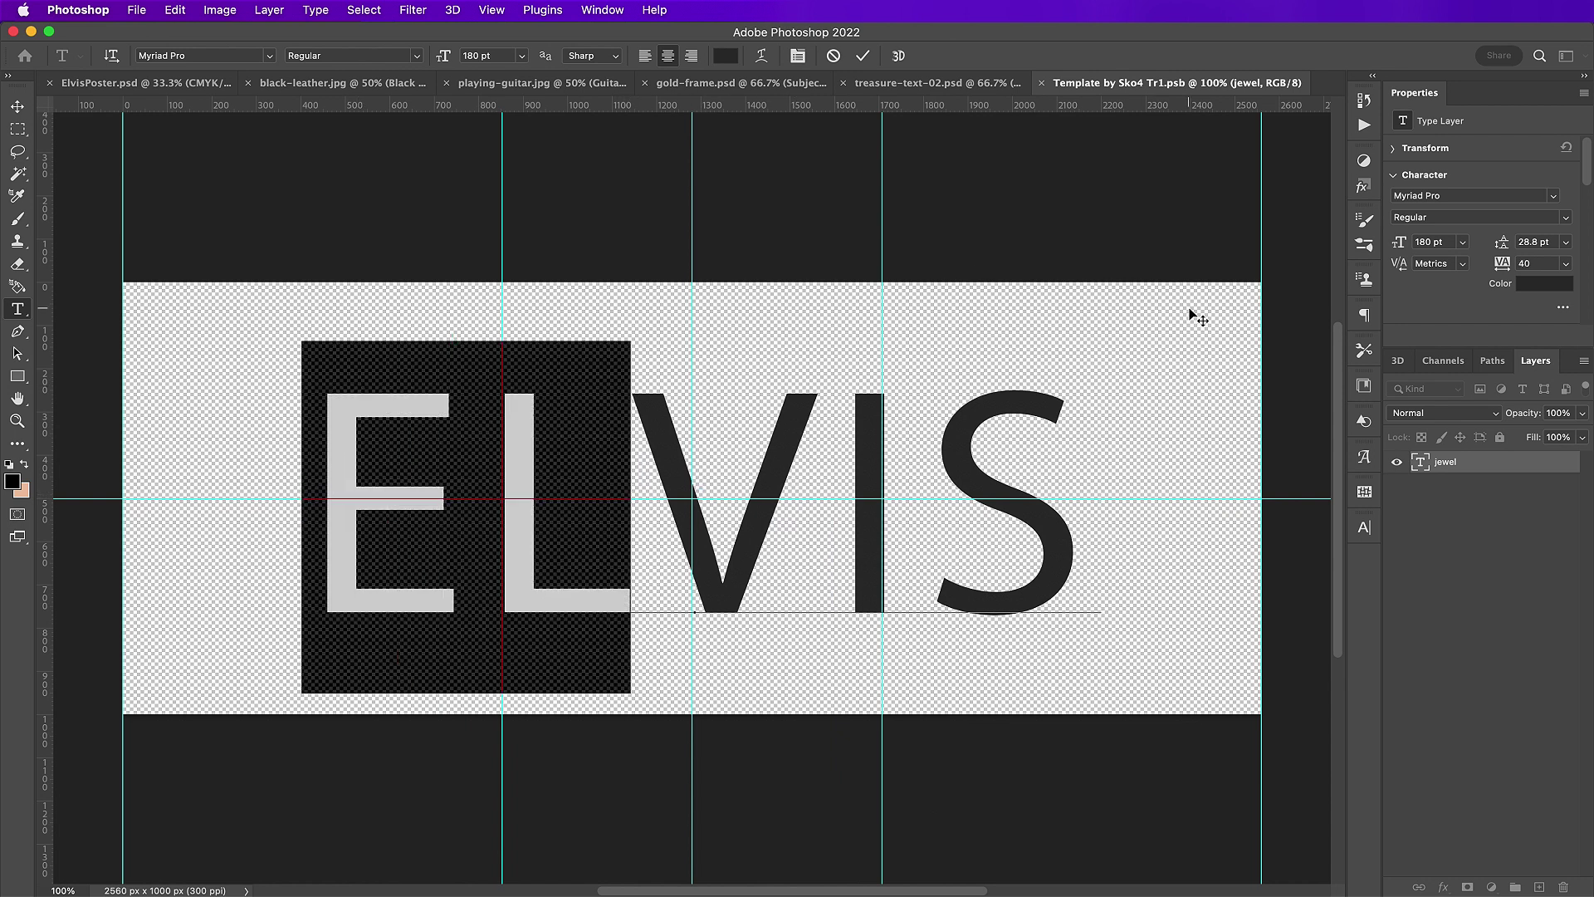
pyautogui.click(1445, 198)
pyautogui.write('mode')
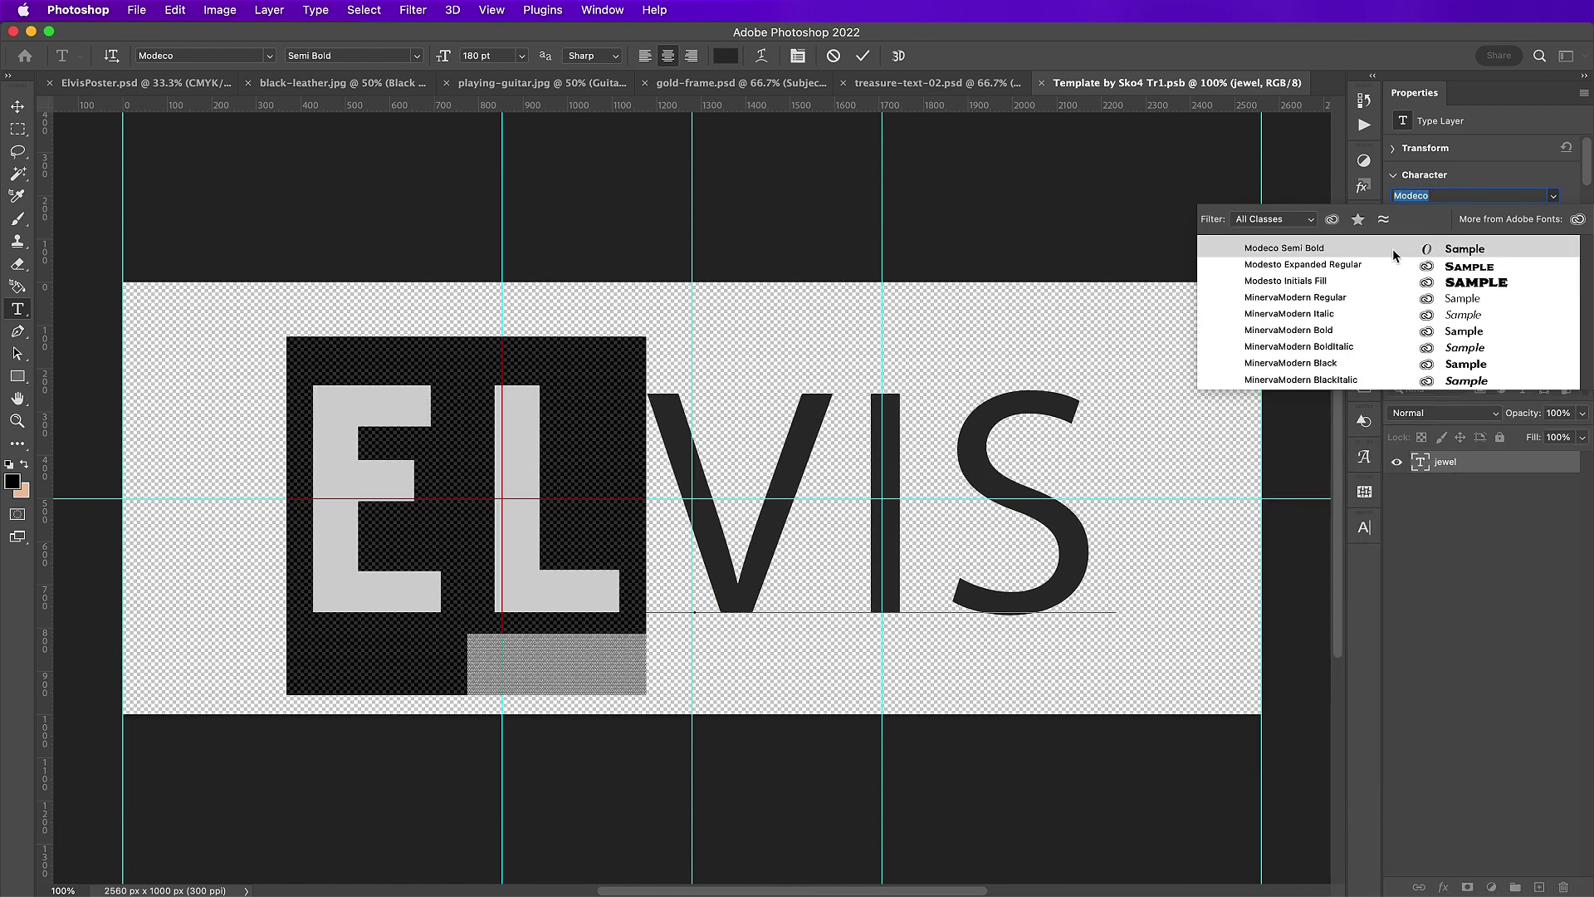
pyautogui.click(1392, 248)
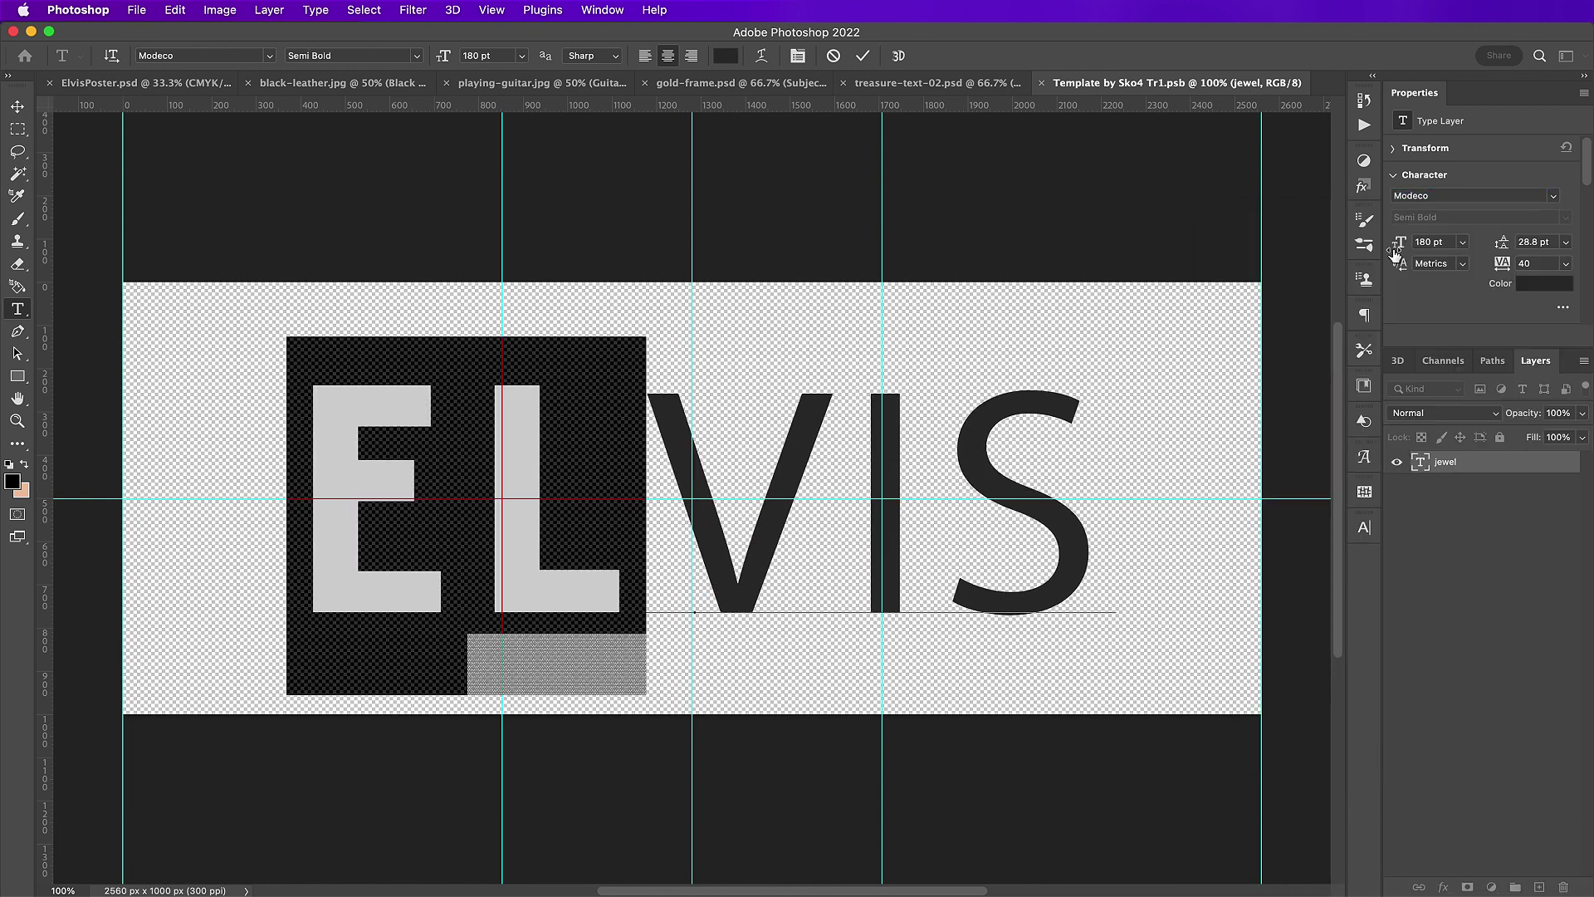
# - Set the letters VIS in the font Rasane Bold and commit the text edit
pyautogui.click(771, 426)
pyautogui.moveTo(682, 458); pyautogui.dragTo(1090, 565)
pyautogui.click(1418, 199)
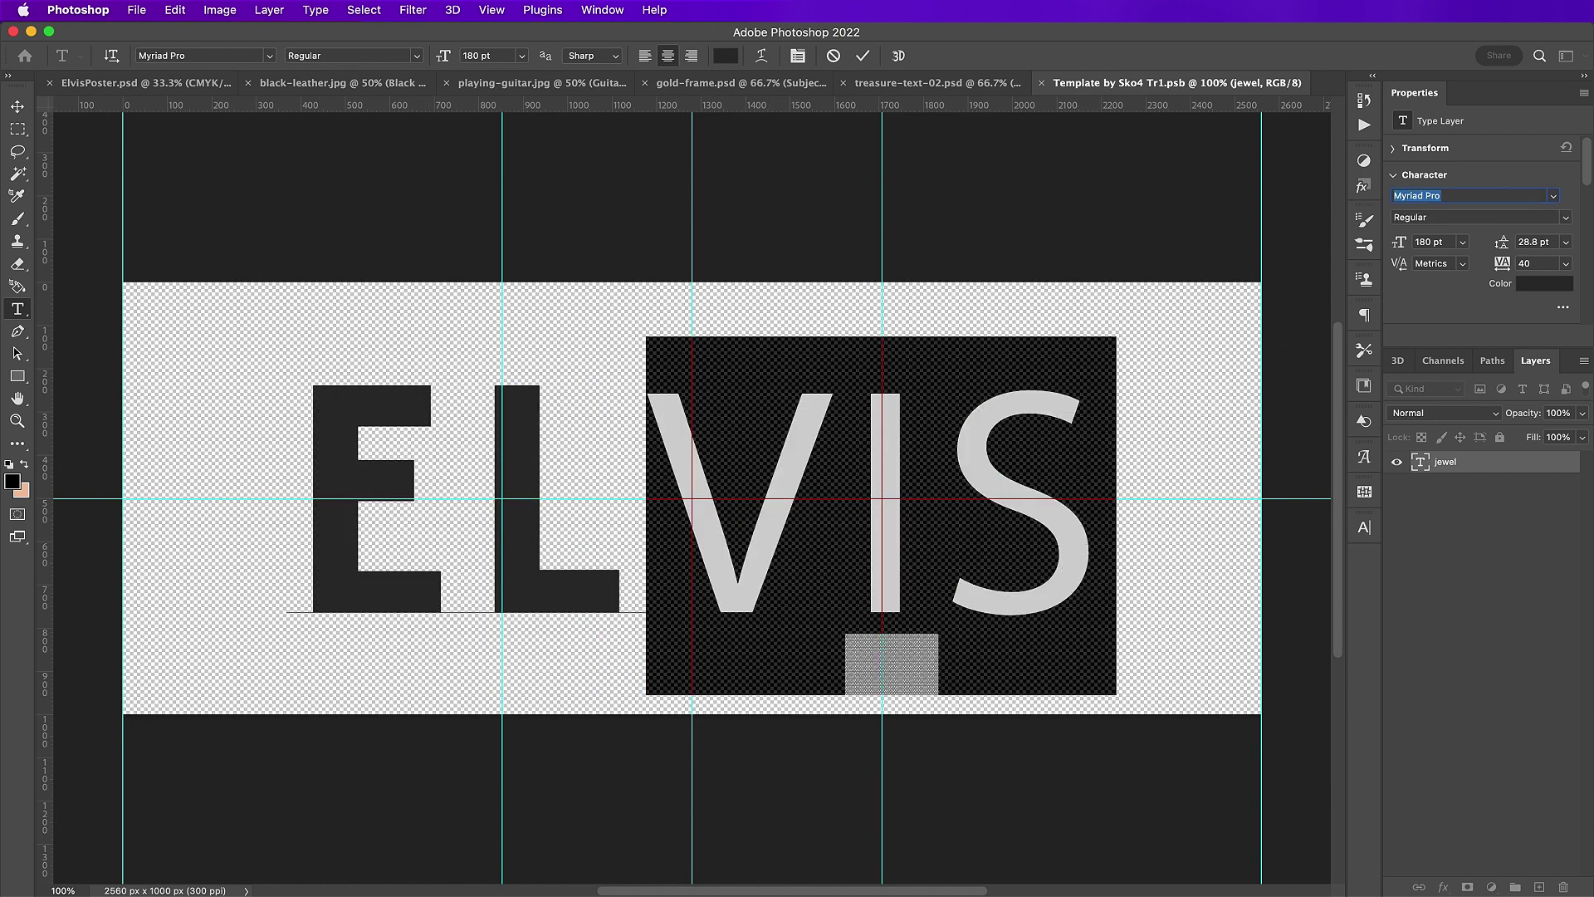
pyautogui.write('rasa')
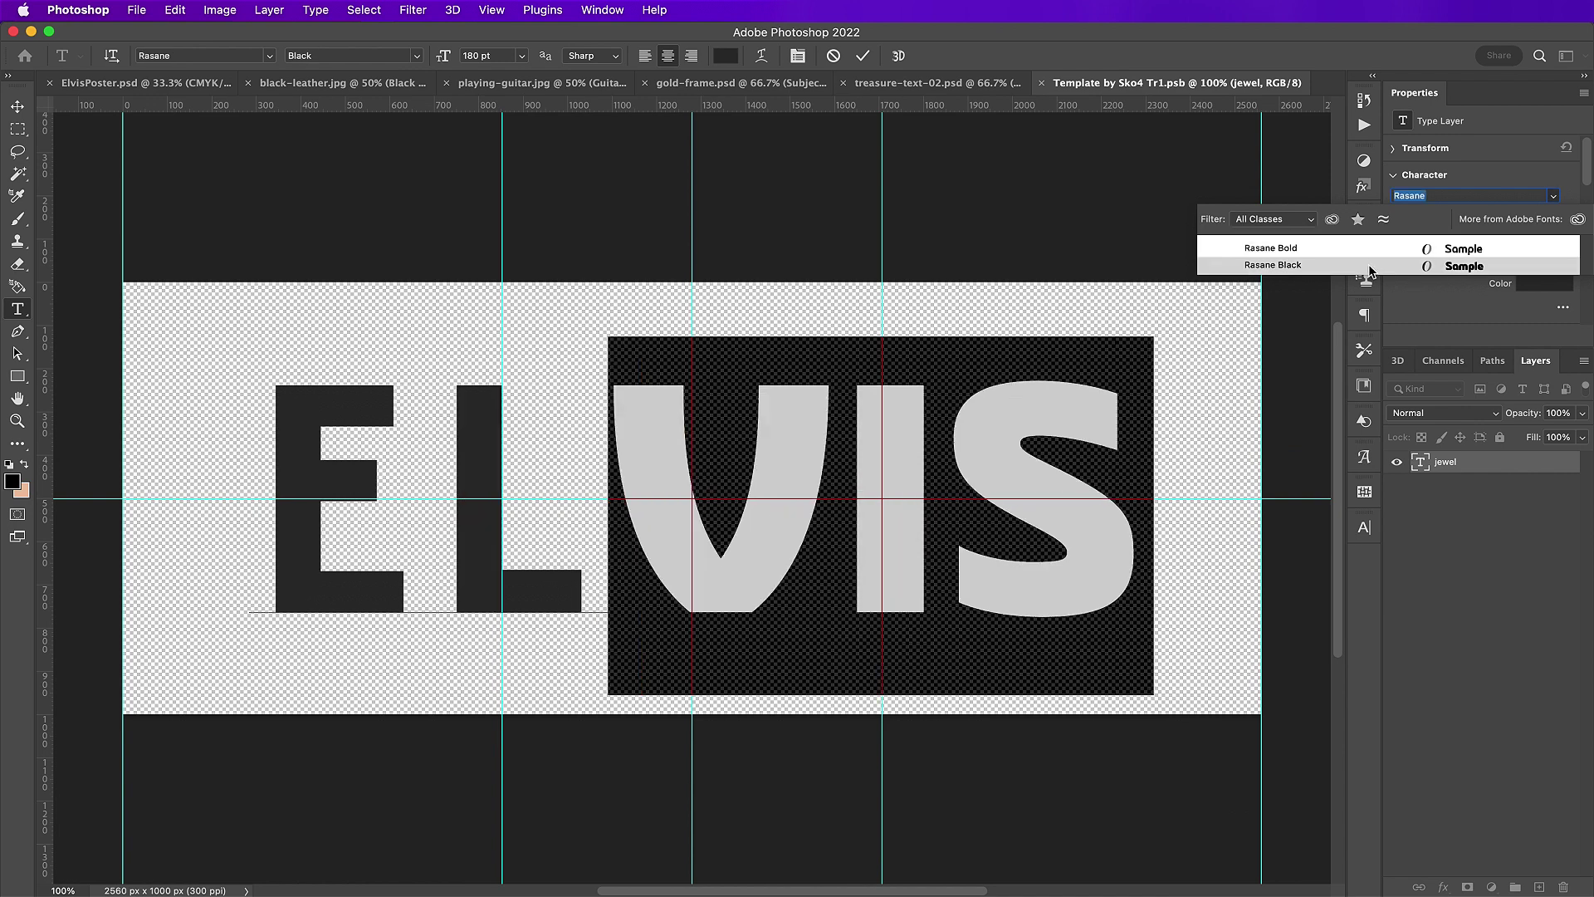
pyautogui.click(1370, 250)
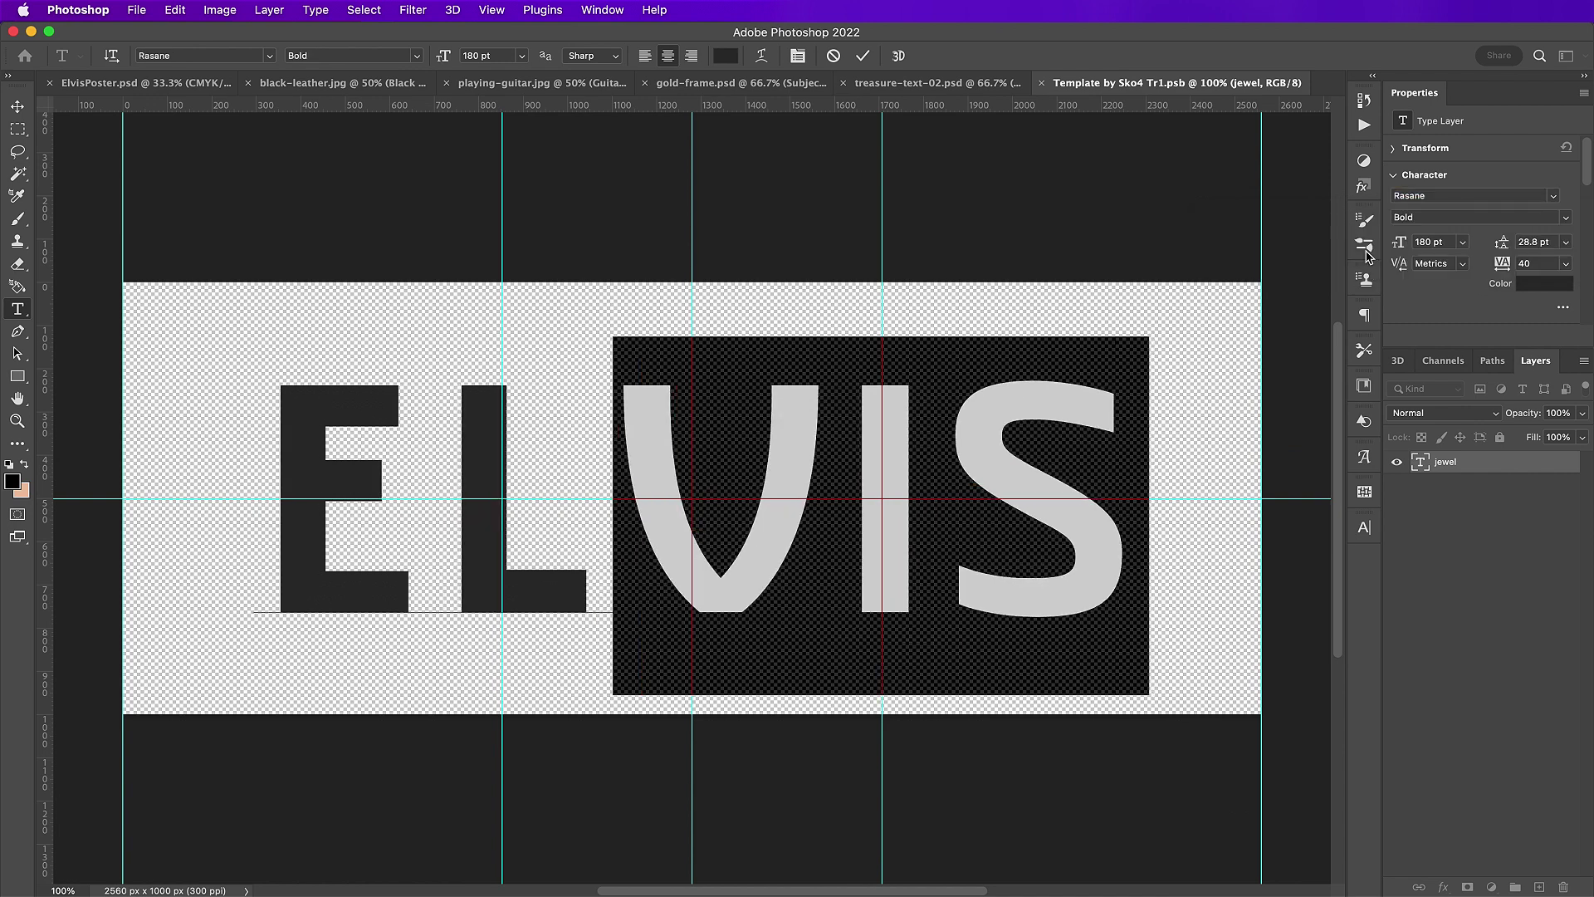
pyautogui.click(1031, 368)
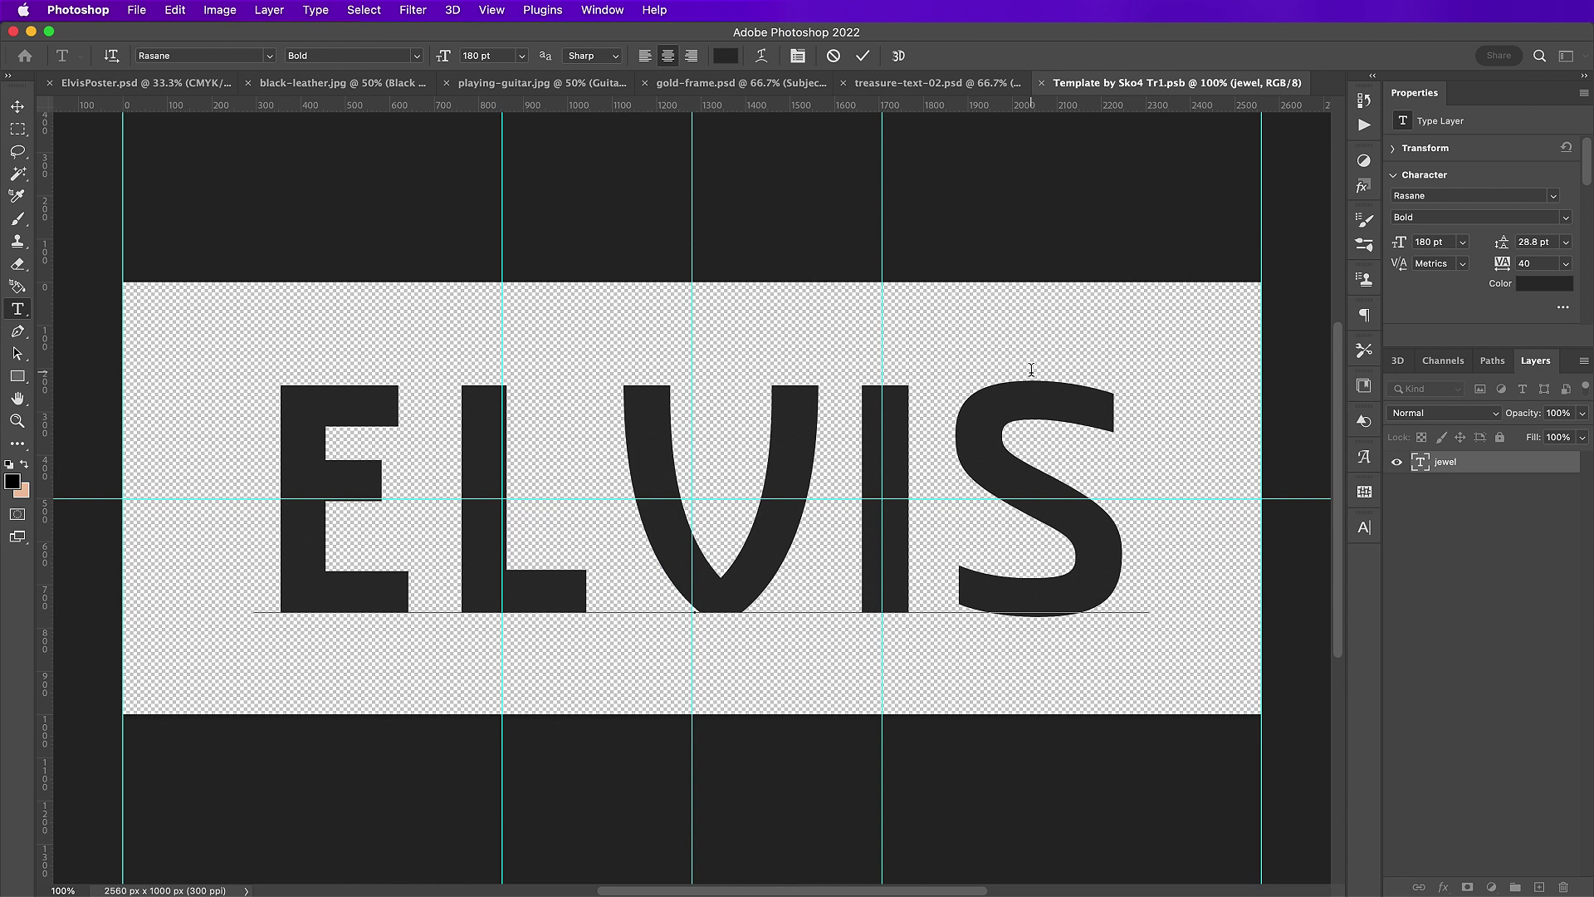
pyautogui.click(864, 55)
pyautogui.press('v')
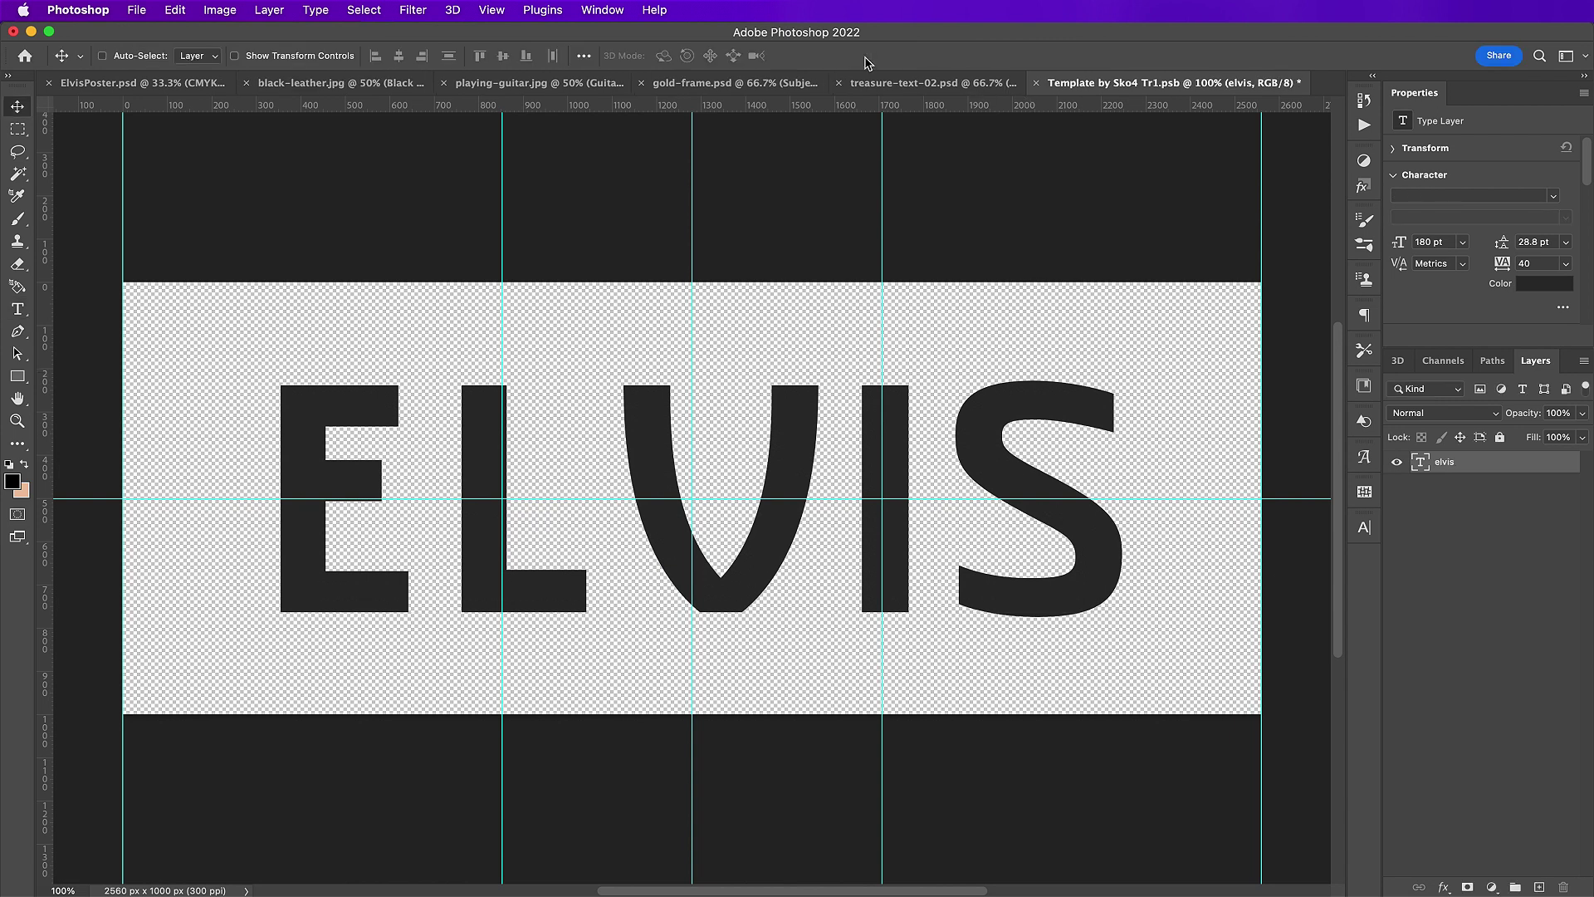
# - Save the edited smart object contents and close them to update the text effect in treasure-text-02.psd
pyautogui.click(149, 10)
pyautogui.click(171, 188)
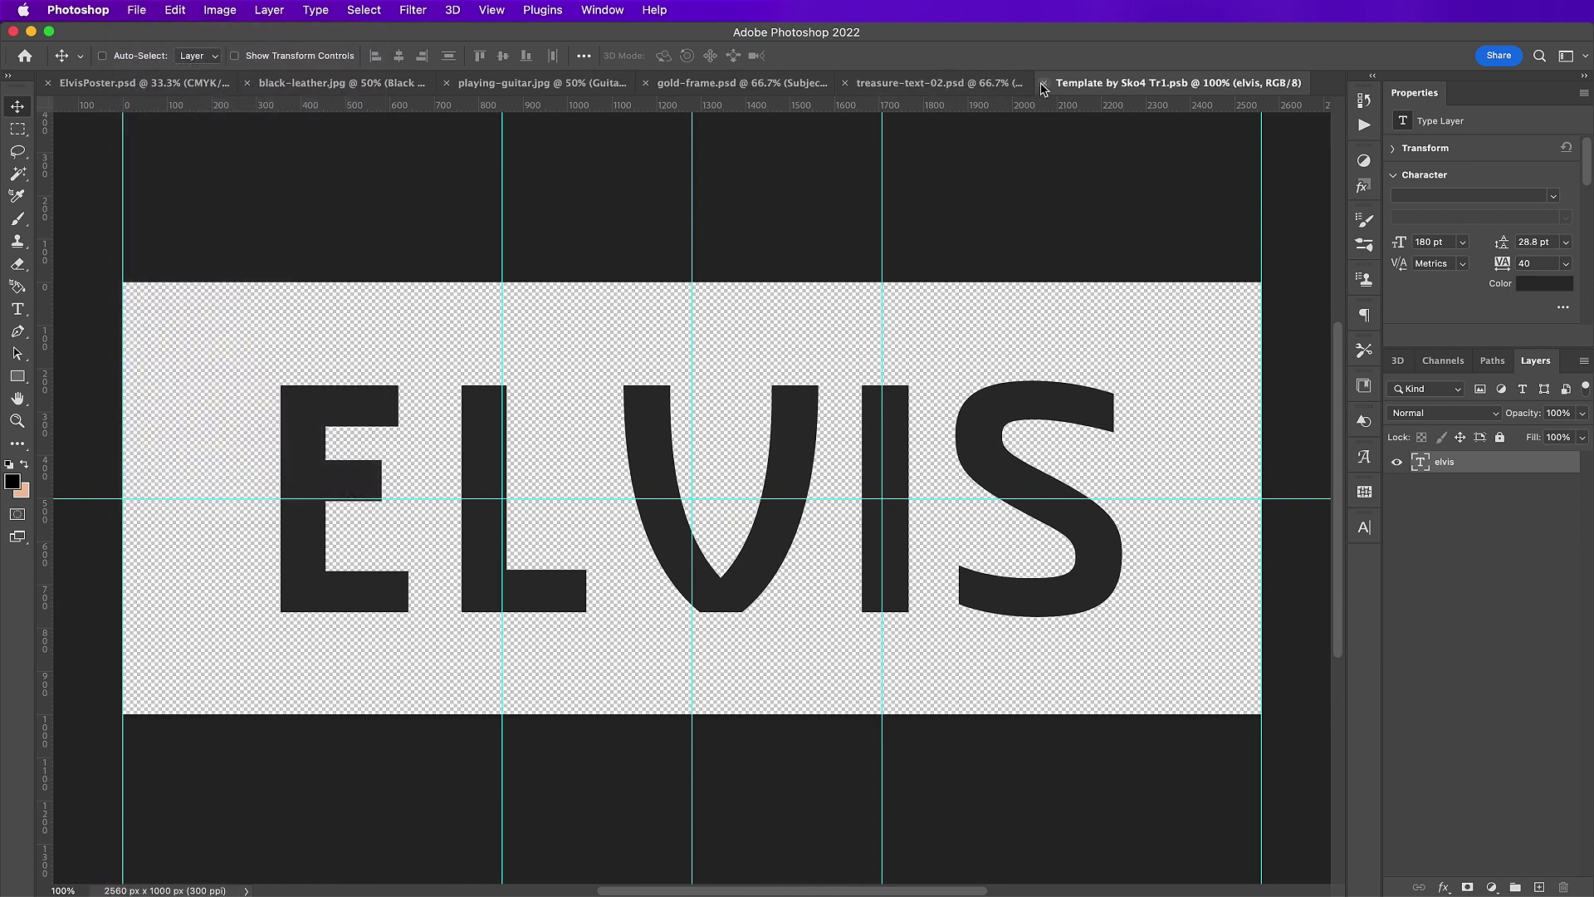
pyautogui.click(1045, 83)
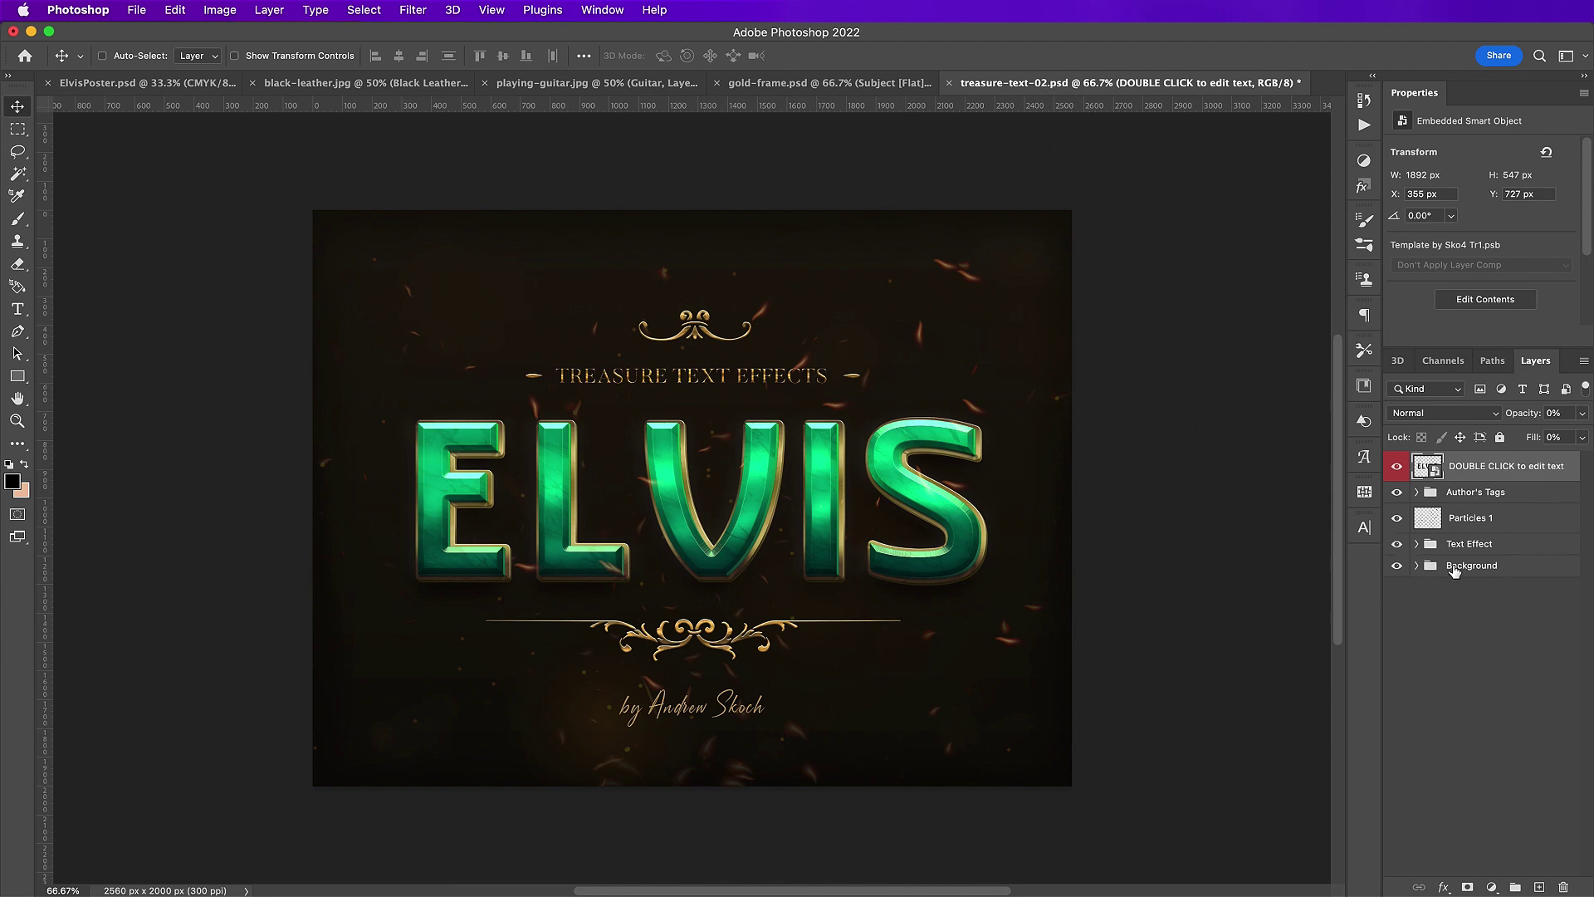
# - Delete the Background group, the Particles 1 layer and the Author's Tags group, keeping only the text effect
pyautogui.click(1455, 570)
pyautogui.press('Delete')
pyautogui.click(1457, 518)
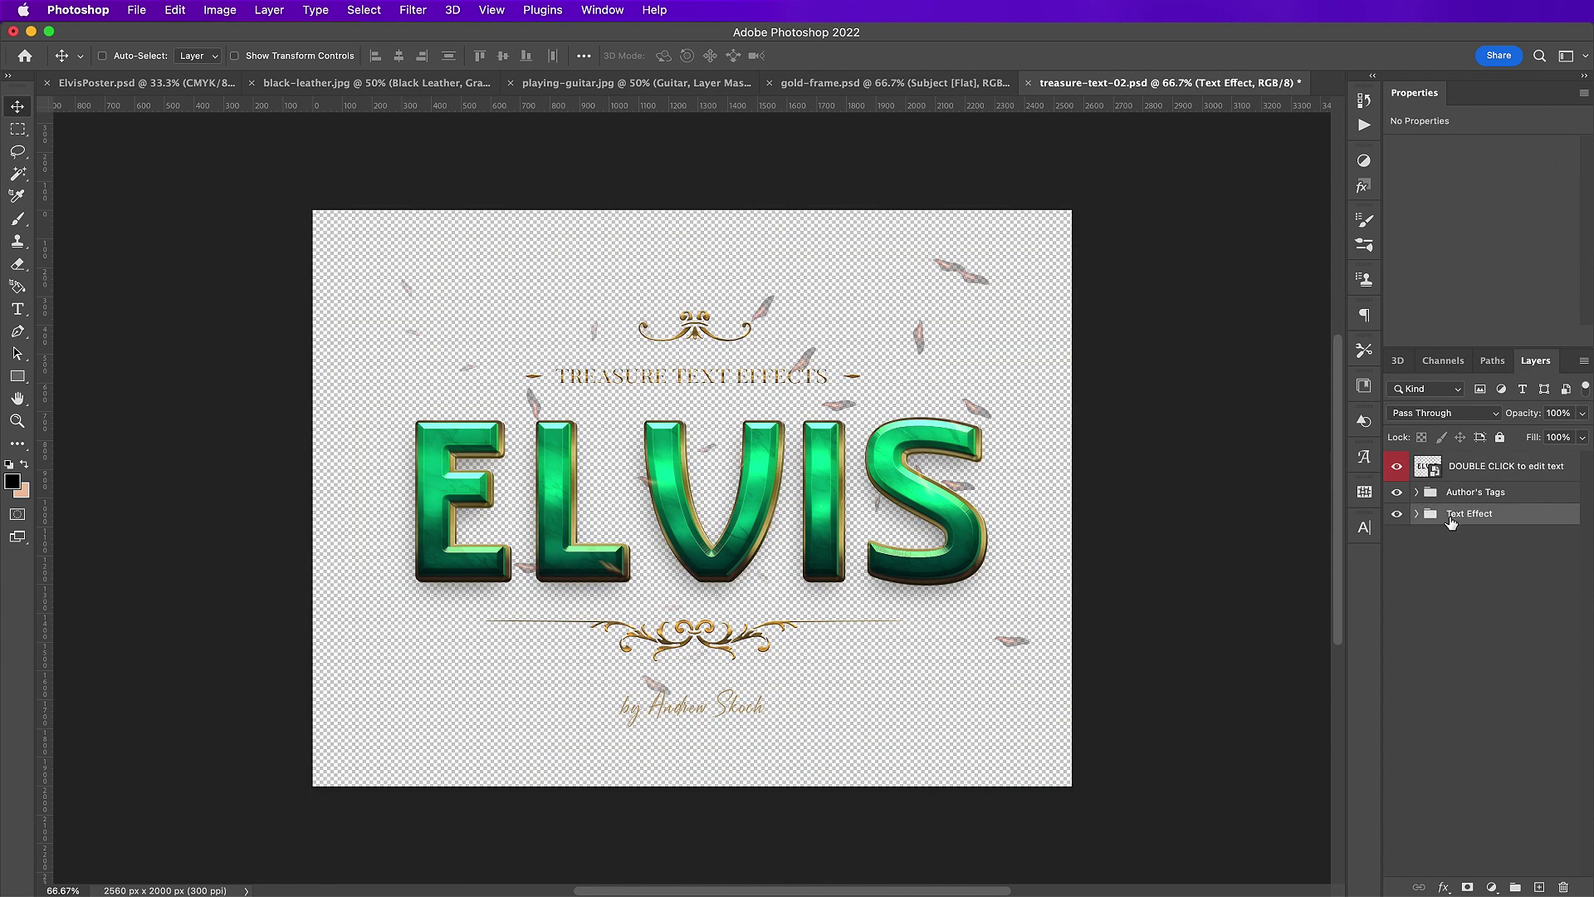
pyautogui.press('Delete')
pyautogui.click(1457, 498)
pyautogui.press('Delete')
# - Expand the Text Effect group and delete its Top subgroup
pyautogui.click(1416, 492)
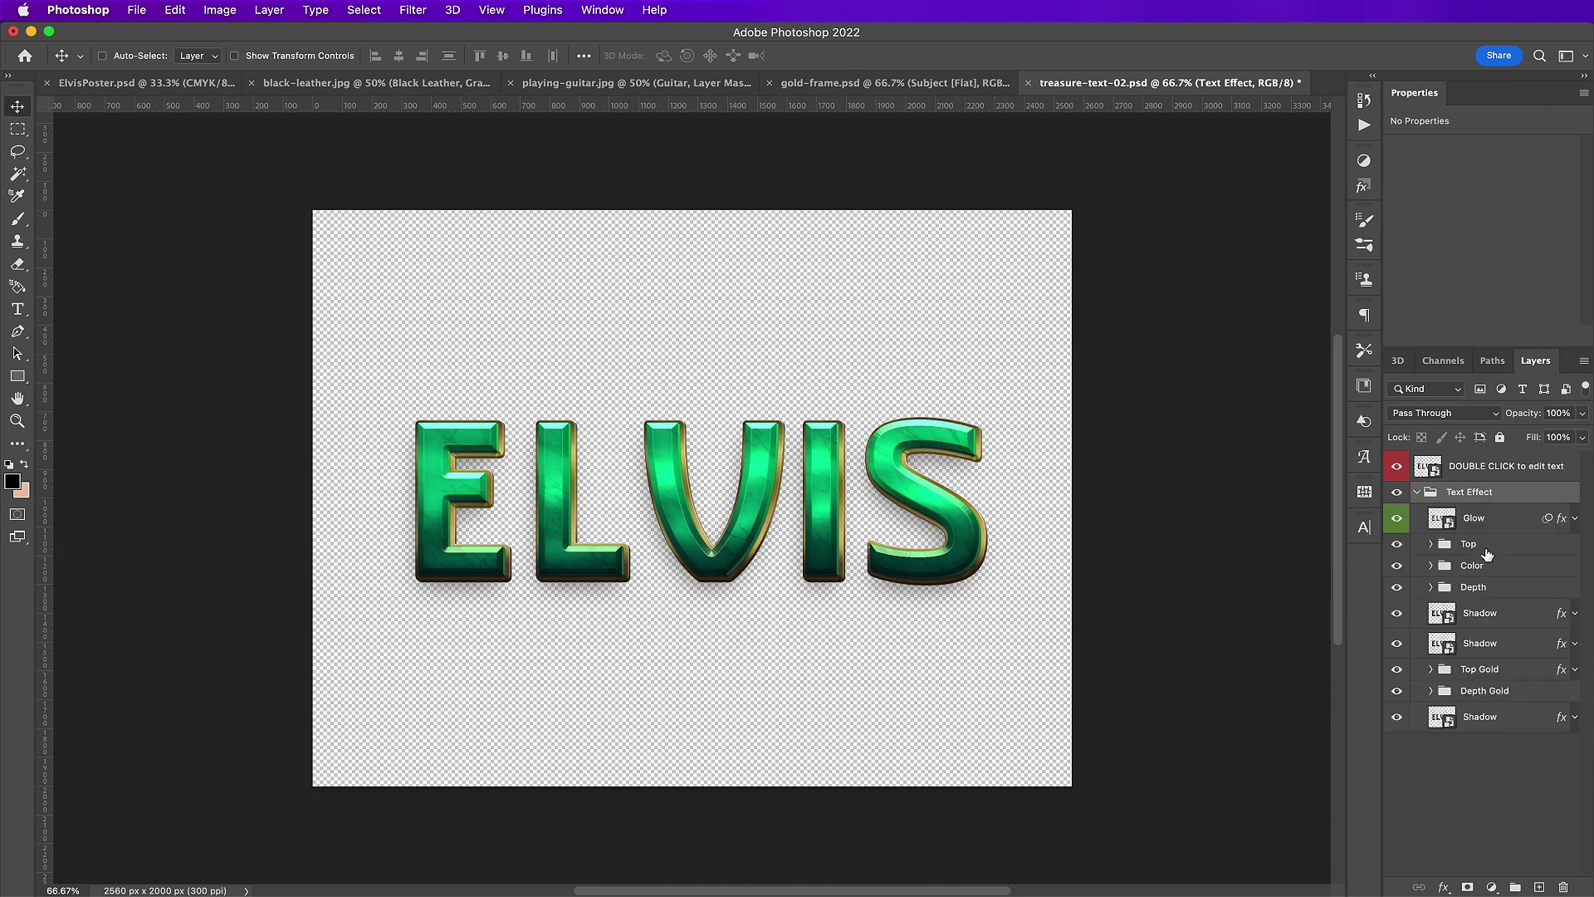
pyautogui.click(1486, 552)
pyautogui.press('Delete')
# - In the Color group, edit the top Main layer's Gradient Overlay and set the gradient's dark green start stop to red e71a05
pyautogui.click(1430, 543)
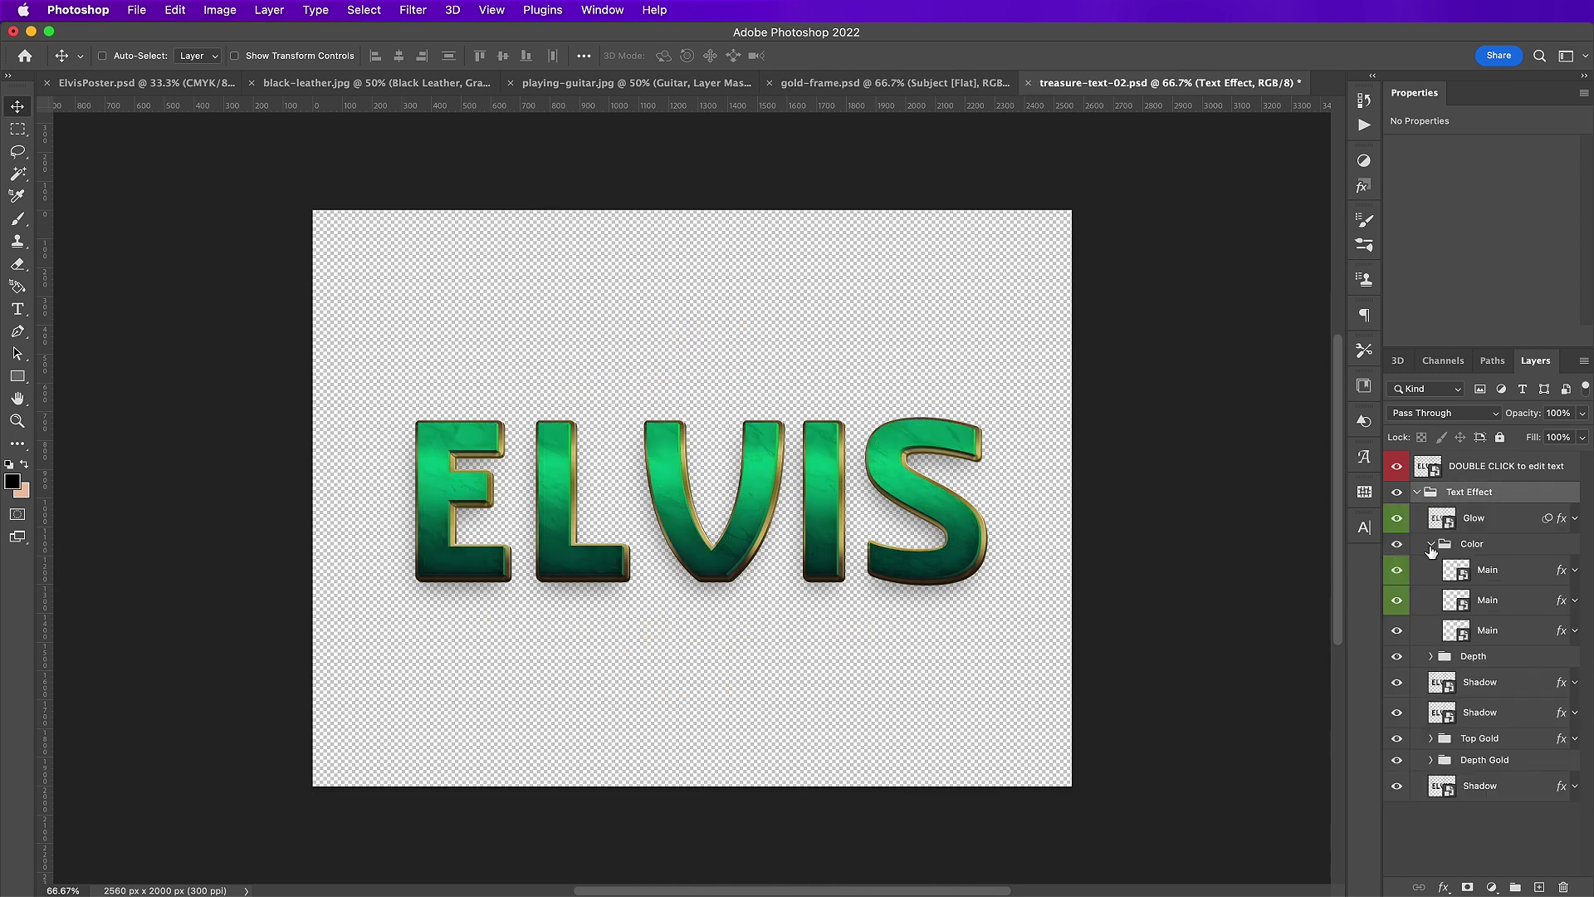
pyautogui.click(1575, 570)
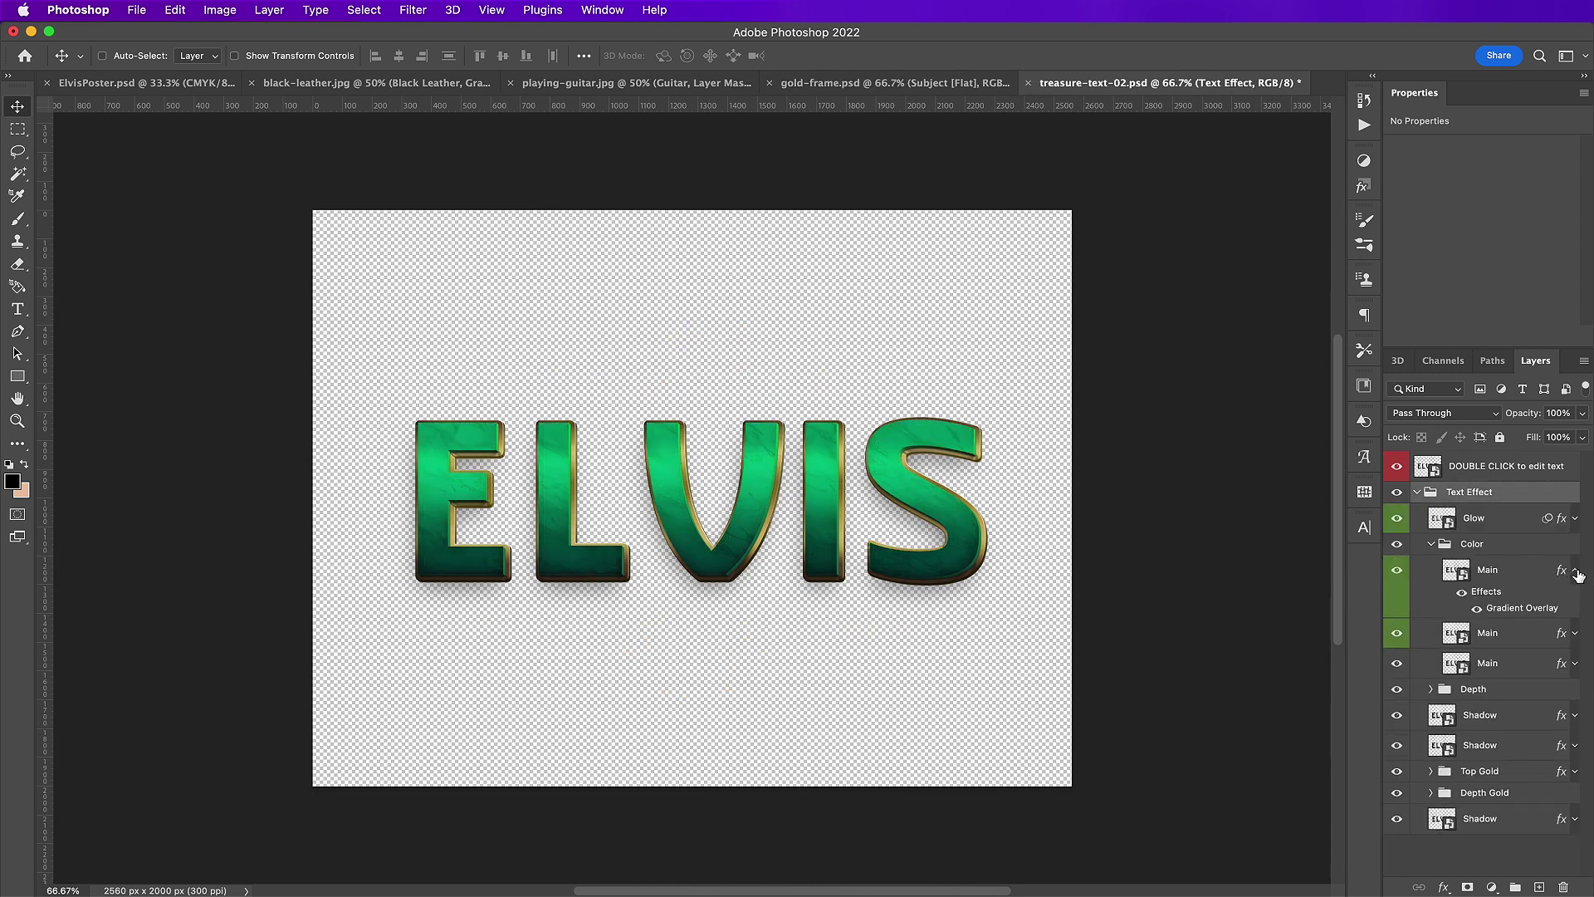
pyautogui.click(1516, 611)
pyautogui.doubleClick(1516, 611)
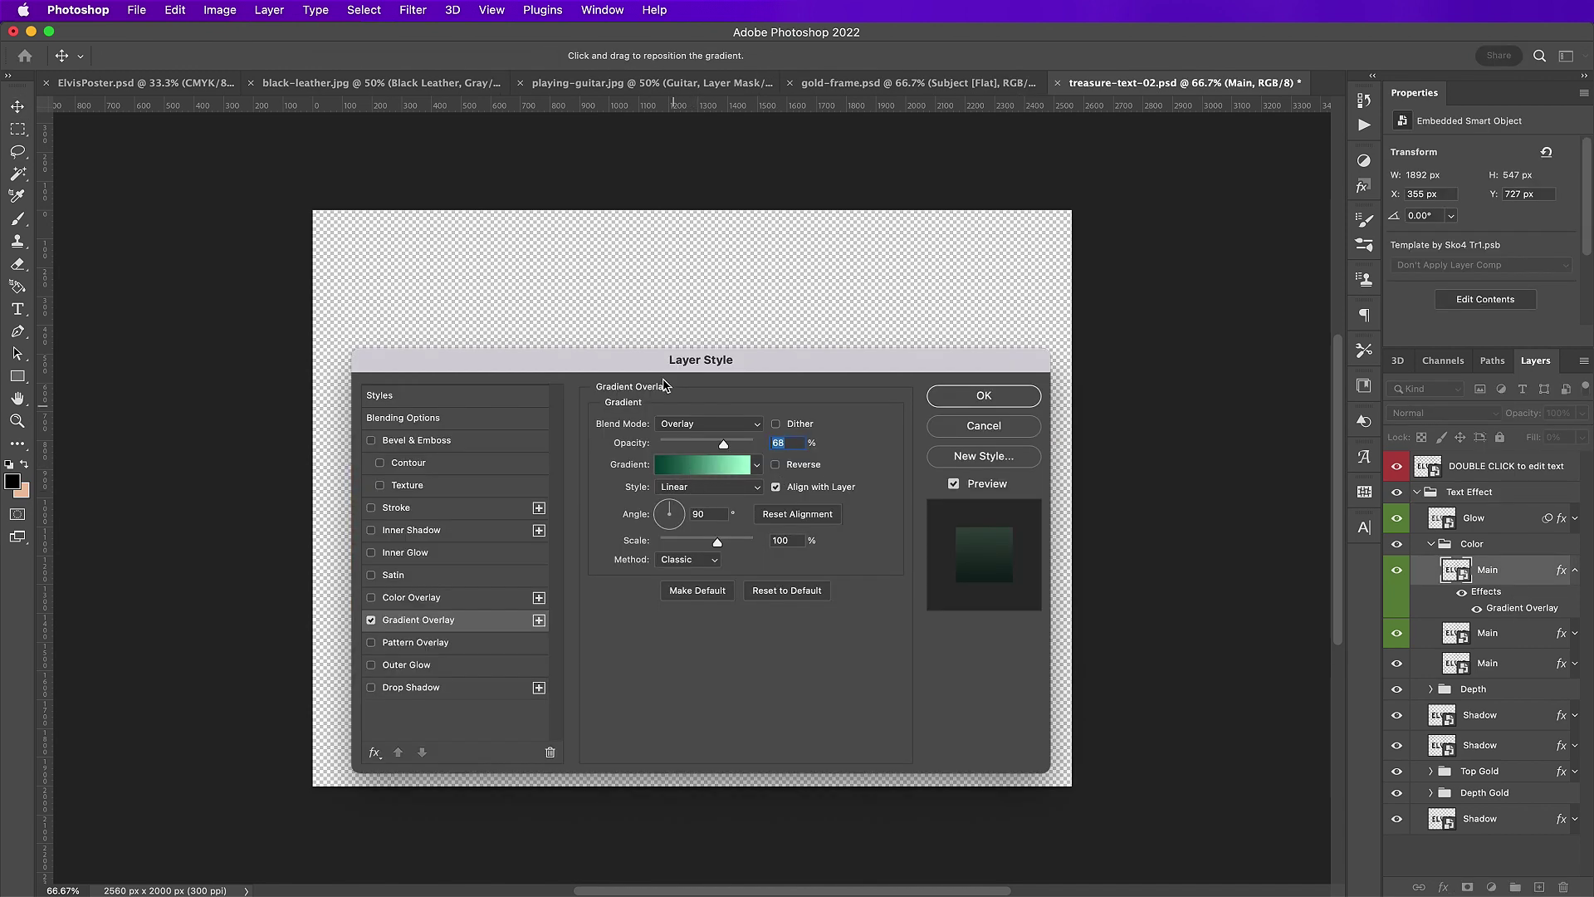
pyautogui.moveTo(658, 357); pyautogui.dragTo(668, 551)
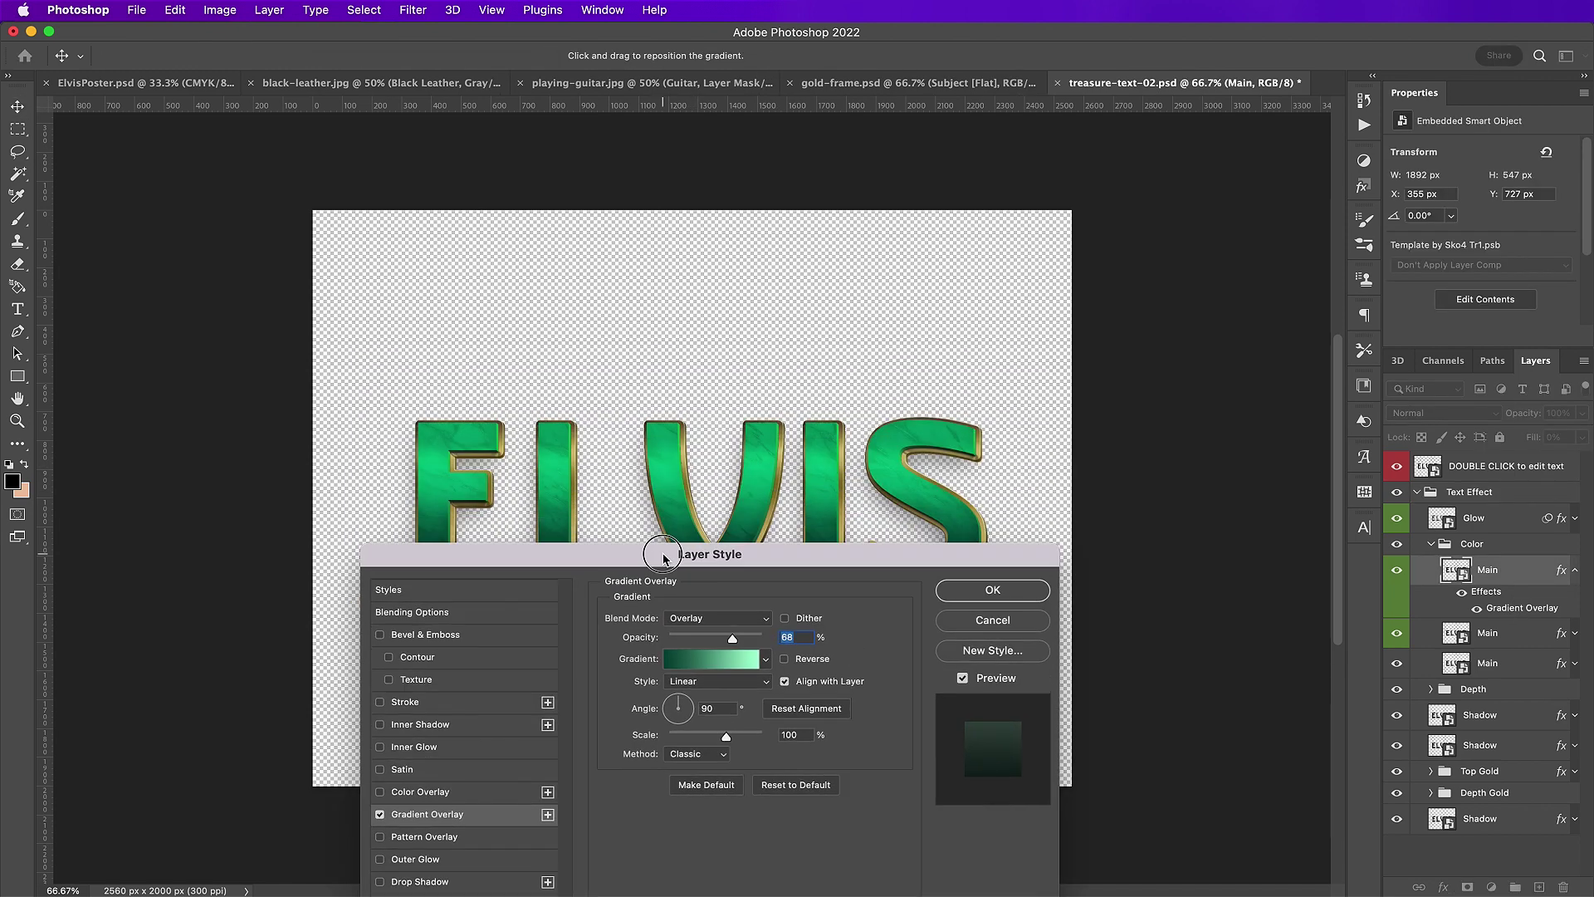
pyautogui.click(679, 661)
pyautogui.click(766, 683)
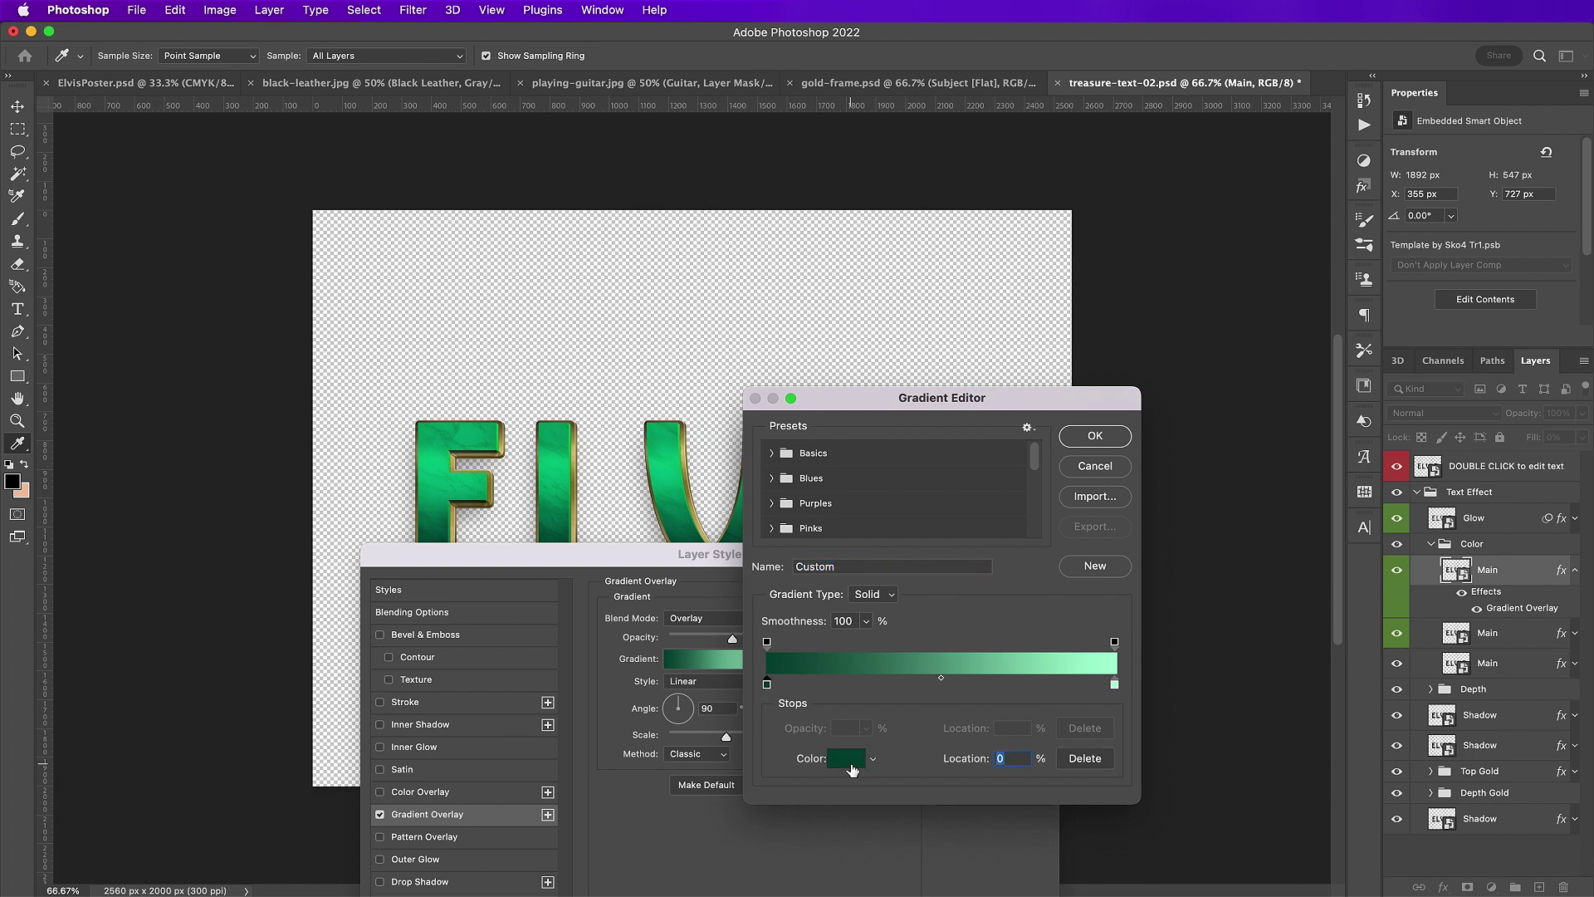
pyautogui.click(849, 762)
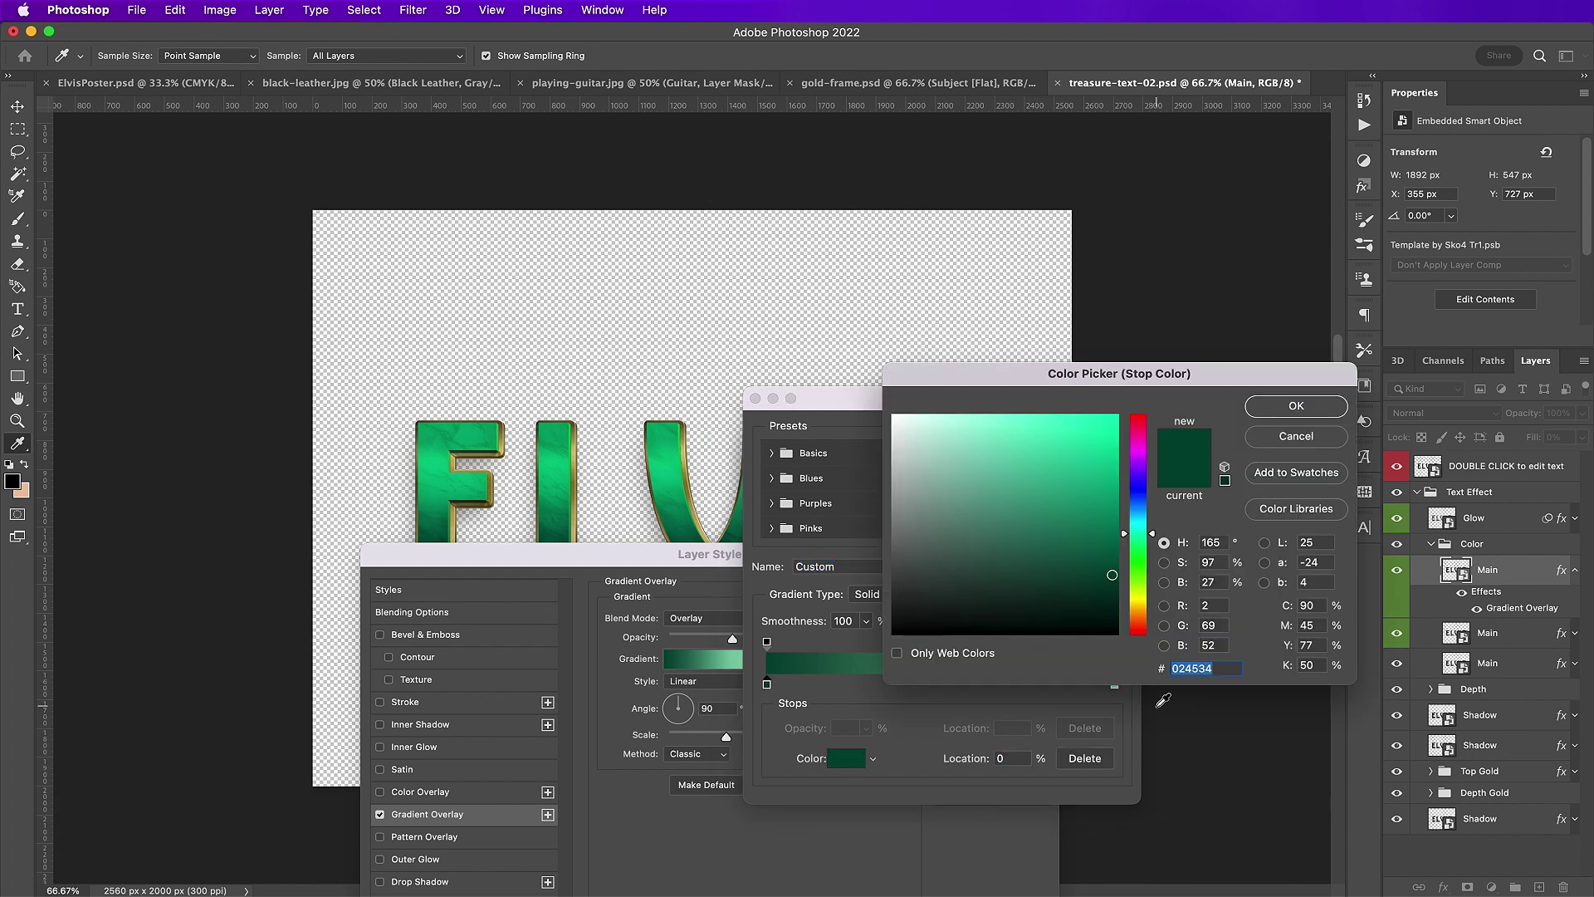
pyautogui.click(1135, 631)
pyautogui.click(1112, 471)
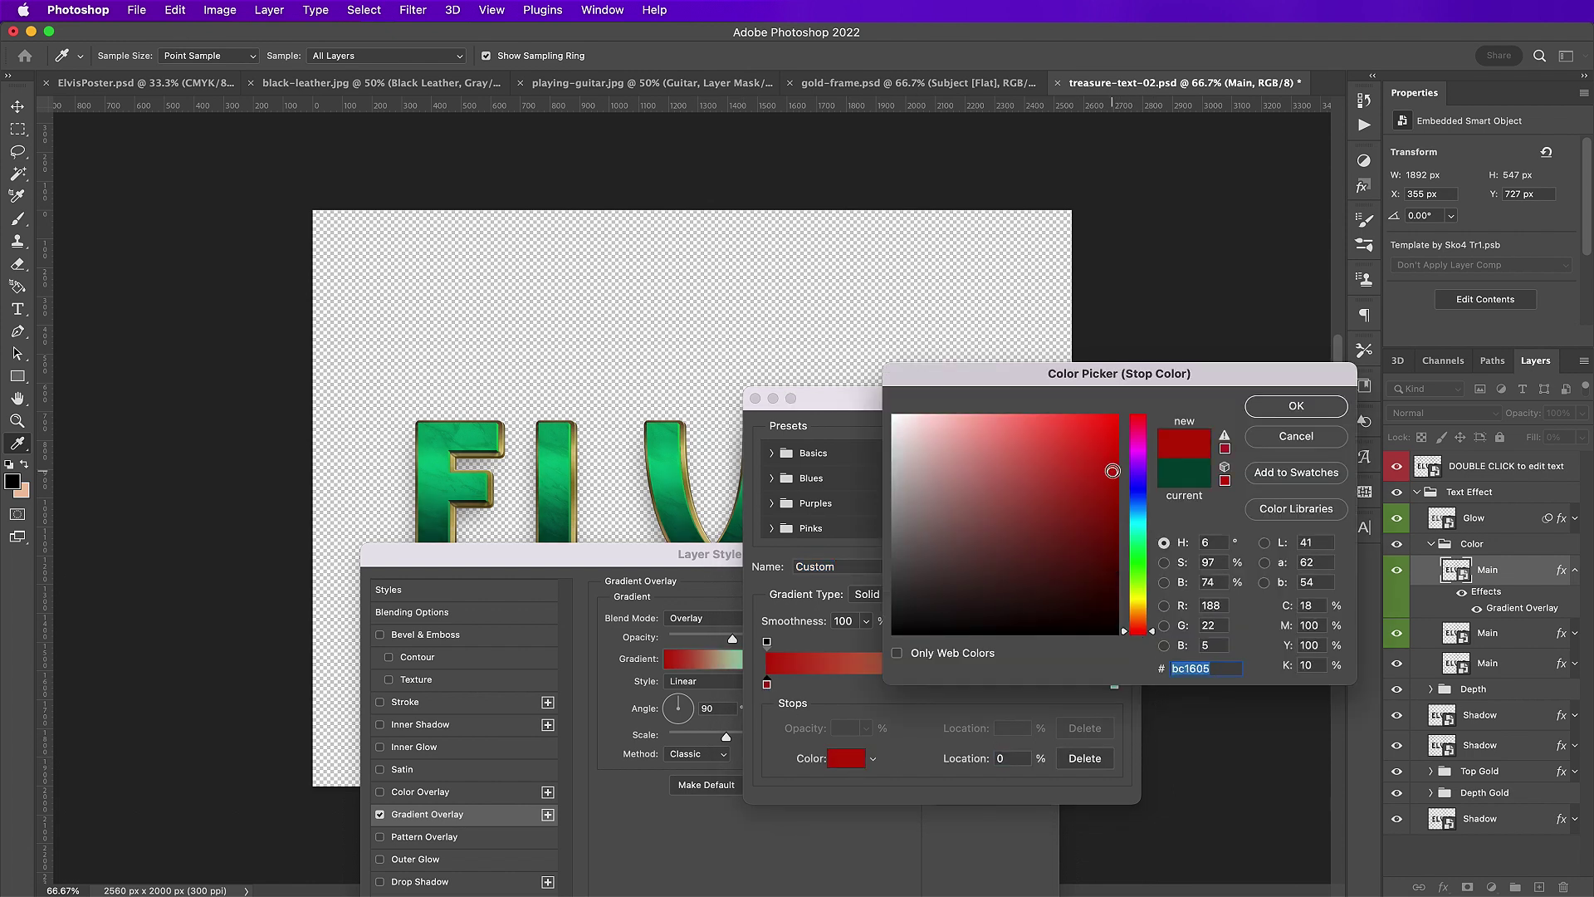
pyautogui.moveTo(1113, 472); pyautogui.dragTo(1113, 434)
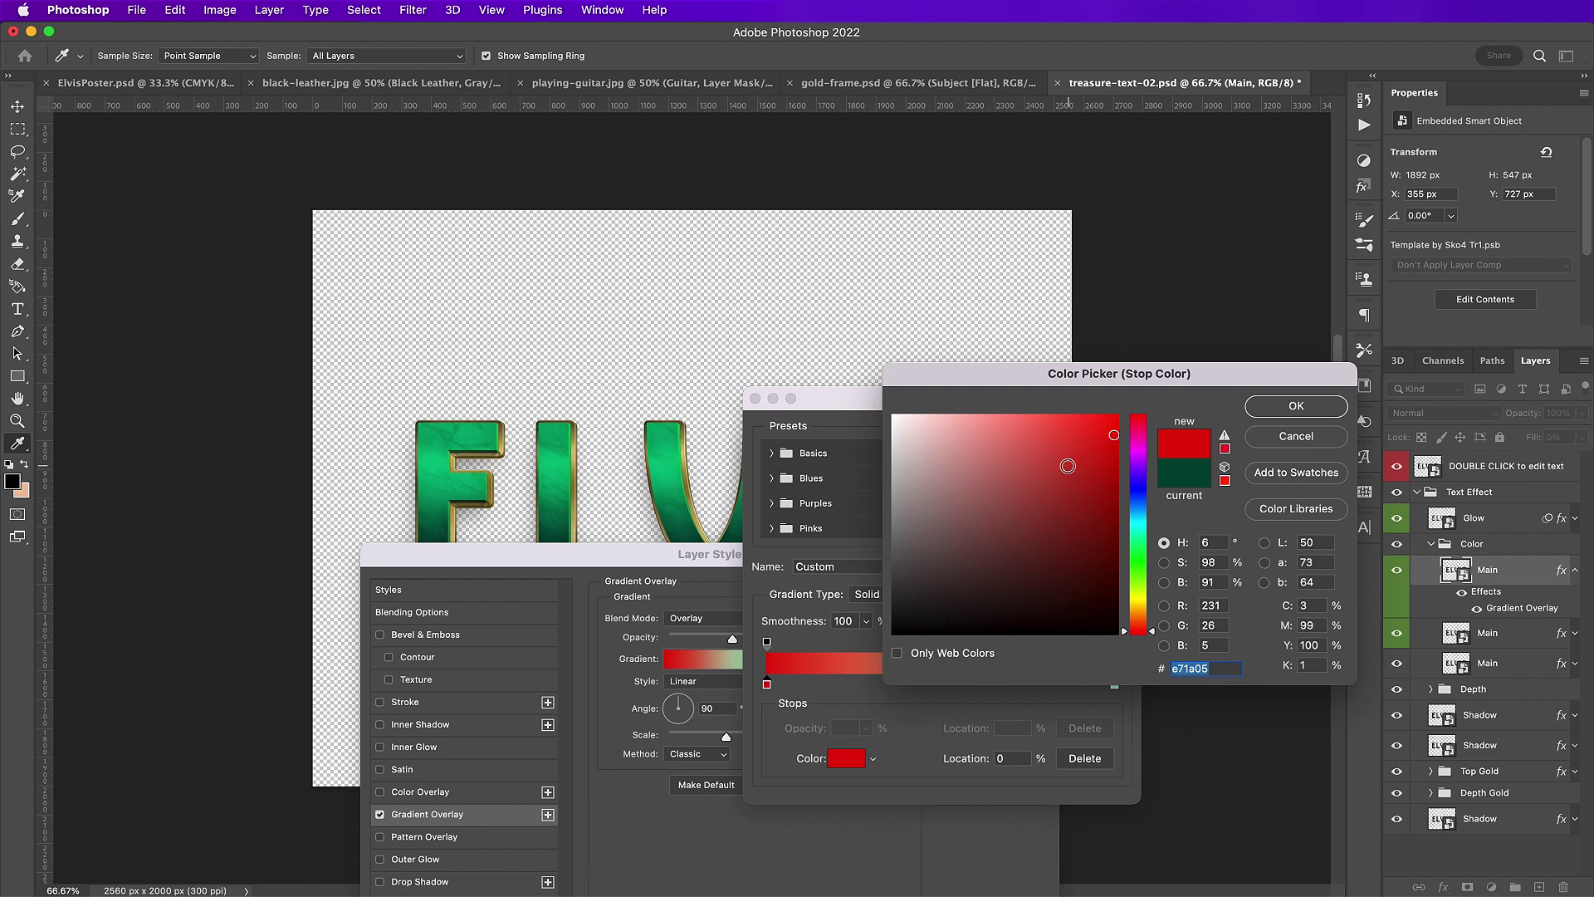
pyautogui.press('Return')
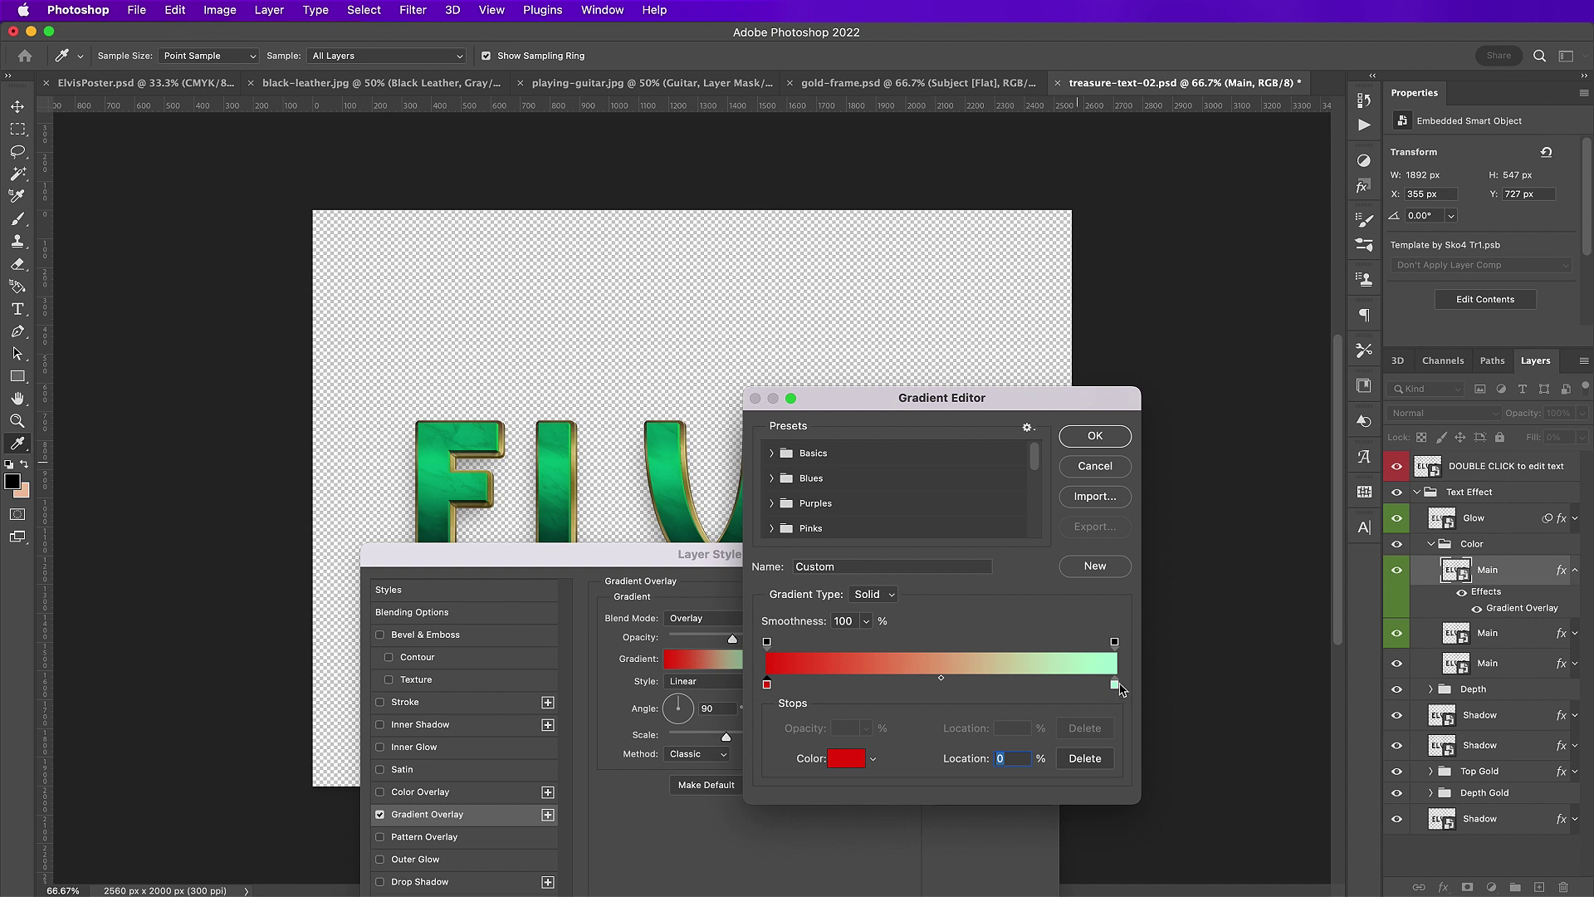
# - Recolor the gradient's light green end stop at location 100% to a strong red
pyautogui.click(1115, 683)
pyautogui.click(850, 760)
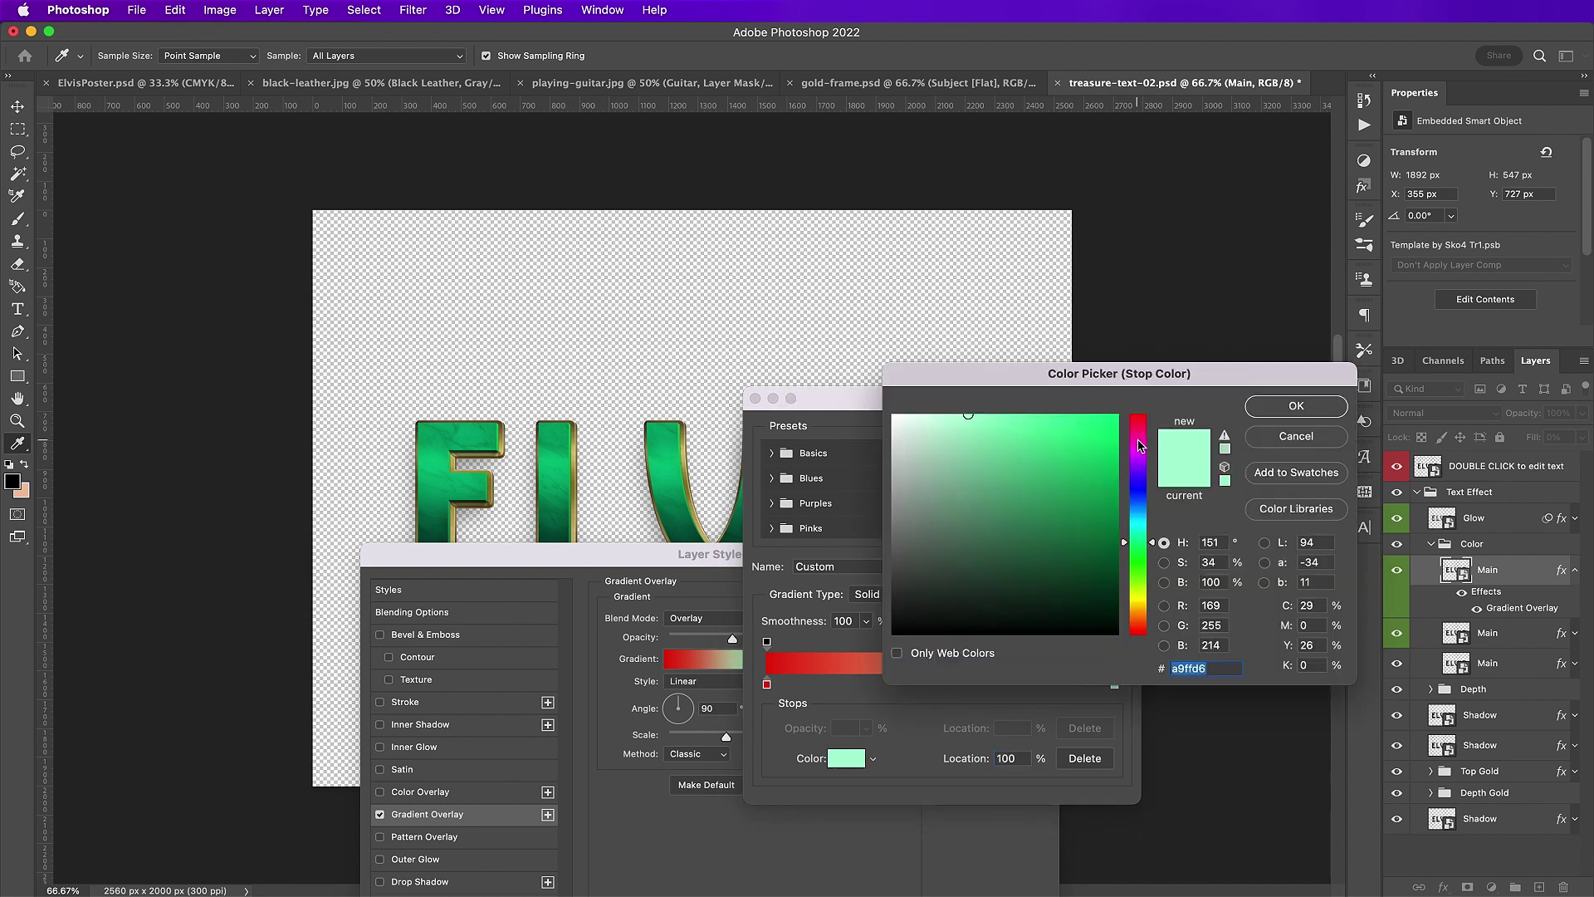
pyautogui.moveTo(1144, 449)
pyautogui.mouseDown()
pyautogui.moveTo(1141, 429)
pyautogui.moveTo(1122, 445)
pyautogui.mouseUp()
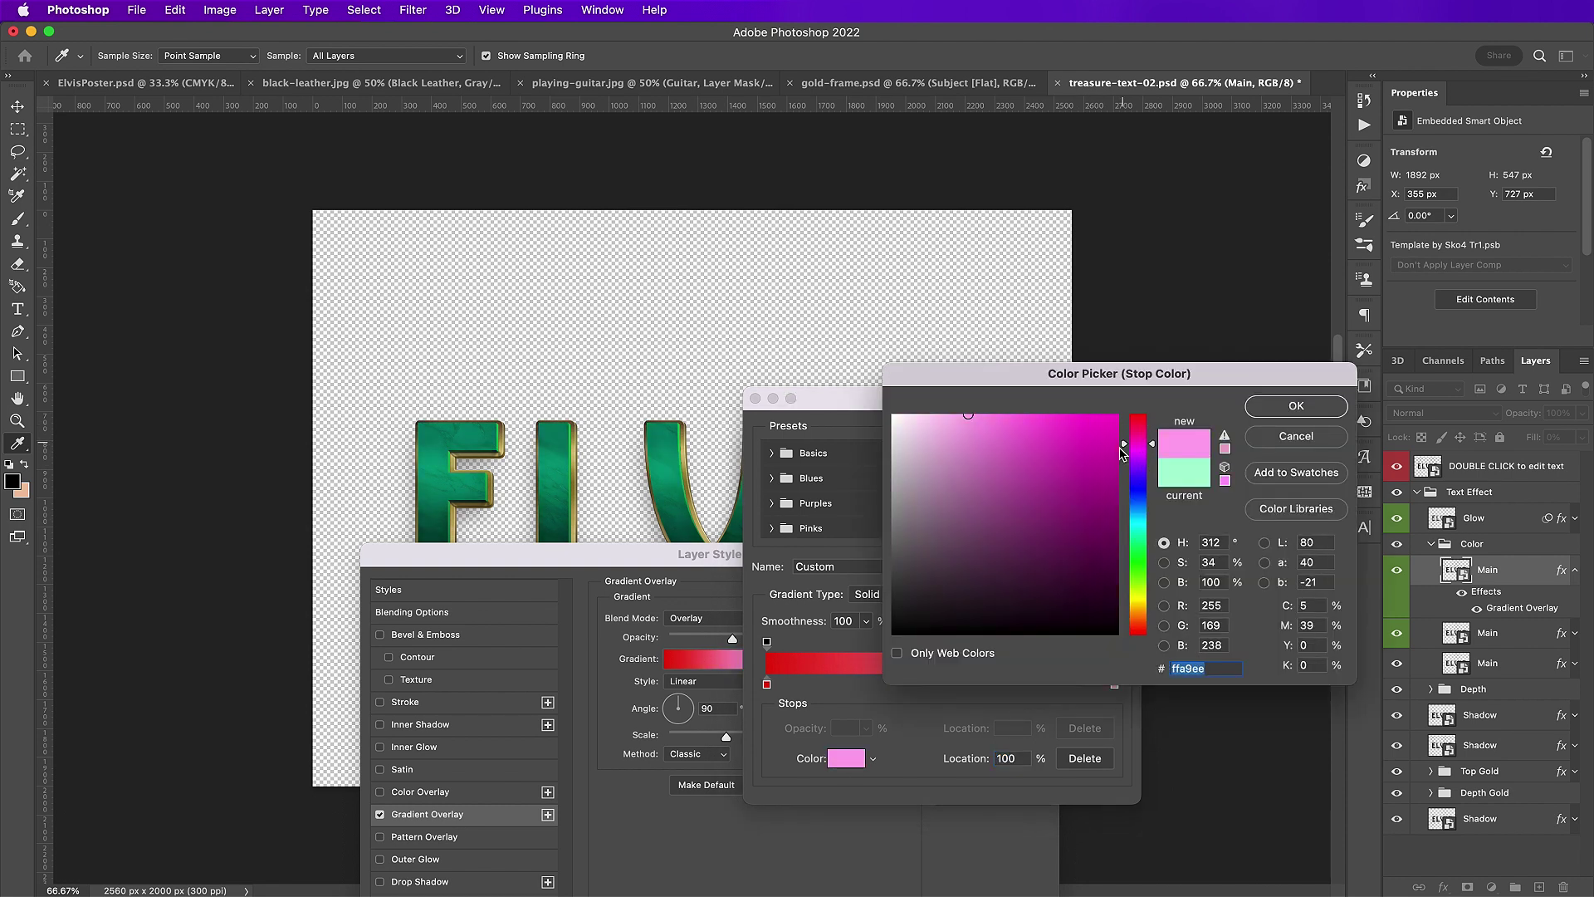
pyautogui.moveTo(1139, 631); pyautogui.dragTo(1140, 636)
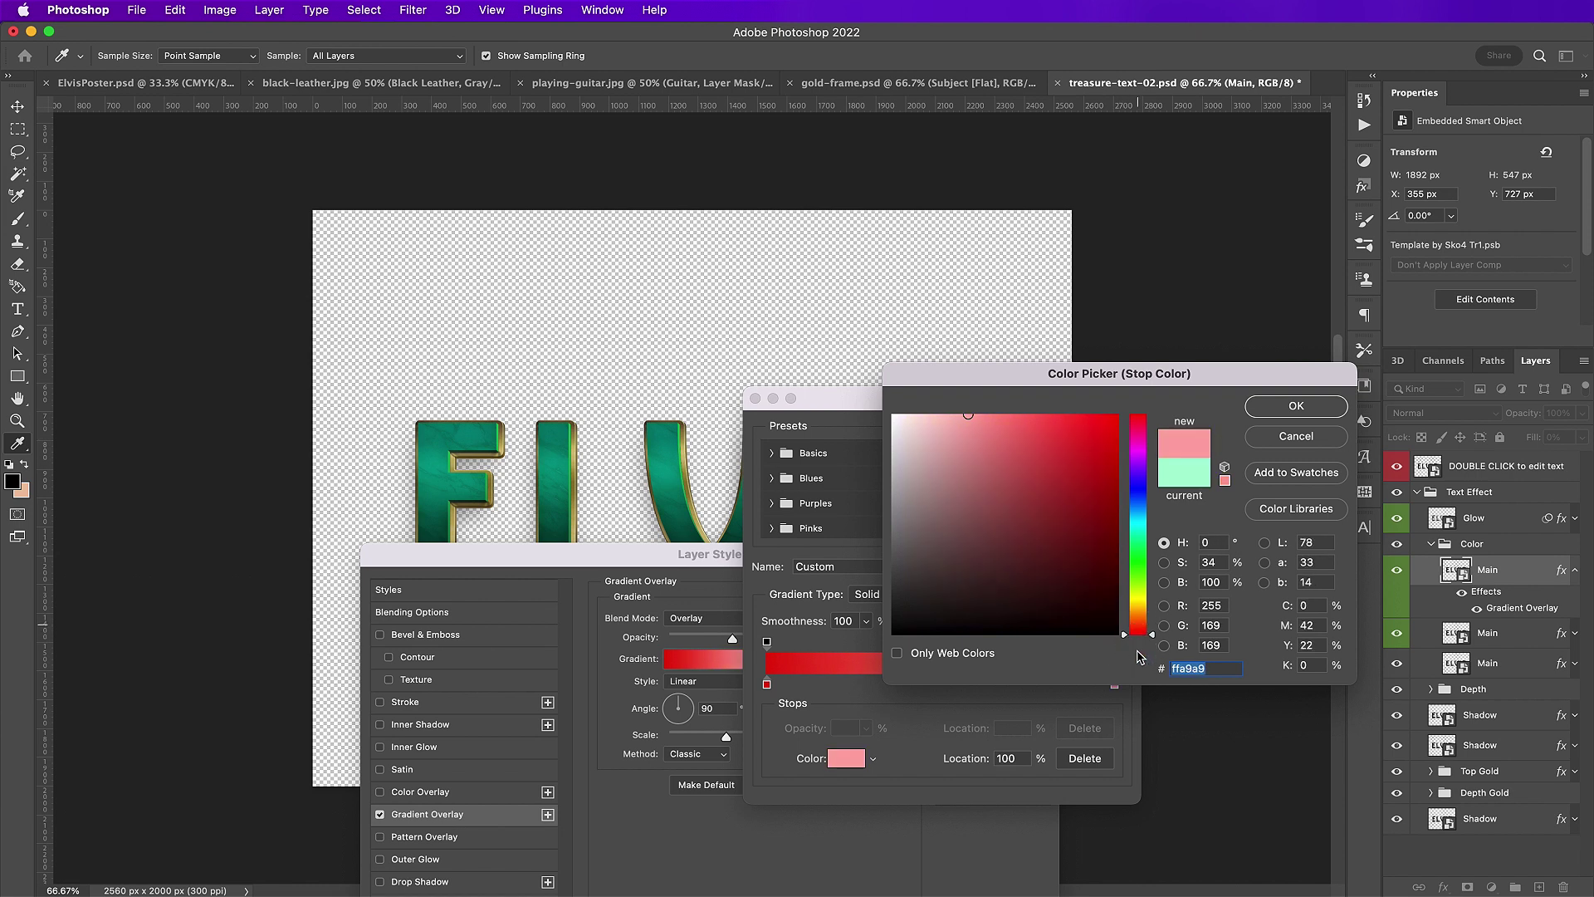
pyautogui.click(1115, 455)
pyautogui.click(1114, 476)
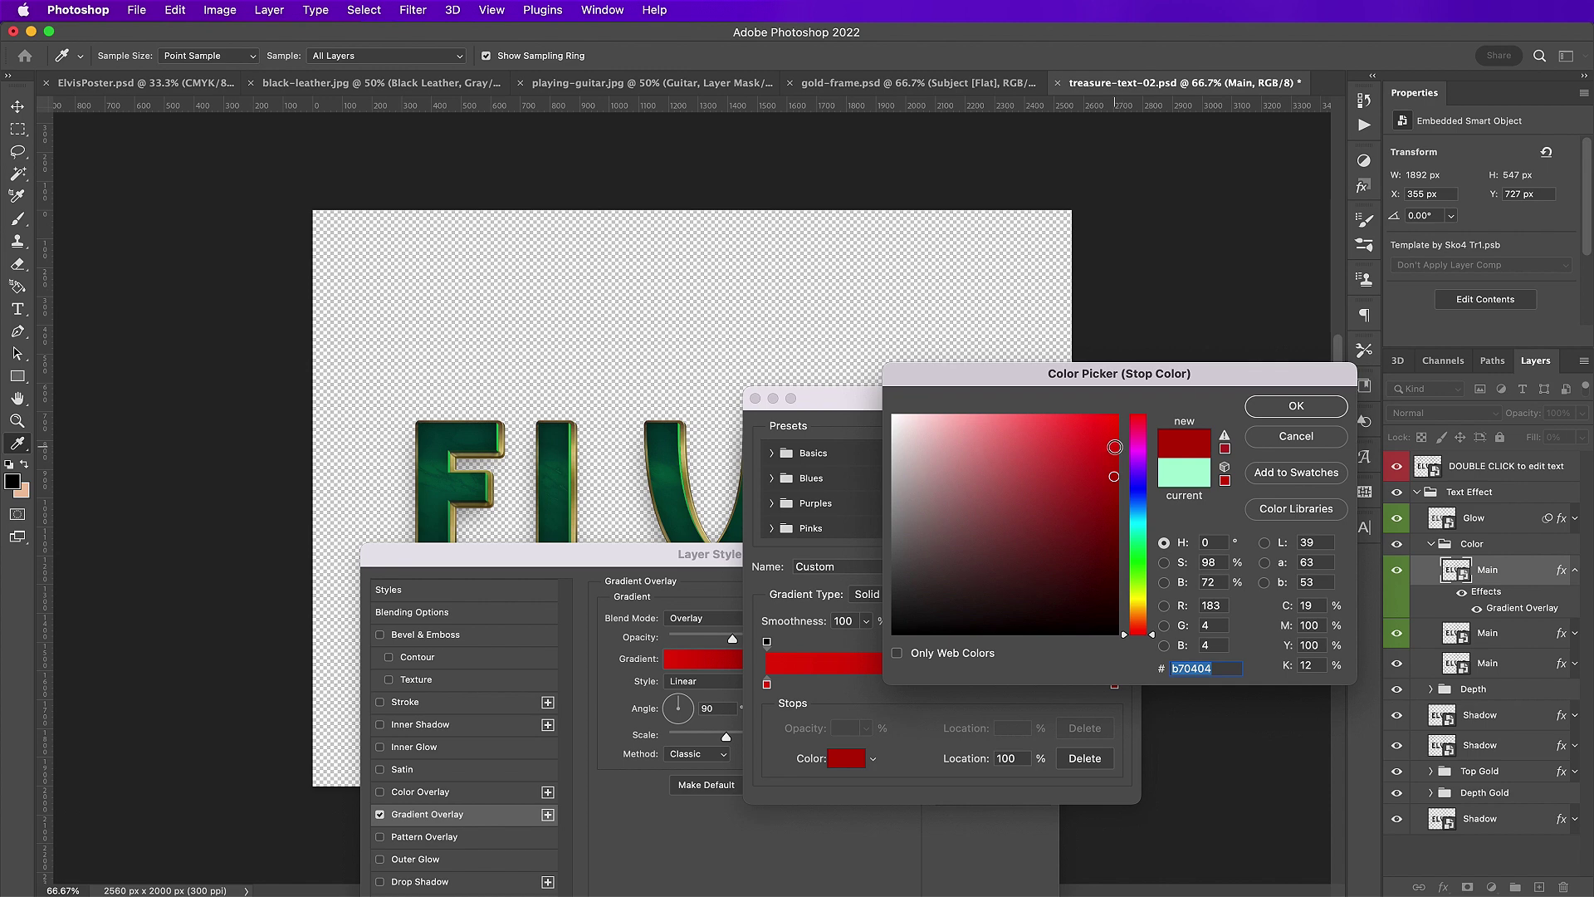
pyautogui.click(1114, 447)
pyautogui.click(1296, 405)
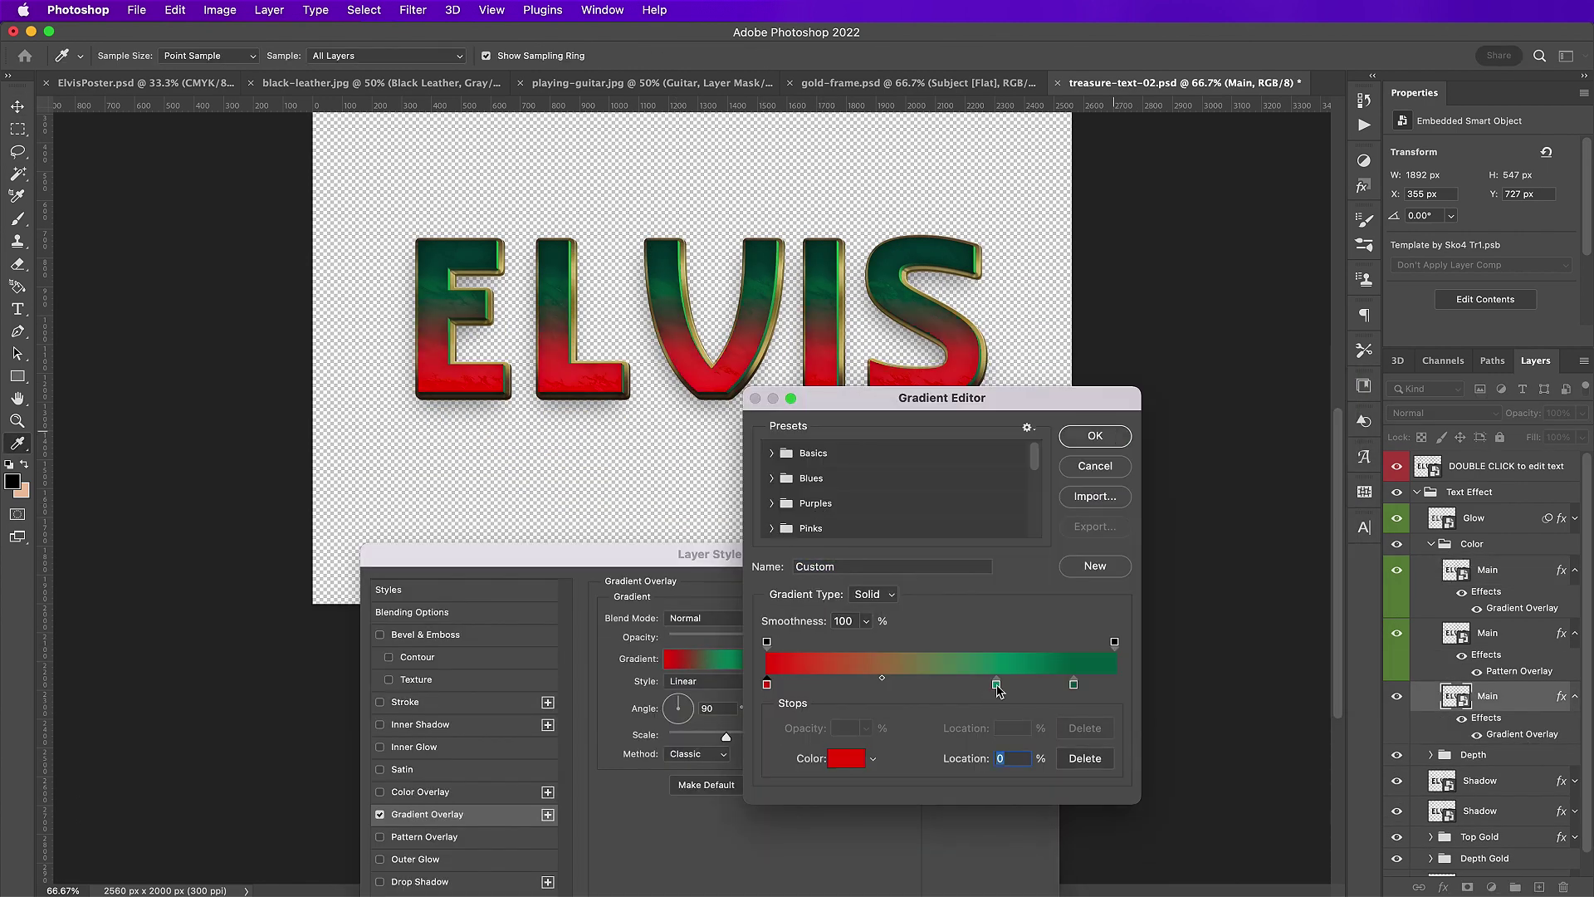
# - Recolor the remaining green stops in the bottom Main layer's Gradient Overlay to shades of red
pyautogui.doubleClick(996, 683)
pyautogui.click(1076, 553)
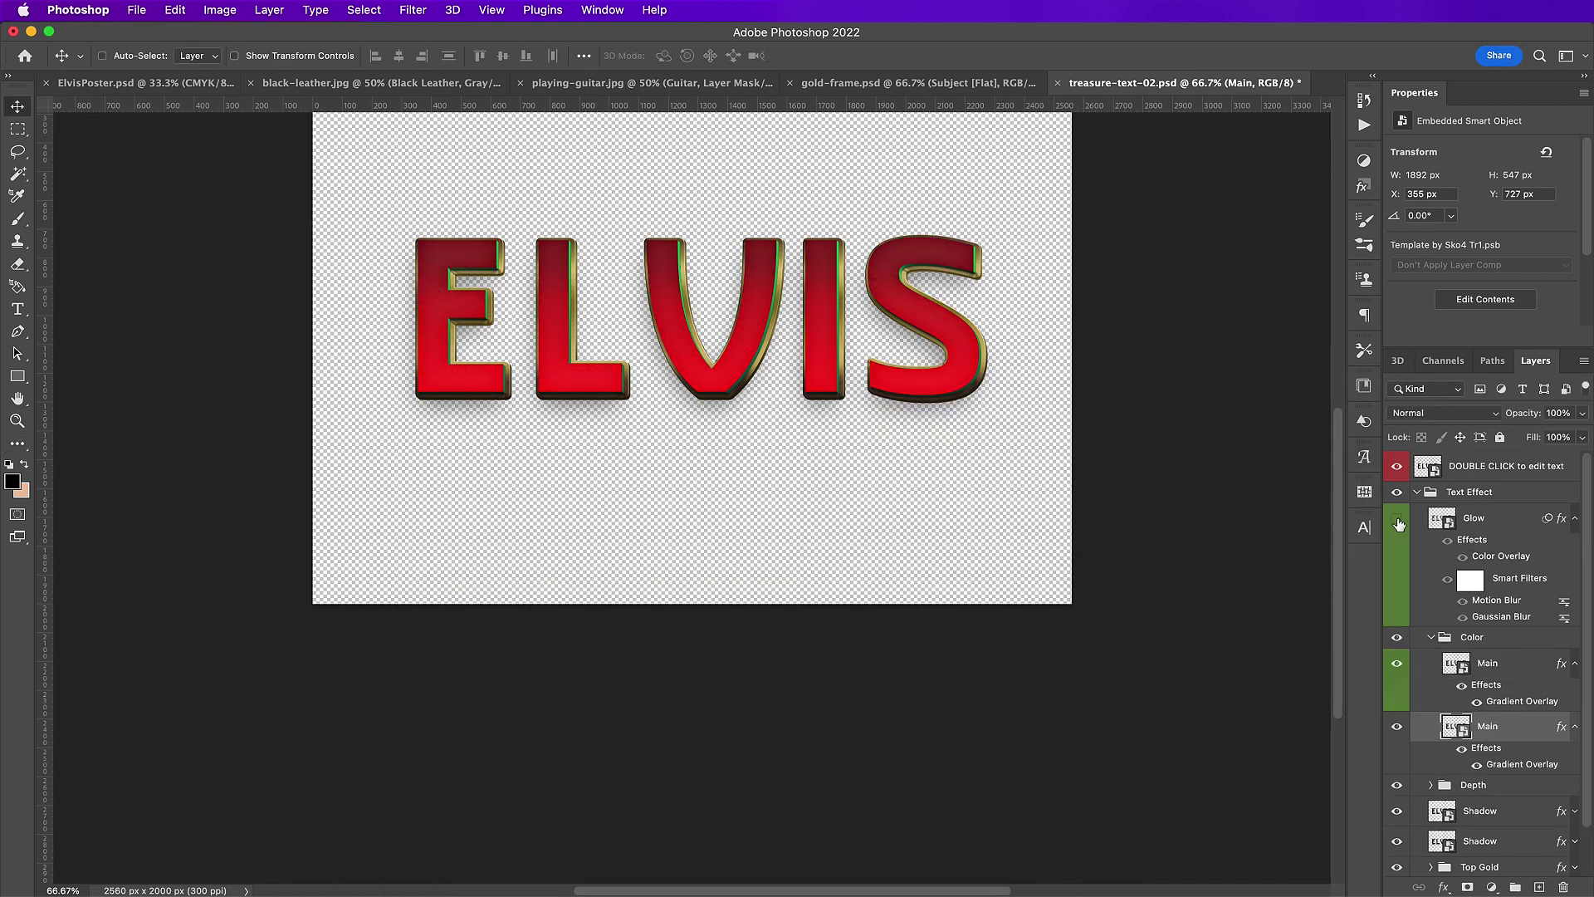
# - Turn the Glow layer's visibility back on and delete the Depth group from the Text Effect group
pyautogui.click(1397, 520)
pyautogui.scroll(-3, 1437, 636)
pyautogui.click(1396, 732)
pyautogui.click(1481, 734)
pyautogui.press('Delete')
# - Collapse the Text Effect group, group it with the editable text layer, and name the new group Movie Title
pyautogui.click(1416, 463)
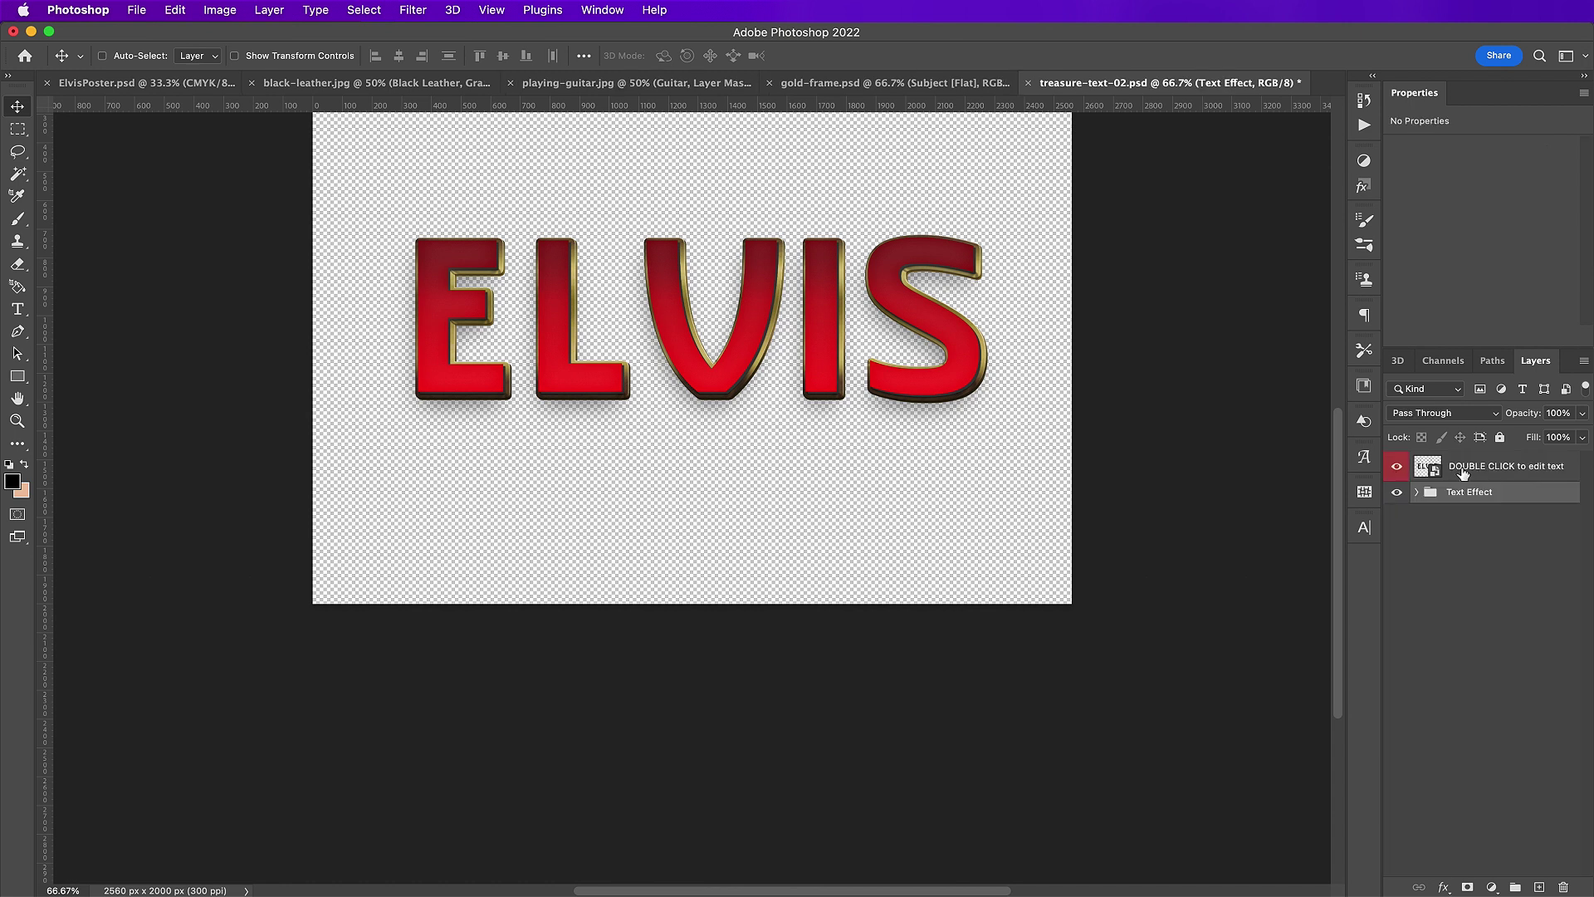
pyautogui.keyDown('shift'); pyautogui.click(1463, 471); pyautogui.keyUp('shift')
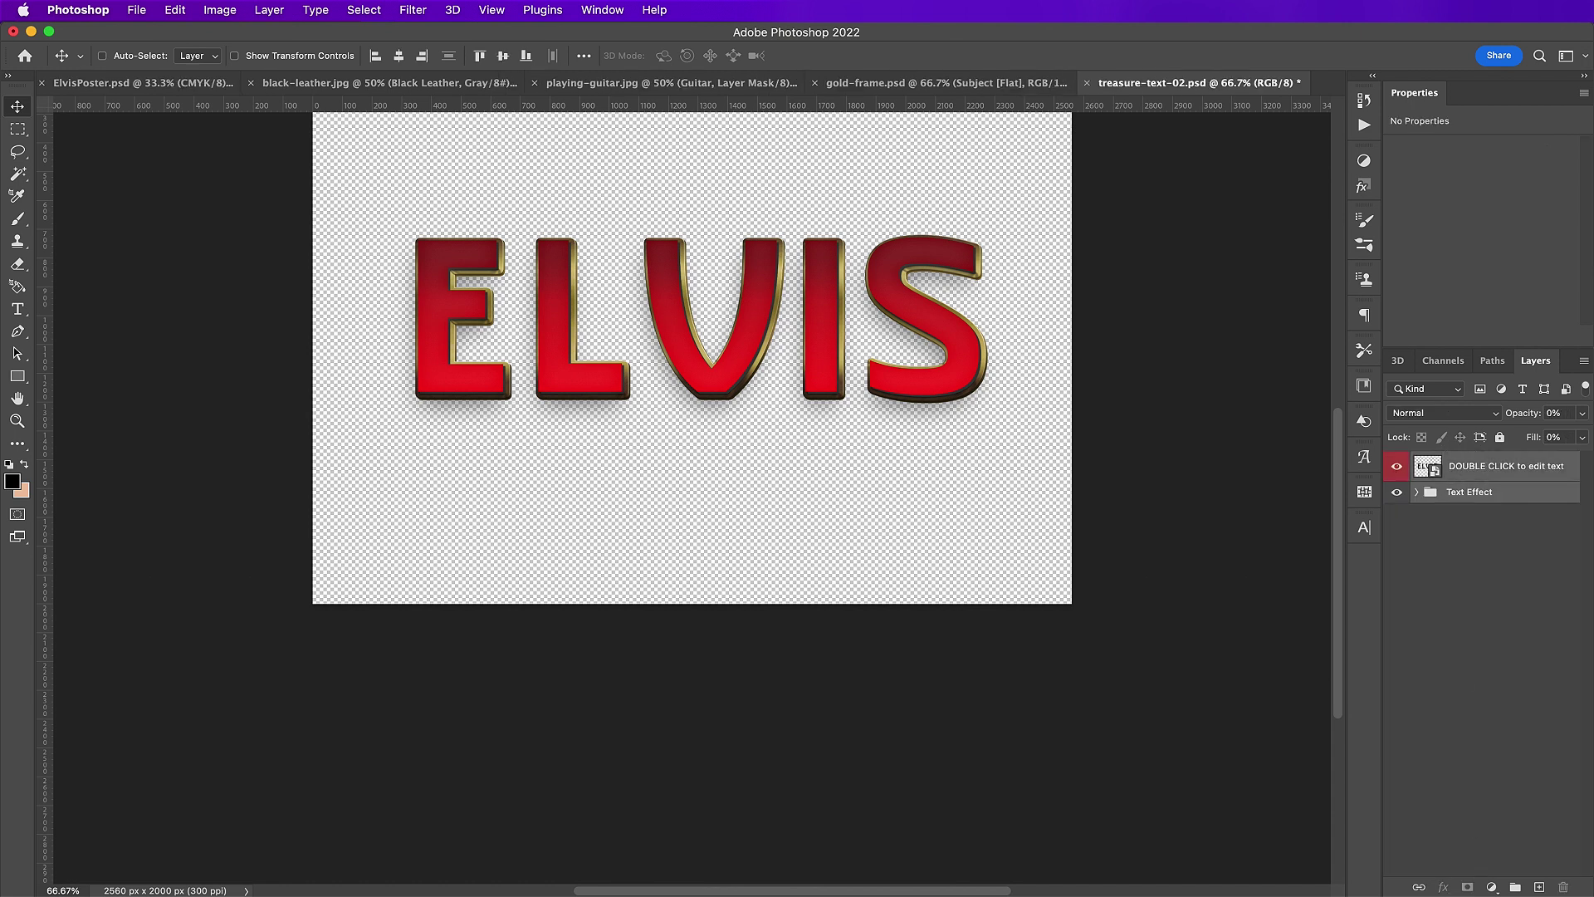
pyautogui.click(1516, 887)
pyautogui.doubleClick(1464, 464)
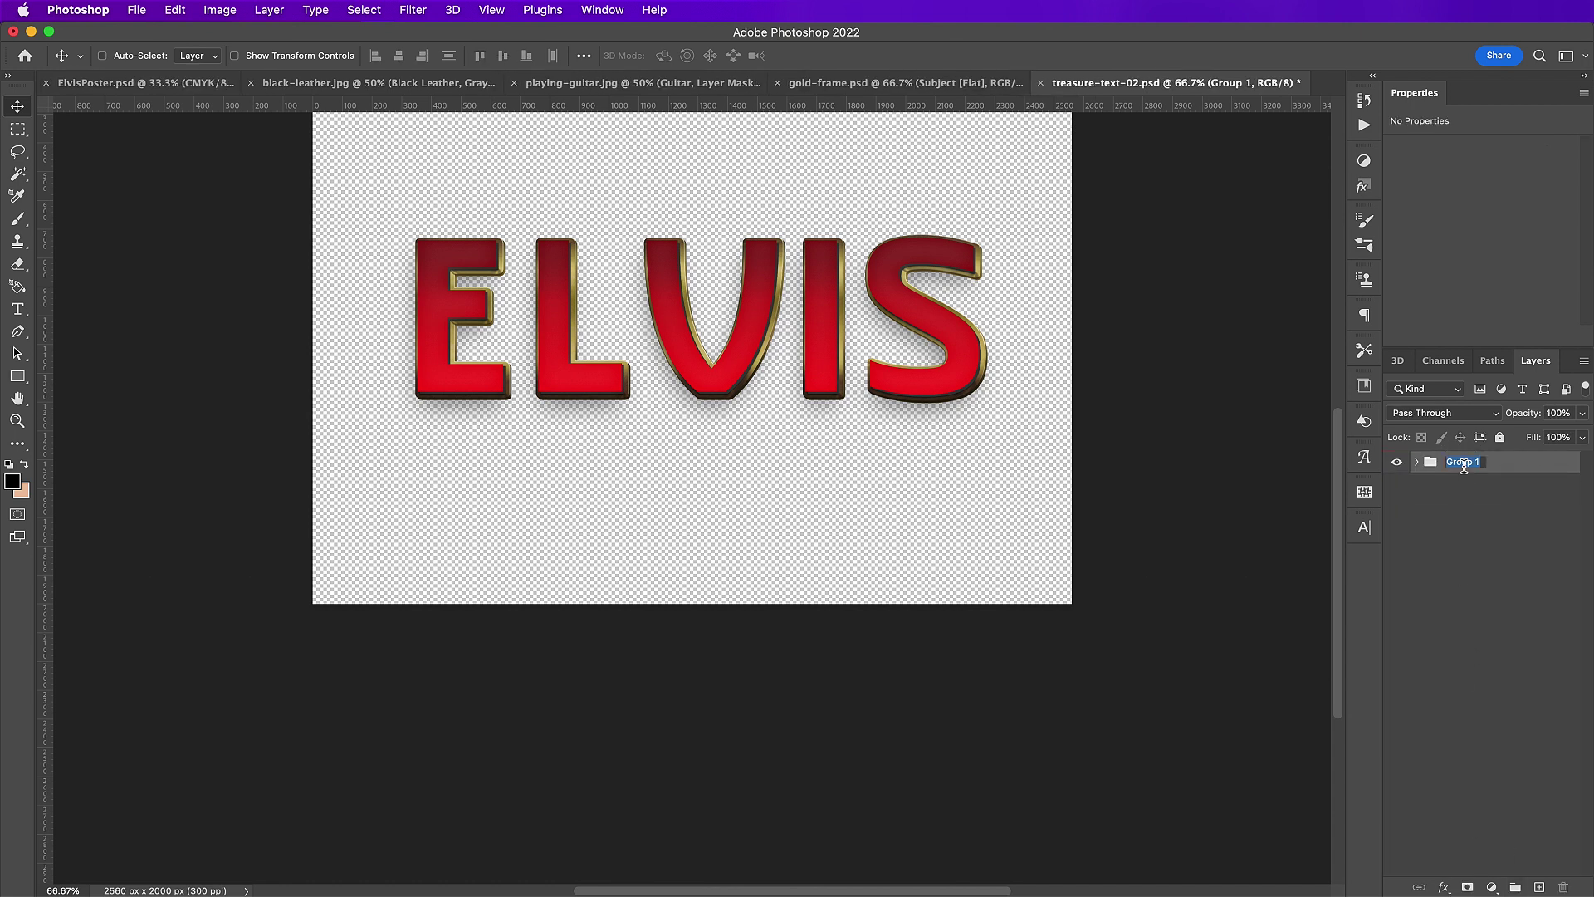
pyautogui.write('Movie Title')
pyautogui.press('Return')
# - Turn off the Drop Shadow effect on the bottommost Shadow layer inside the Text Effect group
pyautogui.click(1417, 463)
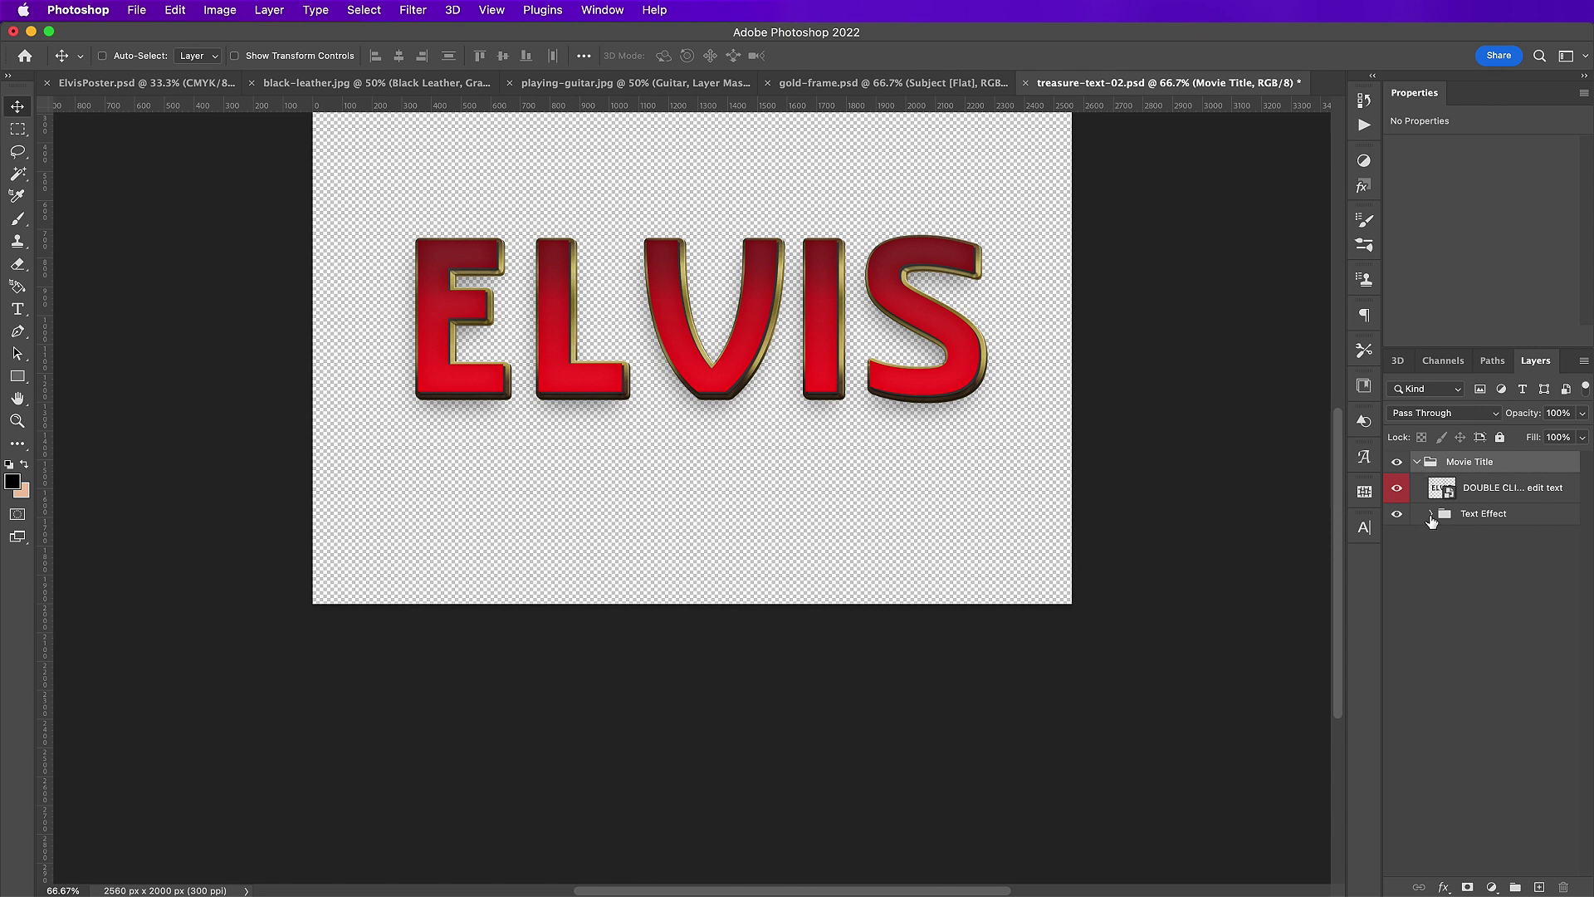
pyautogui.click(1443, 500)
pyautogui.scroll(-2, 1444, 707)
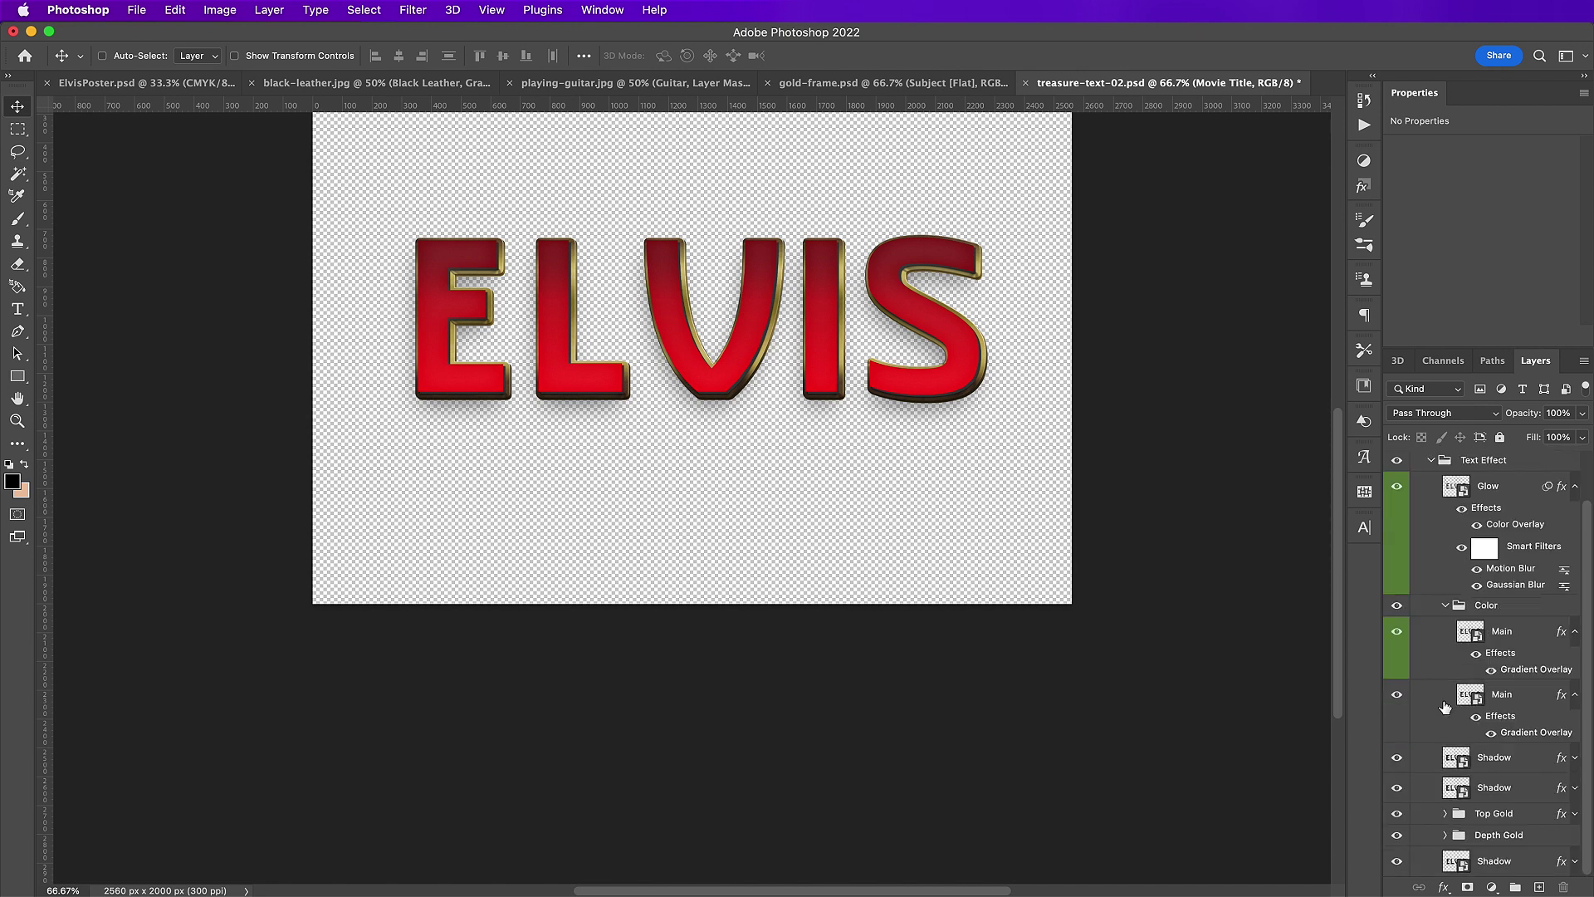
pyautogui.click(1575, 864)
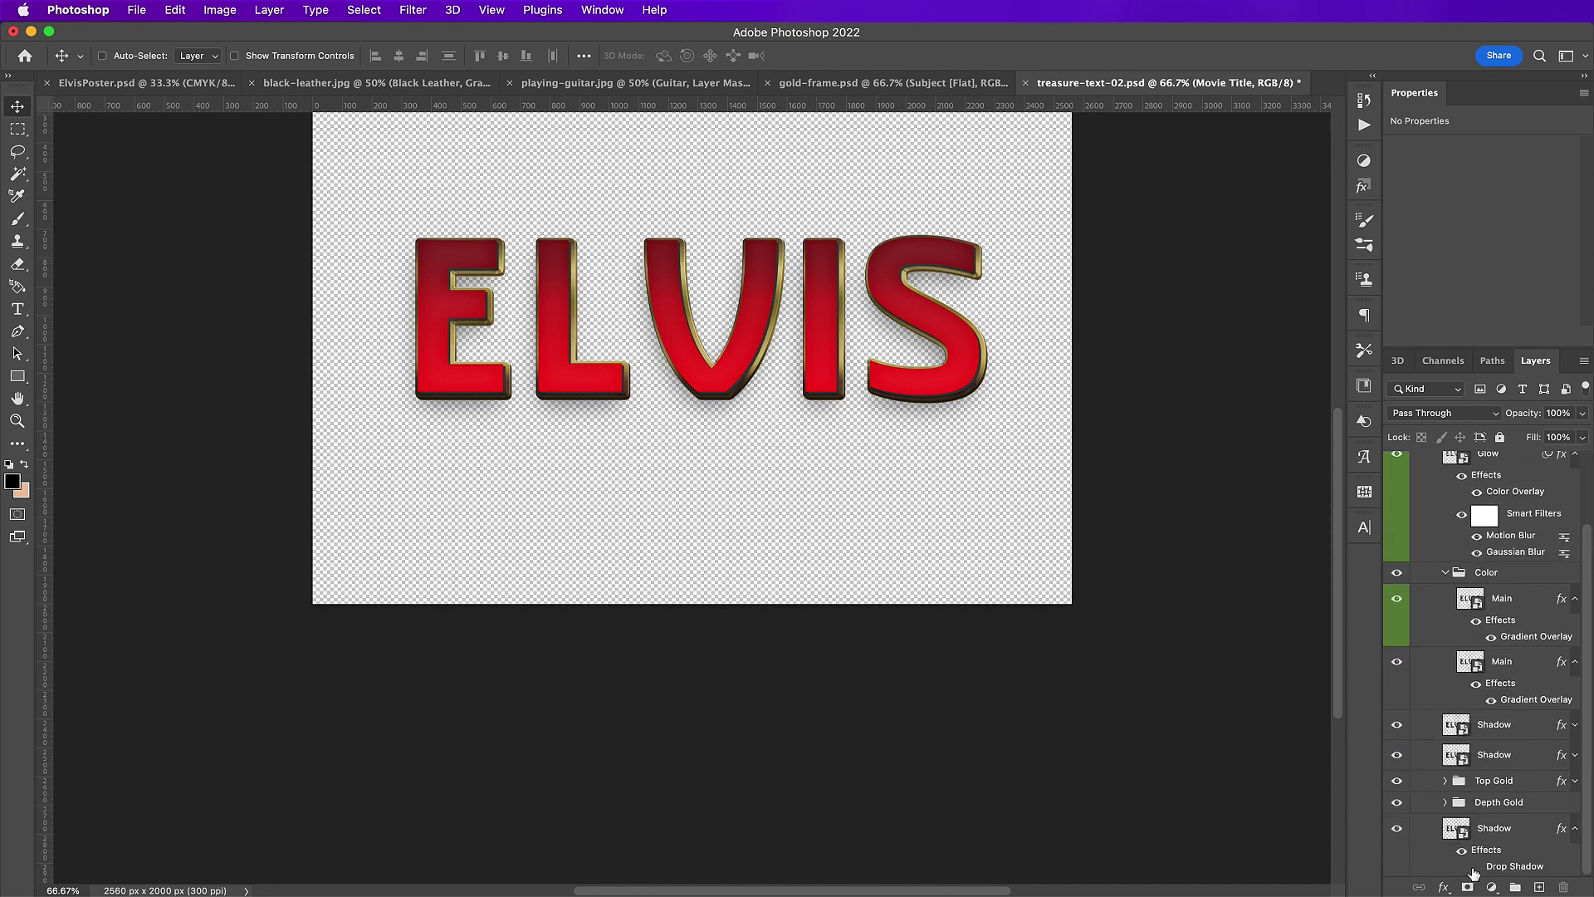
pyautogui.click(1474, 867)
pyautogui.scroll(2, 1417, 526)
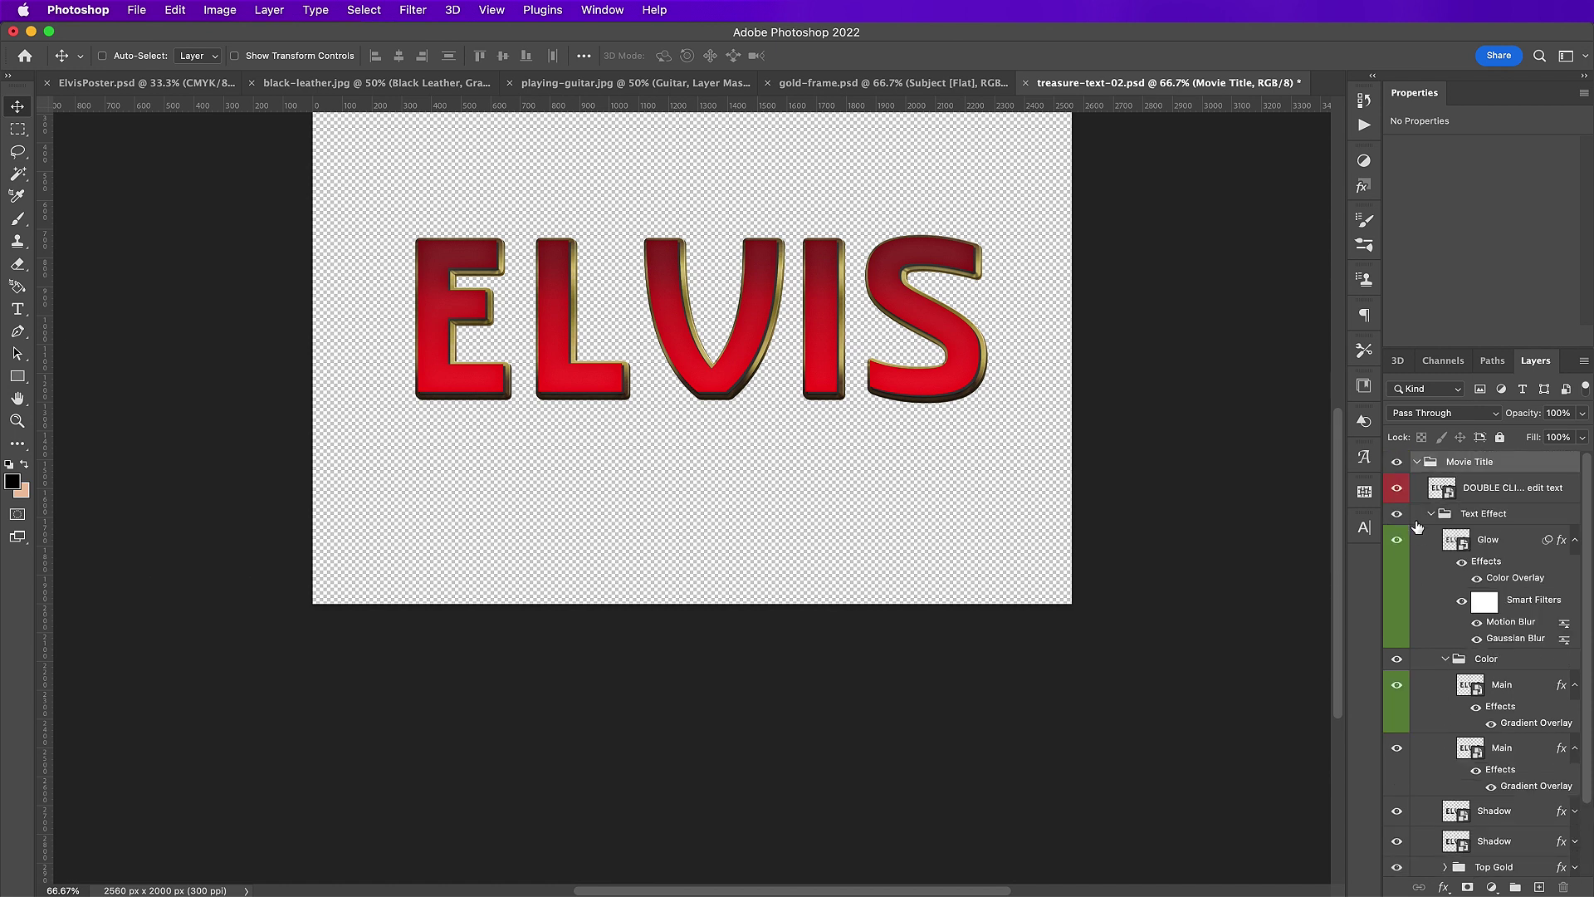
# - Convert the Movie Title group to a smart object and place it in ElvisPoster.psd below the guitarist, at about X 700 px, Y 3820 px
pyautogui.click(1416, 463)
pyautogui.rightClick(1464, 465)
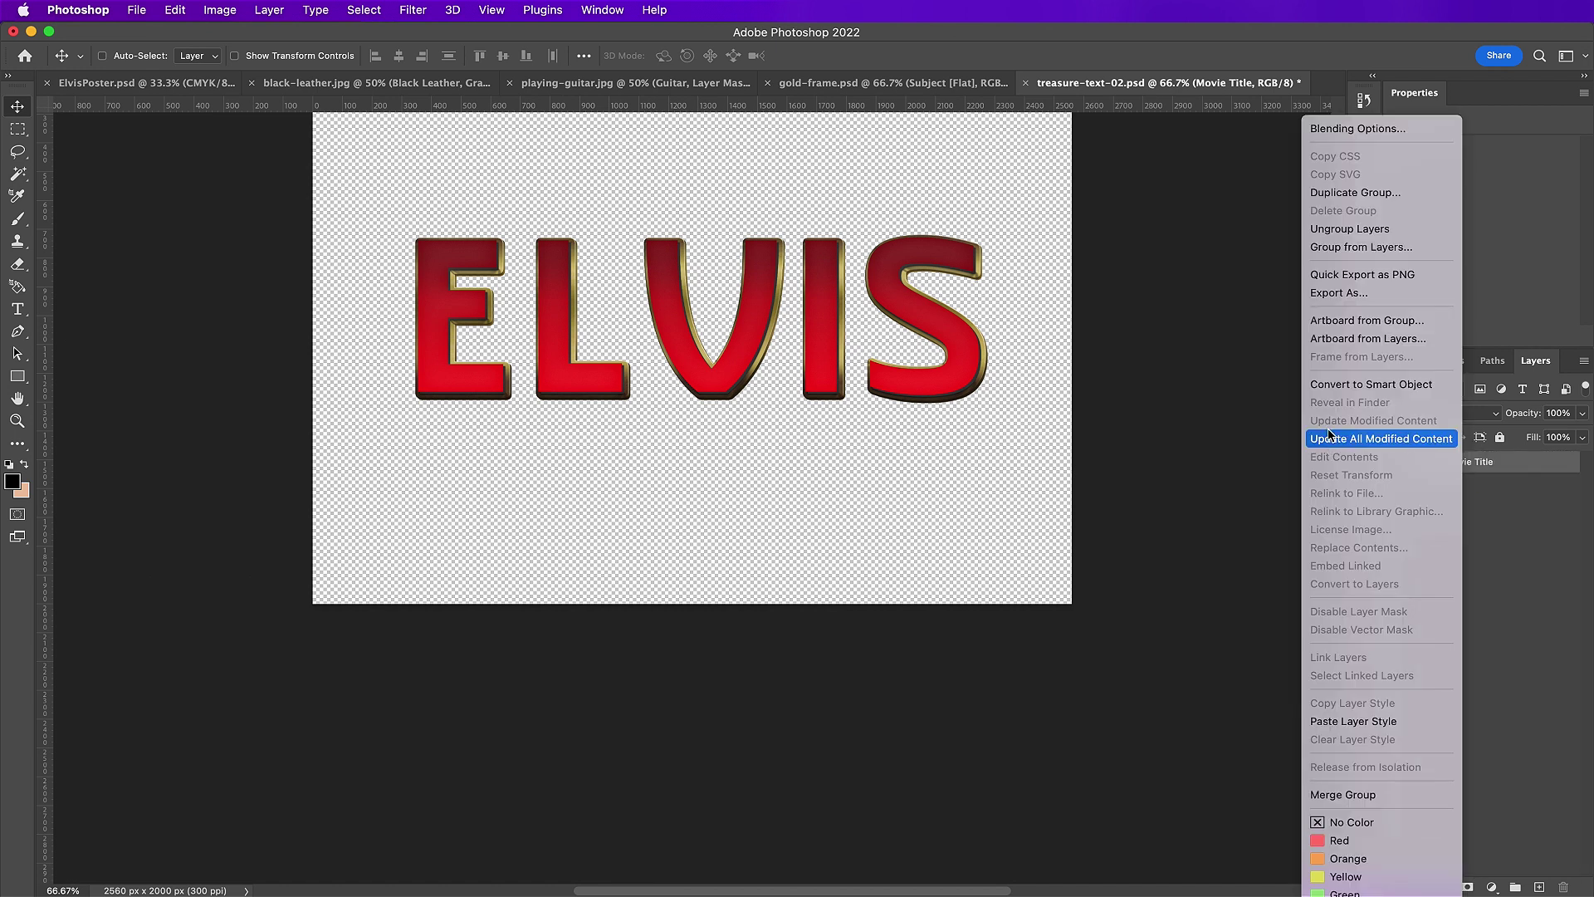
pyautogui.click(1008, 310)
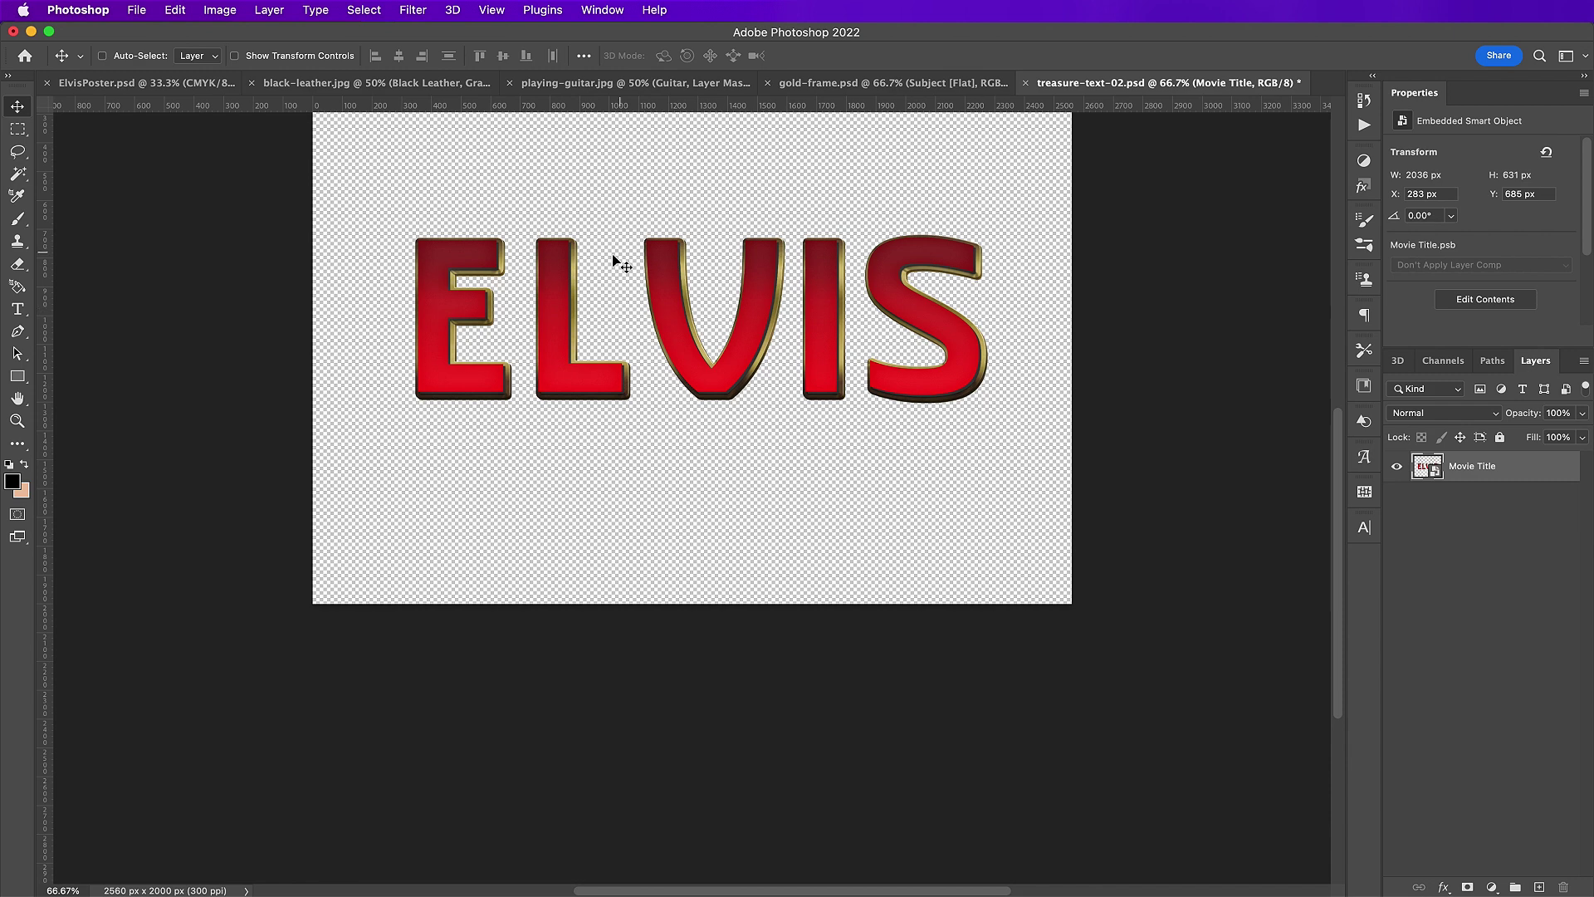
pyautogui.moveTo(623, 285); pyautogui.dragTo(624, 419)
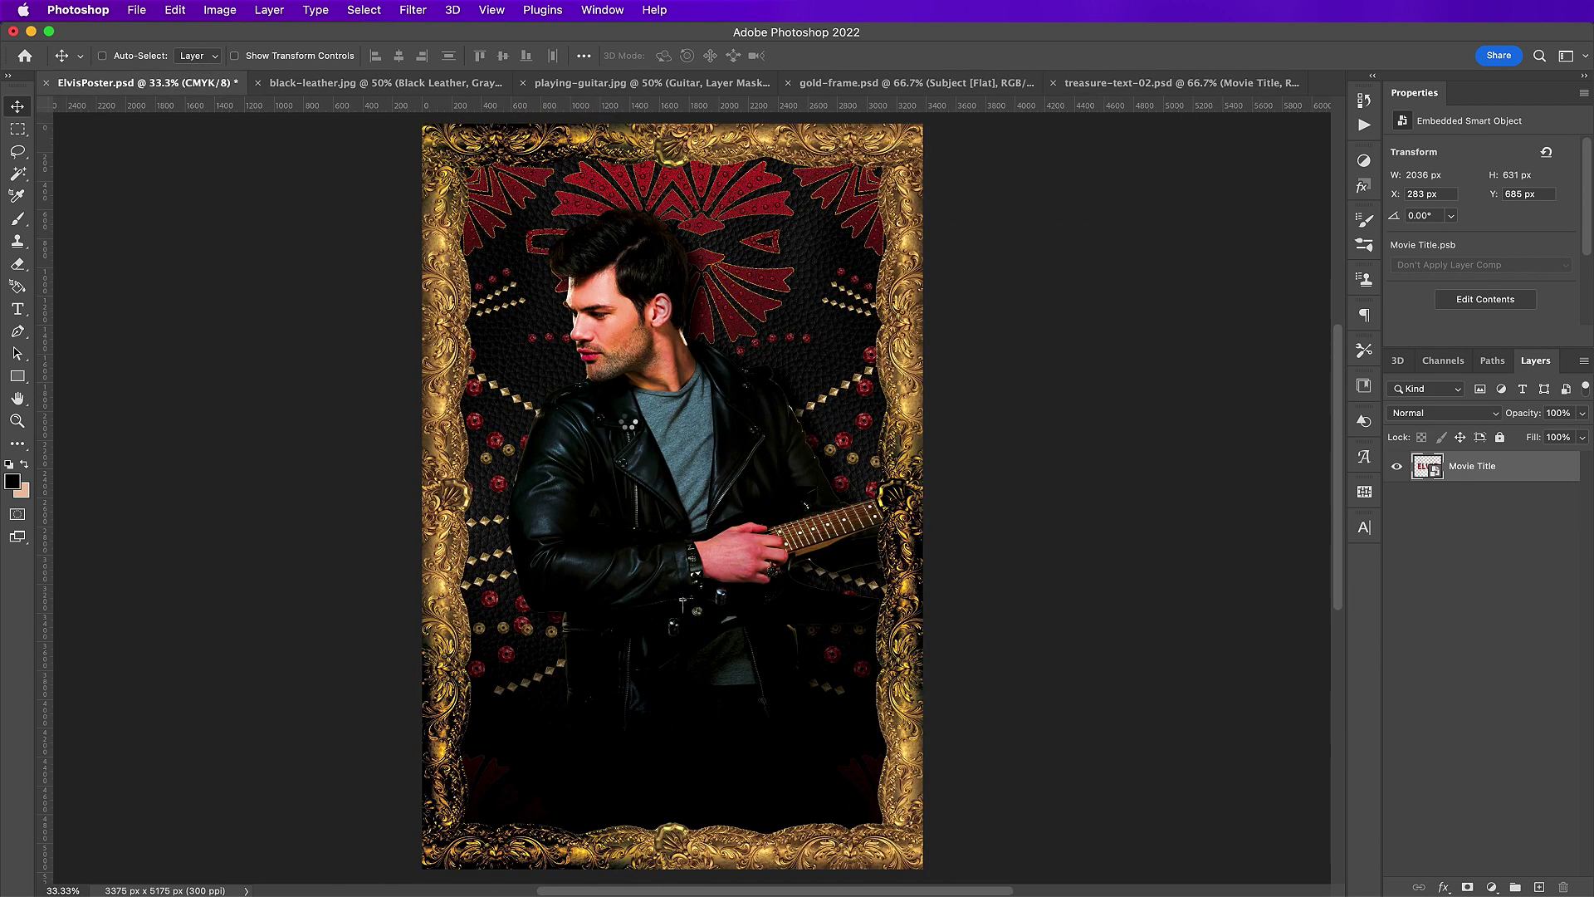
pyautogui.moveTo(629, 425); pyautogui.dragTo(660, 735)
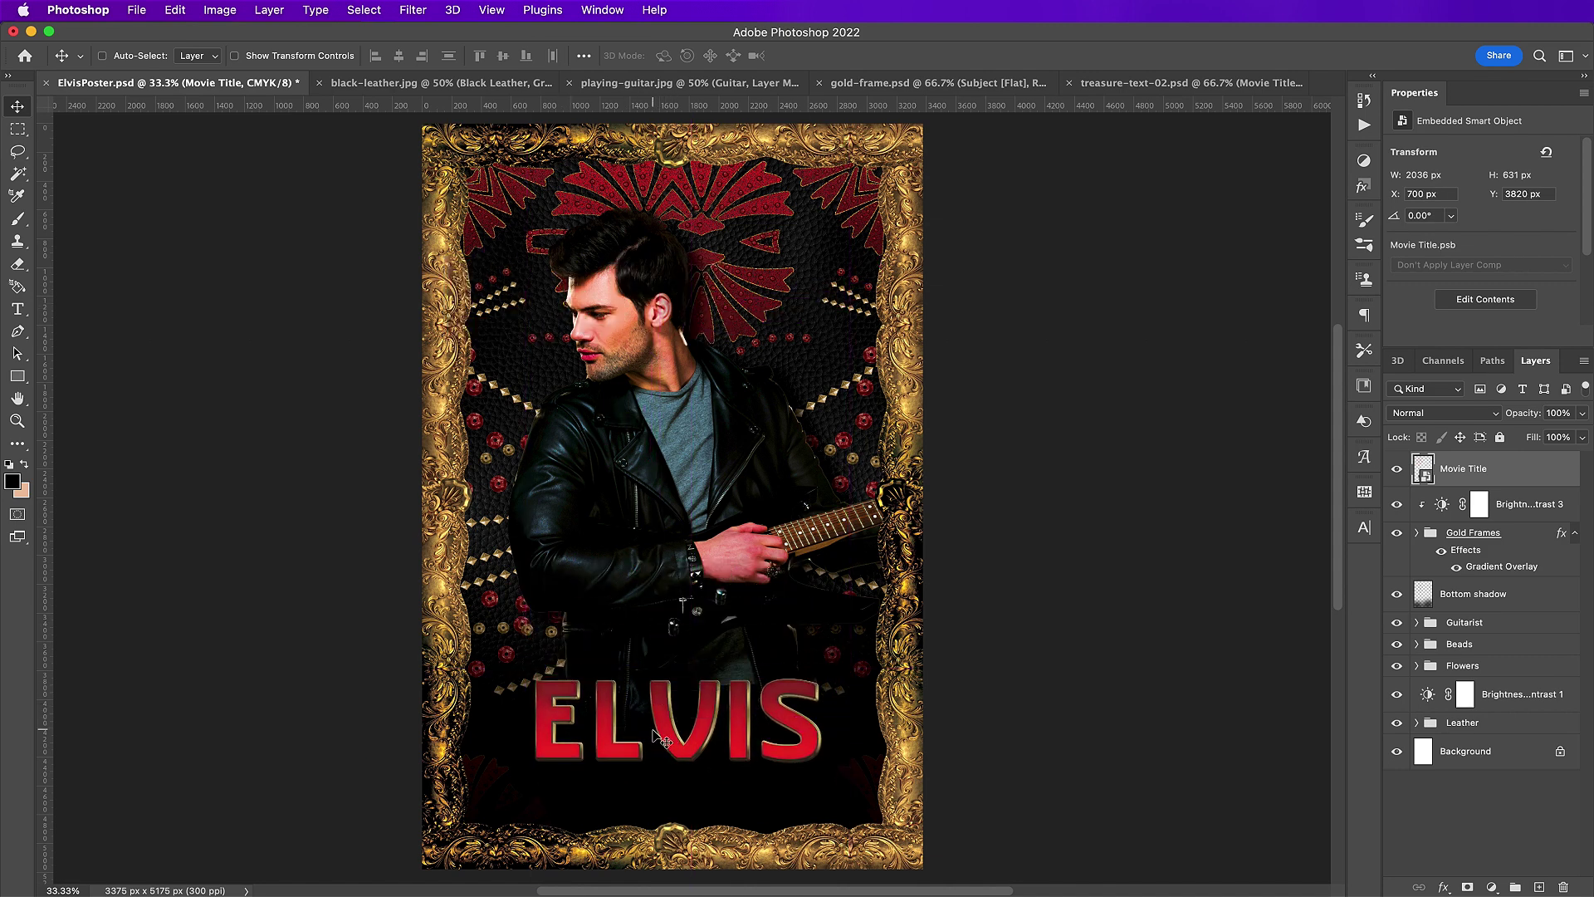
# - Open 02_Rays BG.psd from the TutorialAssets folder and delete layers 4 to 9 and layer 1, keeping only the two ray shapes
pyautogui.press('super+o')
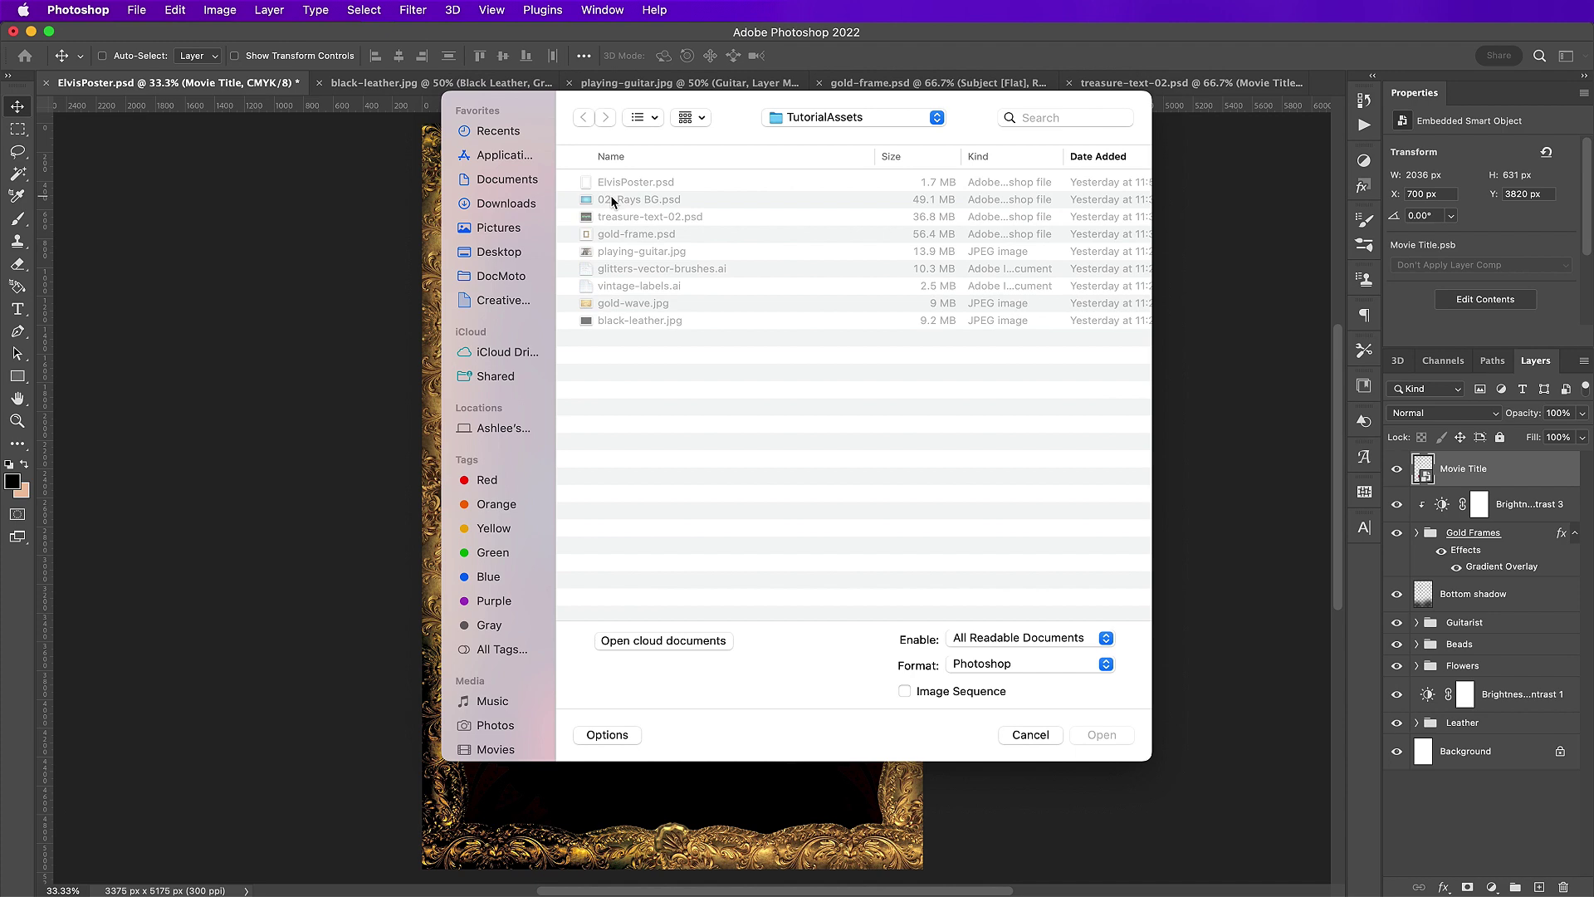
pyautogui.doubleClick(611, 201)
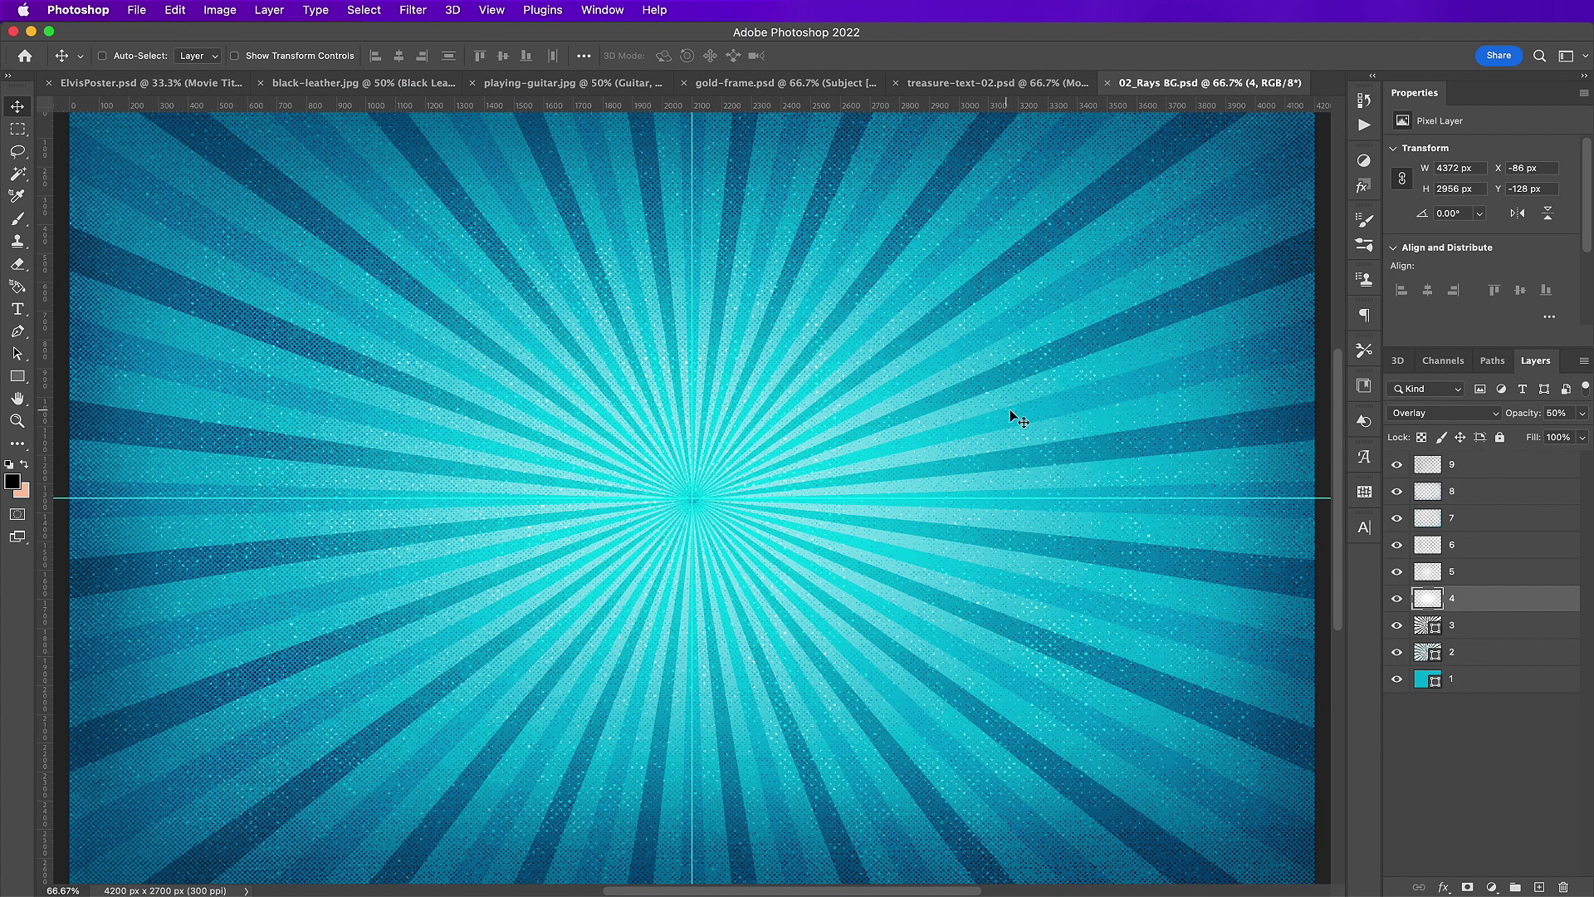
pyautogui.keyDown('shift'); pyautogui.click(1484, 466); pyautogui.keyUp('shift')
pyautogui.press('Delete')
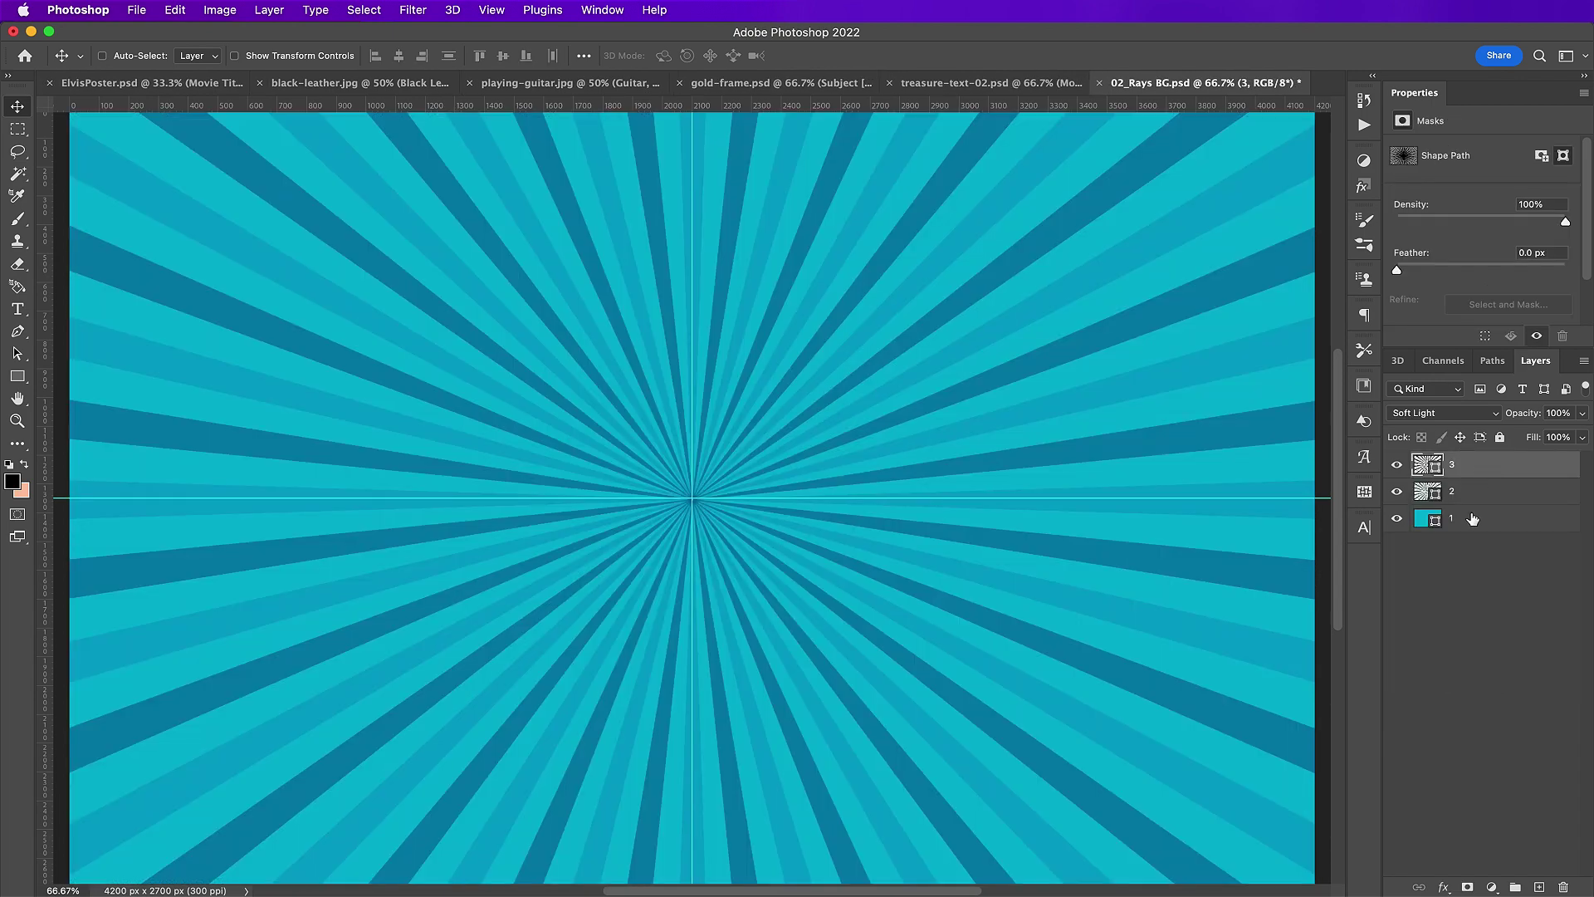
pyautogui.click(1472, 523)
pyautogui.press('Delete')
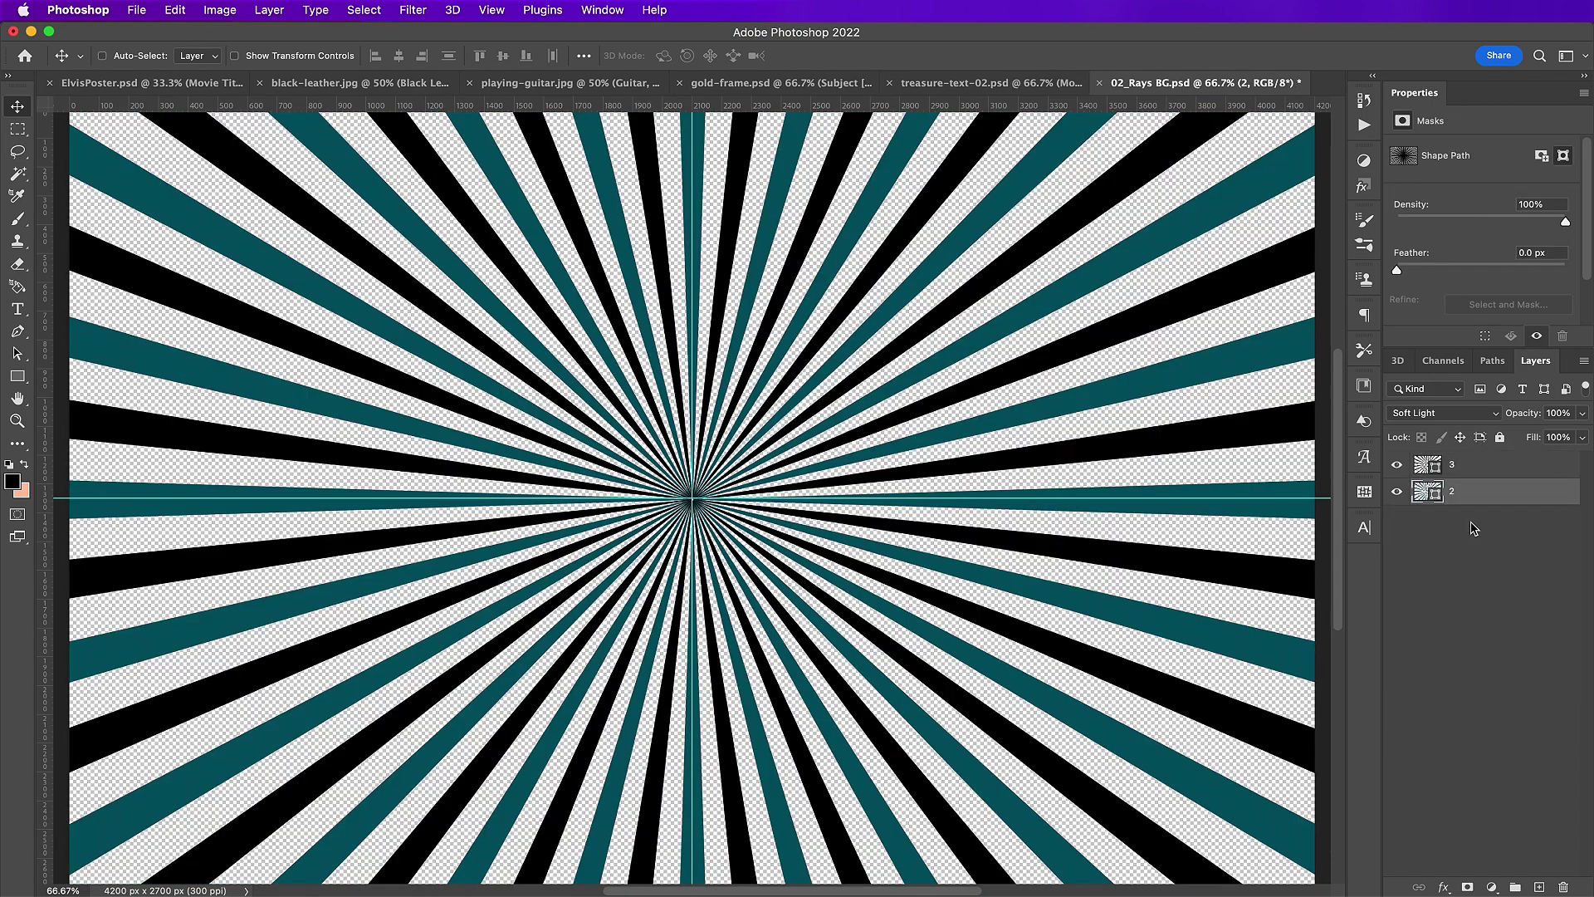
# - Set the fill color of ray shape layers 2 and 3 to black
pyautogui.doubleClick(1426, 493)
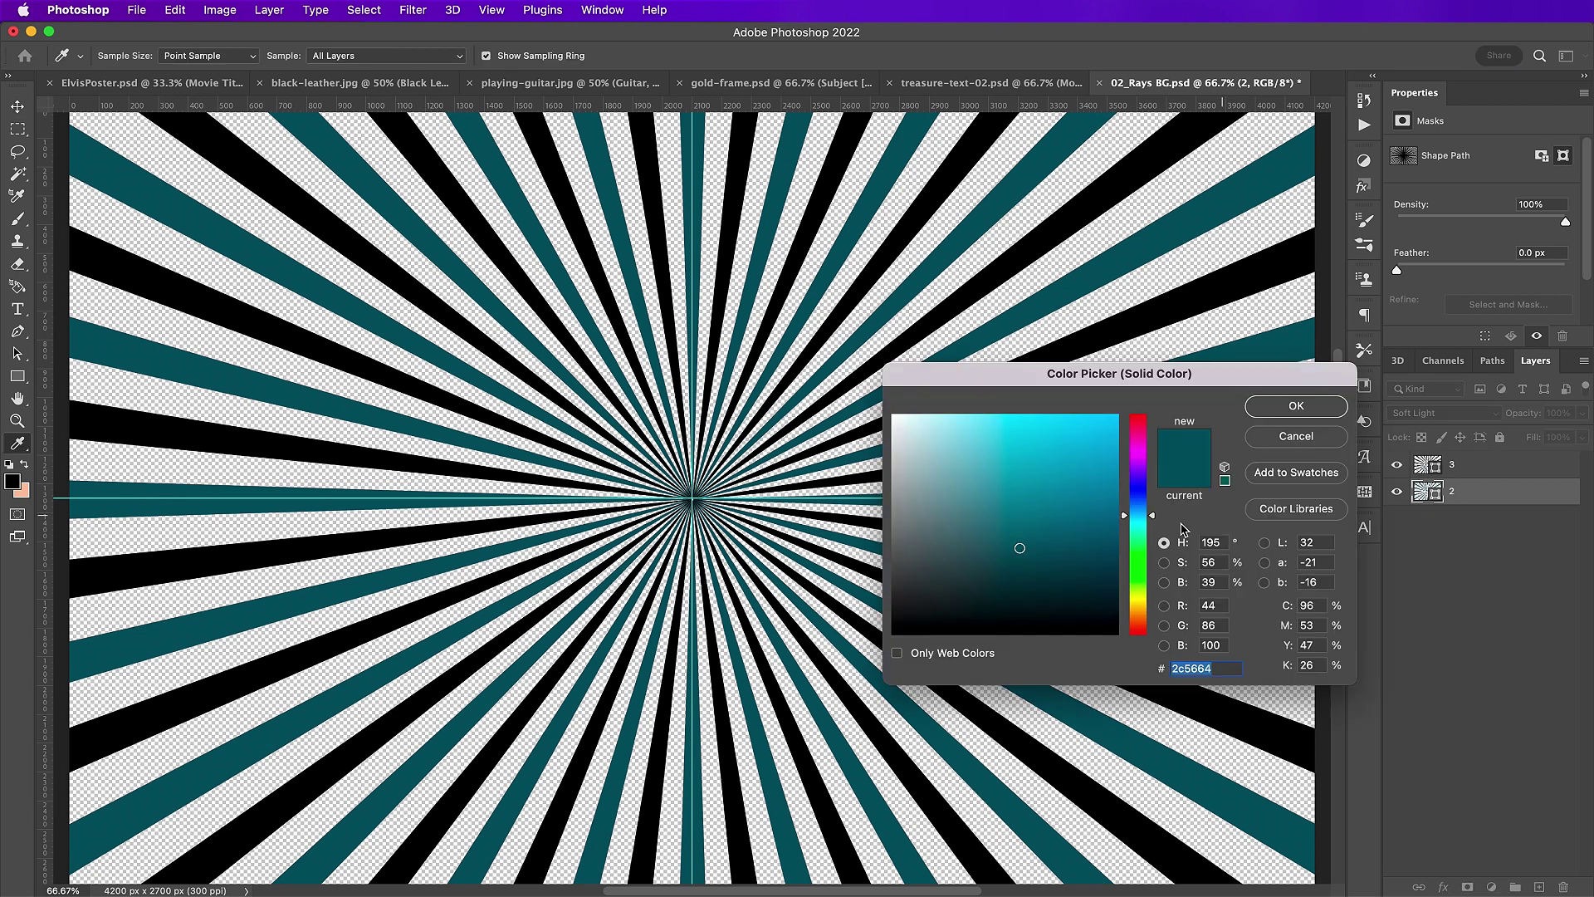
pyautogui.moveTo(1082, 537); pyautogui.dragTo(1071, 631)
pyautogui.press('Return')
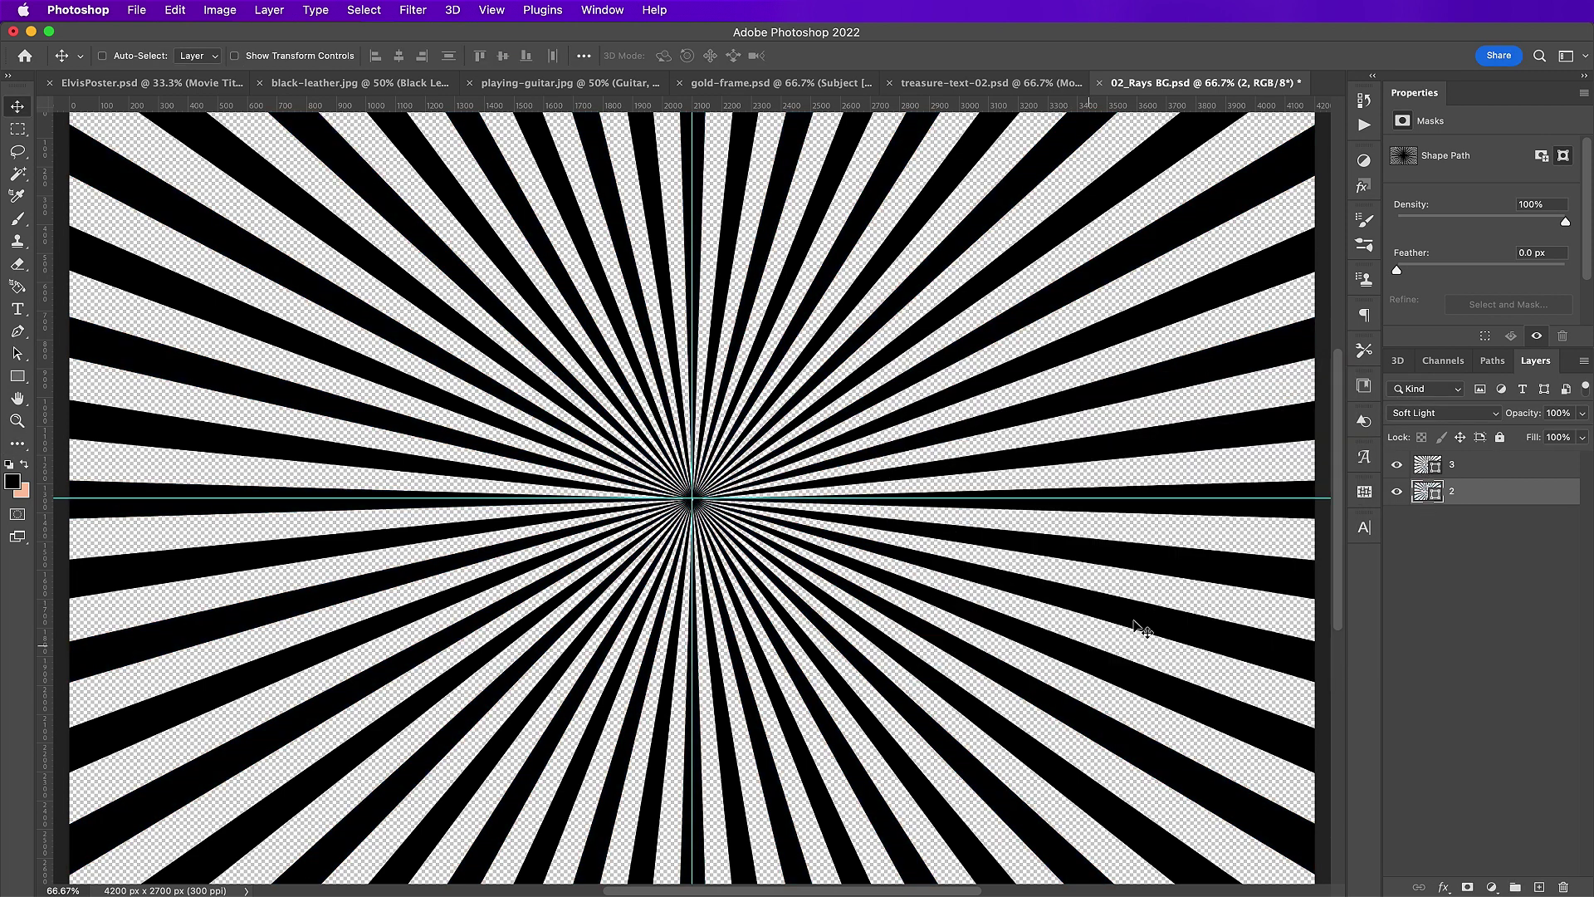
pyautogui.doubleClick(1427, 465)
pyautogui.moveTo(1111, 613); pyautogui.dragTo(1079, 663)
pyautogui.press('Return')
# - Copy ray layers 2 and 3 together into ElvisPoster.psd and position the burst's center low on the poster, near the ELVIS title
pyautogui.keyDown('shift'); pyautogui.click(1497, 498); pyautogui.keyUp('shift')
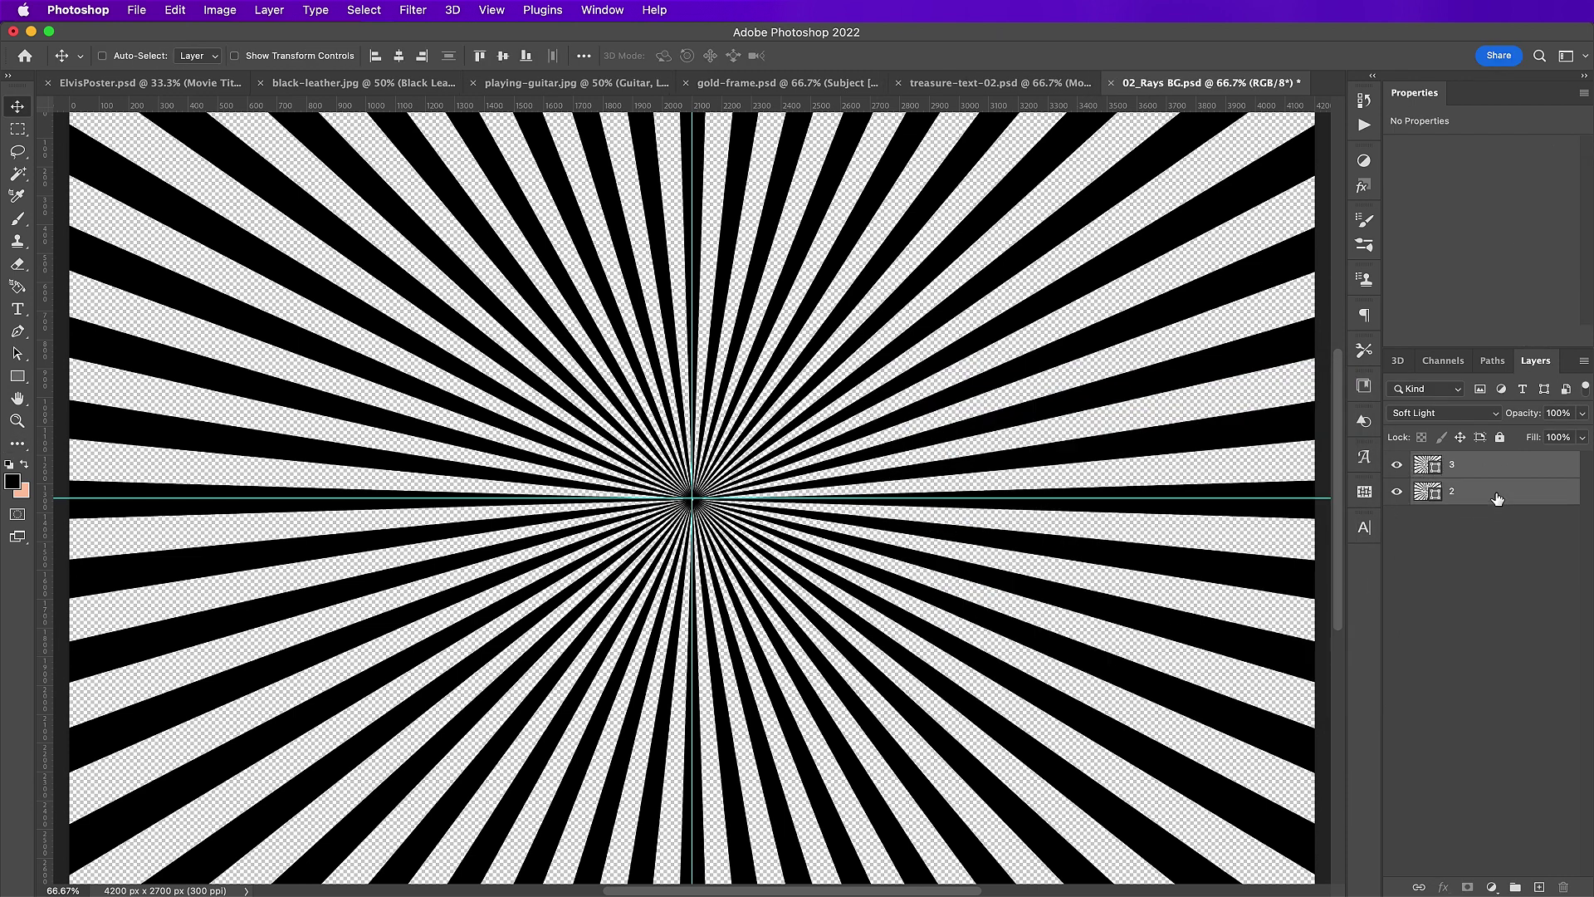
pyautogui.moveTo(387, 192); pyautogui.dragTo(241, 149)
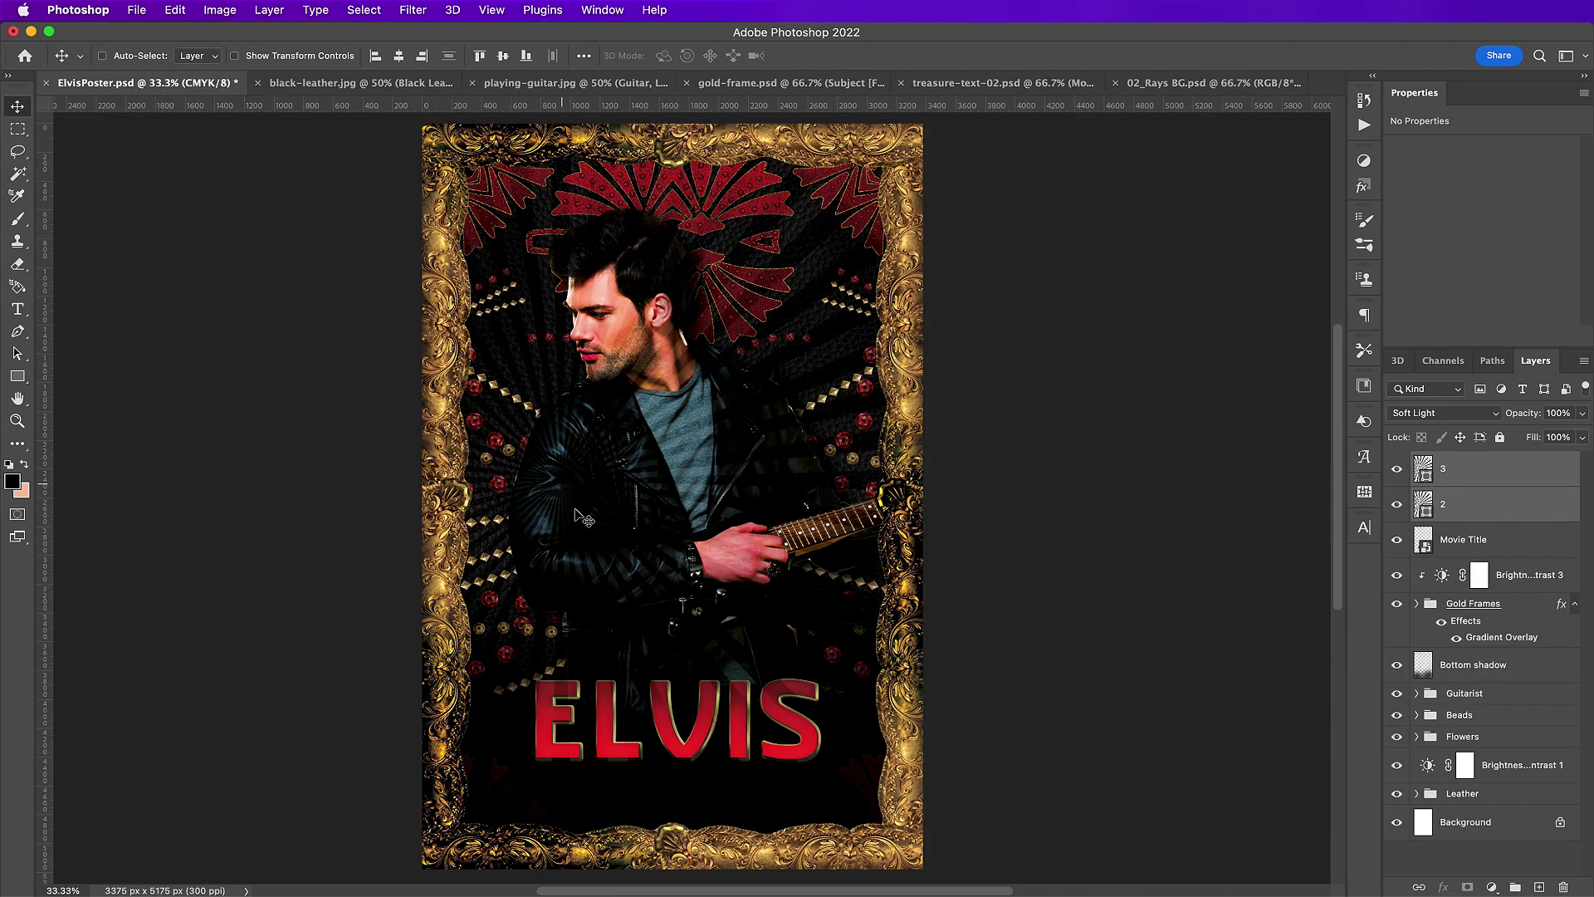
pyautogui.moveTo(611, 527); pyautogui.dragTo(747, 701)
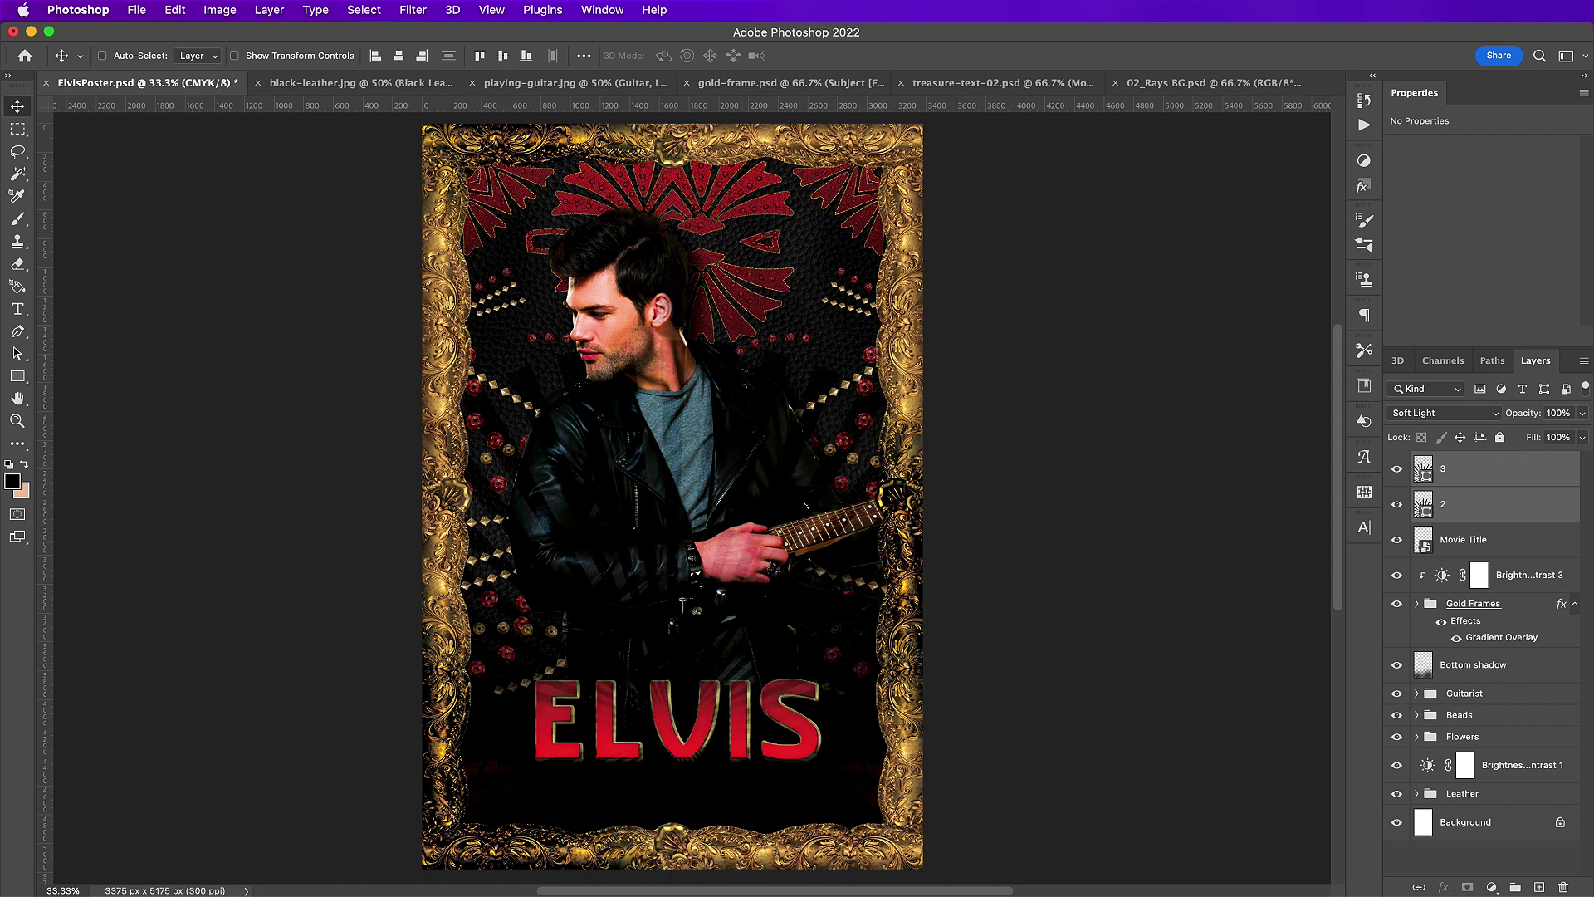
# - Clip ray layers 2 and 3 to the Movie Title layer and set them to Multiply at 10% opacity
pyautogui.rightClick(1479, 520)
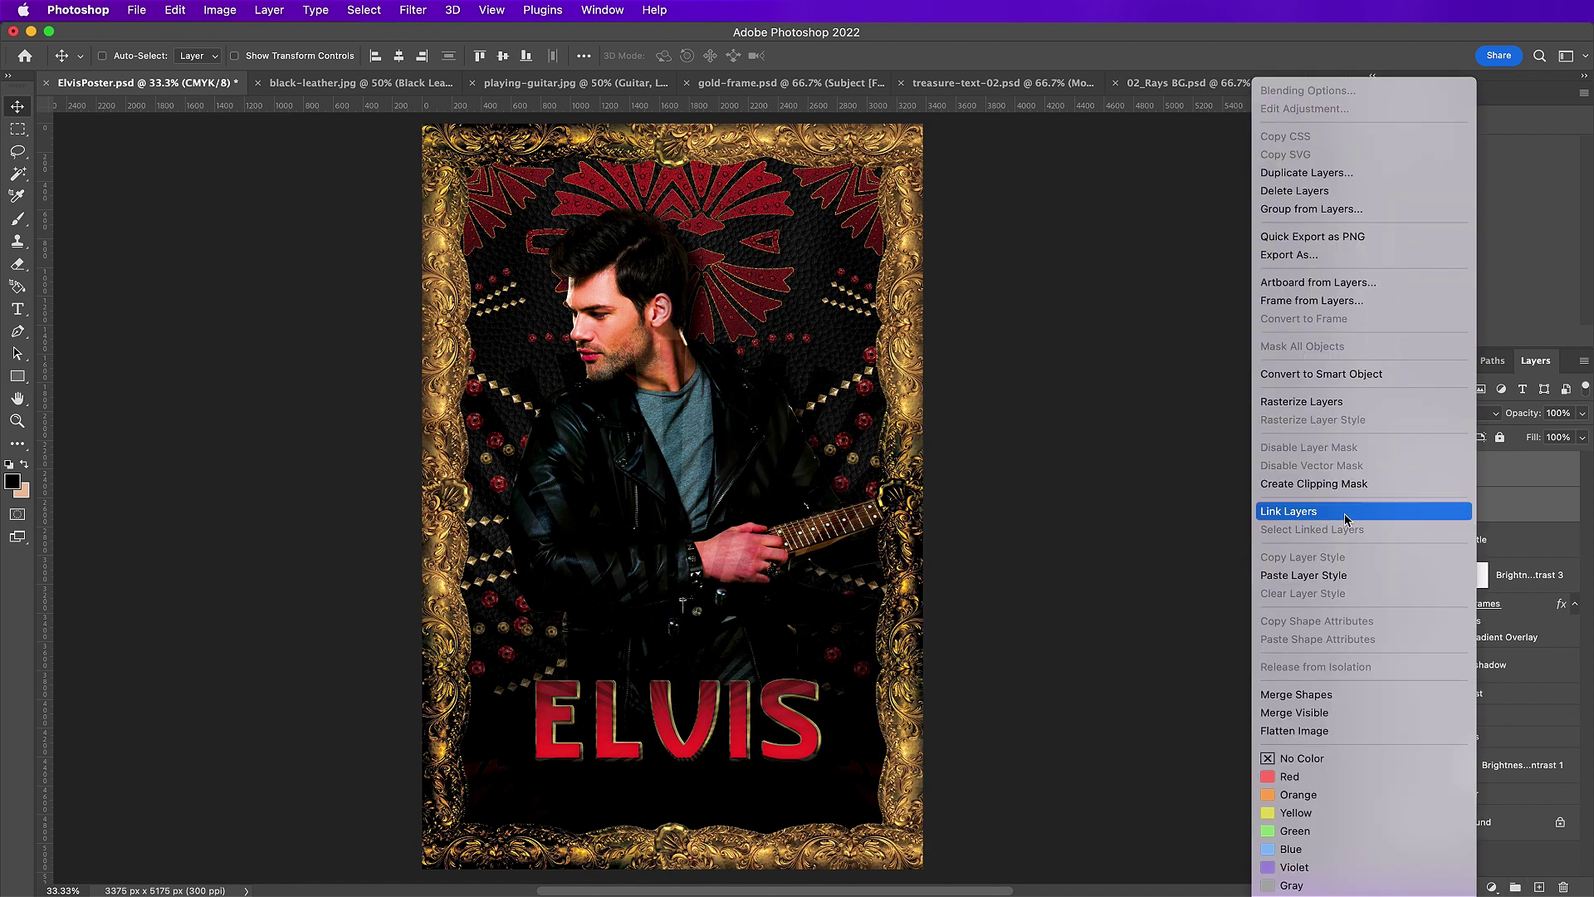
pyautogui.click(1335, 489)
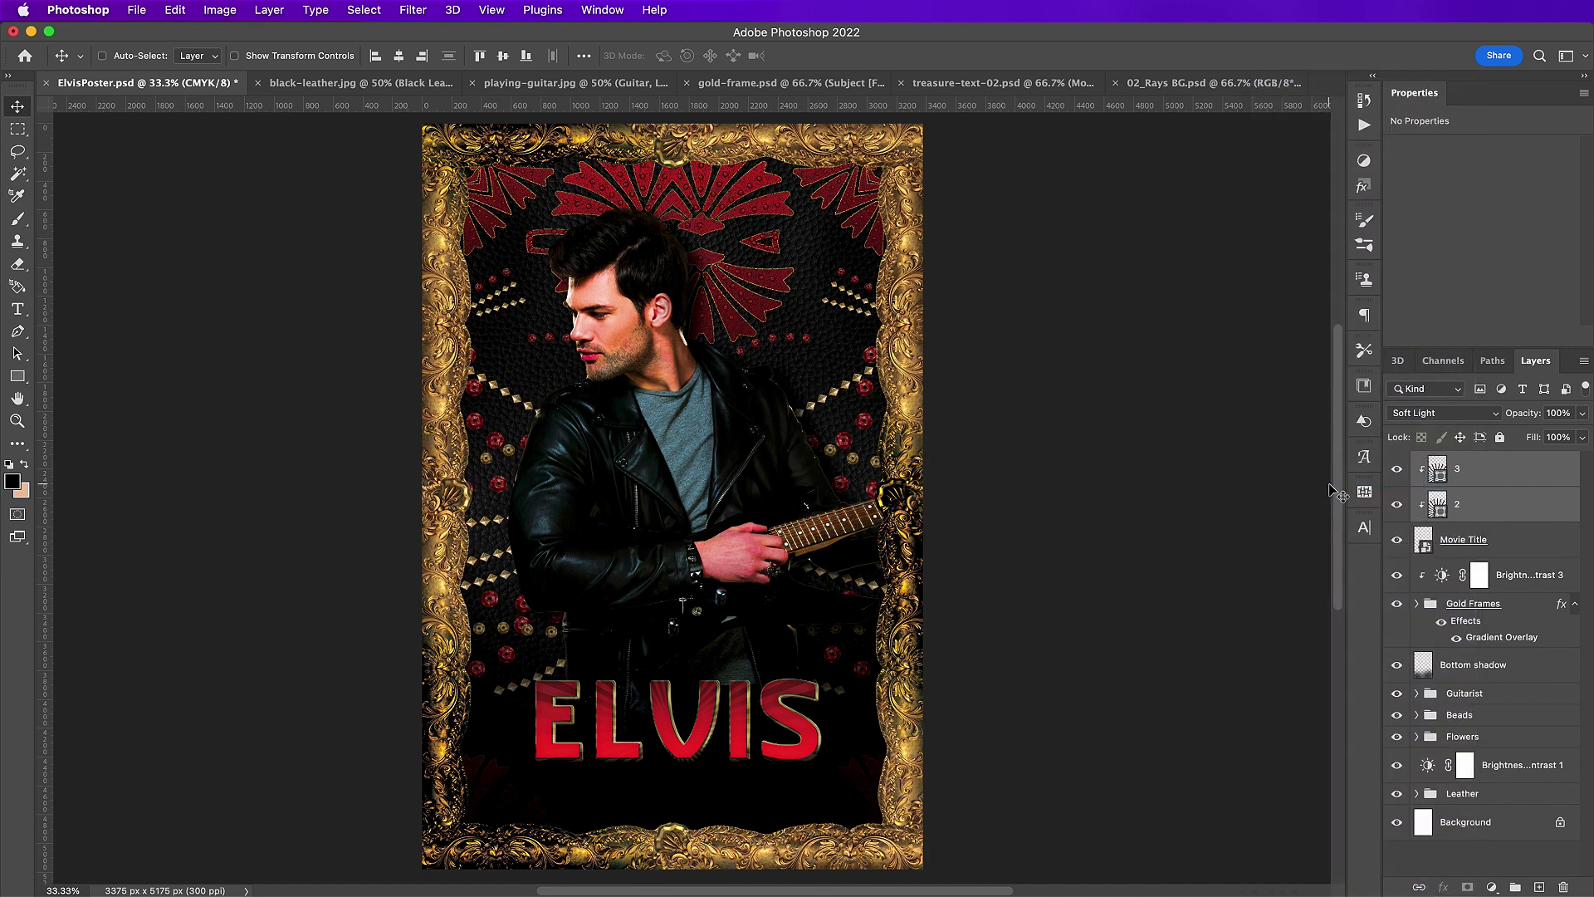
pyautogui.click(1446, 413)
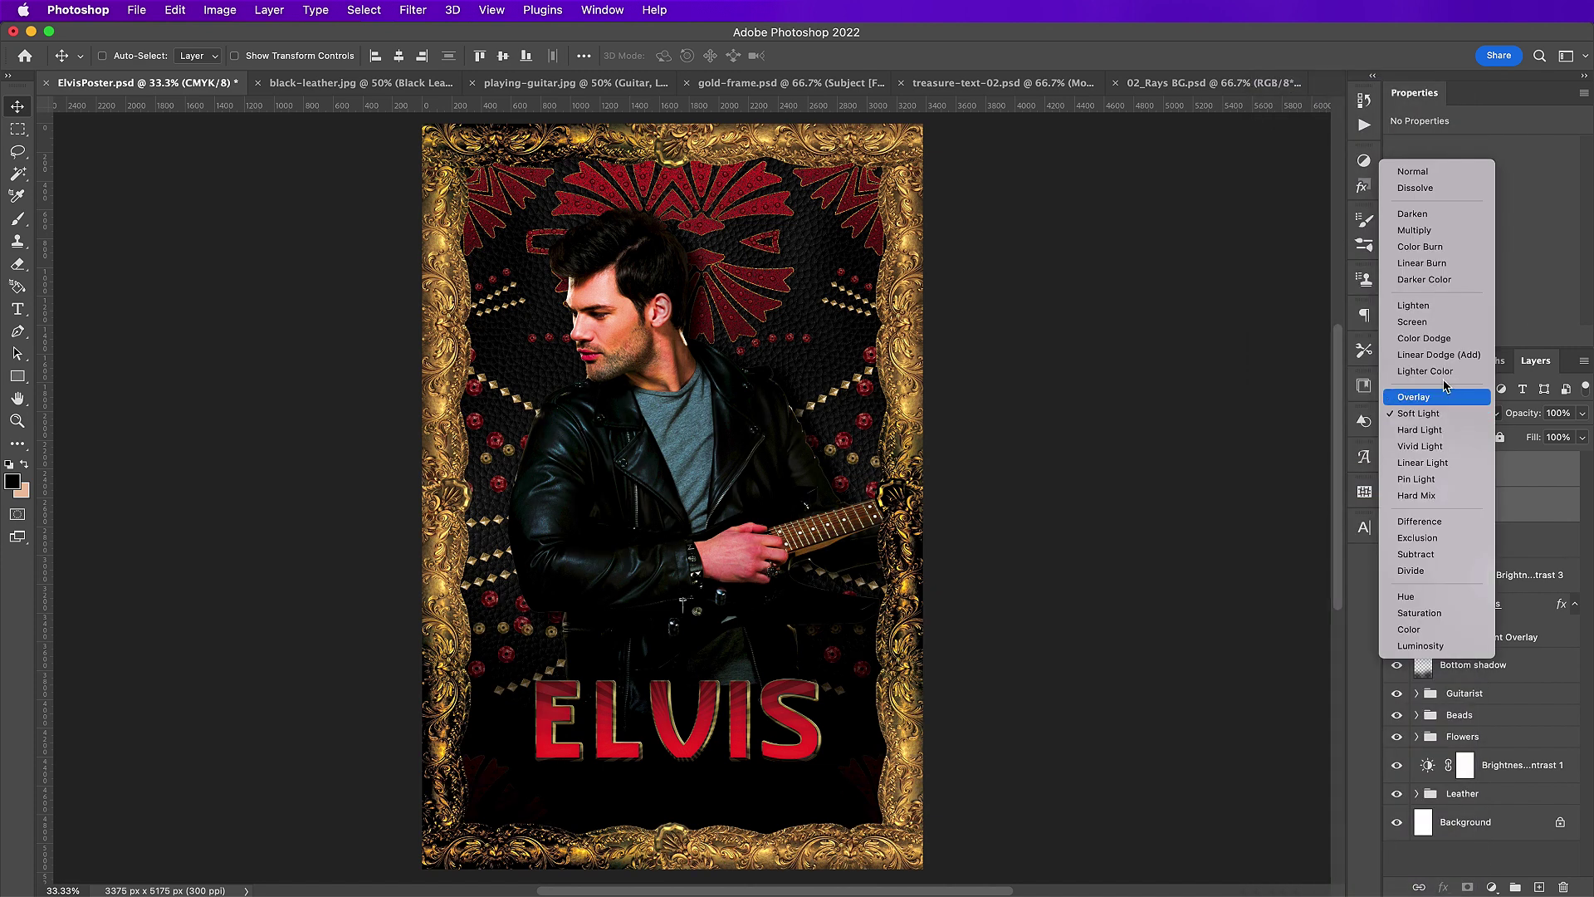
pyautogui.click(1435, 237)
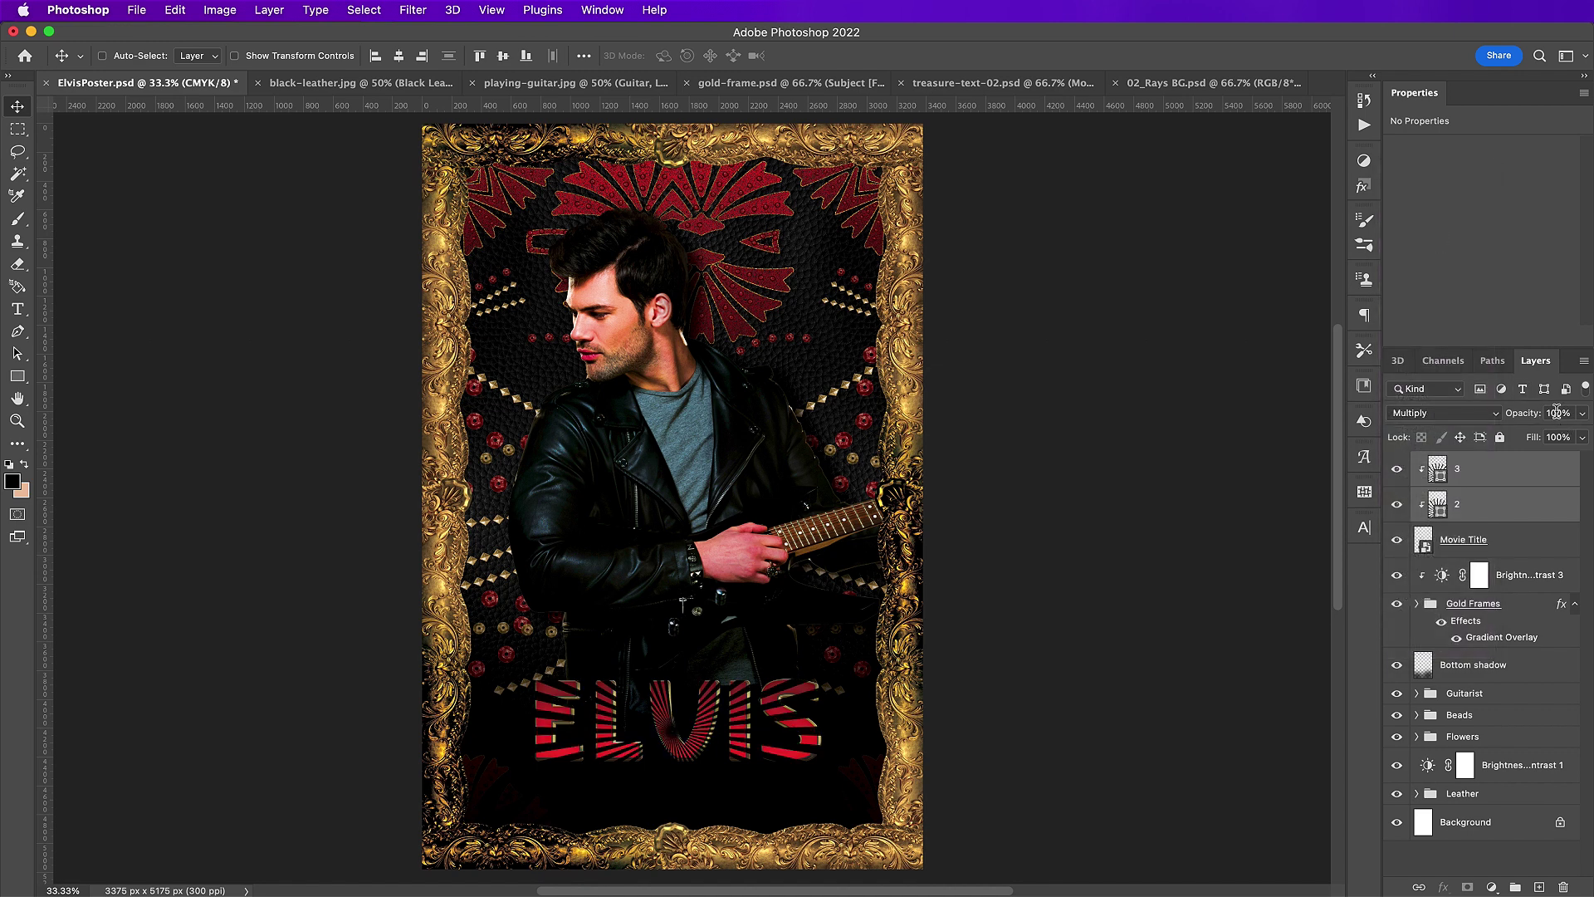
pyautogui.write('10')
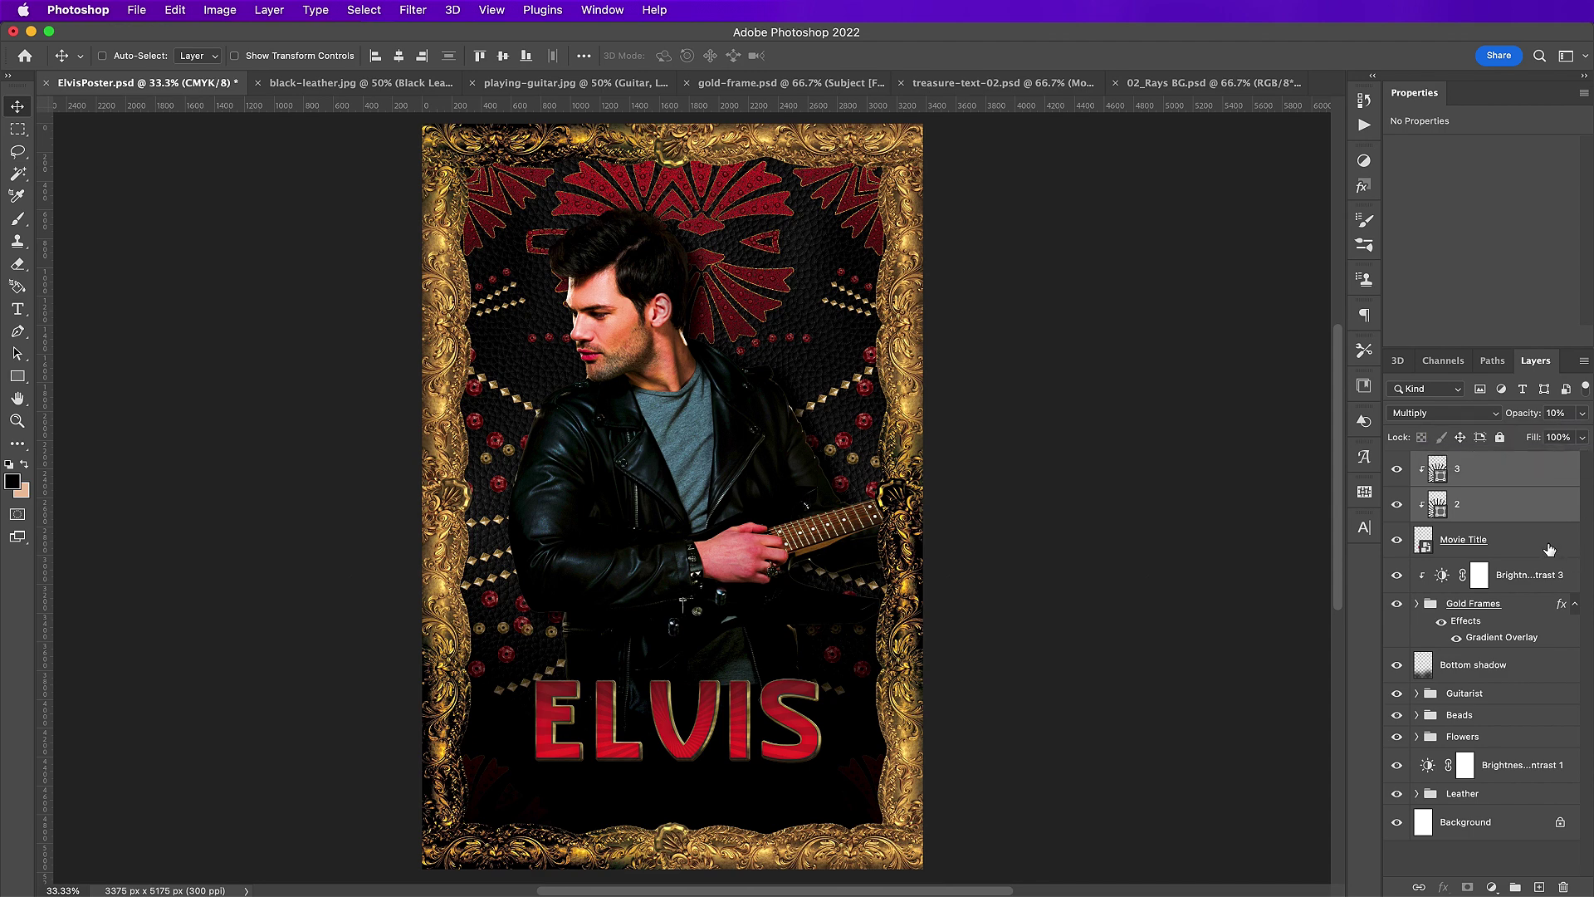
# - Group the Movie Title layer with ray layers 2 and 3 and name the group Movie title
pyautogui.scroll(-3, 997, 579)
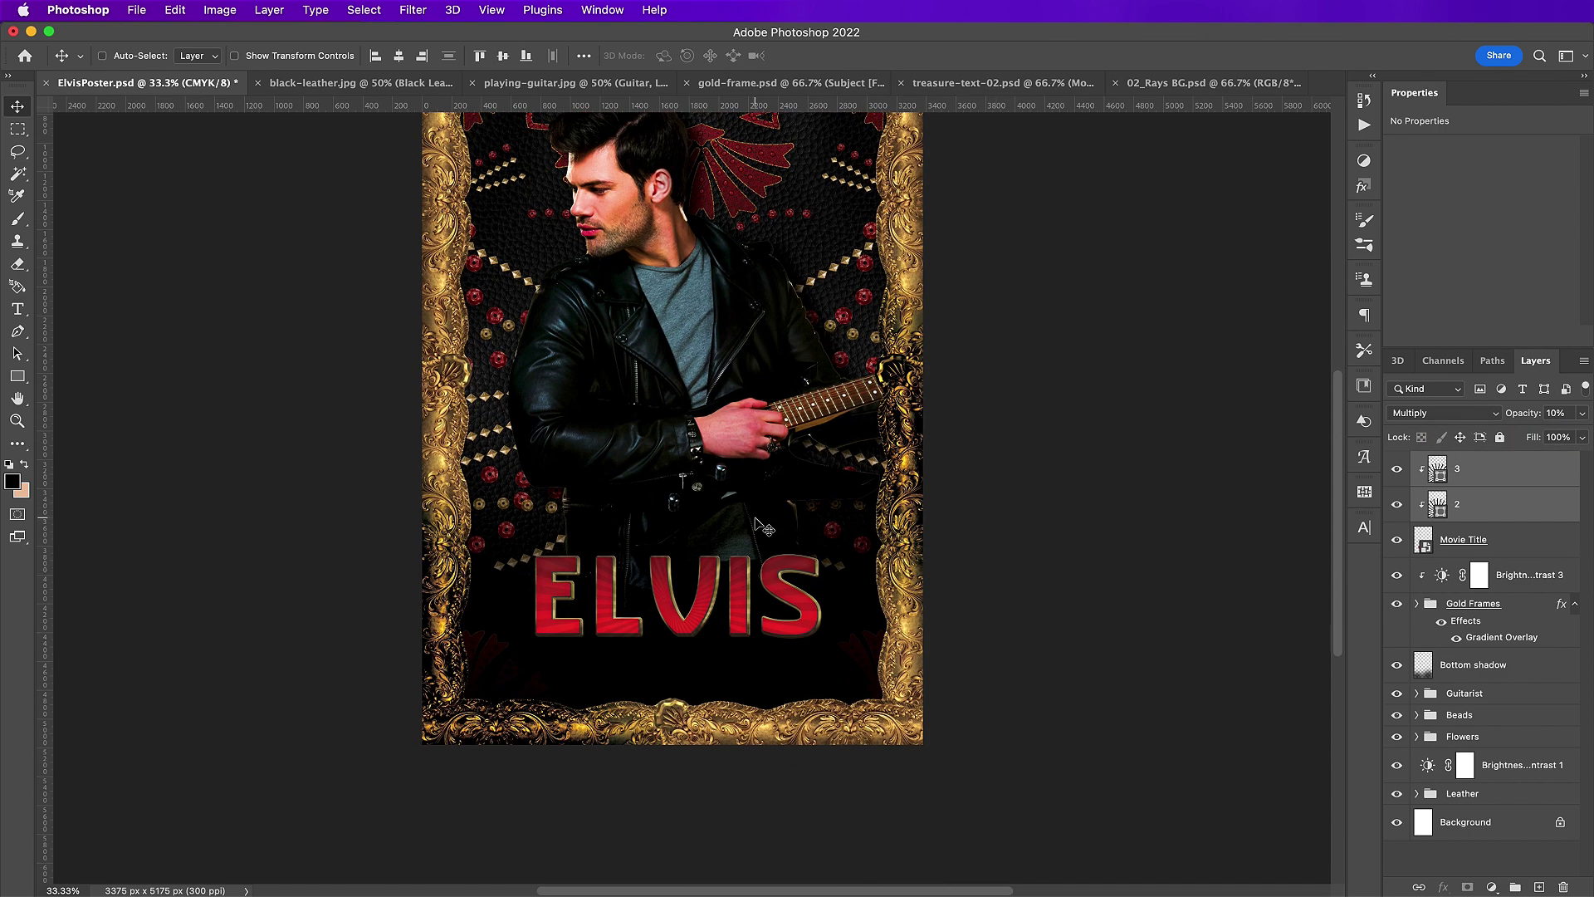
pyautogui.scroll(4, 762, 527)
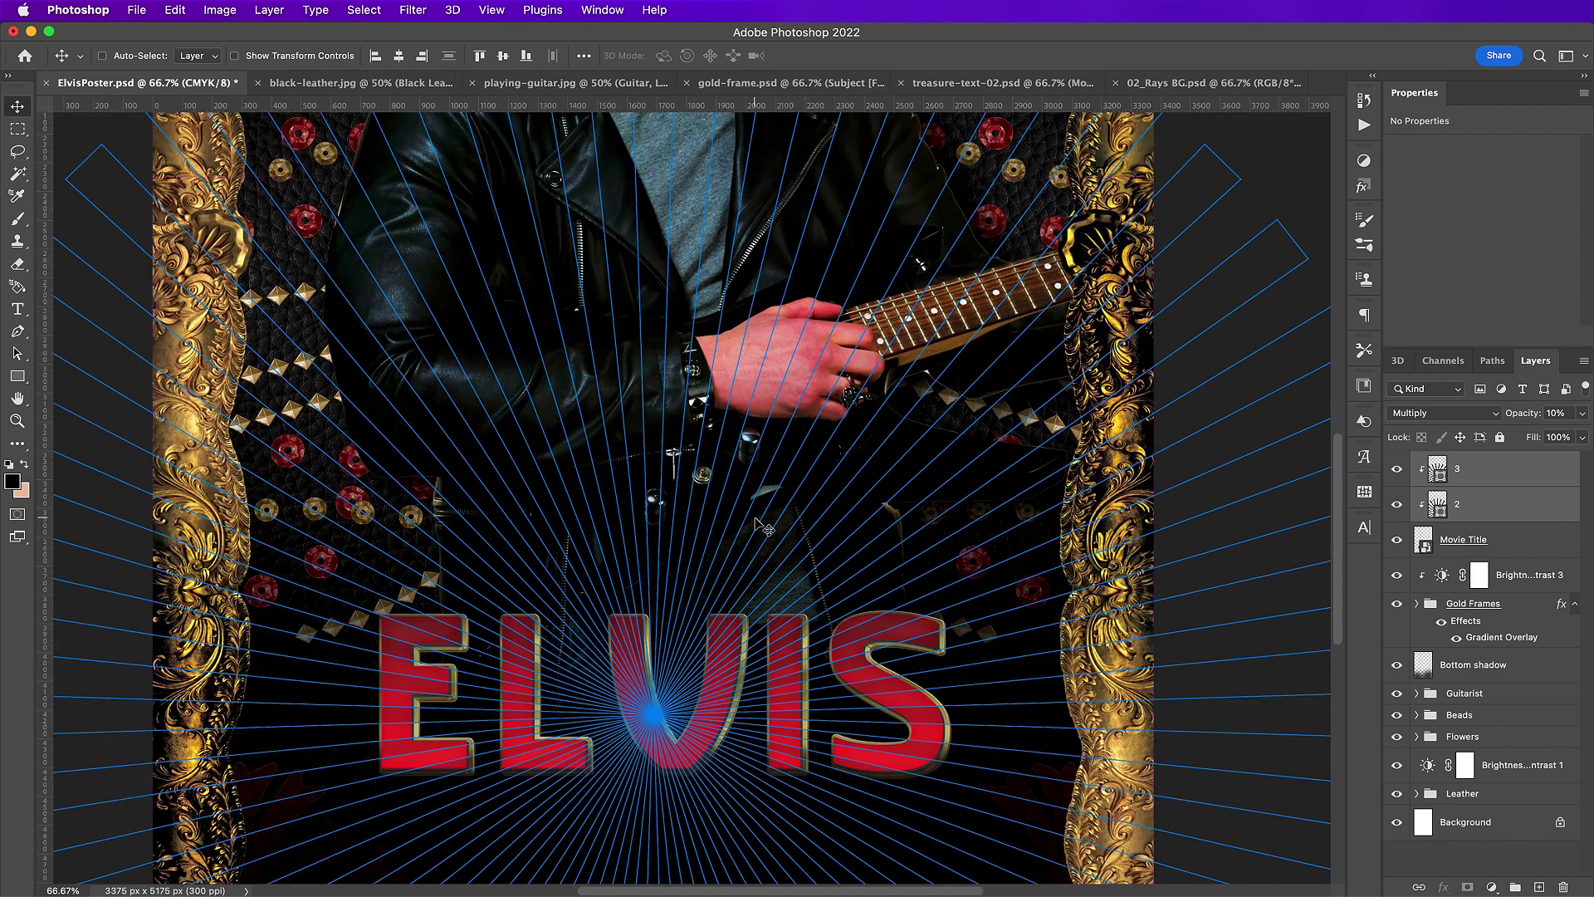
pyautogui.keyDown('shift'); pyautogui.click(1519, 540); pyautogui.keyUp('shift')
pyautogui.click(1520, 548)
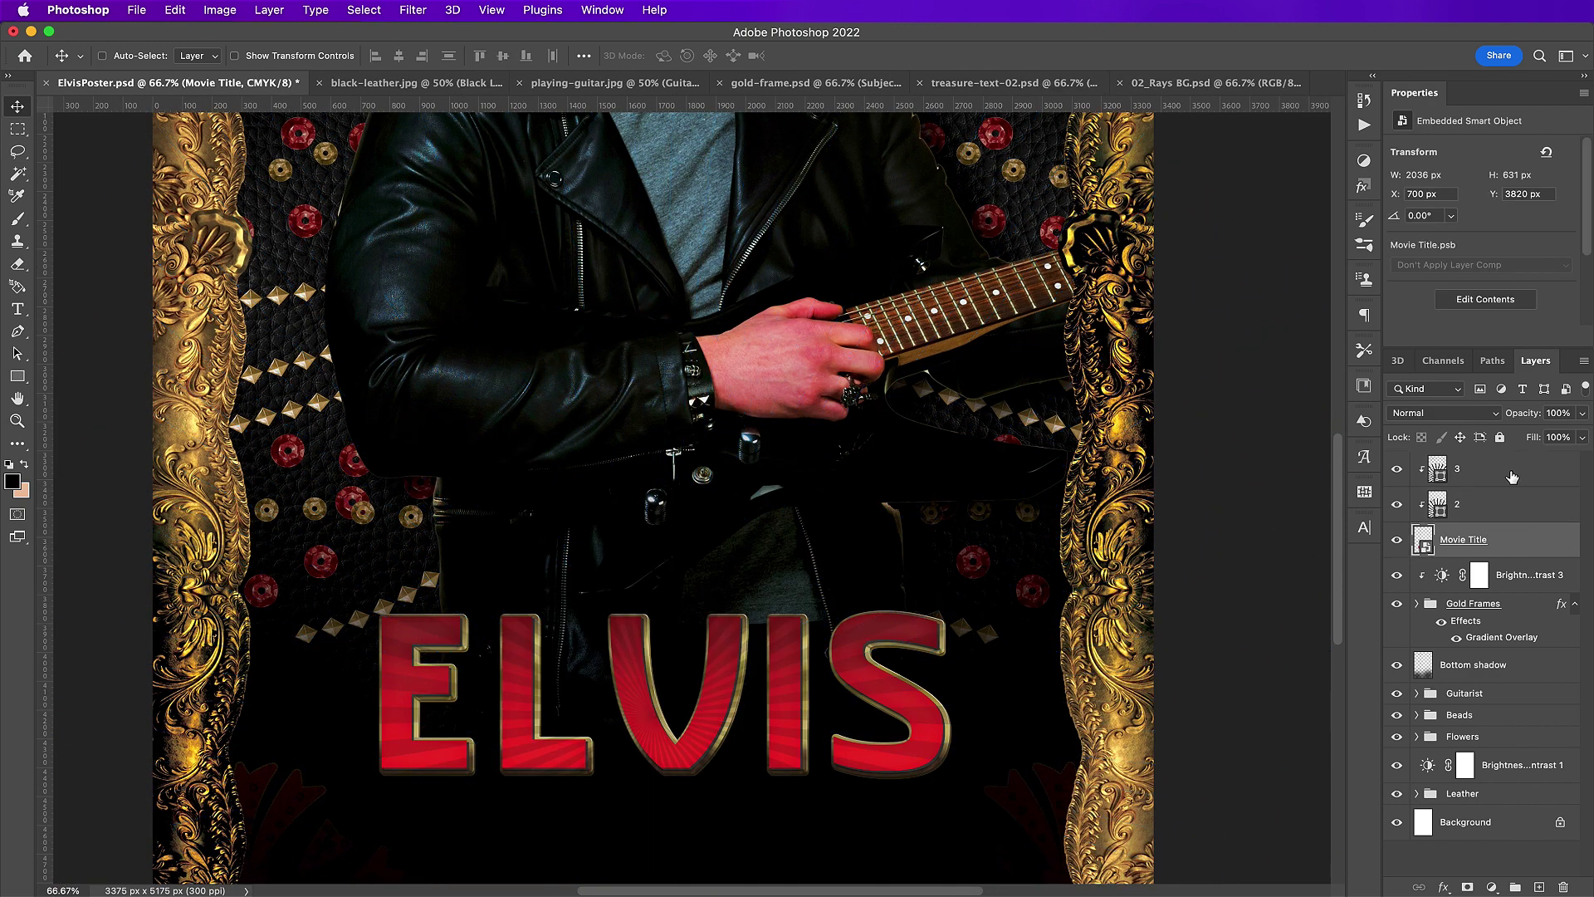
pyautogui.keyDown('shift'); pyautogui.click(1511, 476); pyautogui.keyUp('shift')
pyautogui.click(1516, 886)
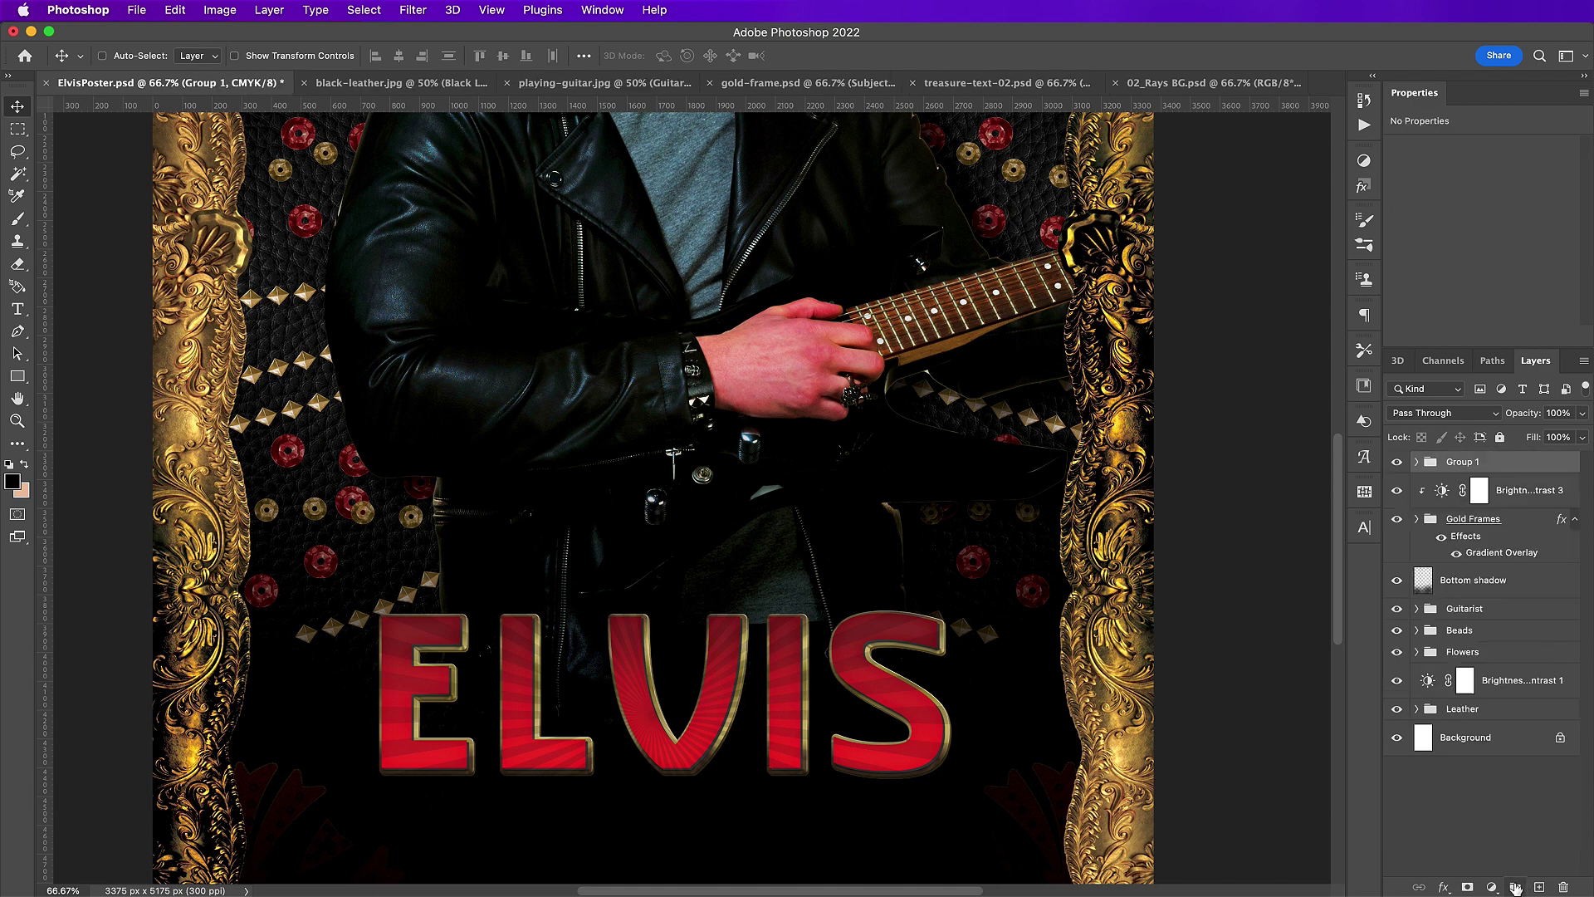
pyautogui.doubleClick(1461, 462)
pyautogui.write('Movie cast')
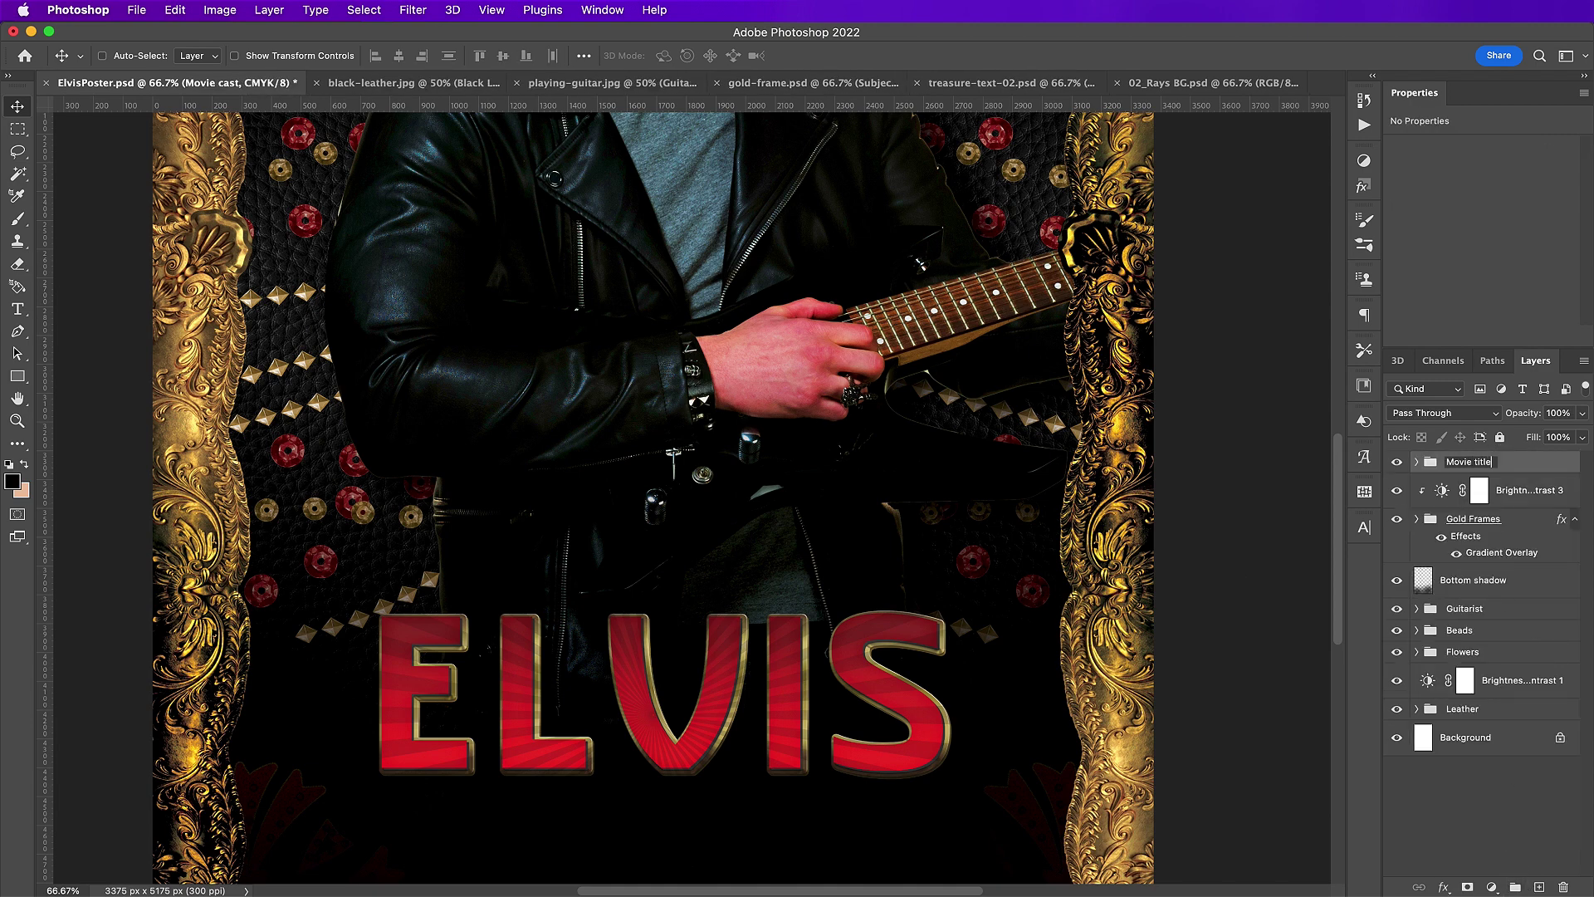
pyautogui.press('Return')
# - Start a new text line just above the start of the ELVIS title, using the Berton Regular font
pyautogui.press('super+minus')
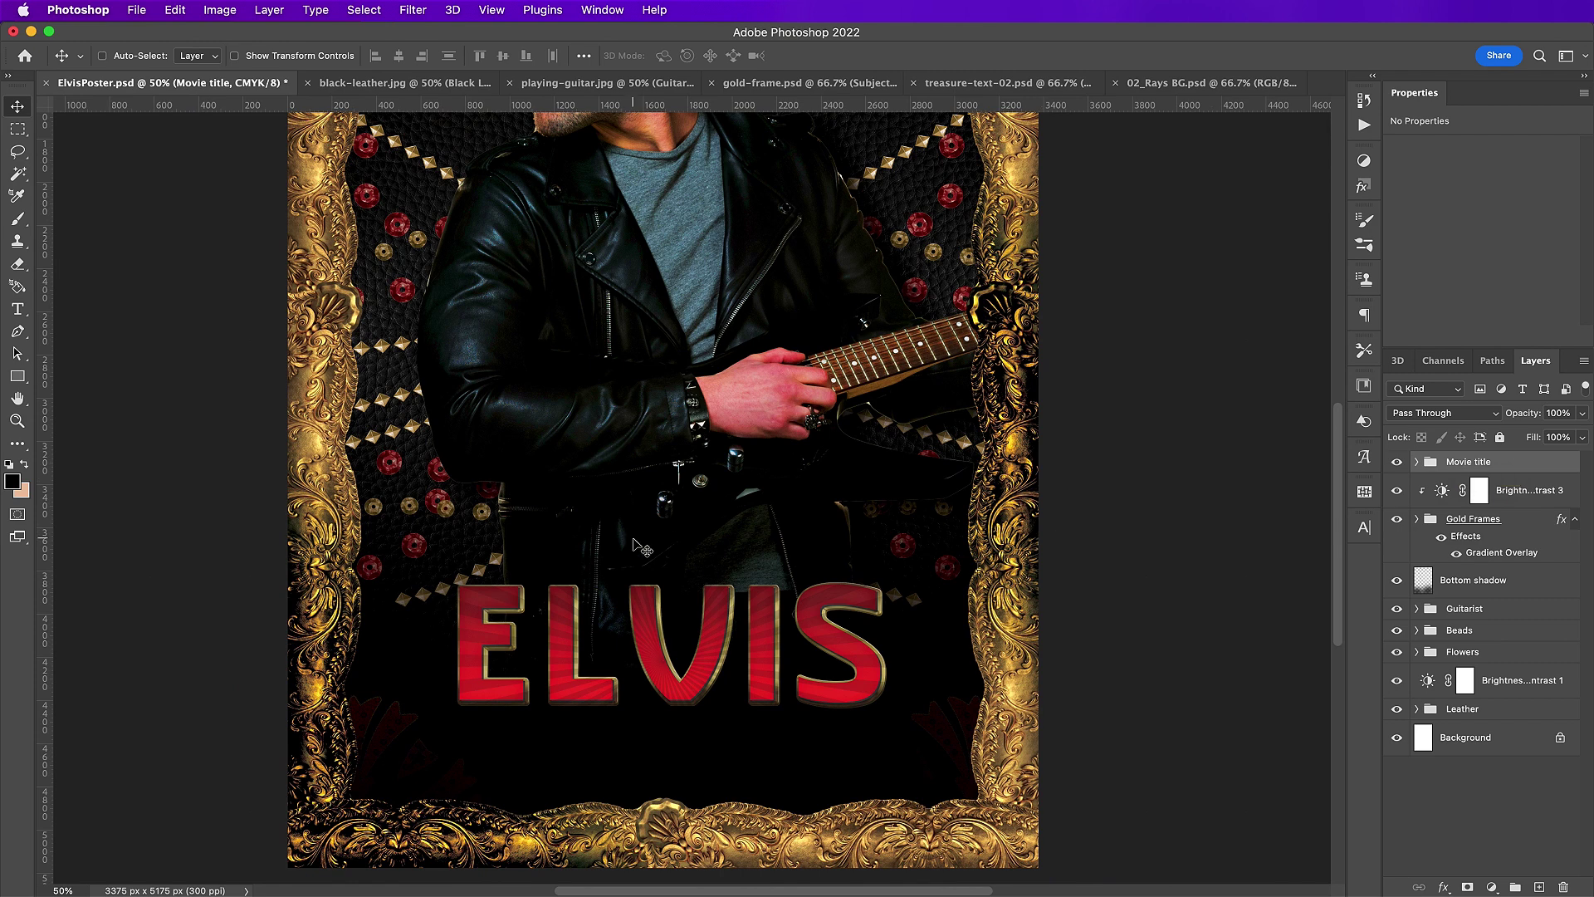
pyautogui.press('t')
pyautogui.click(453, 522)
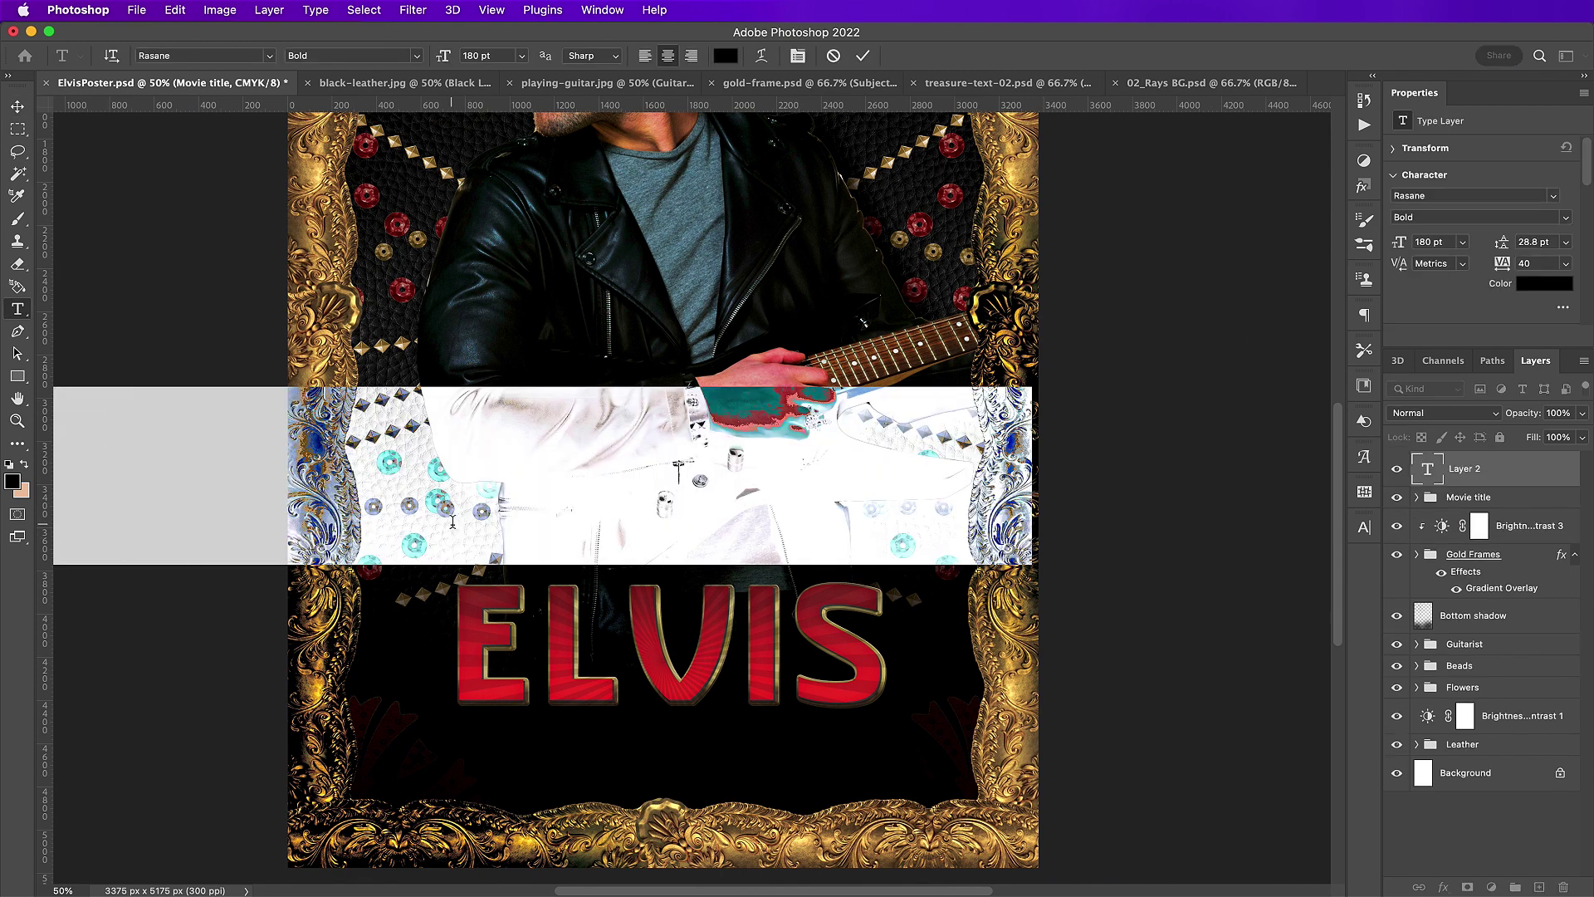
pyautogui.click(1429, 195)
pyautogui.write('berton')
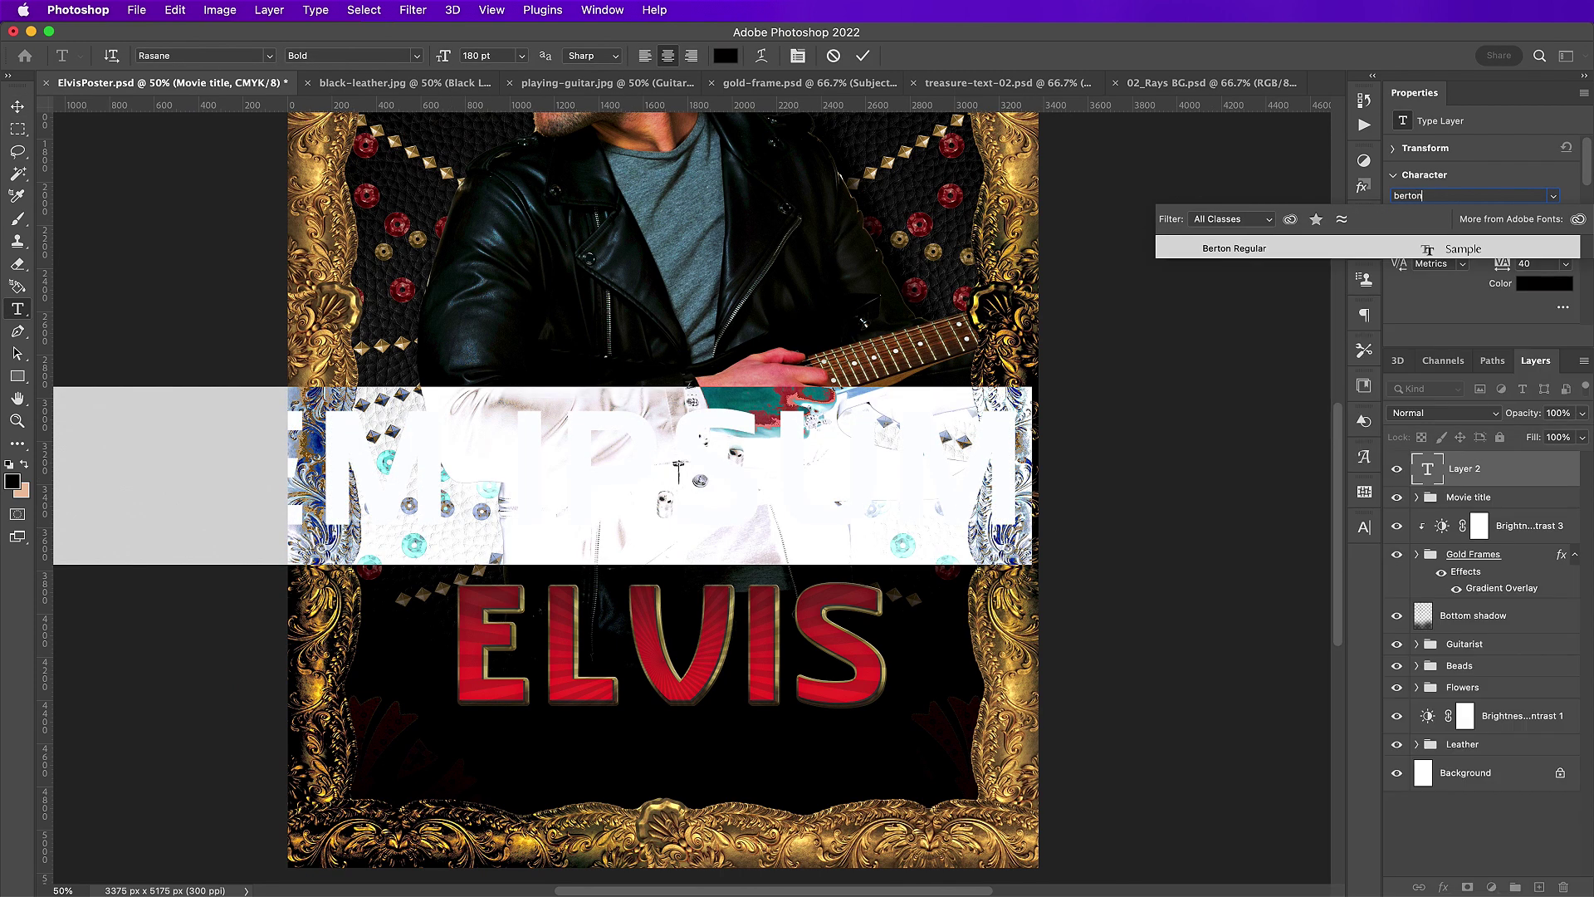
pyautogui.click(1375, 251)
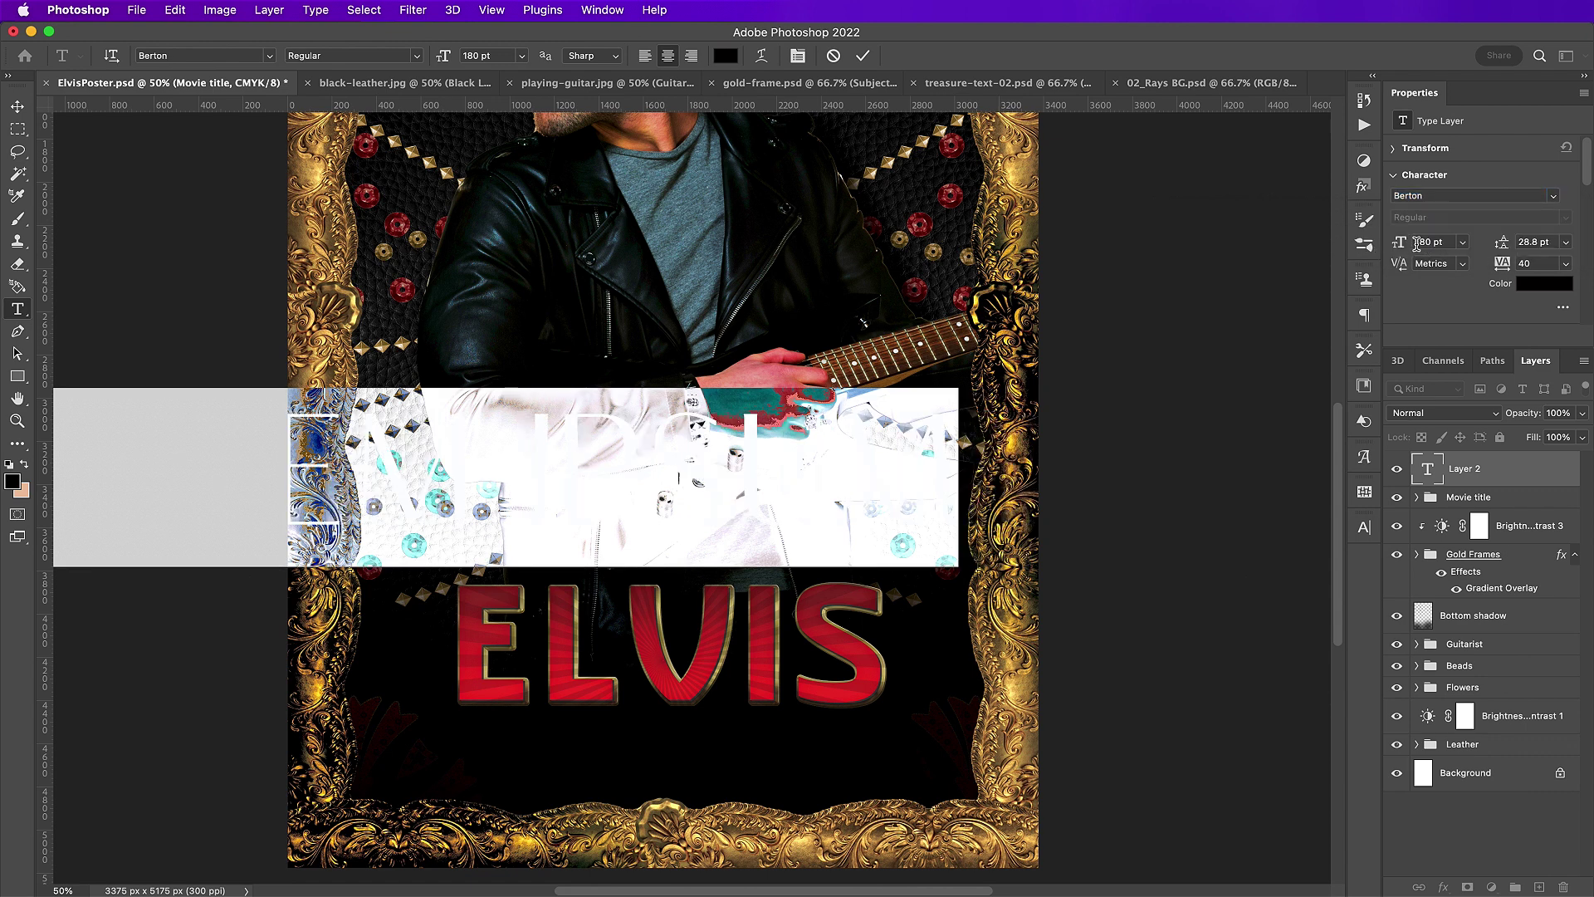
# - Set the new text's size to 50 pt and its color to light gray #cac8c8
pyautogui.click(1424, 244)
pyautogui.hotkey('shift', 'Down')
pyautogui.hotkey('shift', 'Down')
pyautogui.hotkey('shift', 'Down')
pyautogui.hotkey('shift', 'Down')
pyautogui.hotkey('shift', 'Down')
pyautogui.hotkey('shift', 'Down')
pyautogui.hotkey('shift', 'Down')
pyautogui.hotkey('shift', 'Down')
pyautogui.hotkey('shift', 'Down')
pyautogui.hotkey('shift', 'Down')
pyautogui.hotkey('shift', 'Down')
pyautogui.hotkey('shift', 'Down')
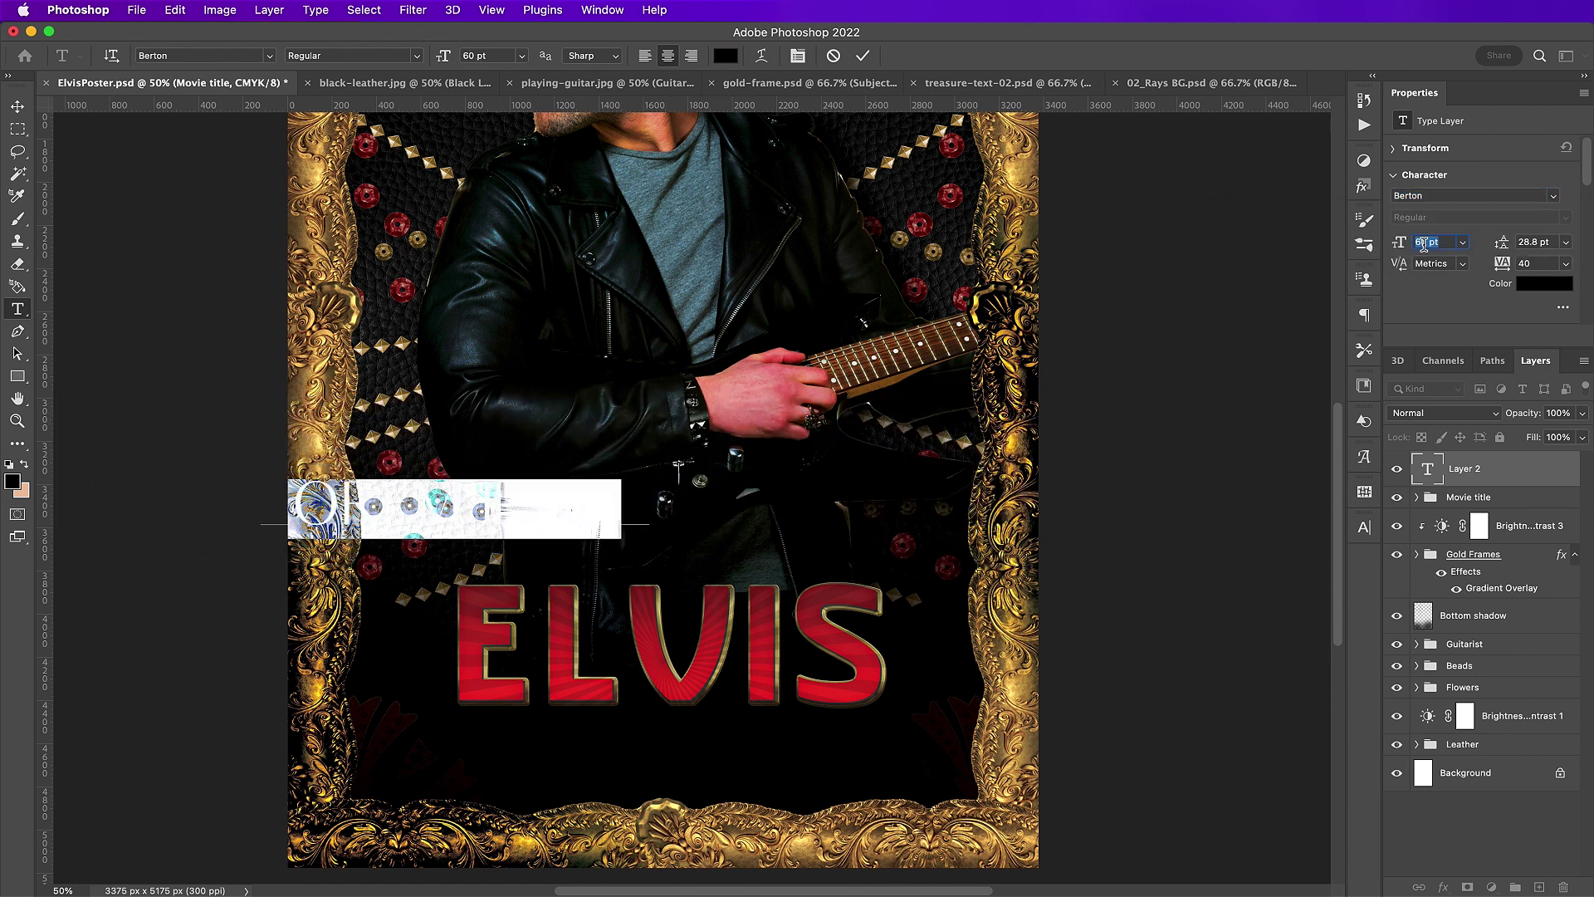
pyautogui.hotkey('shift', 'Down')
pyautogui.click(1543, 285)
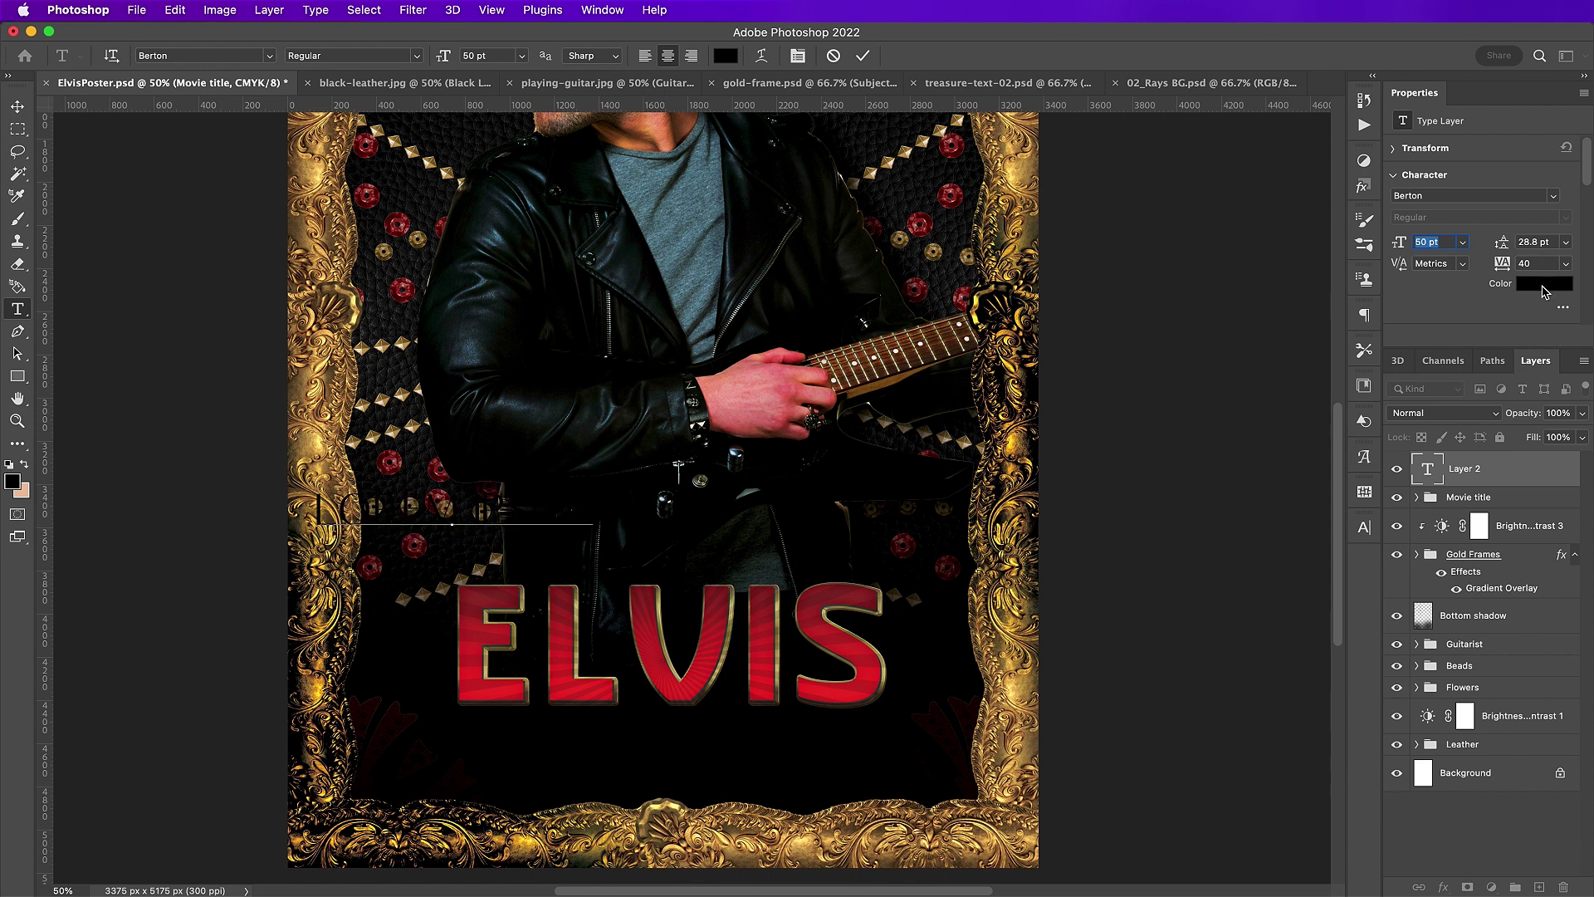
pyautogui.click(894, 458)
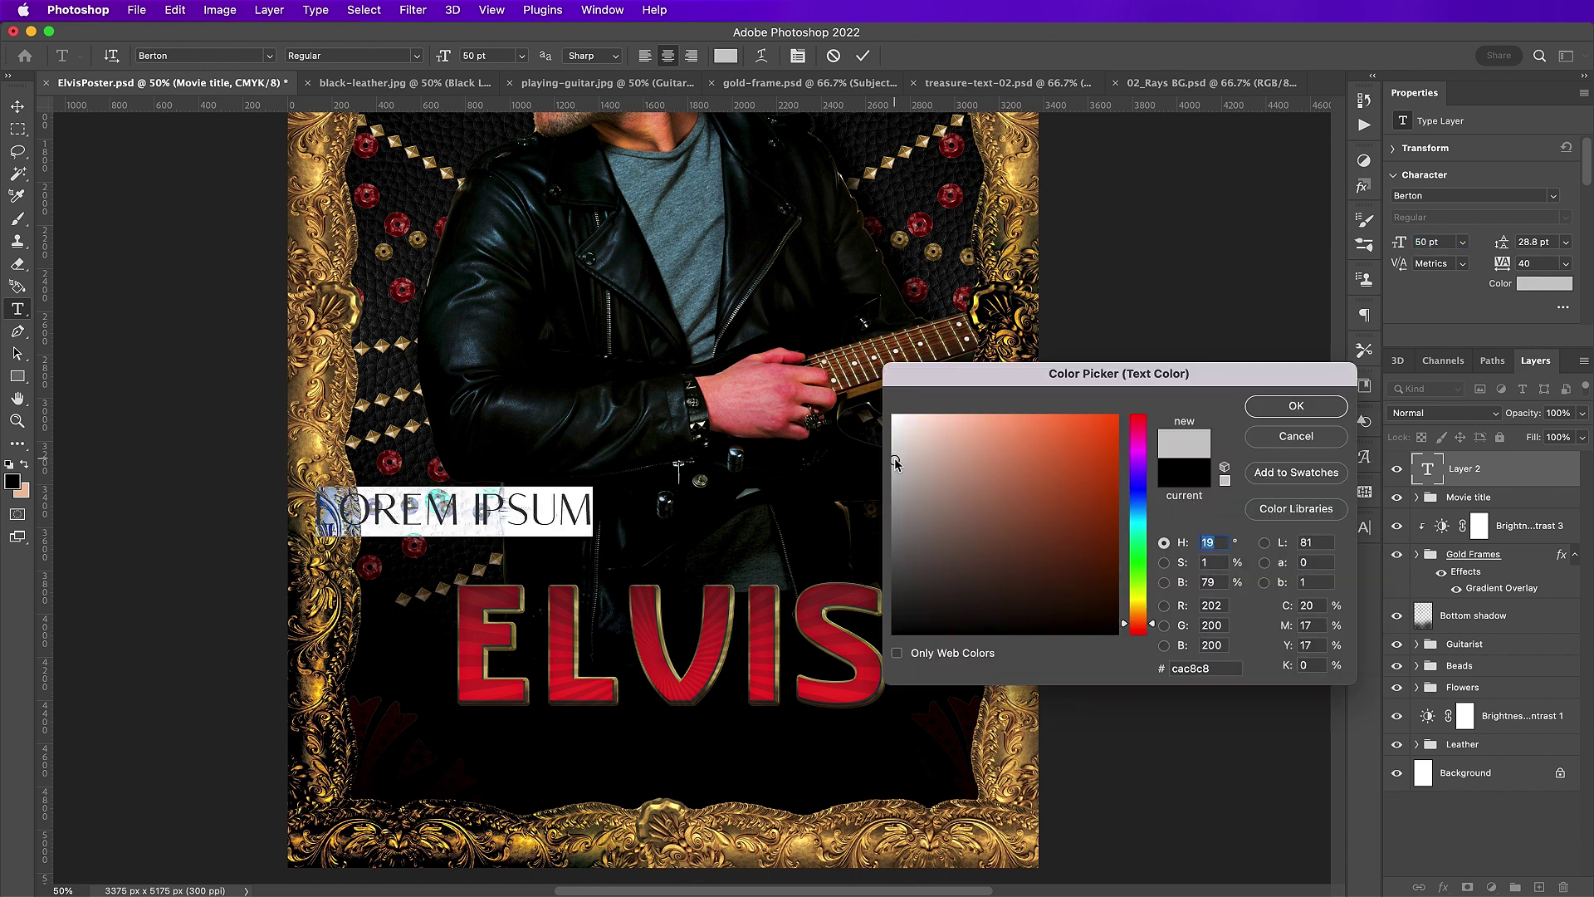
pyautogui.press('Return')
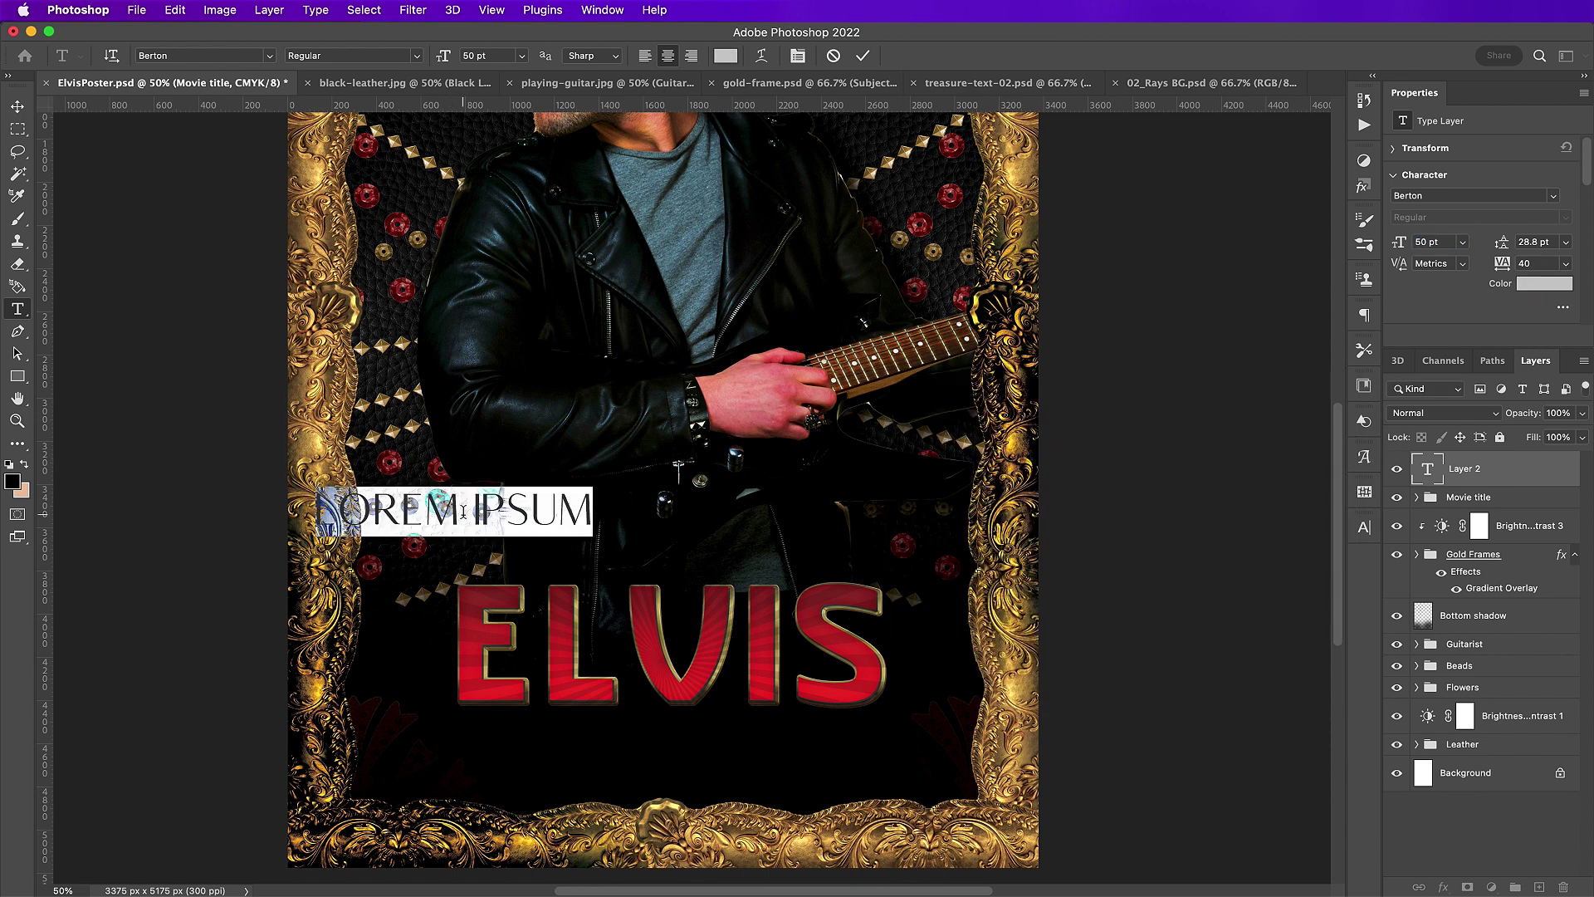
# - Enter AUSTIN BUTLER on two lines and set the leading of the whole text to 42 pt
pyautogui.write('AUSTI')
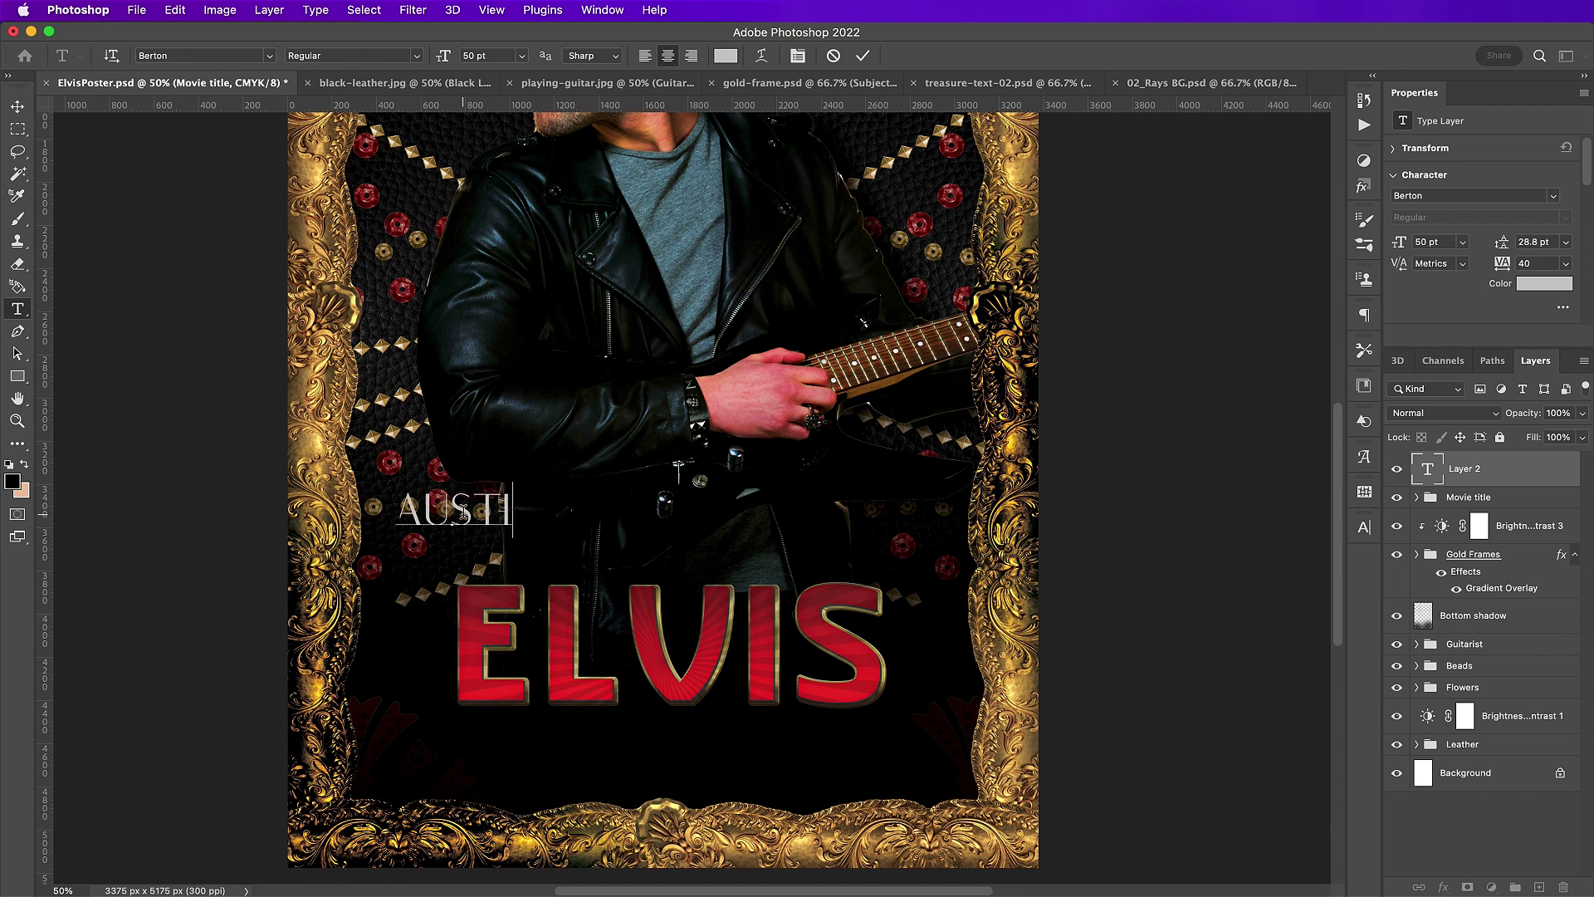
pyautogui.write('N')
pyautogui.press('Return')
pyautogui.write('BUTLER')
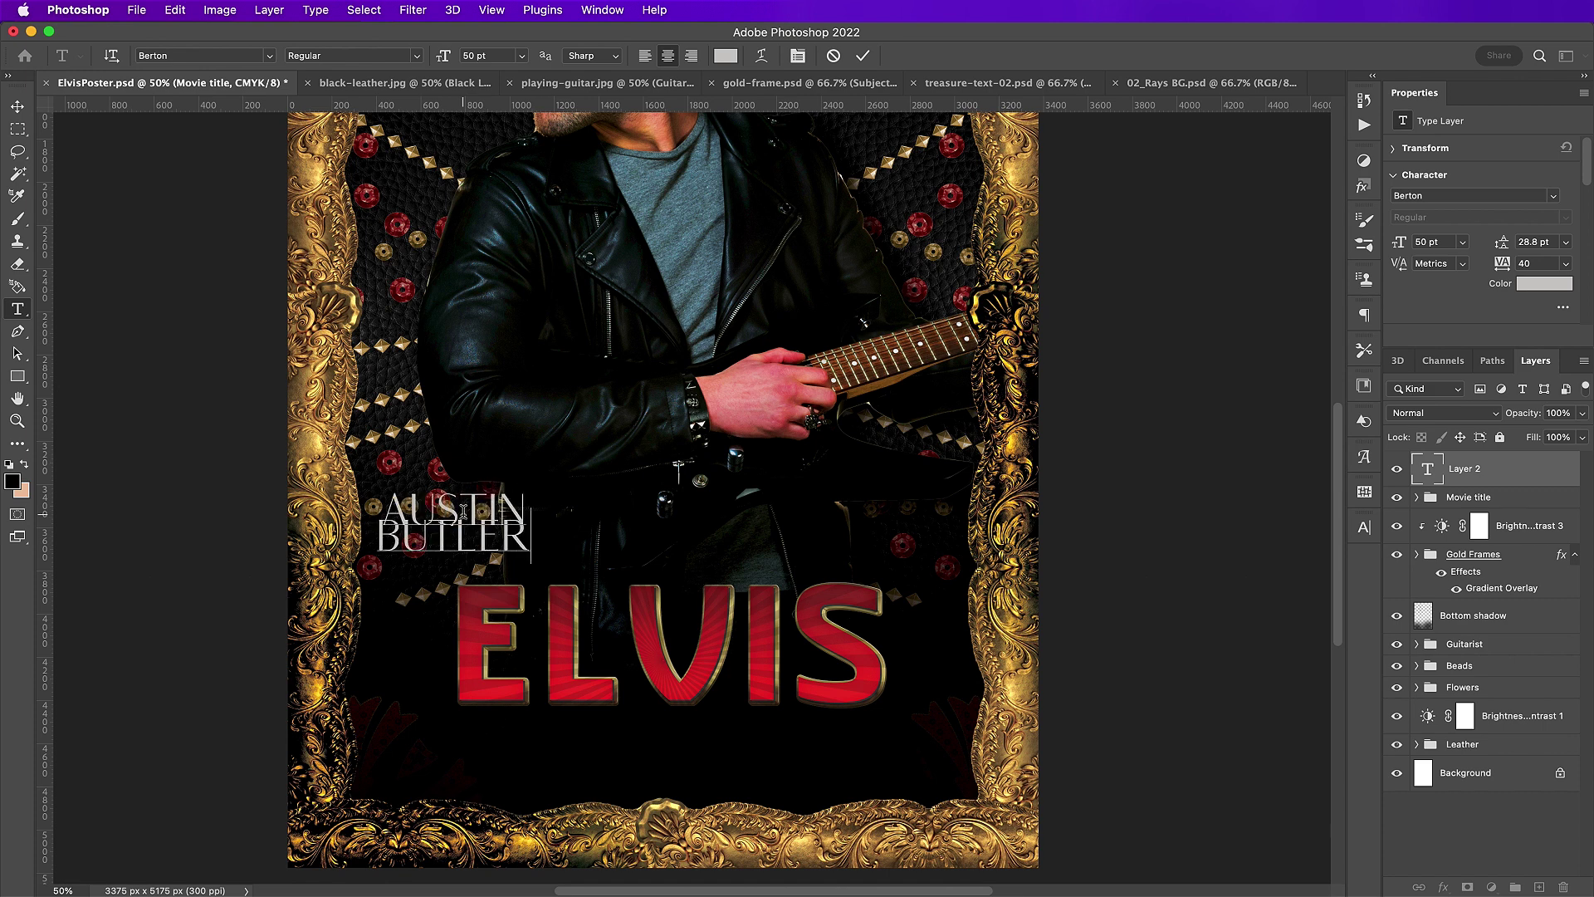
pyautogui.hotkey('ctrl', 'a')
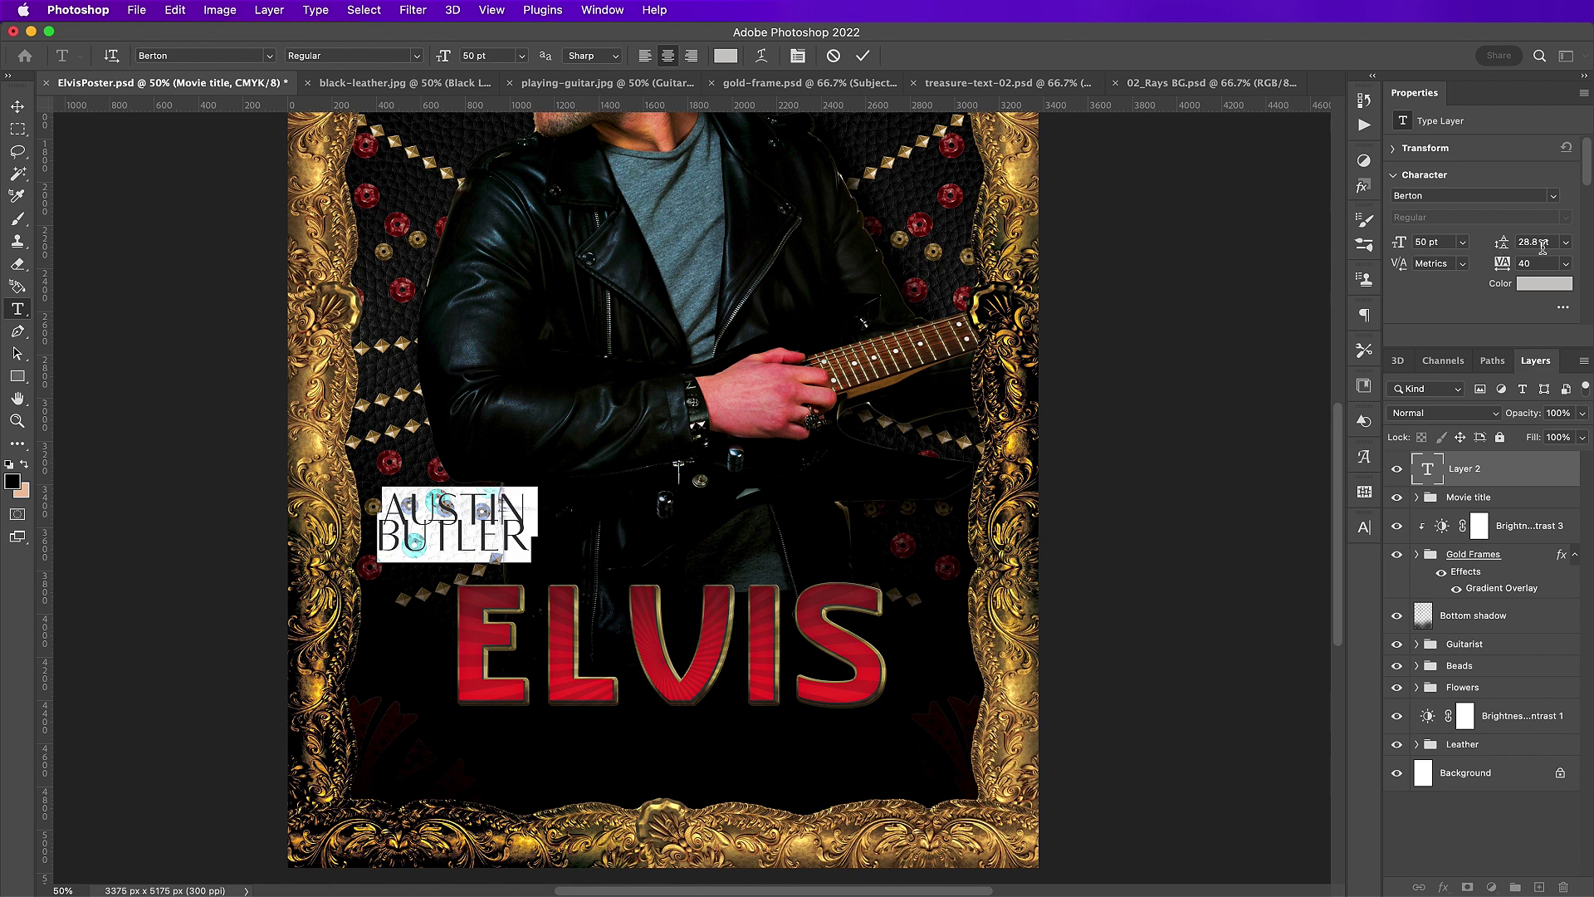
pyautogui.write('42')
pyautogui.press('Return')
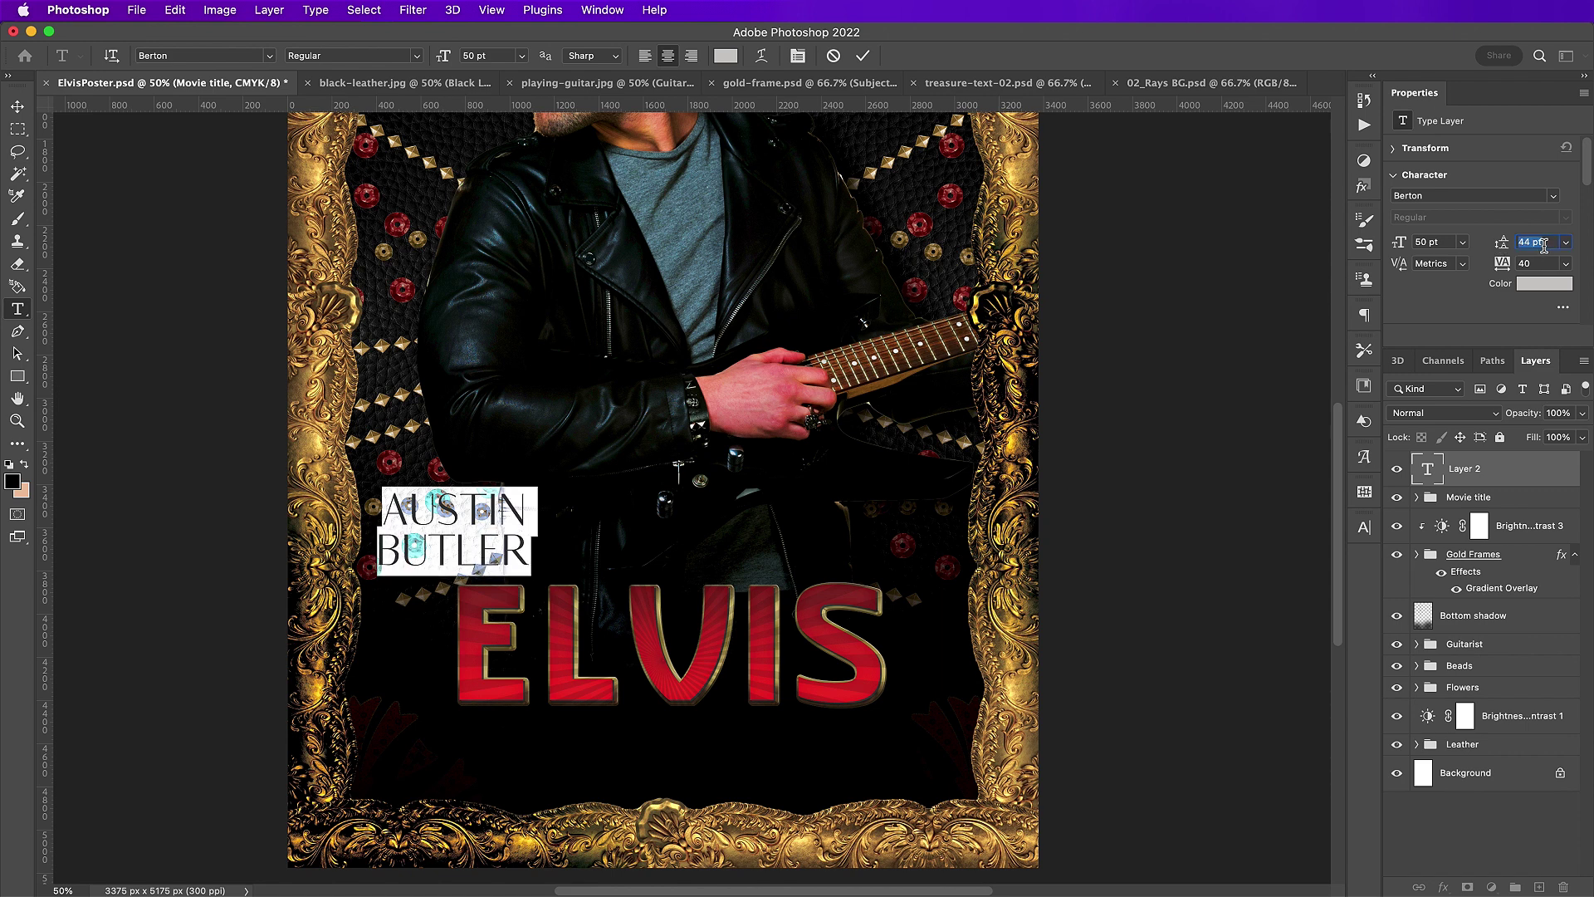
# - Set the AUSTIN BUTLER text to a size of 45 pt with 37 pt leading
pyautogui.doubleClick(1422, 241)
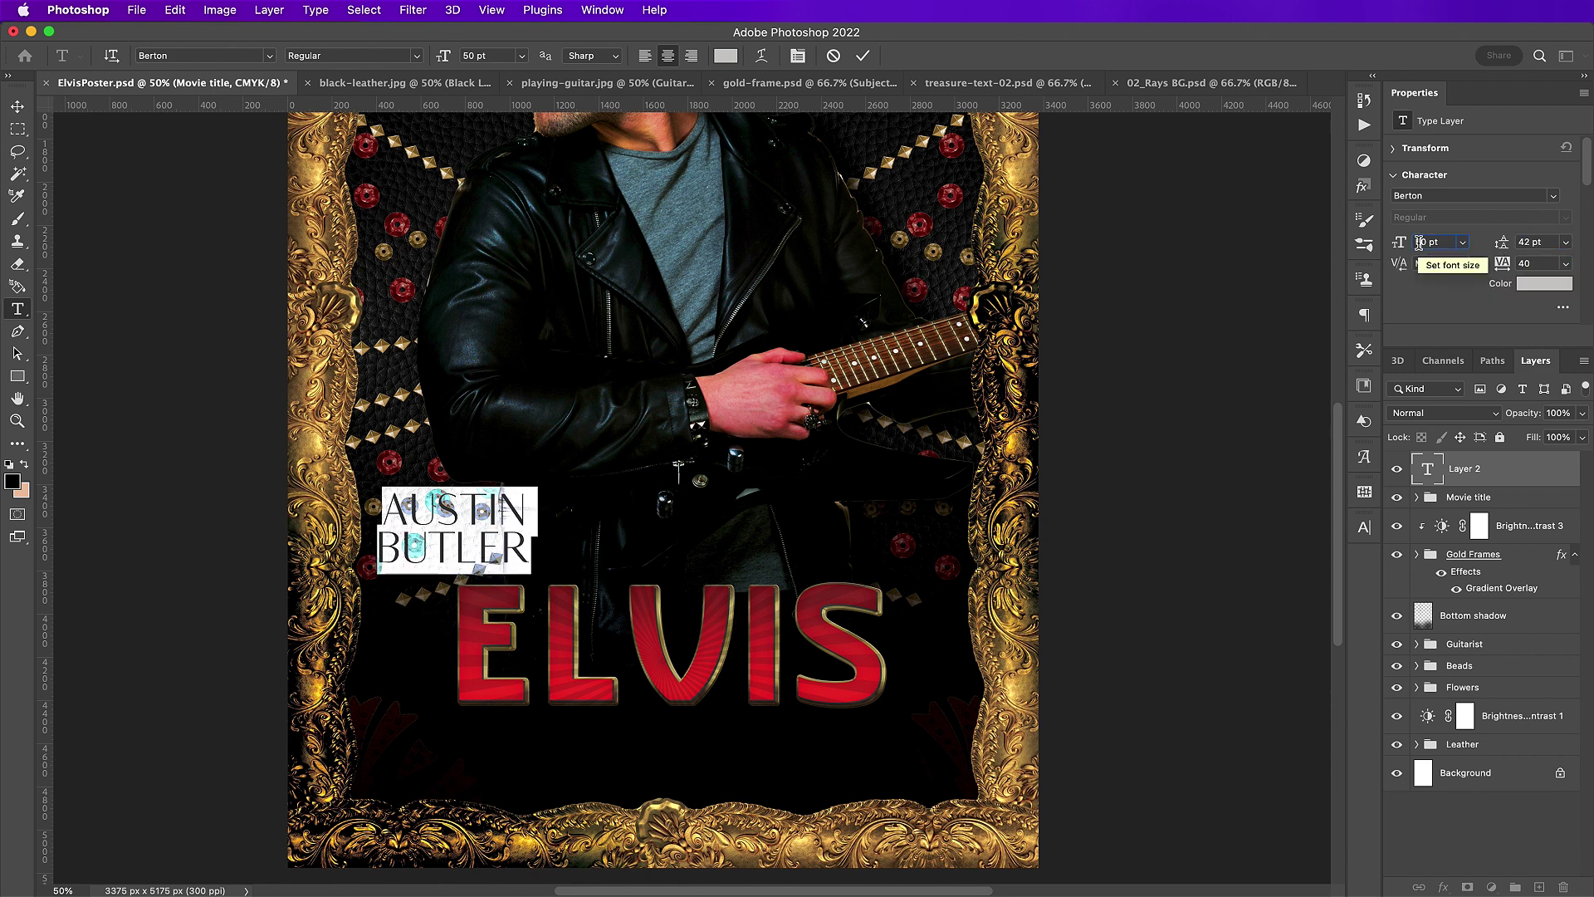
pyautogui.write('37')
pyautogui.press('Return')
pyautogui.press('Up')
pyautogui.press('Up')
pyautogui.press('Up')
pyautogui.press('Up')
pyautogui.press('Up')
pyautogui.press('Up')
pyautogui.press('Up')
pyautogui.press('Up')
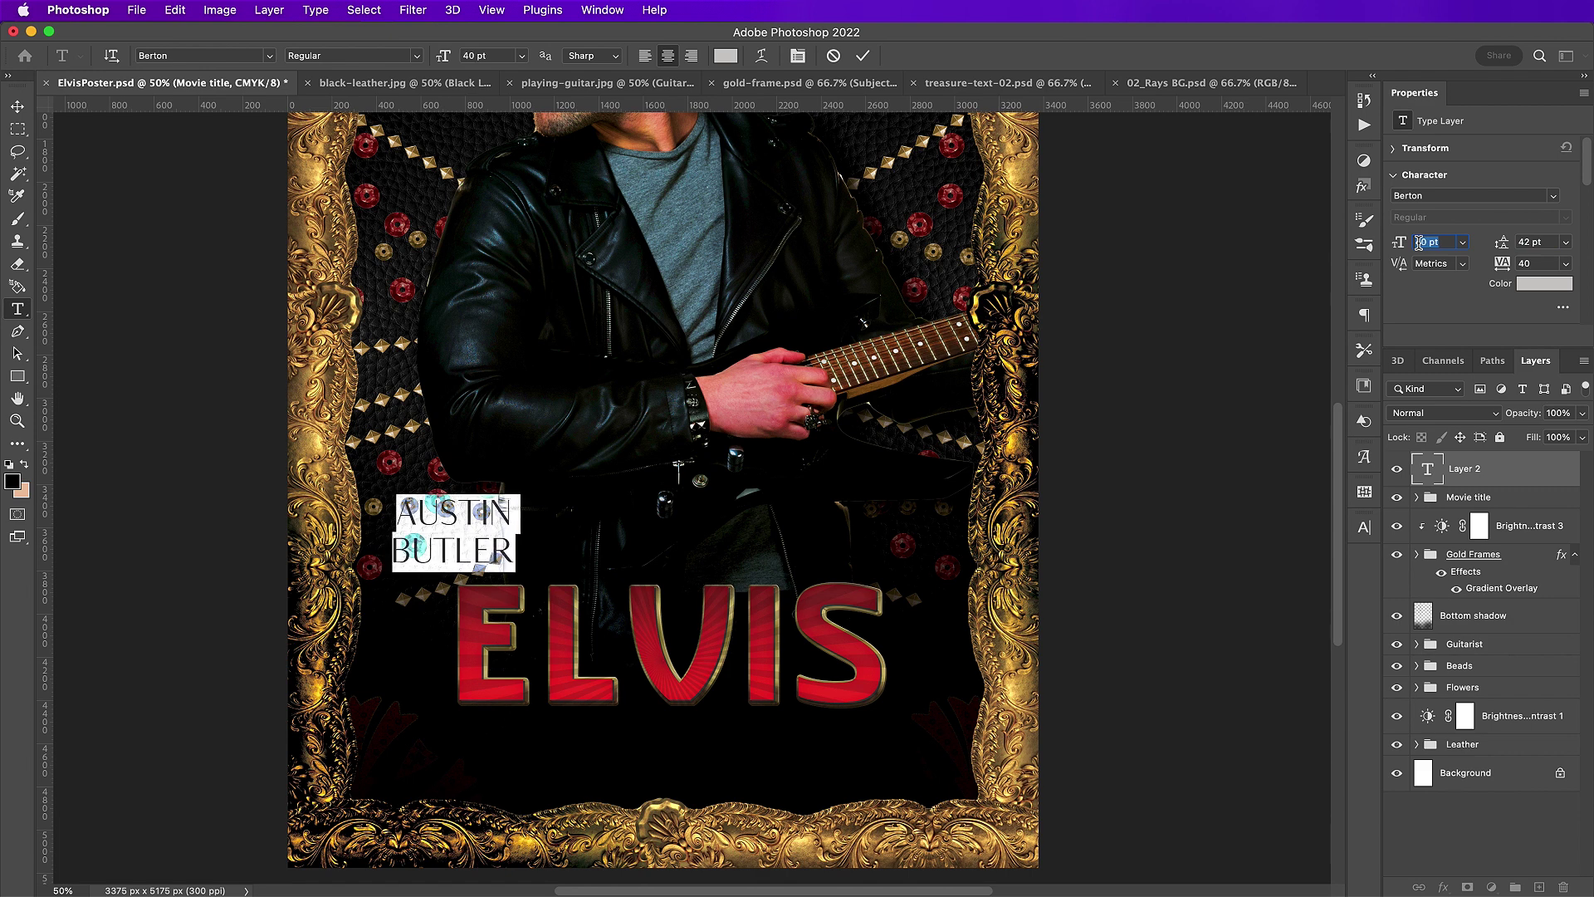
pyautogui.doubleClick(1531, 241)
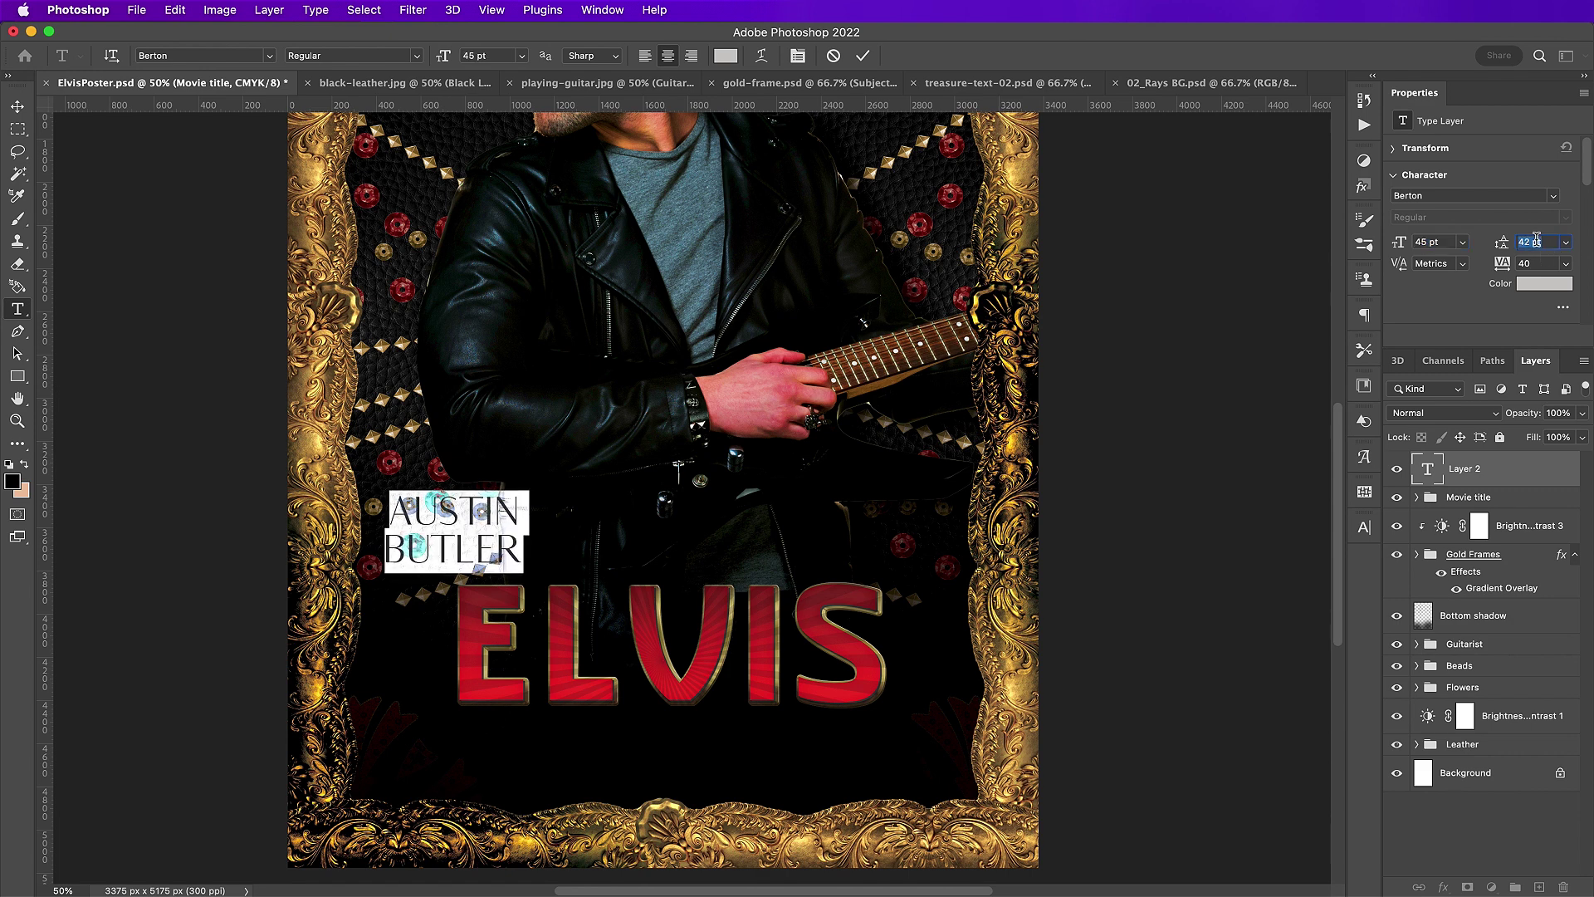
pyautogui.press('Down')
pyautogui.press('Down')
pyautogui.press('Down')
pyautogui.press('Down')
pyautogui.press('Down')
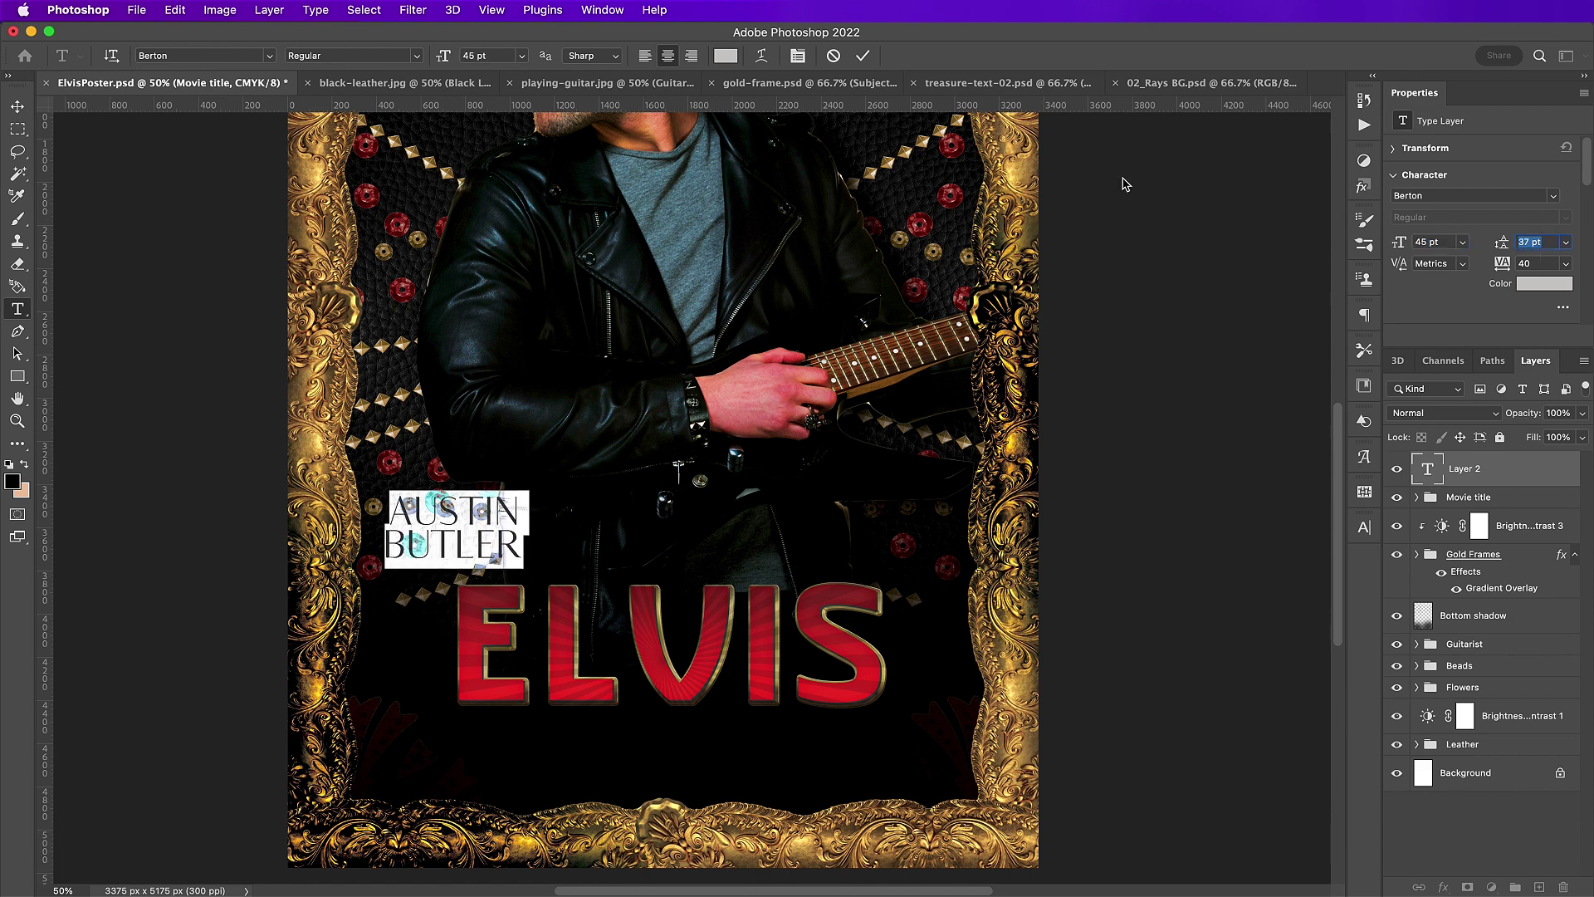
# - Commit the AUSTIN BUTLER text and move it higher on the poster, above the start of the ELVIS title
pyautogui.click(863, 55)
pyautogui.press('v')
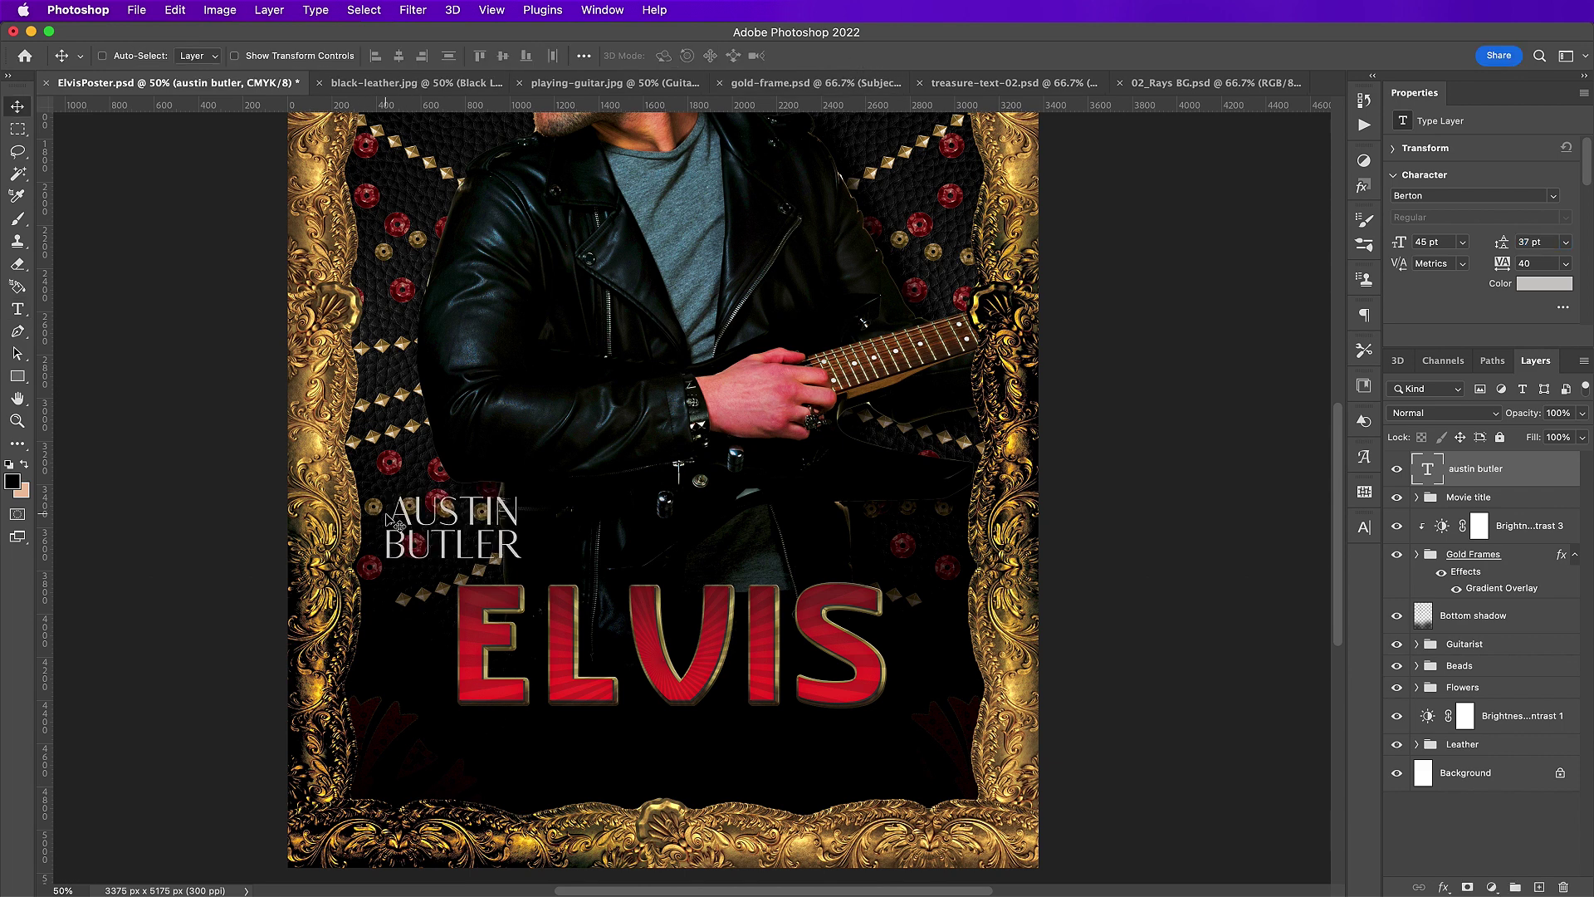
pyautogui.moveTo(399, 523); pyautogui.dragTo(453, 415)
# - Name the group that holds the actor names and film credits Cast
pyautogui.write('Cas')
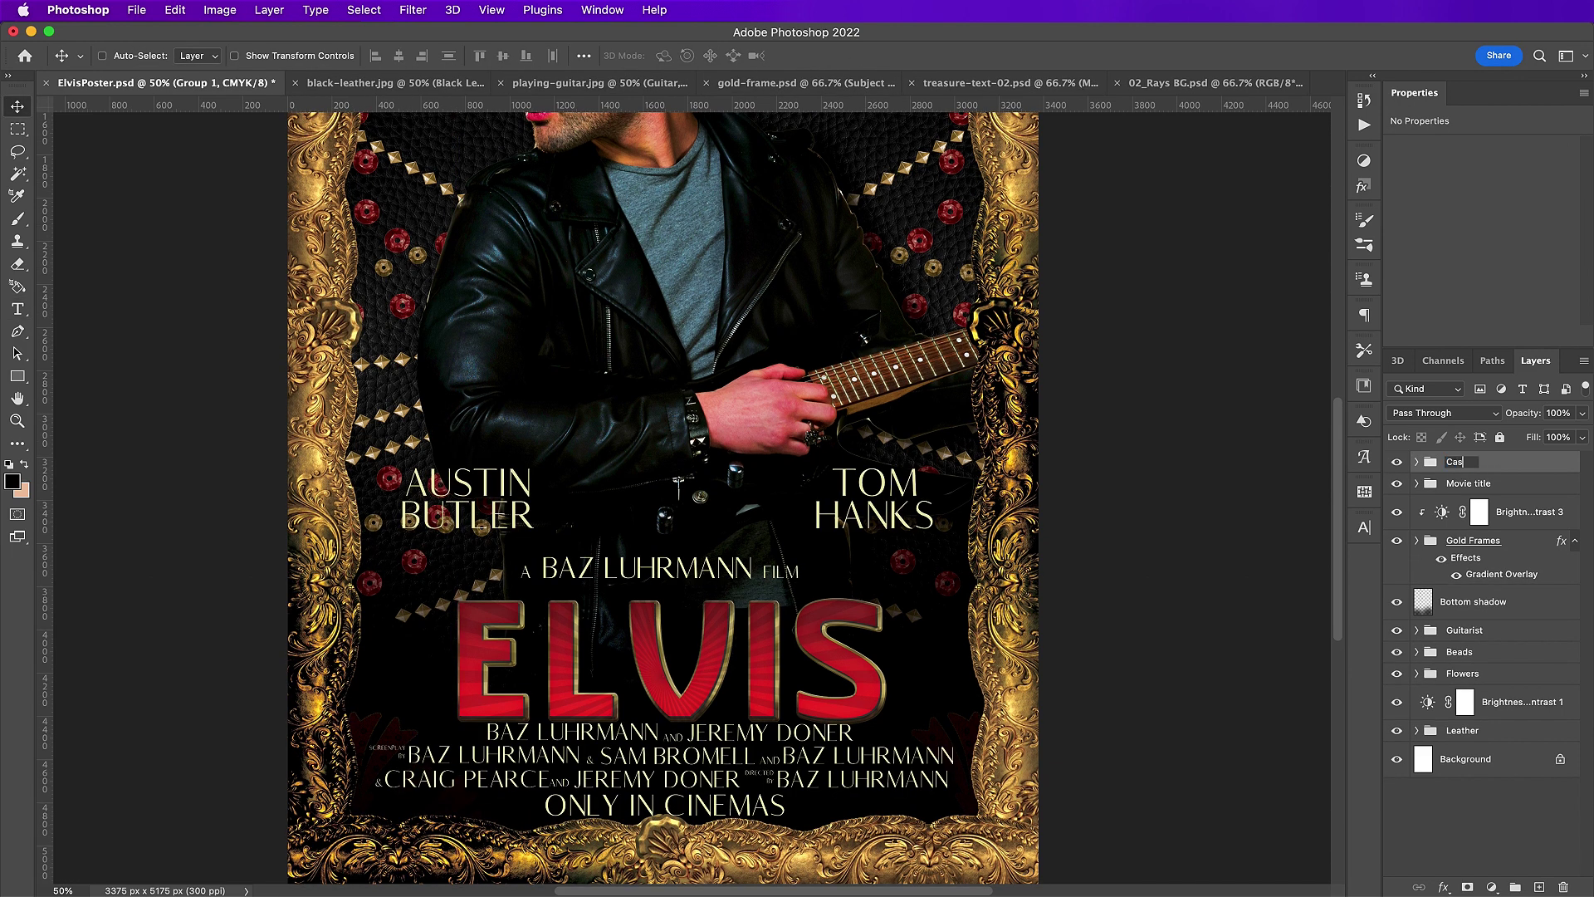
pyautogui.write('t')
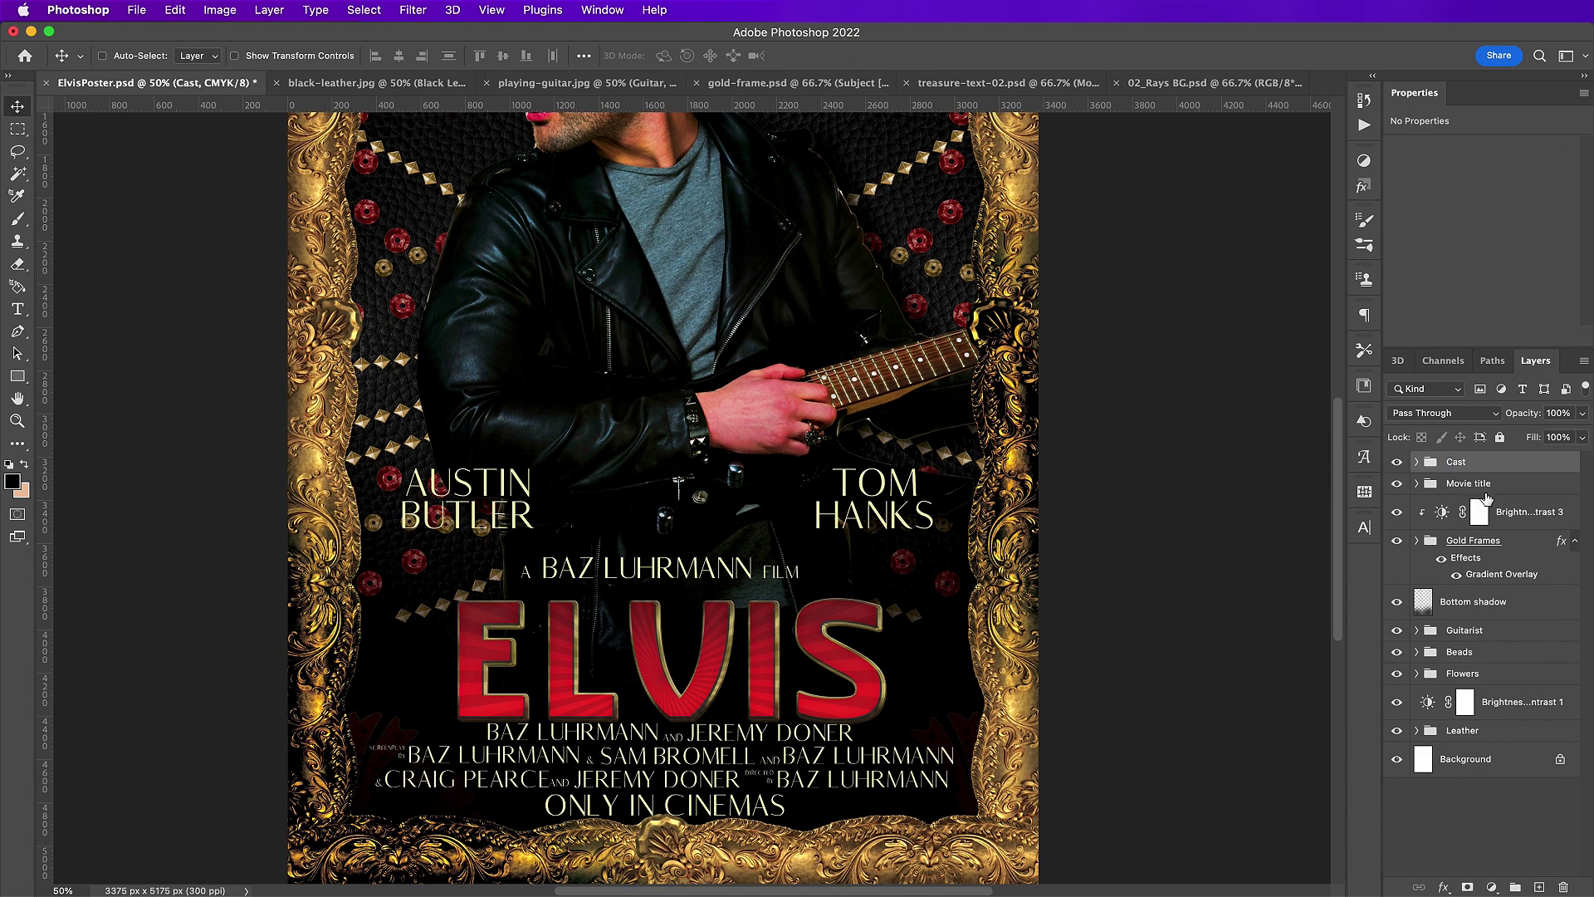
pyautogui.press('Return')
# - Select the Cast and Movie title groups together and nudge them slightly upward
pyautogui.keyDown('shift'); pyautogui.click(1488, 477); pyautogui.keyUp('shift')
pyautogui.hotkey('shift', 'Up')
pyautogui.hotkey('shift', 'Up')
pyautogui.hotkey('shift', 'Up')
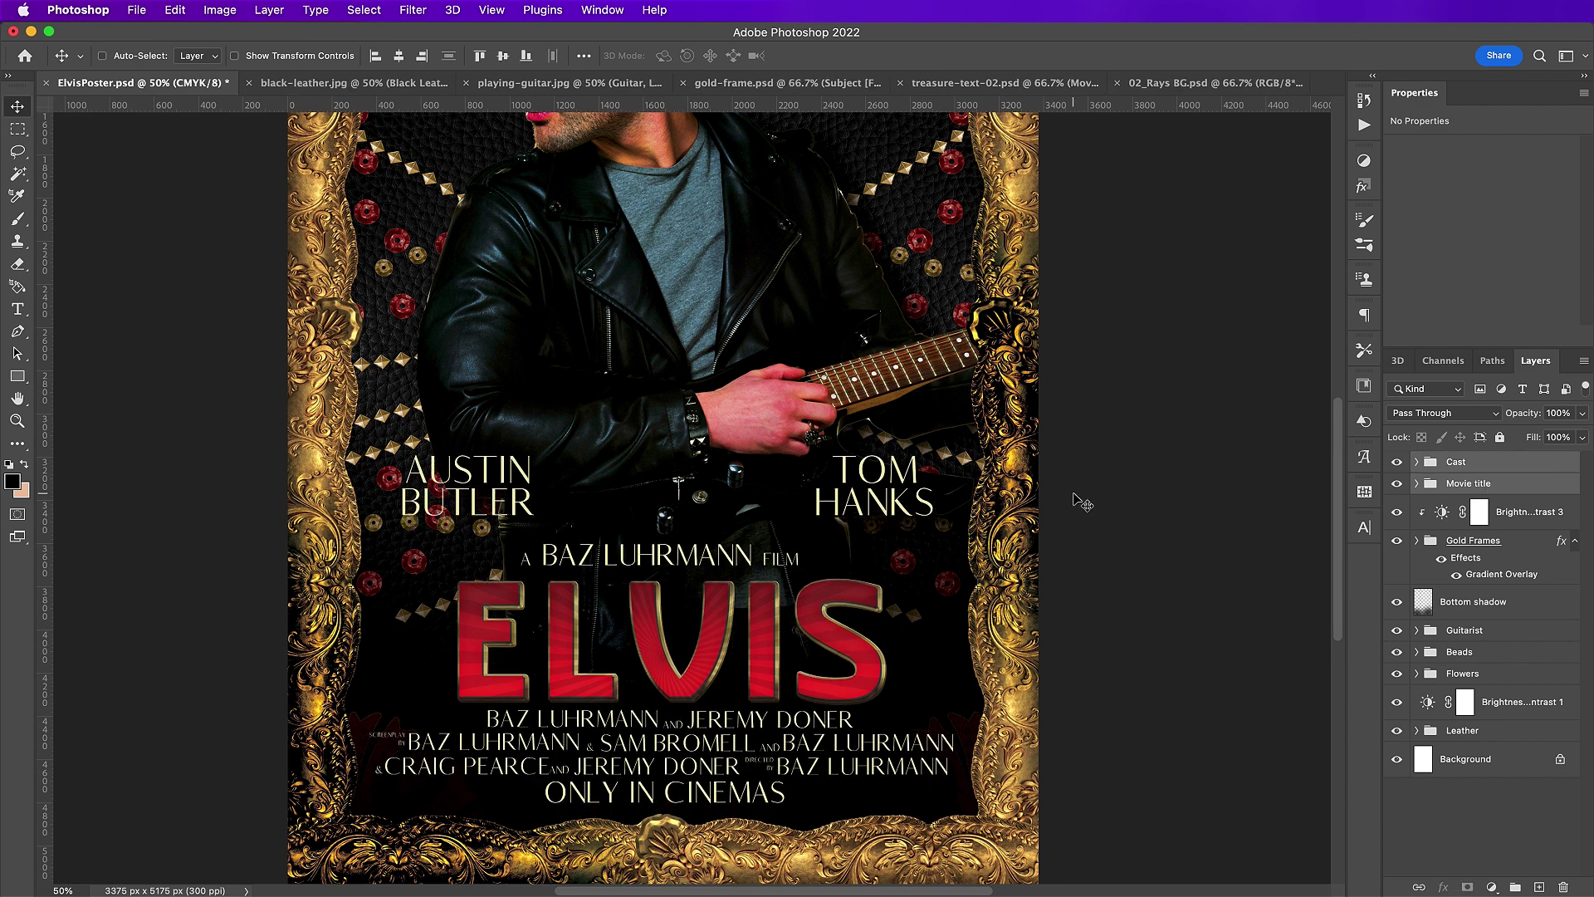
# - Open gold-wave.jpg and copy the gold texture into ElvisPoster.psd as the topmost layer
pyautogui.press('super+o')
pyautogui.click(648, 308)
pyautogui.doubleClick(649, 308)
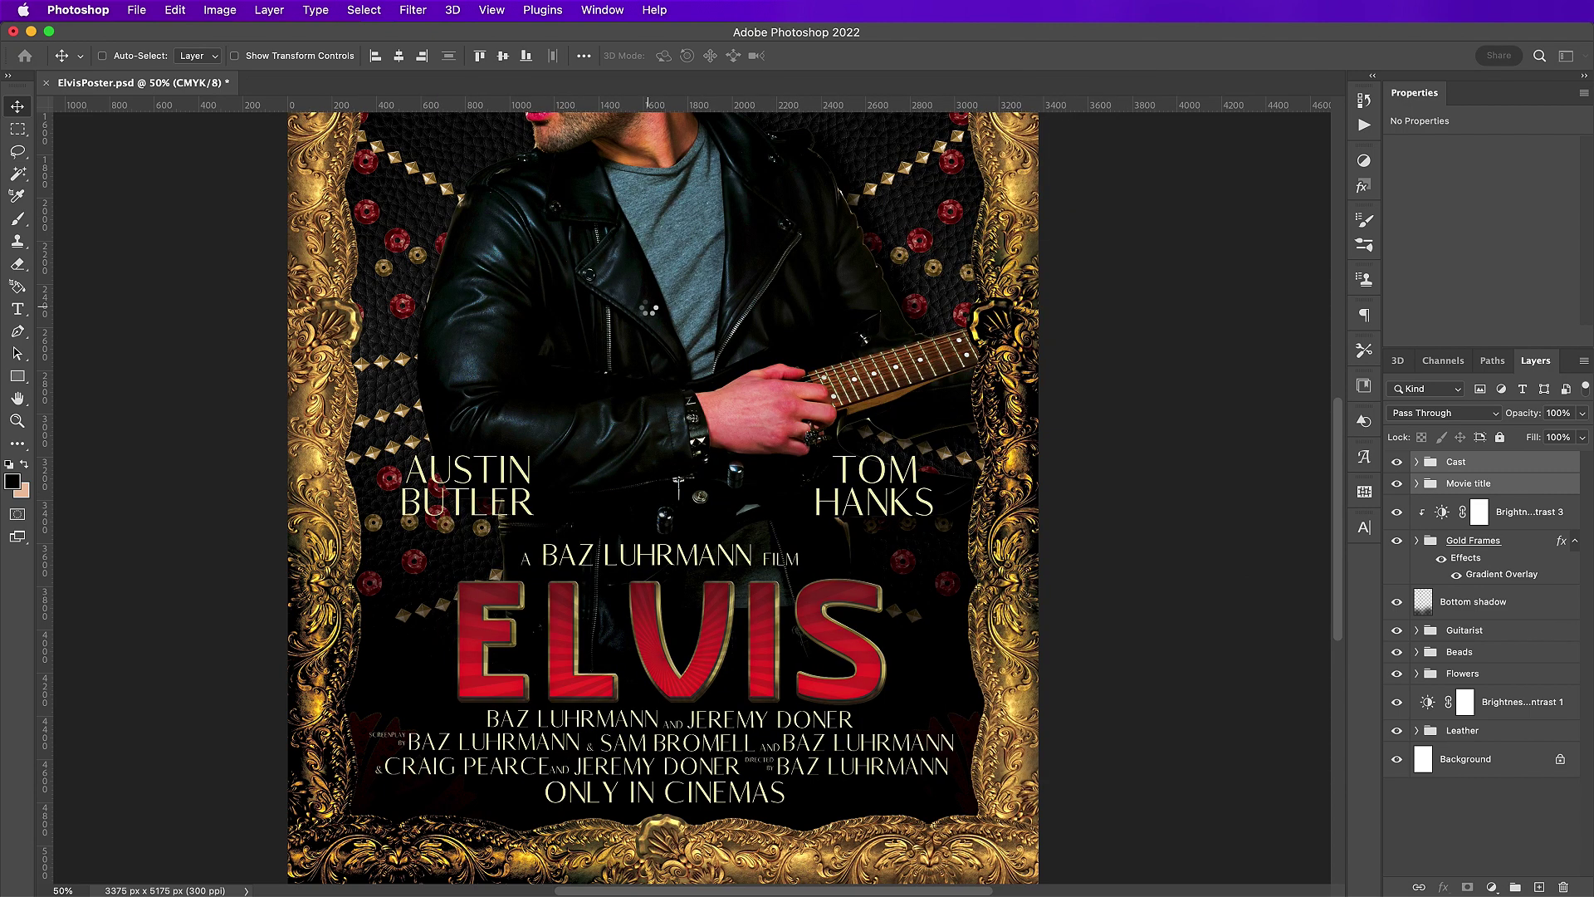
pyautogui.moveTo(524, 238); pyautogui.dragTo(591, 636)
# - Scale the gold texture to 62.79% and place it over the title and credits at about X 125 px, Y 2883 px
pyautogui.press('super+t')
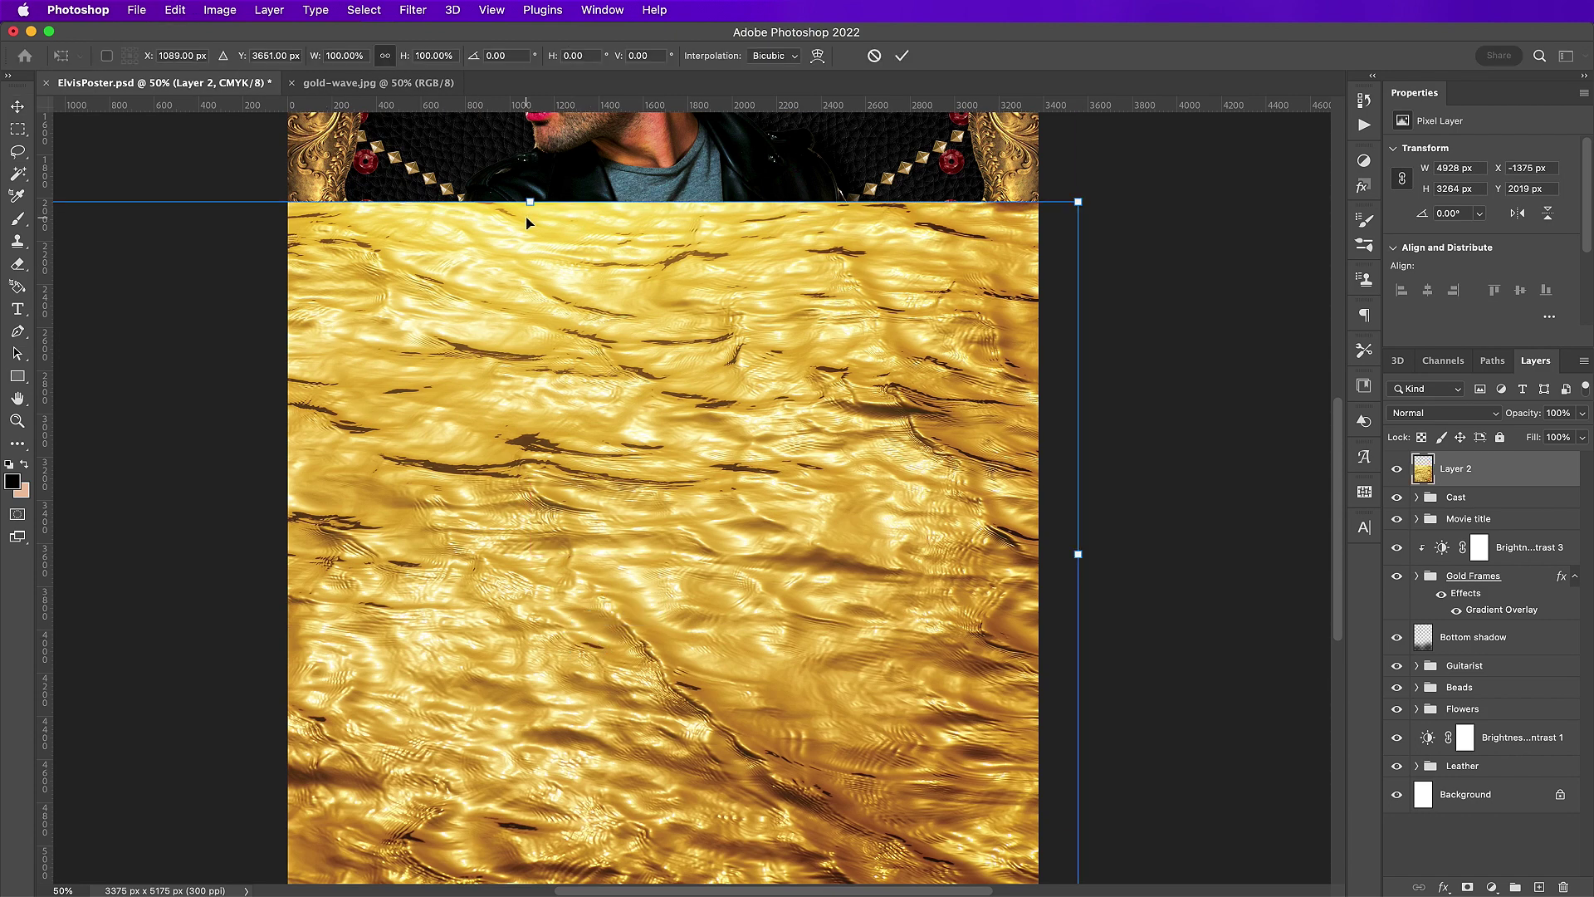
pyautogui.moveTo(527, 201); pyautogui.dragTo(581, 462)
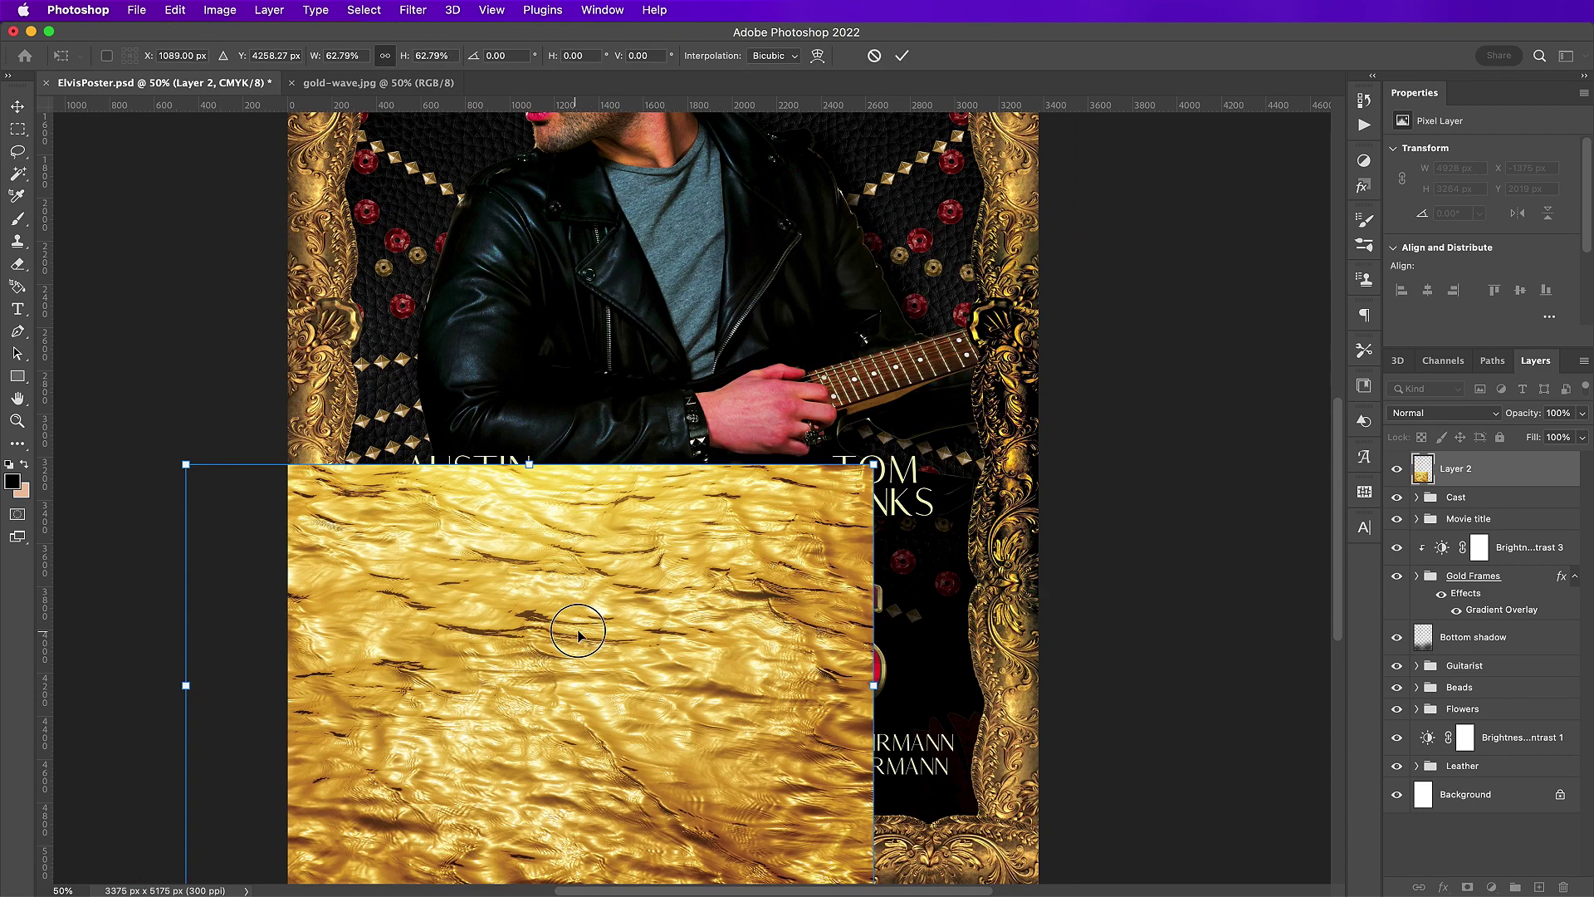
pyautogui.moveTo(577, 635); pyautogui.dragTo(703, 560)
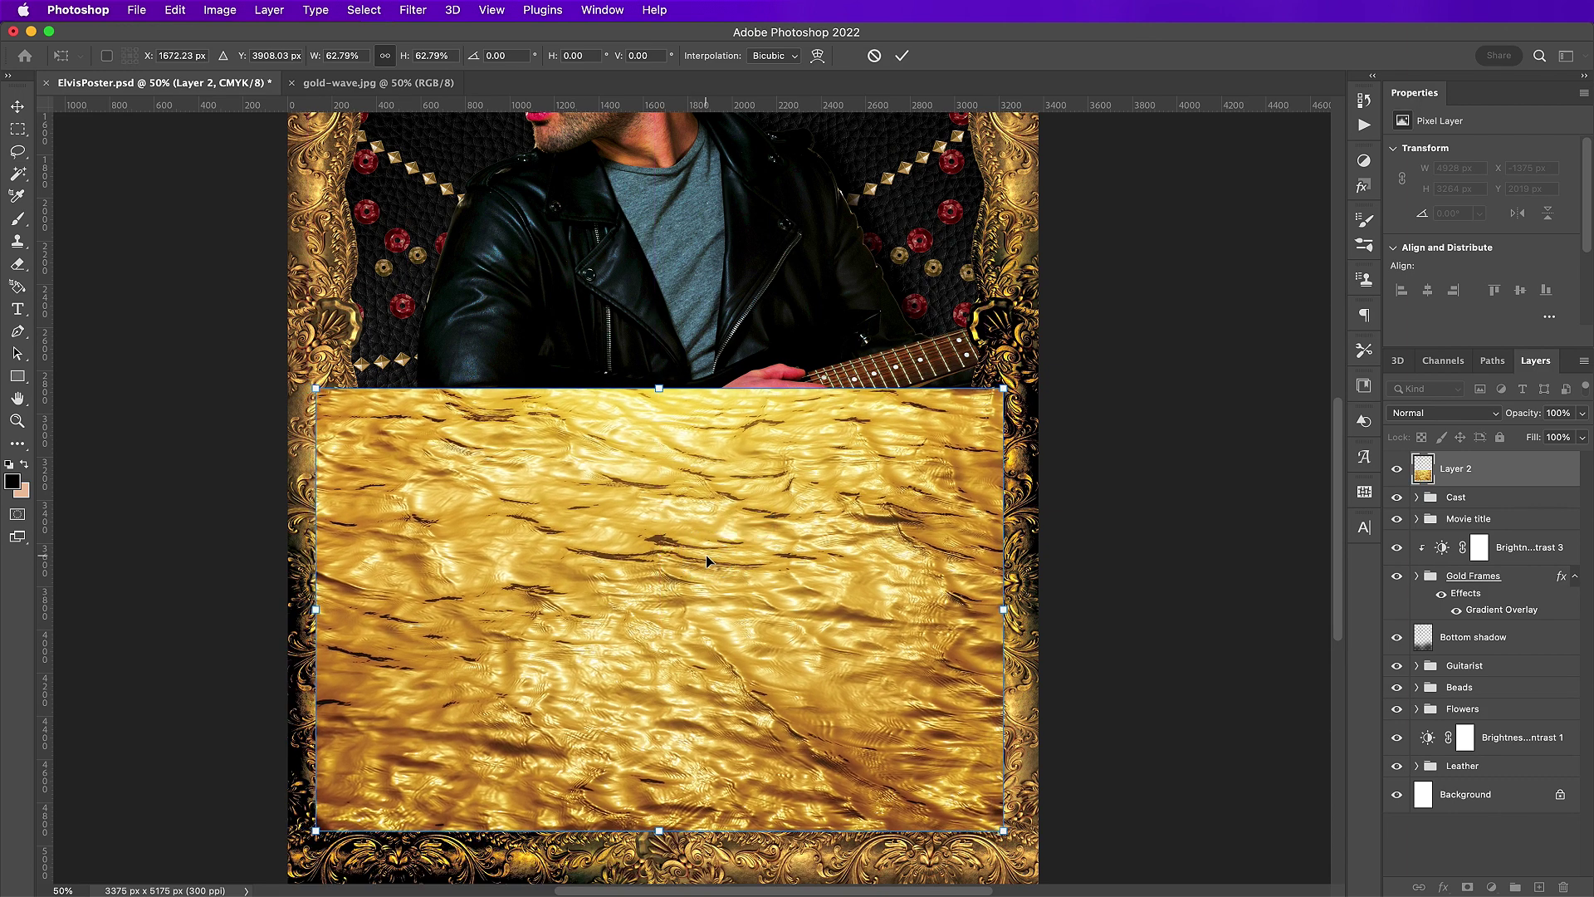
pyautogui.press('Return')
# - Rename the gold texture layer as Gold wave and clip it to the Cast group below
pyautogui.doubleClick(1455, 468)
pyautogui.write('Gold')
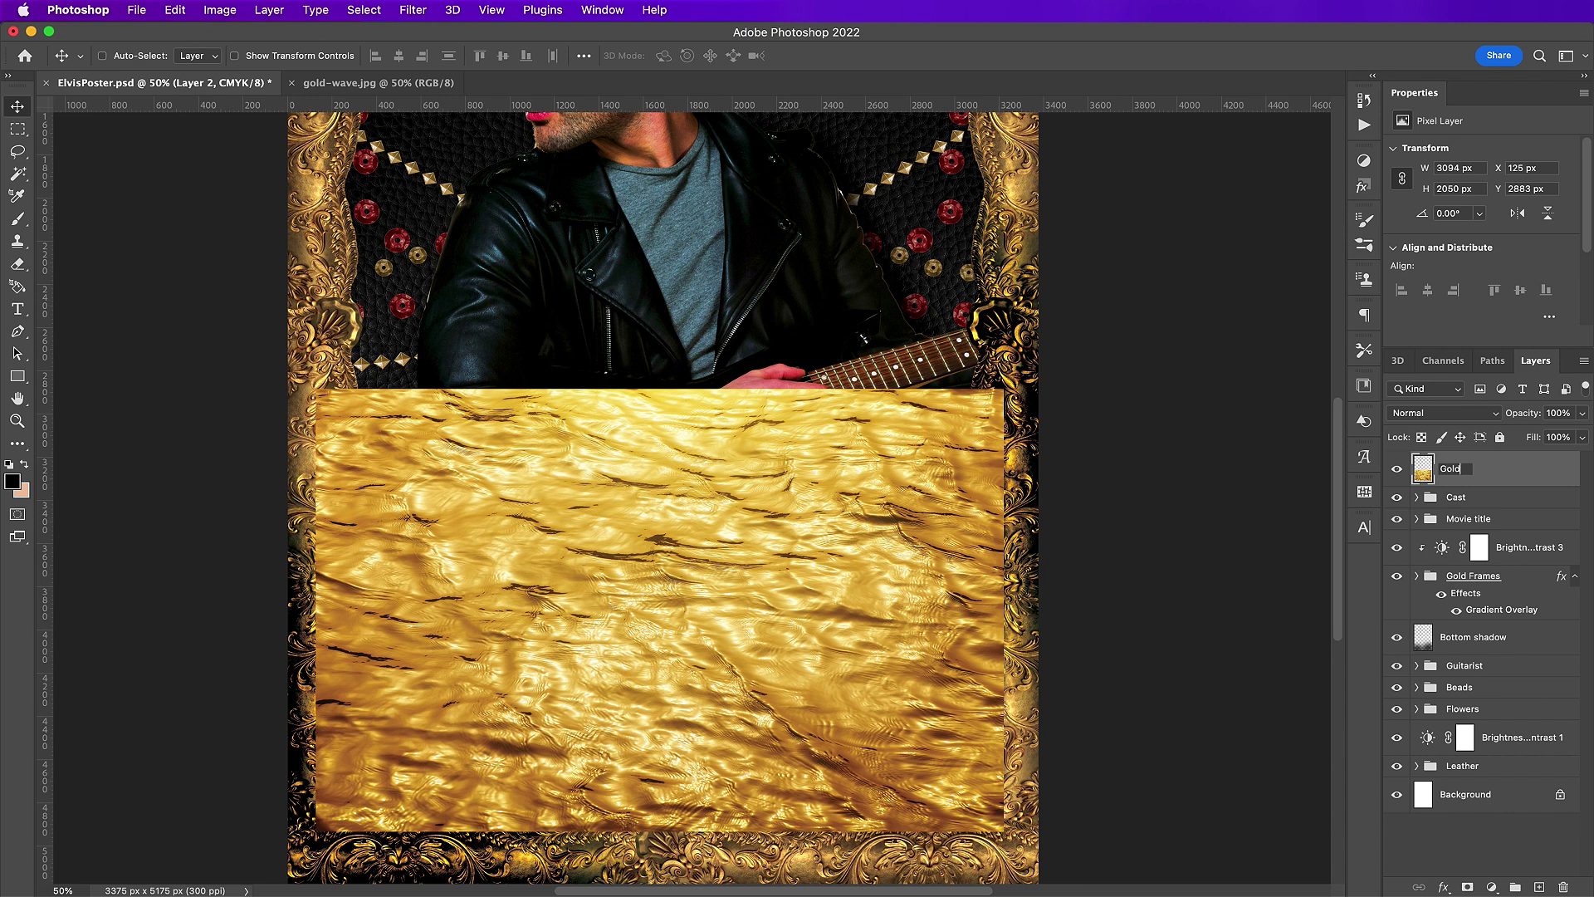
pyautogui.write(' wave')
pyautogui.press('Return')
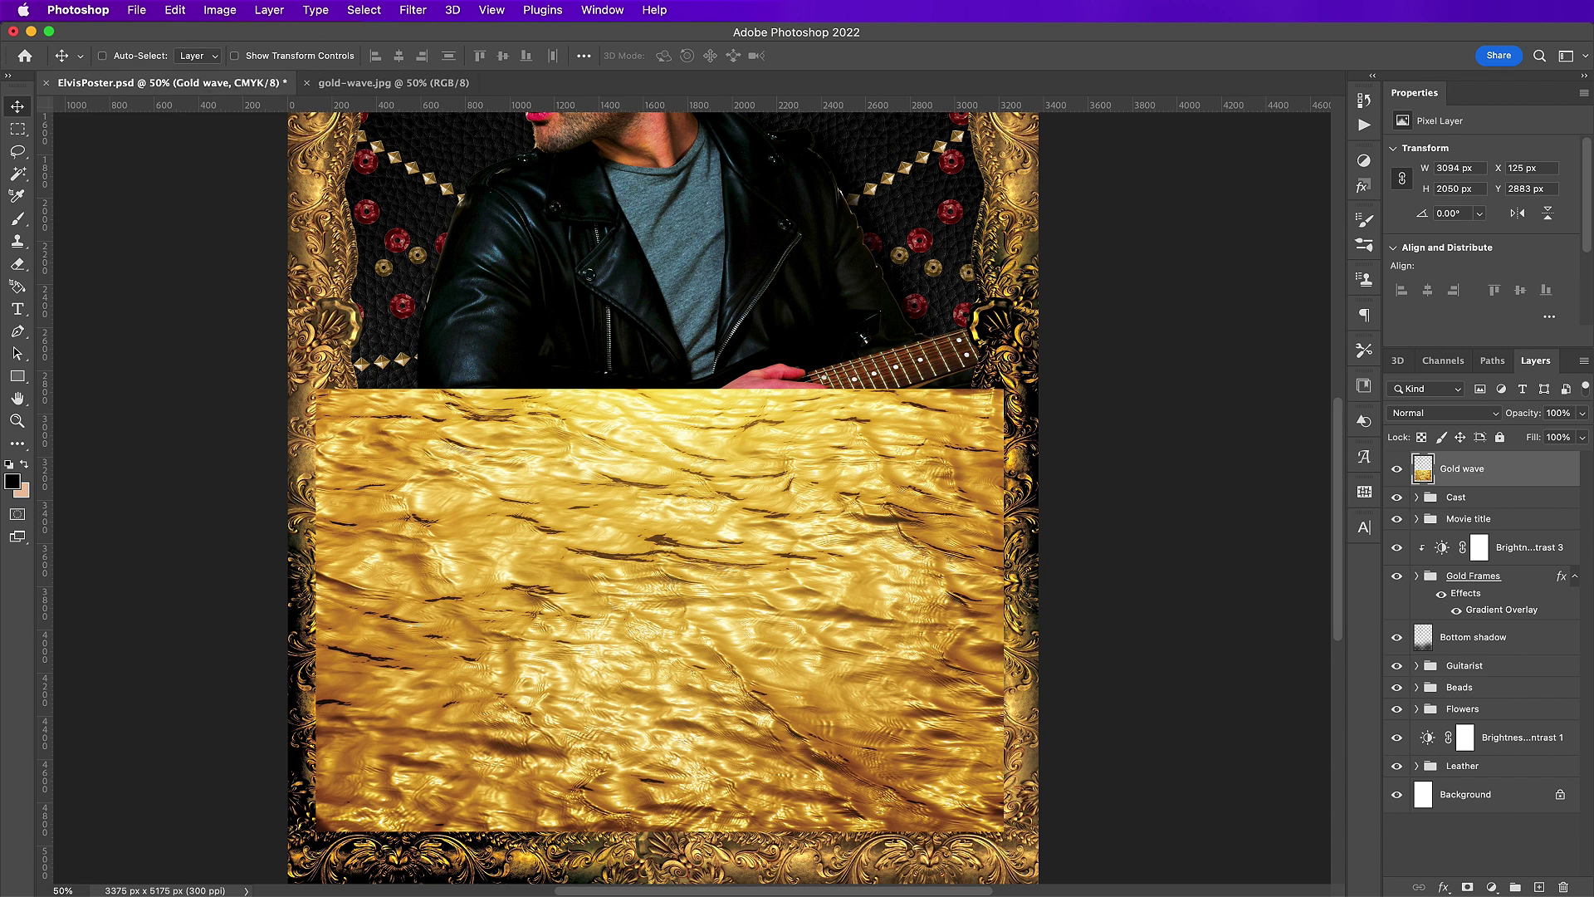
pyautogui.rightClick(1513, 475)
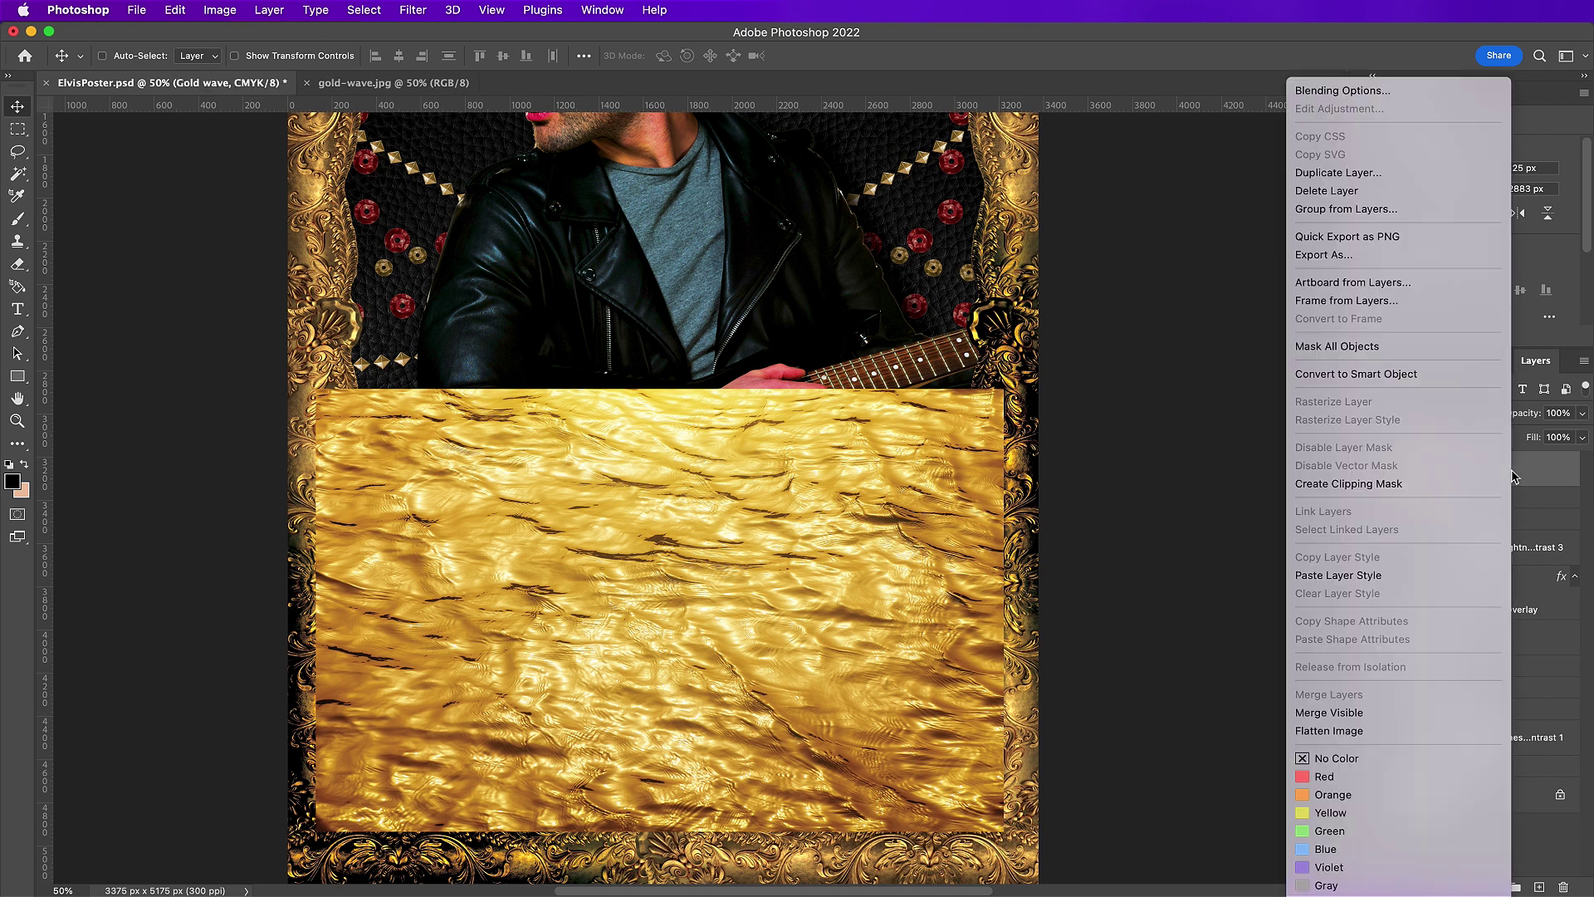
pyautogui.click(1413, 482)
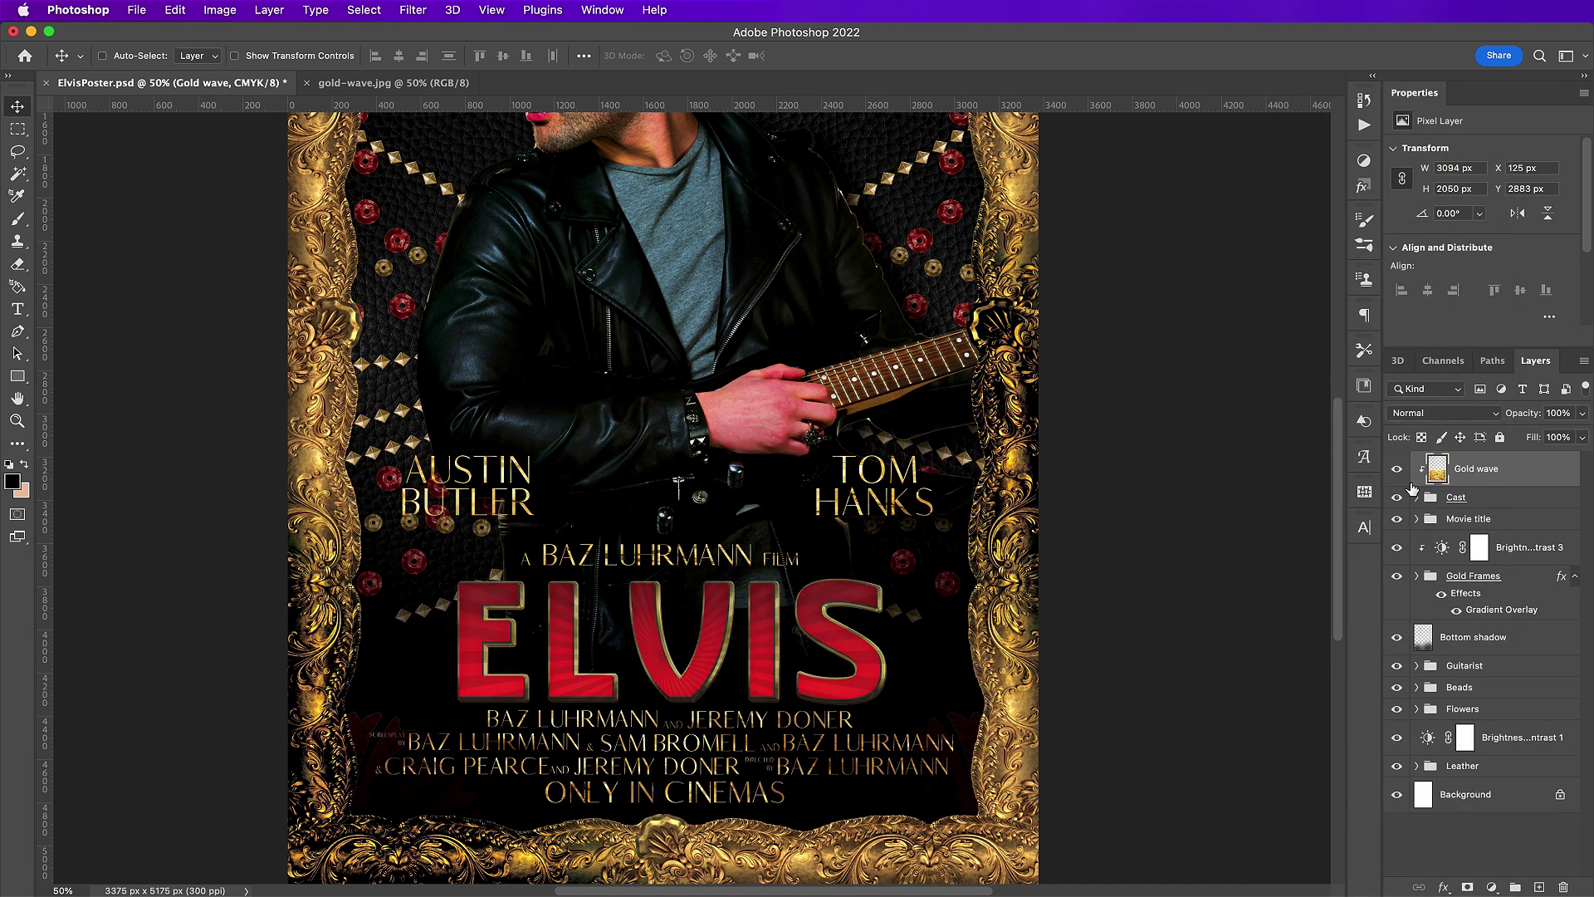
# - Create a new layer named Flares above the Gold wave layer
pyautogui.click(1539, 887)
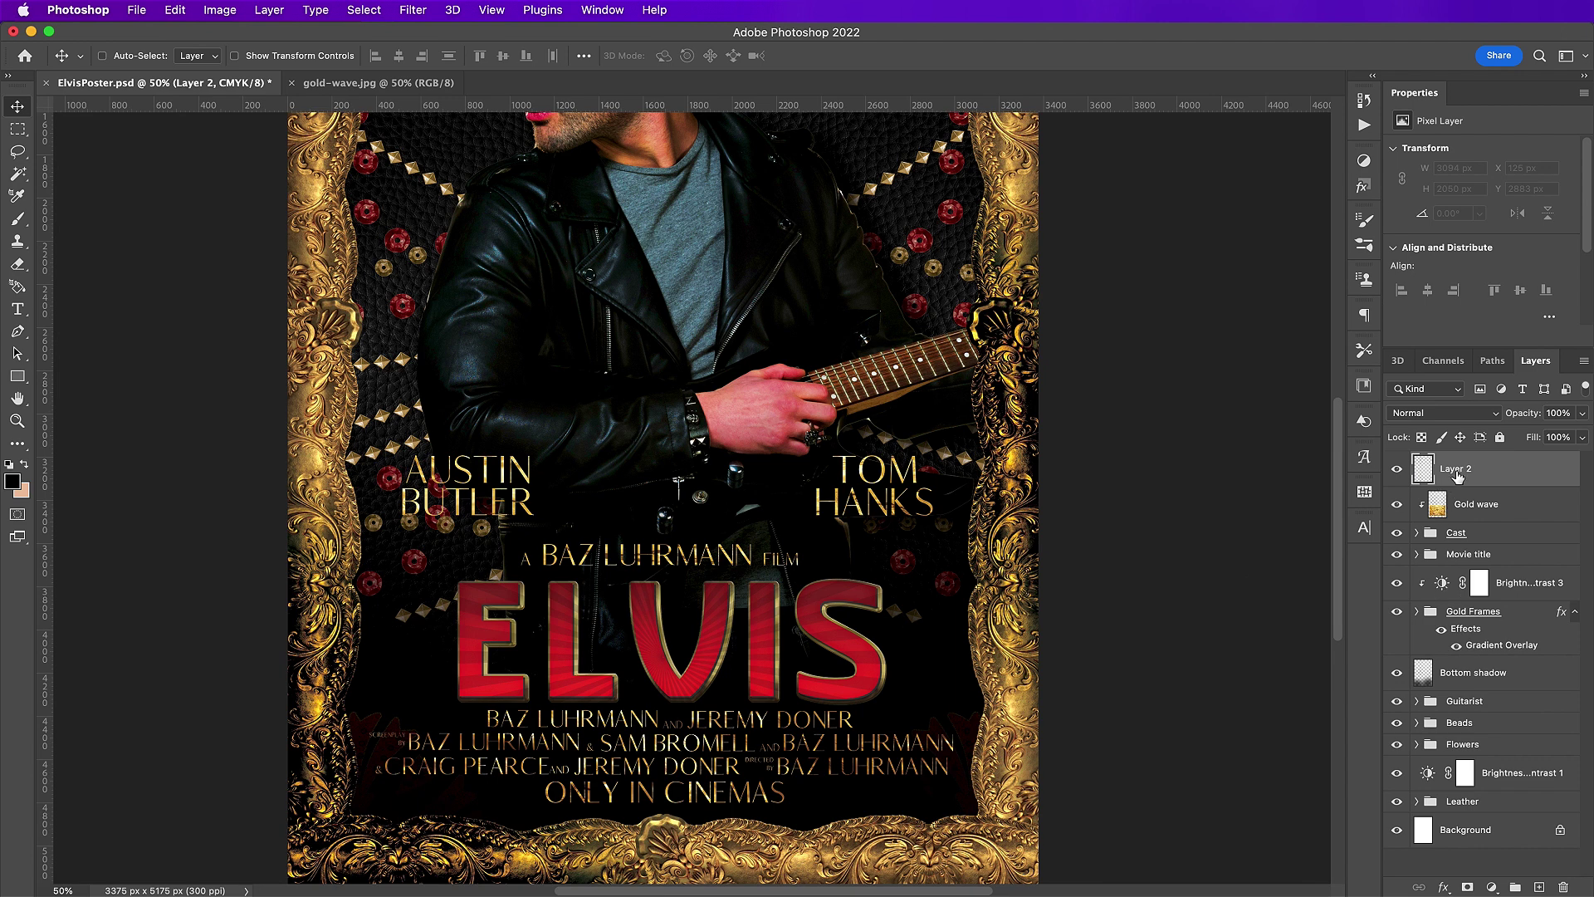
pyautogui.doubleClick(1457, 470)
pyautogui.write('Flares')
pyautogui.press('Return')
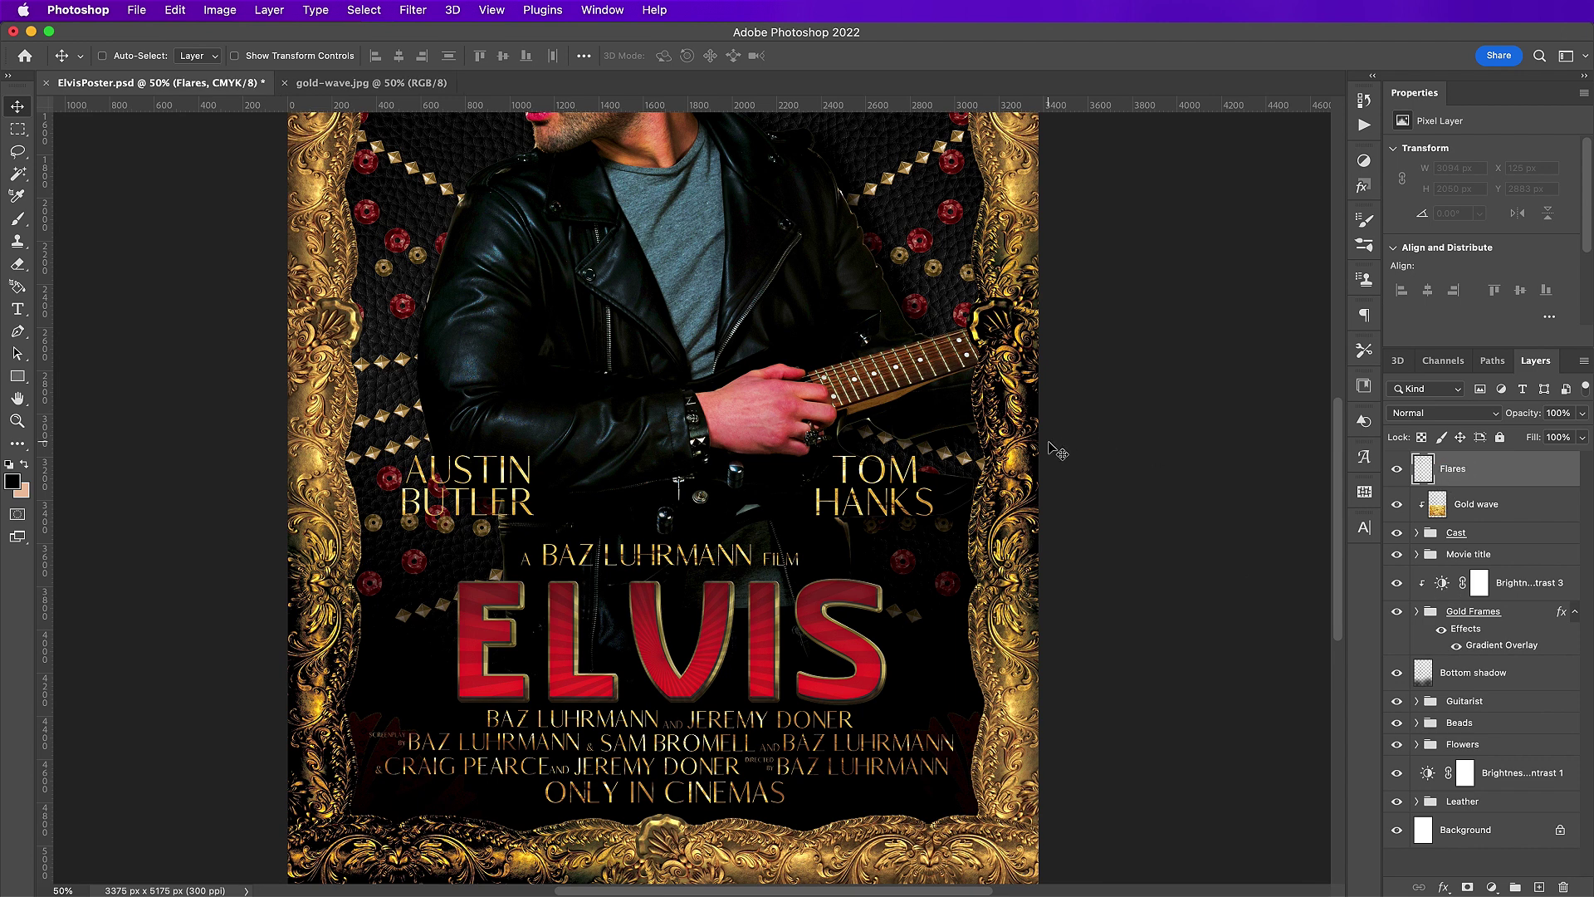
# - Set up the Brush tool with a white foreground colour and the 1283 px star-flare brush tip
pyautogui.click(1362, 246)
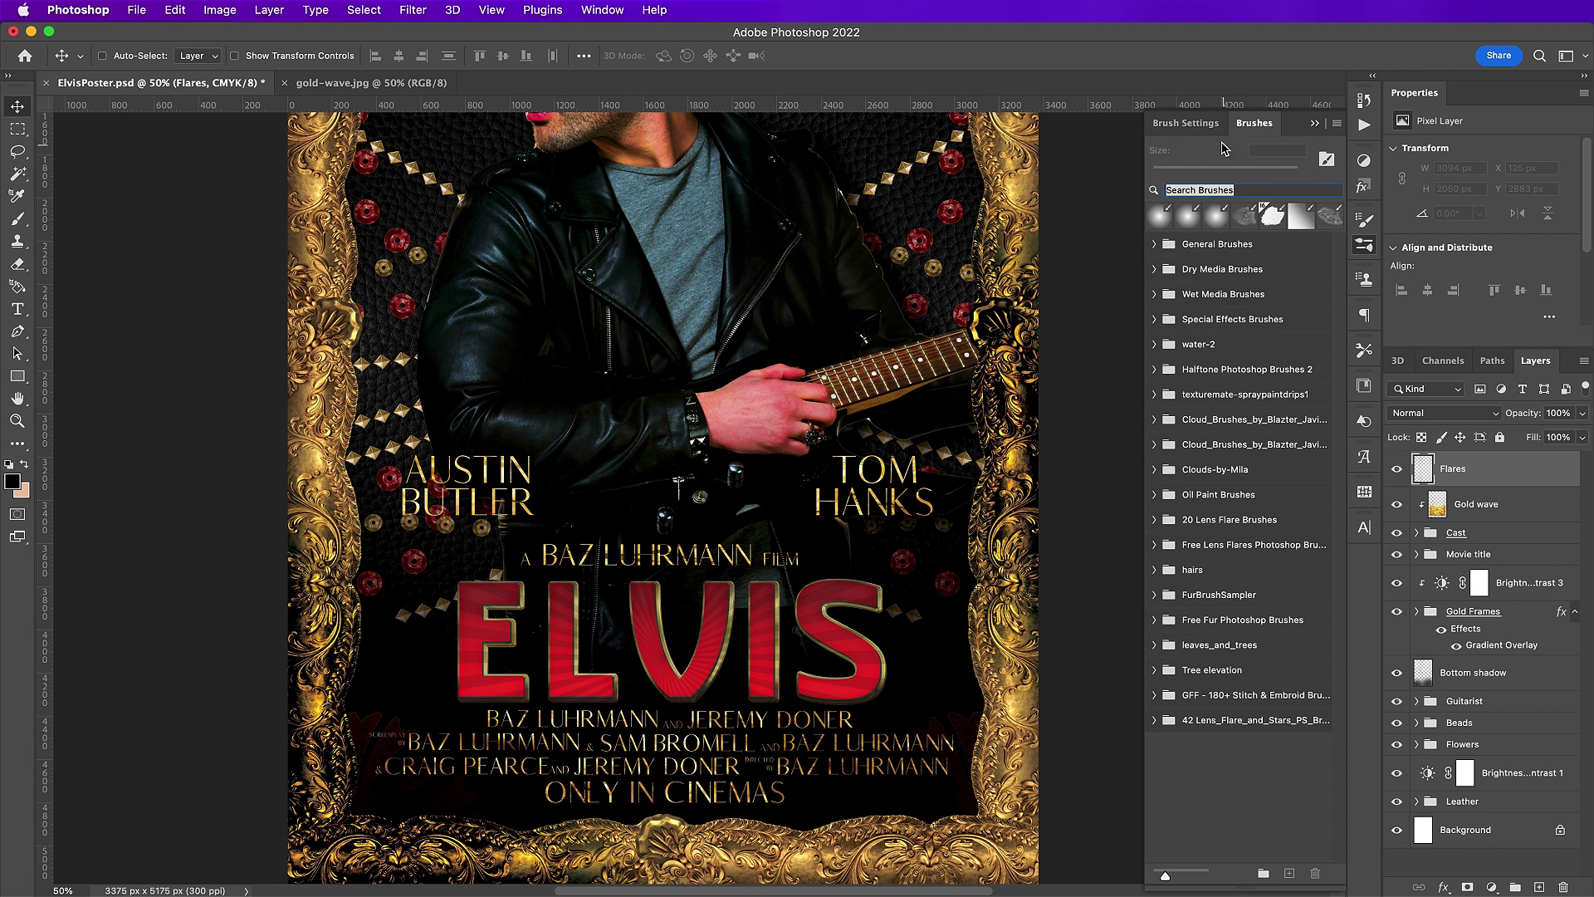
pyautogui.click(1154, 720)
pyautogui.scroll(-5, 1201, 801)
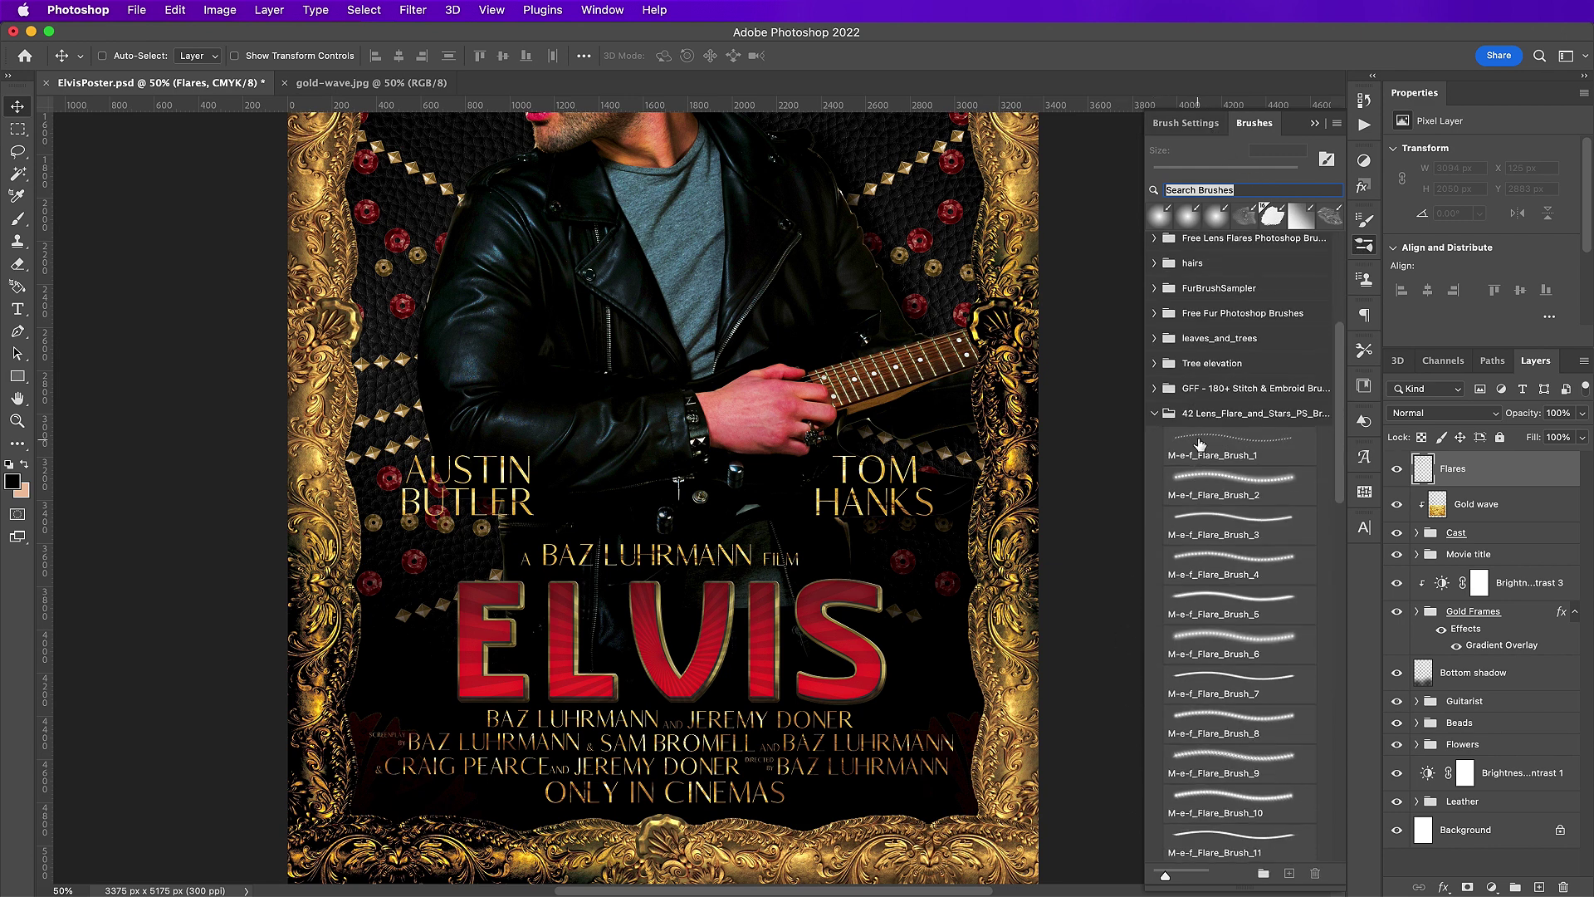
pyautogui.click(1187, 123)
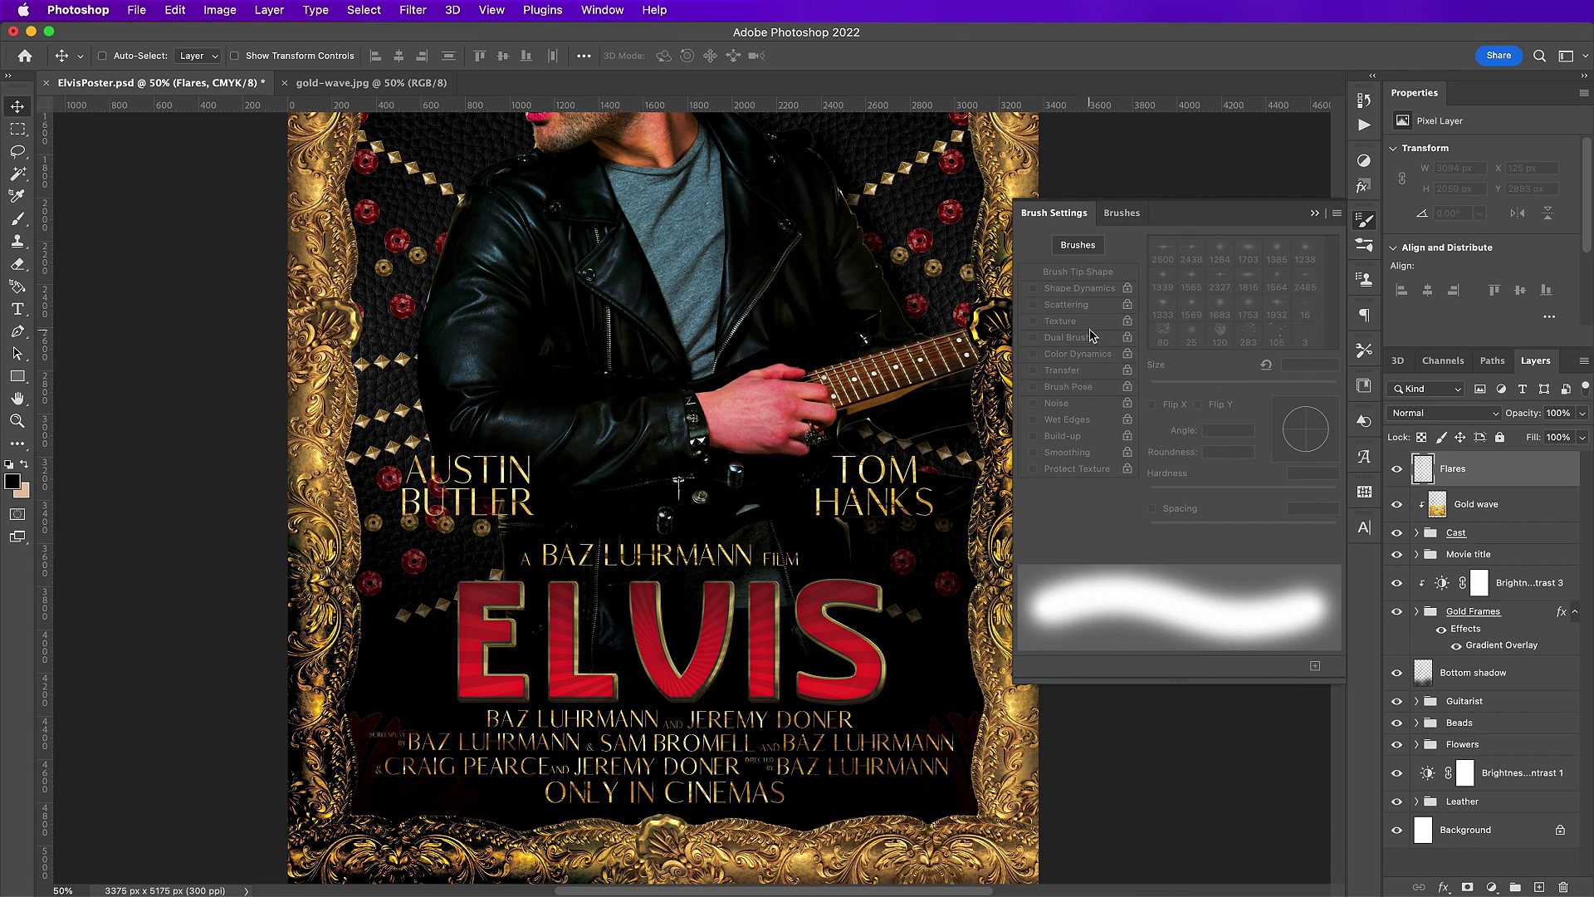
pyautogui.press('b')
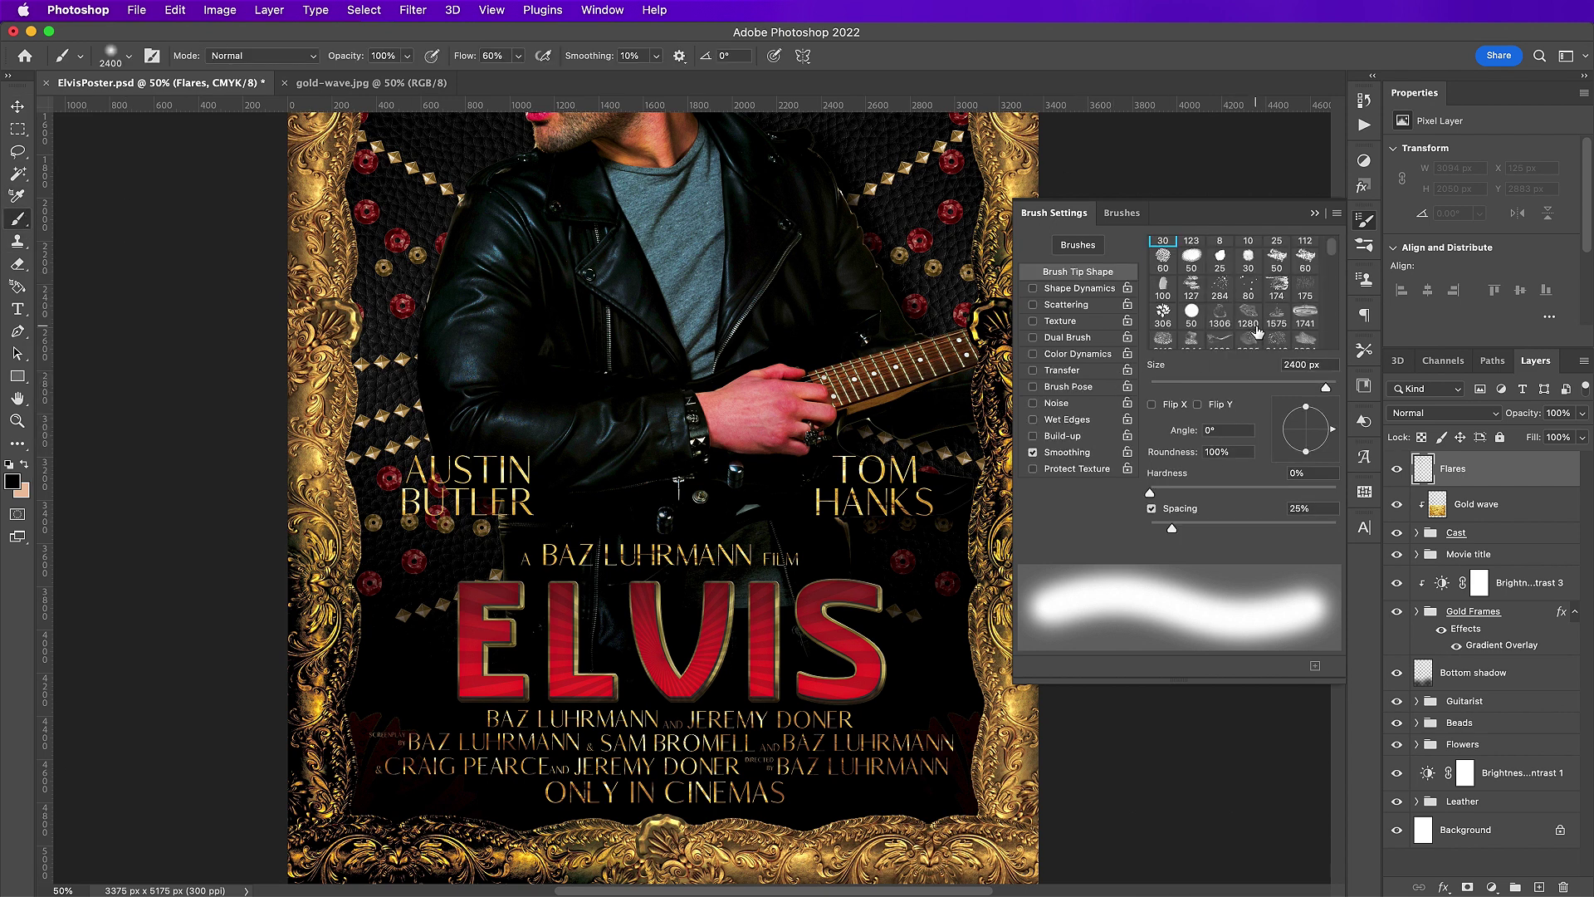
pyautogui.scroll(-10, 1257, 331)
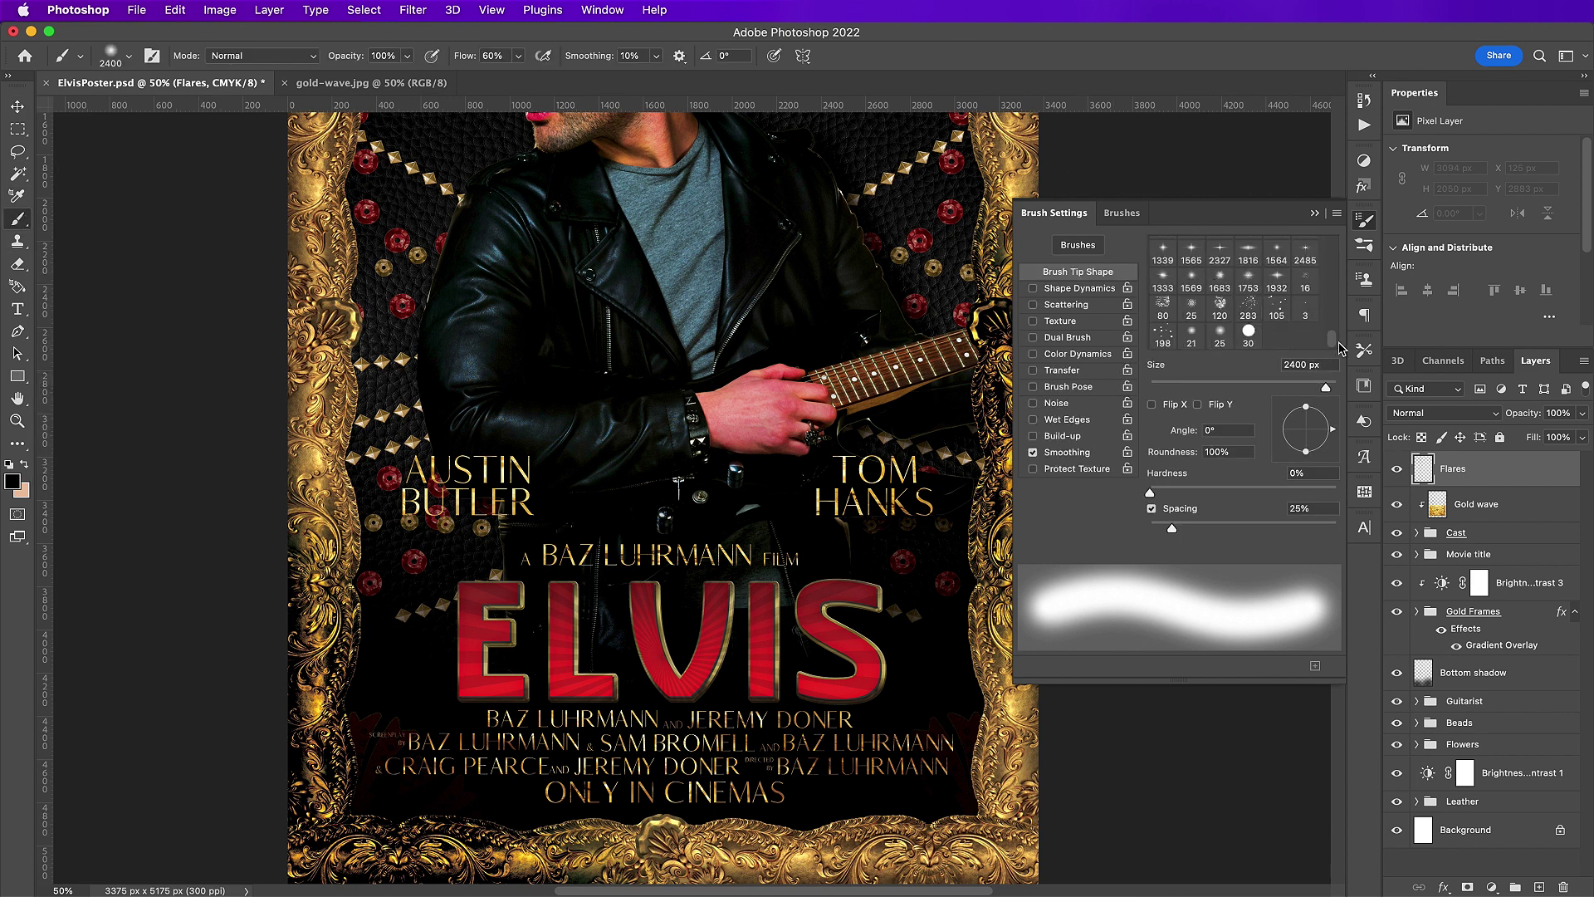
pyautogui.scroll(3, 1325, 332)
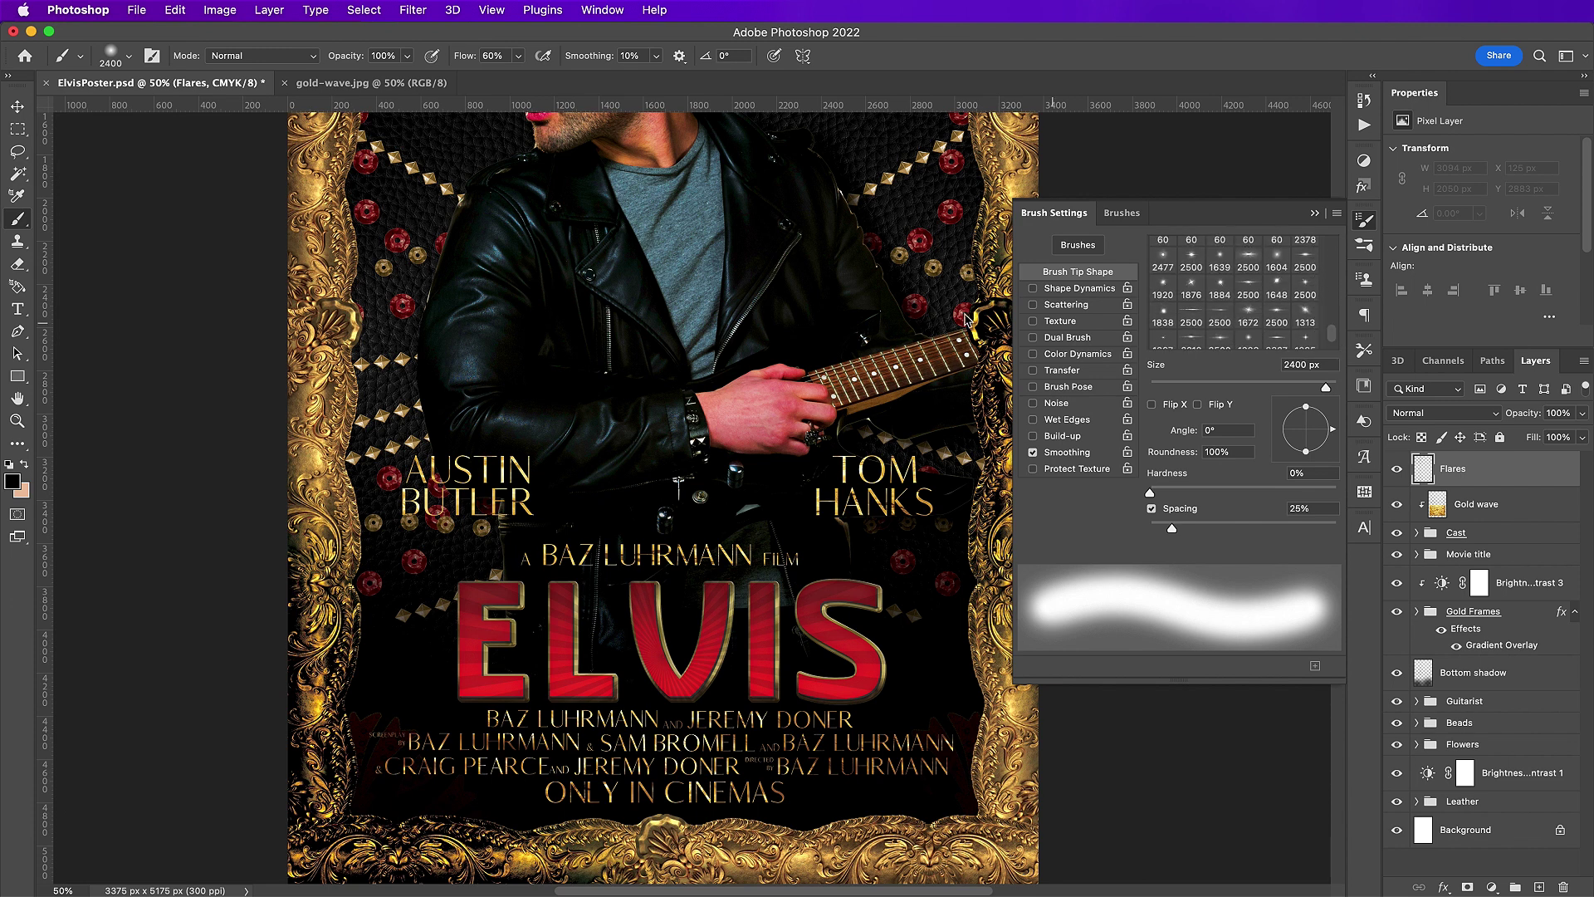
pyautogui.click(8, 466)
pyautogui.click(24, 465)
pyautogui.click(1249, 337)
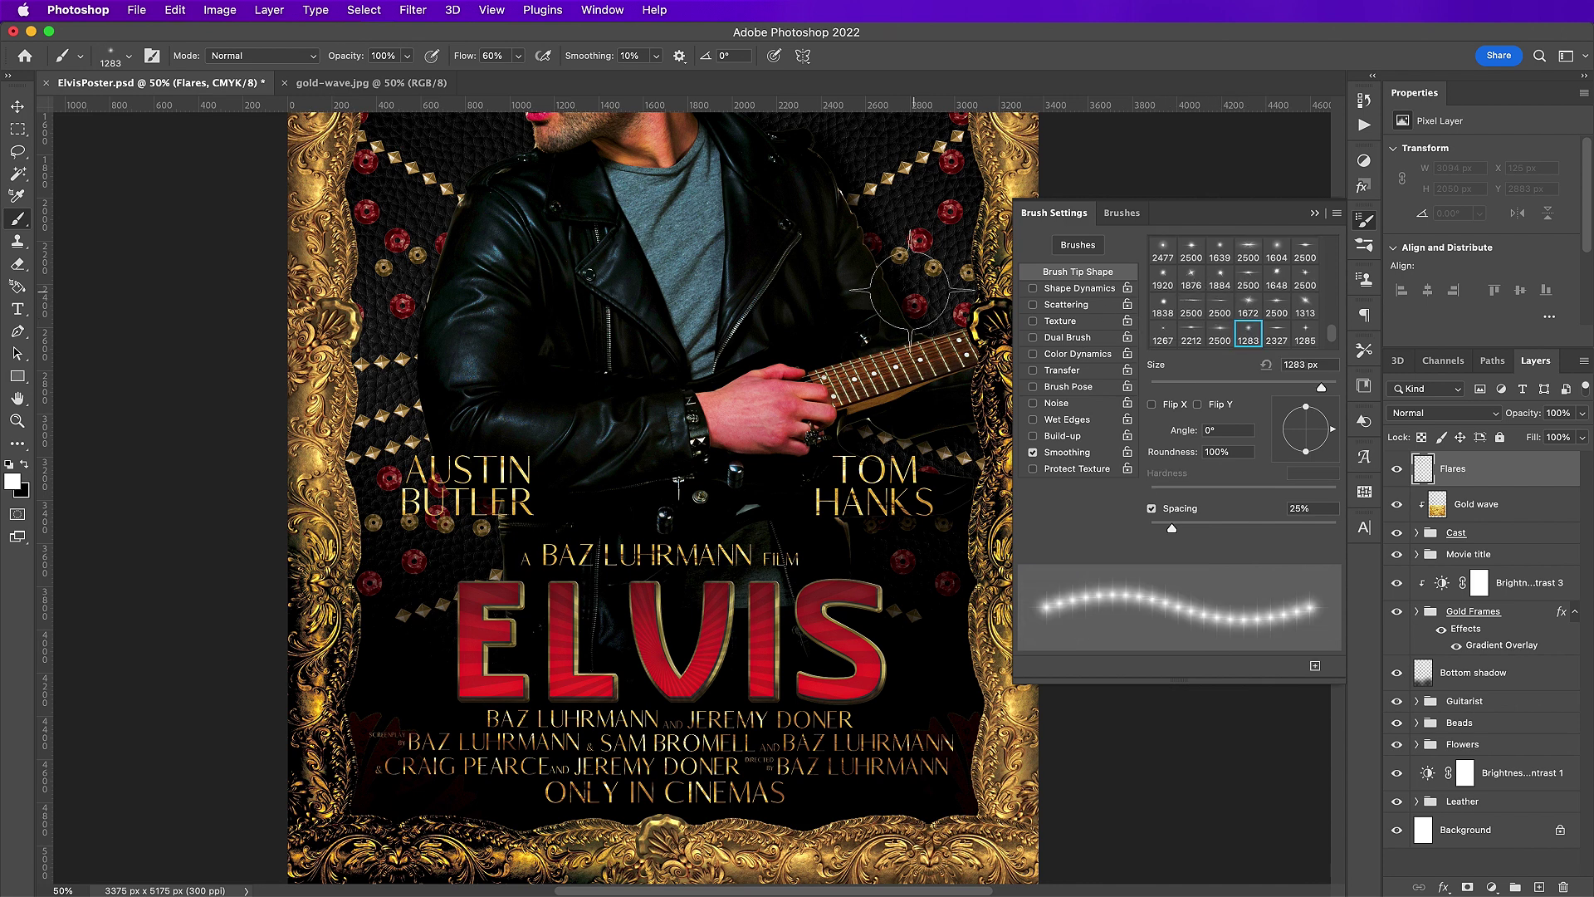
# - Set the brush flow to 100% and stamp one flare on the right frame edge, just above the shell ornament
pyautogui.scroll(5, 911, 290)
pyautogui.hscroll(3, 910, 291)
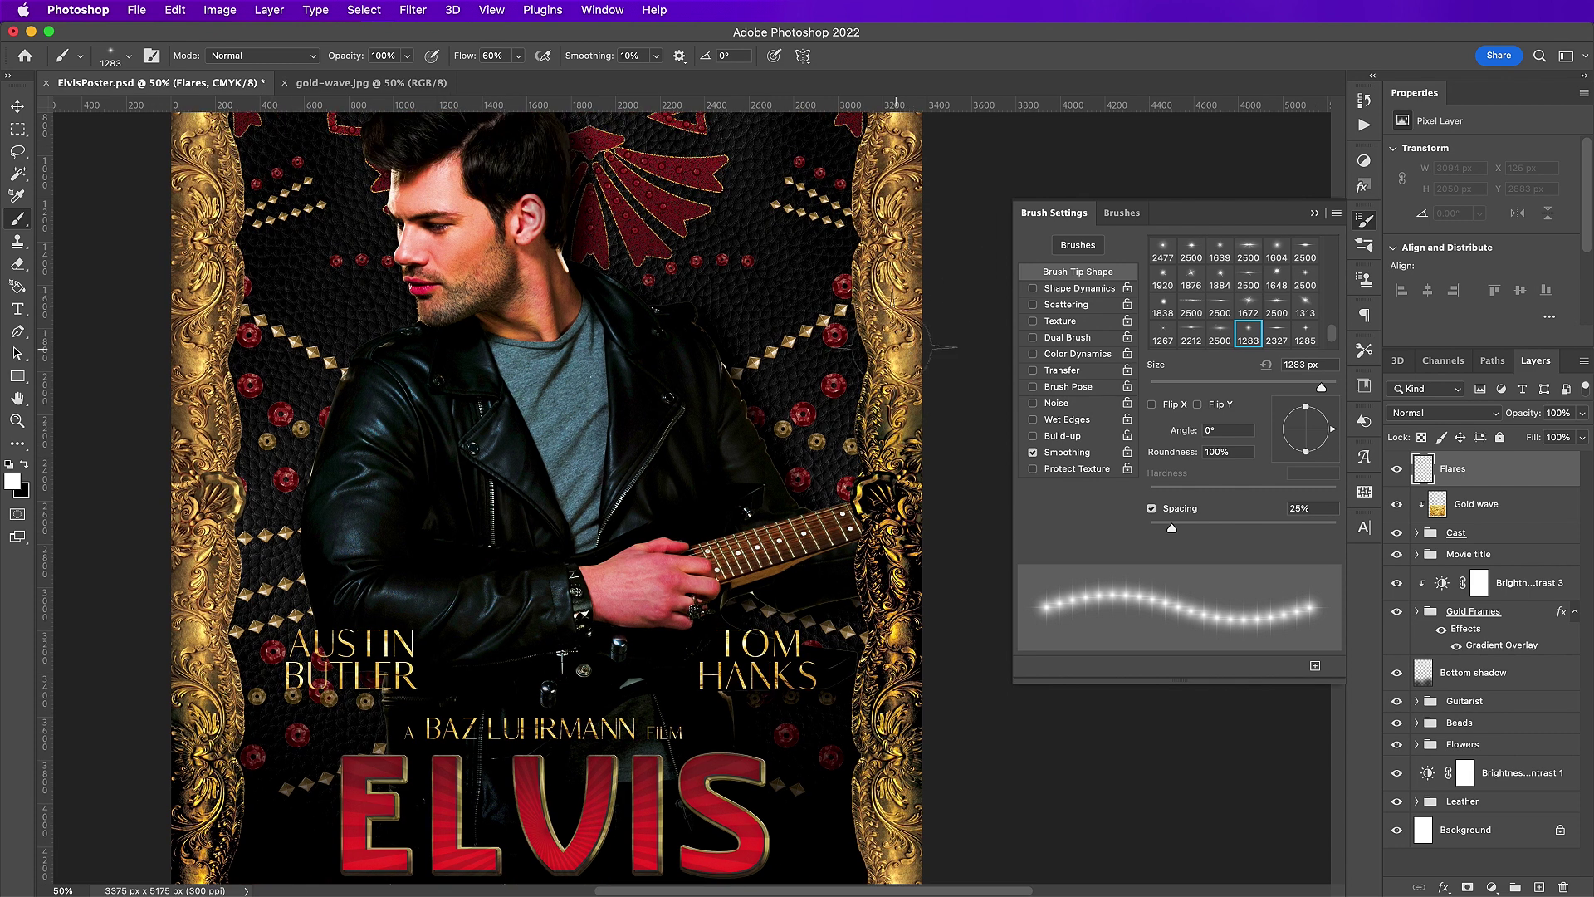
pyautogui.click(518, 56)
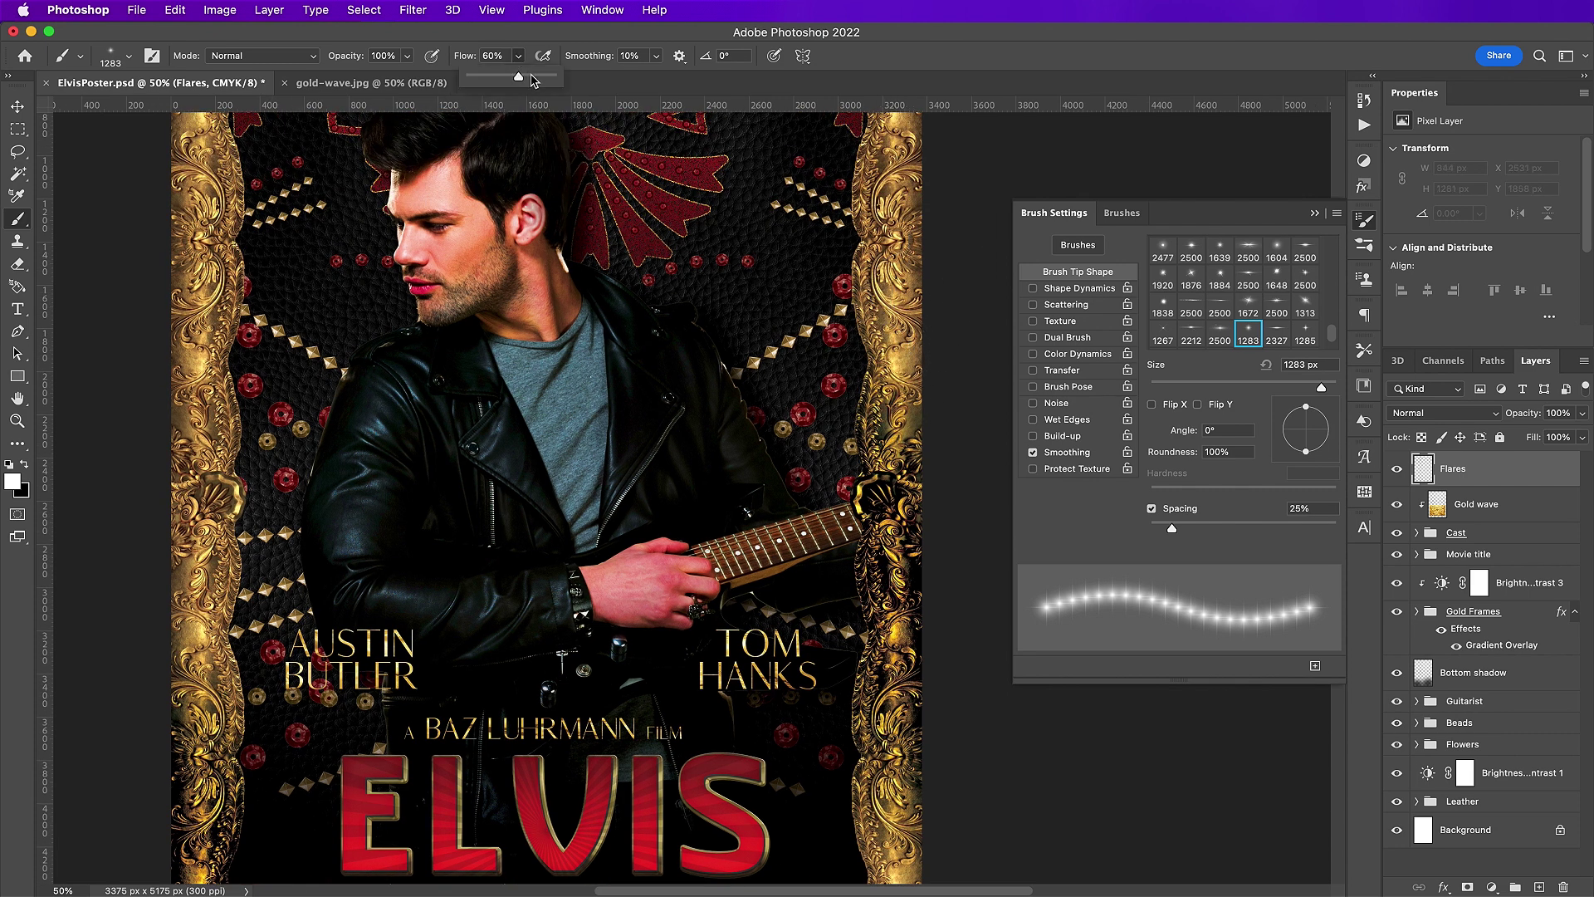
pyautogui.moveTo(531, 80); pyautogui.dragTo(590, 83)
pyautogui.click(886, 444)
pyautogui.scroll(1, 887, 449)
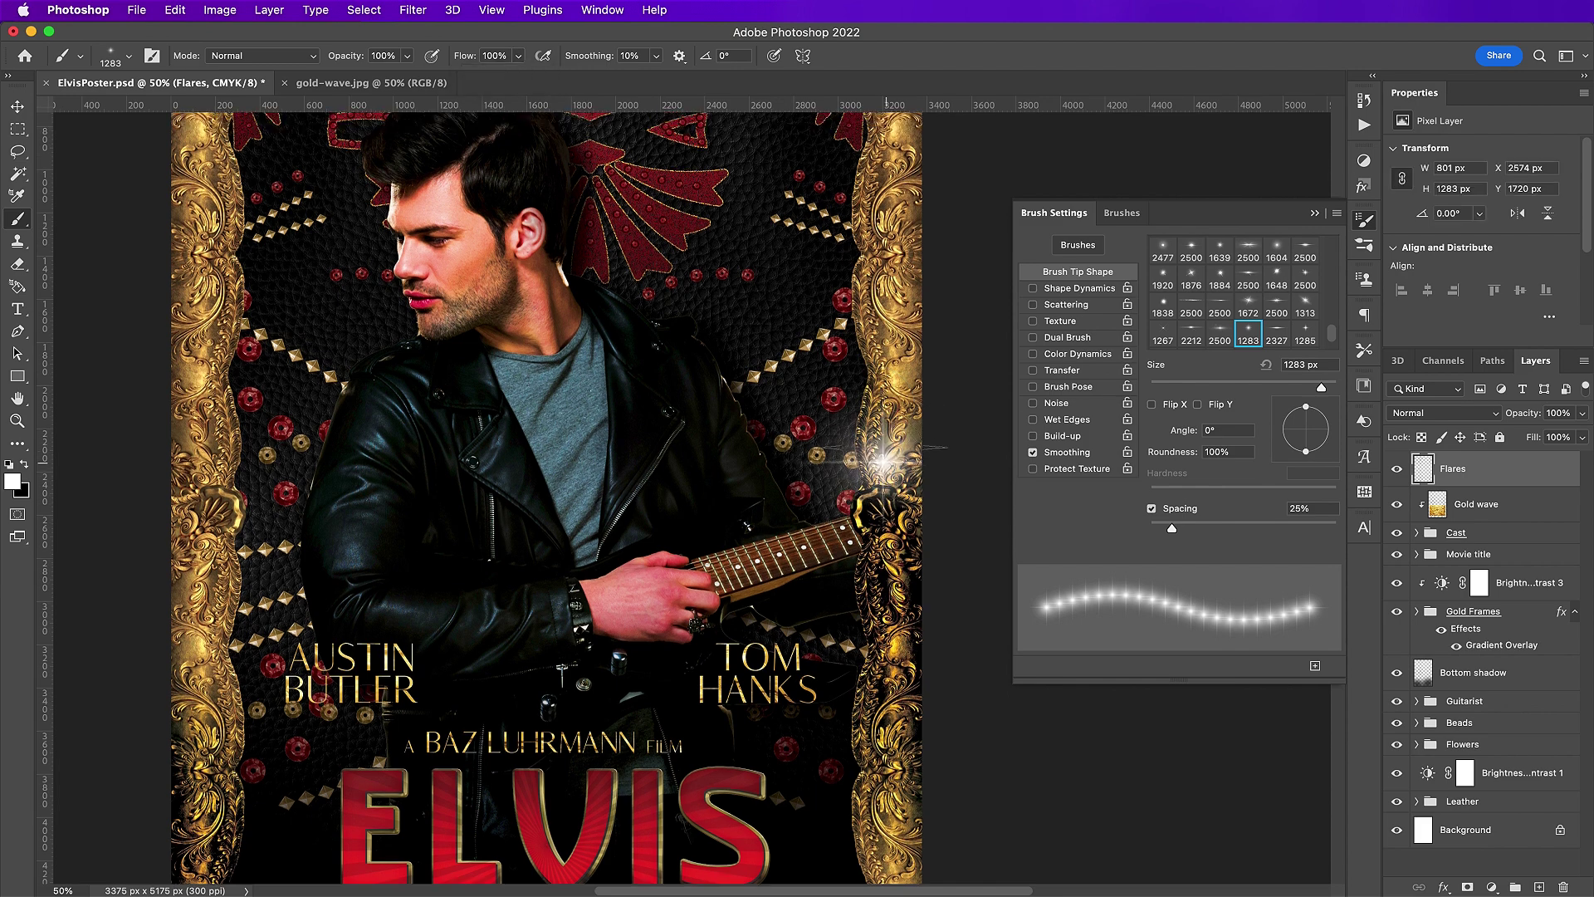
pyautogui.scroll(5, 887, 448)
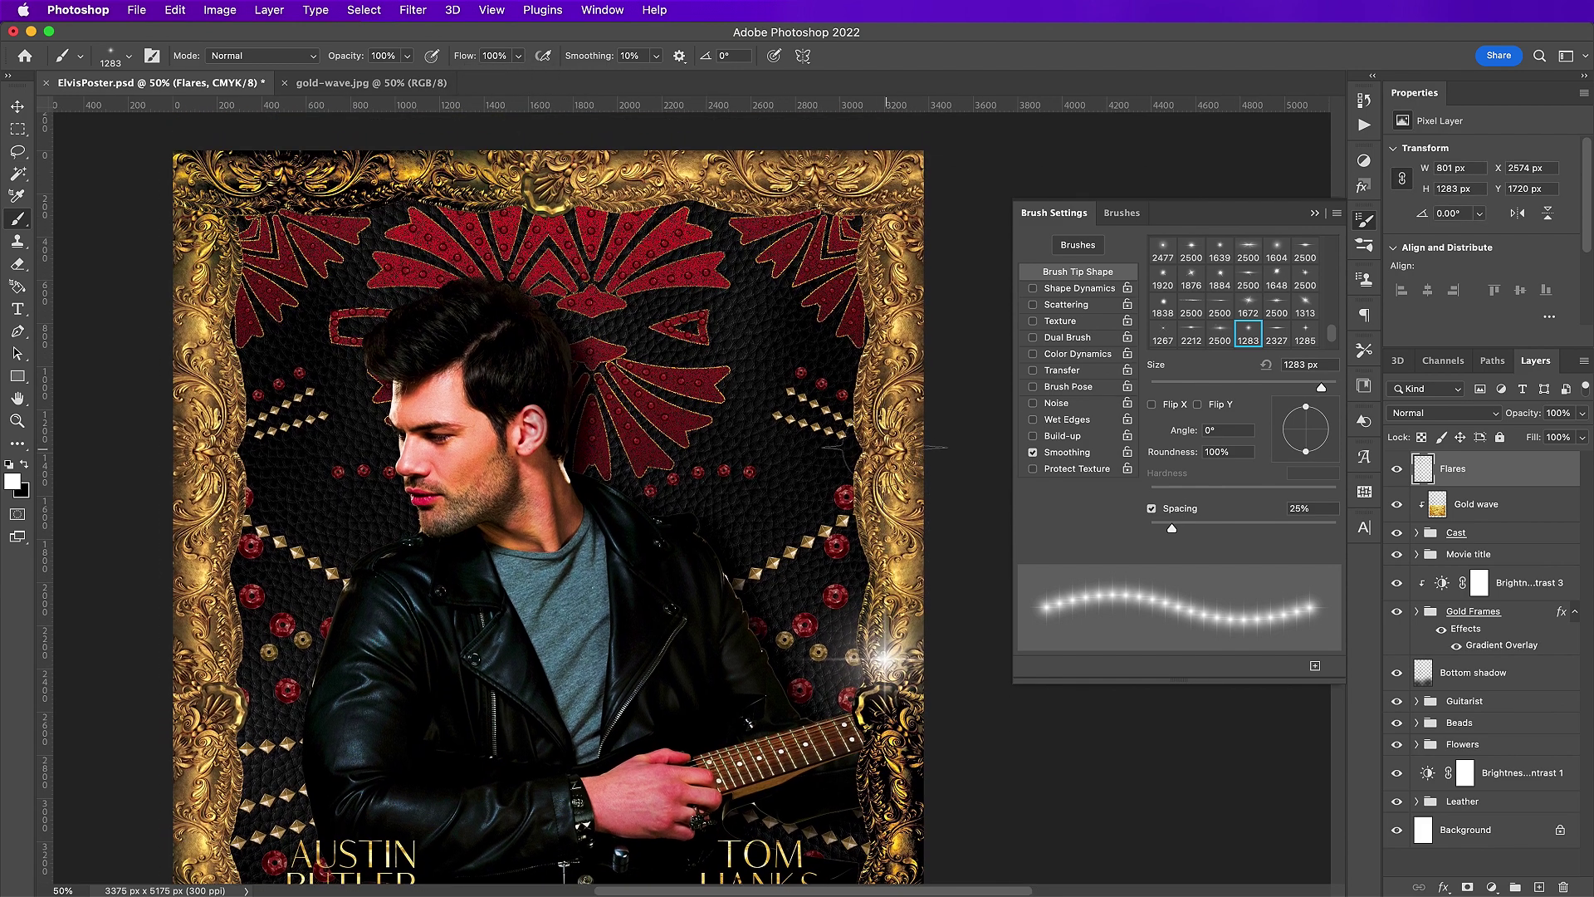
# - Stamp a 1672 px flare on the upper right frame, then two flares along the top frame with the 1838 tip reduced to 500 px
pyautogui.click(1238, 305)
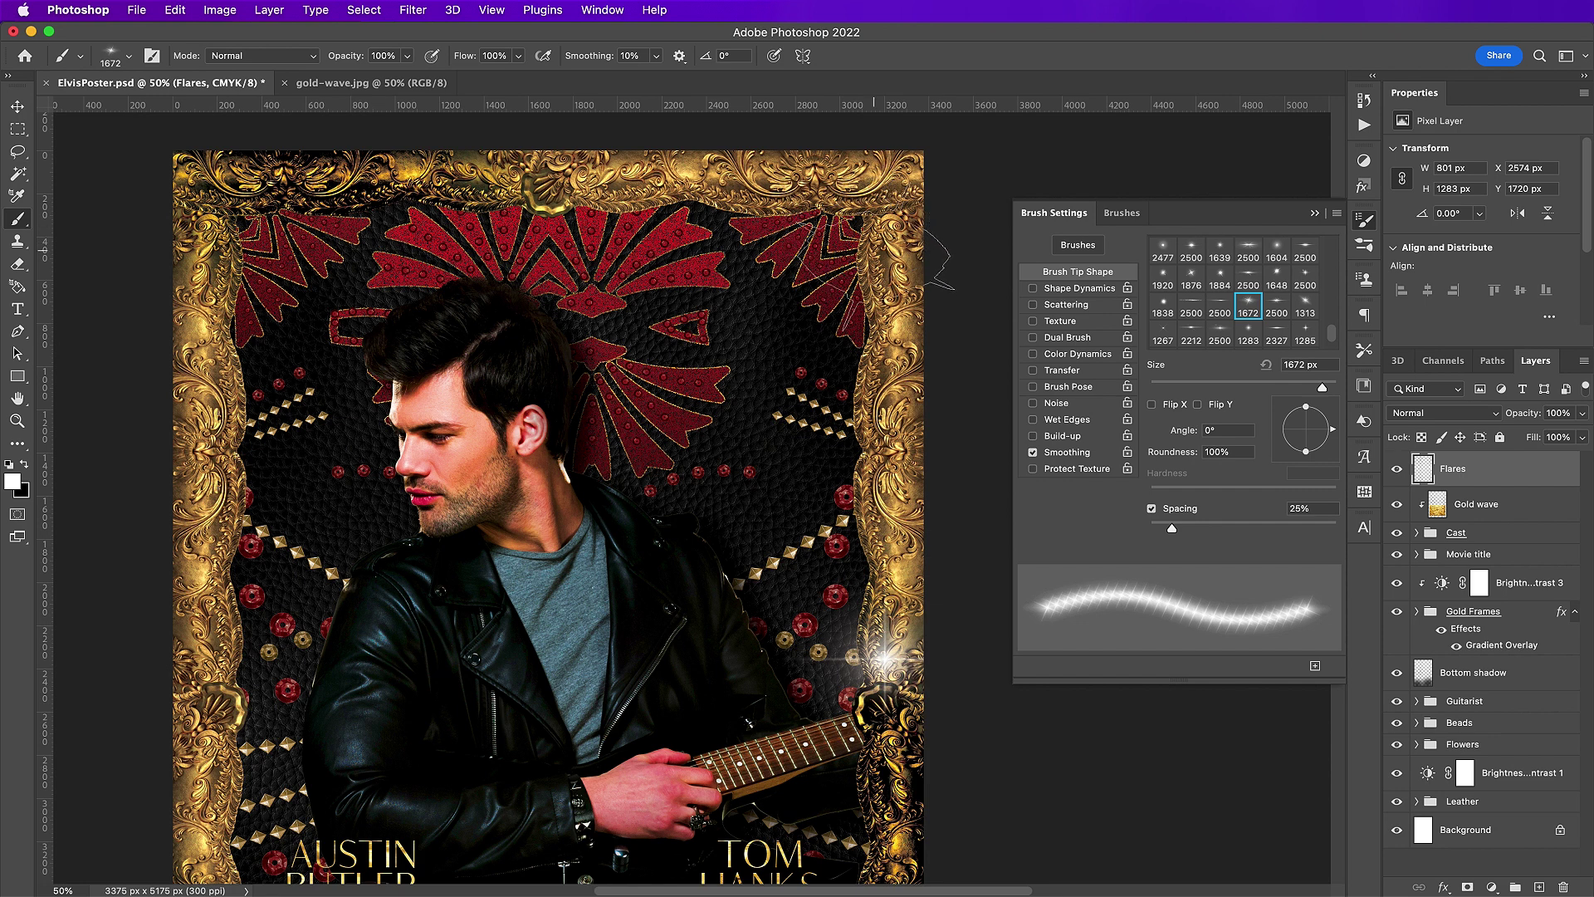
pyautogui.click(892, 307)
pyautogui.click(1163, 305)
pyautogui.press('[')
pyautogui.press('[')
pyautogui.press('[')
pyautogui.press('[')
pyautogui.press('[')
pyautogui.press('[')
pyautogui.press('[')
pyautogui.press('[')
pyautogui.press('[')
pyautogui.press('[')
pyautogui.press('[')
pyautogui.press('[')
pyautogui.press('[')
pyautogui.press('[')
pyautogui.click(776, 183)
pyautogui.click(576, 200)
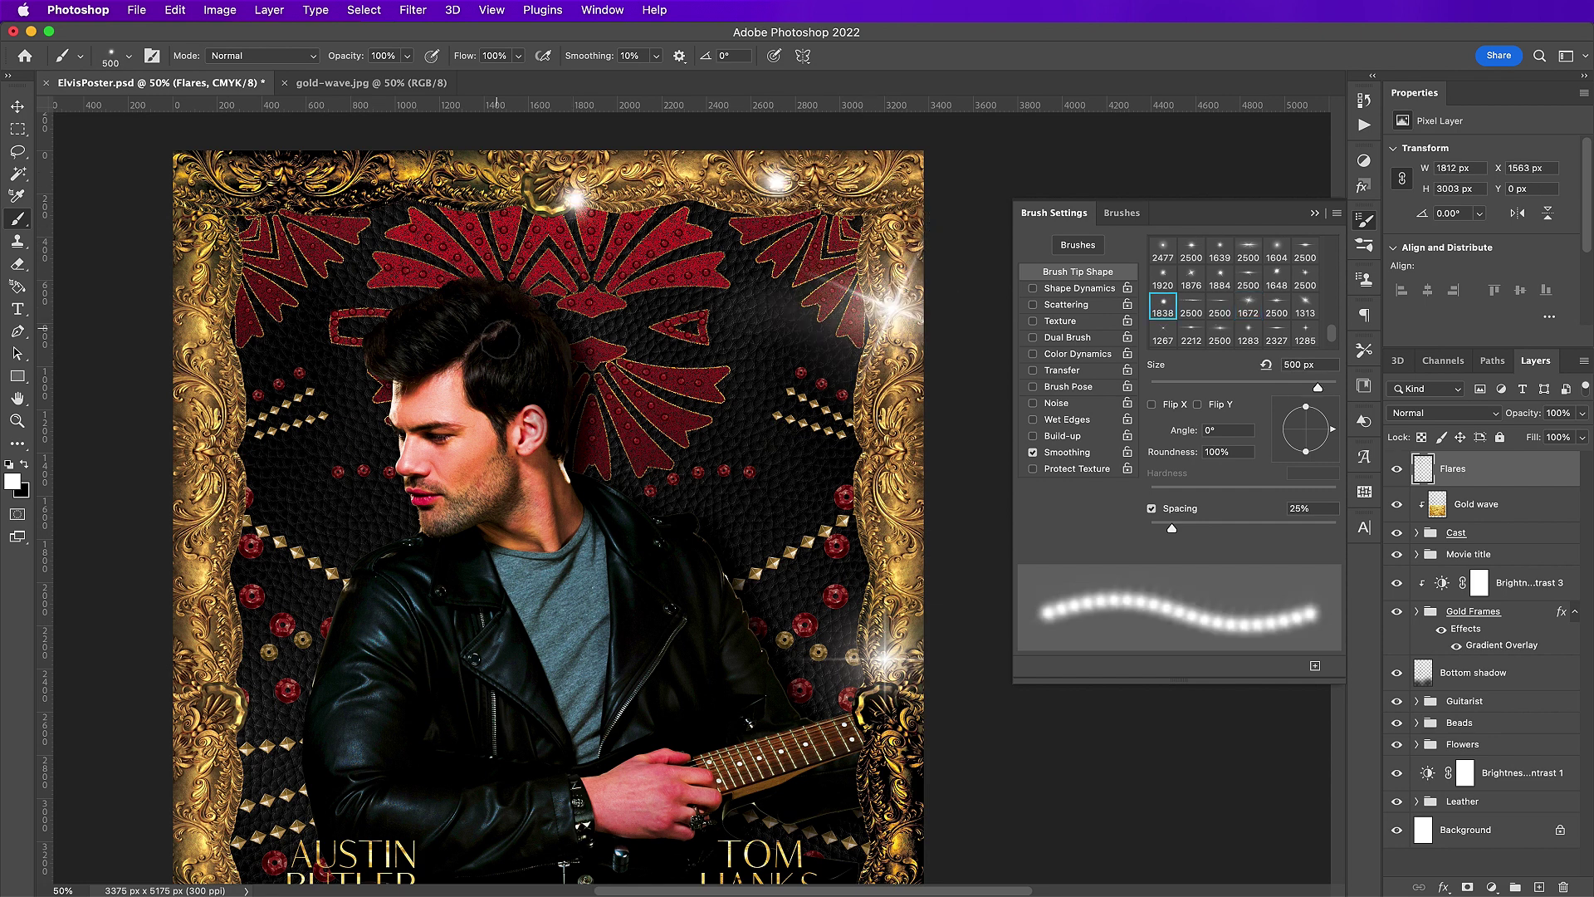
# - Stamp the 1672 px flare midway down the left frame and the 1920 tip, reduced to 400 px, lower on the same side
pyautogui.click(1248, 305)
pyautogui.click(206, 529)
pyautogui.click(1163, 278)
pyautogui.press('[')
pyautogui.press('[')
pyautogui.press('[')
pyautogui.press('[')
pyautogui.press('[')
pyautogui.press('[')
pyautogui.press('[')
pyautogui.press('[')
pyautogui.press('[')
pyautogui.press('[')
pyautogui.press('[')
pyautogui.press('[')
pyautogui.press('[')
pyautogui.press('[')
pyautogui.press('[')
pyautogui.press('[')
pyautogui.click(202, 768)
pyautogui.scroll(-2, 356, 698)
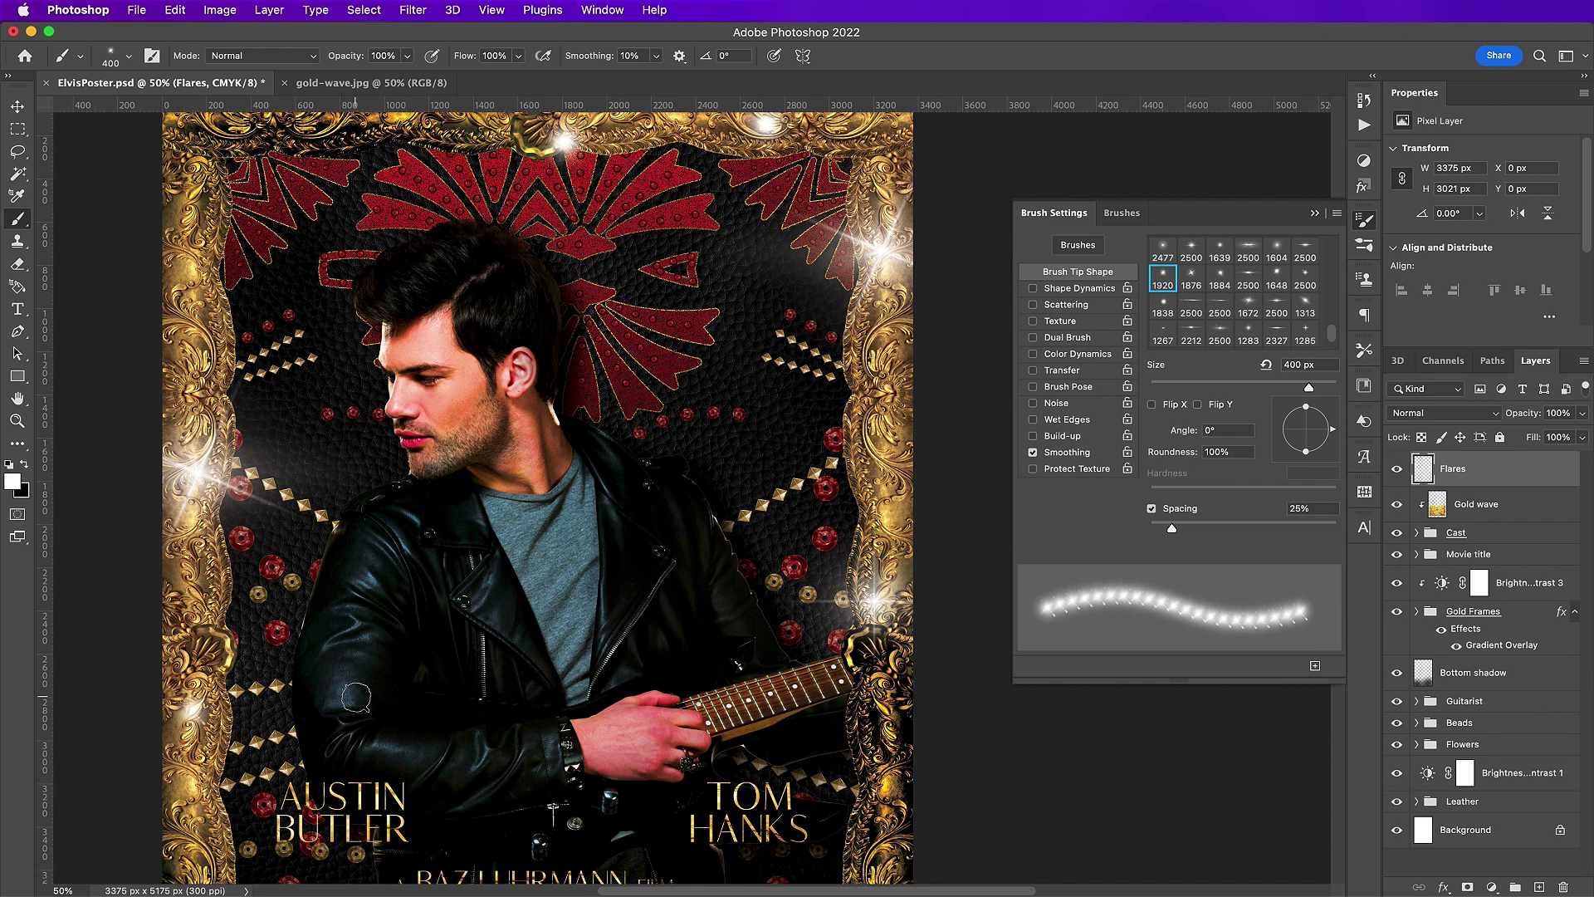
# - Add an Inner Glow to the Flares layer with Hard Light blend mode and 52% opacity
pyautogui.doubleClick(1506, 473)
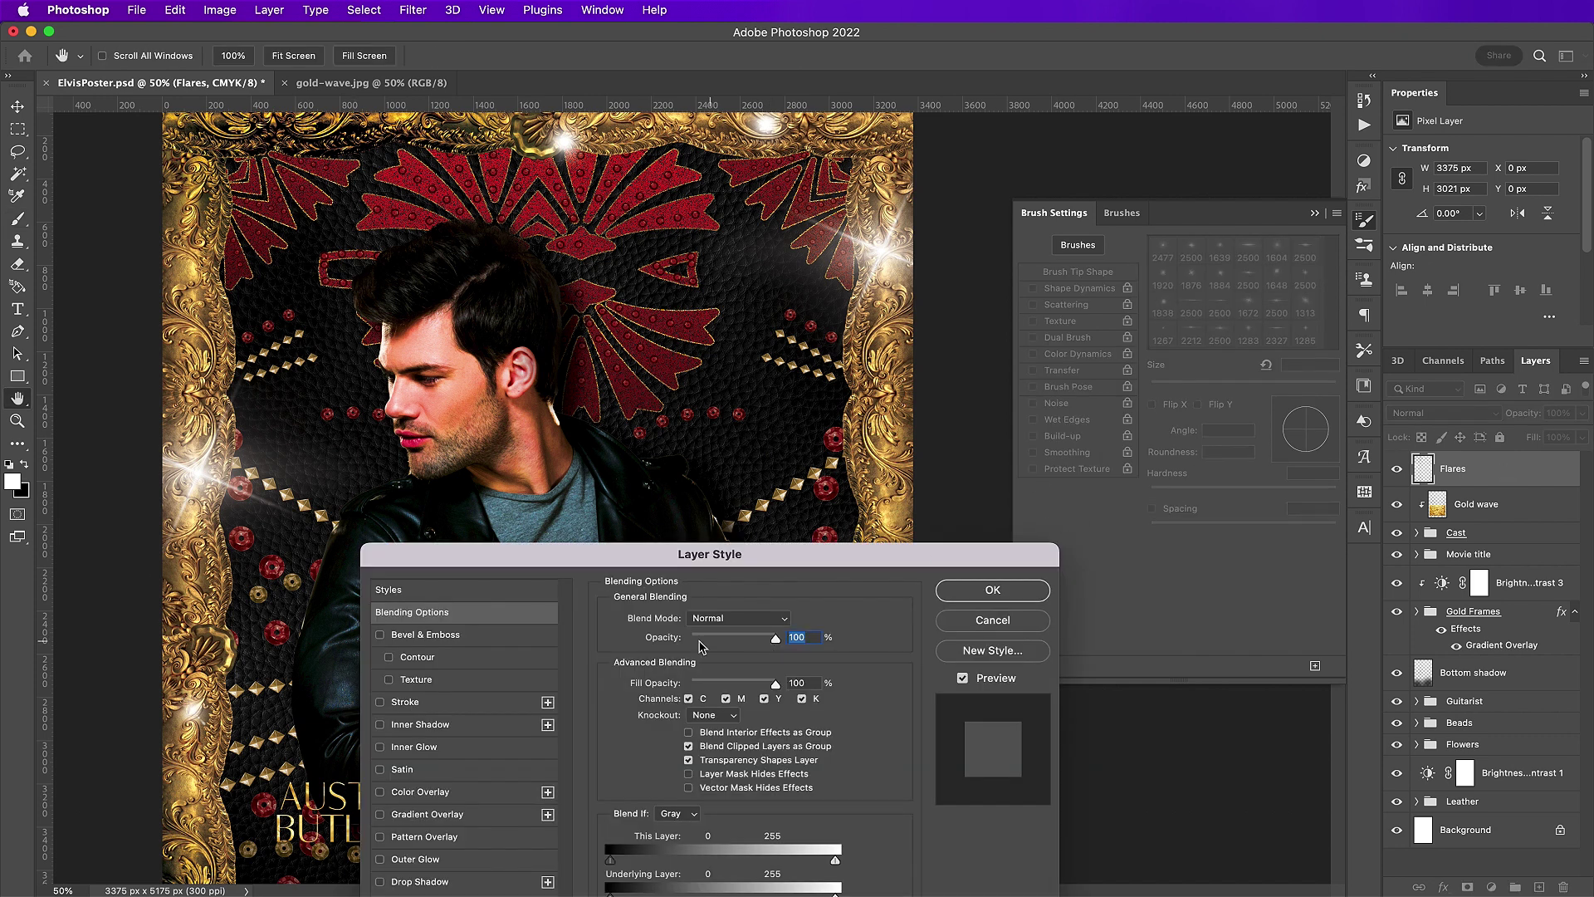
pyautogui.moveTo(564, 554); pyautogui.dragTo(609, 430)
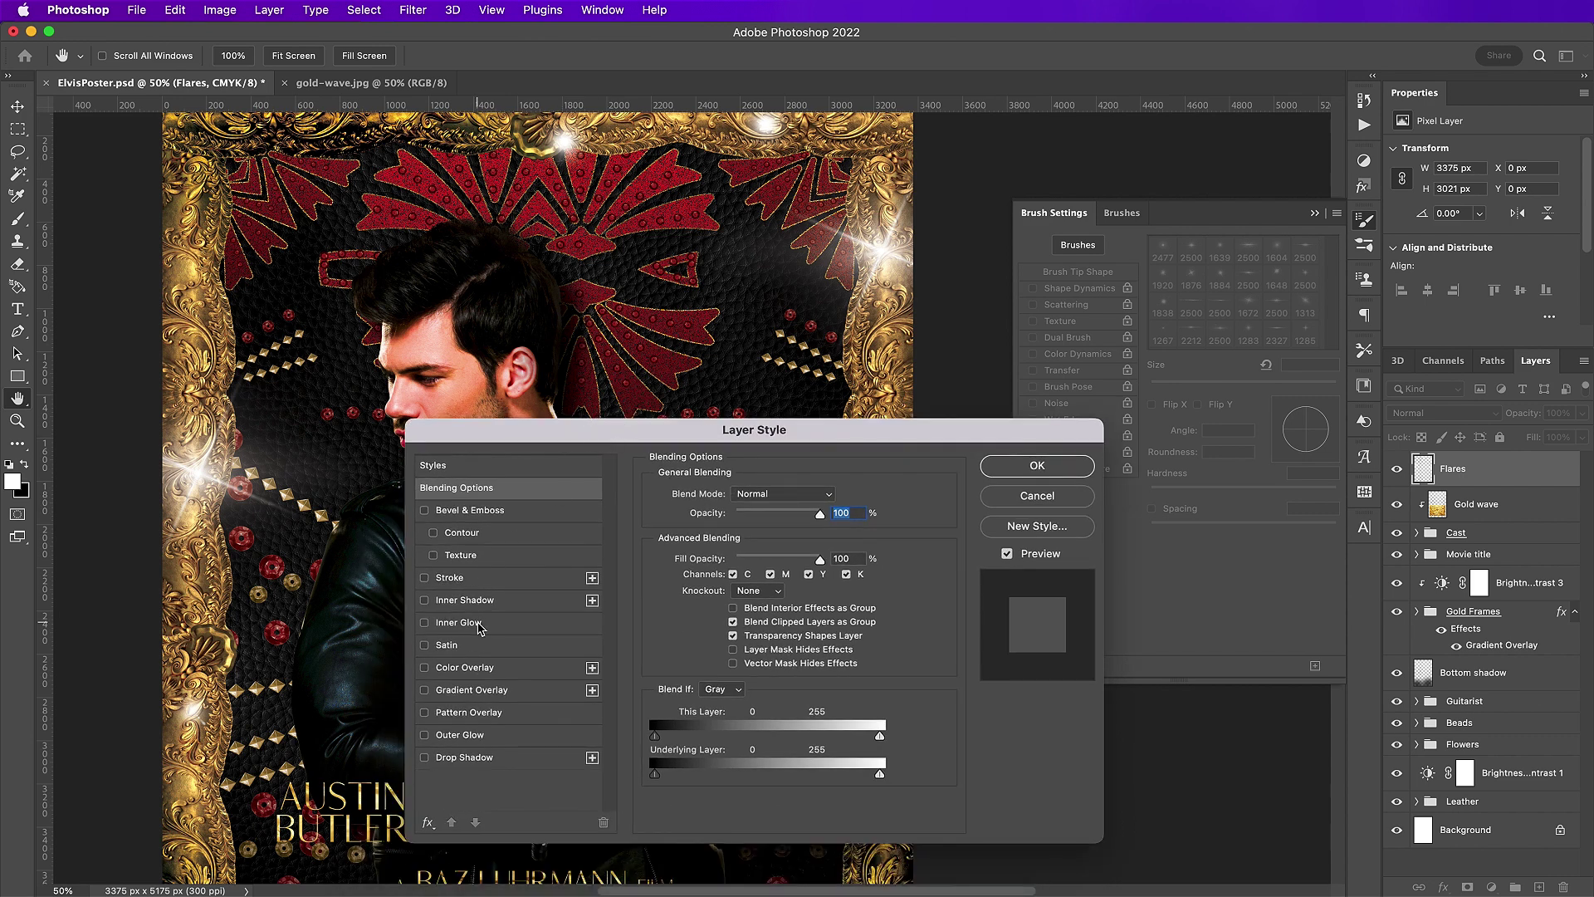
pyautogui.click(479, 628)
pyautogui.click(767, 496)
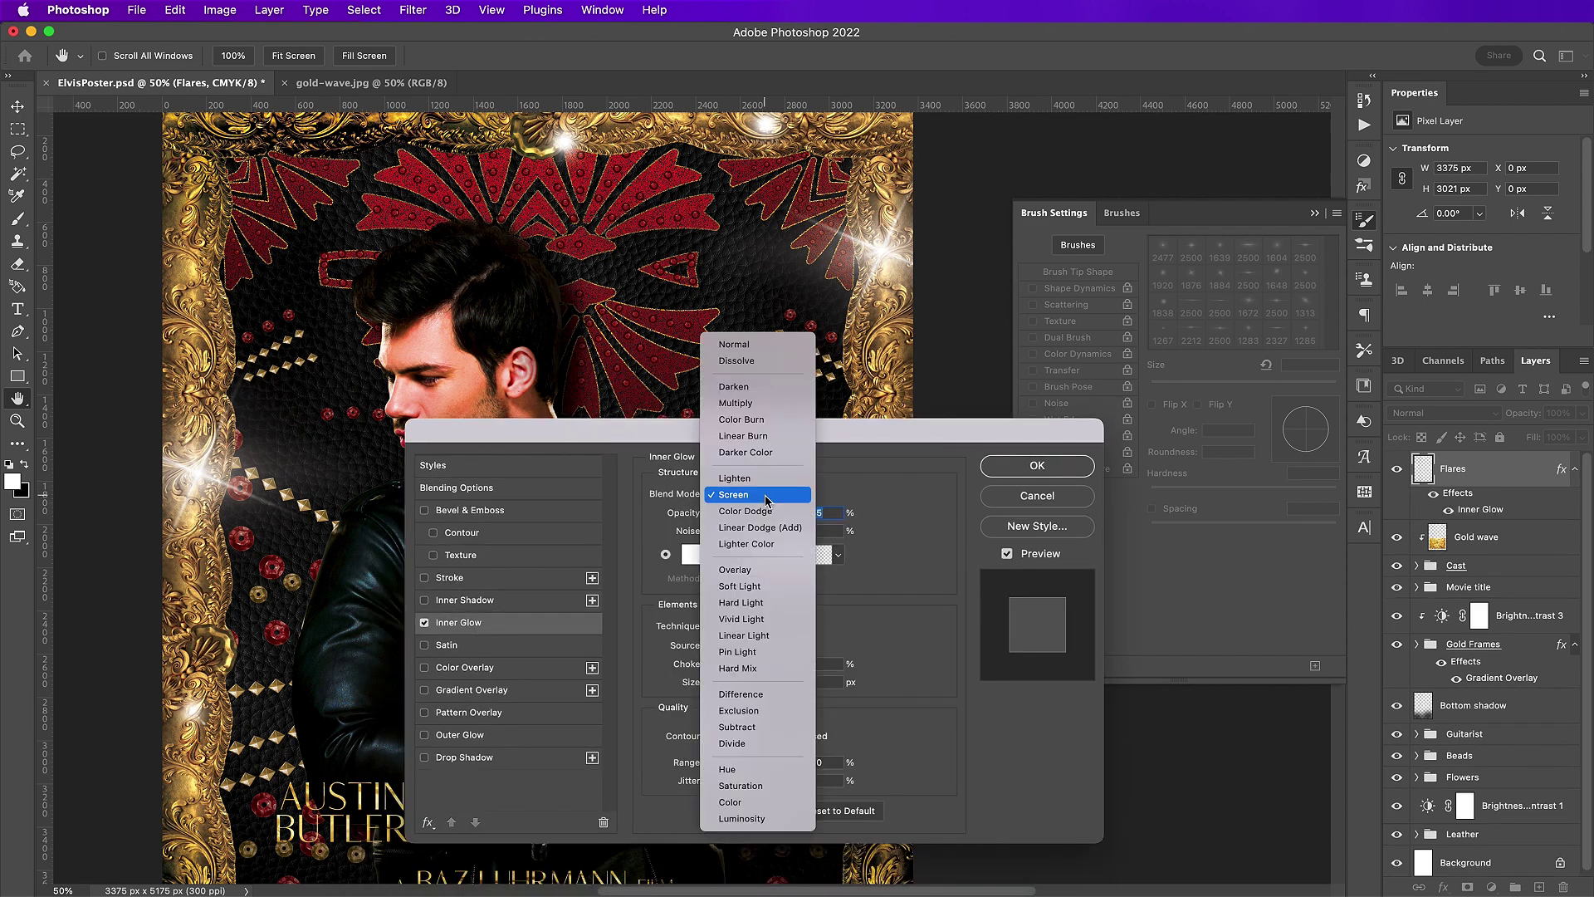
pyautogui.click(762, 603)
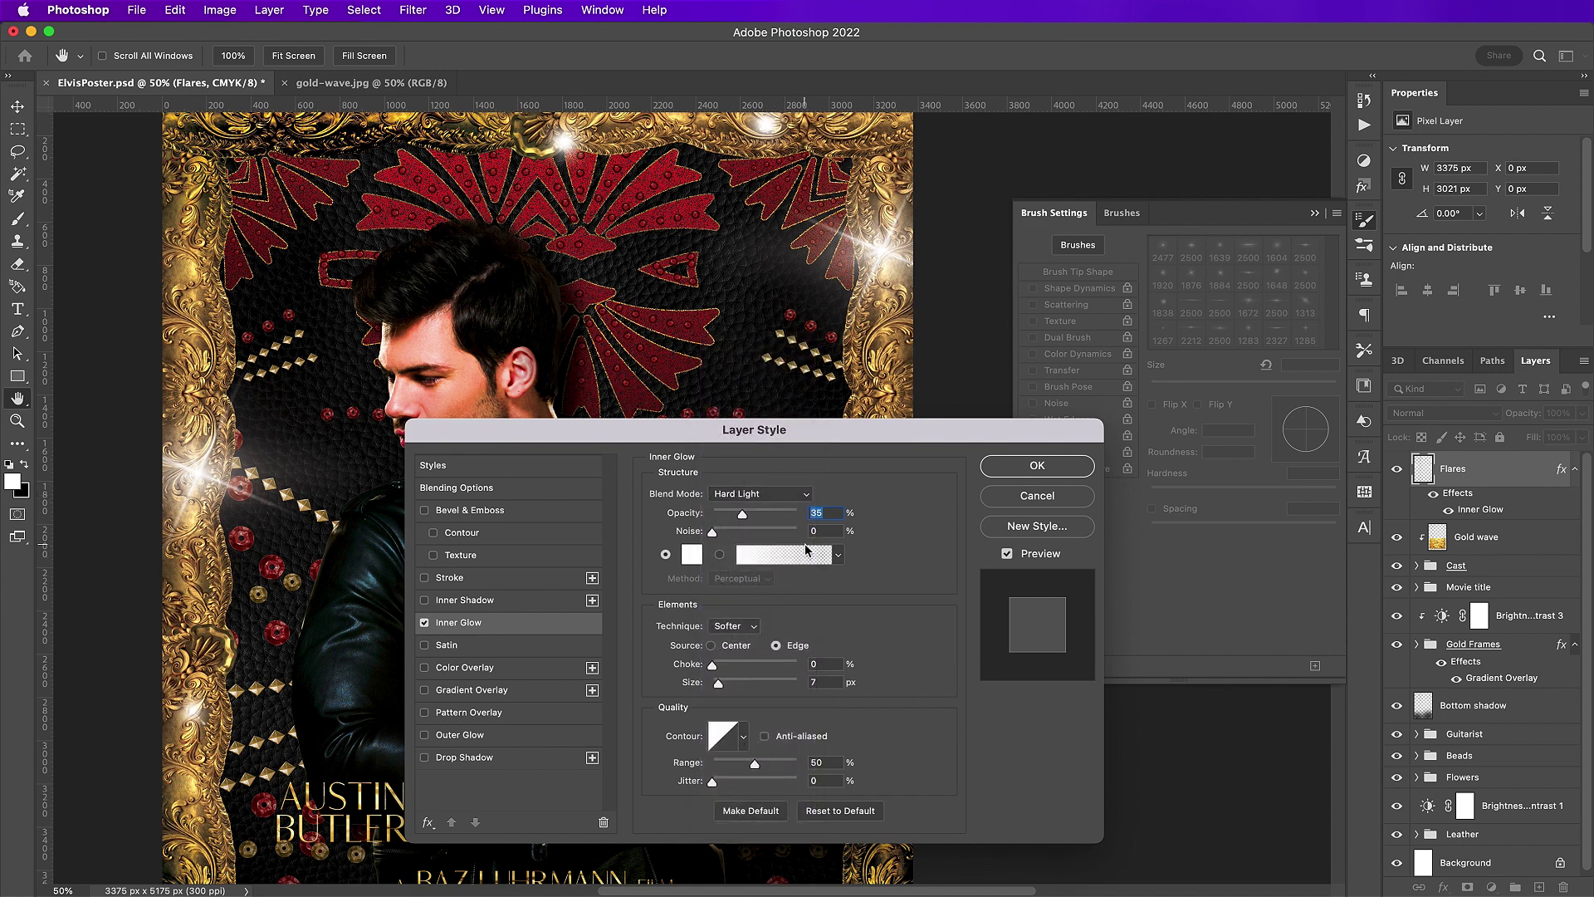
pyautogui.write('52')
# - Set the inner glow colour to #ed2024 and reduce the glow's size
pyautogui.click(692, 554)
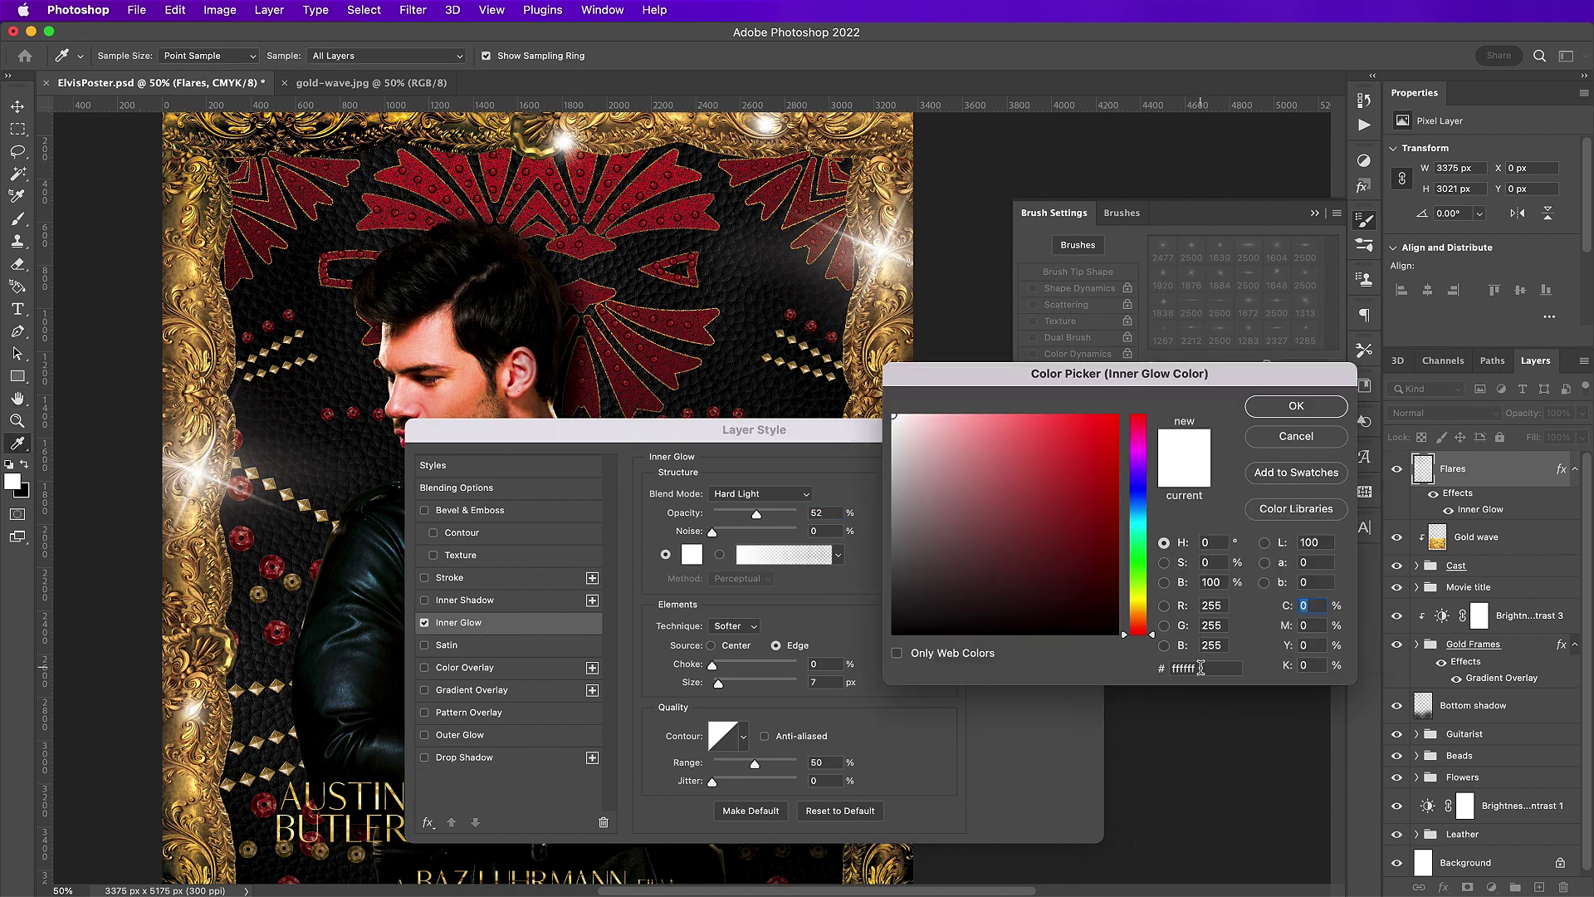
pyautogui.click(1201, 667)
pyautogui.write('e')
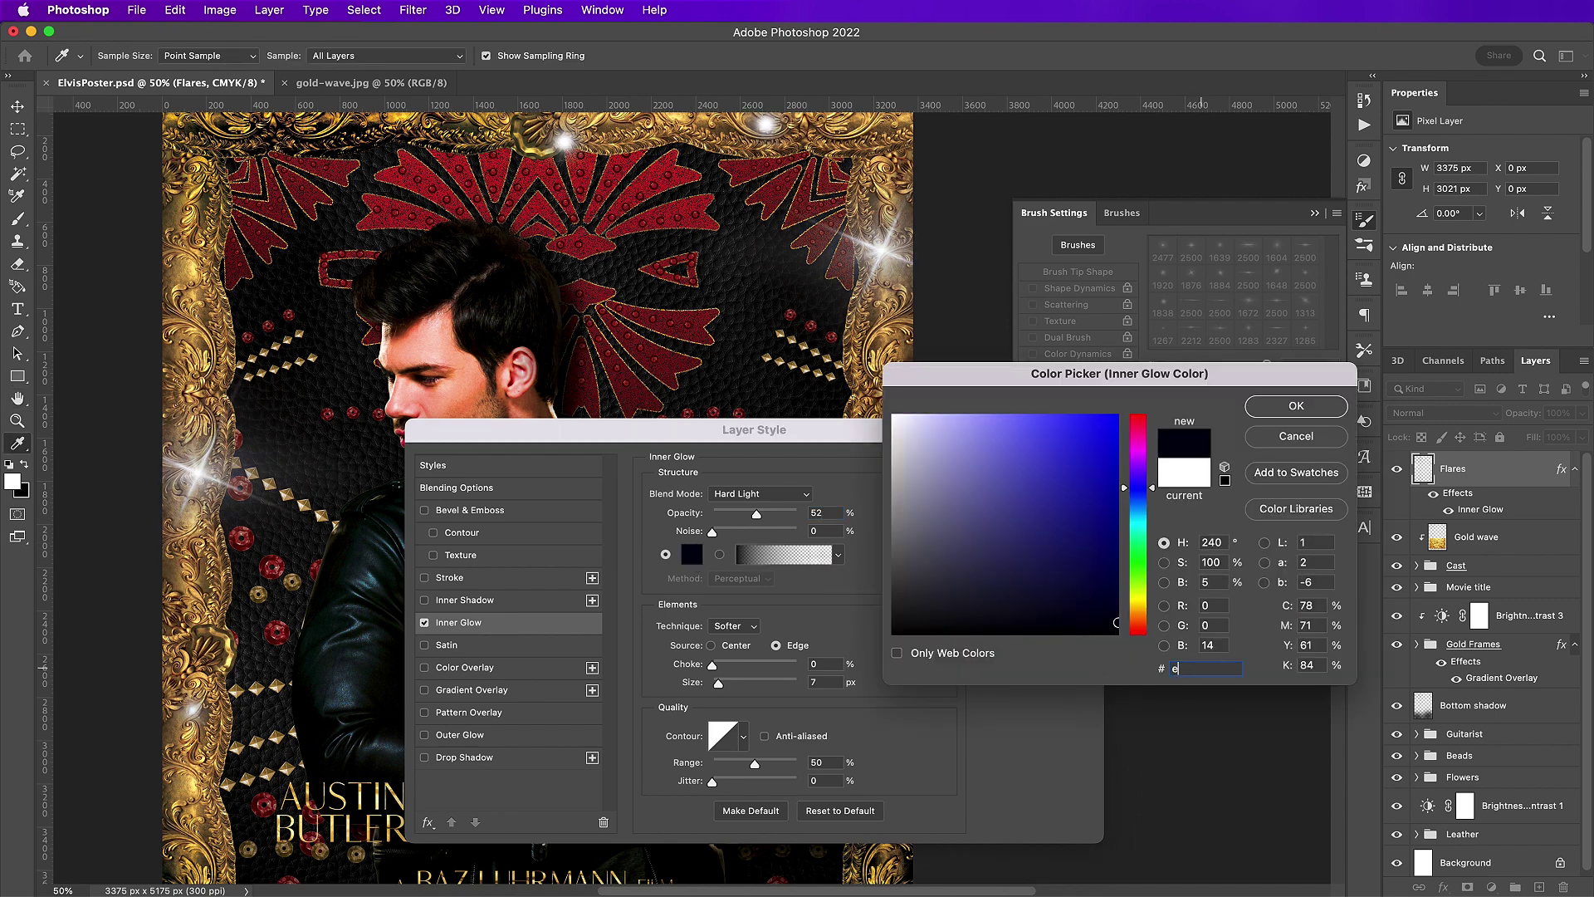
pyautogui.write('d')
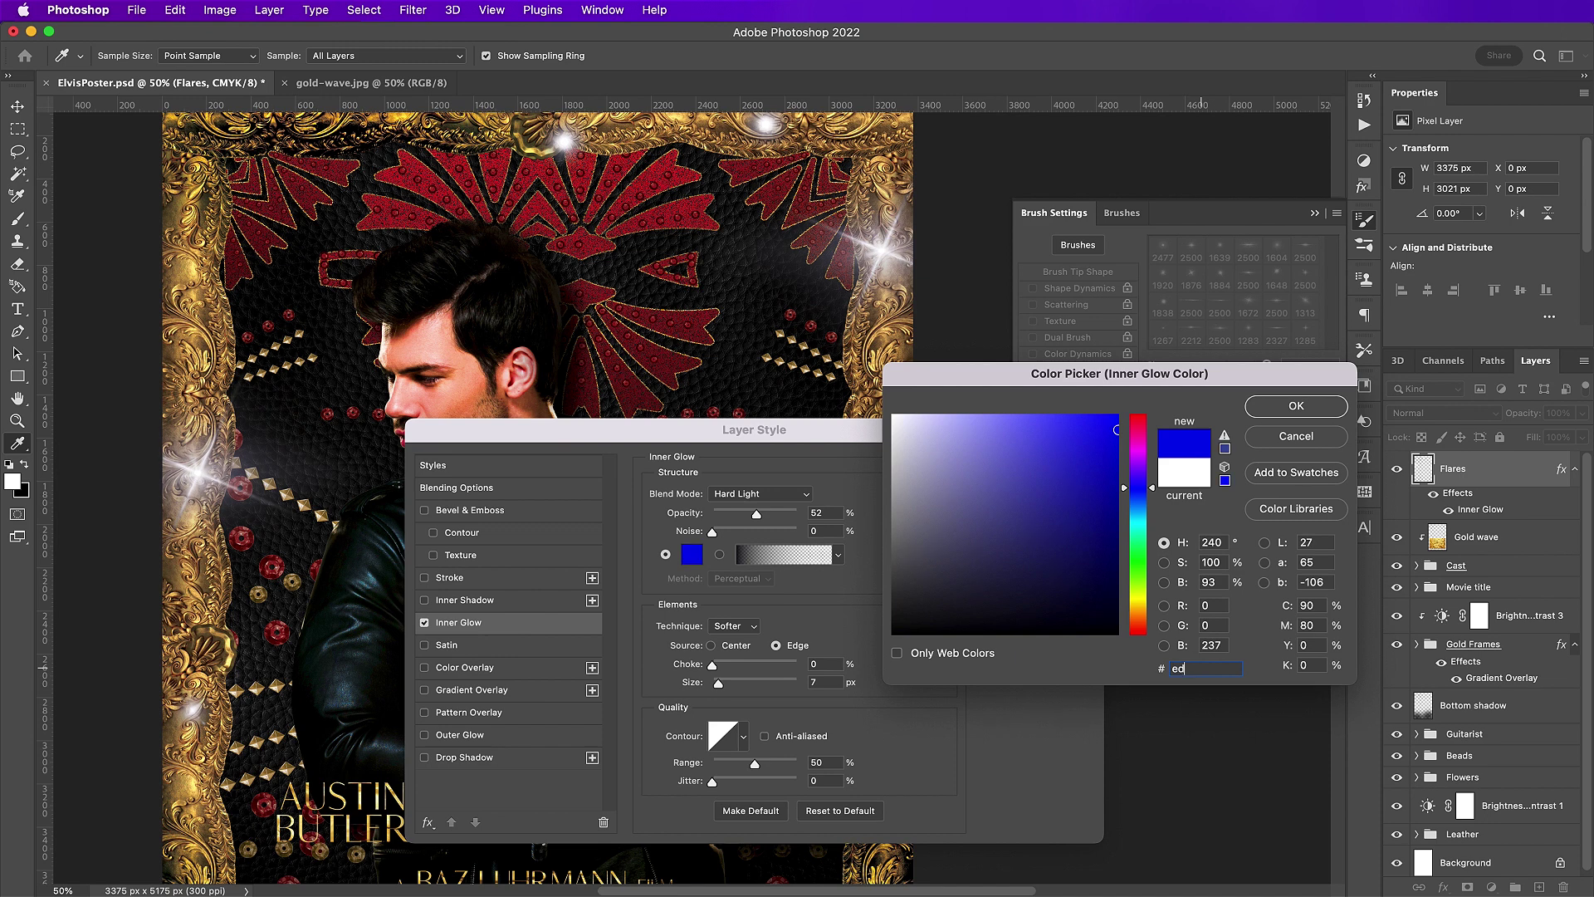
pyautogui.write('2024')
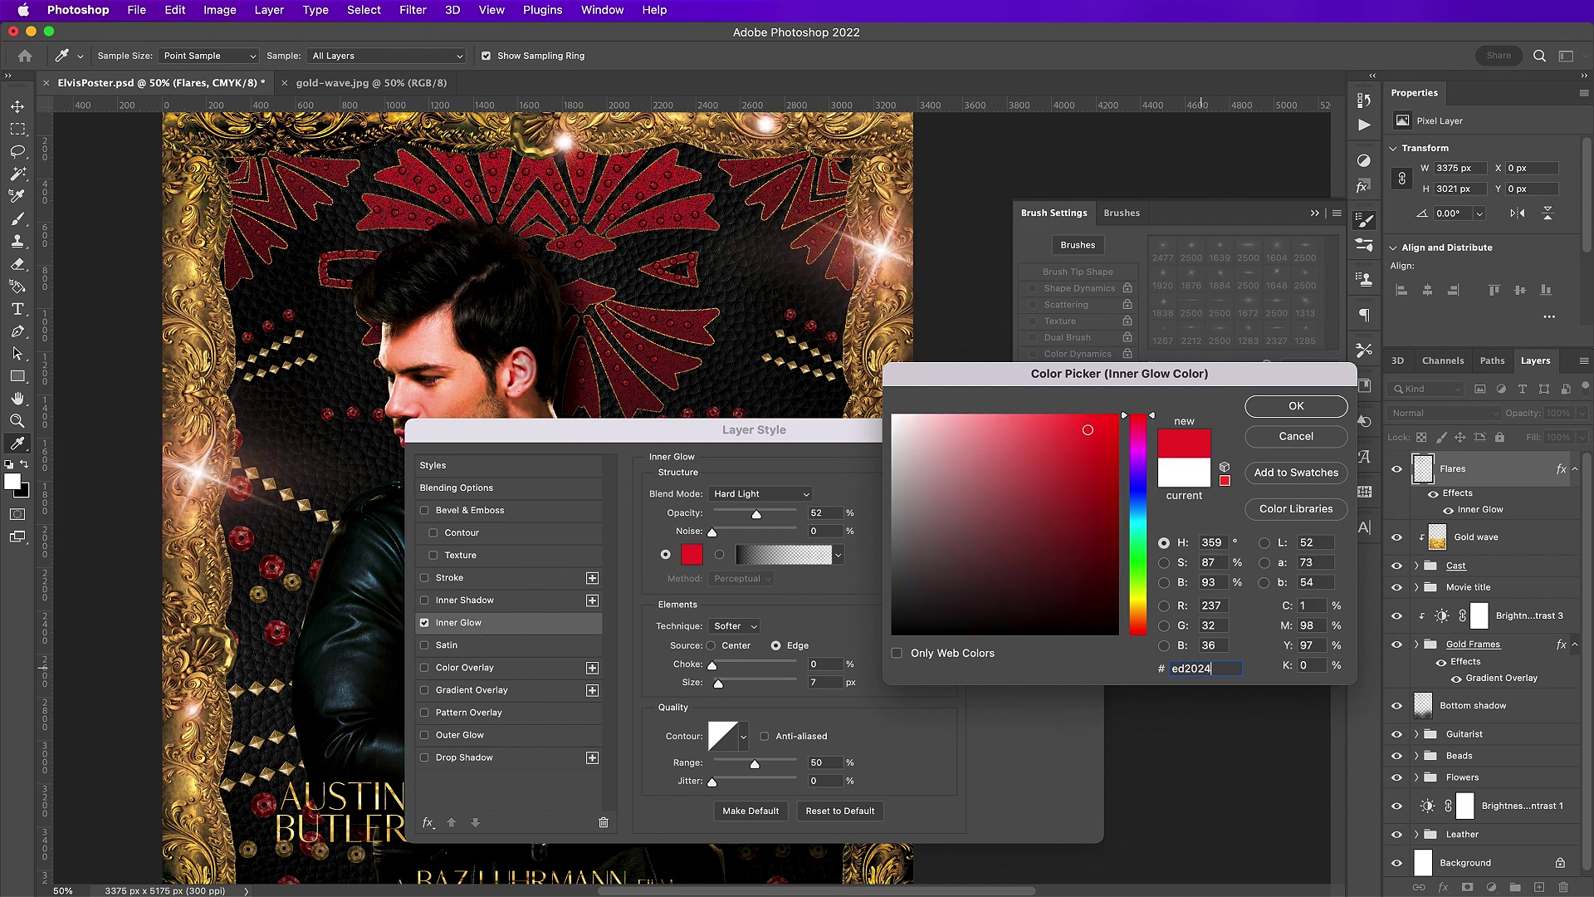
pyautogui.press('Return')
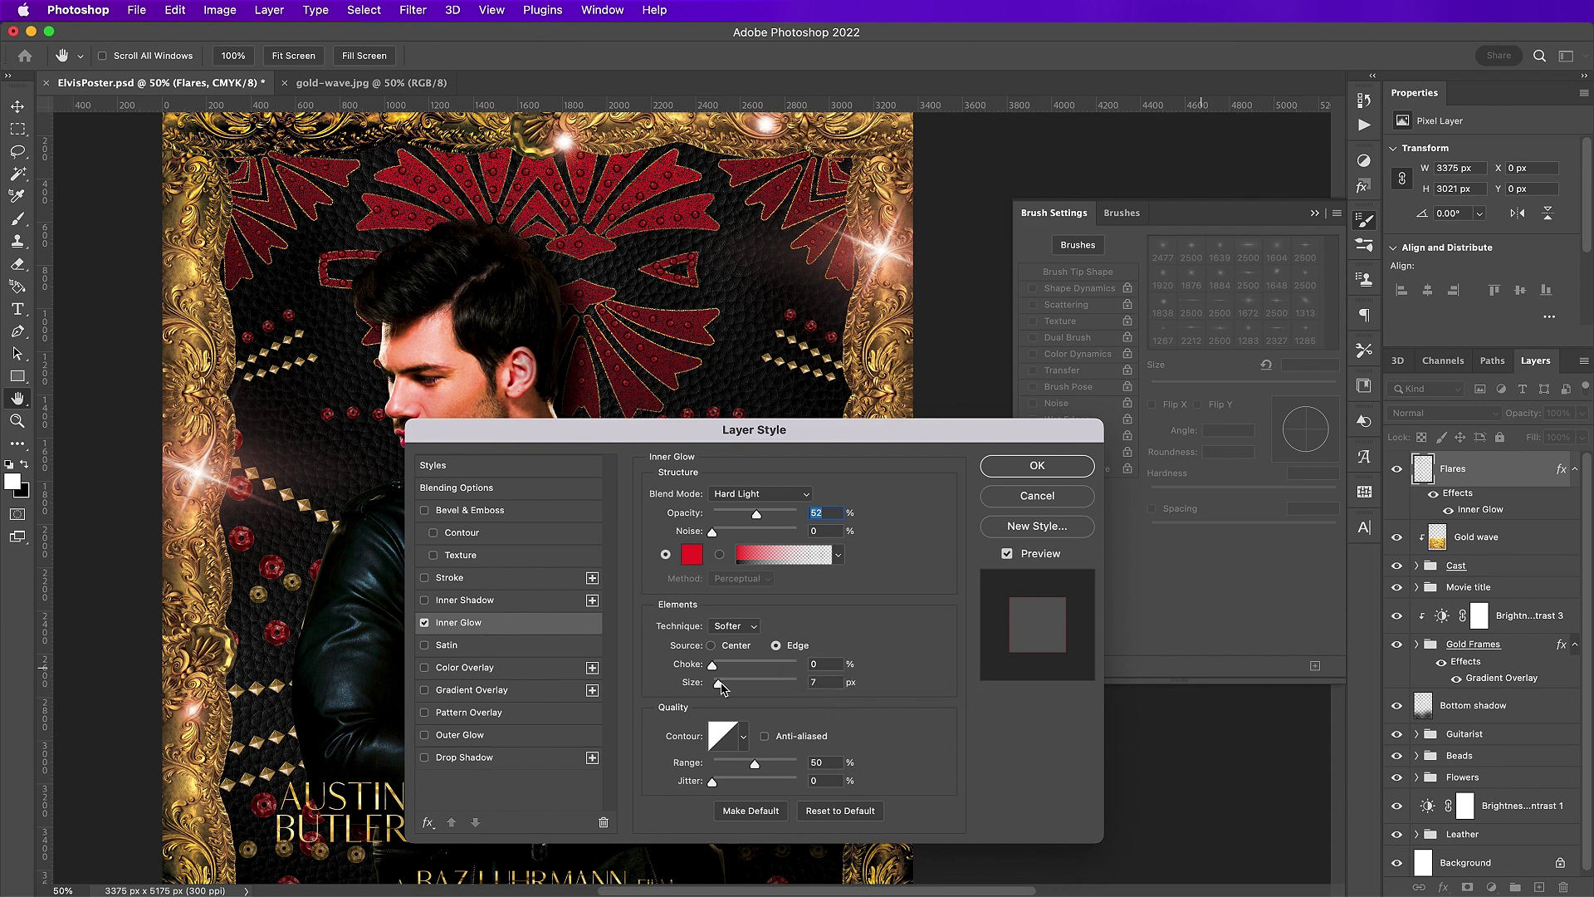
pyautogui.moveTo(719, 682); pyautogui.dragTo(706, 683)
# - Add an Outer Glow to the Flares layer with Overlay blend mode and 100% opacity
pyautogui.click(459, 735)
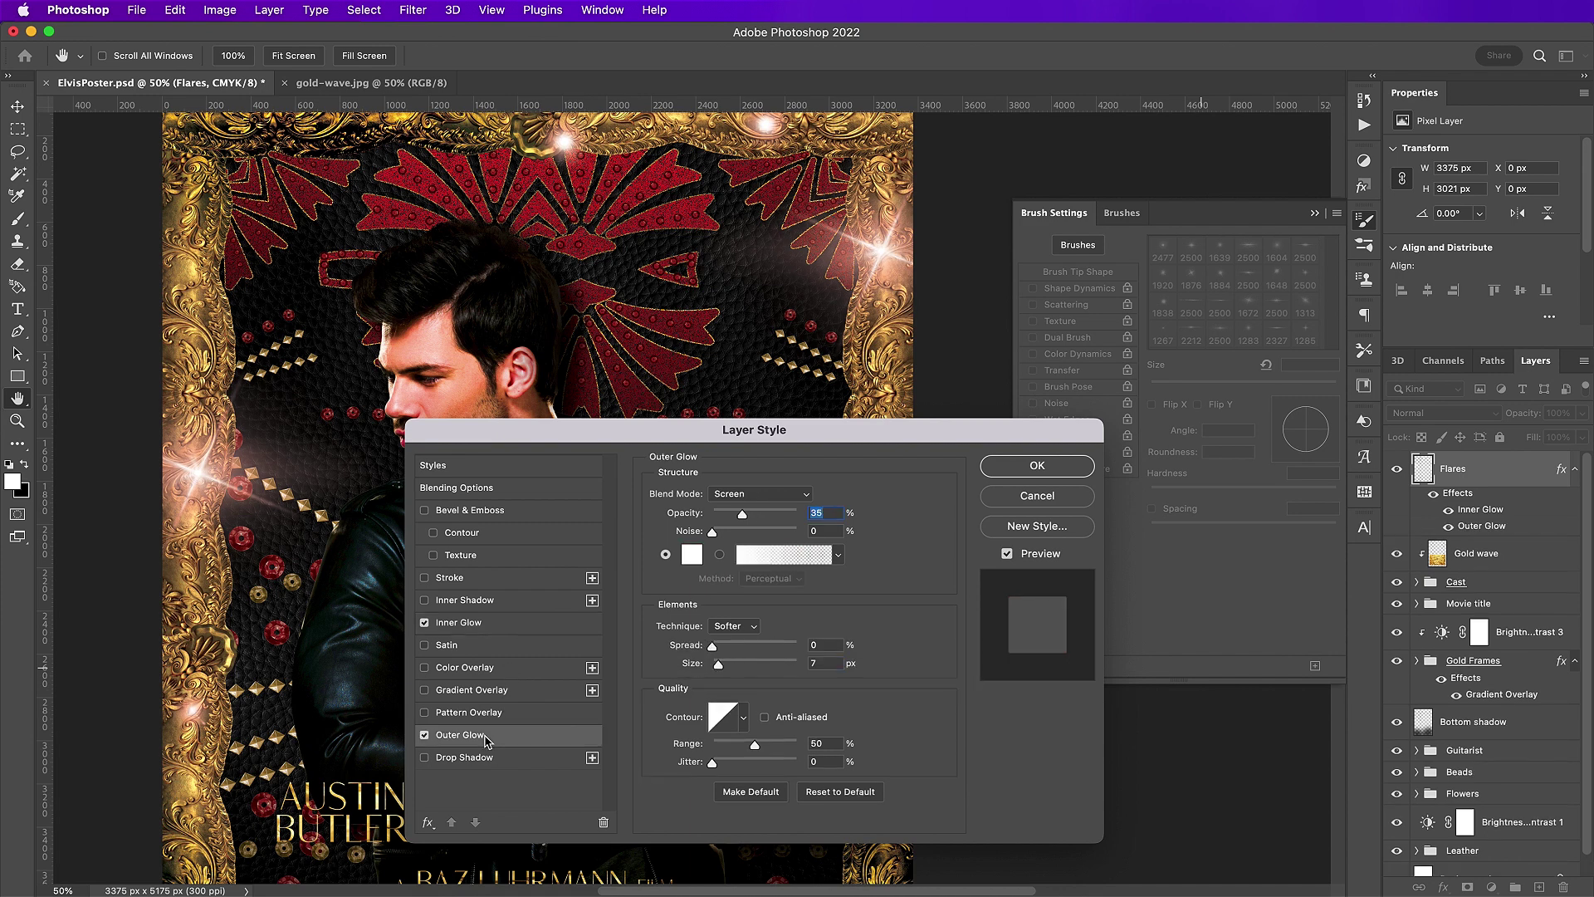
pyautogui.click(734, 495)
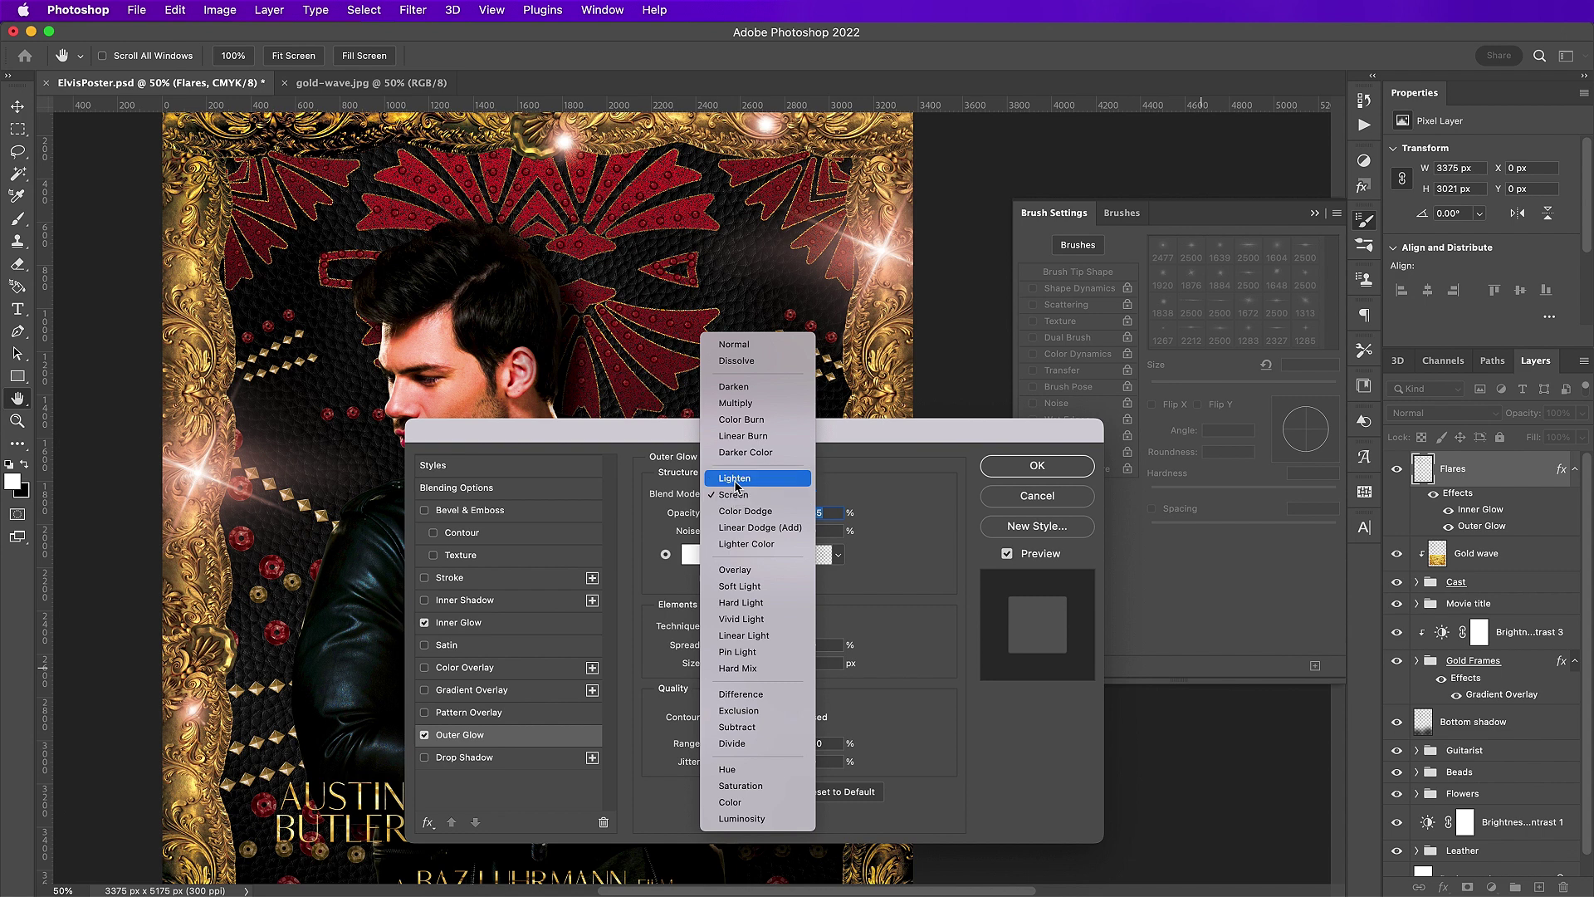
pyautogui.click(733, 570)
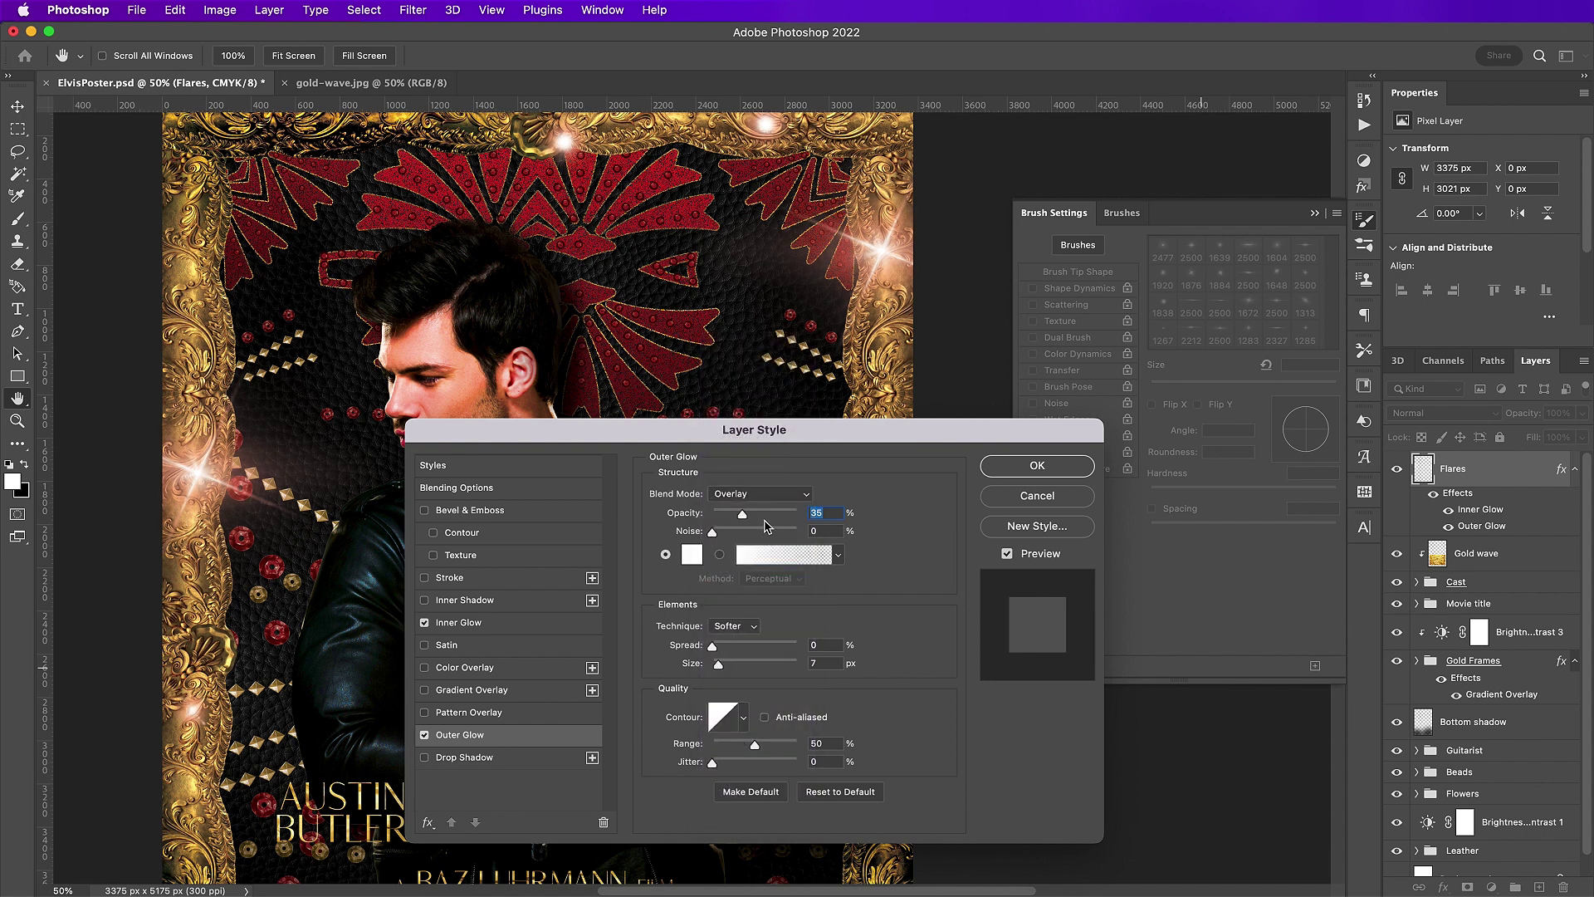
pyautogui.moveTo(744, 518); pyautogui.dragTo(810, 520)
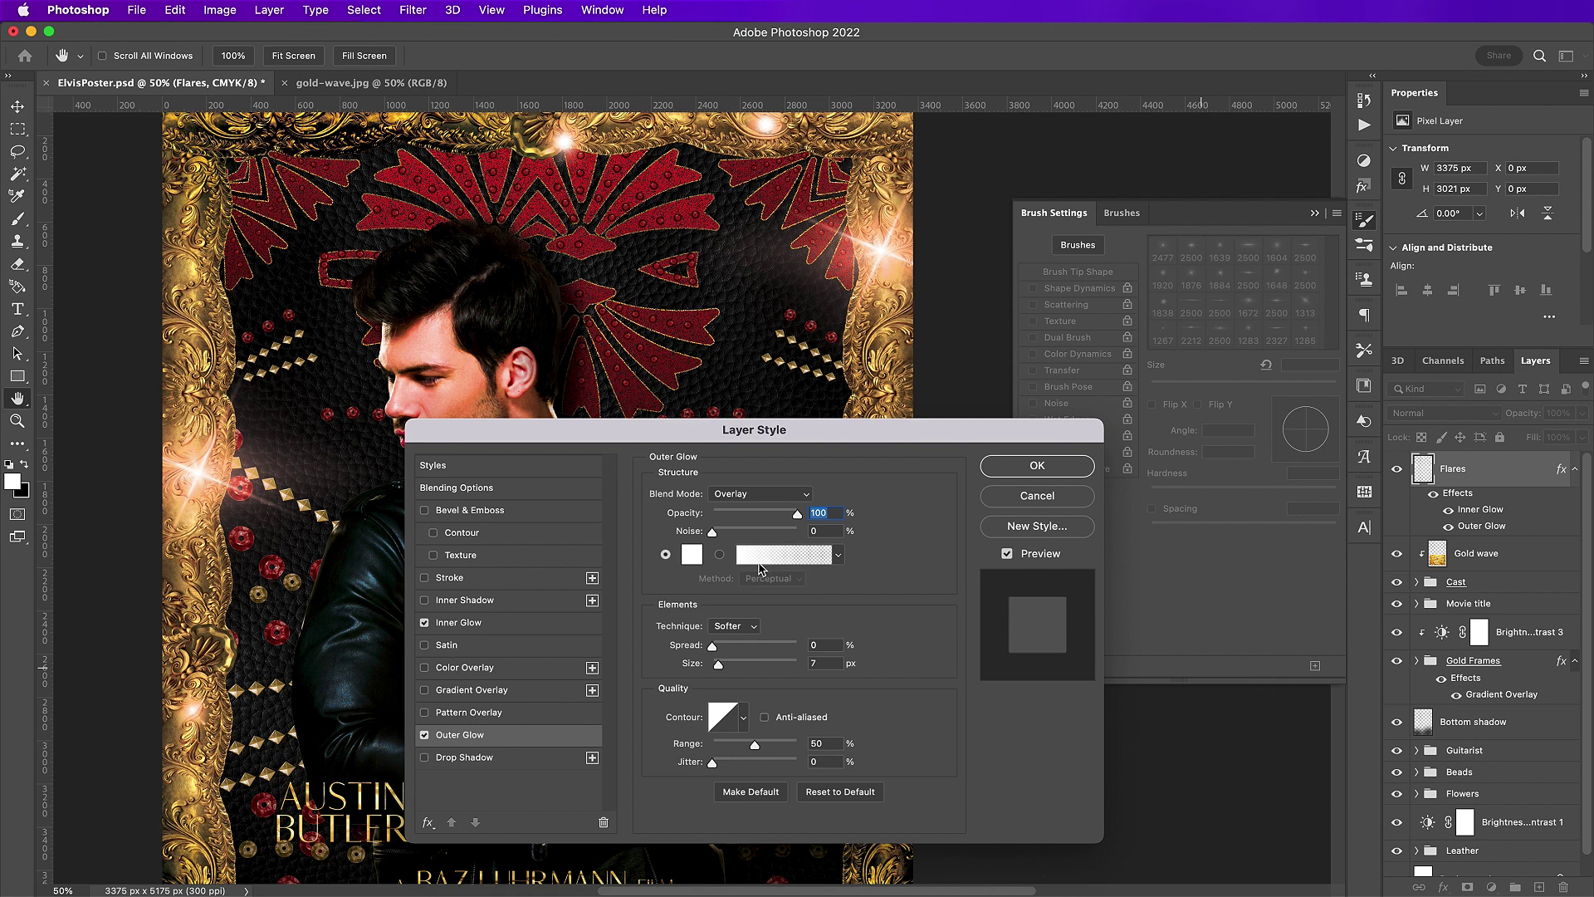
# - Set the outer glow colour to #f68c1f and its size to 95 px, and apply the layer style
pyautogui.click(693, 556)
pyautogui.doubleClick(1179, 668)
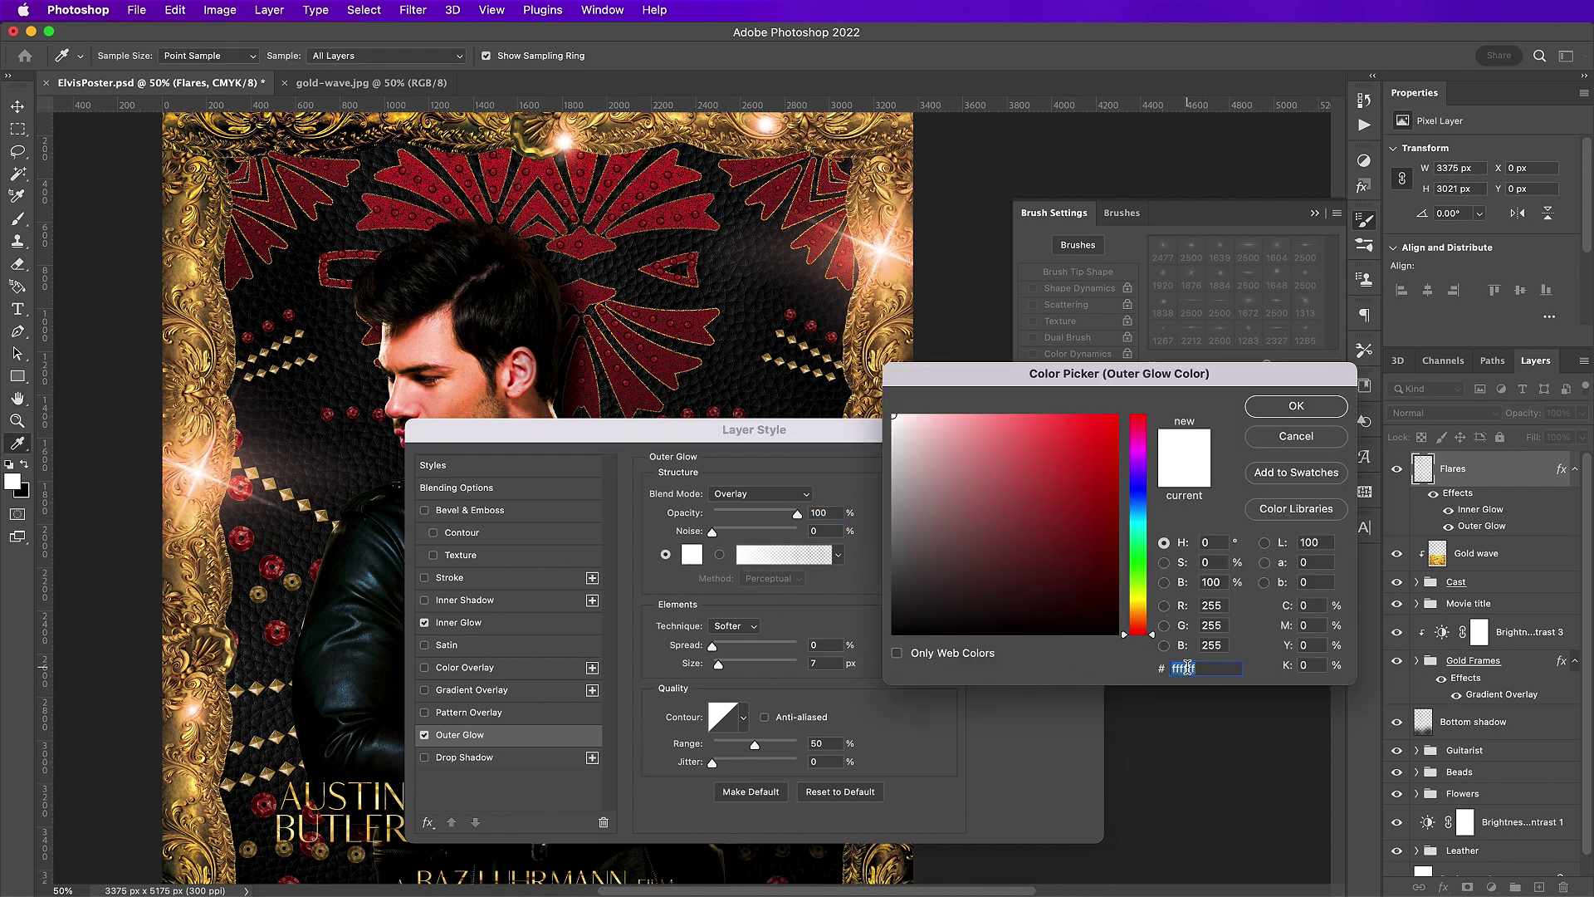
pyautogui.write('f6')
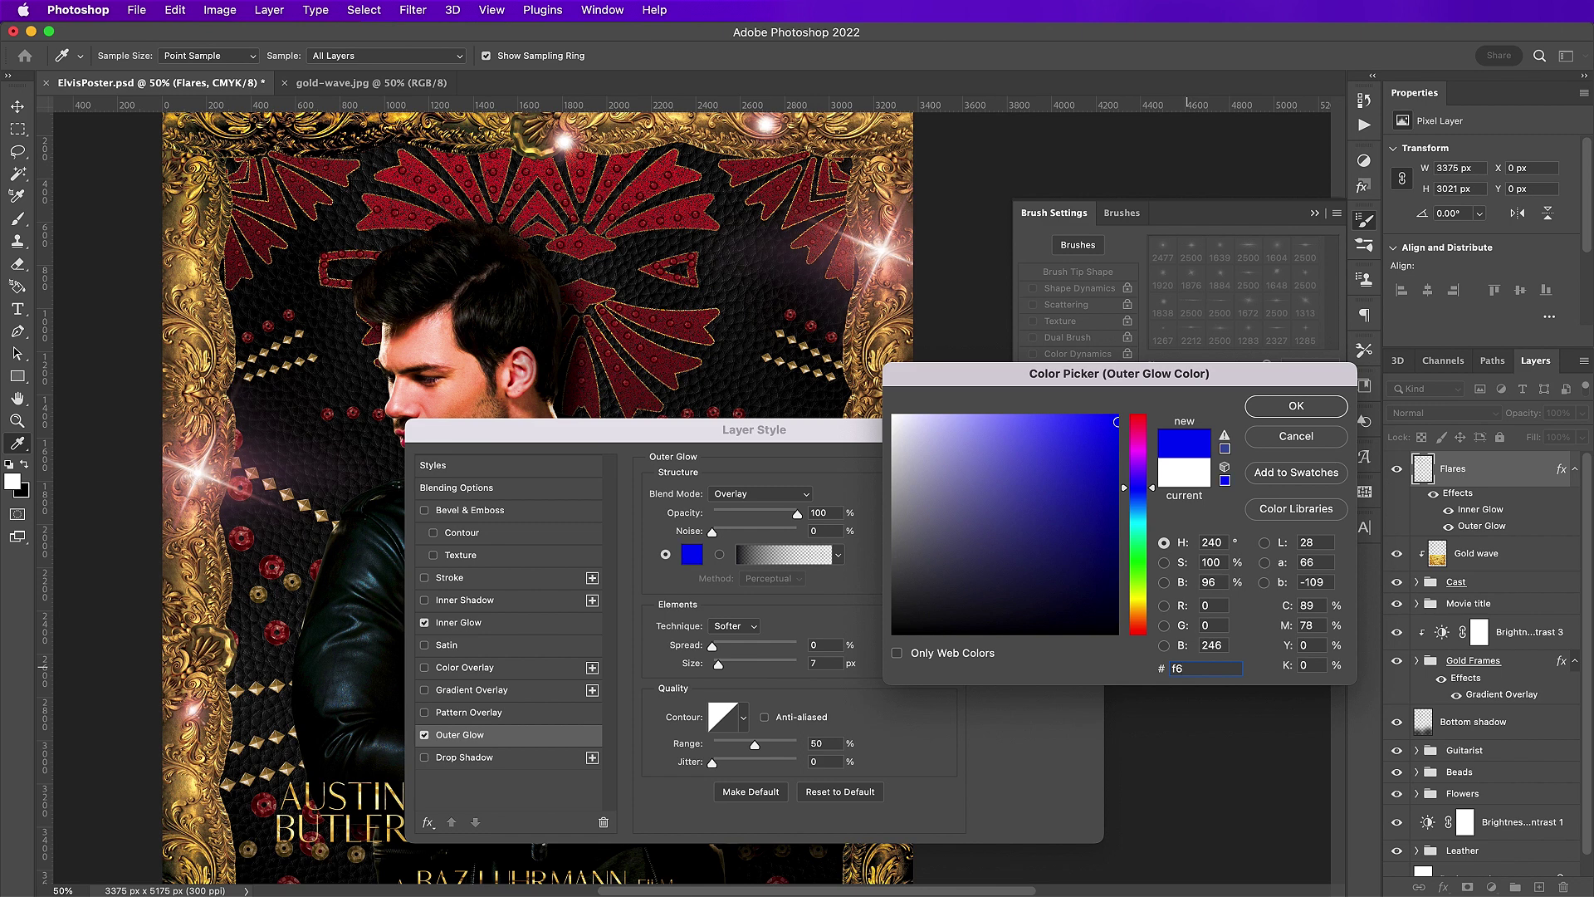
pyautogui.write('8c1f')
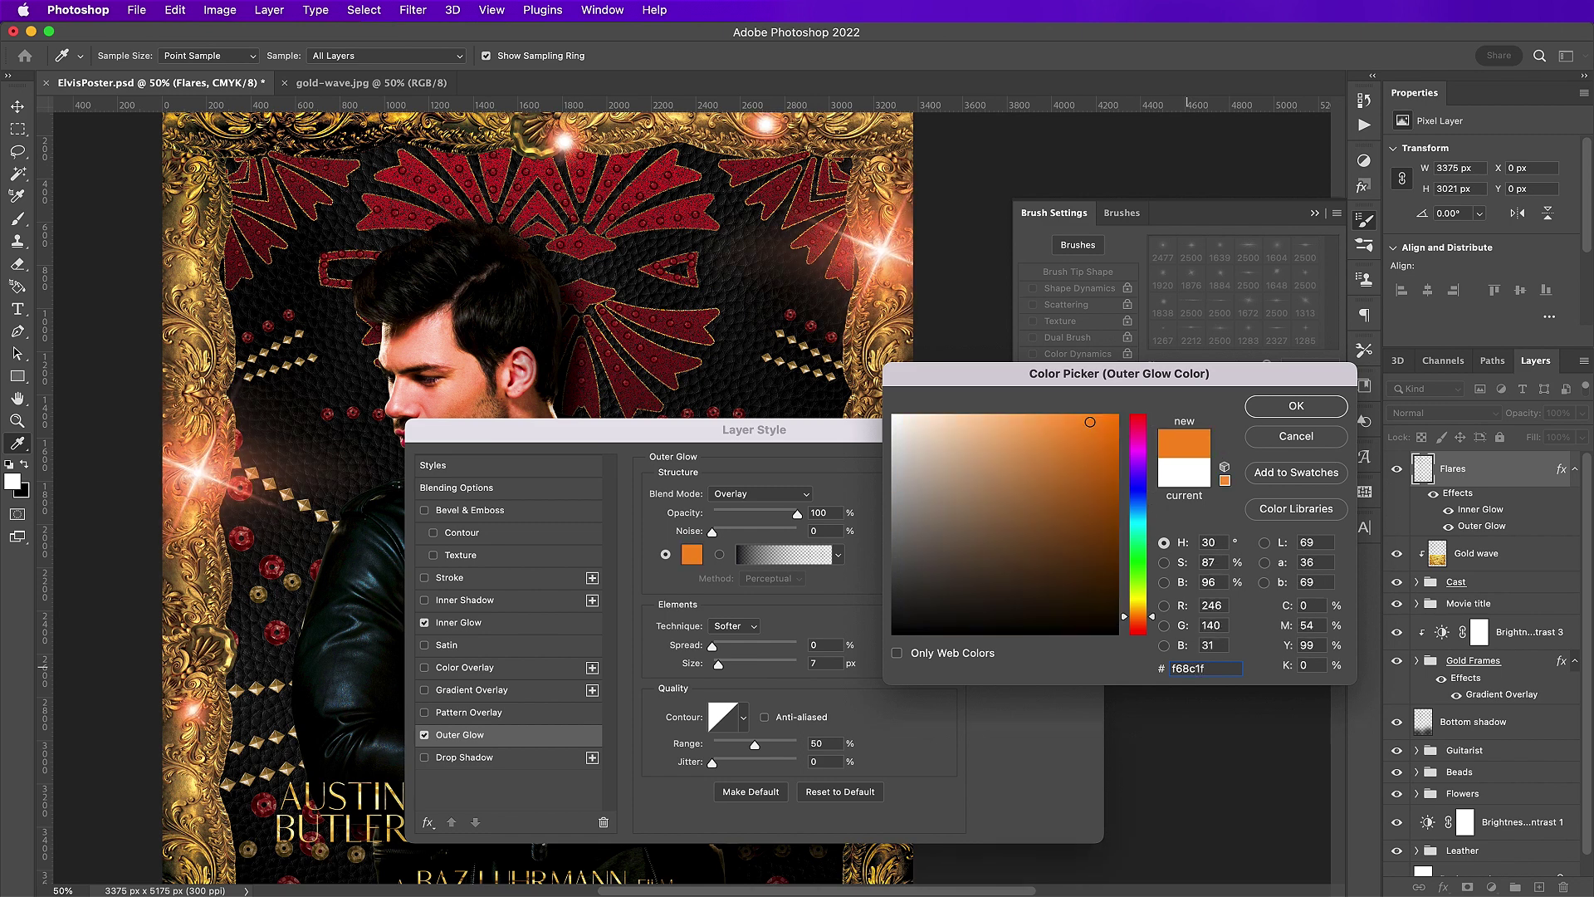
pyautogui.press('Return')
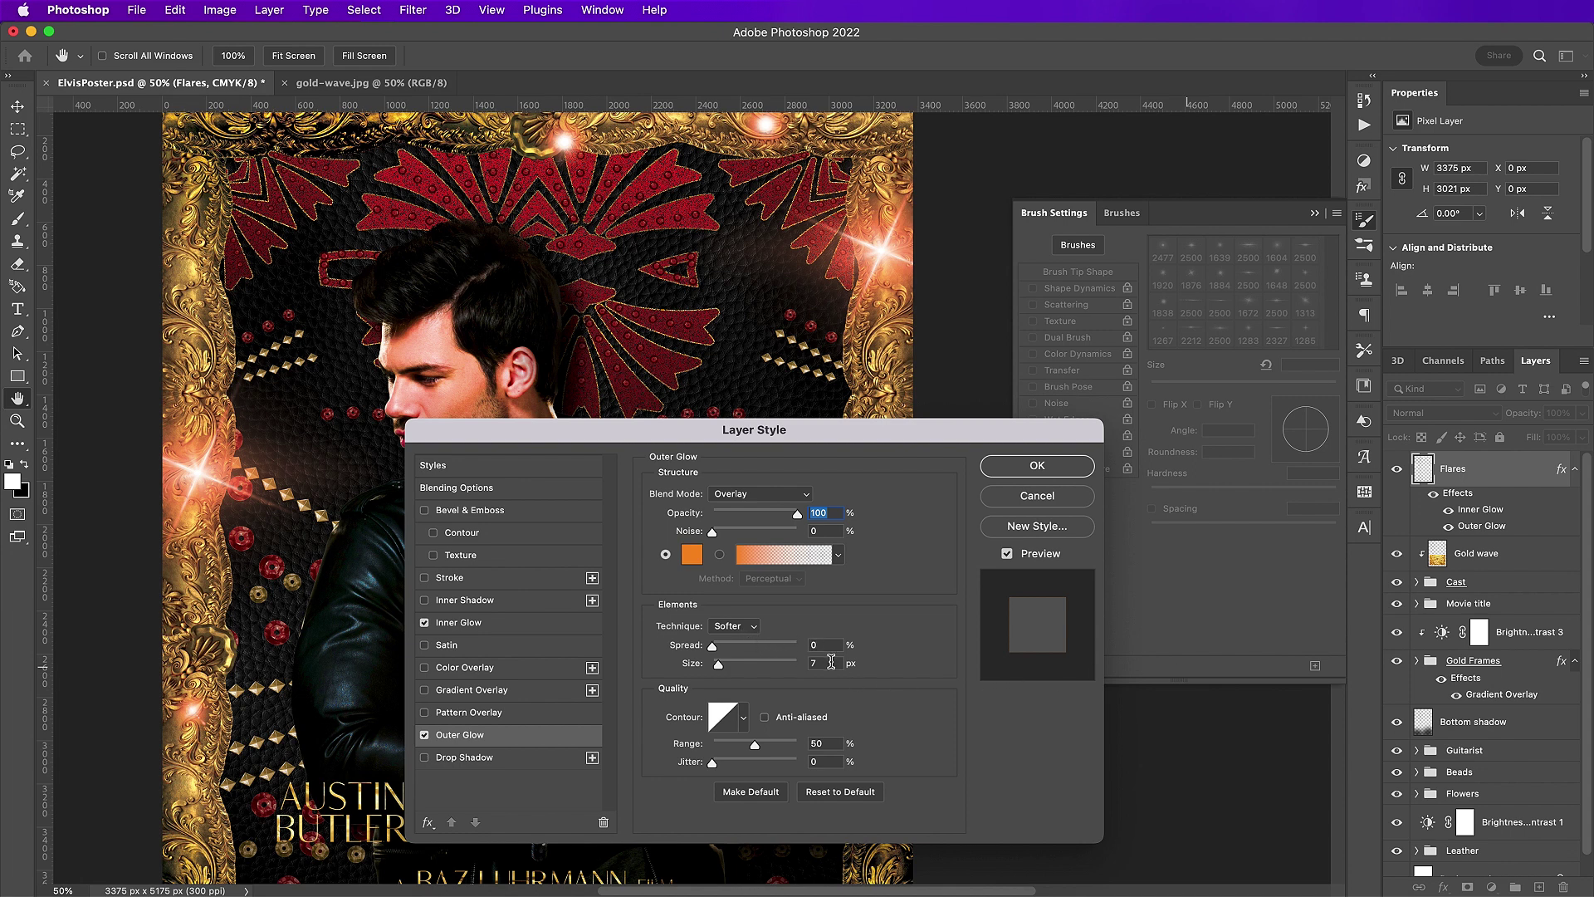
pyautogui.click(831, 661)
pyautogui.write('95')
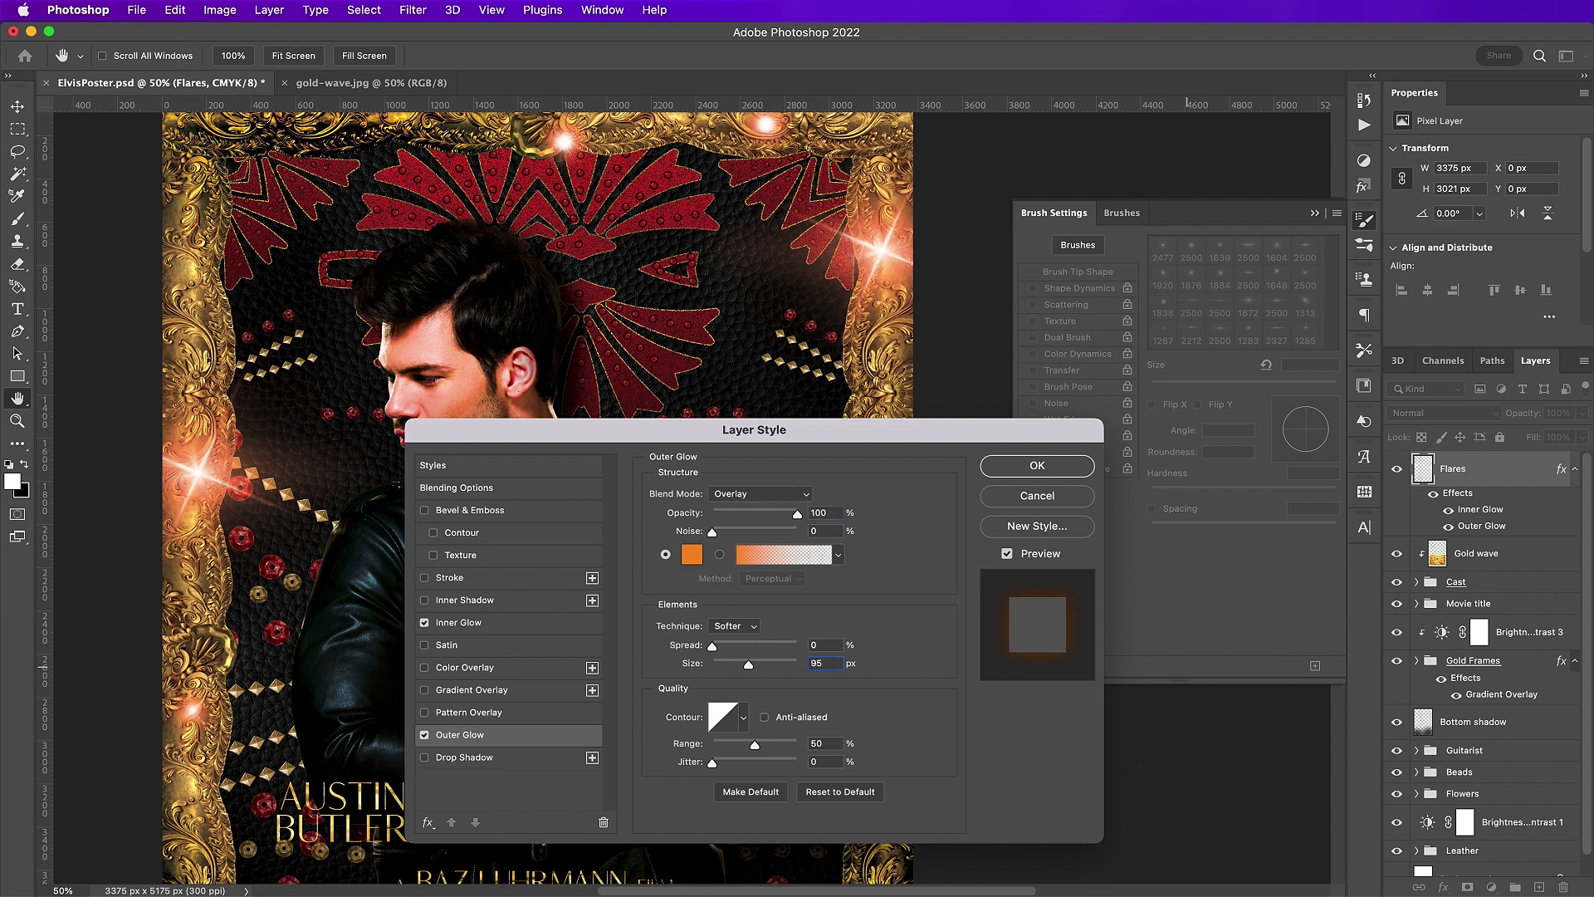
pyautogui.click(1037, 466)
# - Create a layer group, put the Flares layer into it and name the group Flares
pyautogui.click(1516, 888)
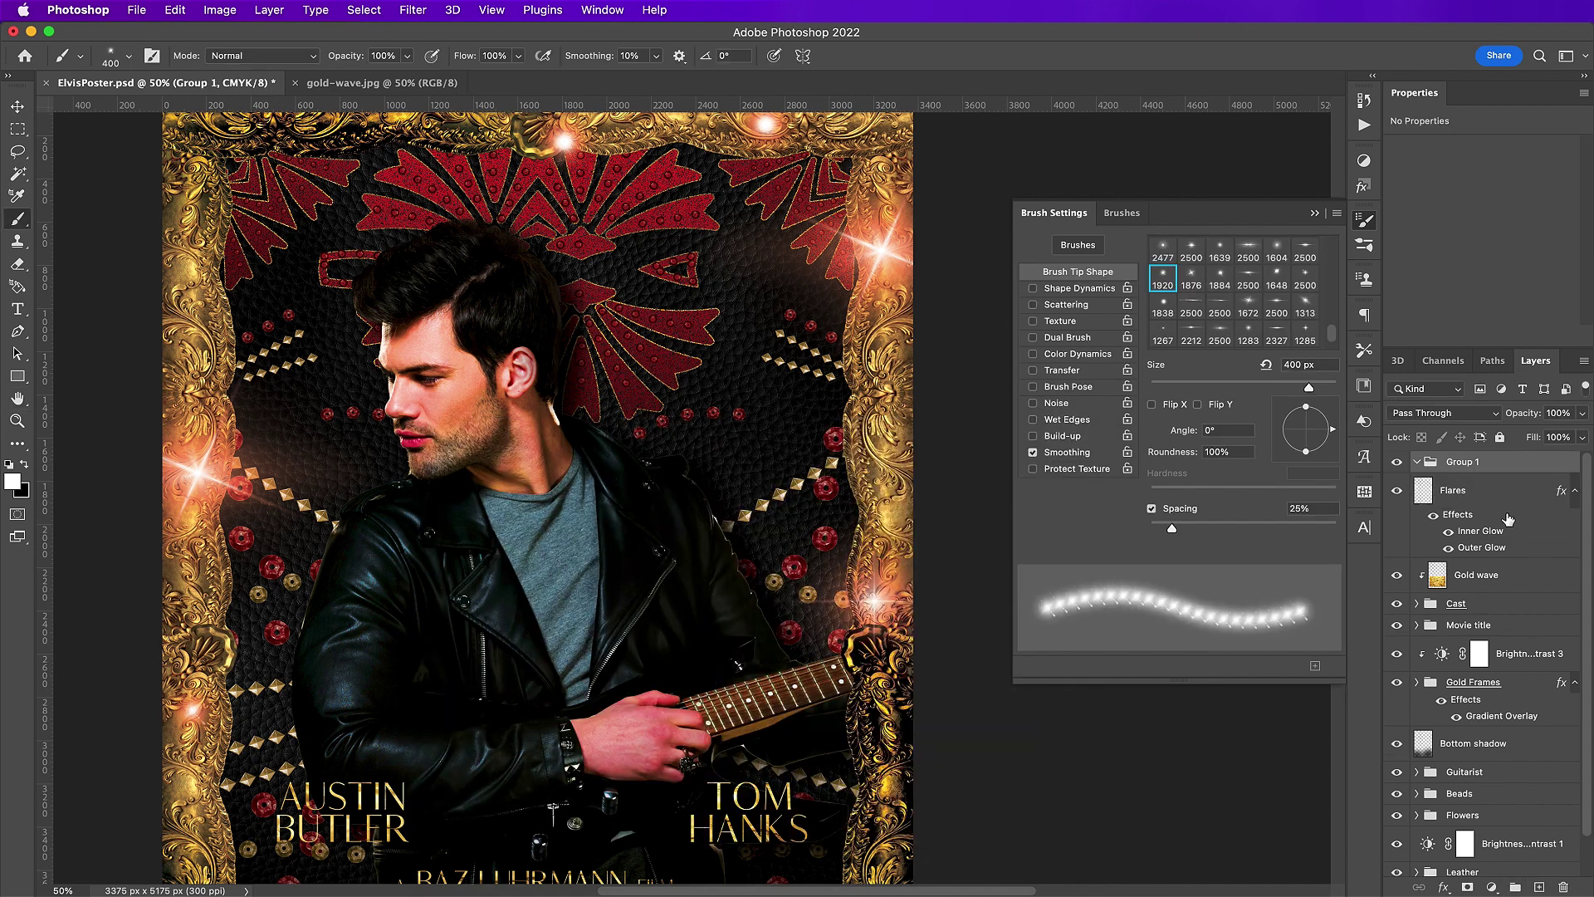
pyautogui.moveTo(1497, 492); pyautogui.dragTo(1497, 470)
pyautogui.doubleClick(1462, 462)
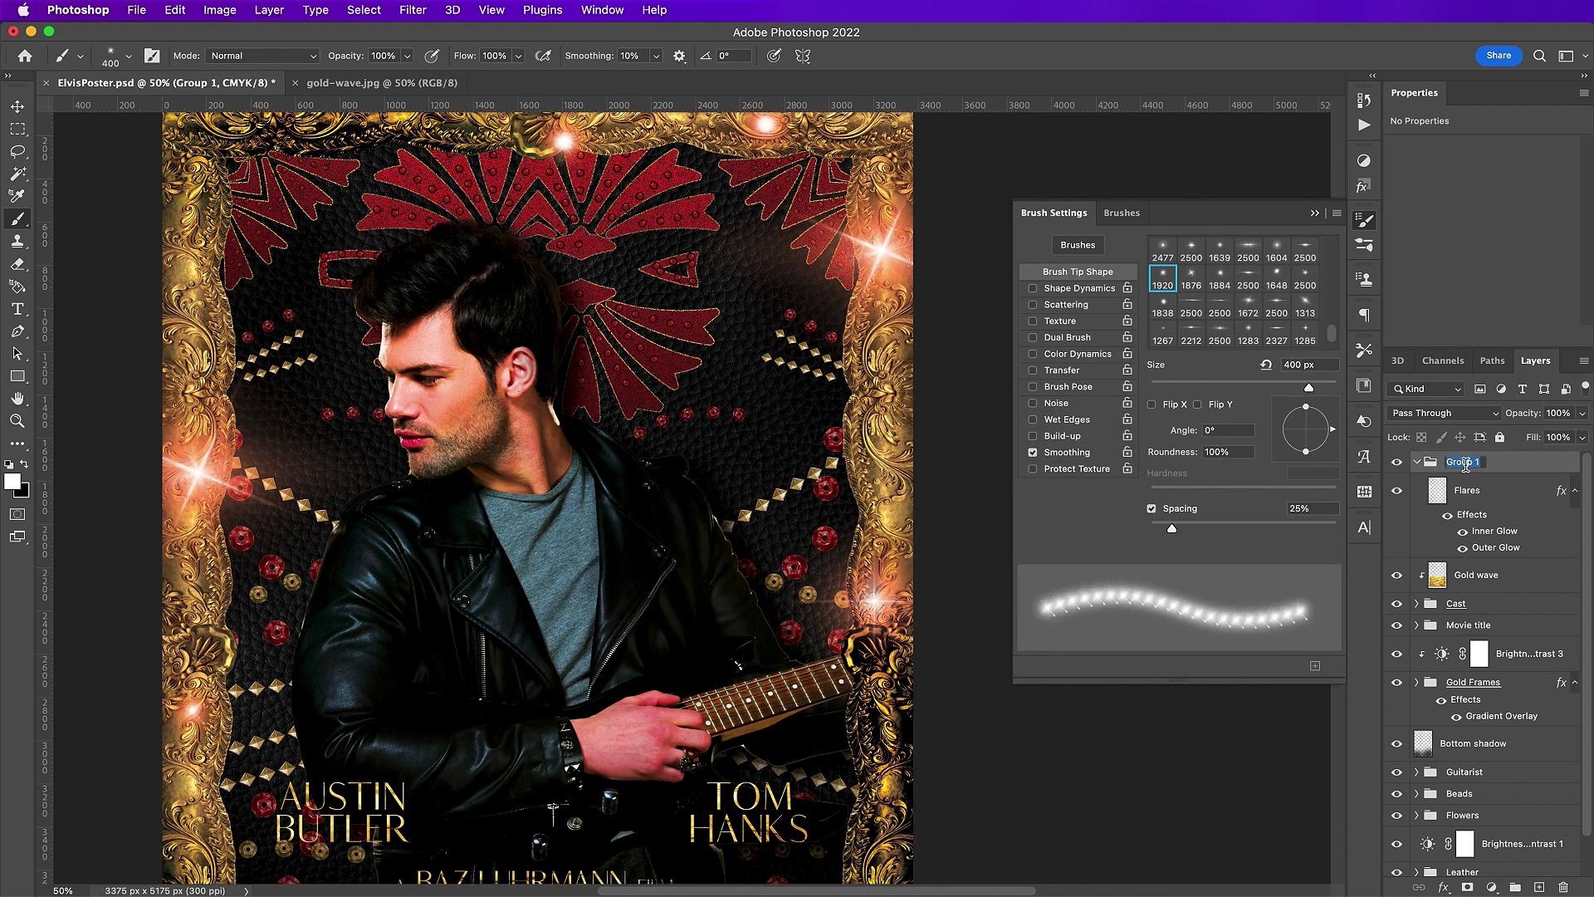
pyautogui.write('Flares')
pyautogui.press('Return')
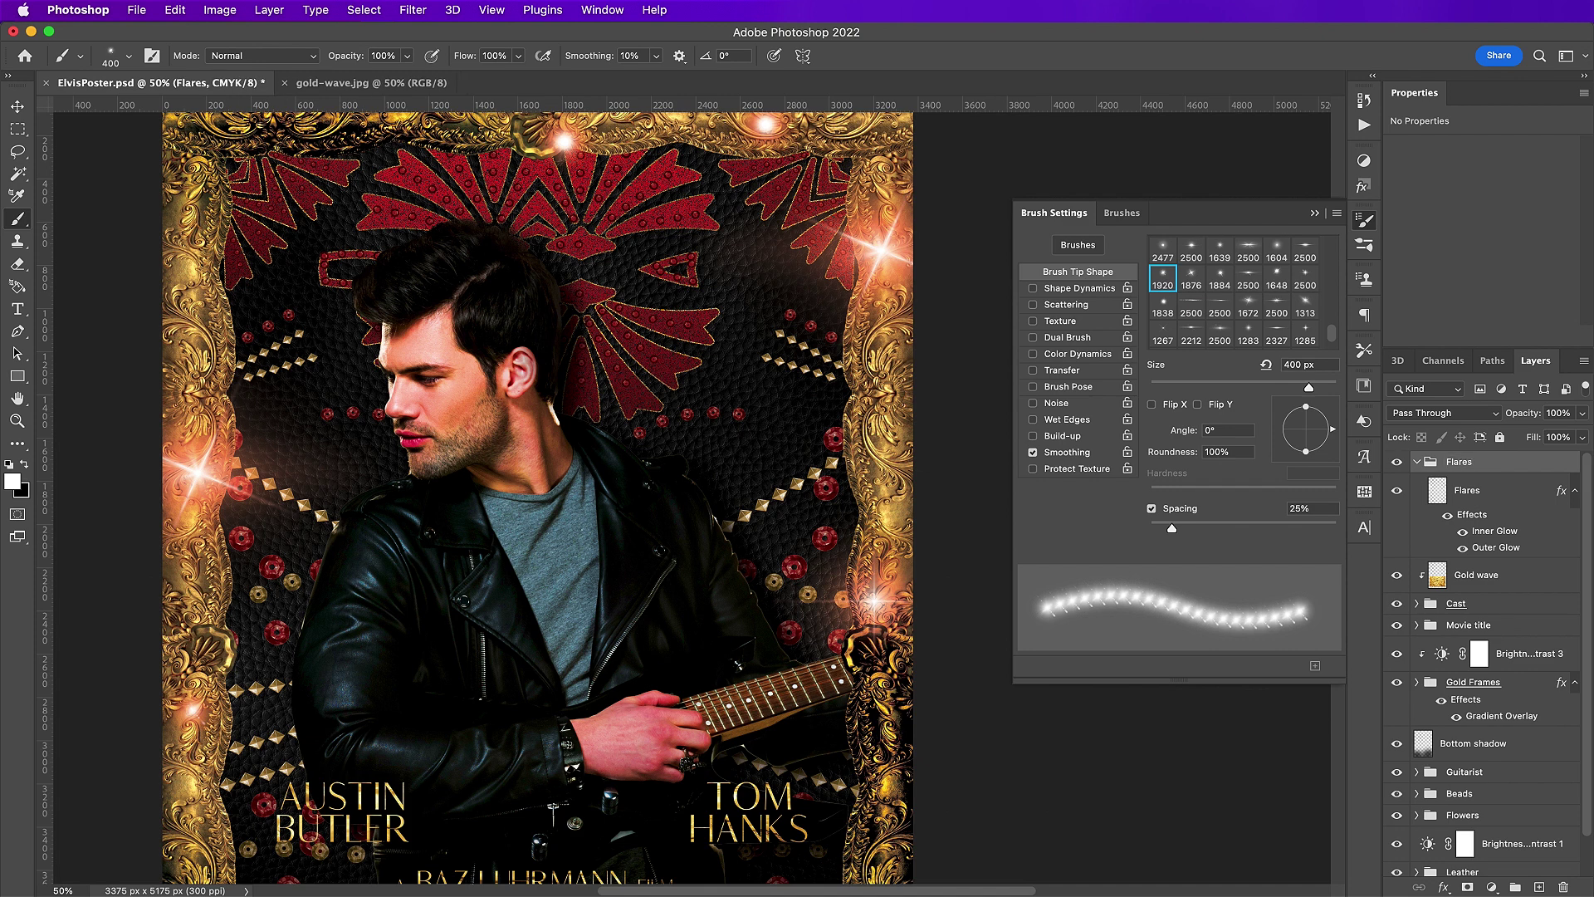
# - Set the Flares group to Hard Light blend mode with 90% opacity and put away the brush settings
pyautogui.click(1457, 419)
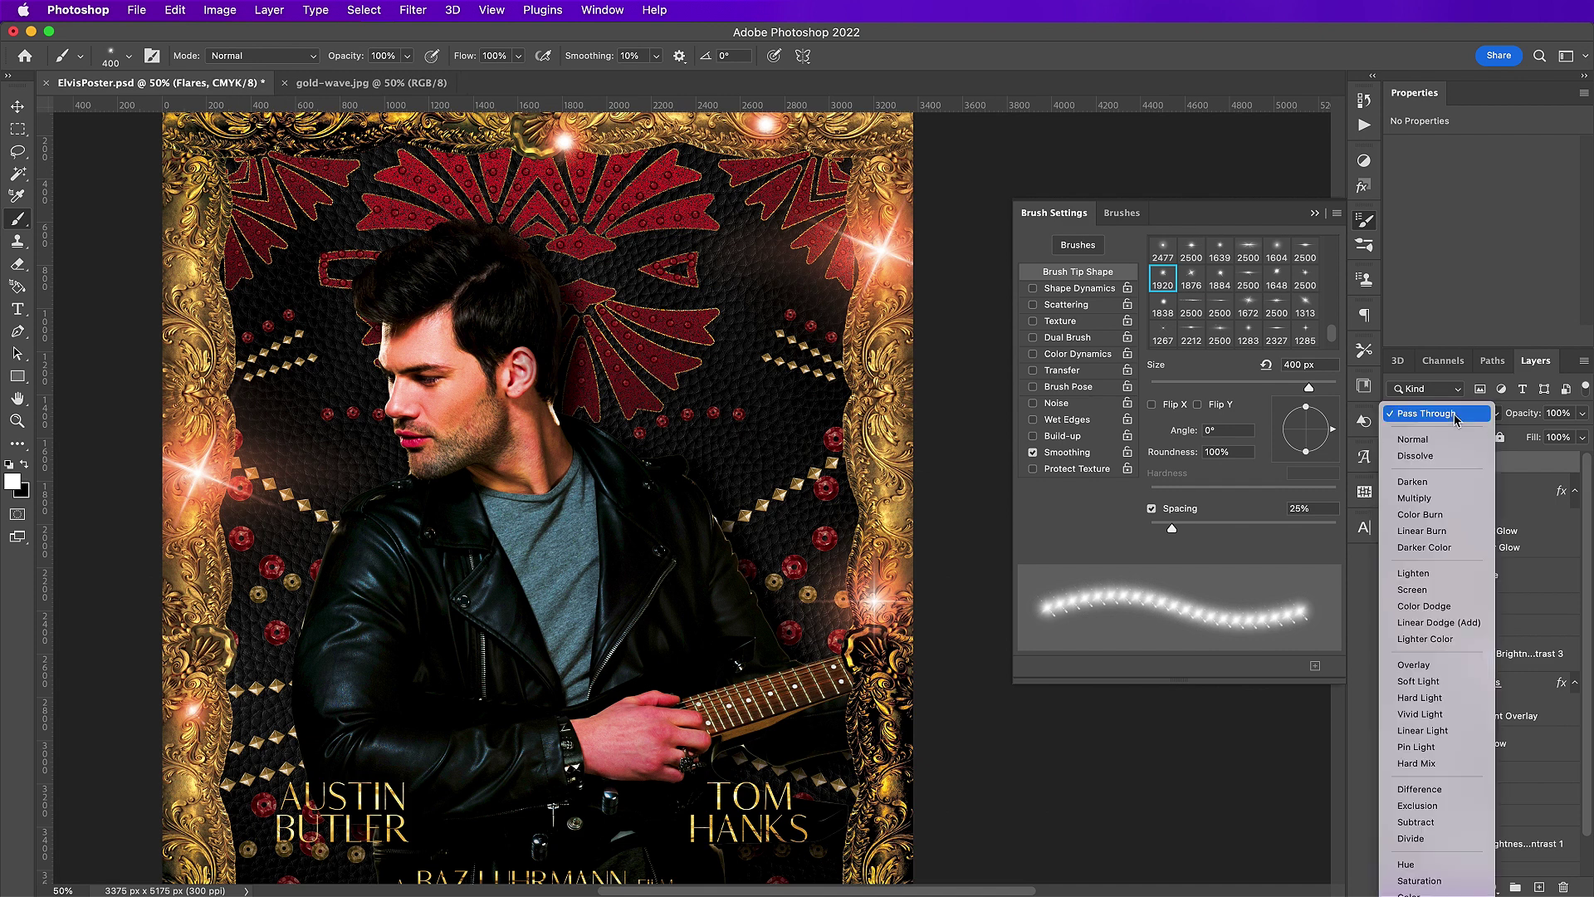
pyautogui.click(1420, 697)
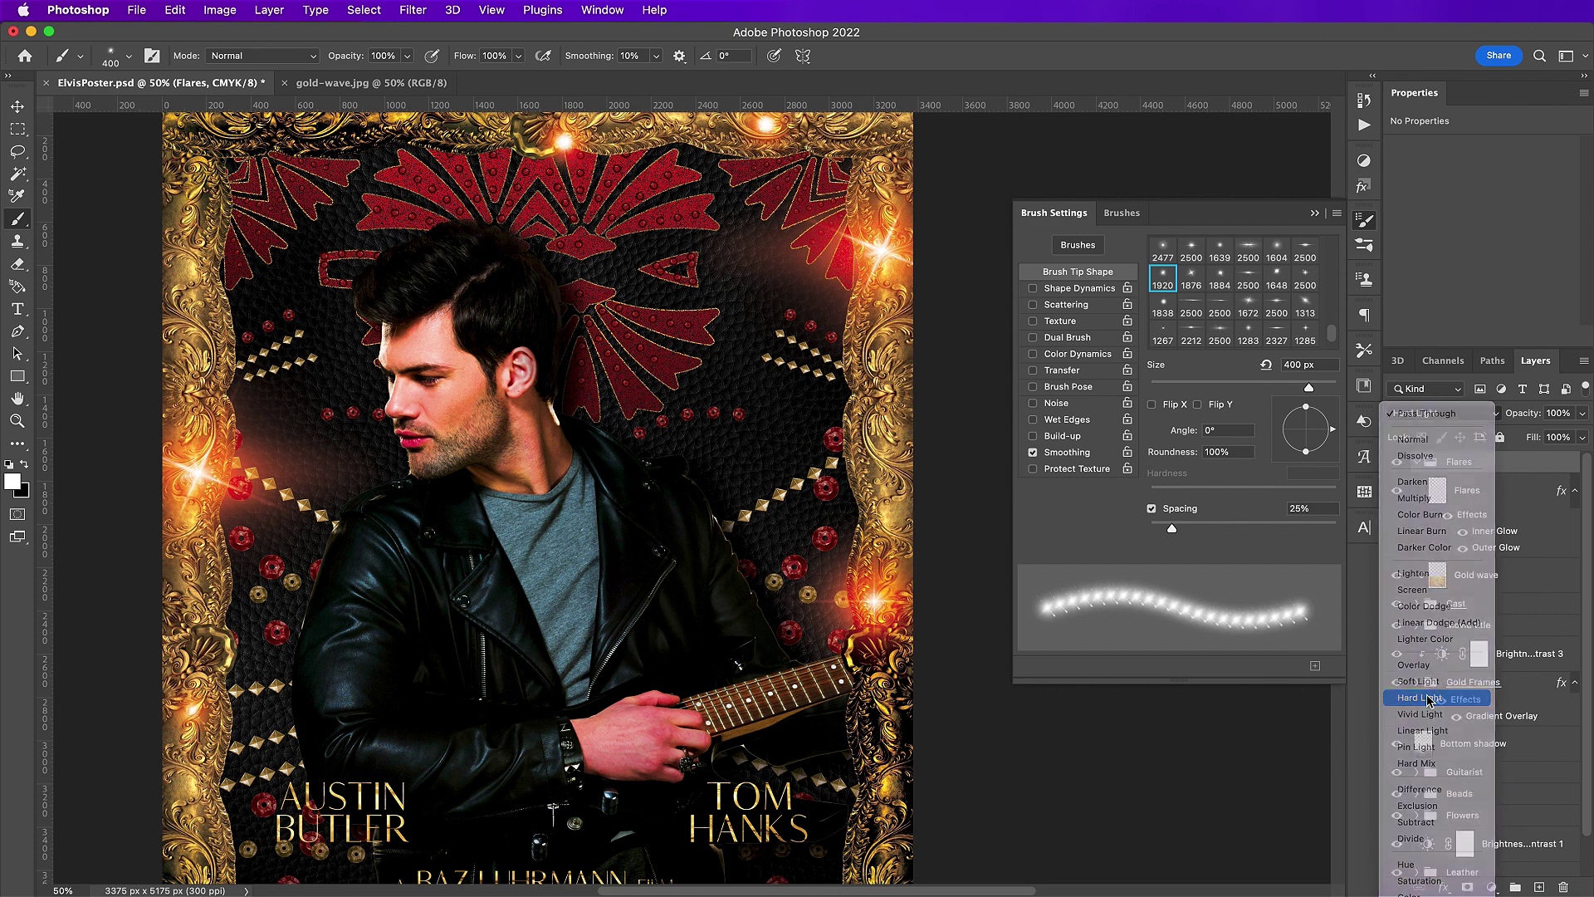
pyautogui.click(1556, 413)
pyautogui.write('90')
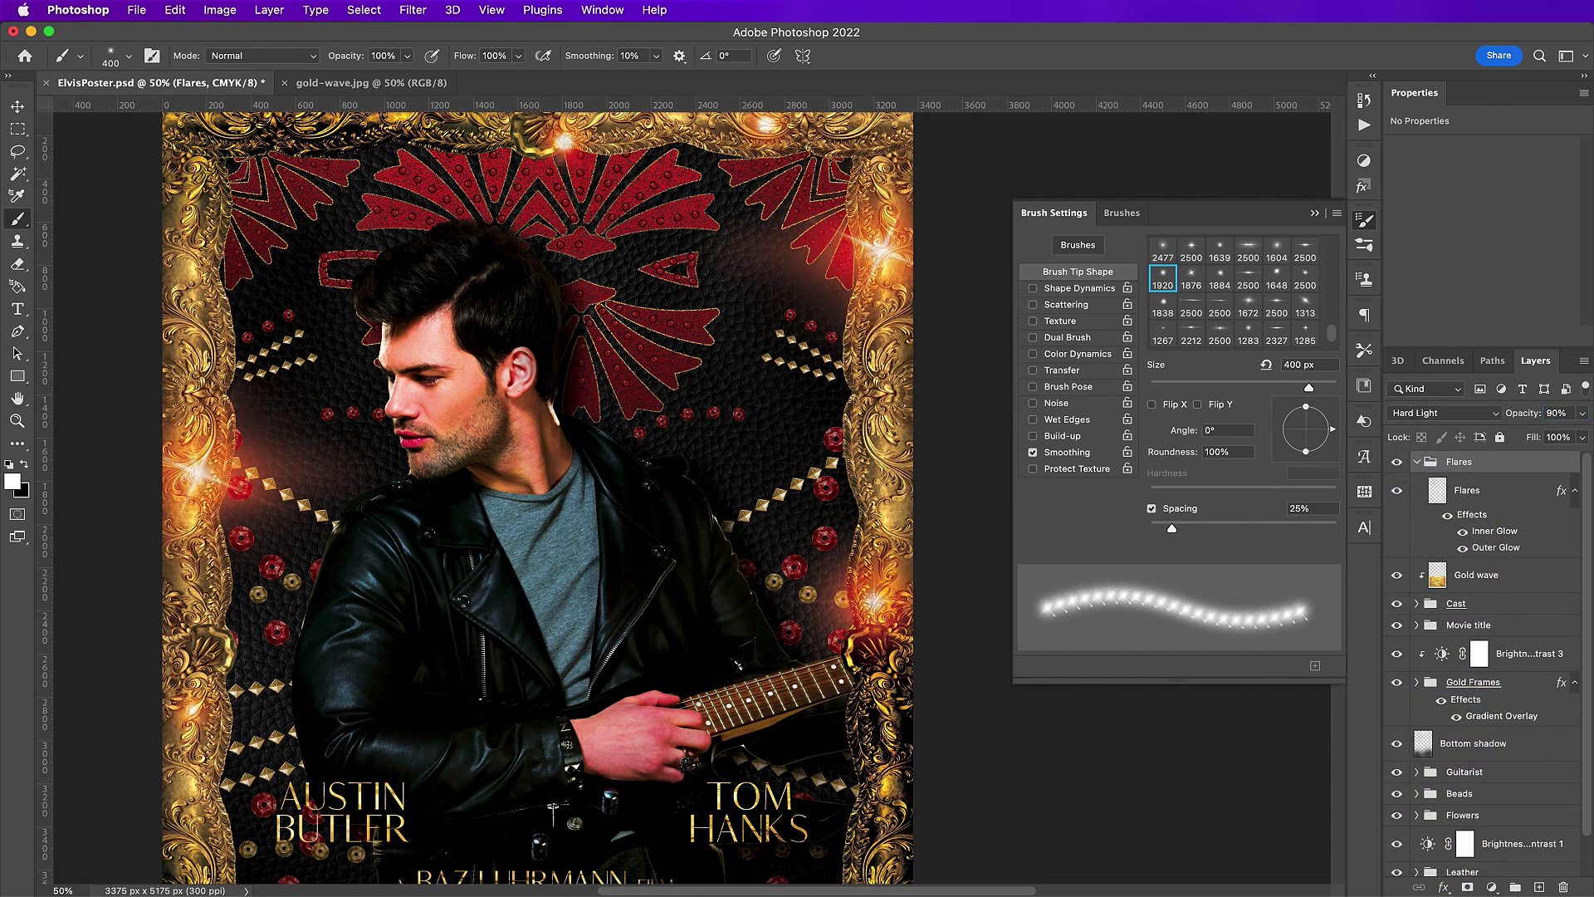
pyautogui.click(1315, 212)
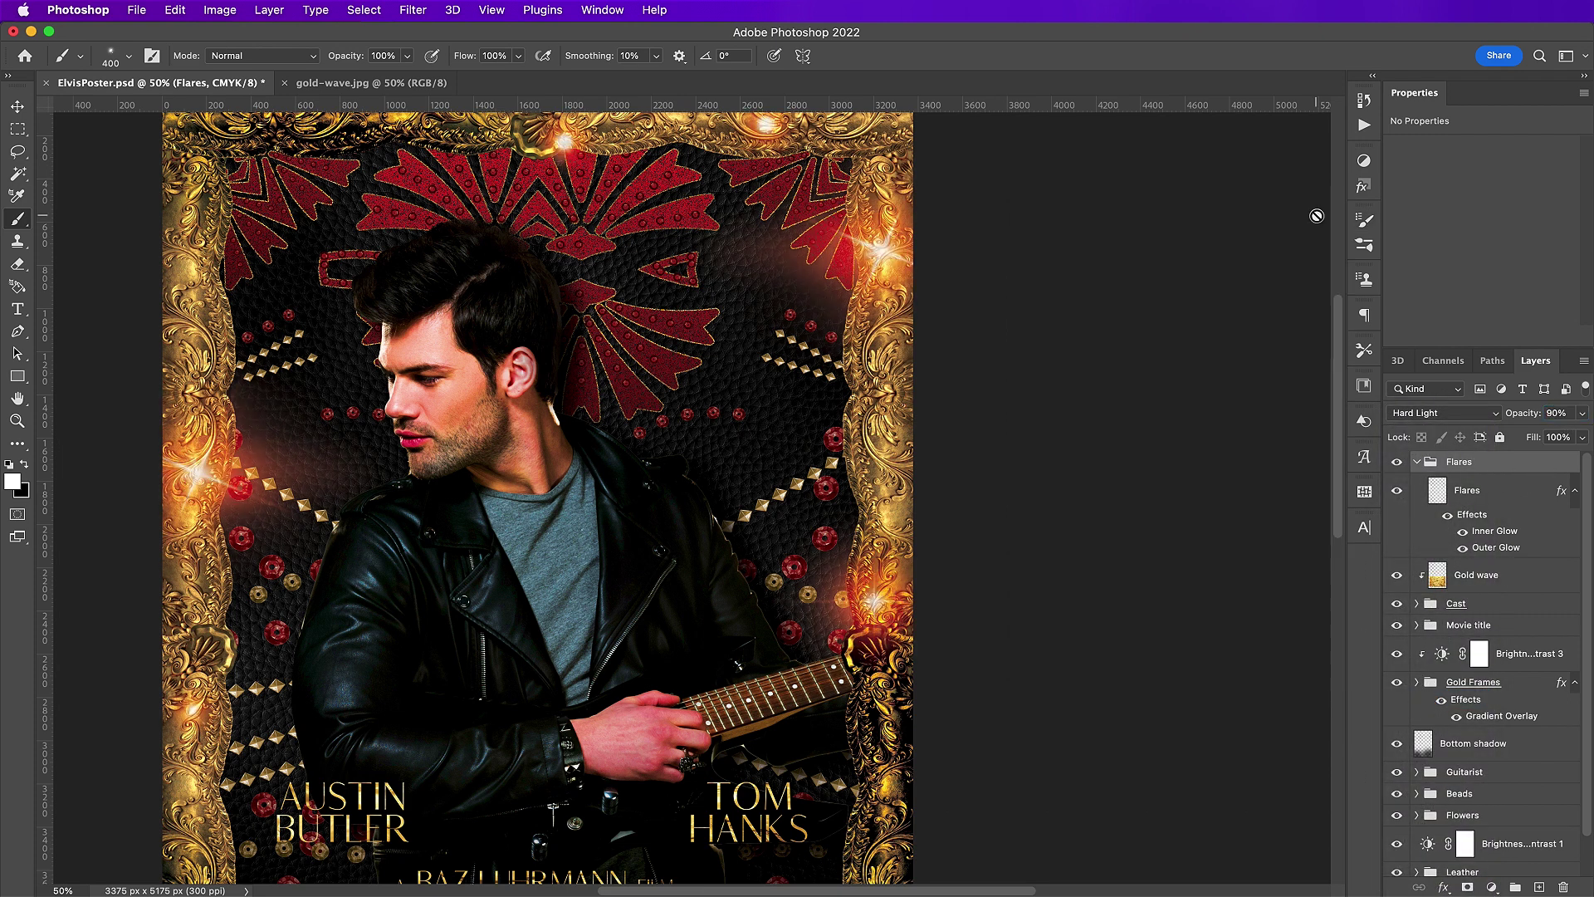
# - Switch to the Move tool and check the whole poster at 33.3% zoom
pyautogui.click(17, 106)
pyautogui.hscroll(-4, 332, 341)
pyautogui.press('super+minus')
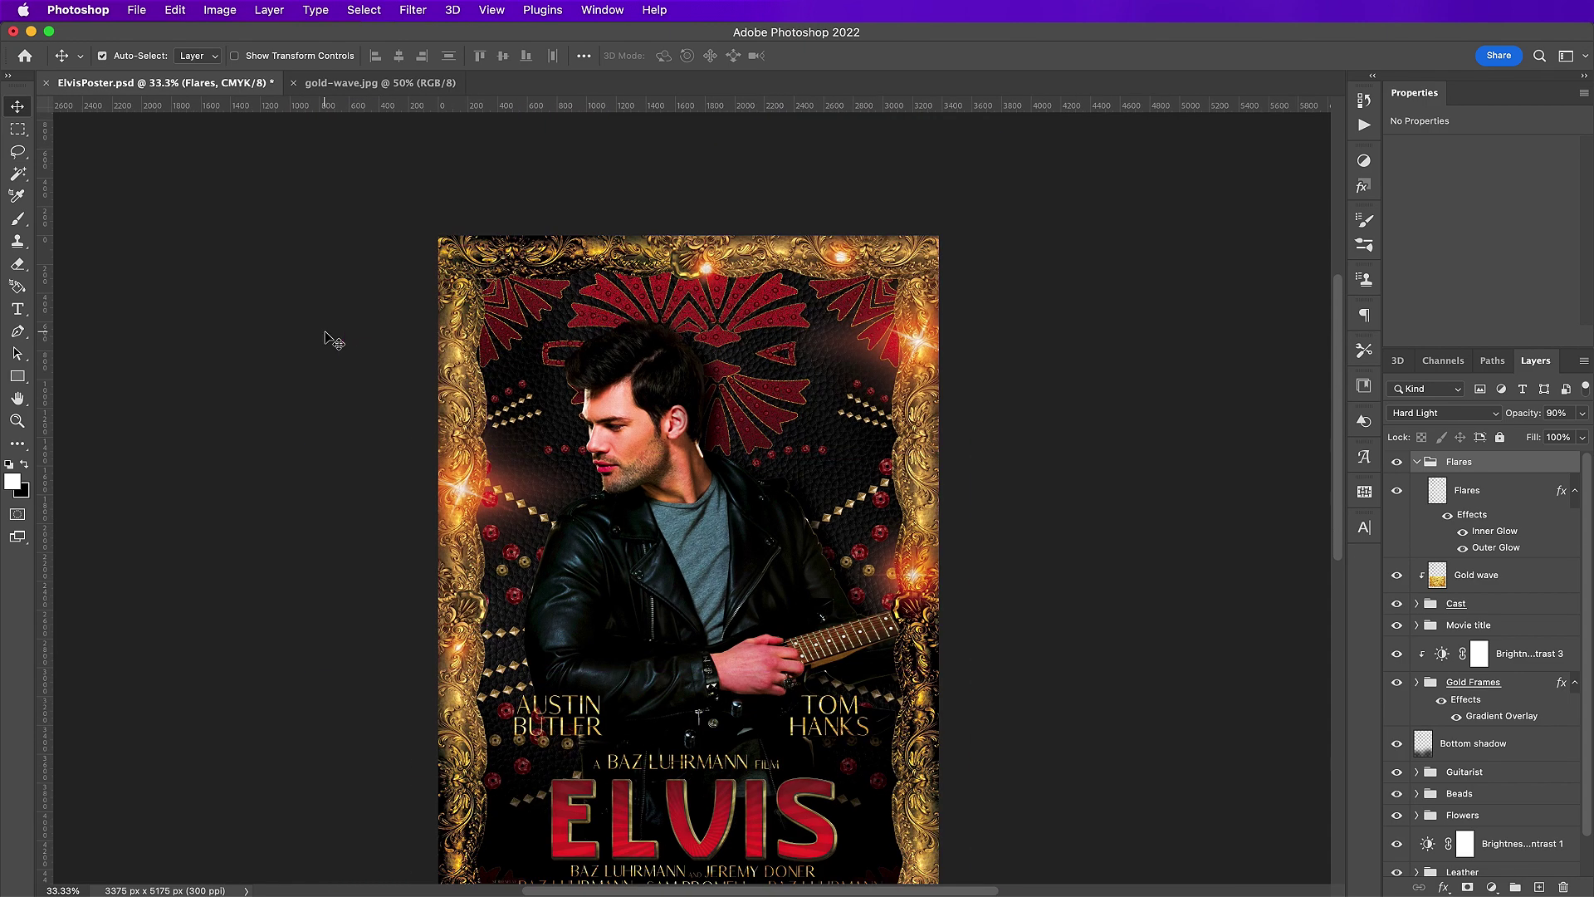
pyautogui.scroll(-5, 419, 445)
pyautogui.hscroll(2, 420, 445)
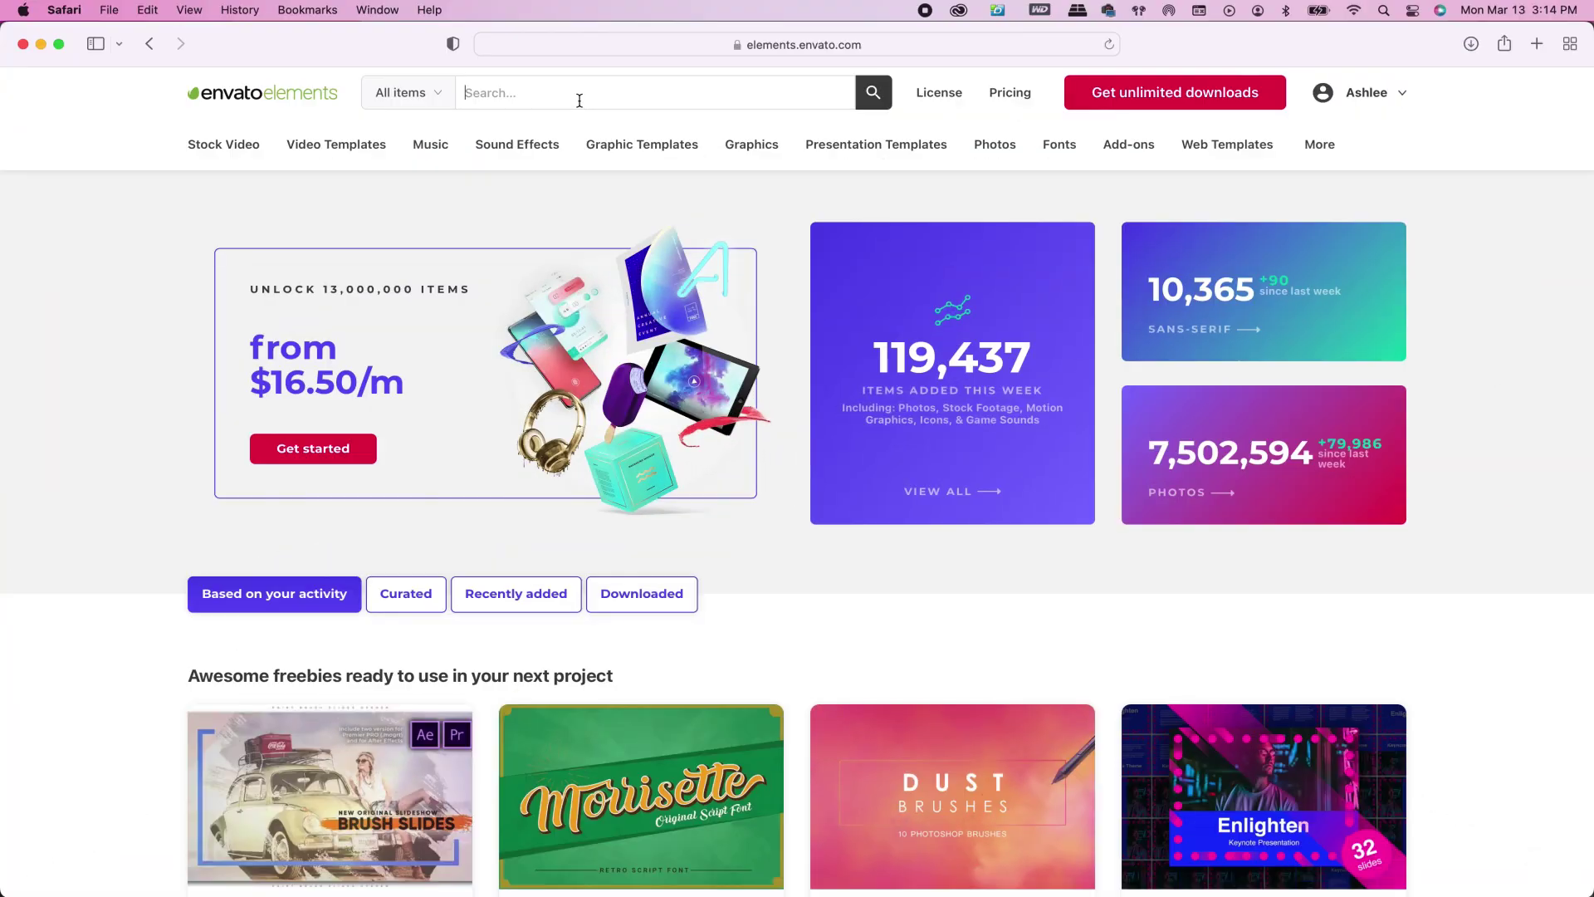
# - Switch to Envato Elements in Safari, search all items for modeco and open the Modeco font page
pyautogui.click(580, 100)
pyautogui.write('modeco')
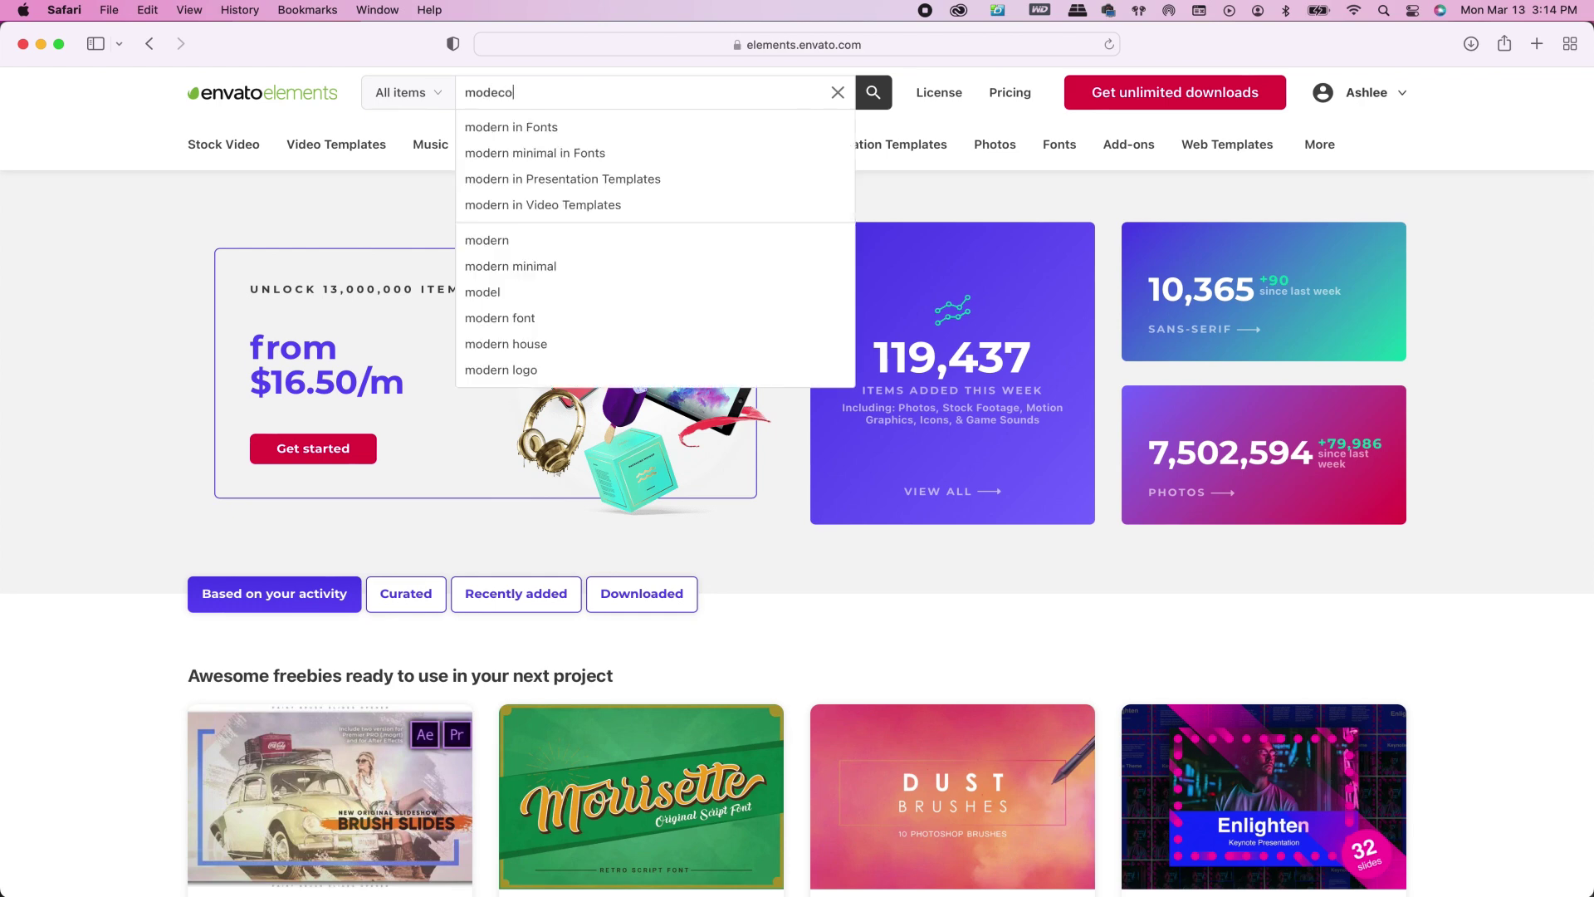
pyautogui.press('Return')
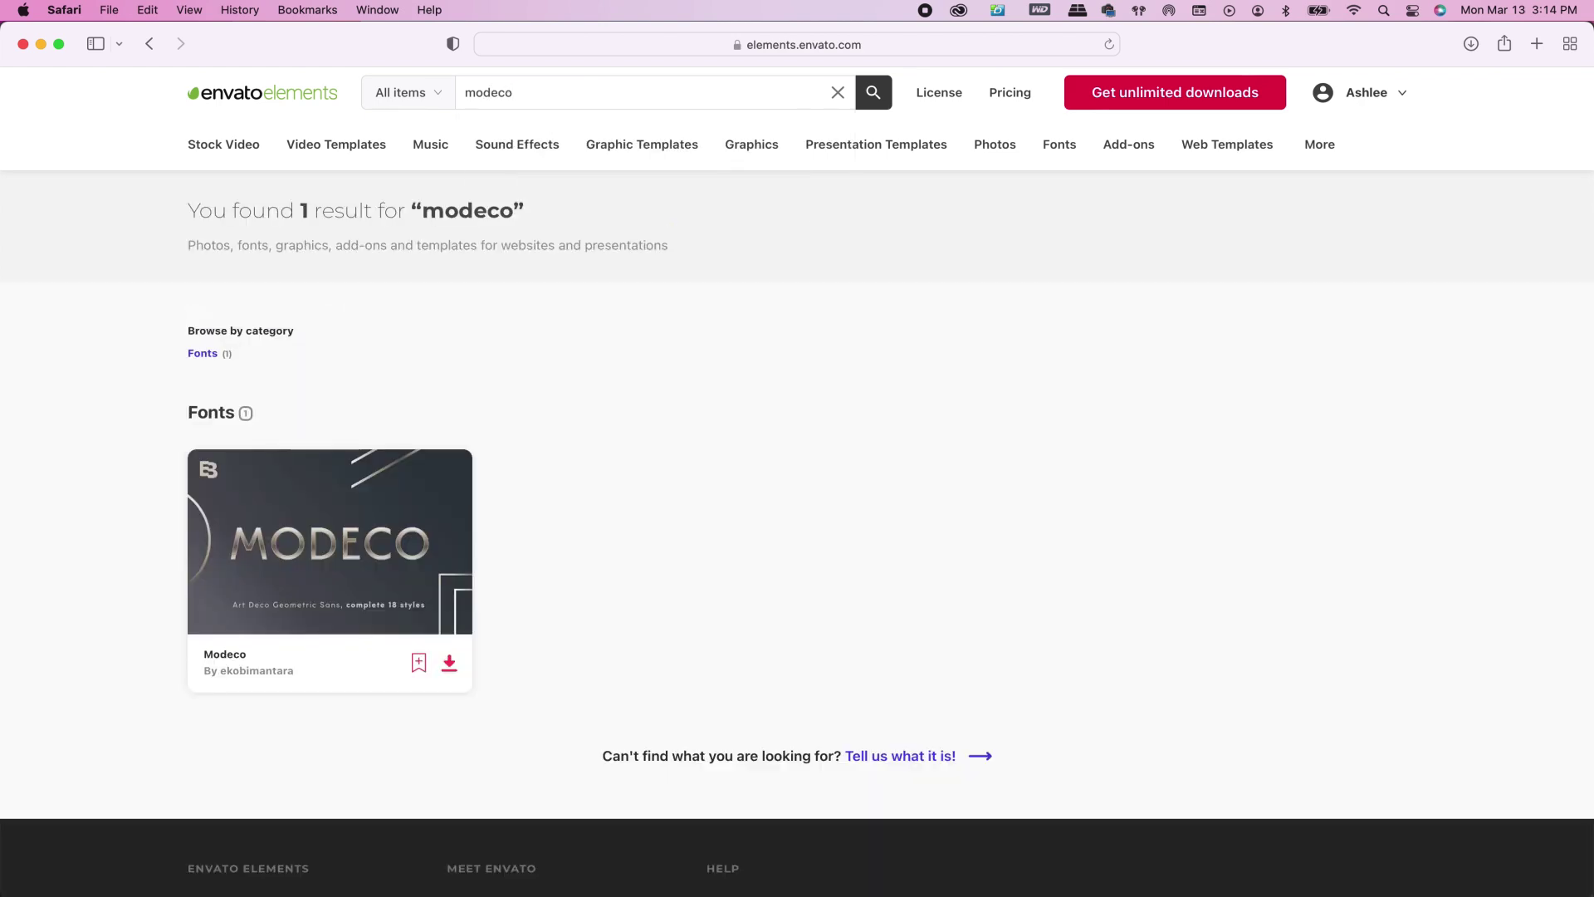
pyautogui.click(378, 509)
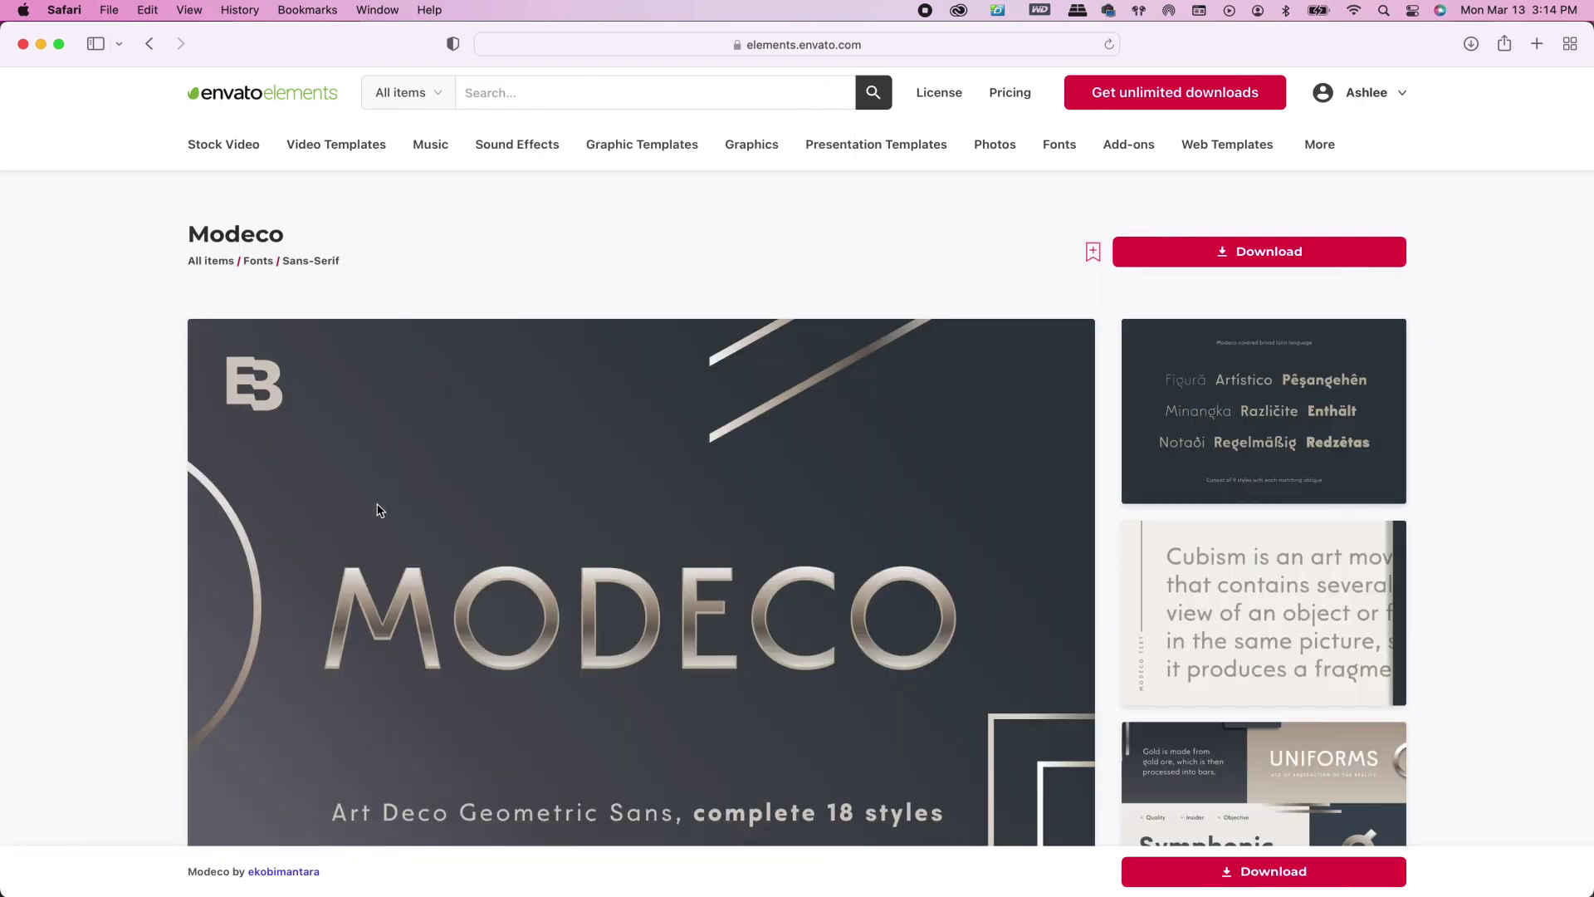
# - Browse the Modeco font's preview images, starting with the language sample at full size
pyautogui.scroll(-2, 378, 509)
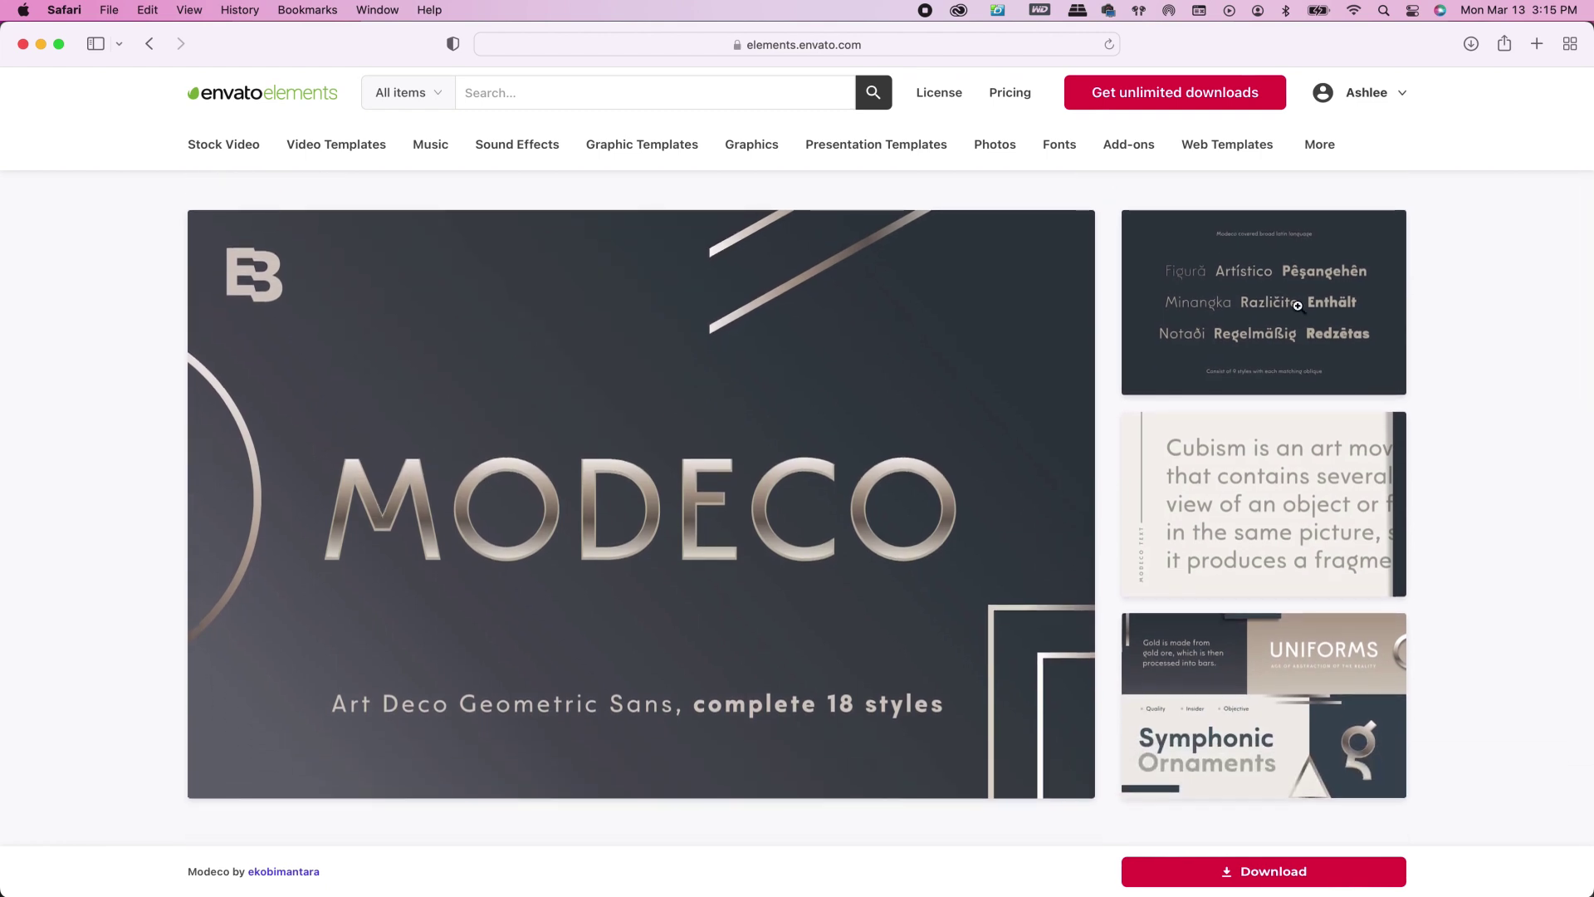
pyautogui.click(1299, 311)
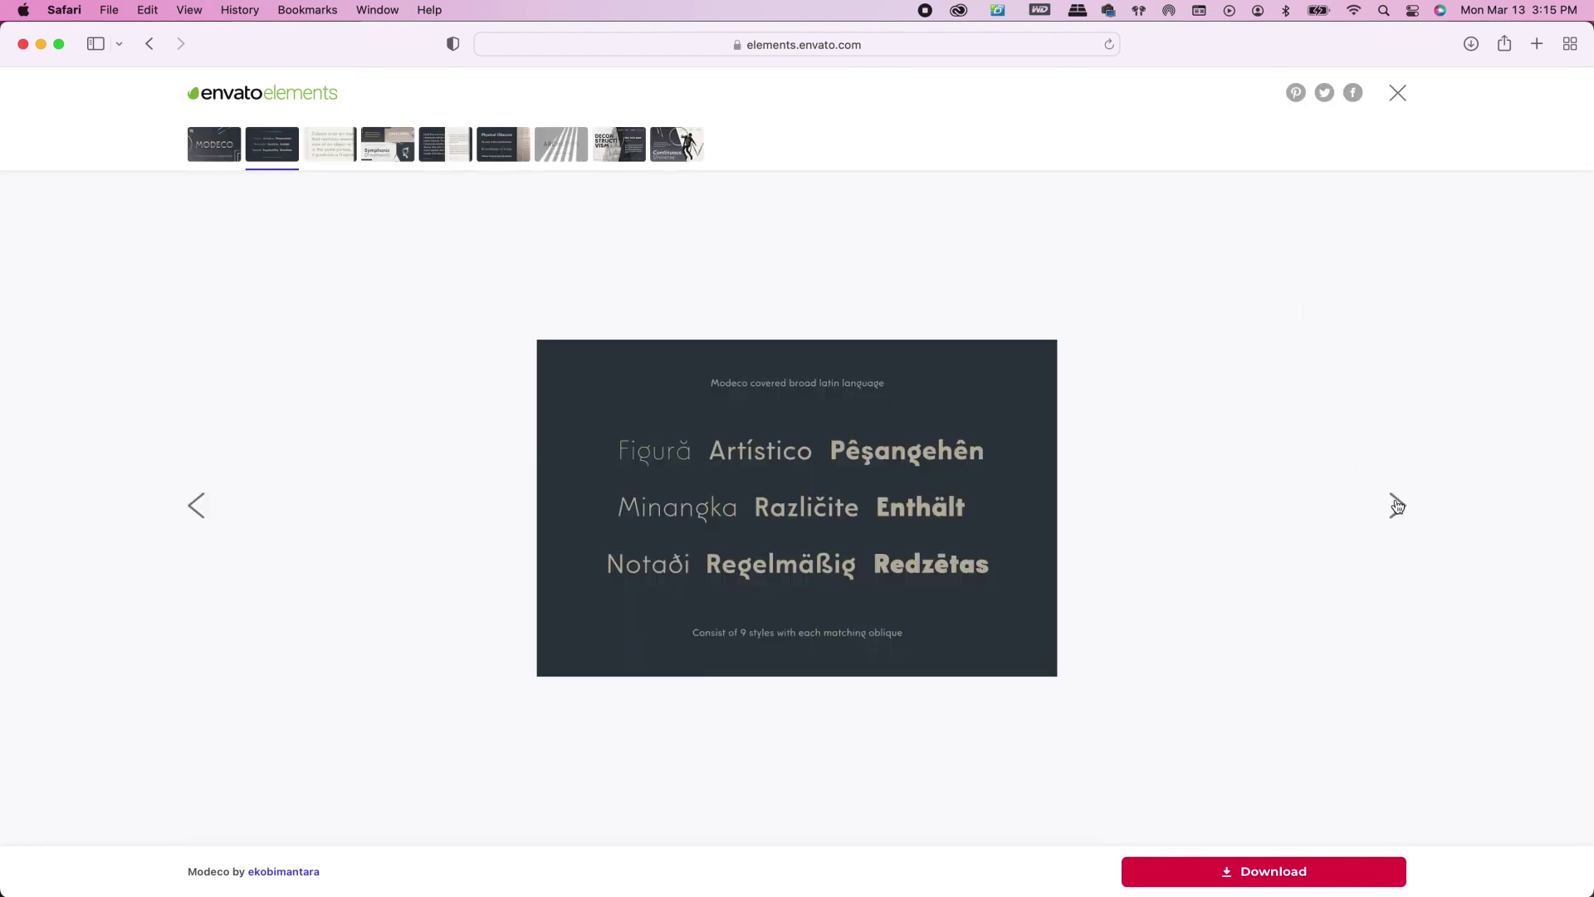